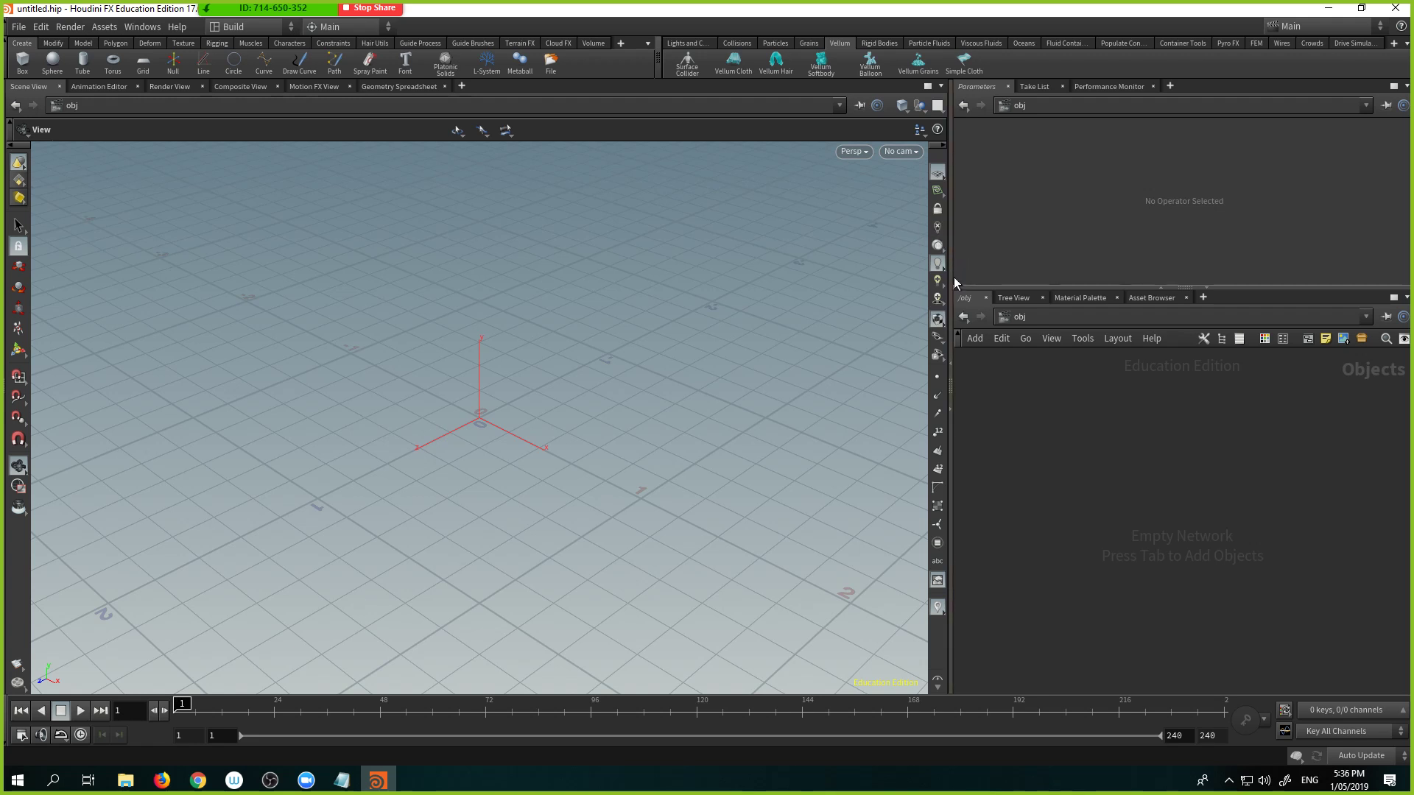
Step: Enlarge the parameter pane, then open a new floating network panel and move it off the viewport to the side
drag(971, 287, 1006, 355)
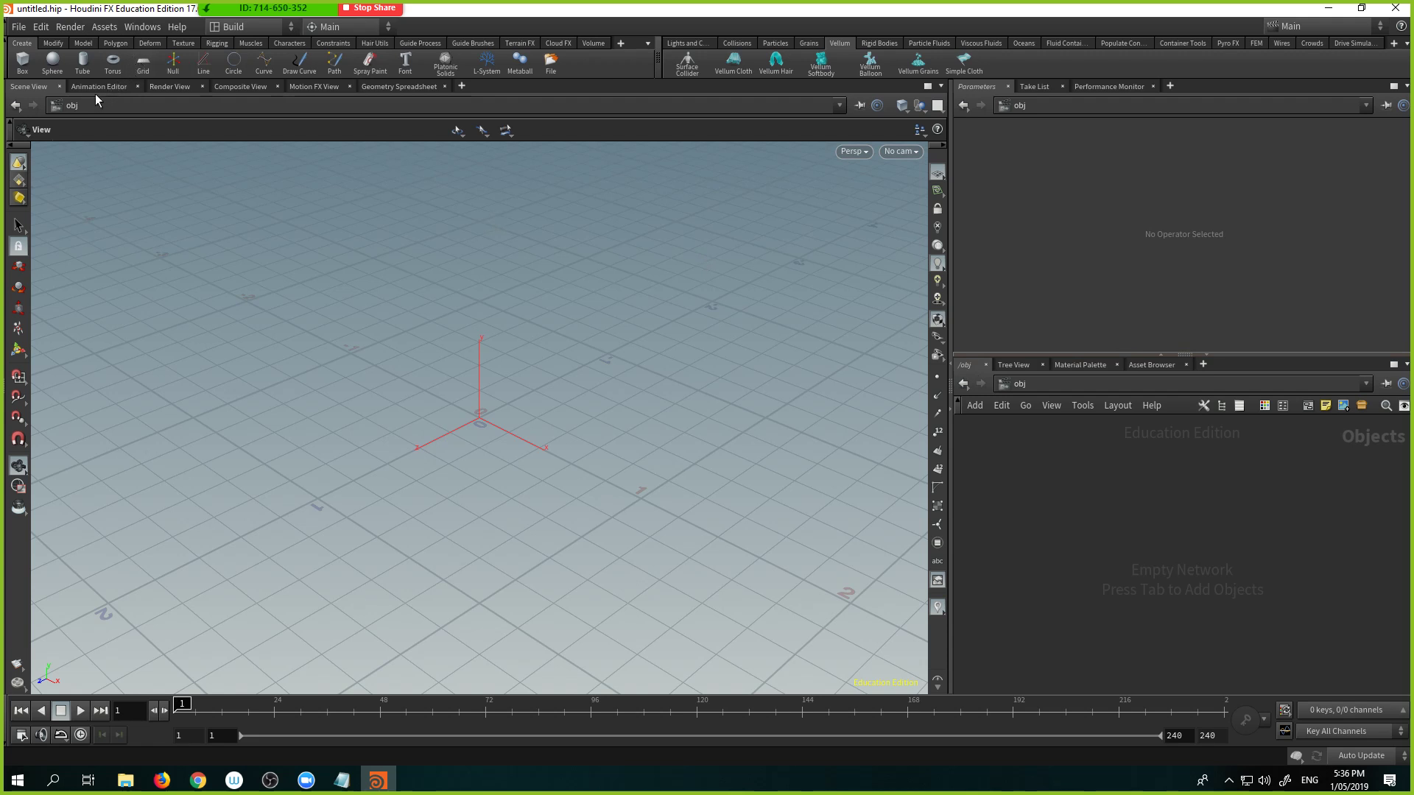
click(140, 28)
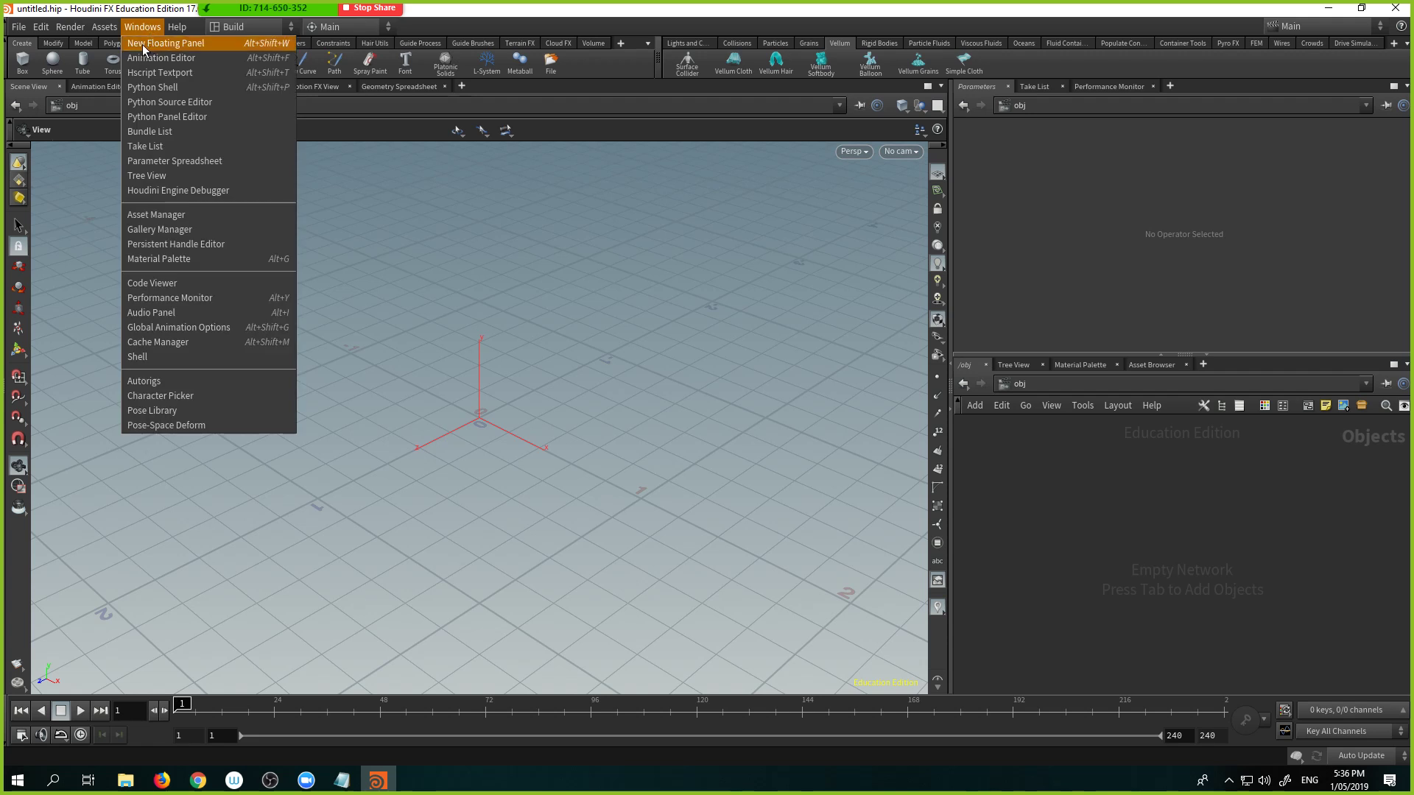
click(143, 44)
drag(143, 19, 246, 103)
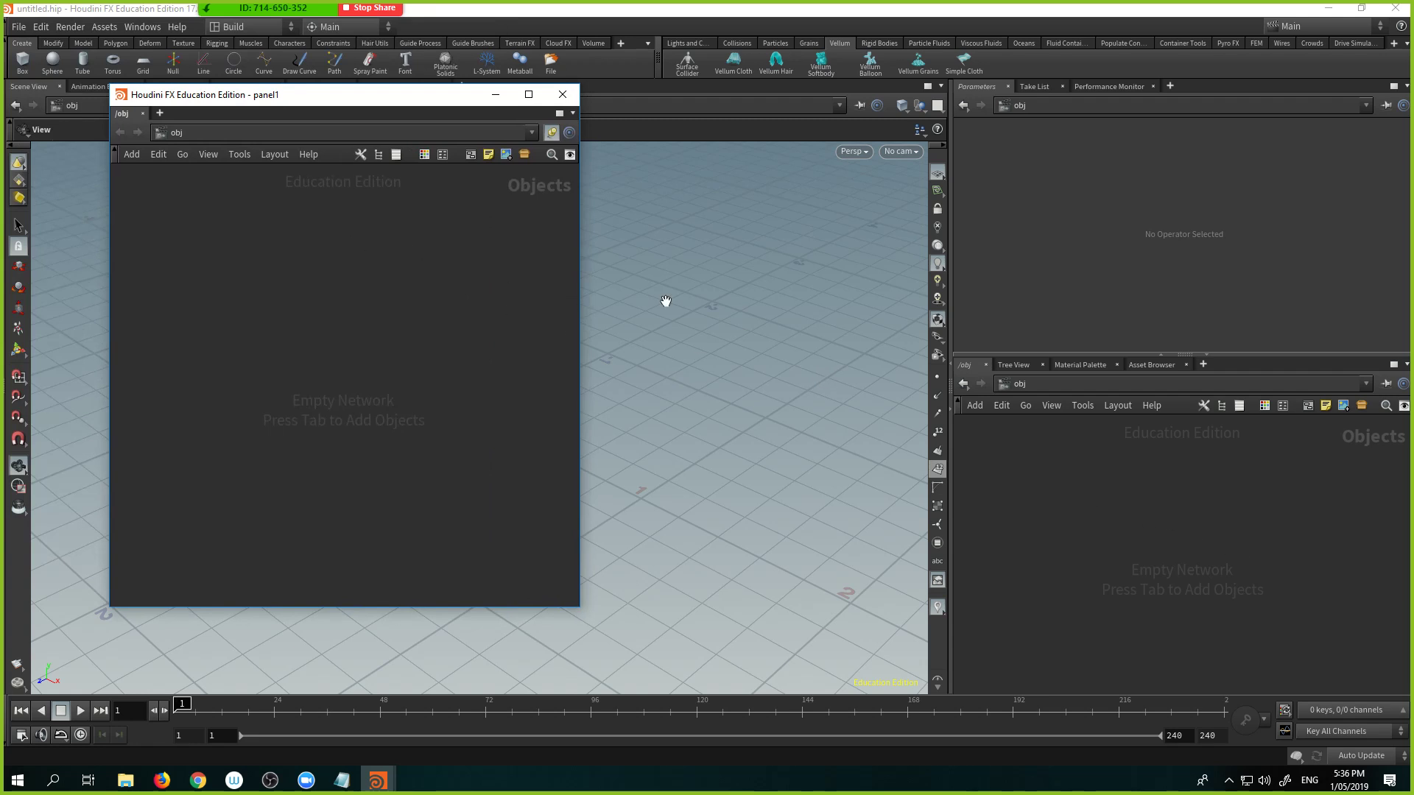
drag(319, 95, 1287, 233)
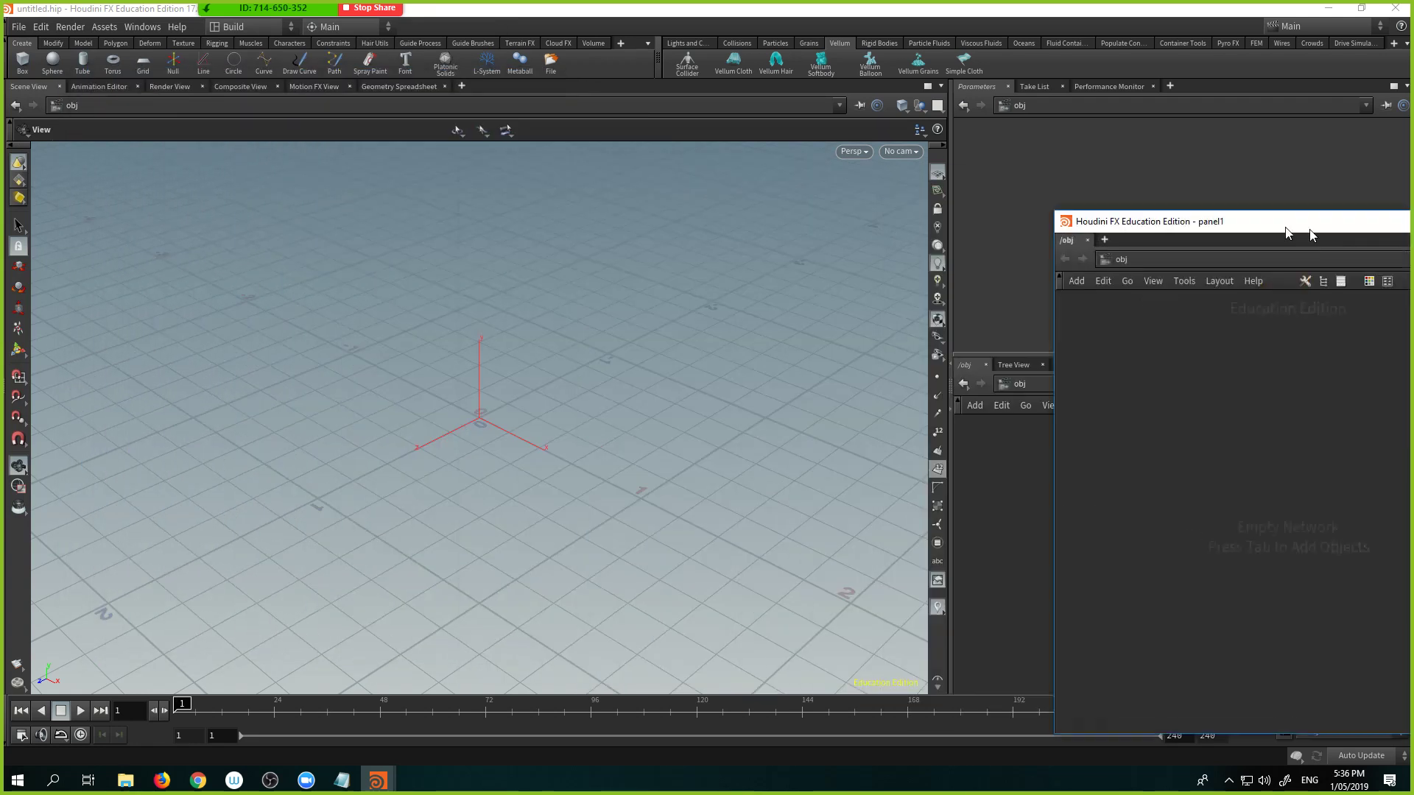
Step: Collapse the parameter and network panes so the viewport fills the window, and bring the floating network panel over it
click(1035, 148)
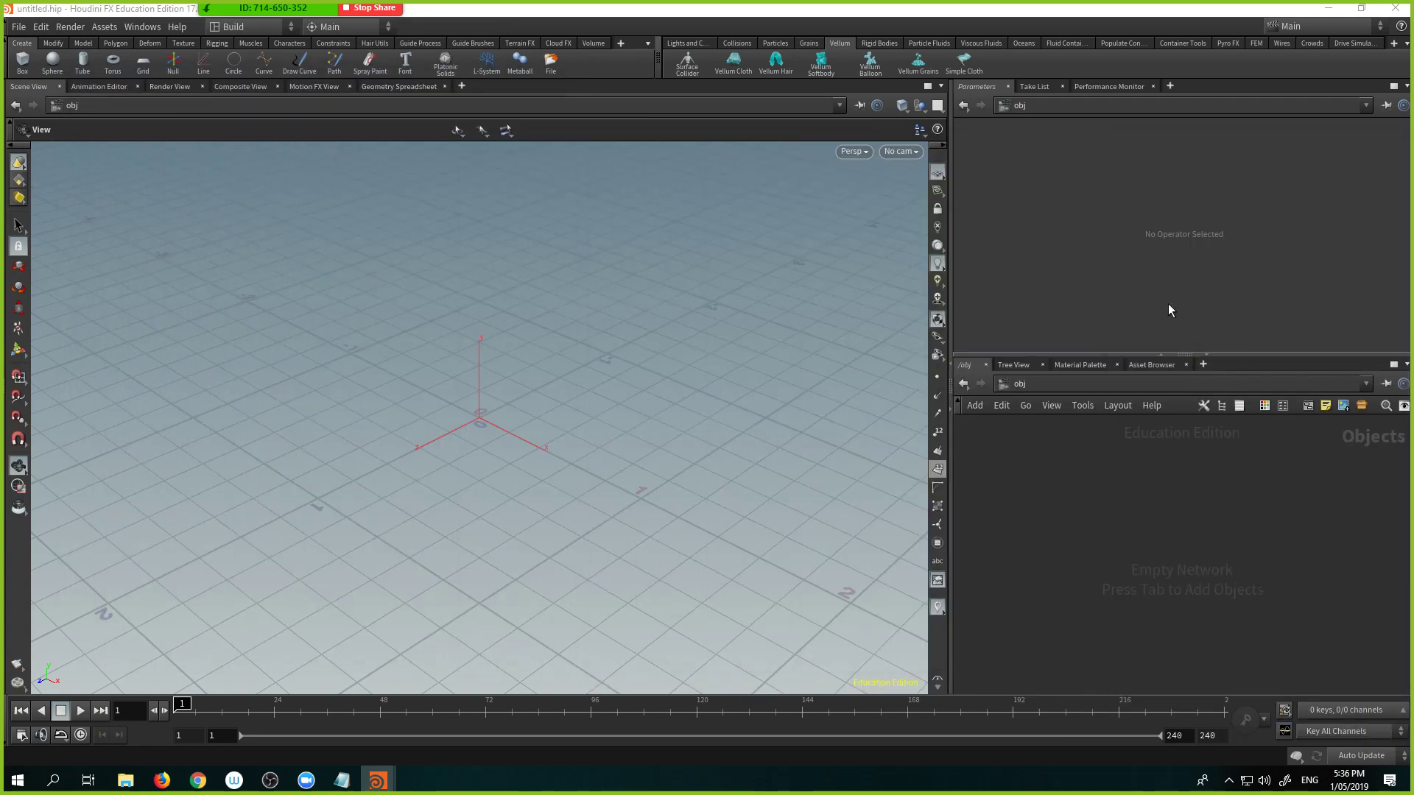
click(956, 411)
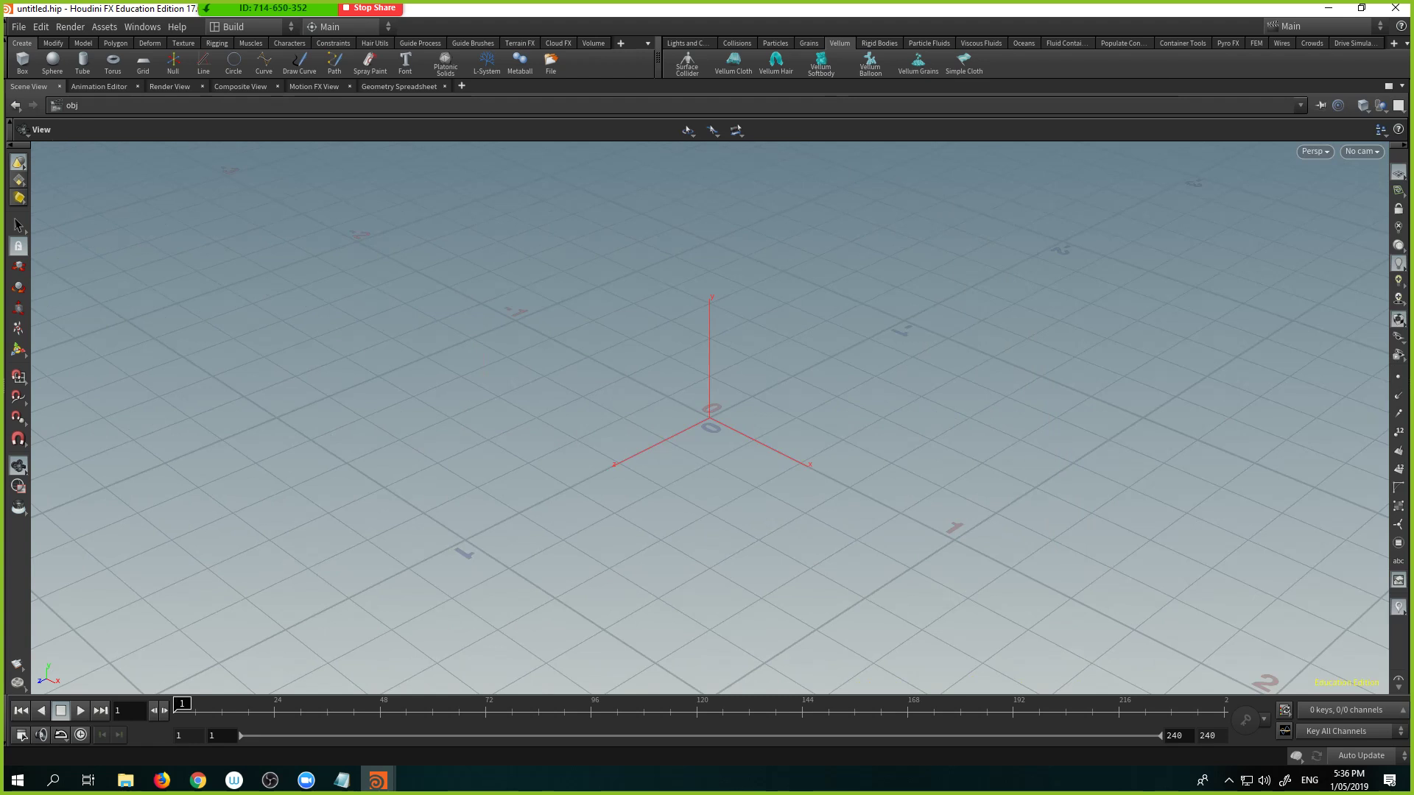
drag(1412, 189, 798, 144)
Step: Add a Geometry object to the empty object network in the floating panel
key(Tab)
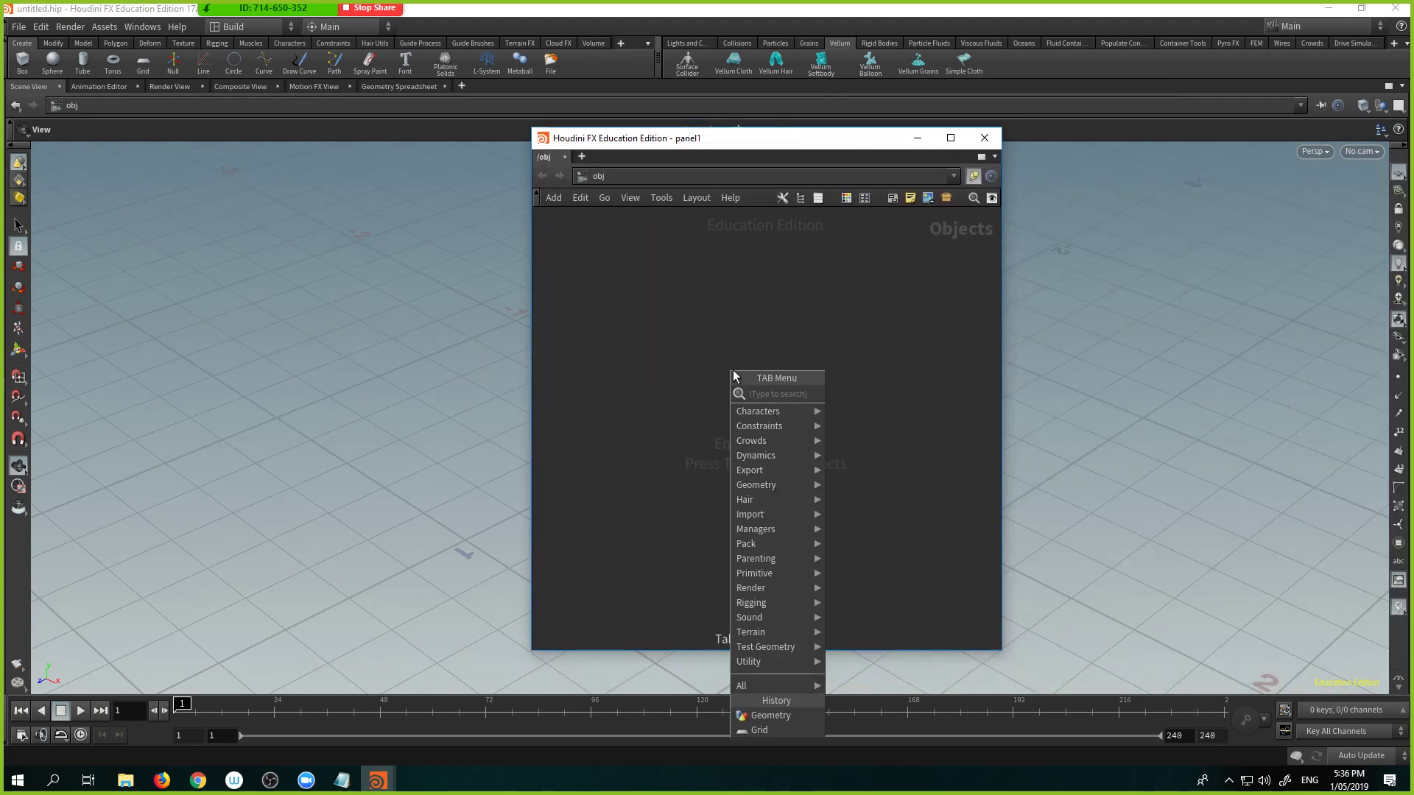
text(geo)
key(Return)
click(732, 370)
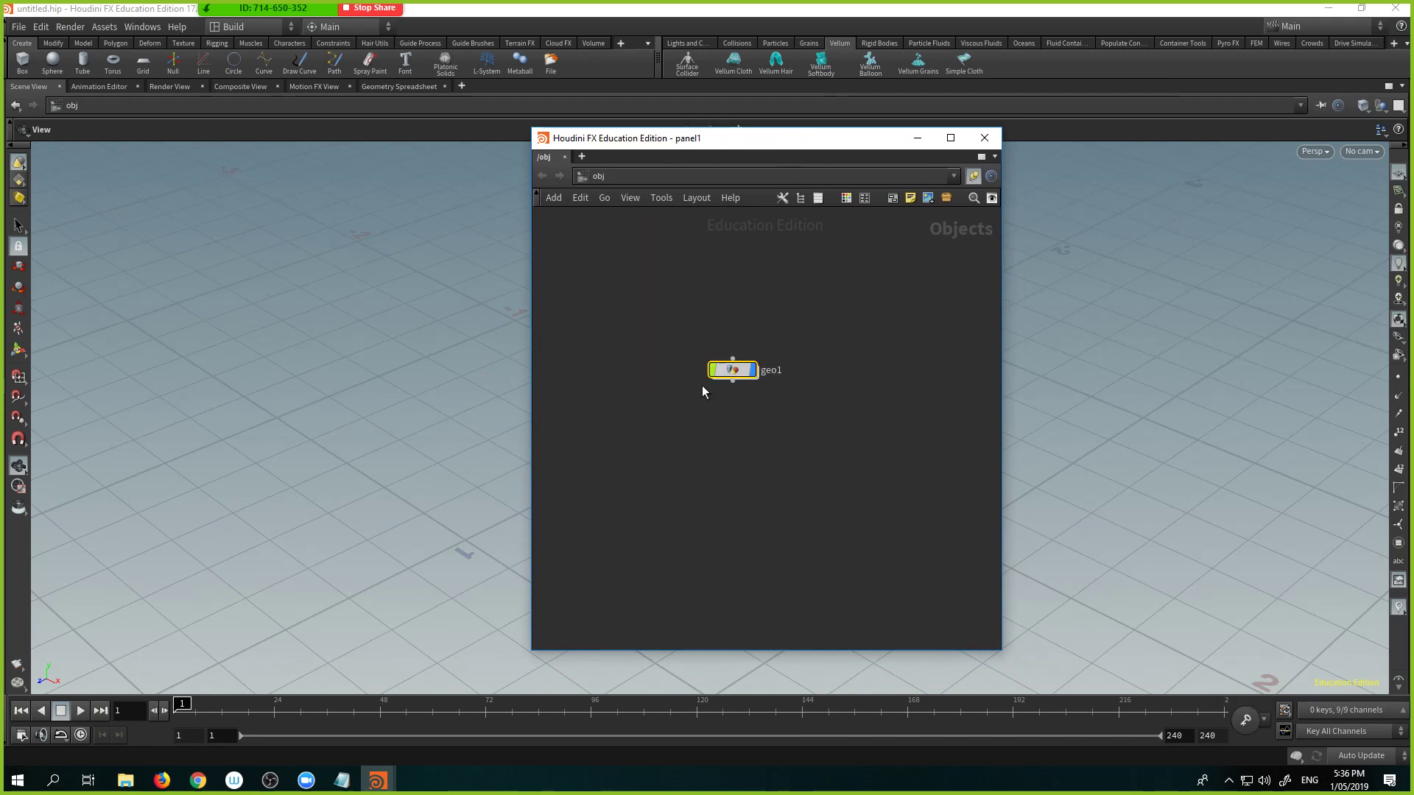
Step: Shift the Geometry node aside, toggle its parameter overlay on and off, and close the floating network panel
drag(756, 374, 706, 377)
key(p)
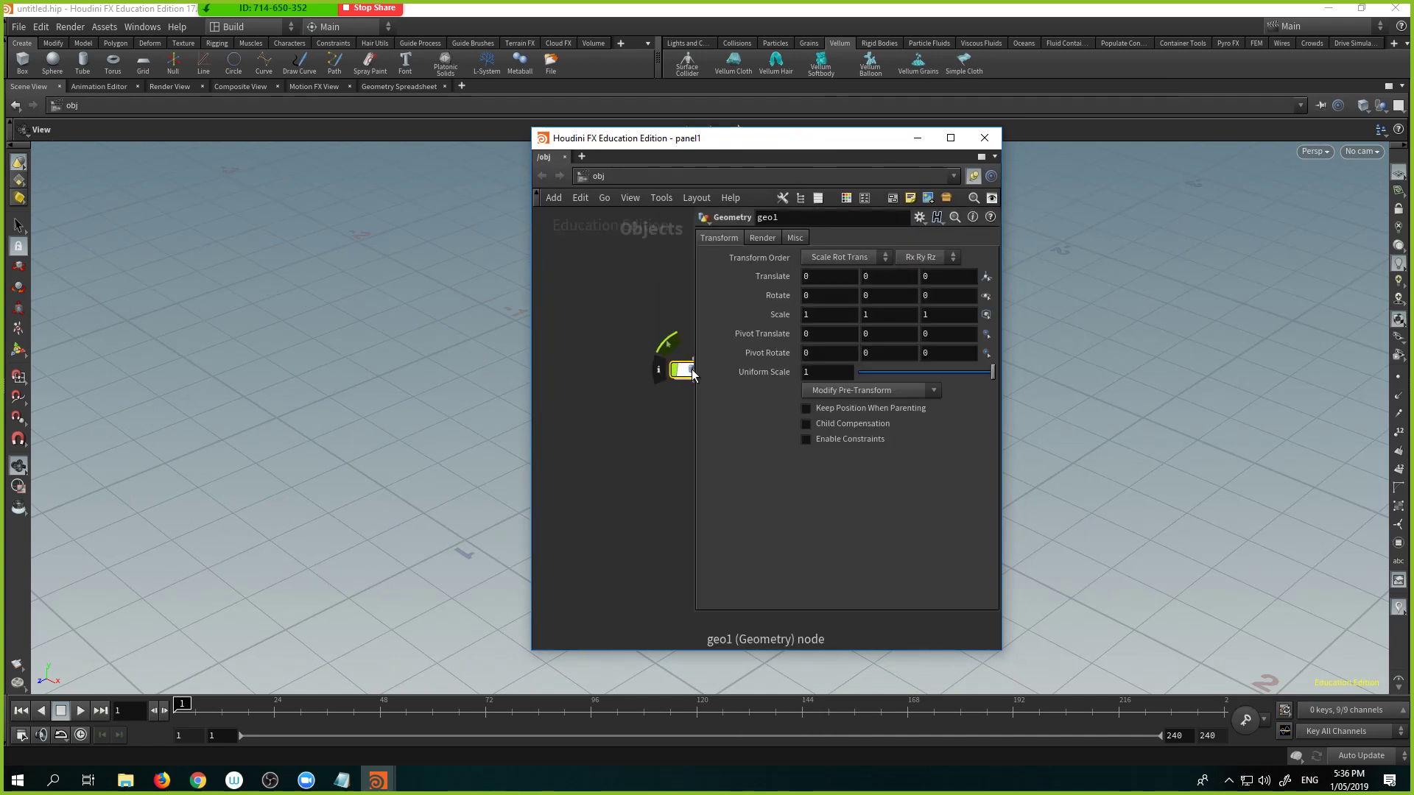
key(p)
key(p)
key(p)
key(p)
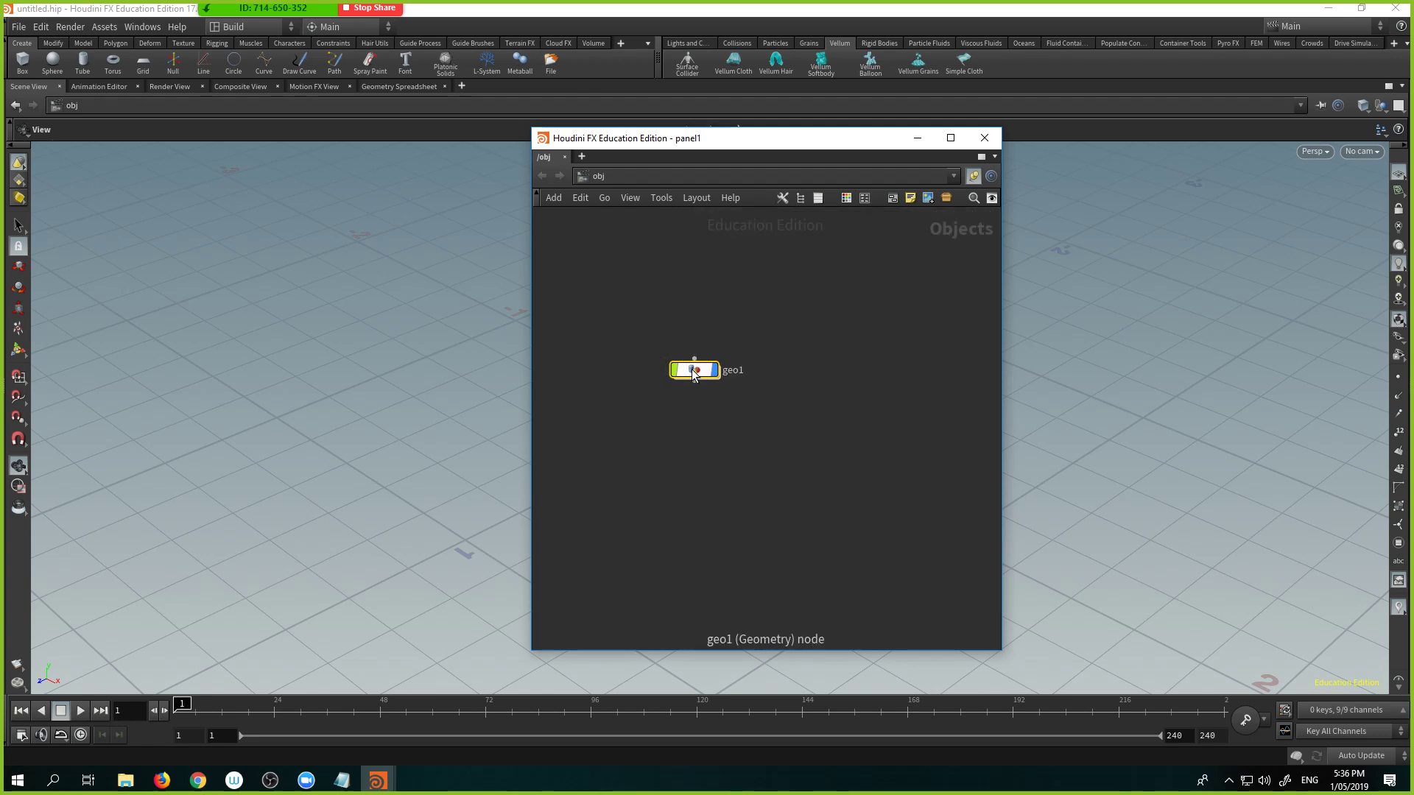
key(p)
key(p)
key(p)
click(985, 138)
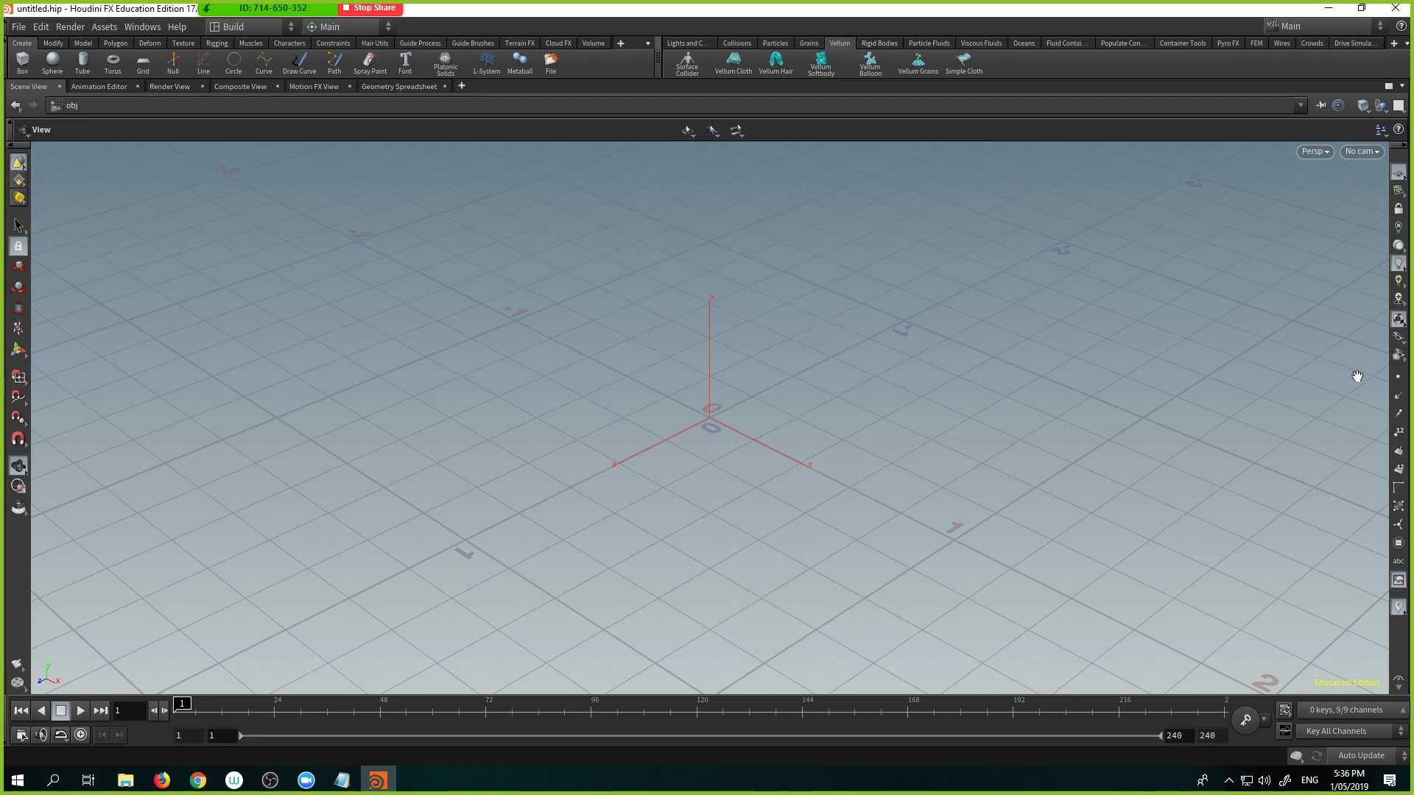
Step: Bring back the side panes at about a third of the window width and collapse the parameter pane above the network editor
double_click(1293, 14)
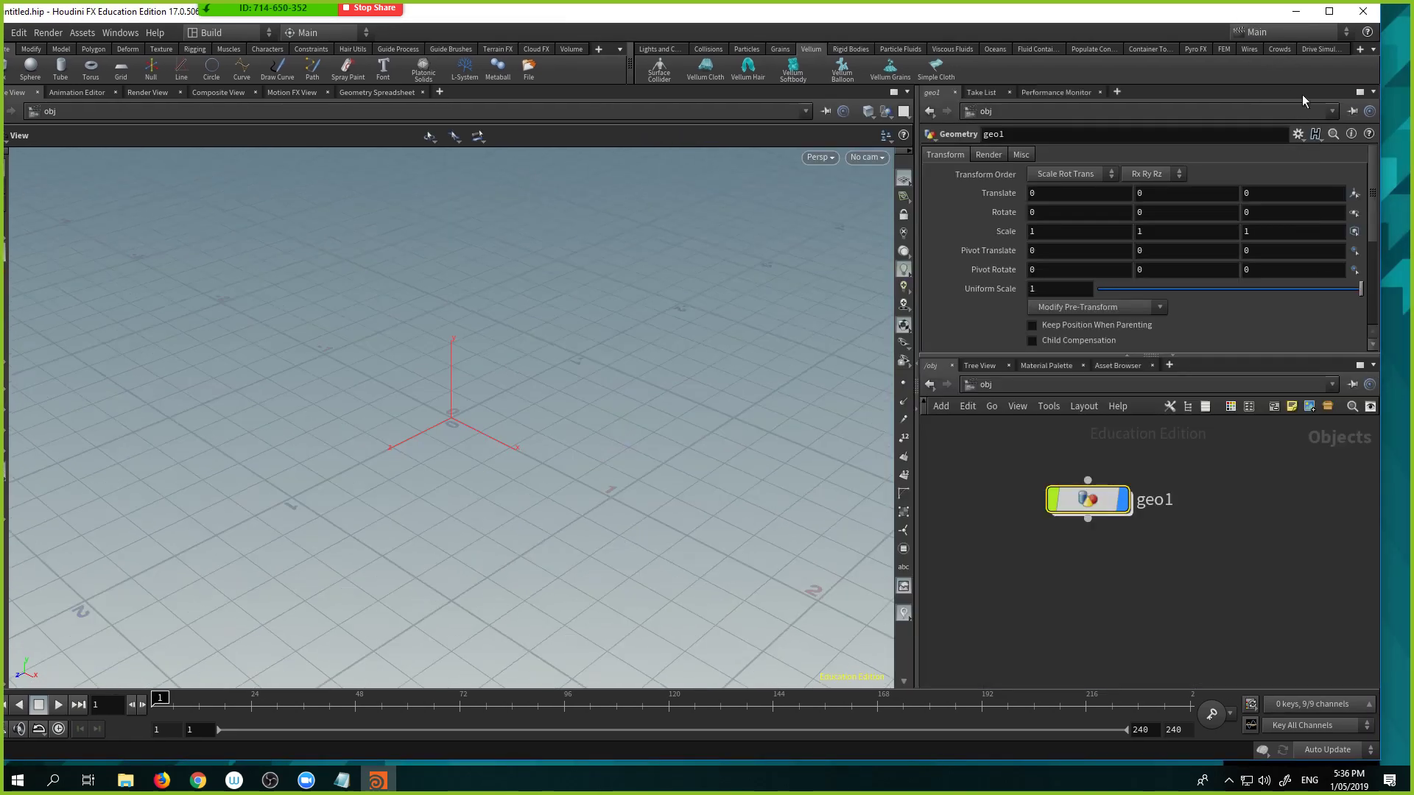
click(1329, 11)
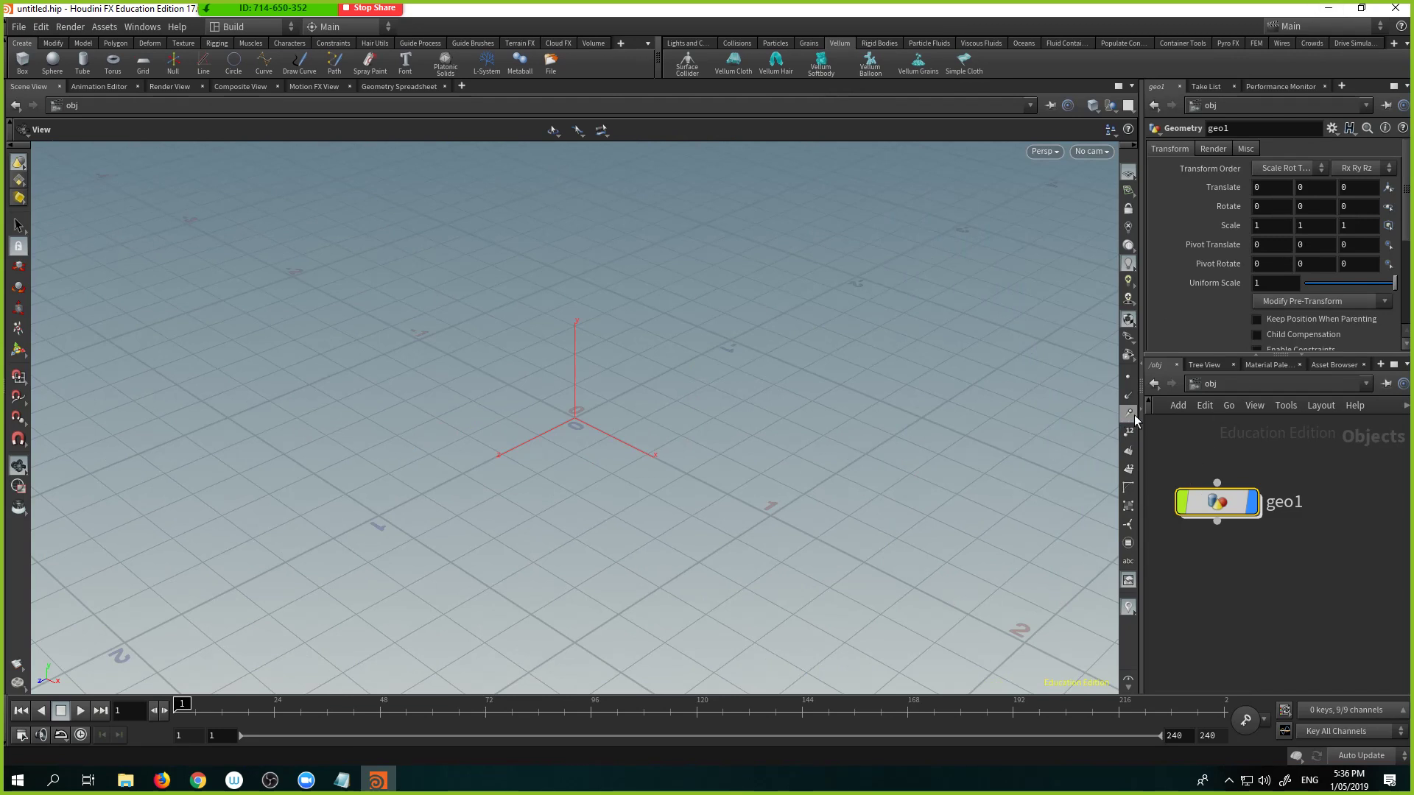
drag(1143, 416, 920, 415)
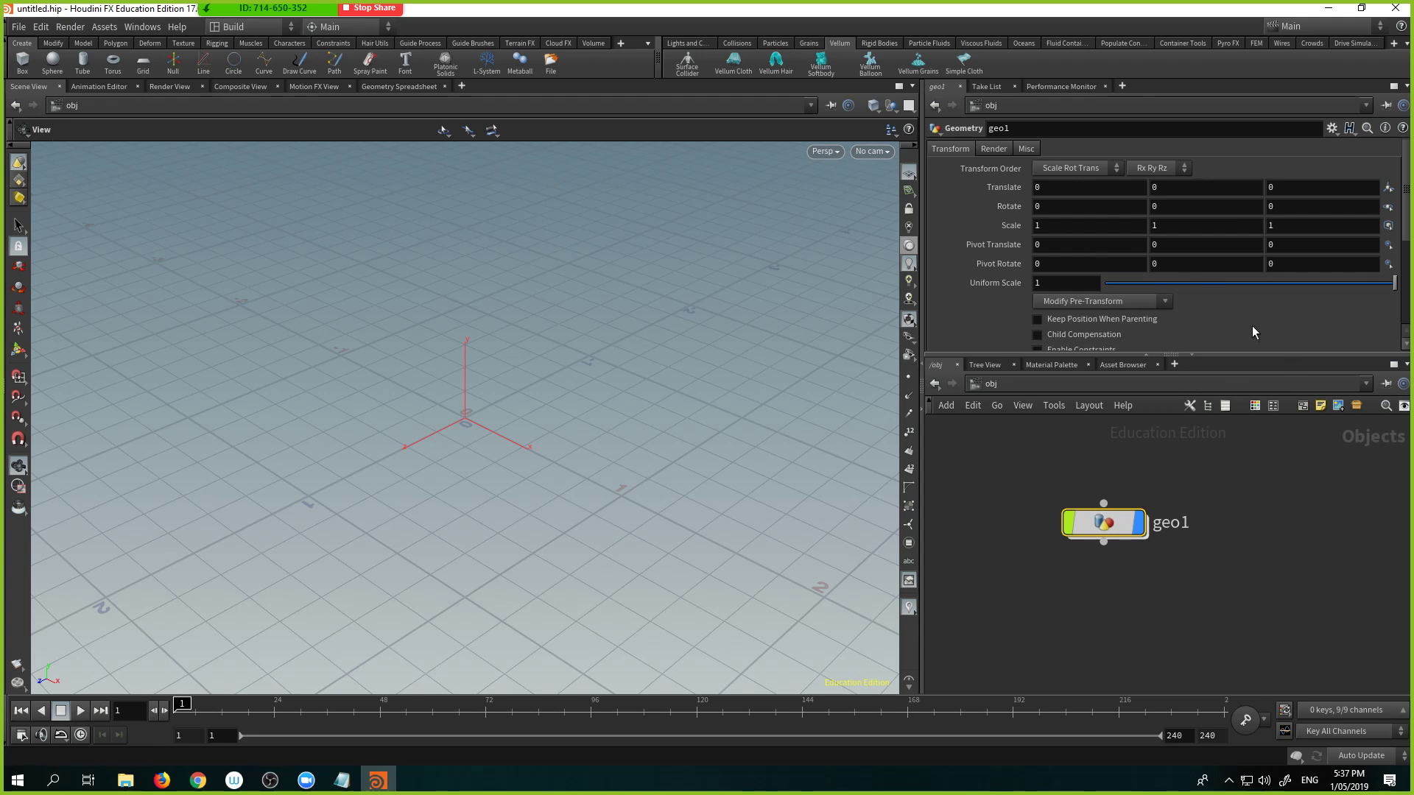
click(1147, 352)
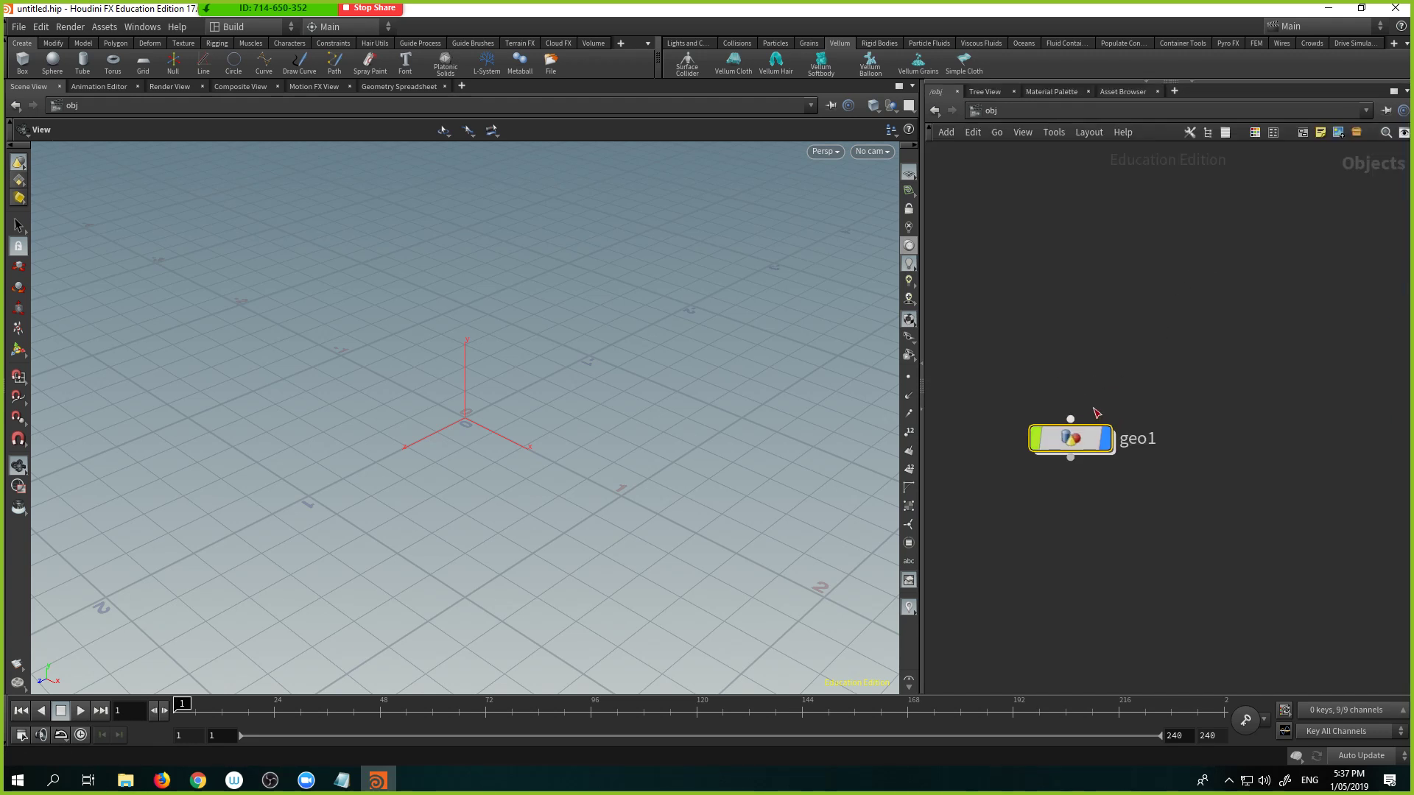
Step: Toggle the parameter dialog of the docked network editor on and off, leaving it disabled
key(p)
key(p)
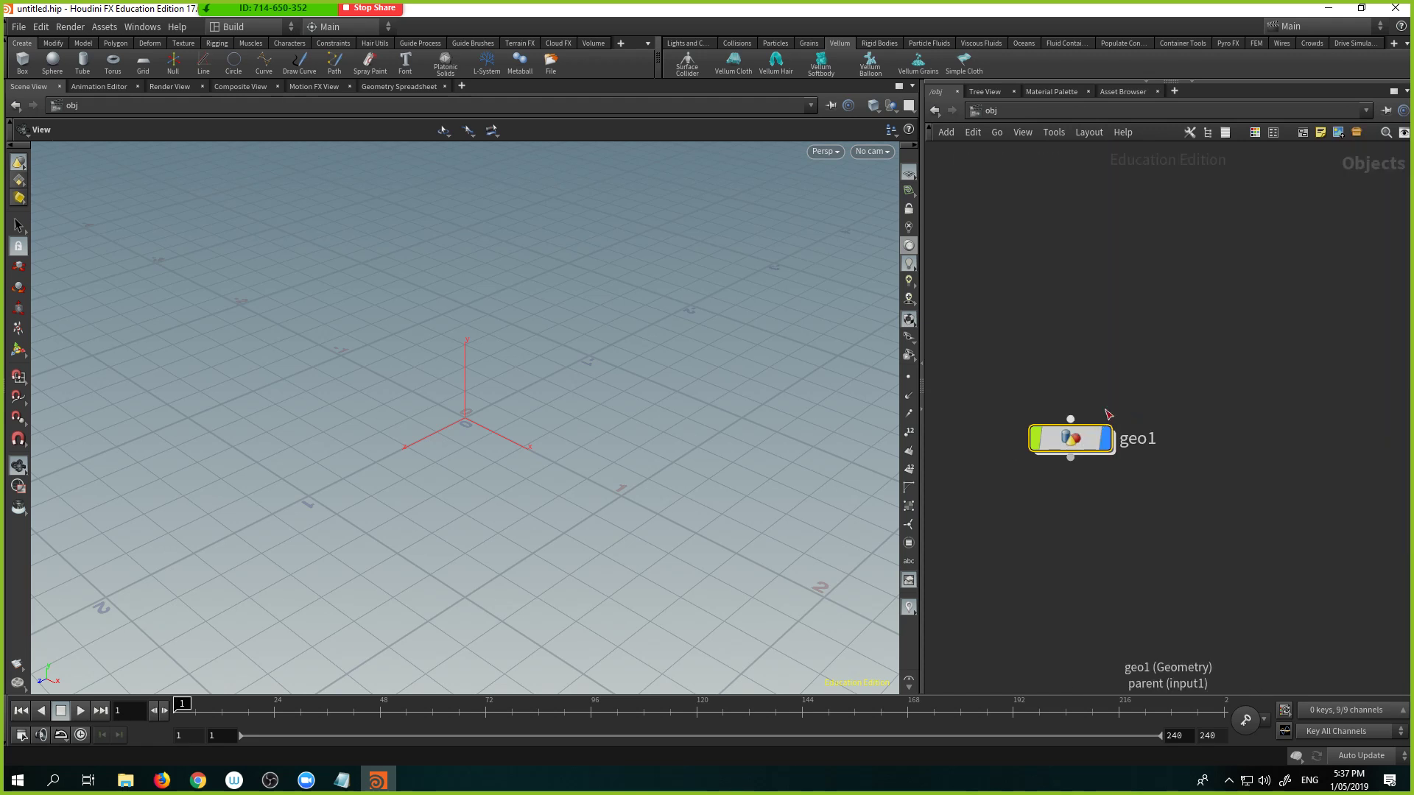
key(p)
key(p)
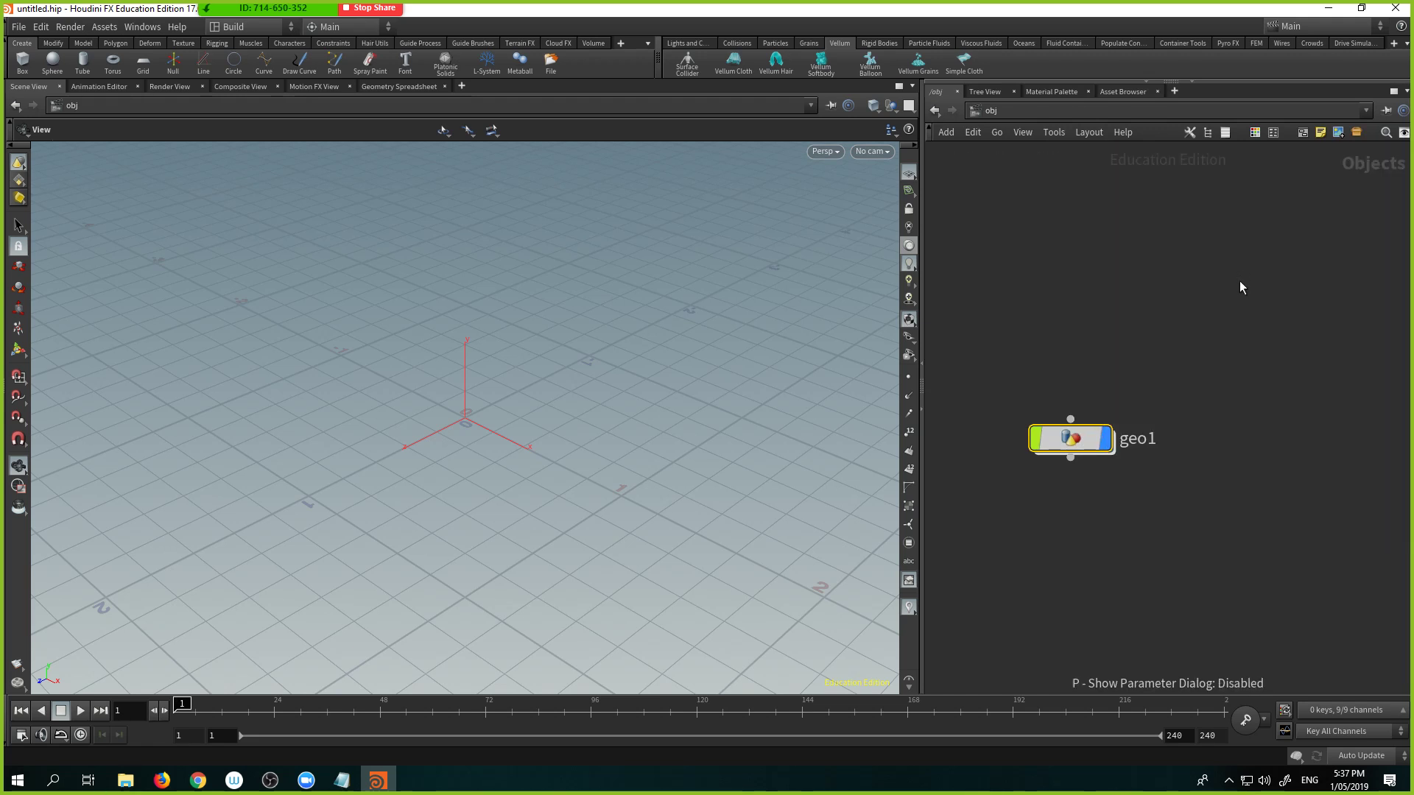
Step: Rename the Geometry node geo1 as object
mouse_move(1085, 439)
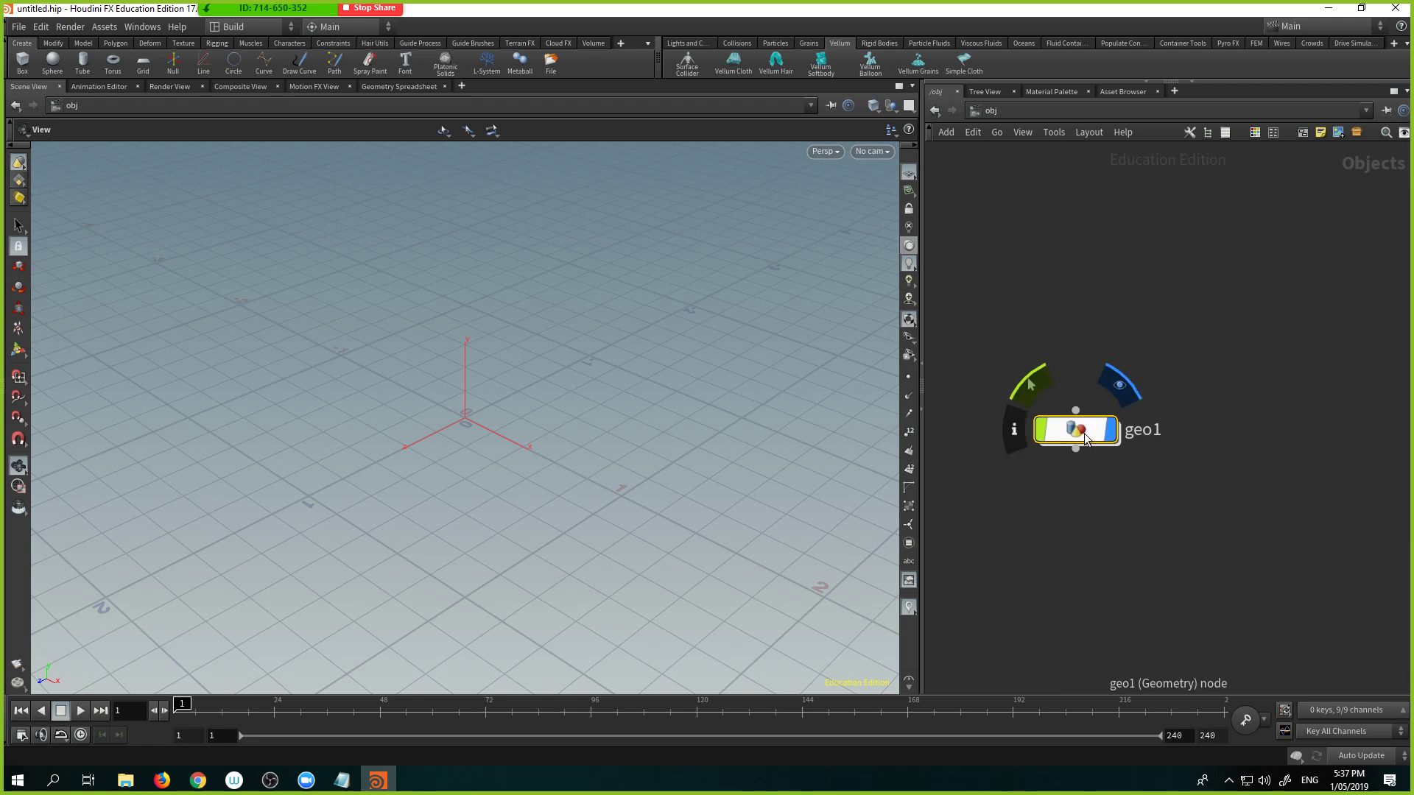
double_click(1142, 431)
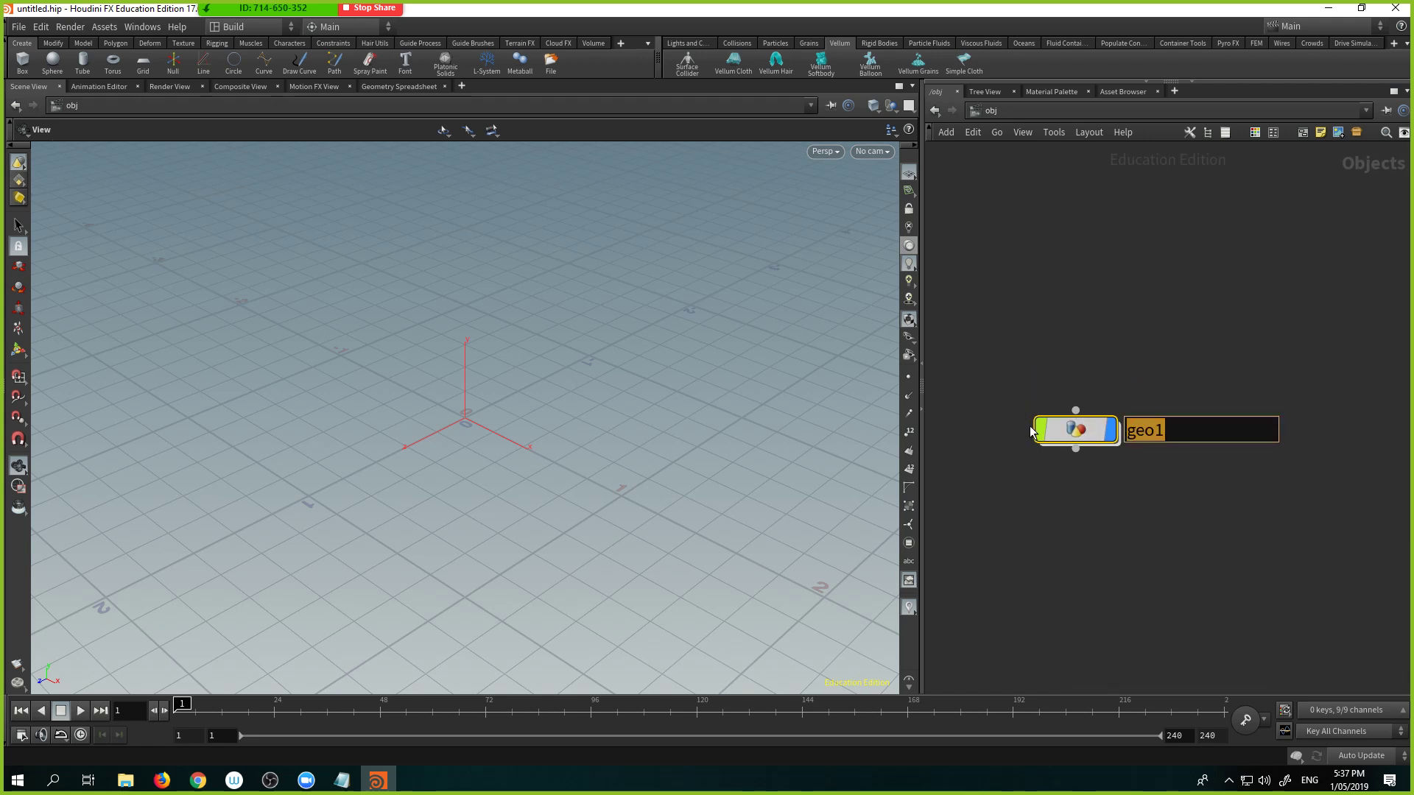
text(object_)
key(Return)
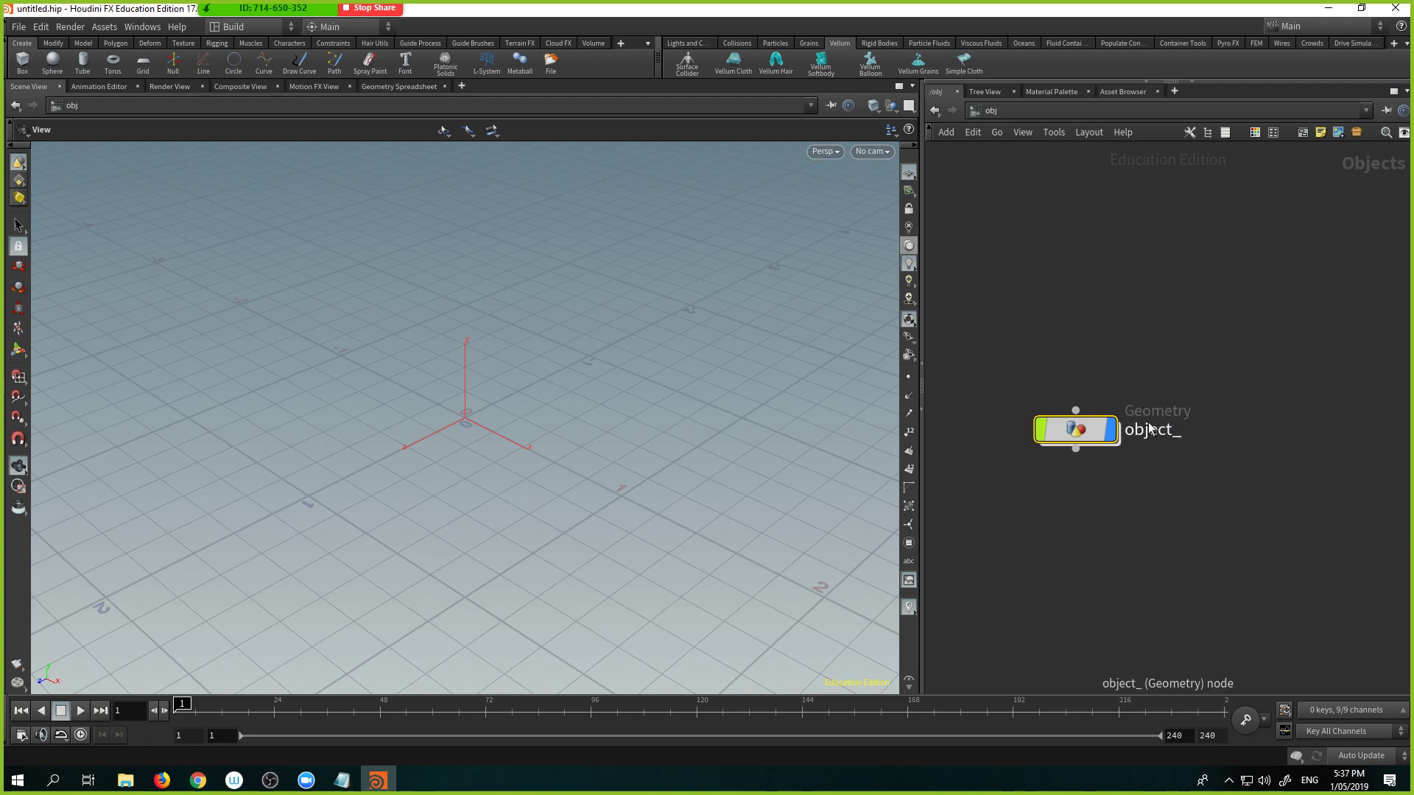
double_click(1195, 428)
key(BackSpace)
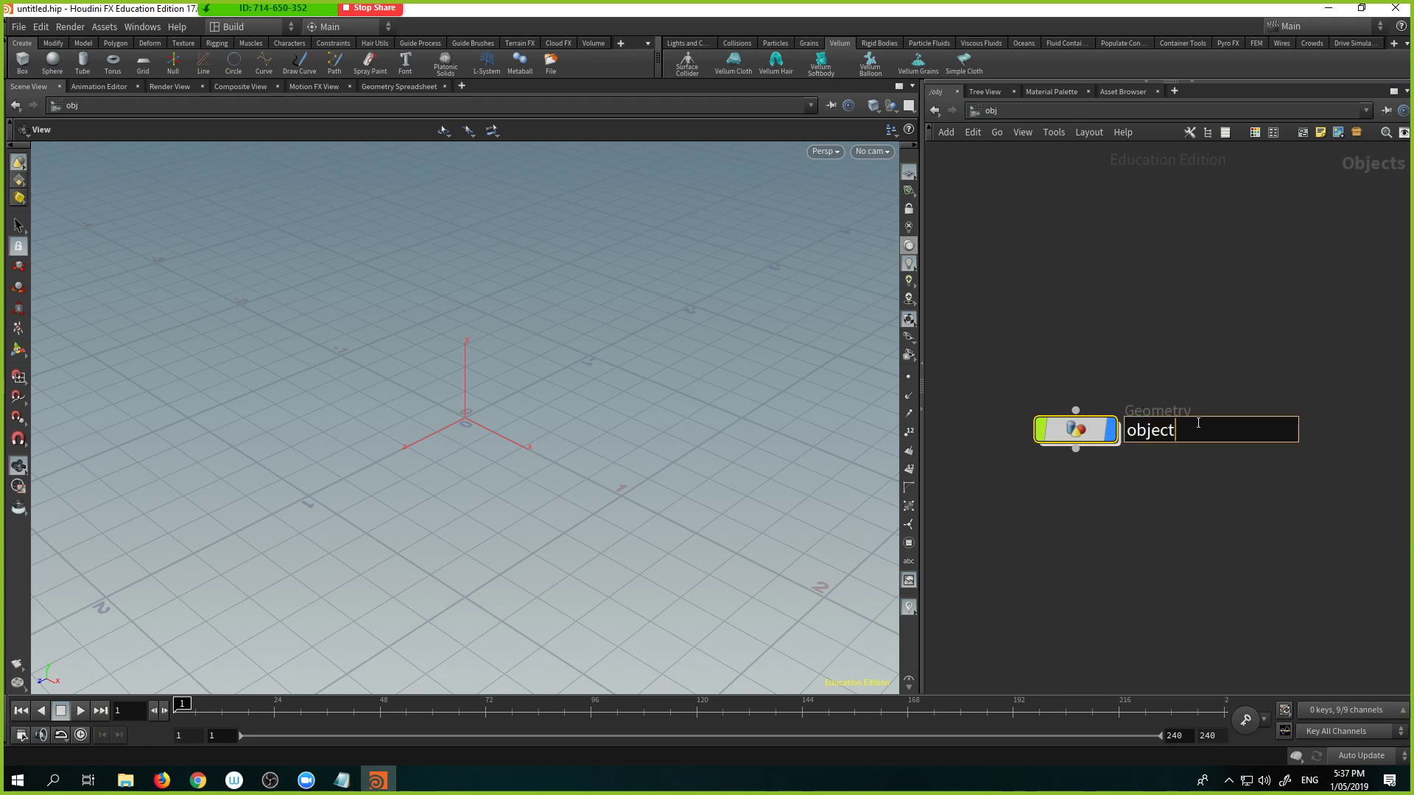
key(Return)
Step: Enter the object node's geometry network and add a File node
double_click(1098, 431)
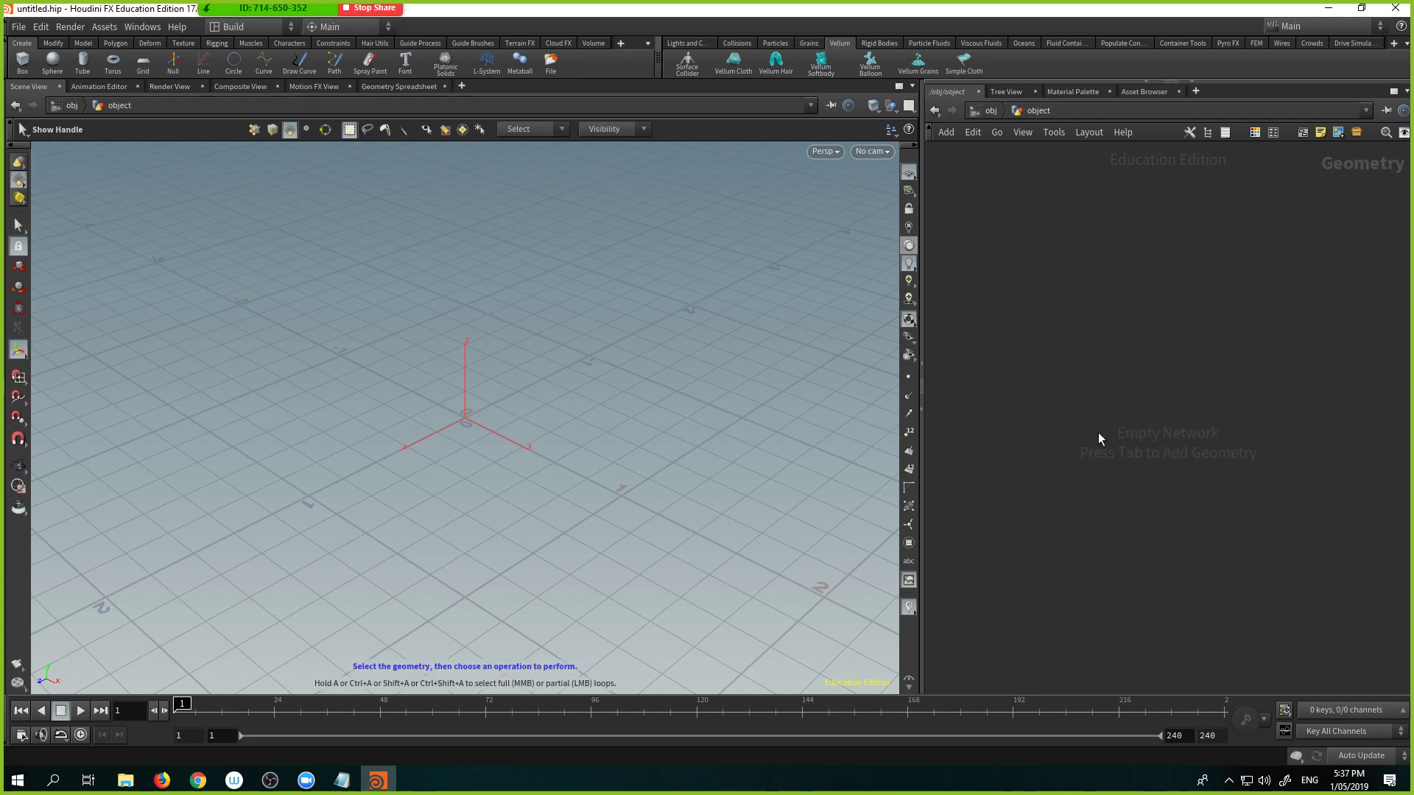
key(Tab)
mouse_move(1049, 338)
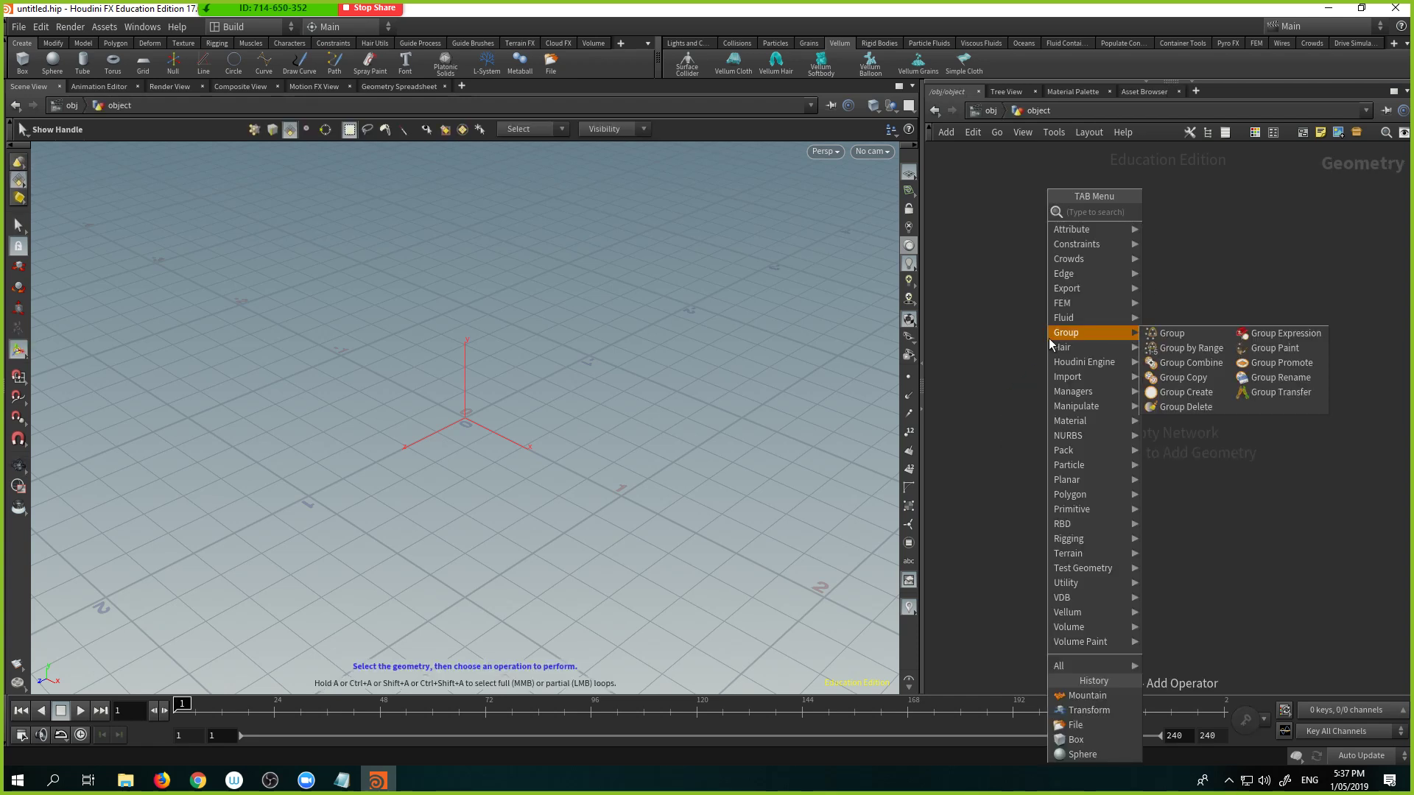
text(file)
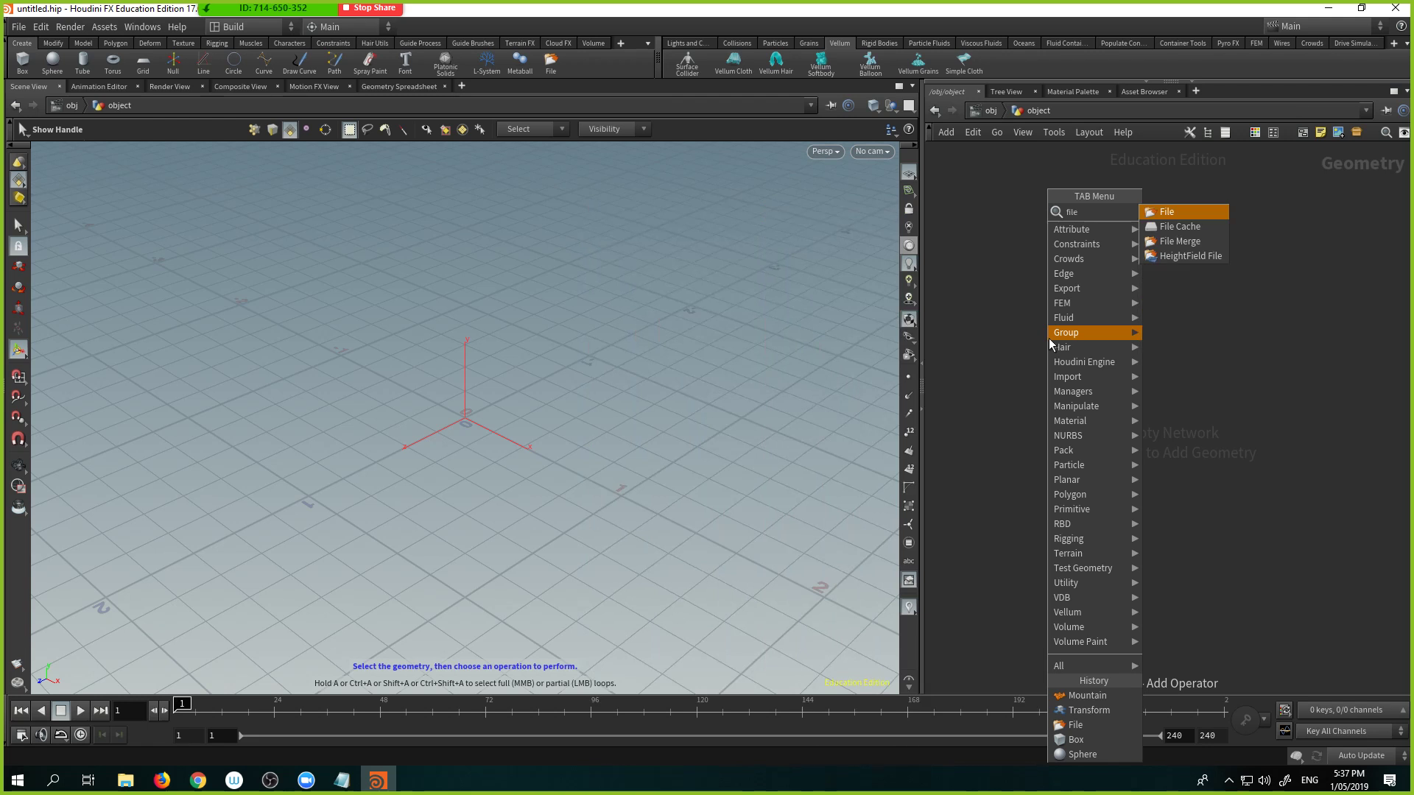
key(Return)
click(1049, 338)
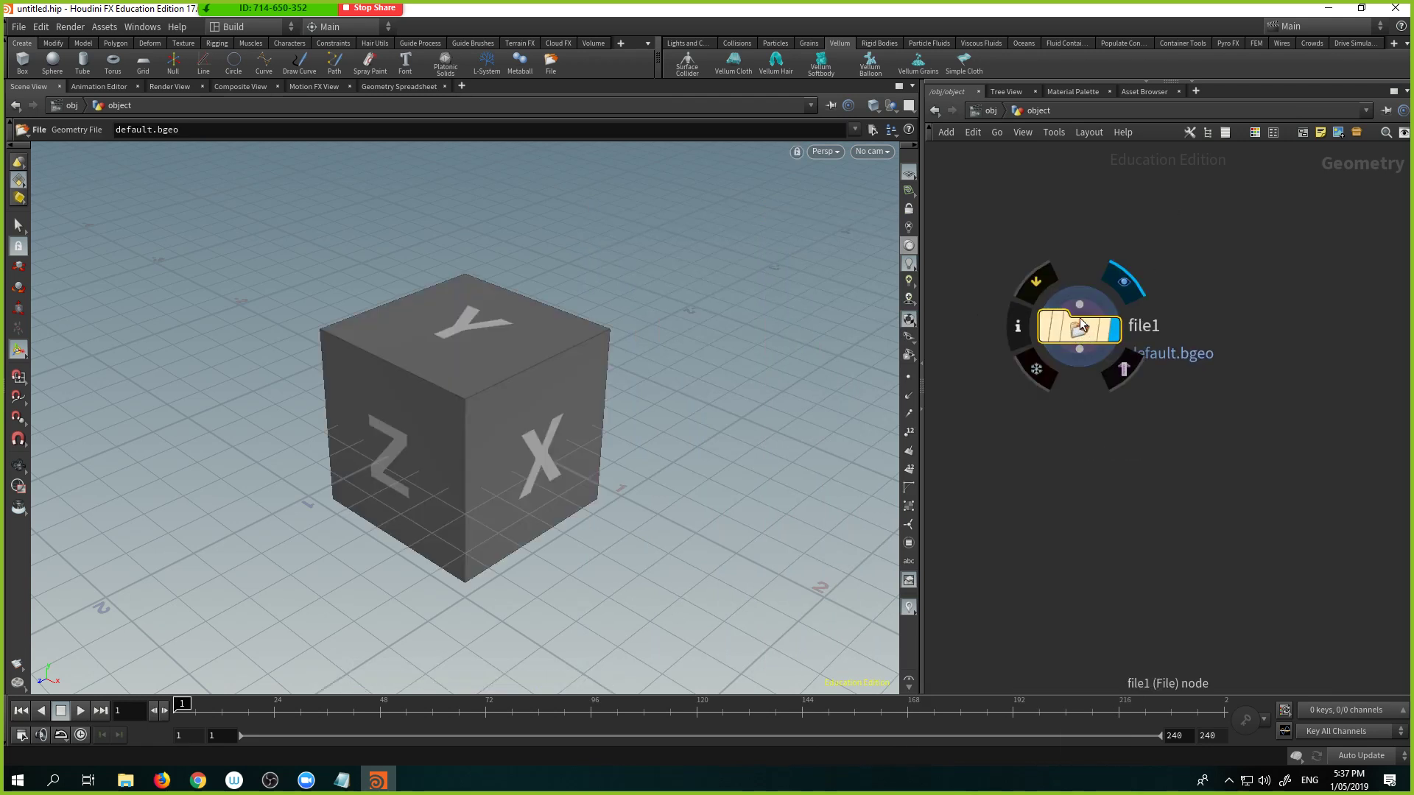
Step: Set the project to the HoudiniProjects folder inside Desktop/Houdini/Houdini_Project
click(18, 27)
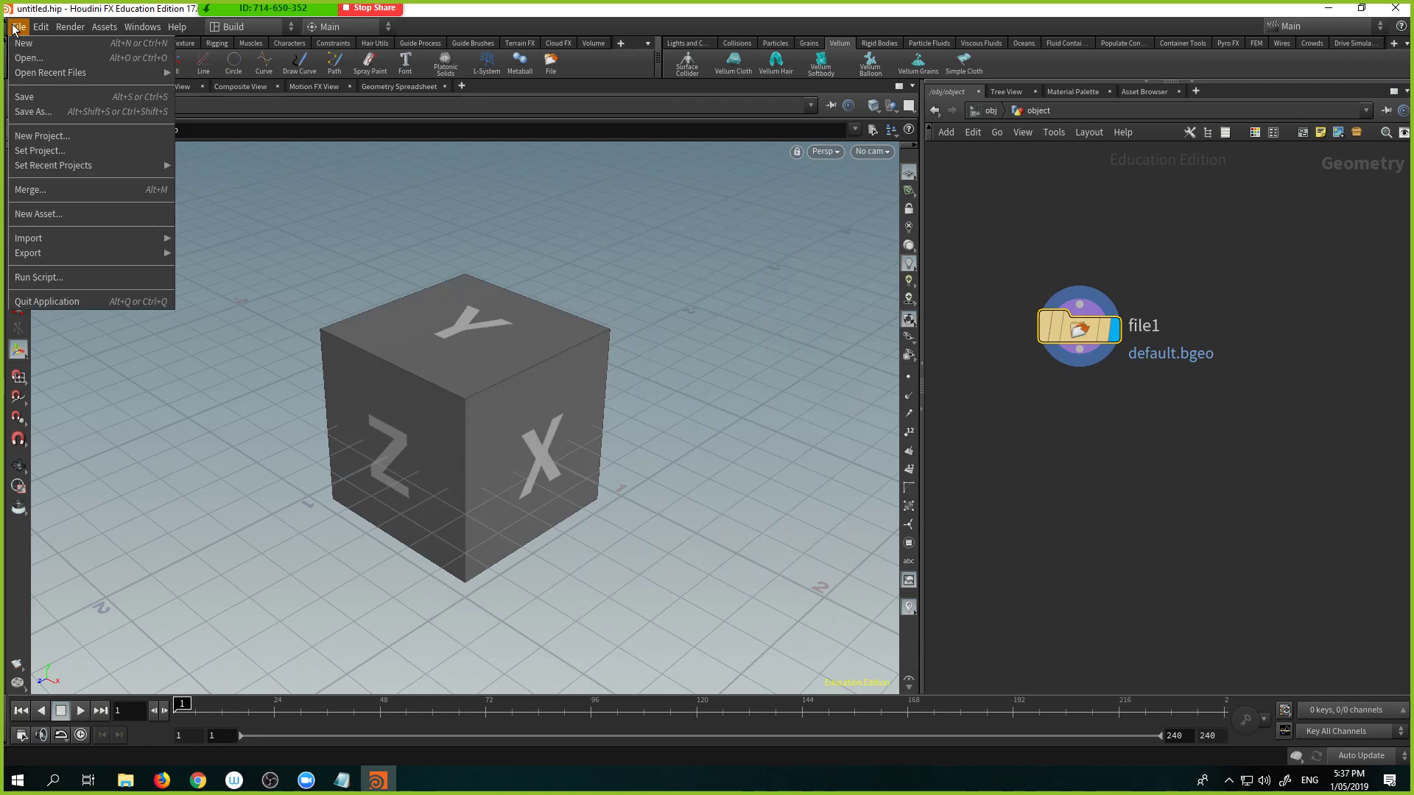
click(58, 150)
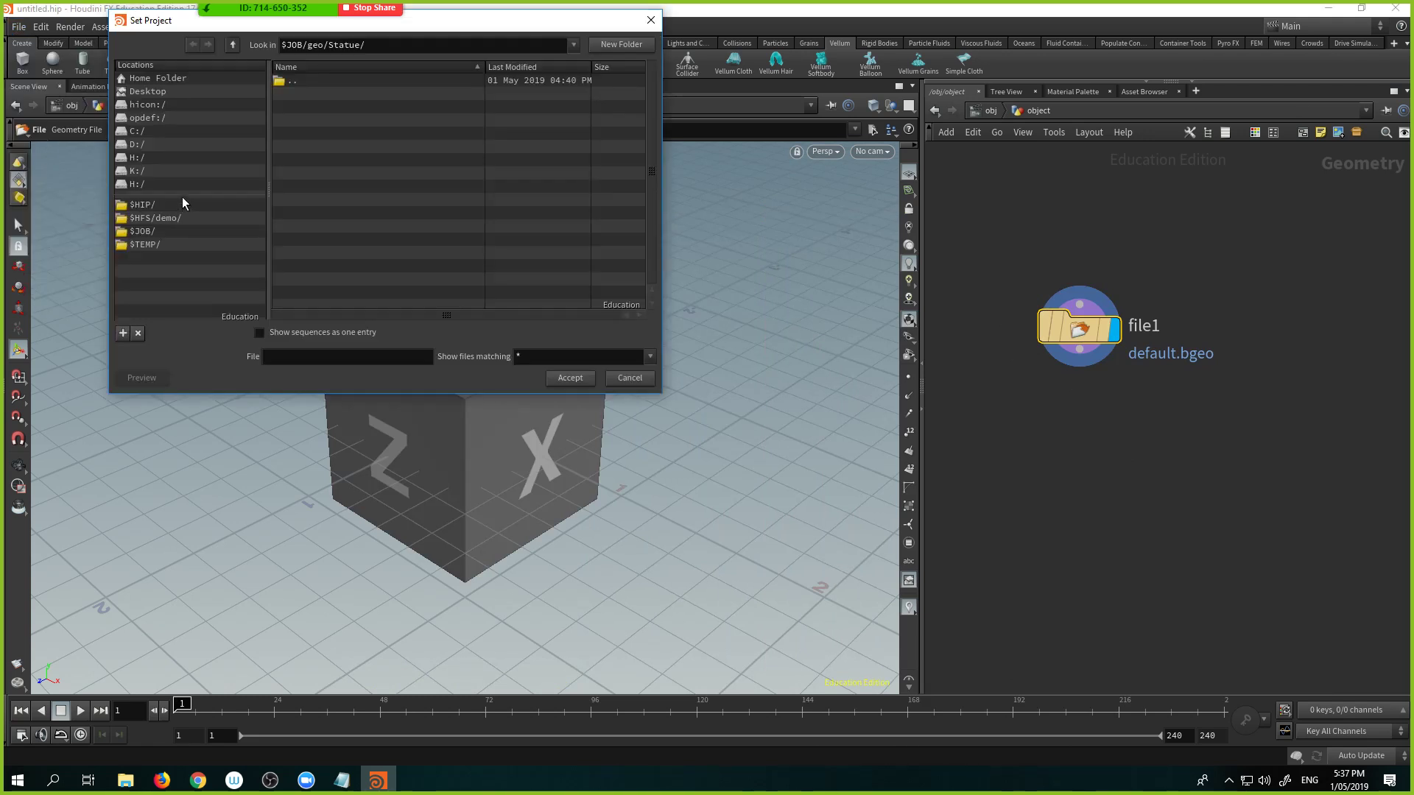
click(159, 218)
click(147, 233)
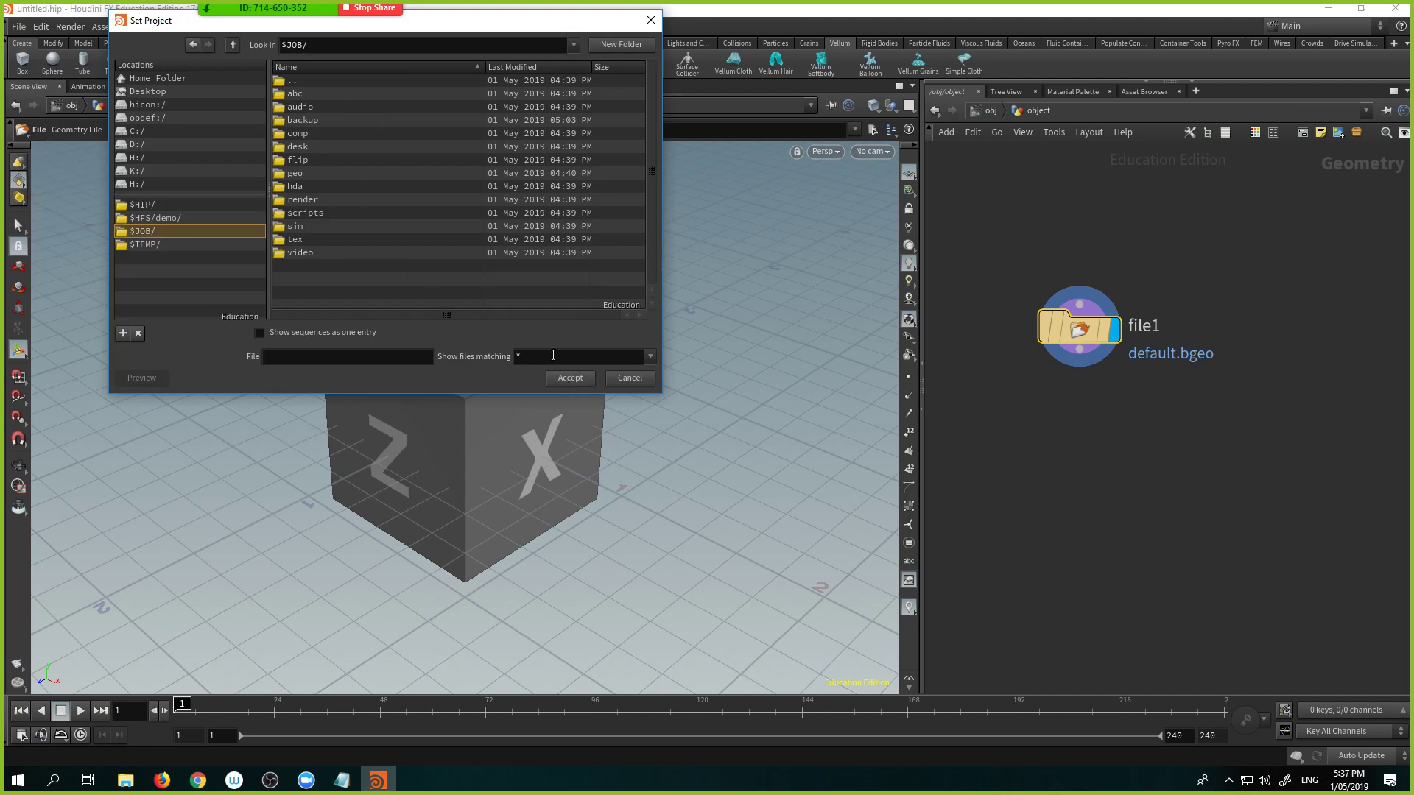
click(156, 92)
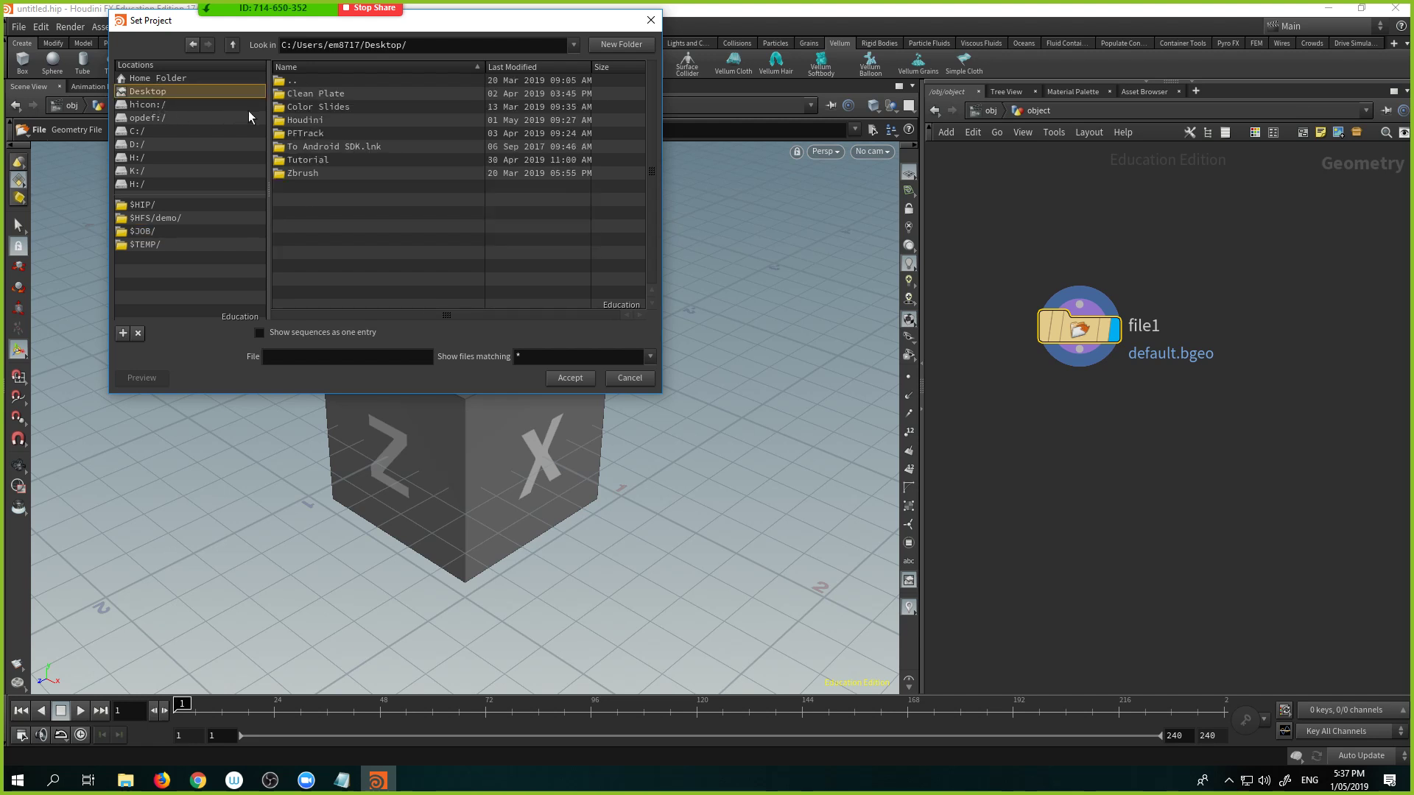
double_click(329, 120)
double_click(347, 94)
click(337, 108)
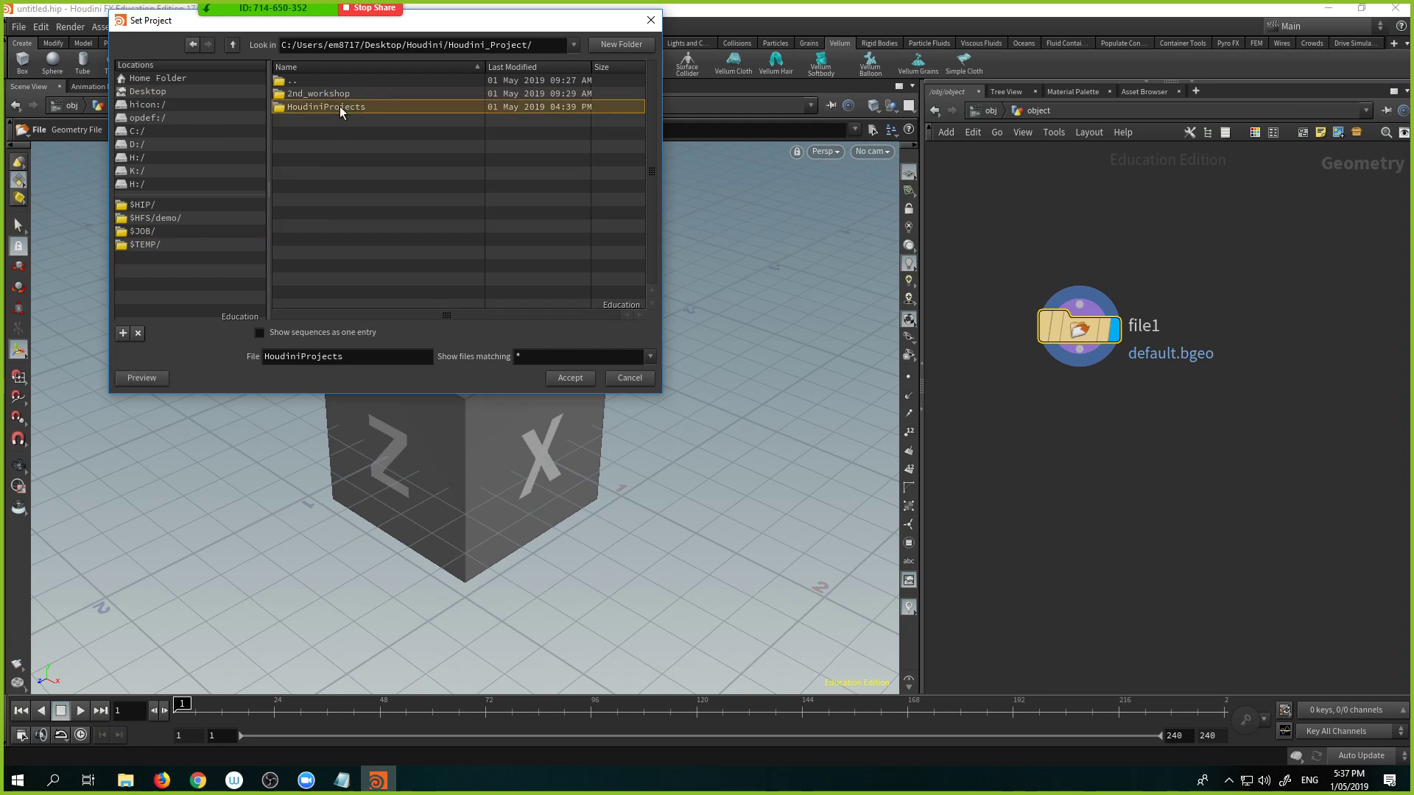
click(568, 379)
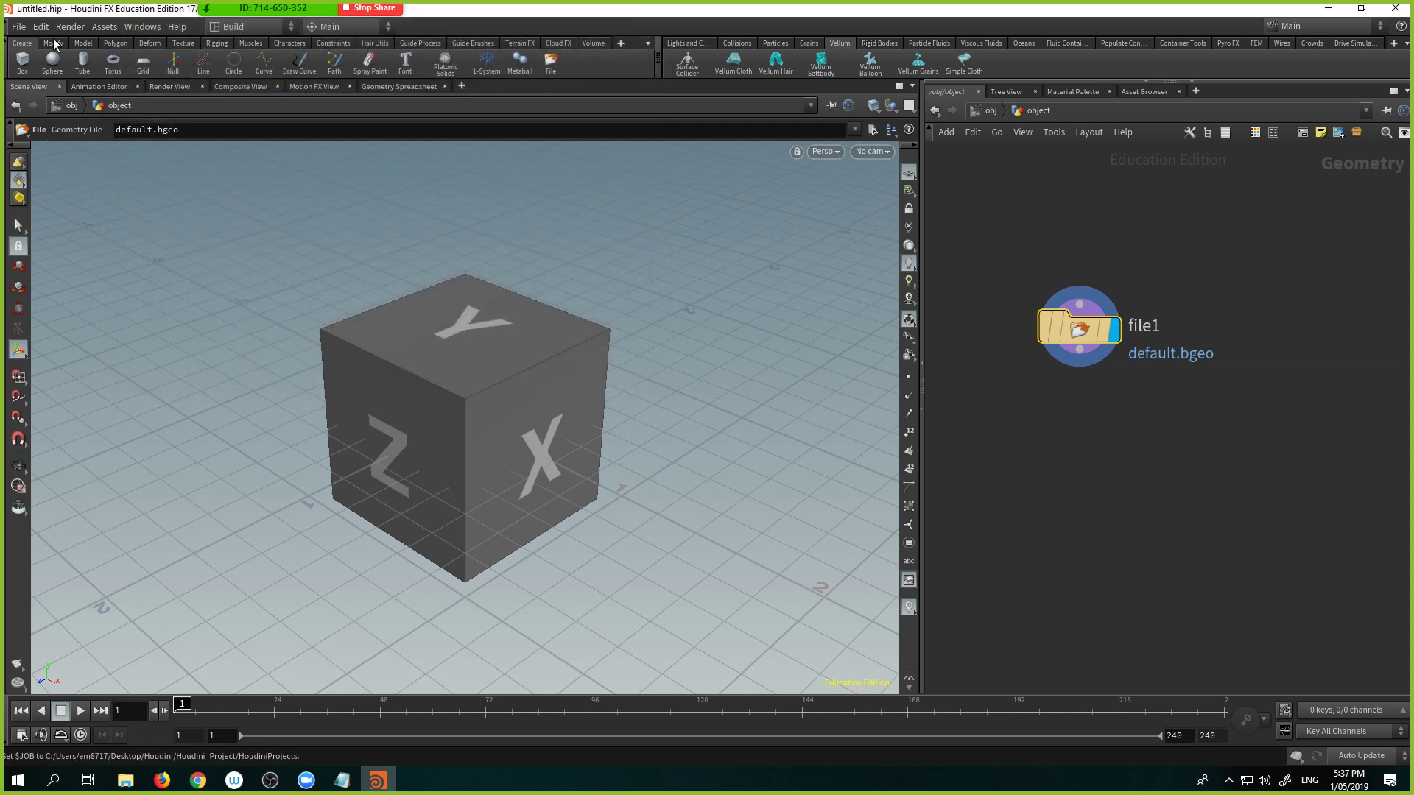
Step: Check the contents of the $JOB folder in the scene-opening dialog and cancel without opening a file
click(18, 27)
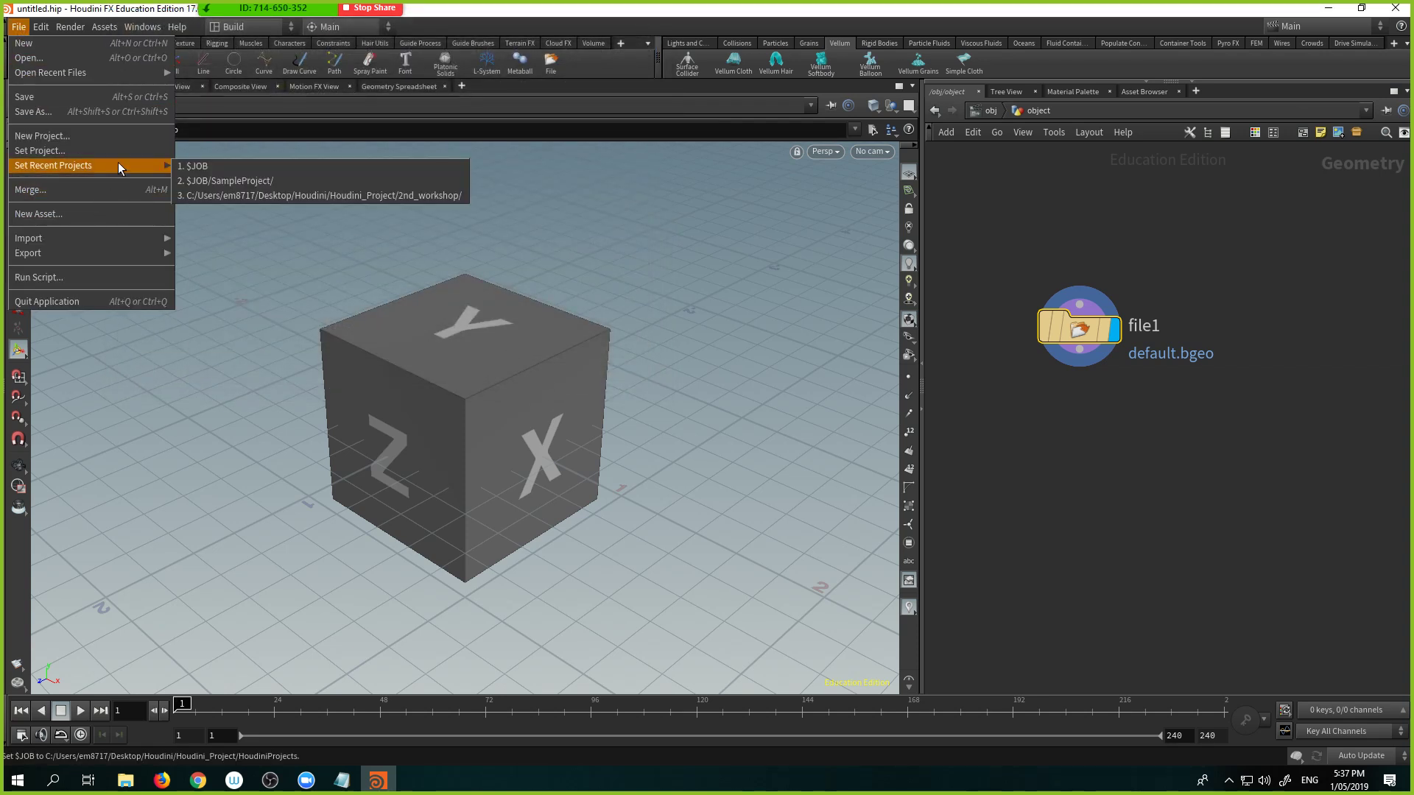
click(122, 59)
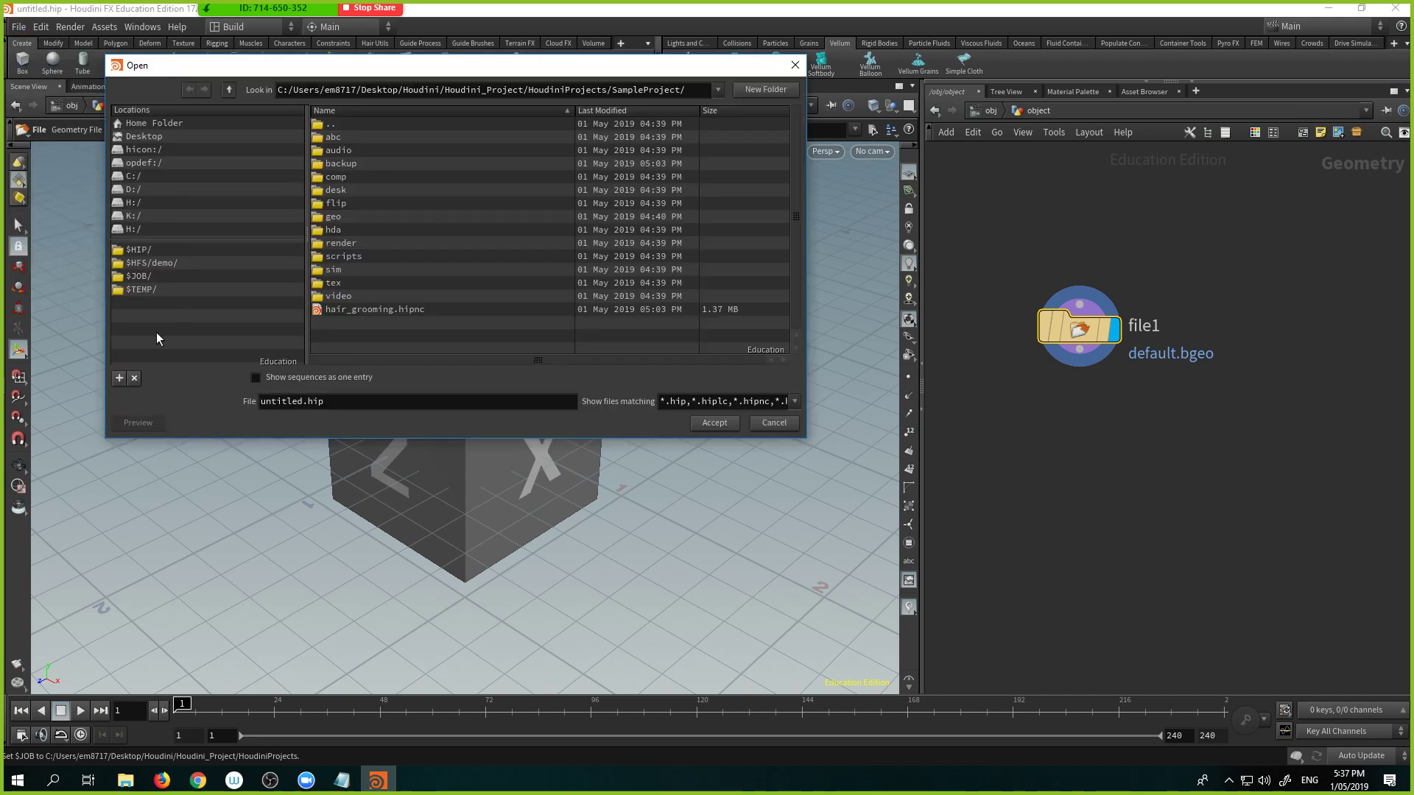
click(148, 276)
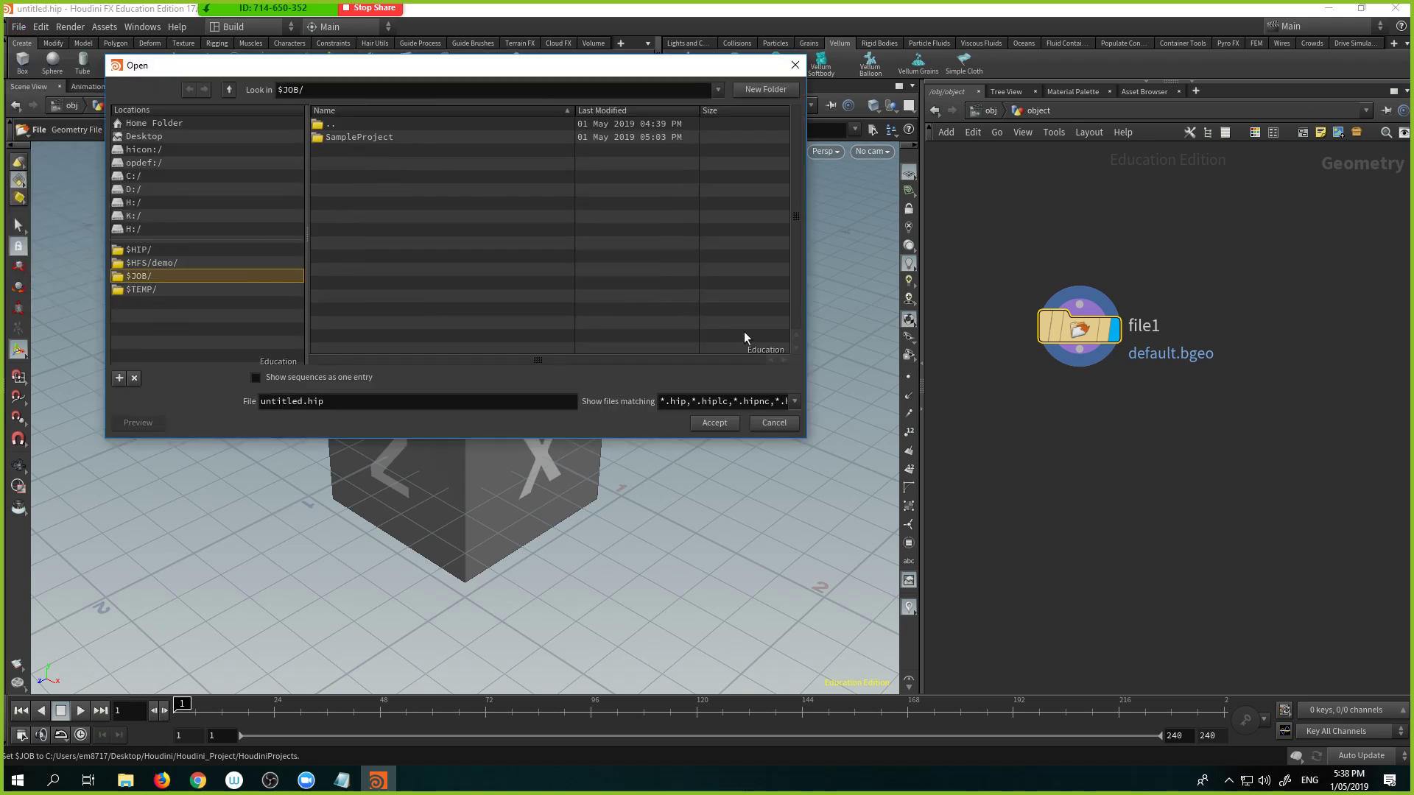
click(774, 423)
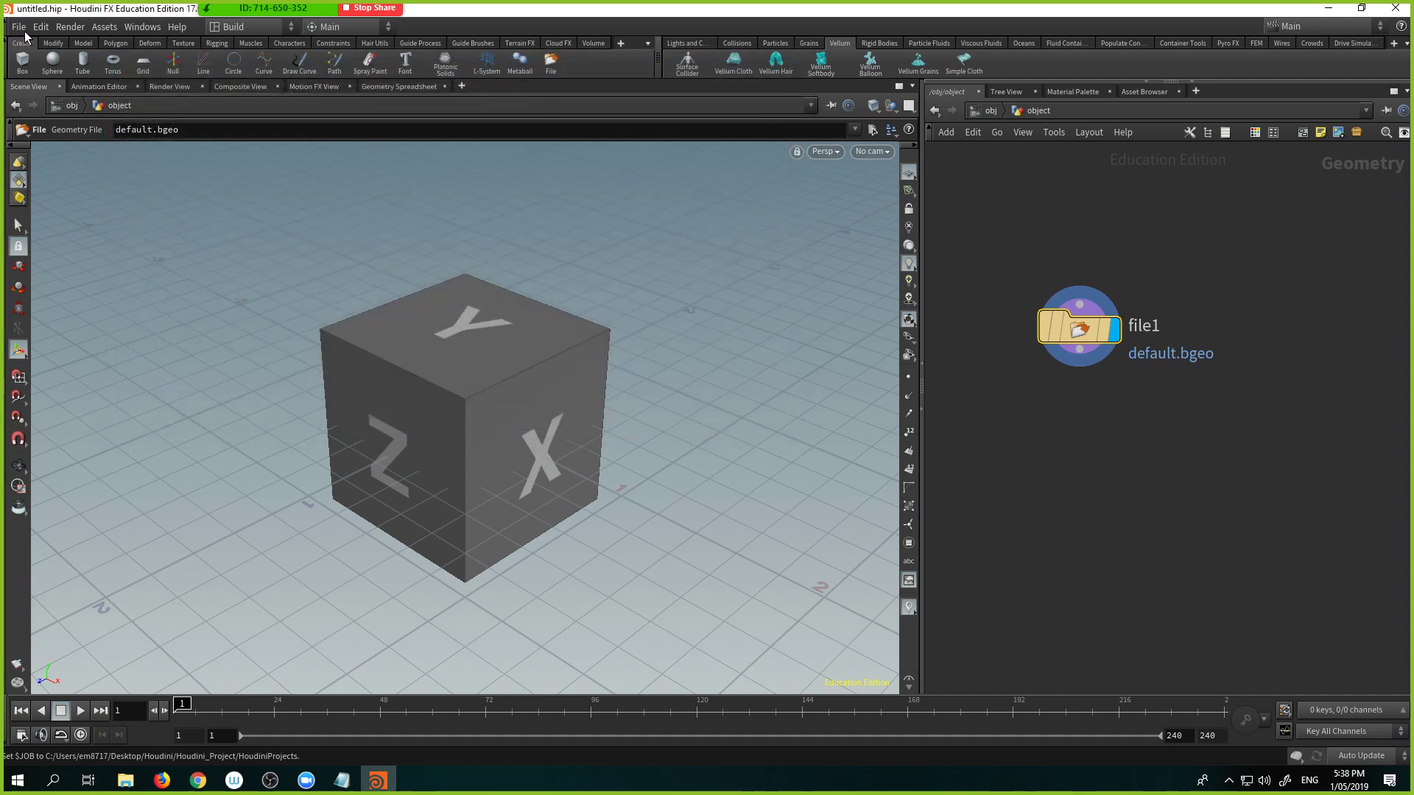
Step: Set the project to the SampleProject folder inside HoudiniProjects
click(23, 28)
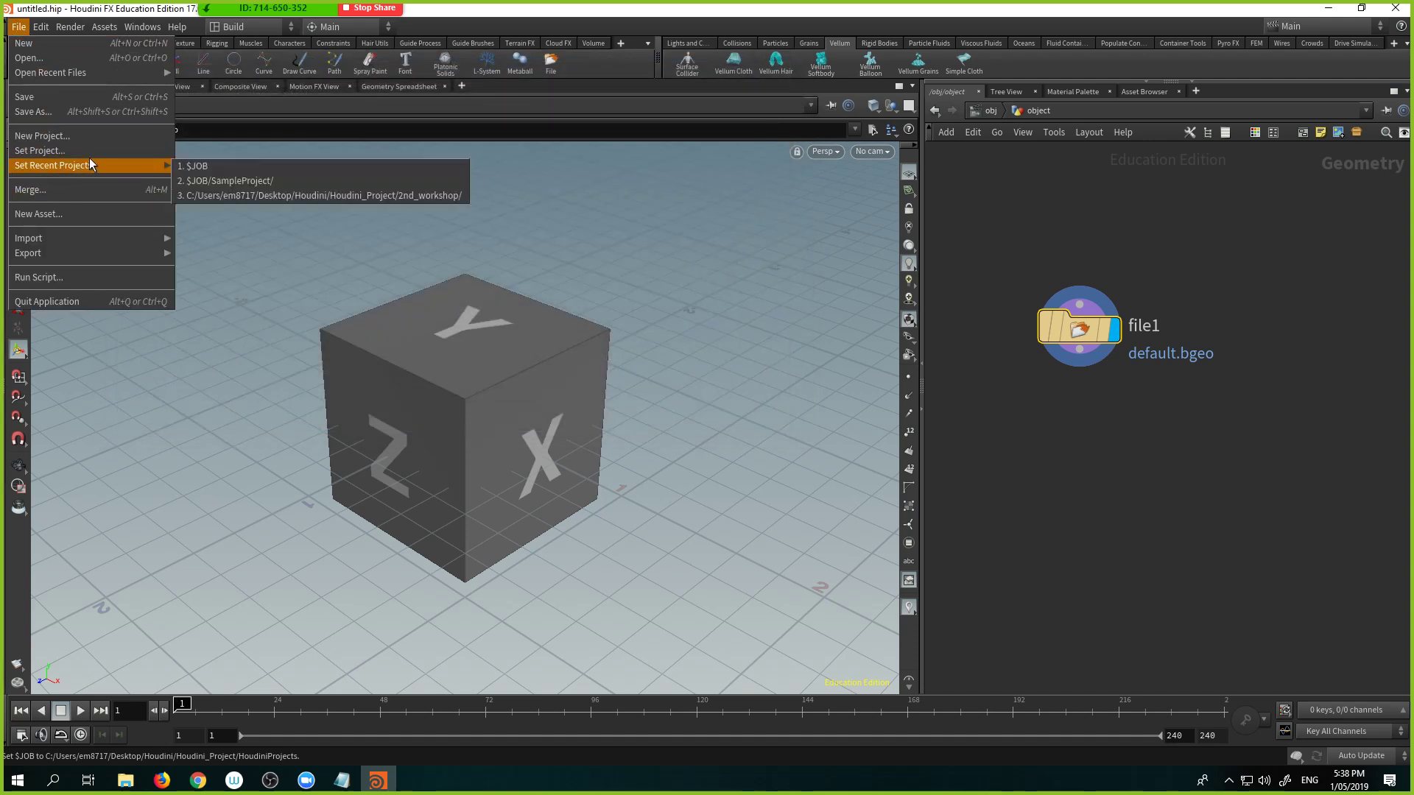
click(81, 150)
double_click(345, 94)
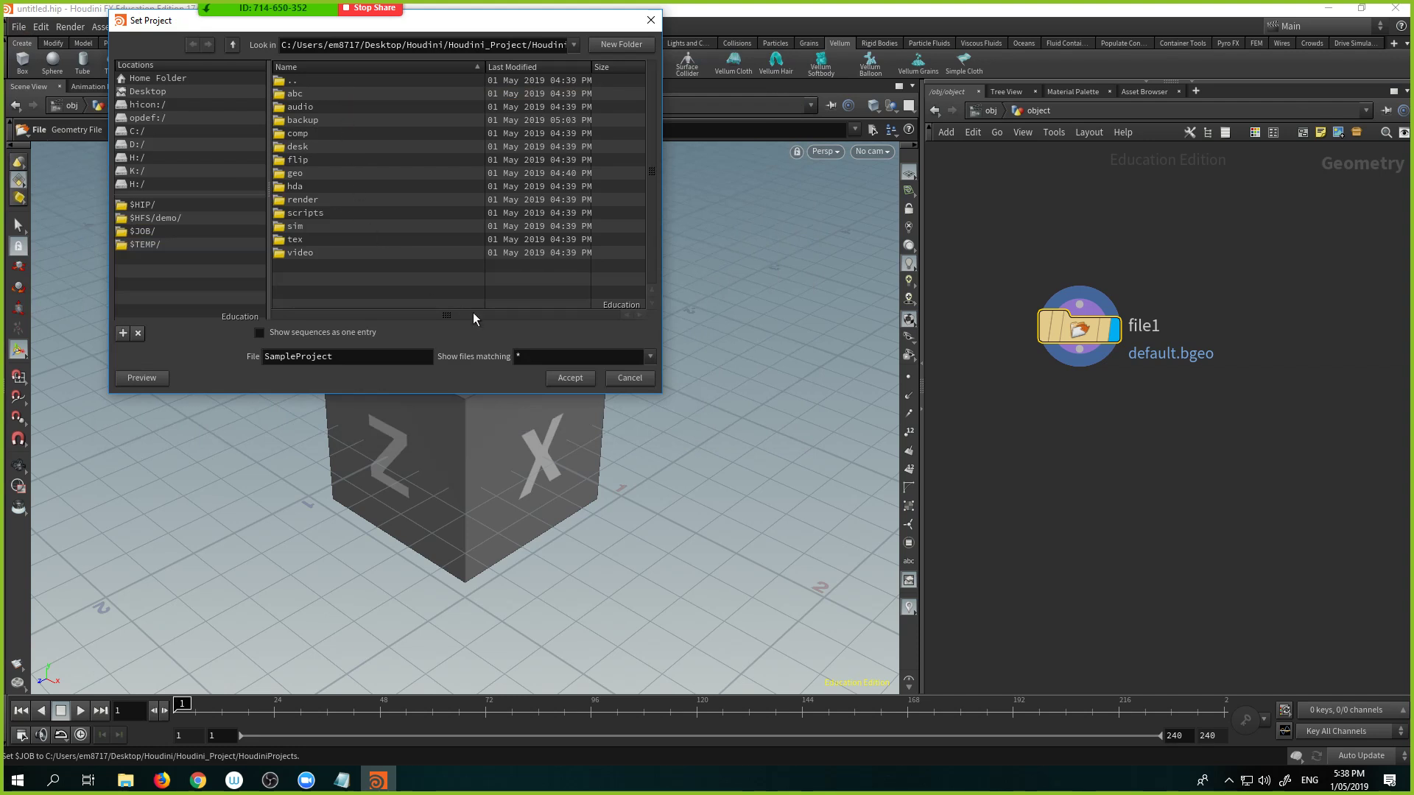
click(568, 377)
Step: Browse the $JOB/geo/Statue folder in the scene-opening dialog and cancel without opening a file
click(18, 27)
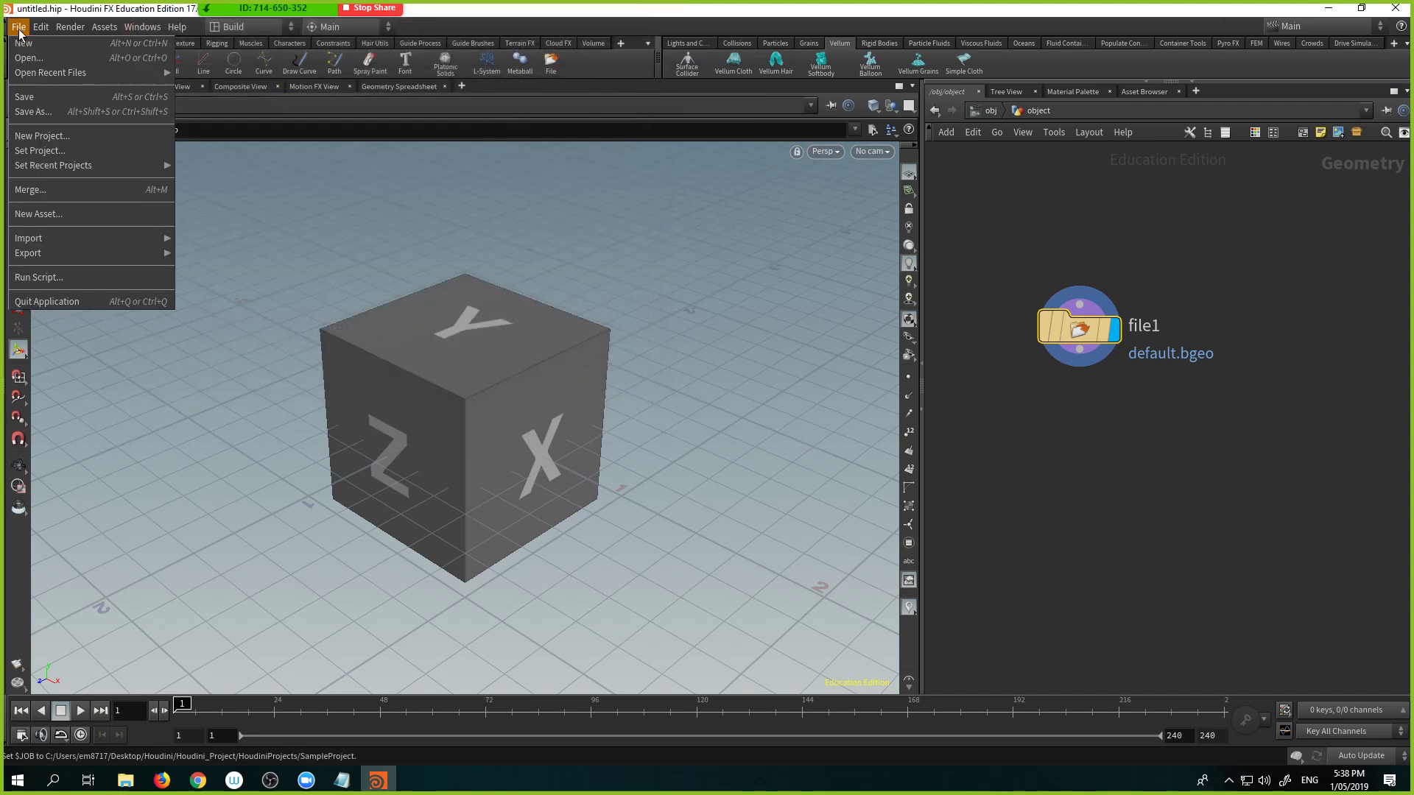
click(44, 112)
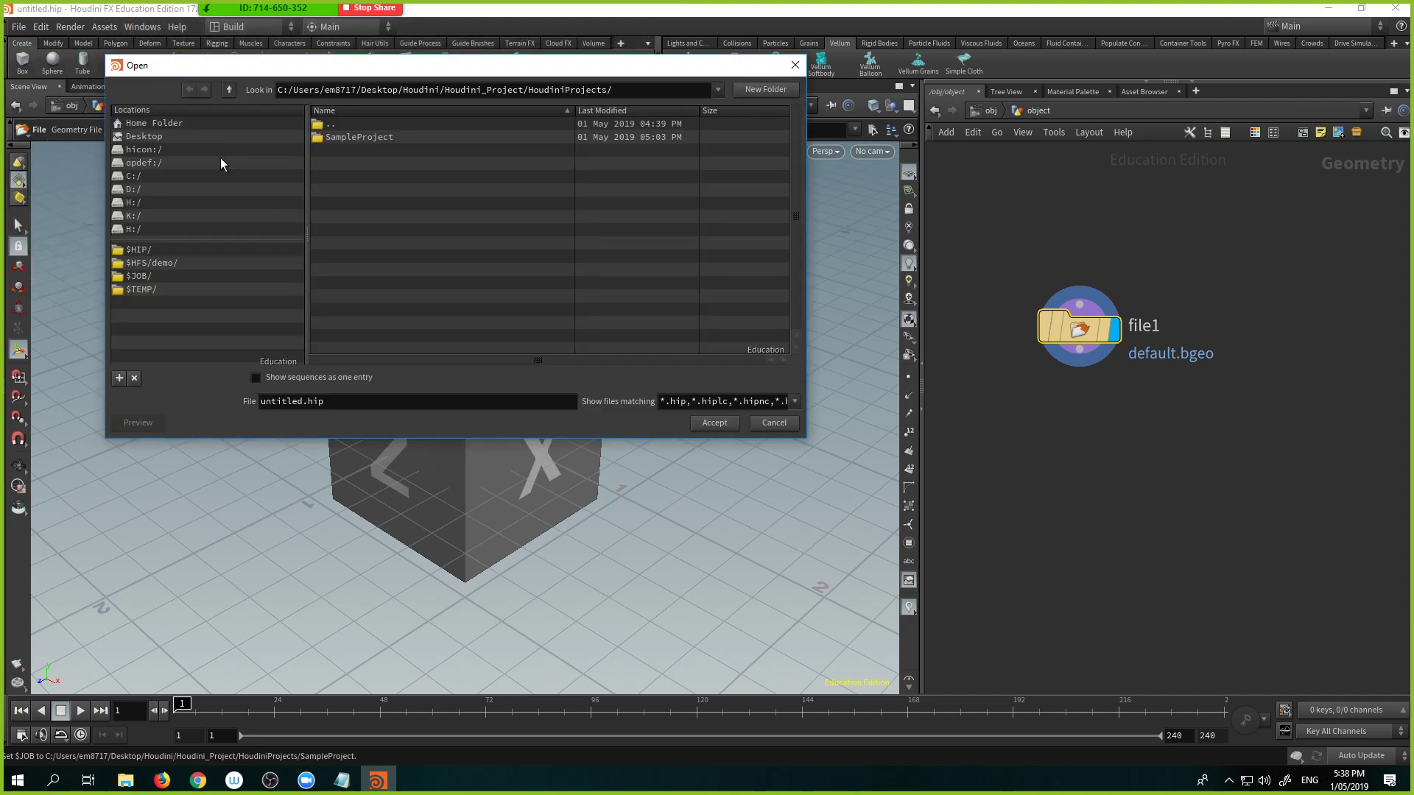
click(144, 276)
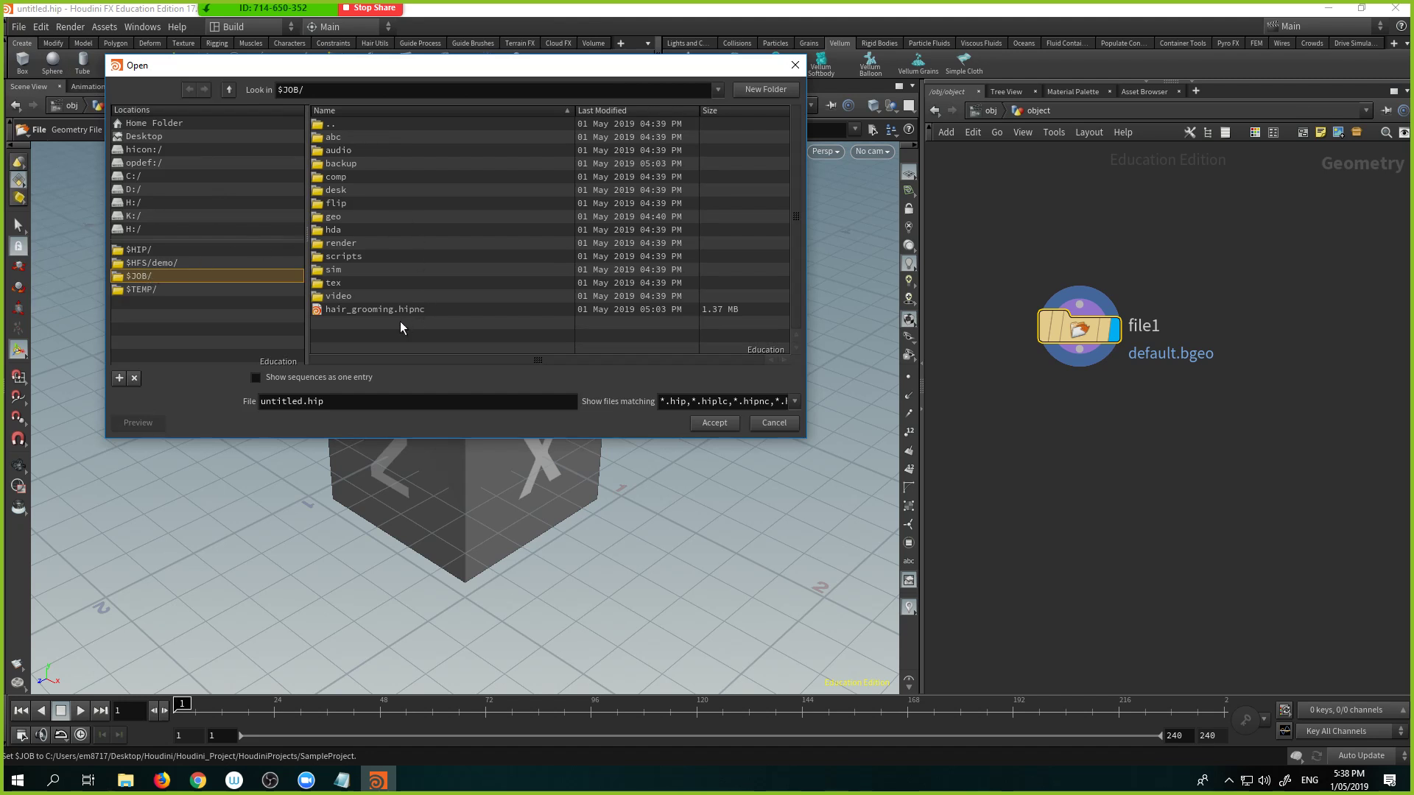
double_click(346, 218)
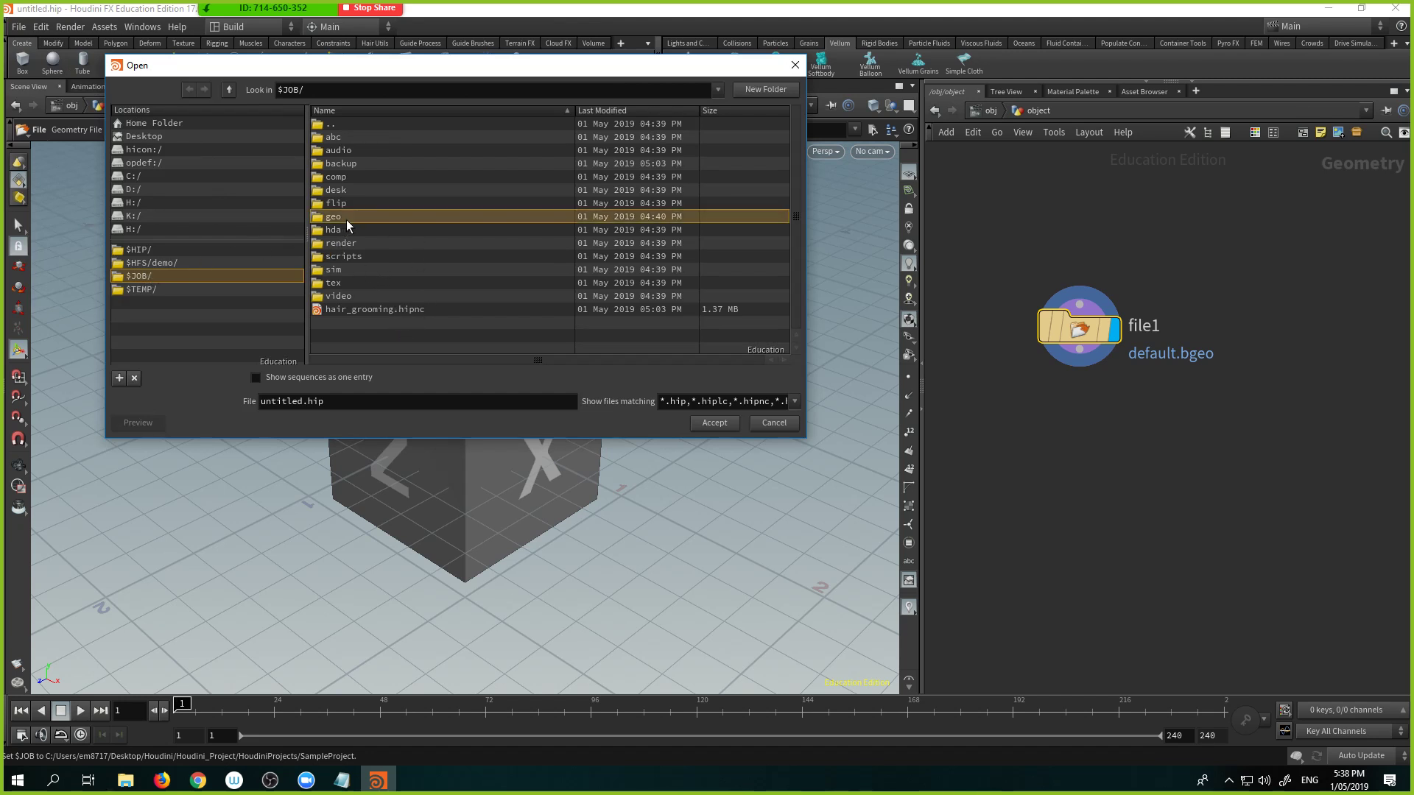
click(353, 139)
double_click(354, 139)
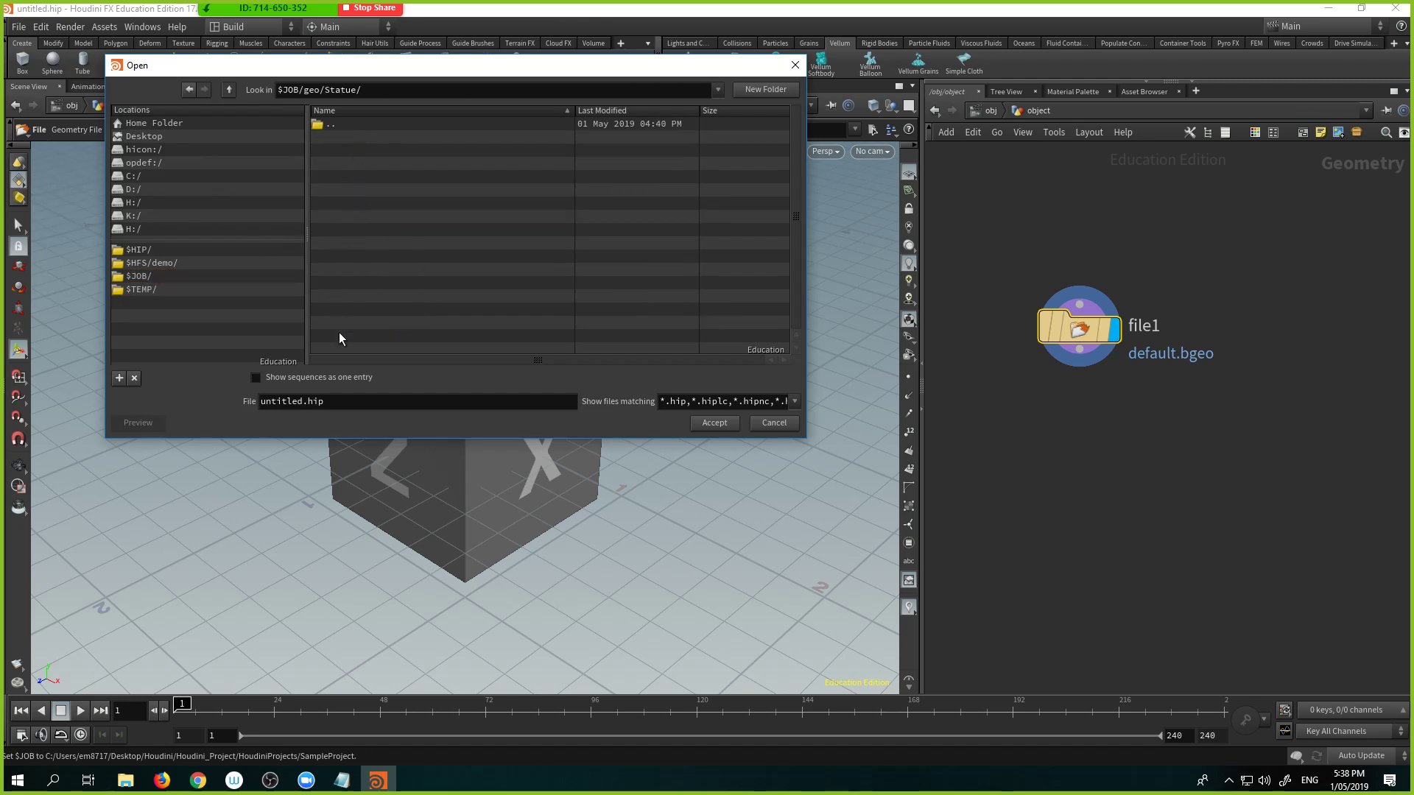
click(774, 423)
Step: Load D0502007.obj from the project's geo/Statue folder into the file1 node and bring the whole statue into view
mouse_move(1079, 329)
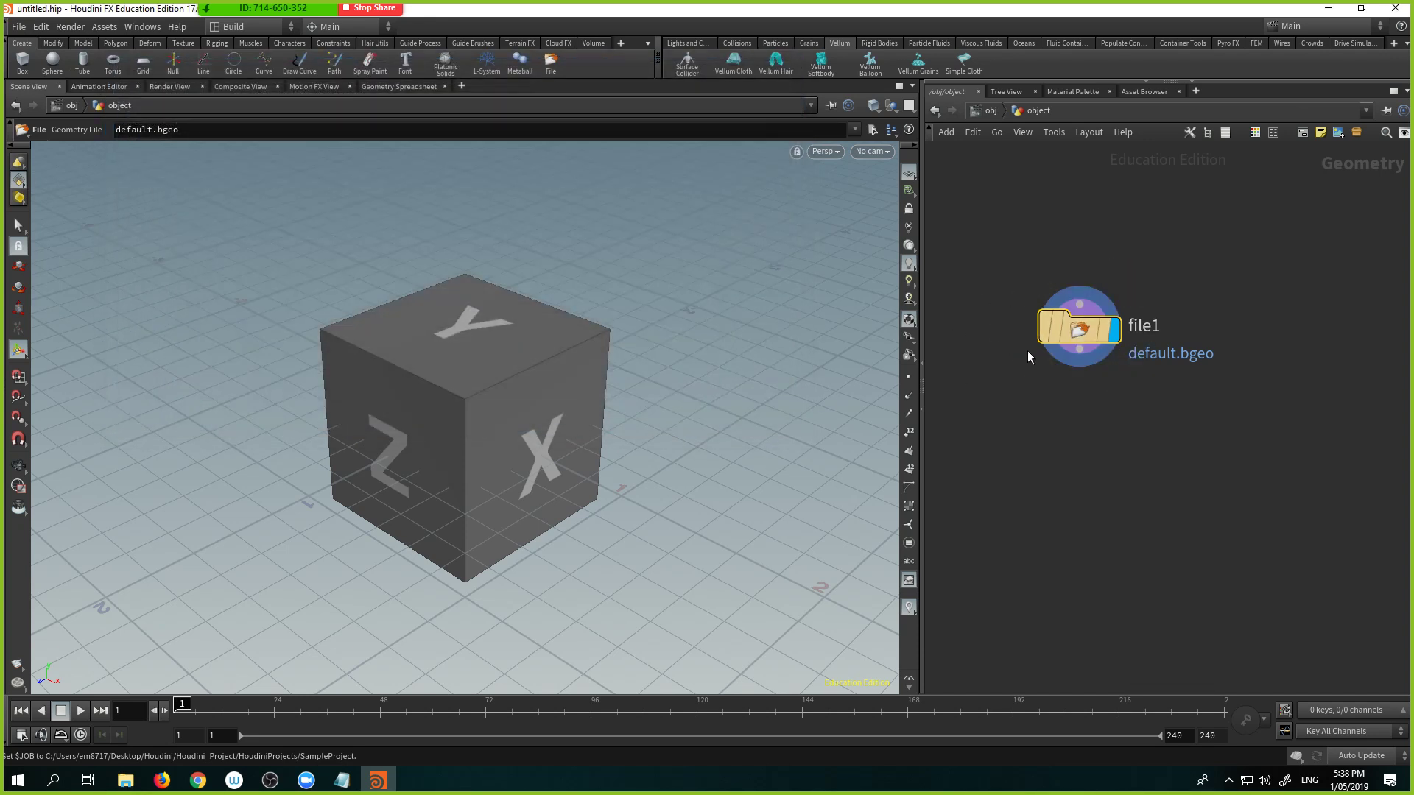
key(p)
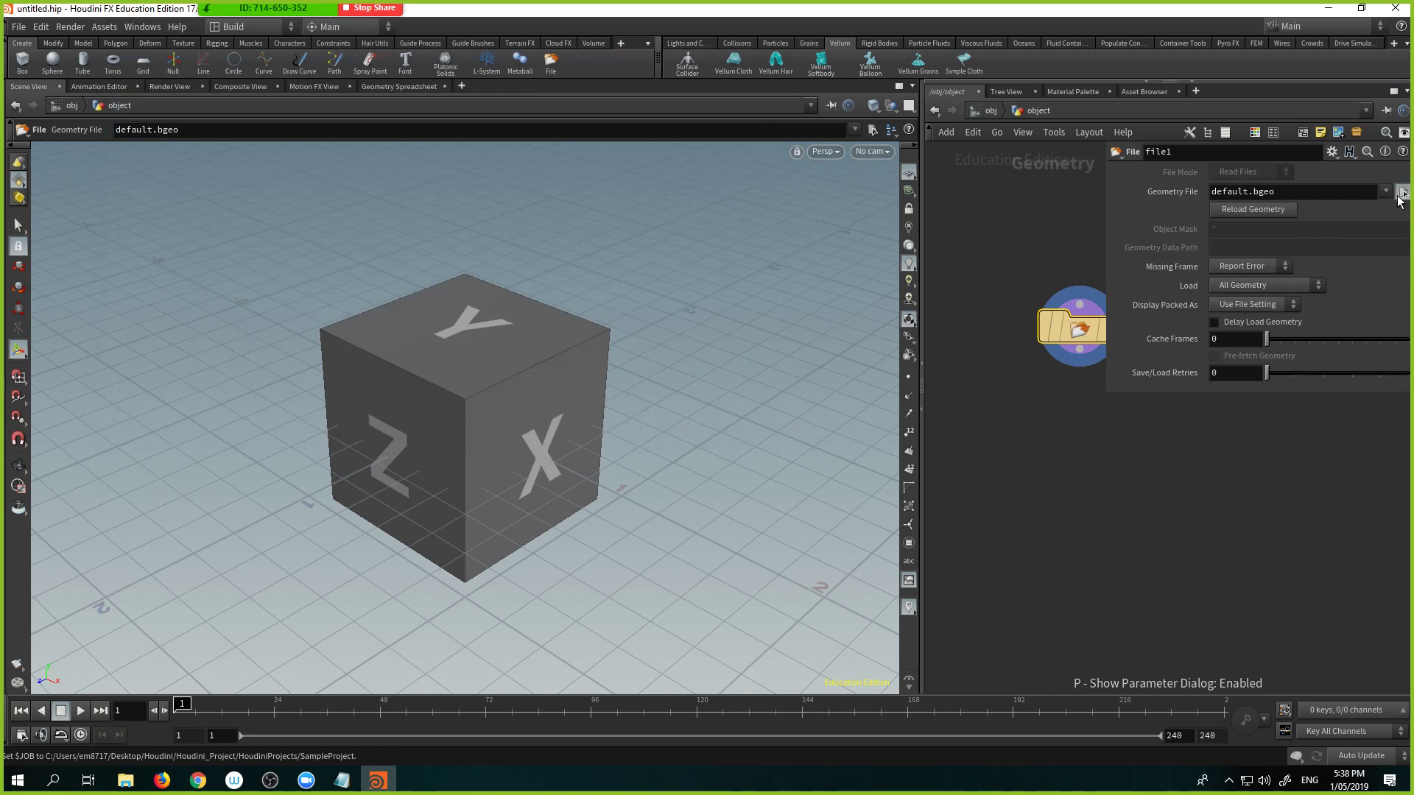
click(1401, 193)
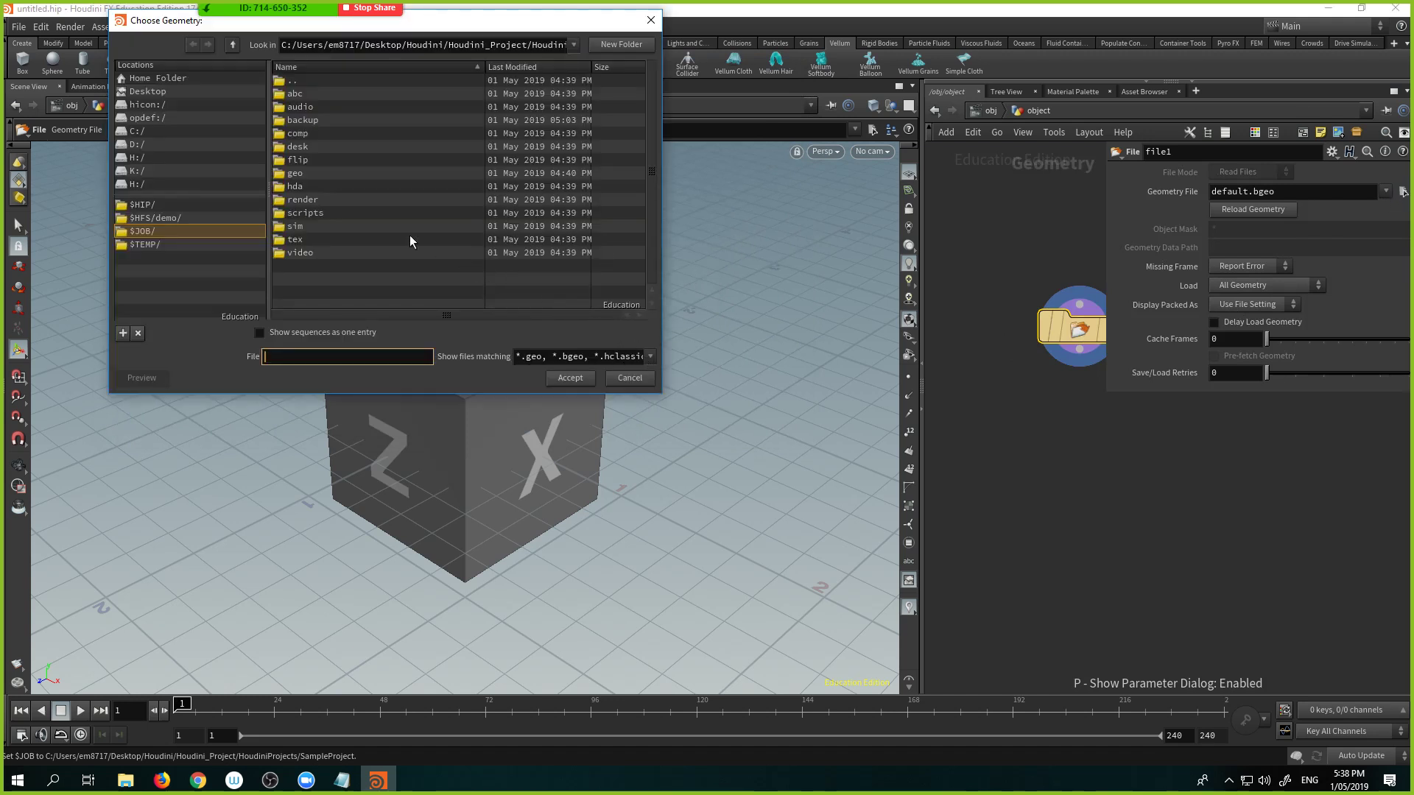
double_click(311, 172)
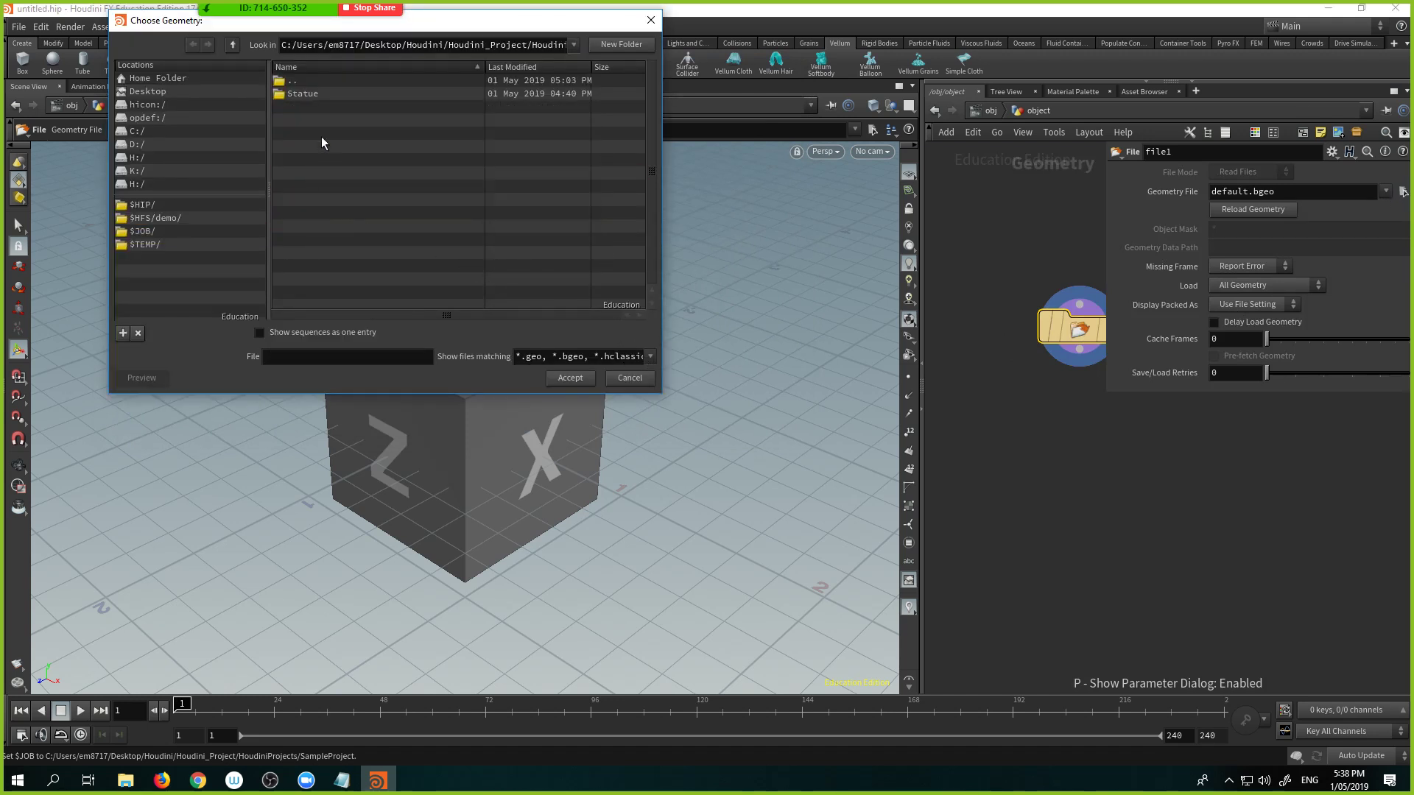
double_click(321, 93)
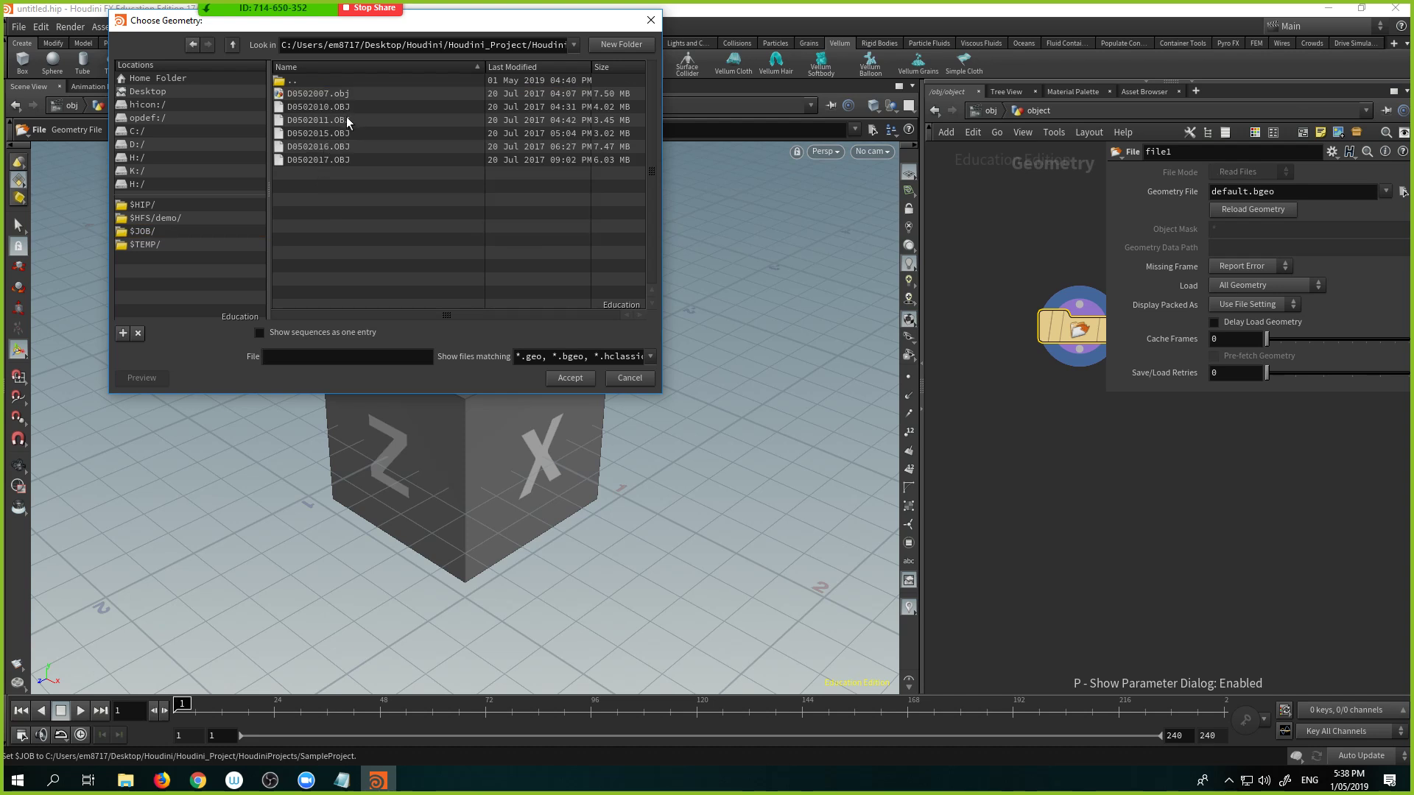
double_click(343, 94)
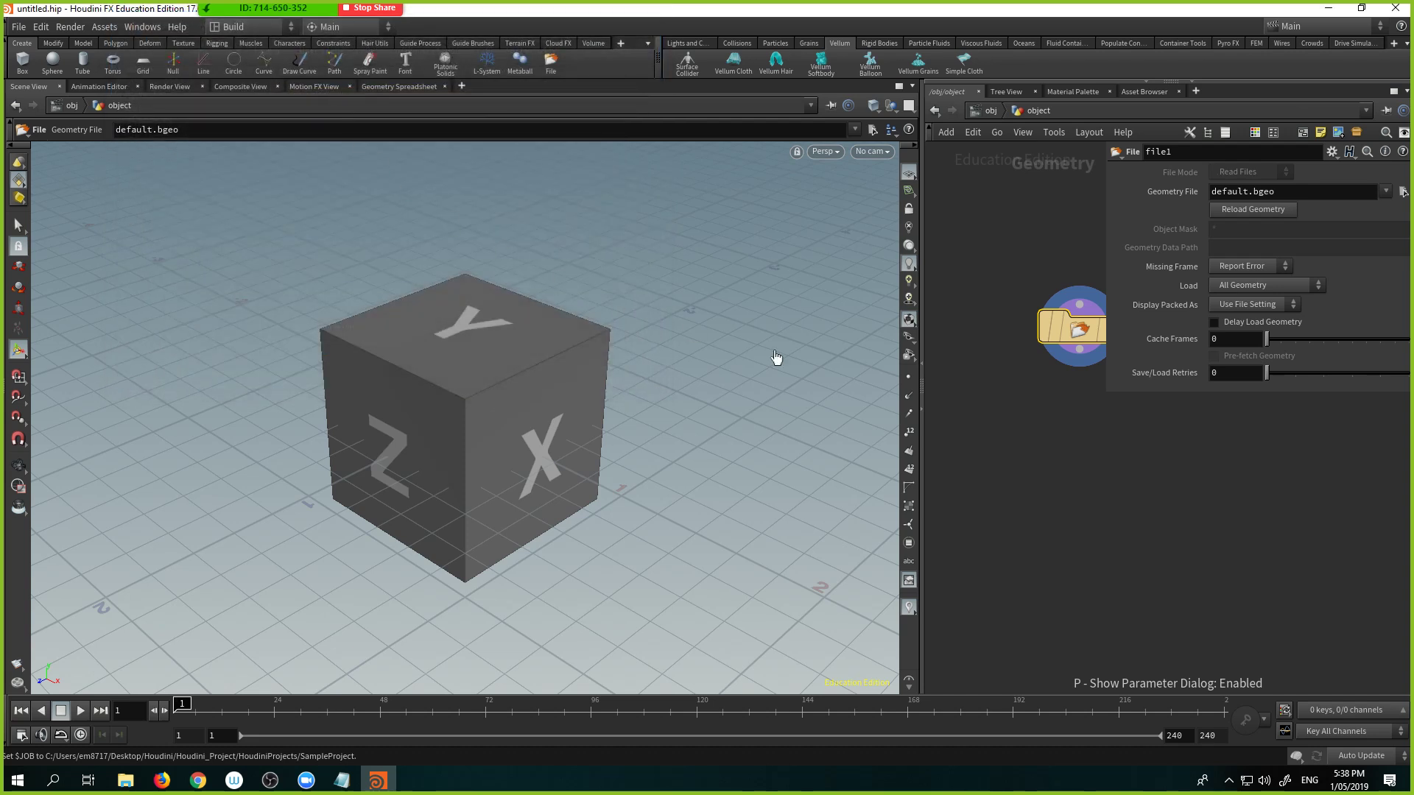
key(Escape)
drag(704, 346, 500, 403)
key(Return)
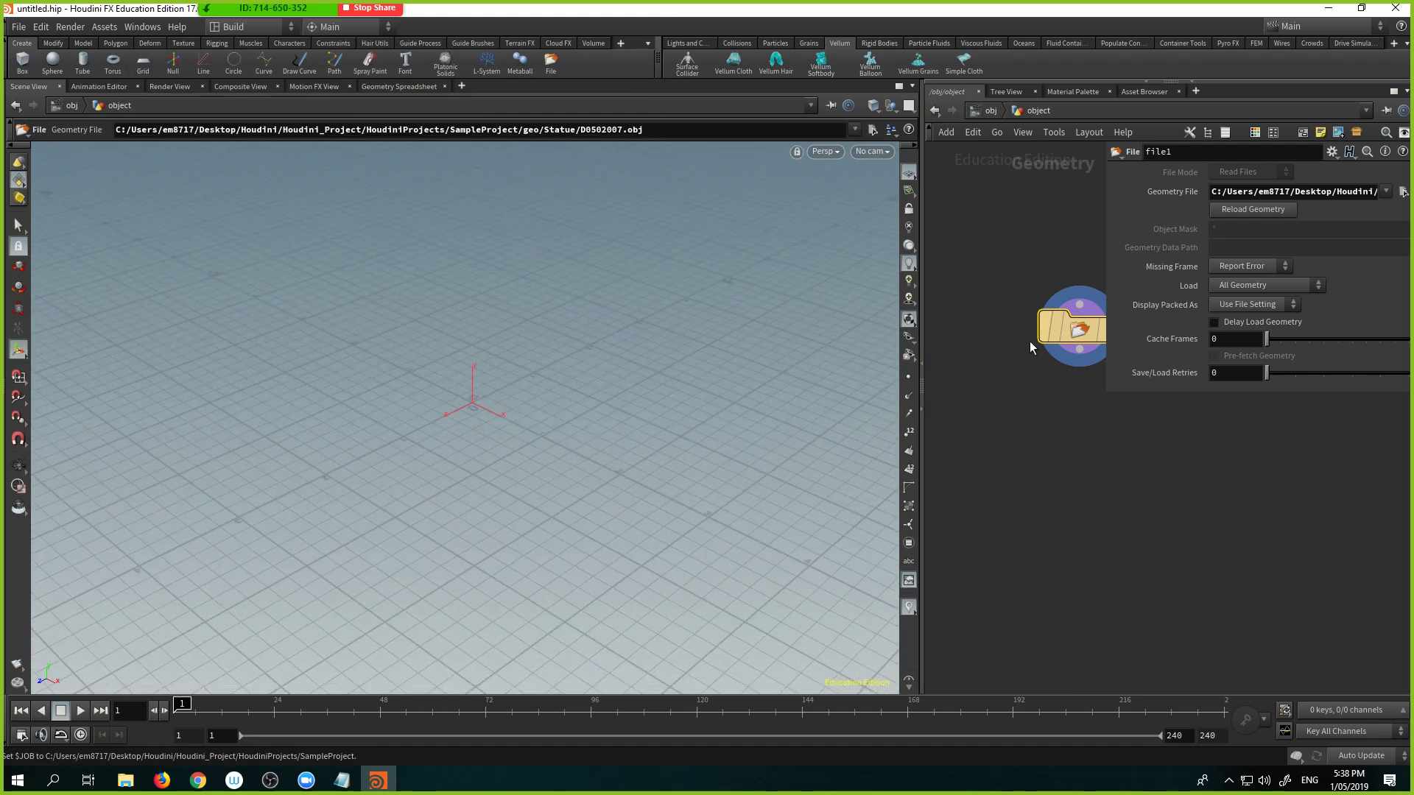
key(p)
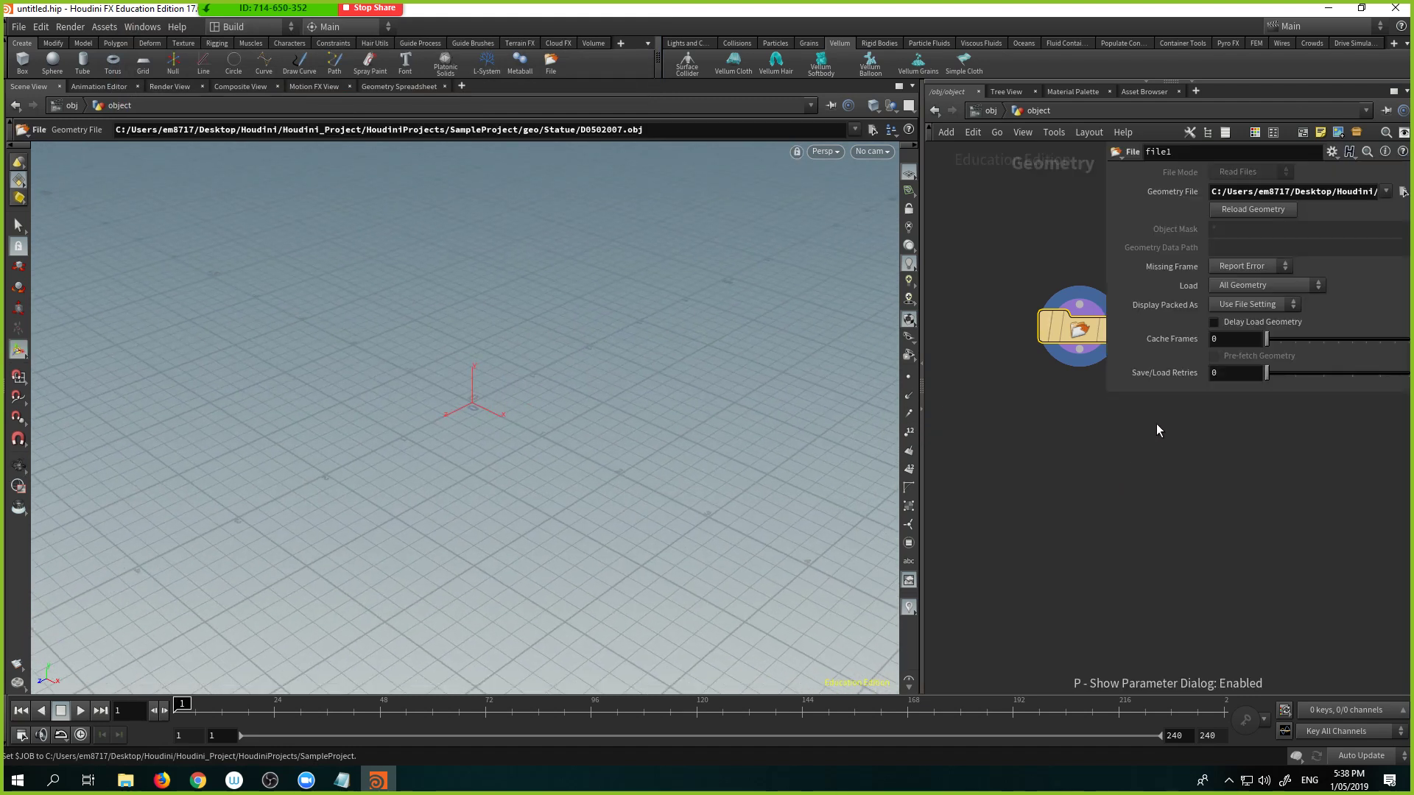
key(Escape)
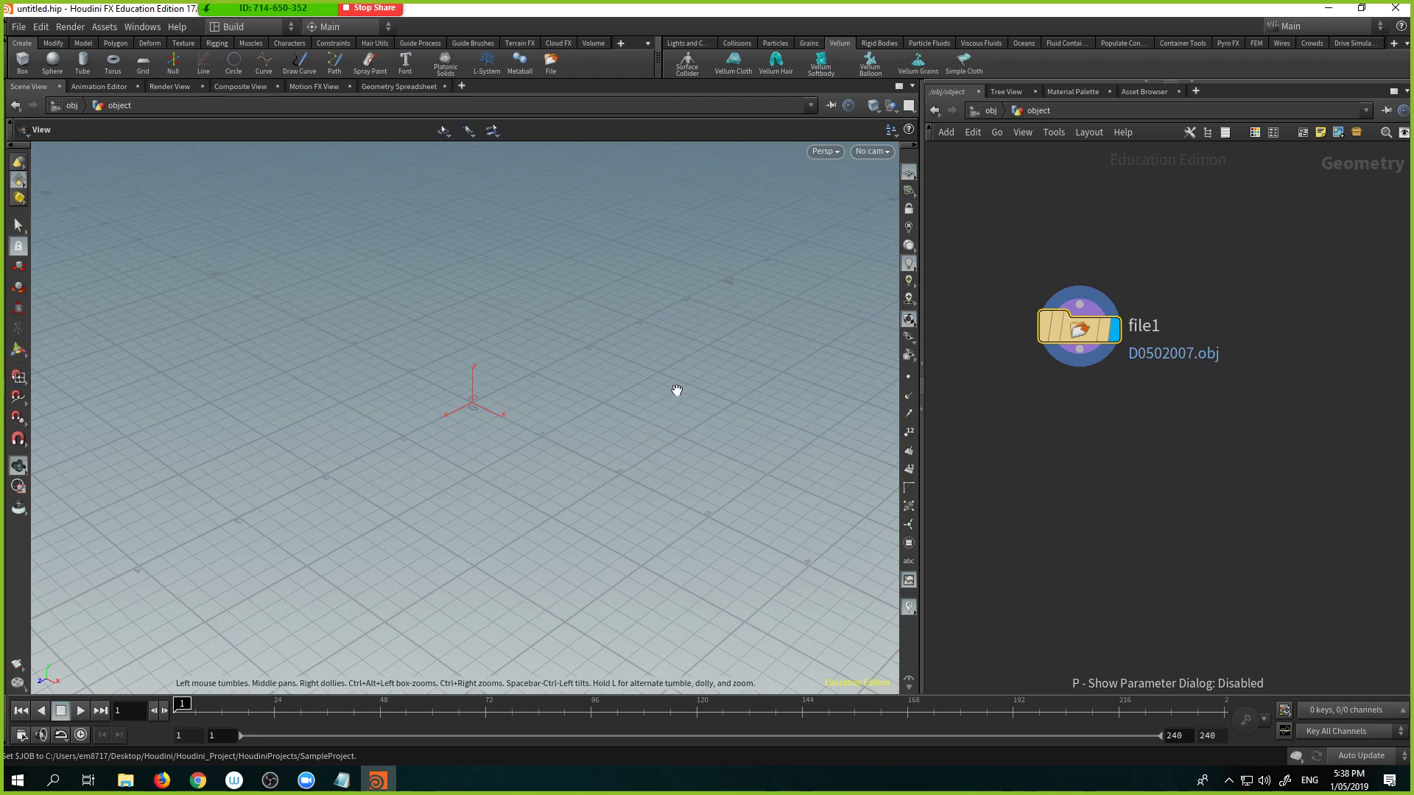
drag(676, 391, 337, 514)
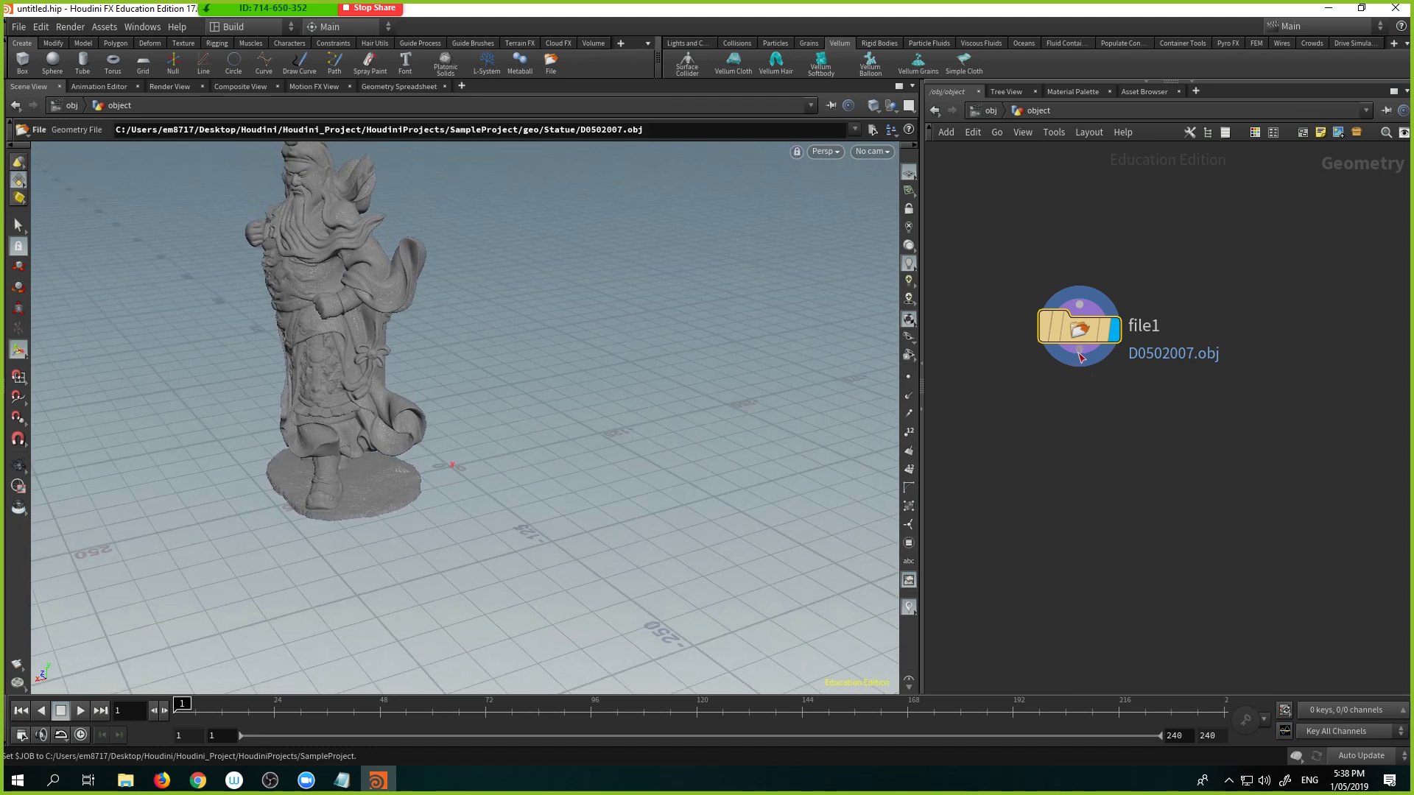
Step: Add a Transform node below file1 and connect it to the file1 output
key(Tab)
text(tr)
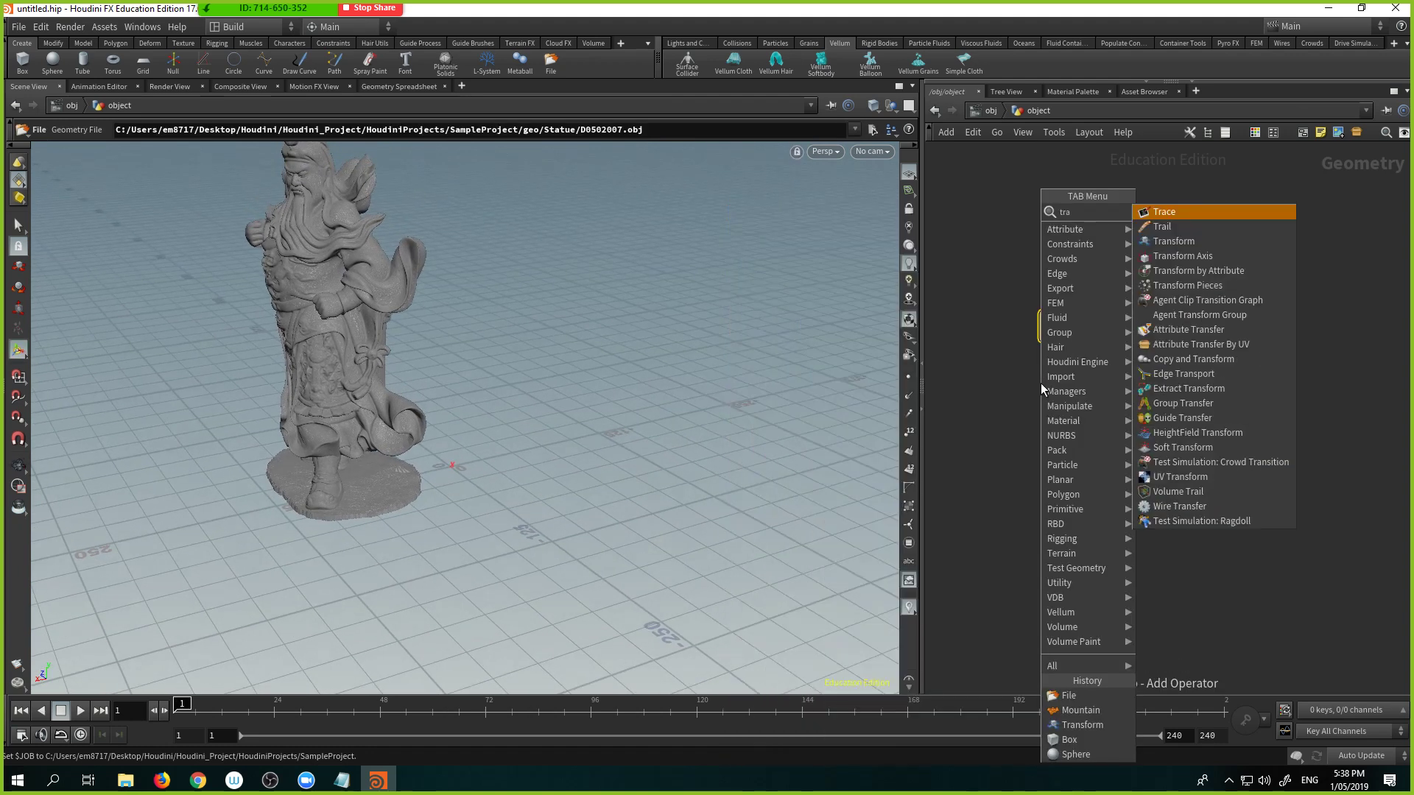
key(Down)
key(Down)
key(Return)
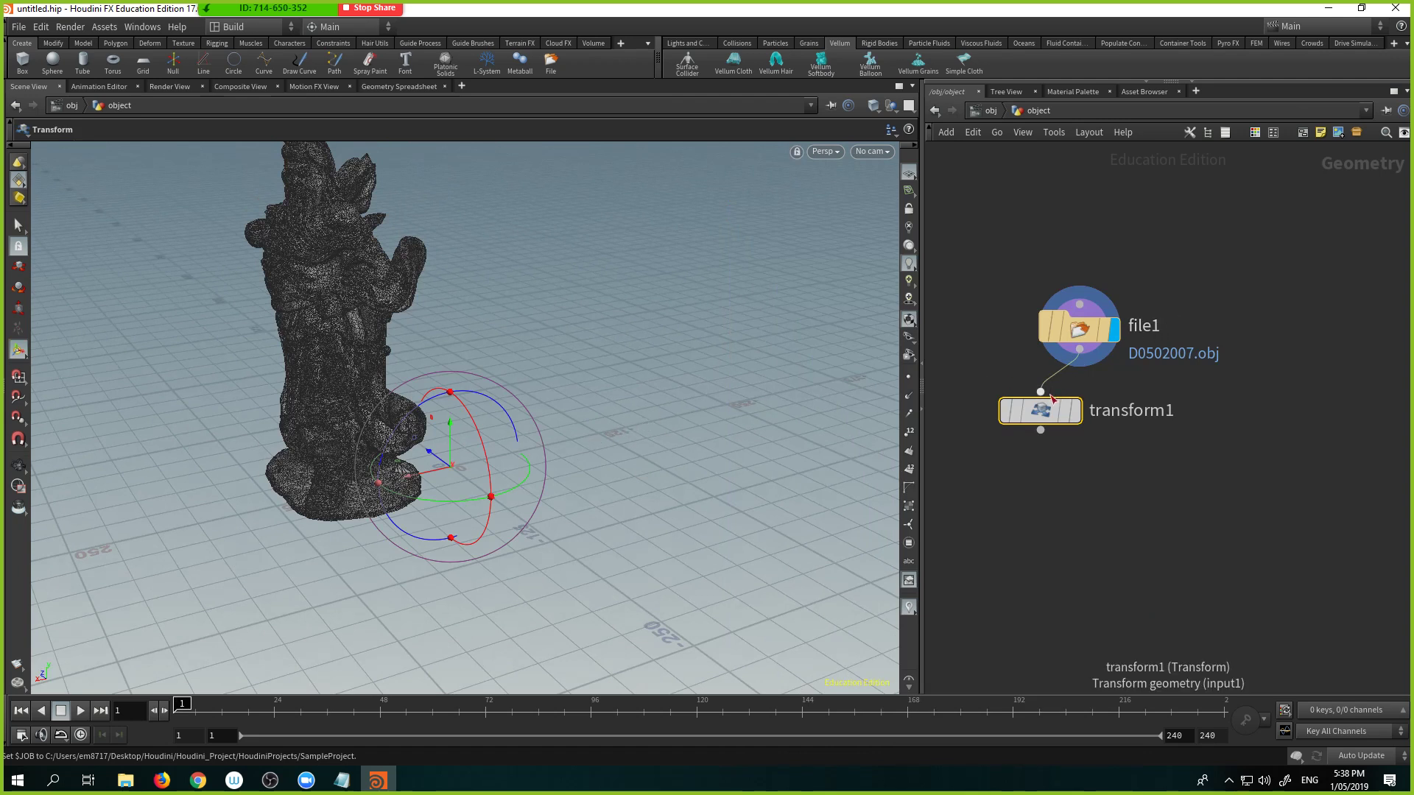
Step: Set the Transform node's Uniform Scale to 0.67 and make its result the displayed geometry
key(p)
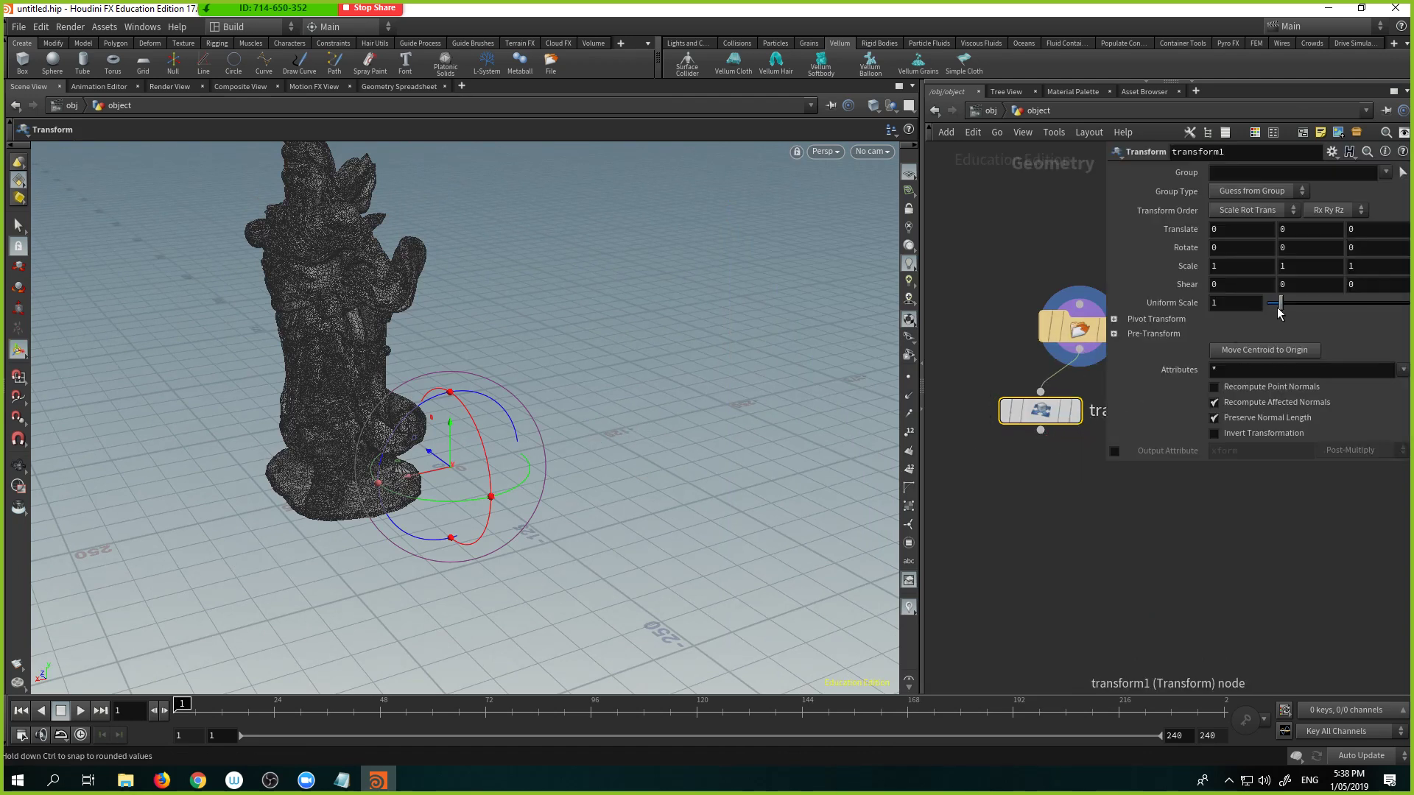
drag(1280, 303, 1279, 309)
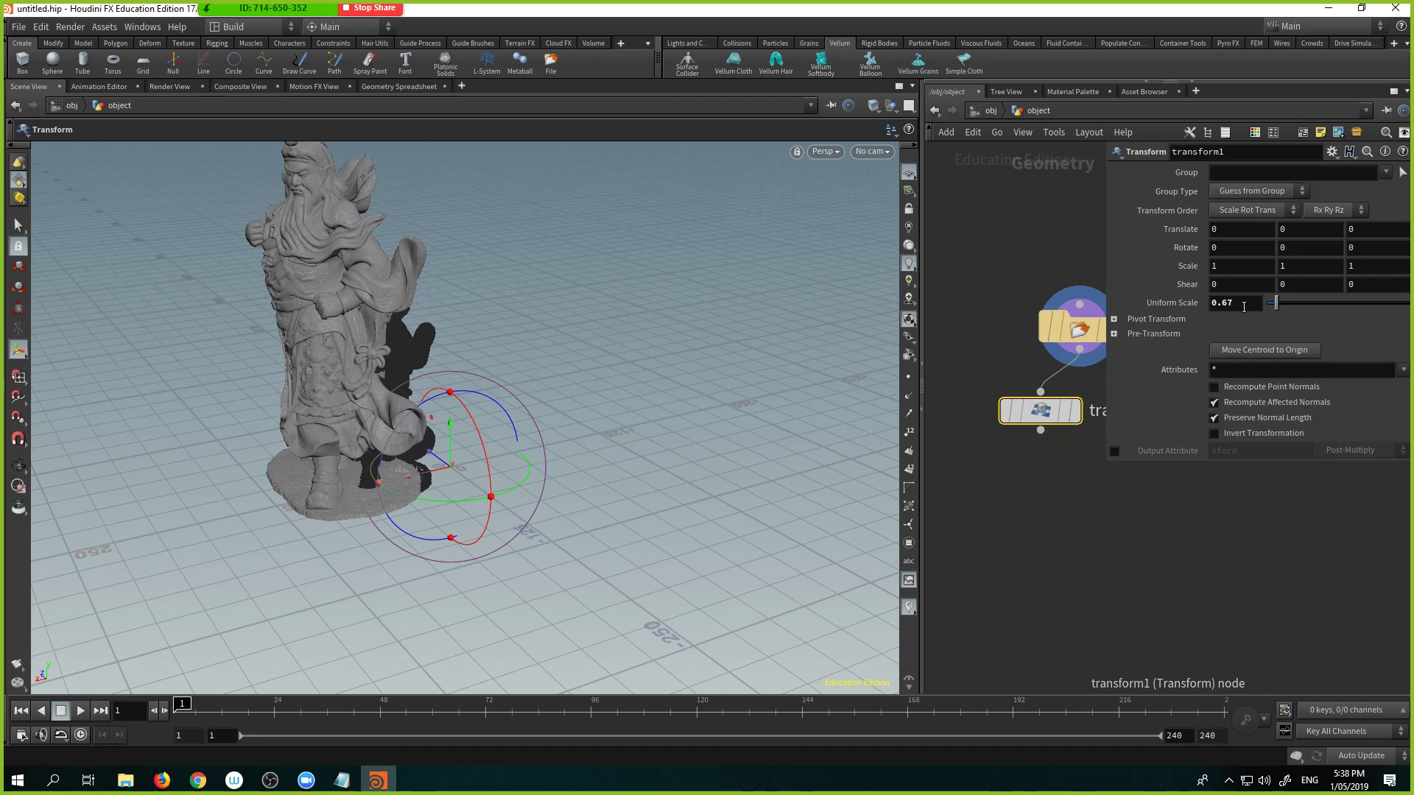
middle_drag(1014, 287, 969, 272)
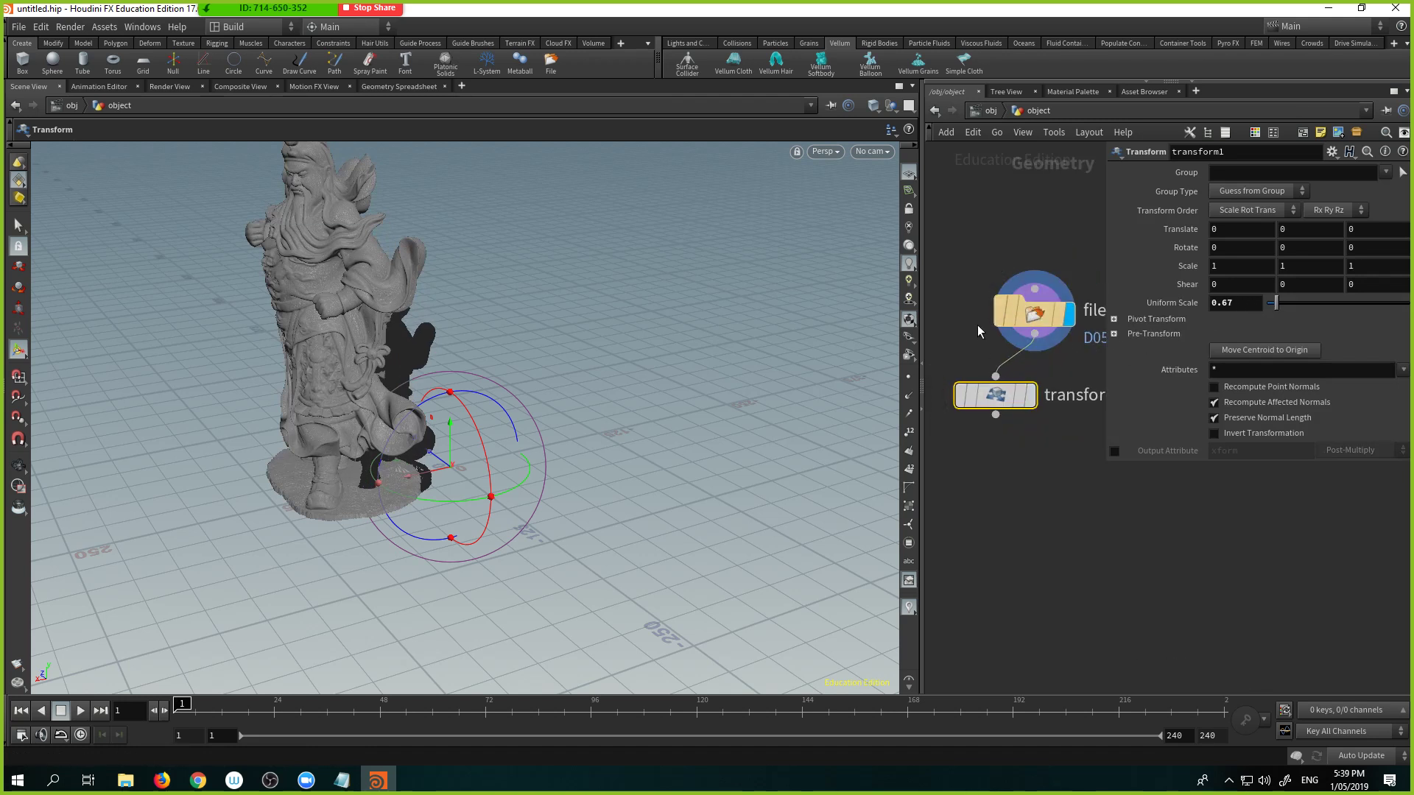
middle_drag(1008, 323, 994, 301)
mouse_move(994, 300)
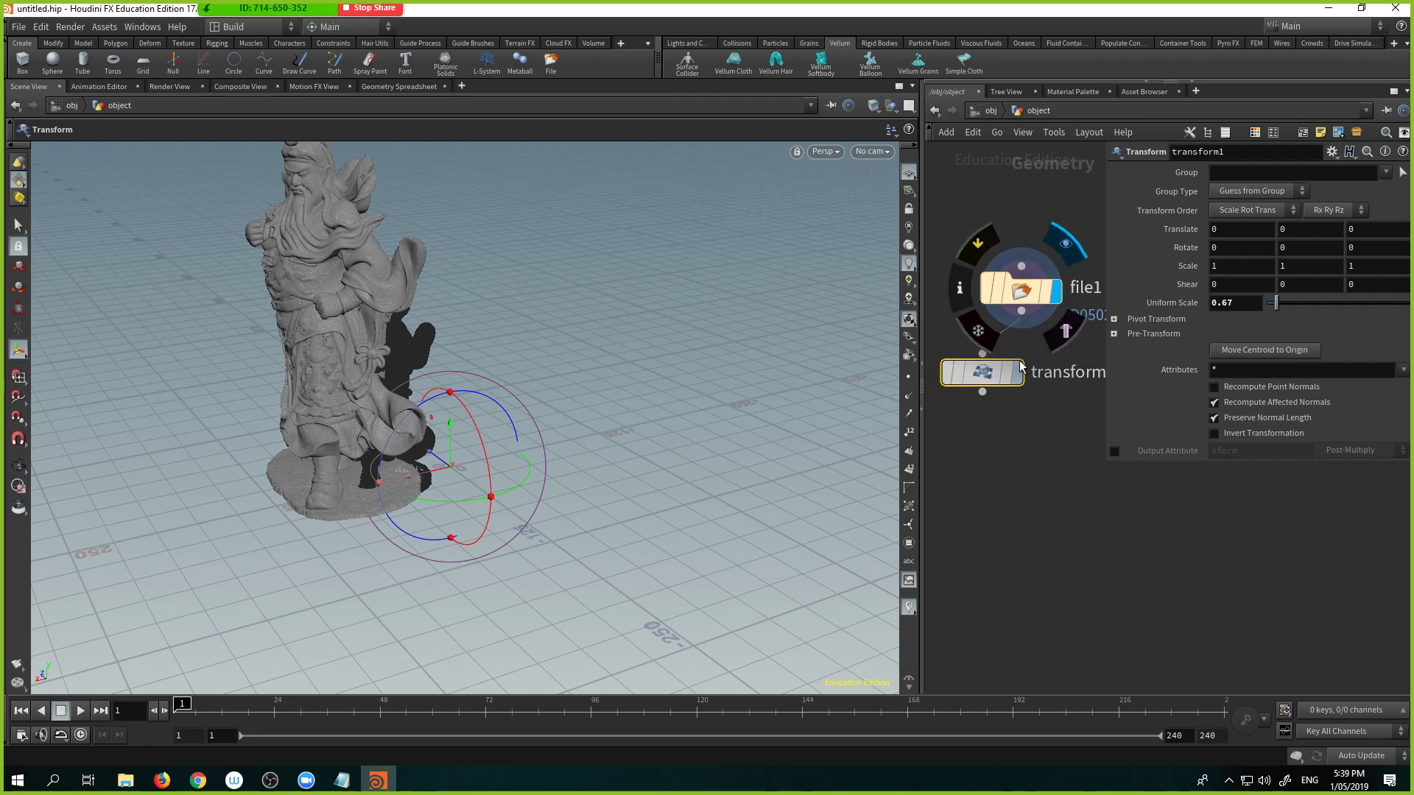
mouse_move(1018, 385)
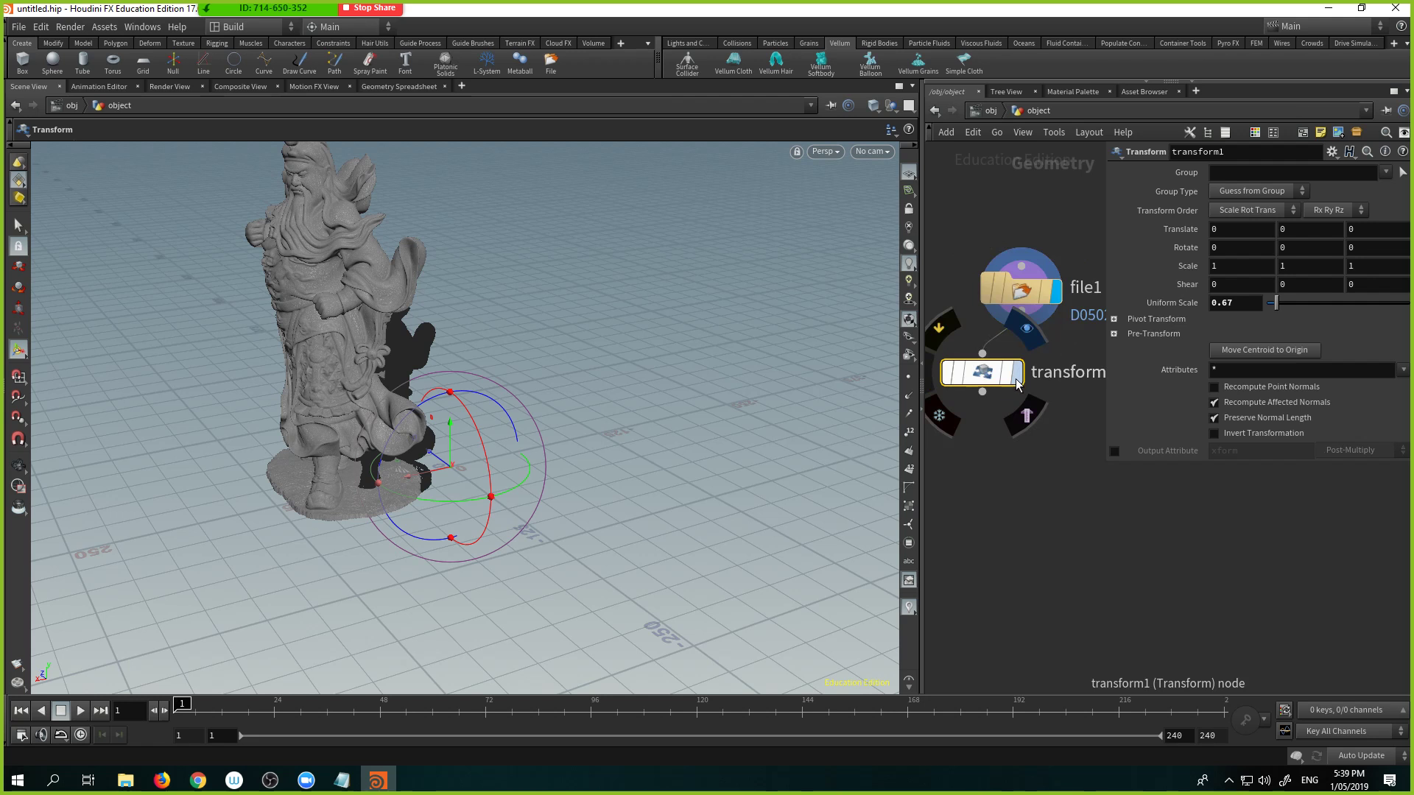
click(1035, 344)
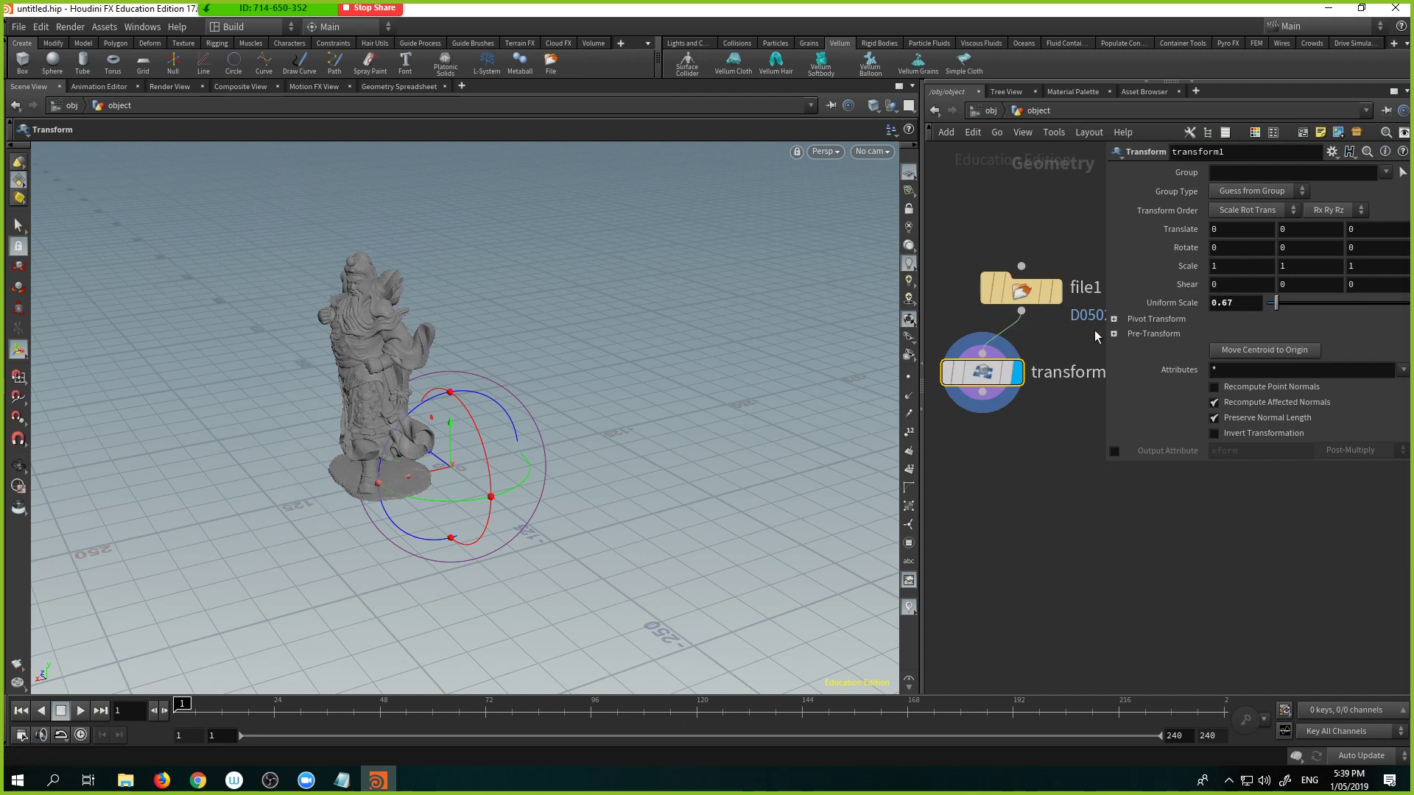
Step: Reduce the Transform node's Uniform Scale to 0.31 while temporarily templating file1 to compare against the original statue
drag(987, 380, 1013, 396)
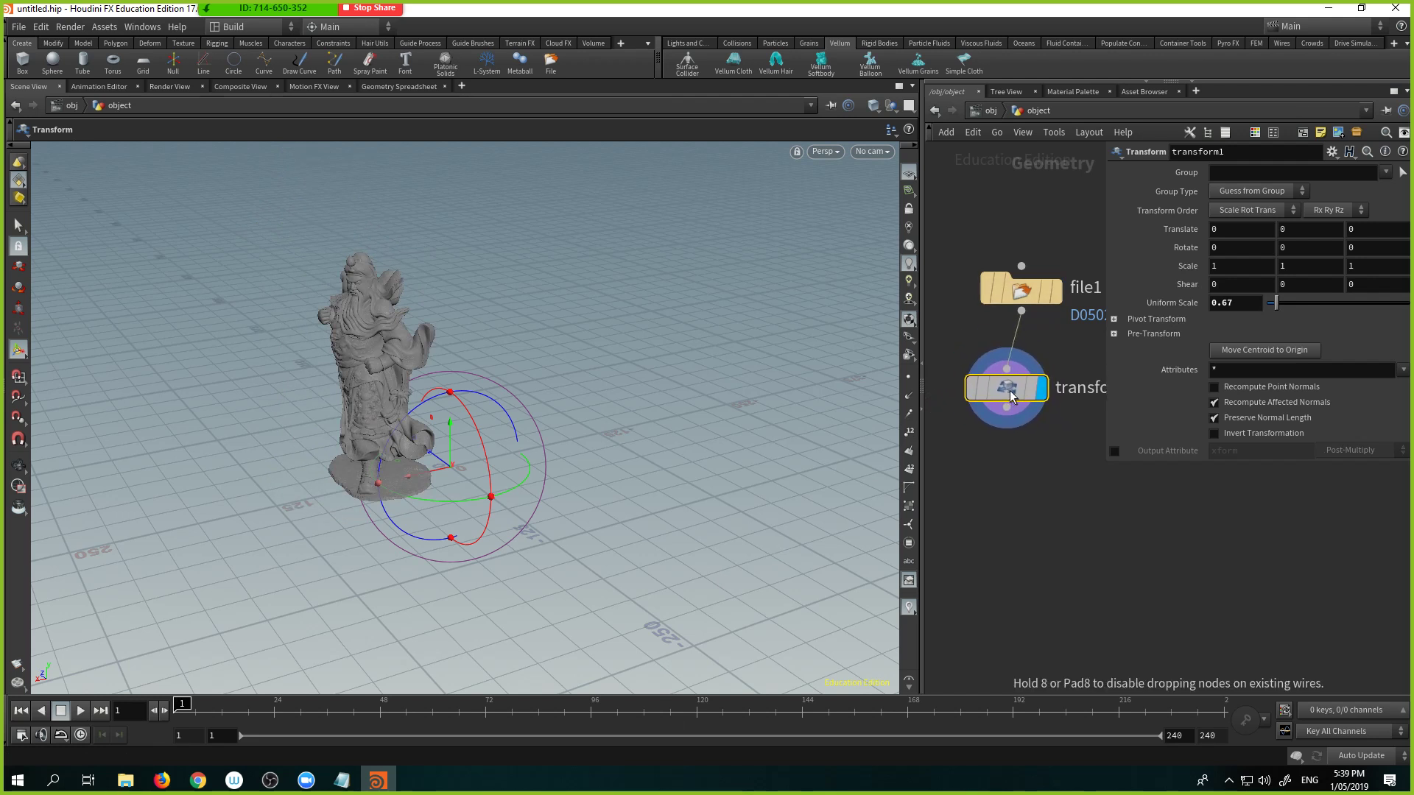
mouse_move(1044, 390)
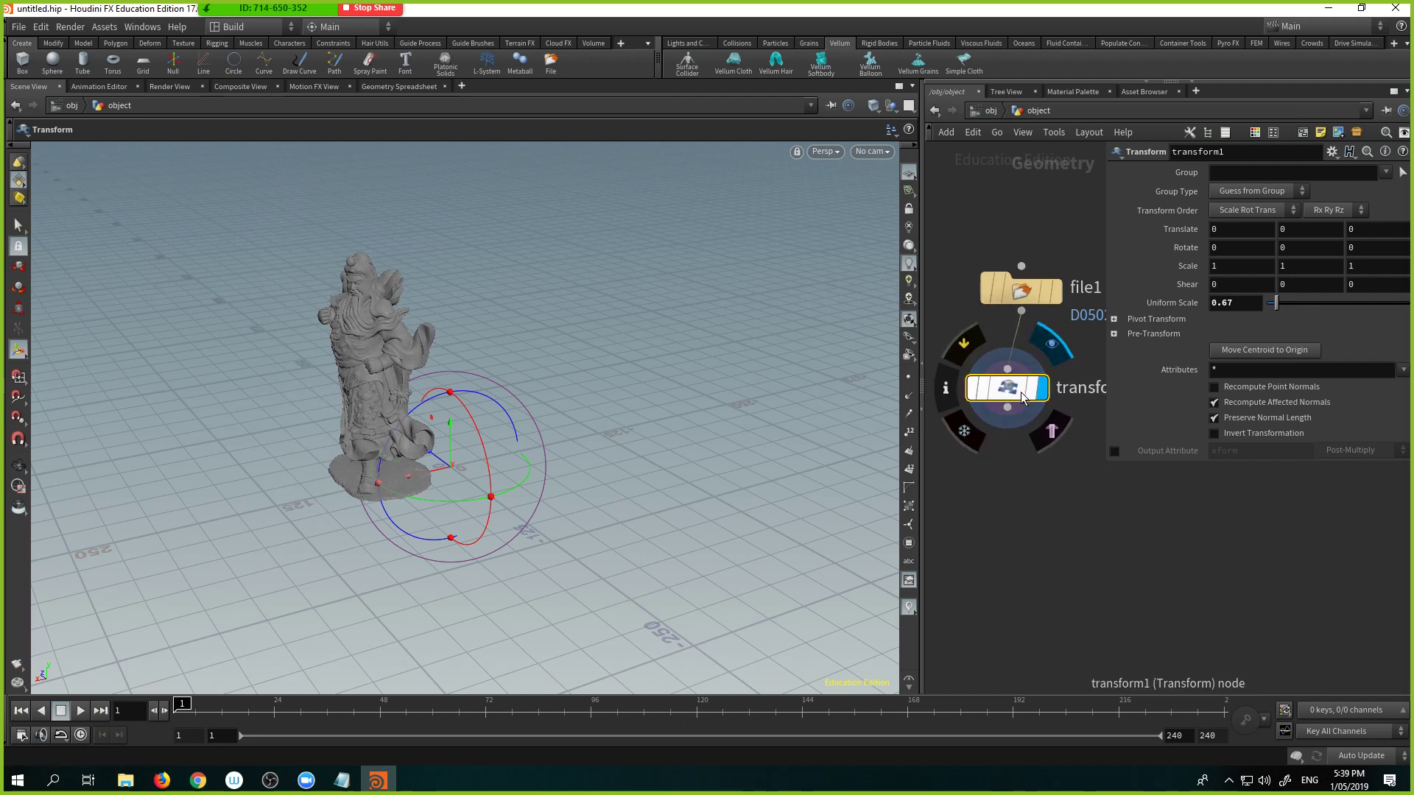
mouse_move(1033, 295)
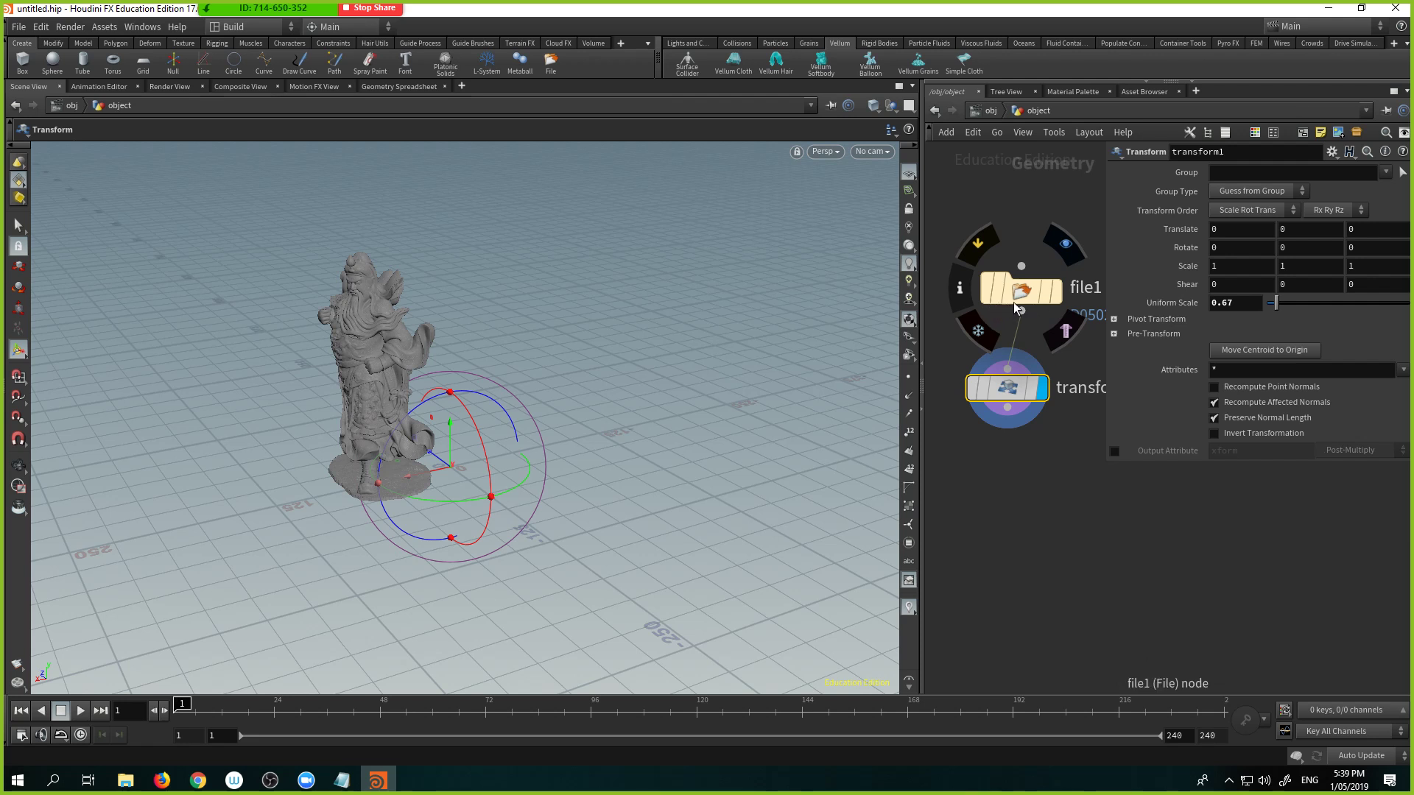
click(1066, 335)
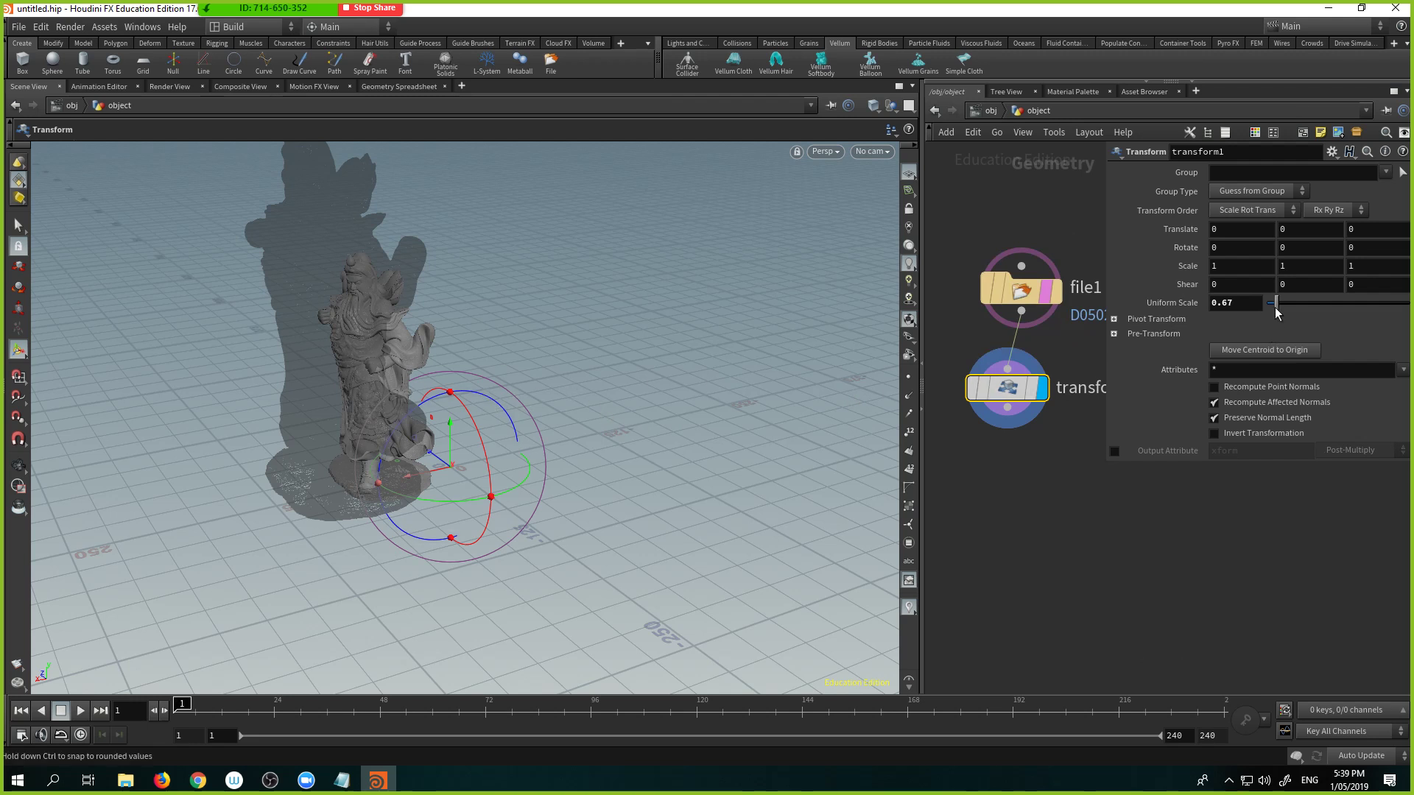
drag(1277, 312, 1269, 311)
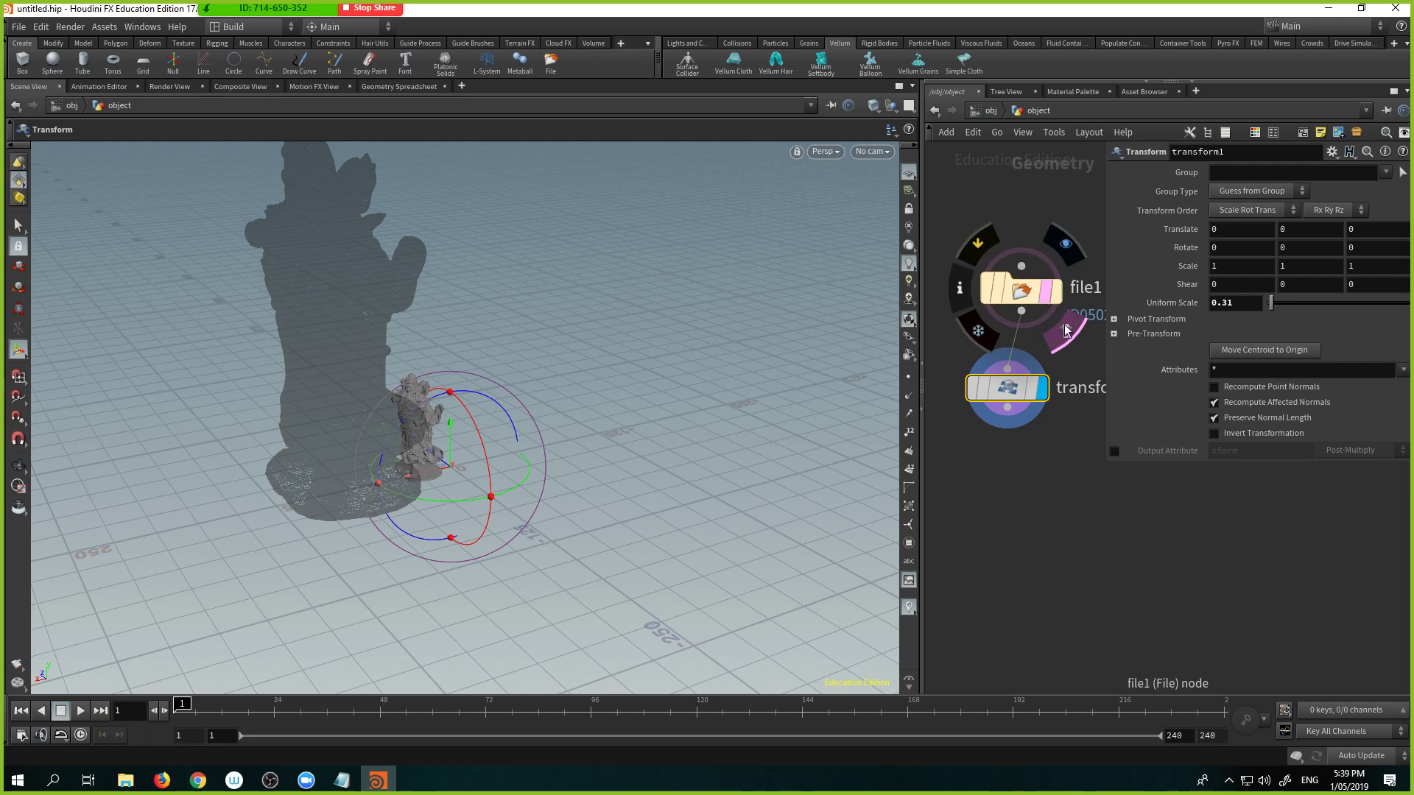
click(1063, 332)
Step: Bypass the transform1 node to compare with the unscaled statue, and re-enable it
mouse_move(1031, 401)
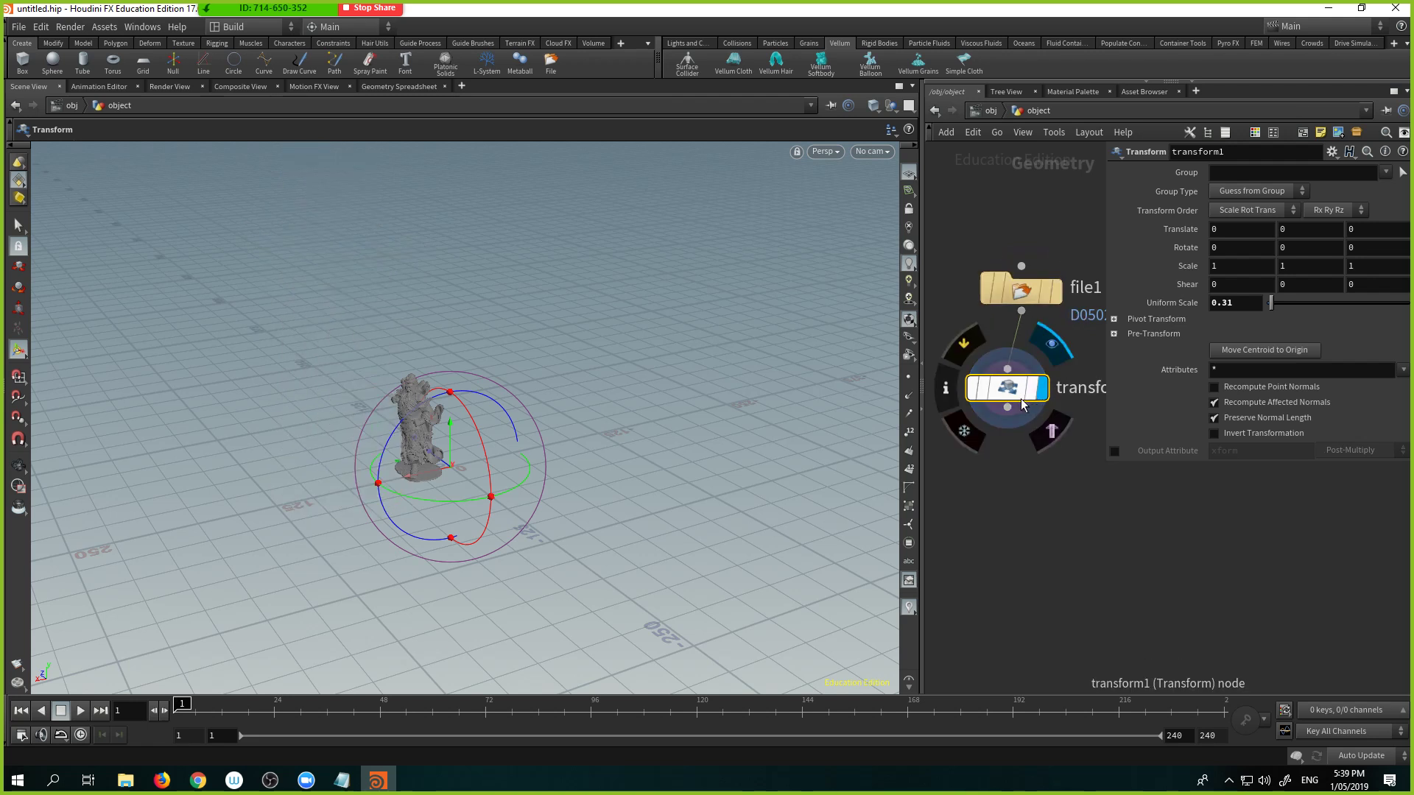
click(967, 347)
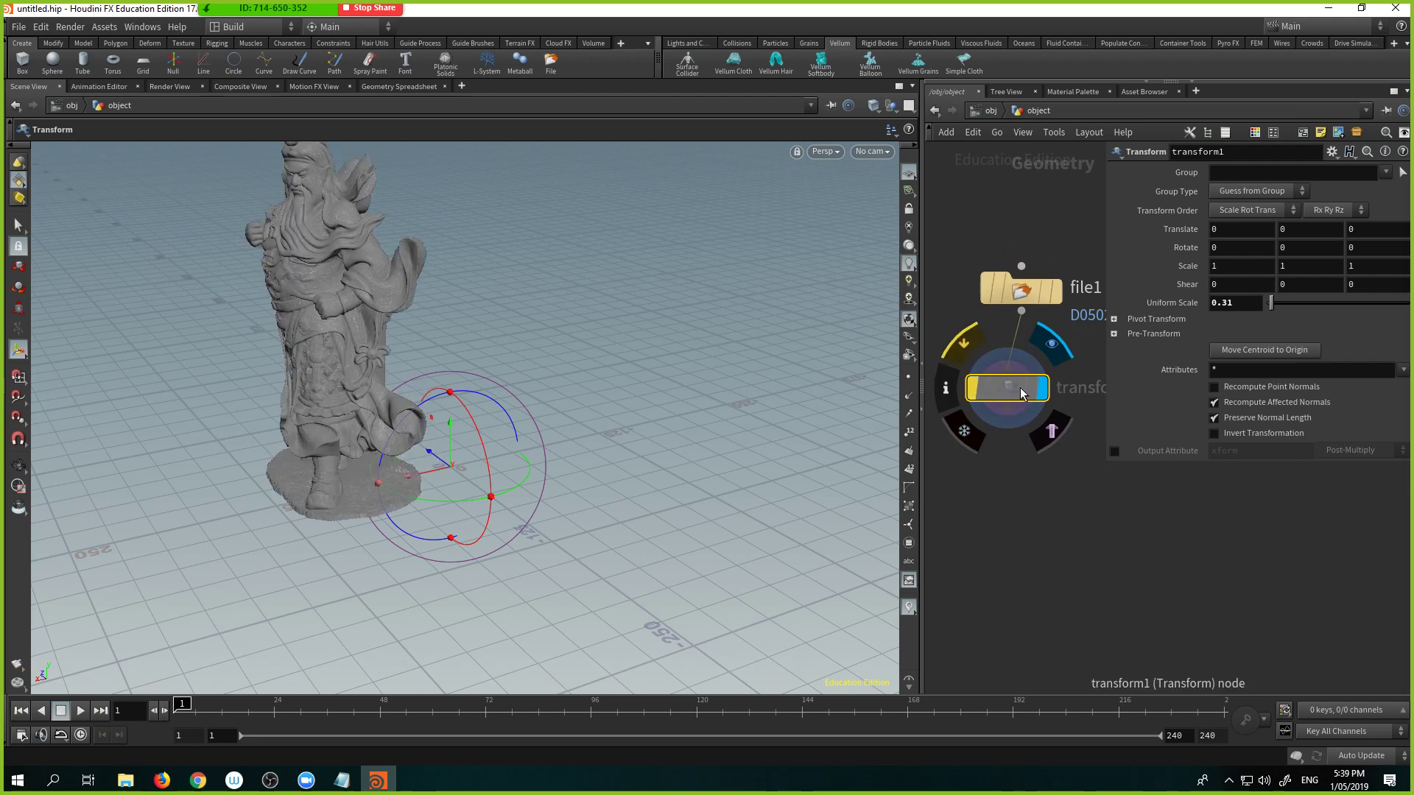
click(961, 350)
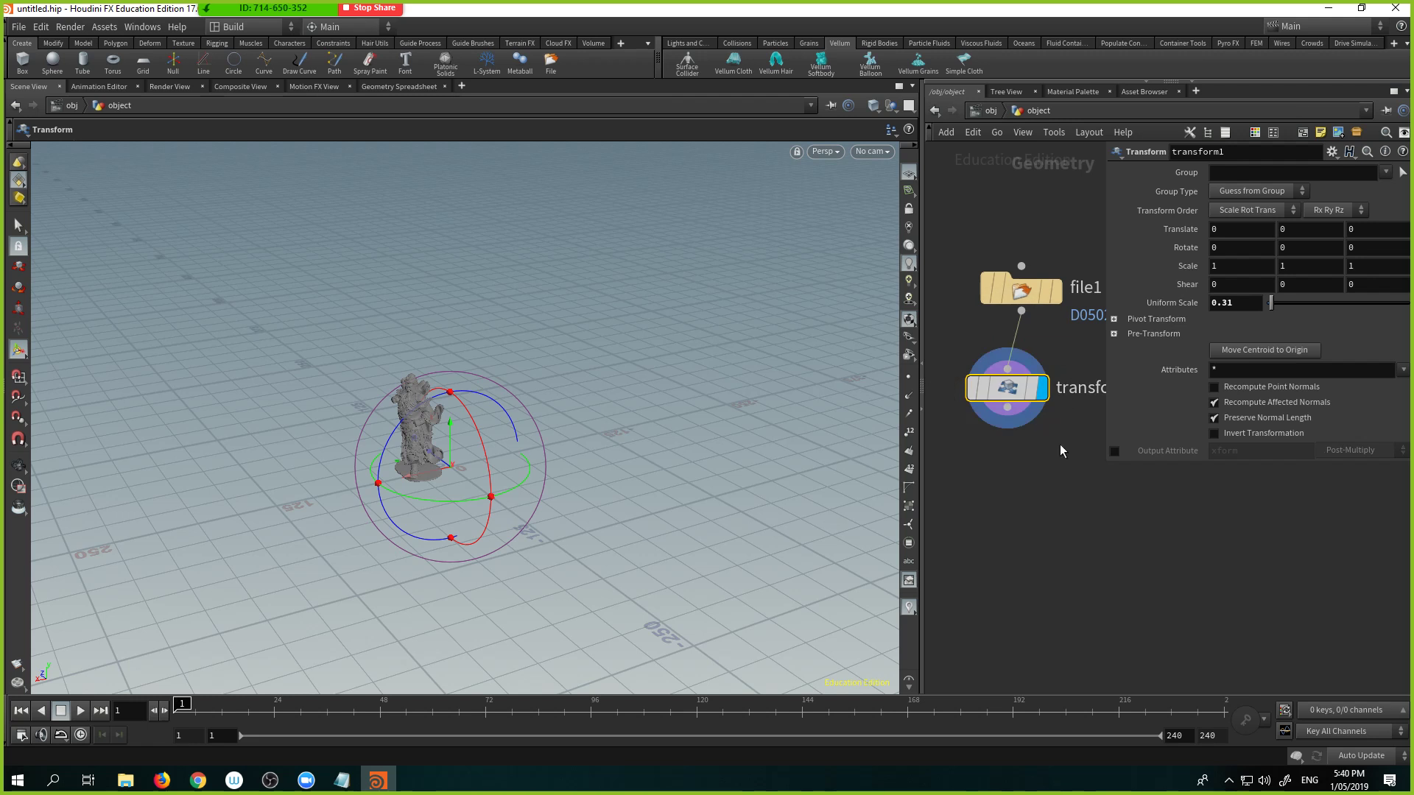
Step: Hide the parameter overlay and inspect the transform1 node's information
middle_drag(1060, 445, 1064, 503)
key(p)
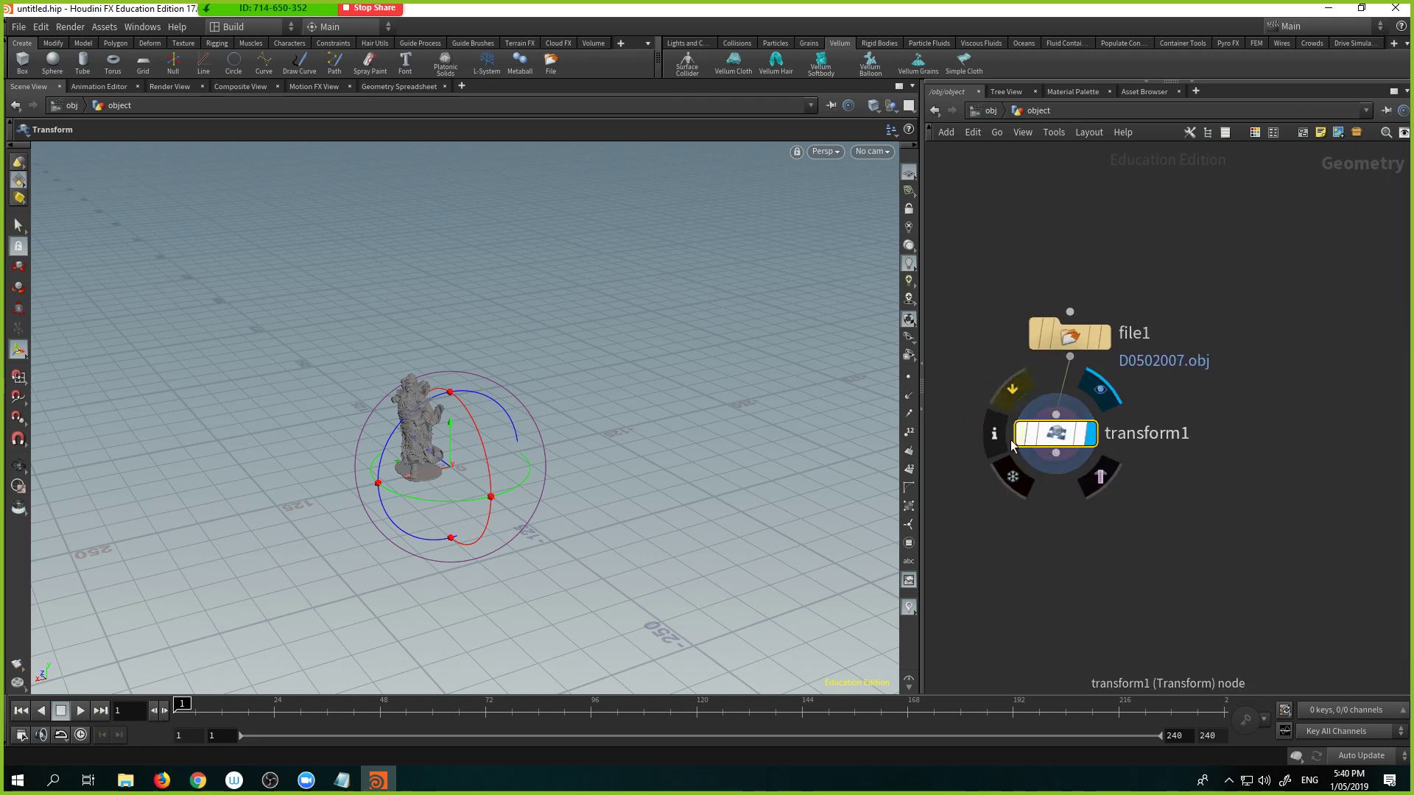
middle_click(1053, 440)
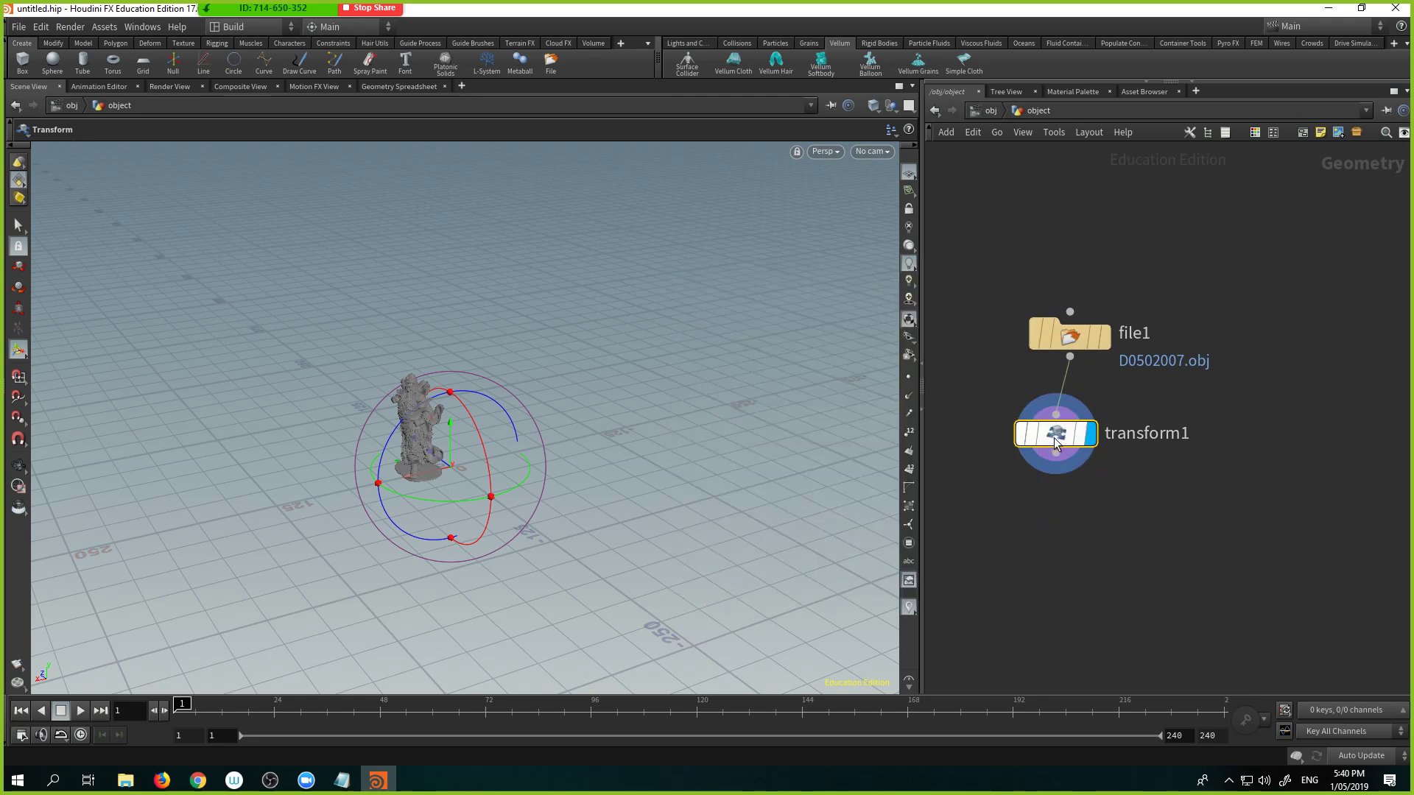
Step: Align the transform1 node beneath file1 and set its Uniform Scale to 0.1
drag(1055, 439, 1073, 434)
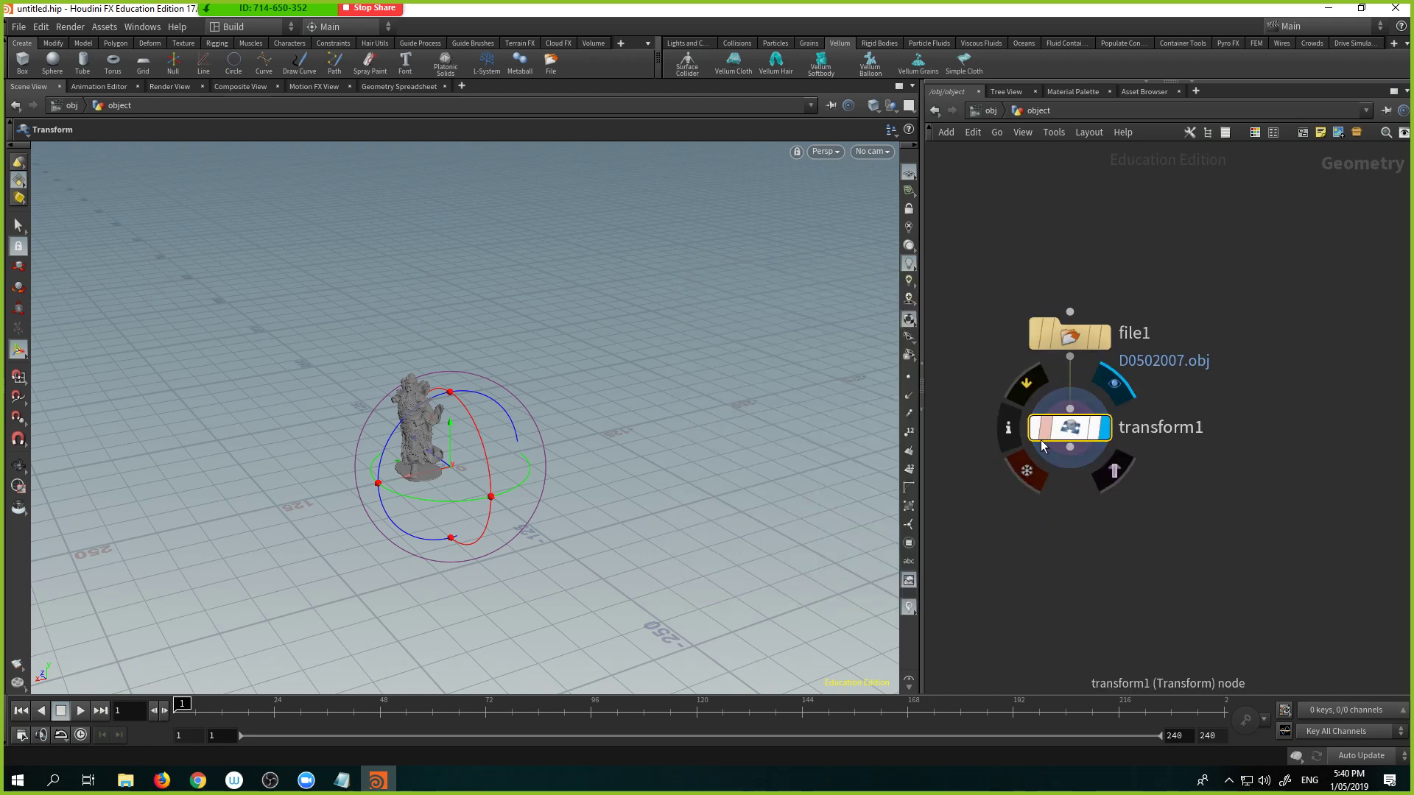
key(p)
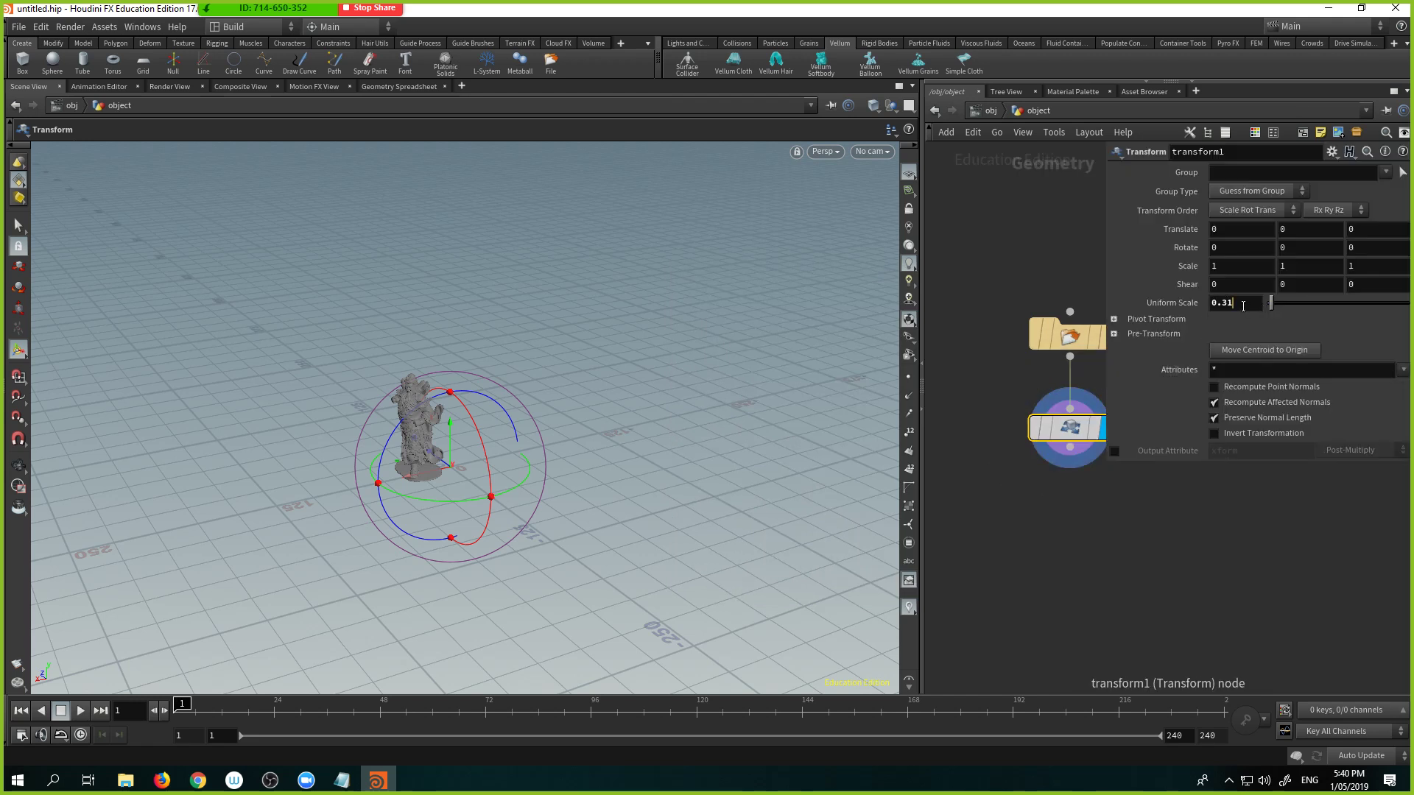
key(BackSpace)
key(BackSpace)
key(BackSpace)
key(BackSpace)
text(.1)
key(Return)
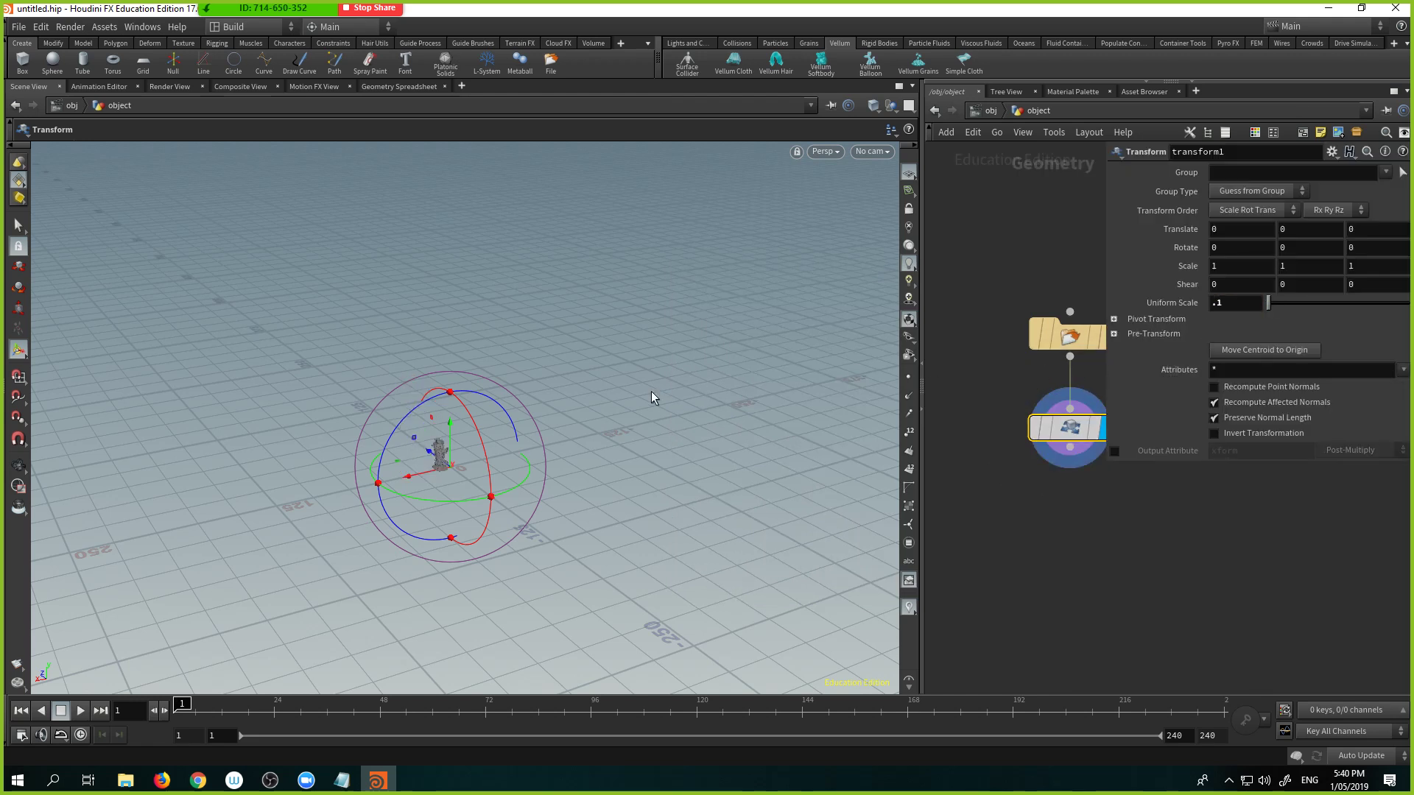
Step: Move the statue along the X axis to a translate of about -7.26 and hide the transform1 parameter overlay
alt+middle_drag(692, 434, 665, 430)
key(s)
key(Escape)
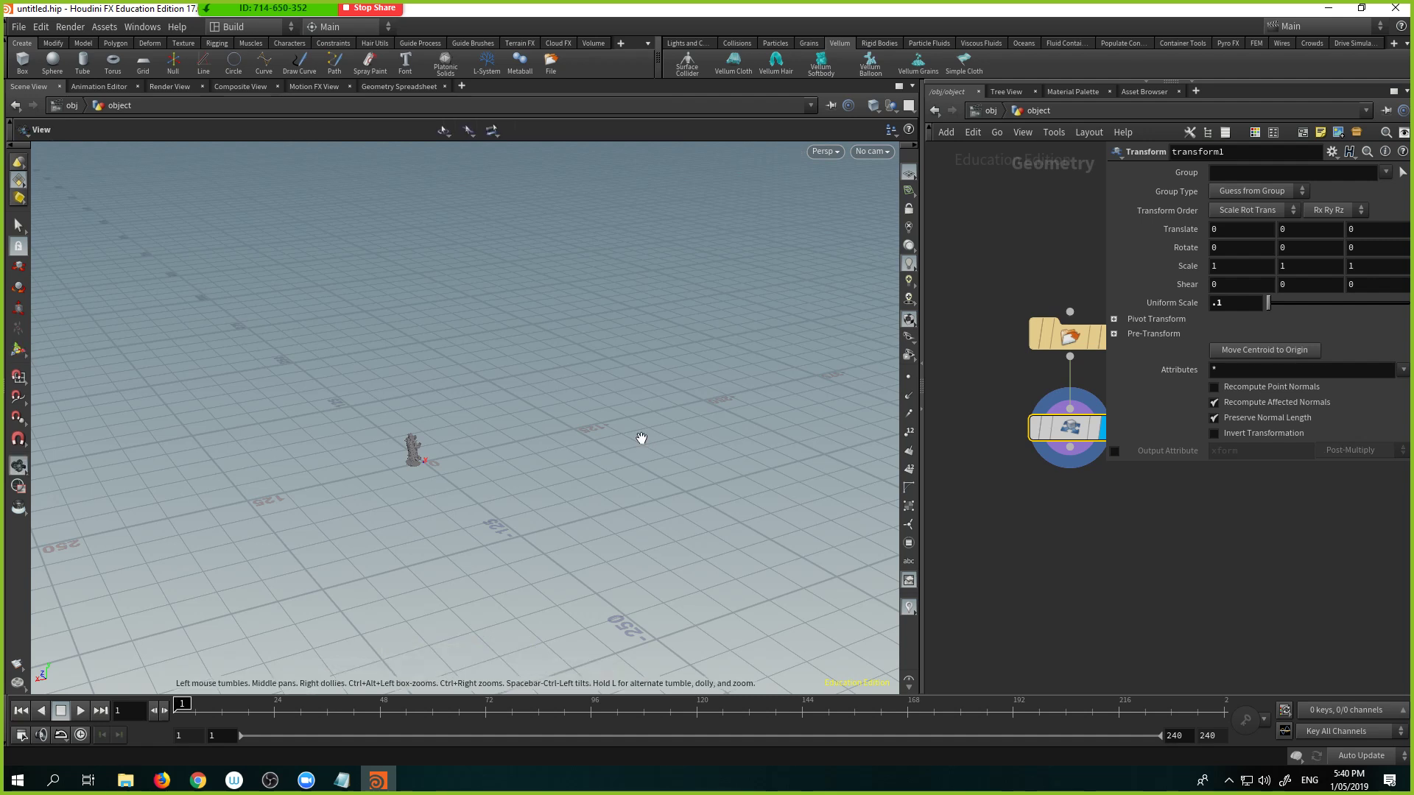
key(h)
key(t)
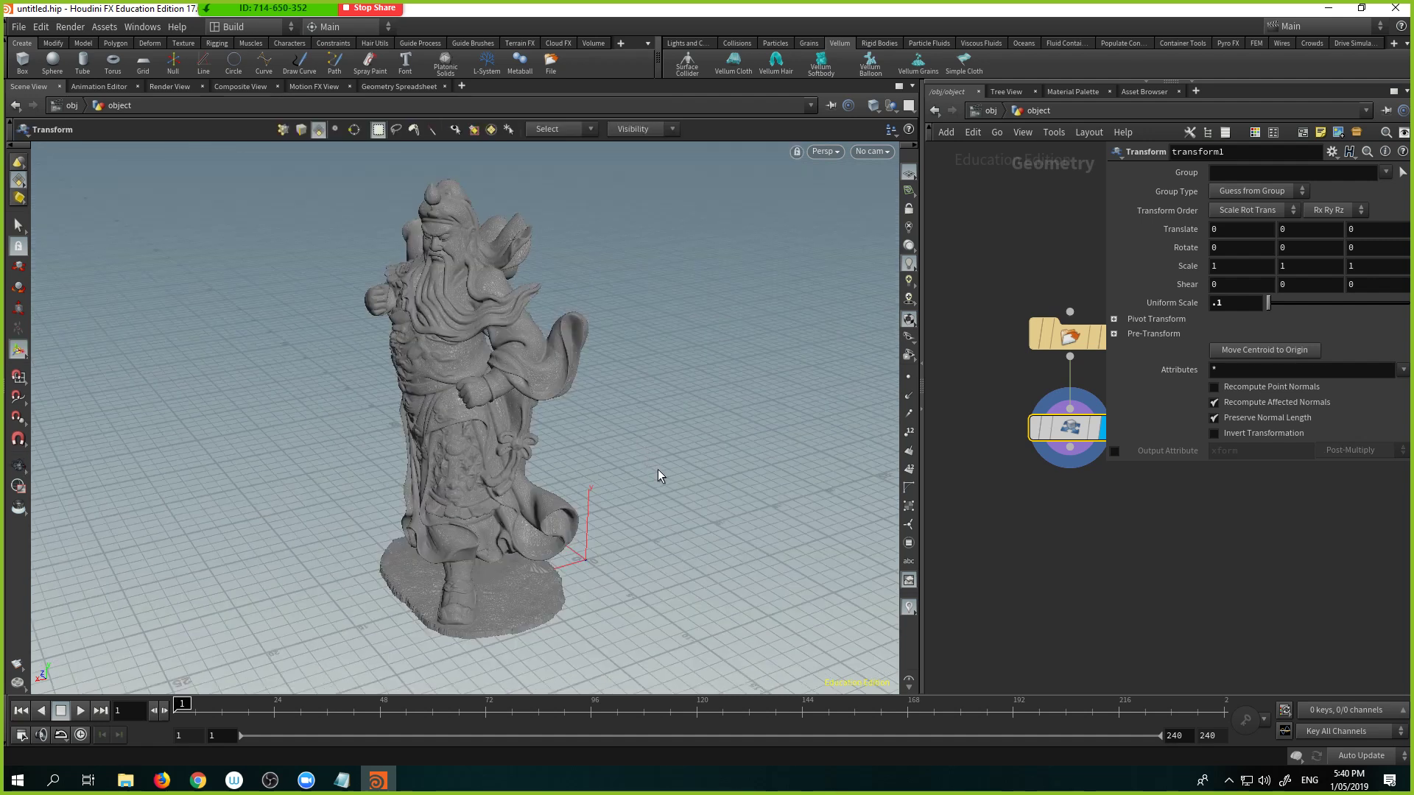
alt+drag(682, 474, 656, 461)
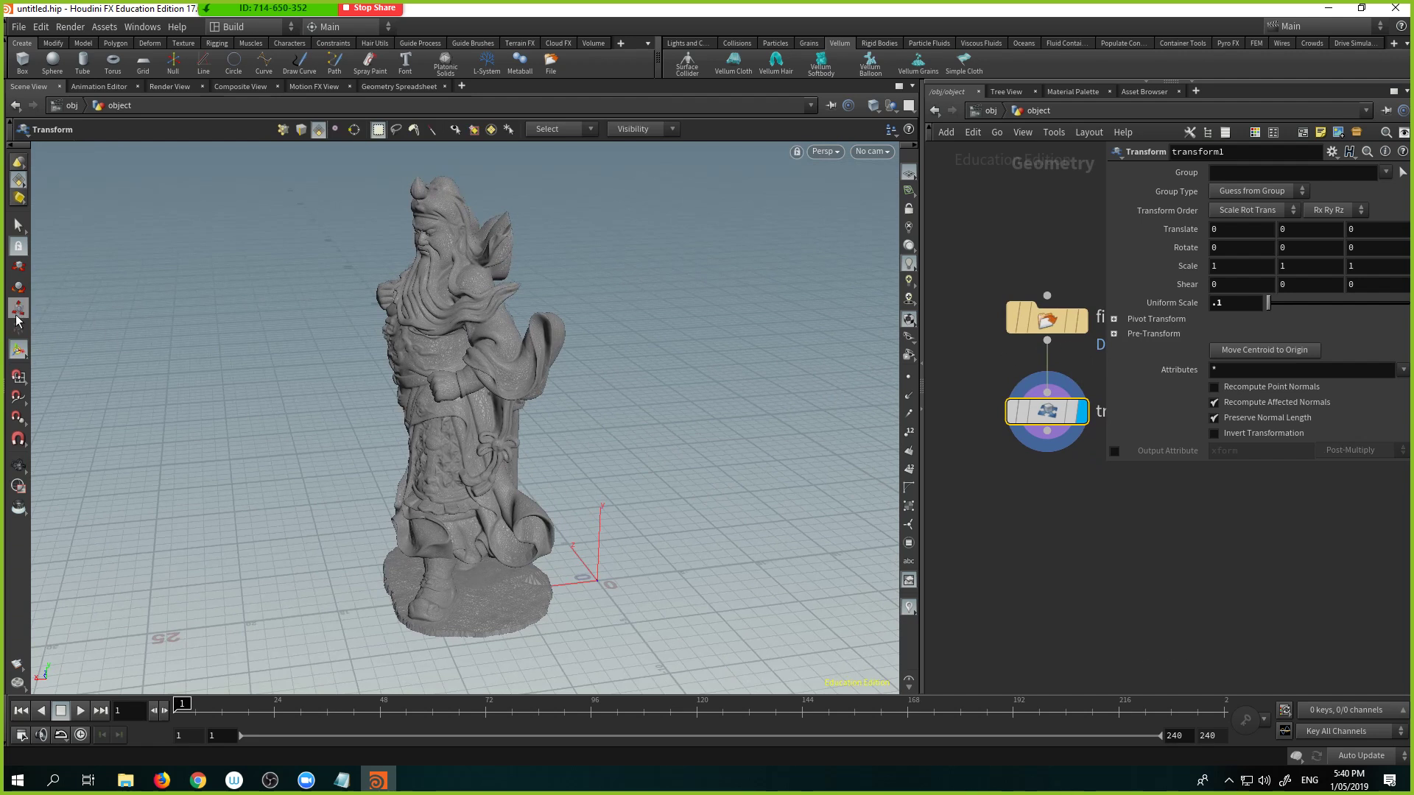
key(Return)
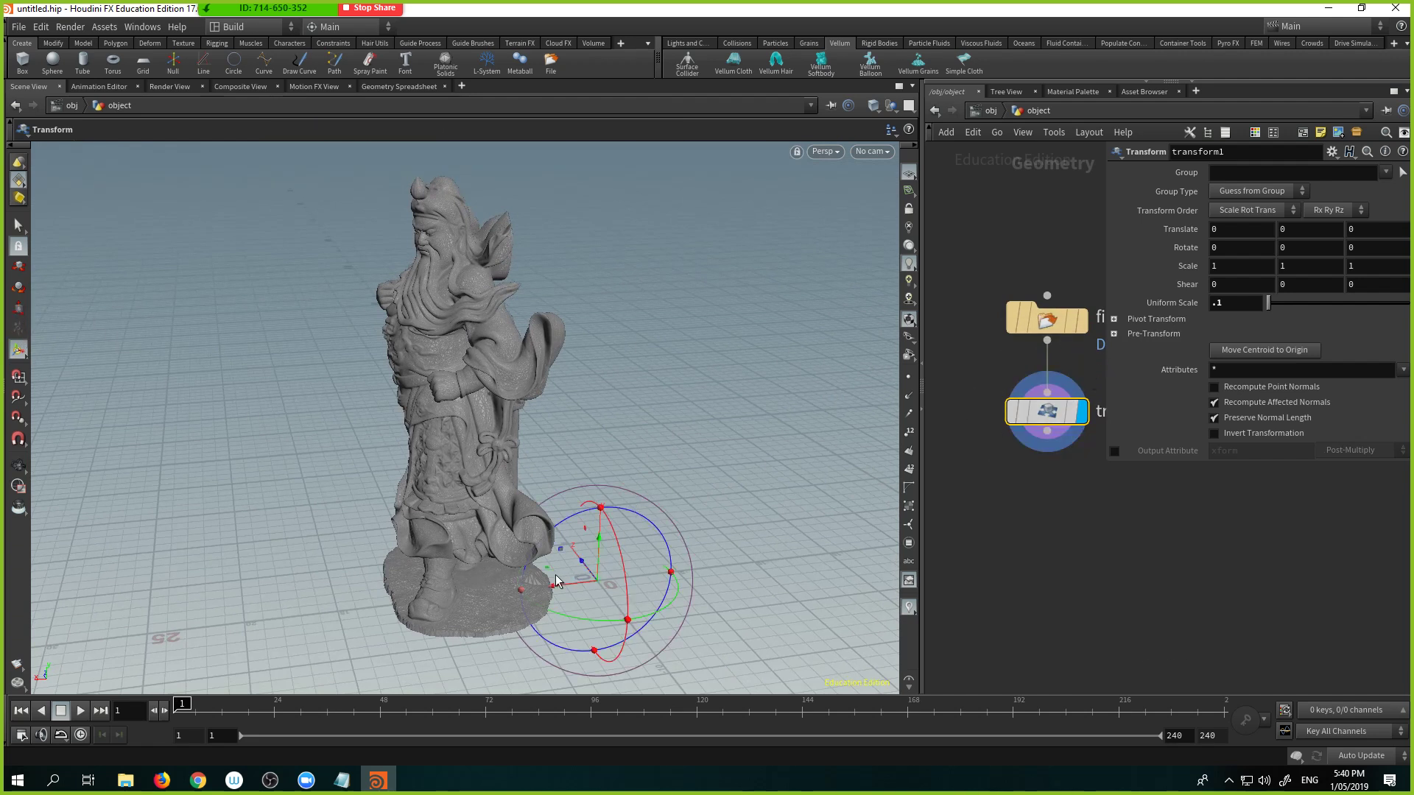
drag(565, 587, 447, 542)
key(Escape)
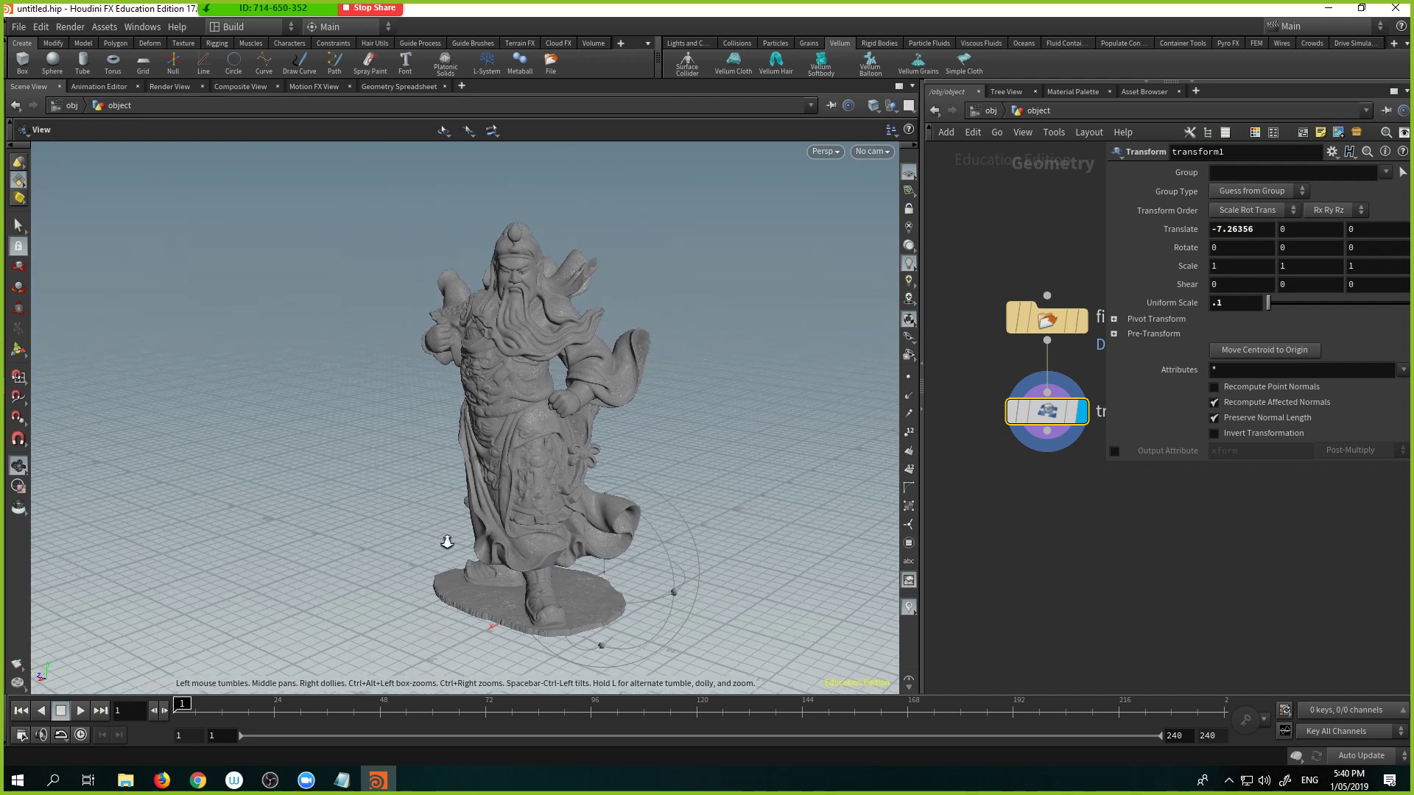
scroll(447, 542, down, 1)
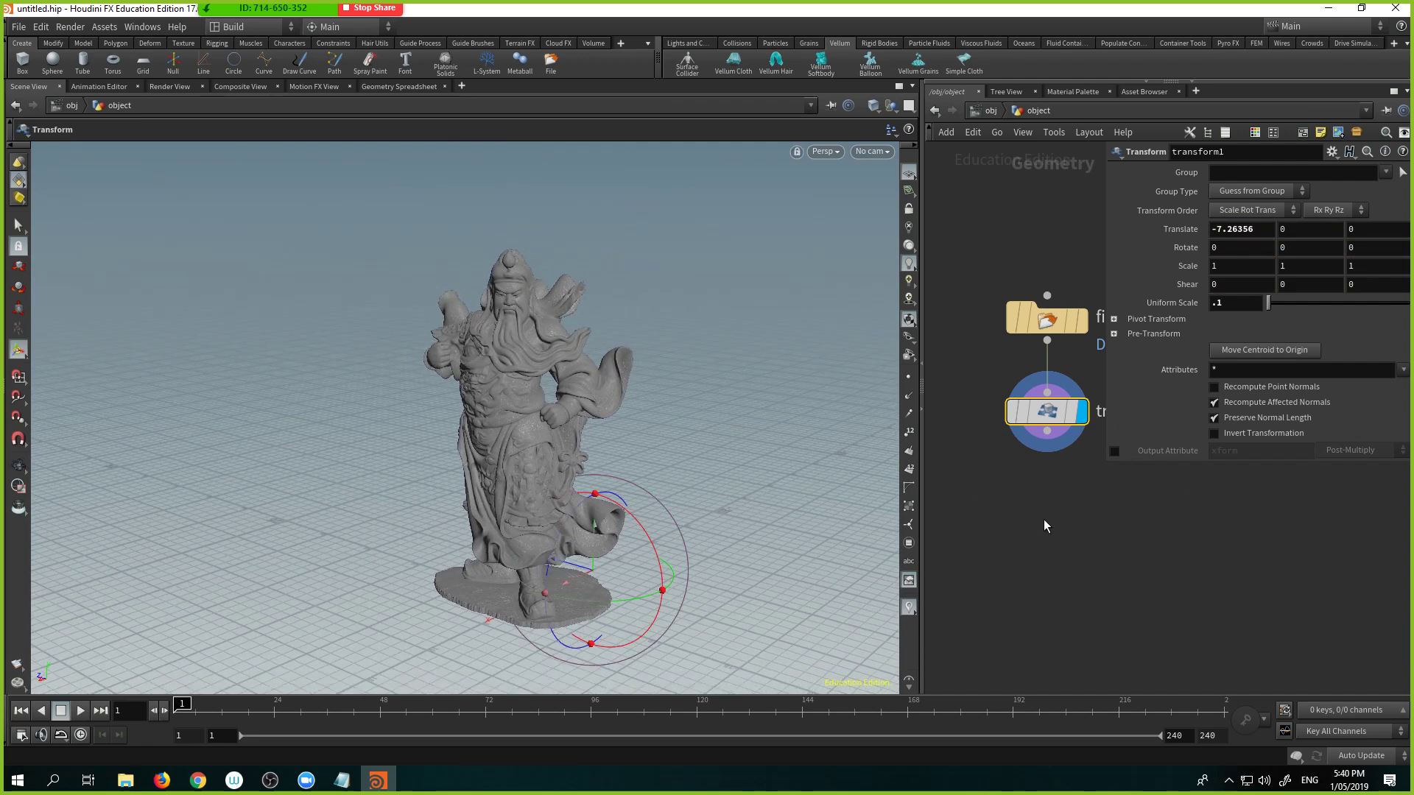
key(p)
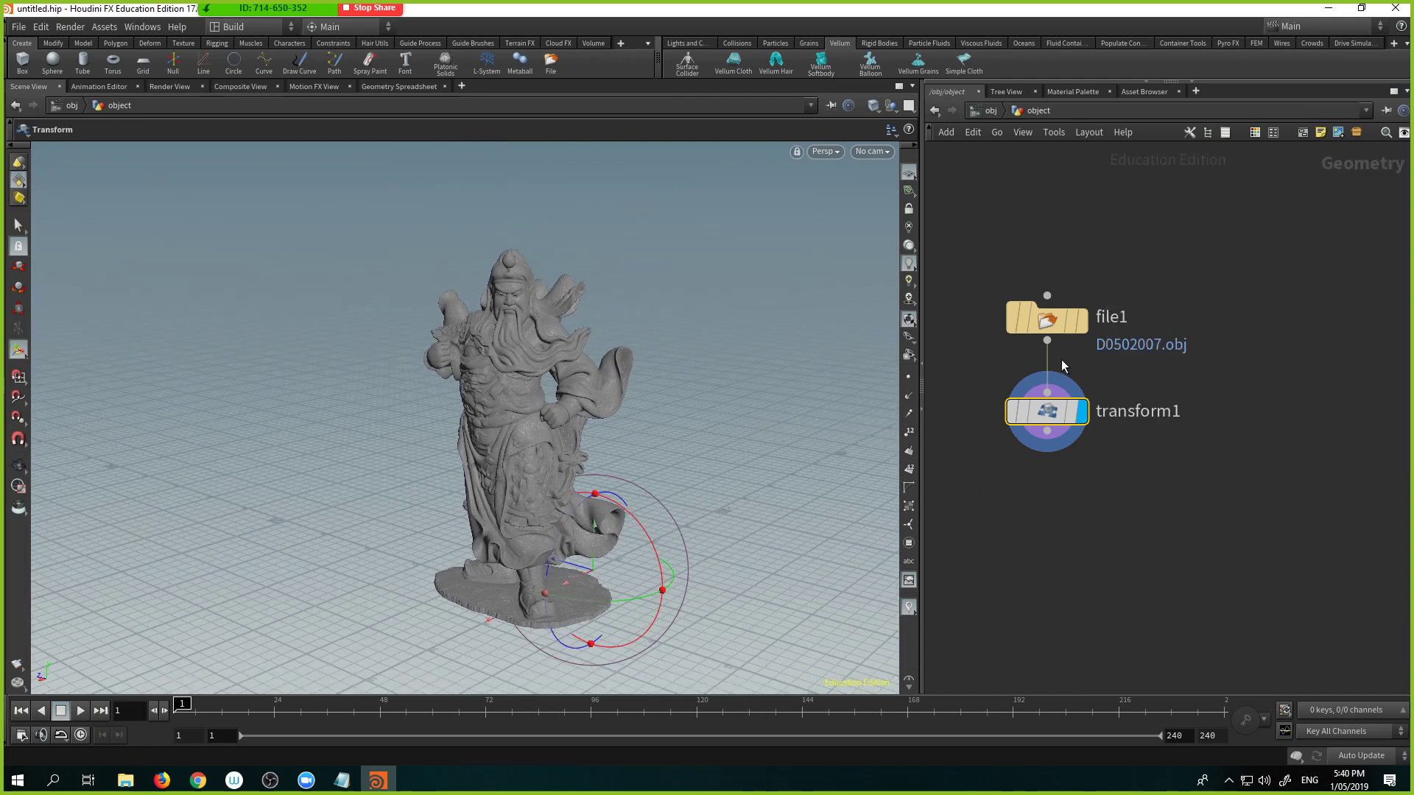
Step: Inspect the transform1 node's information and look at the scaled statue from a different angle
mouse_move(1016, 416)
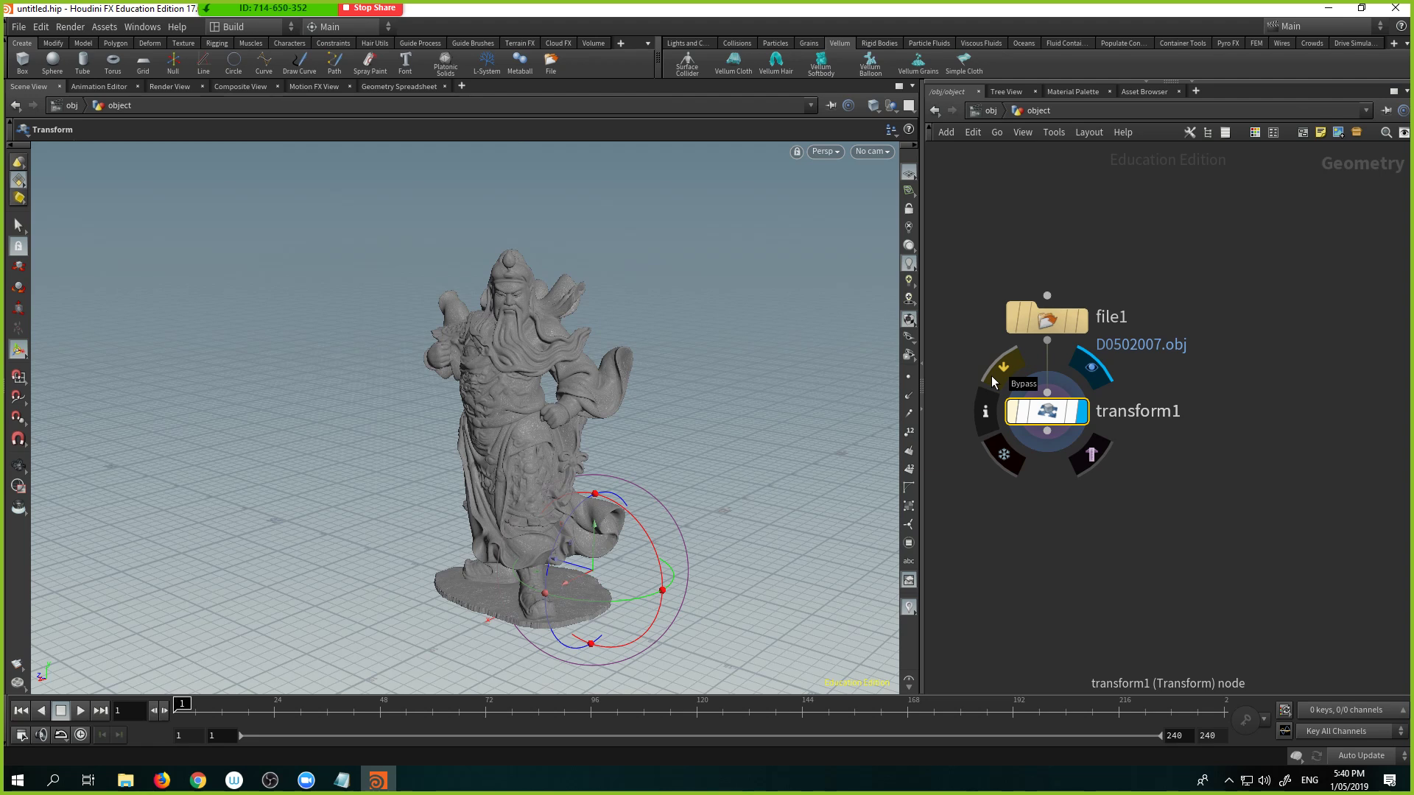
middle_click(1046, 416)
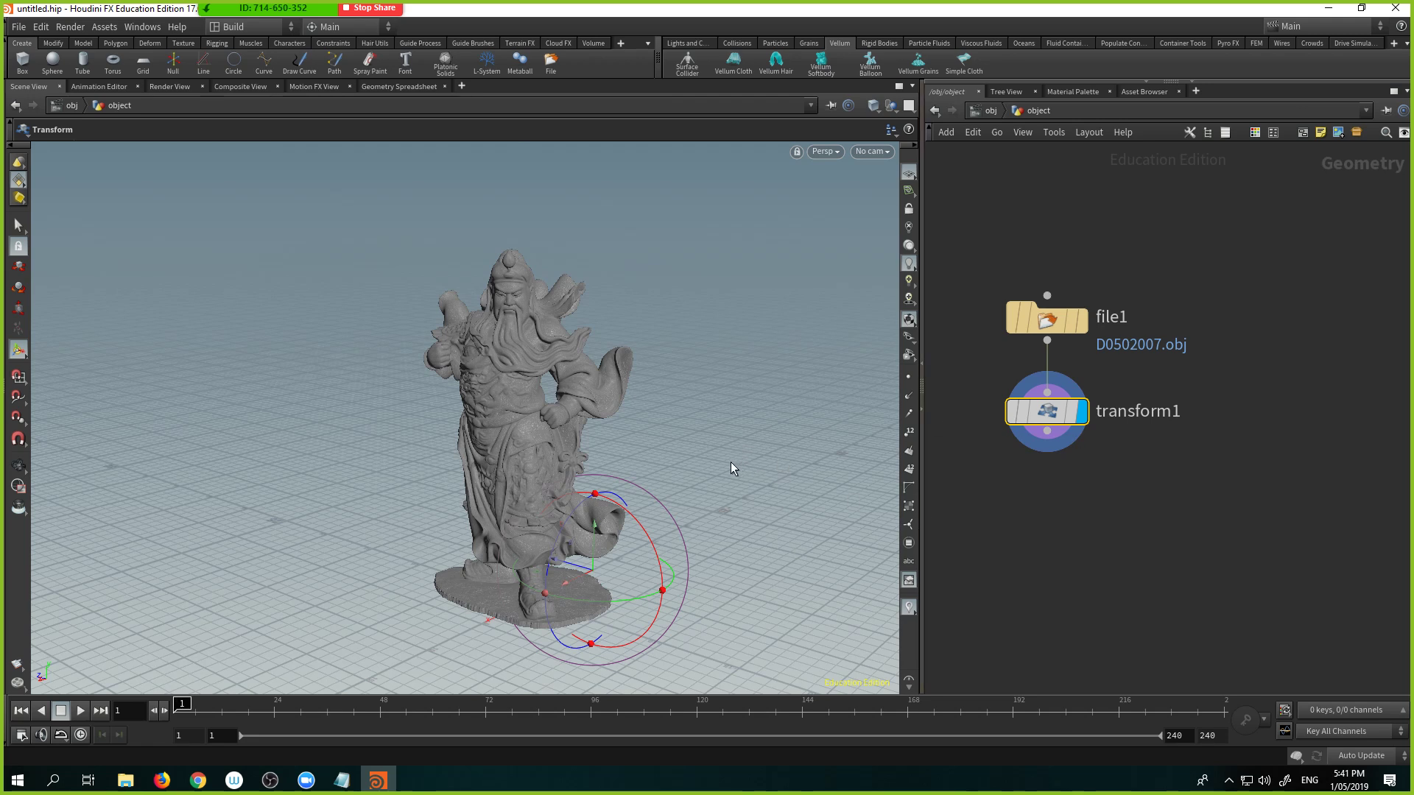
alt+drag(731, 462, 441, 470)
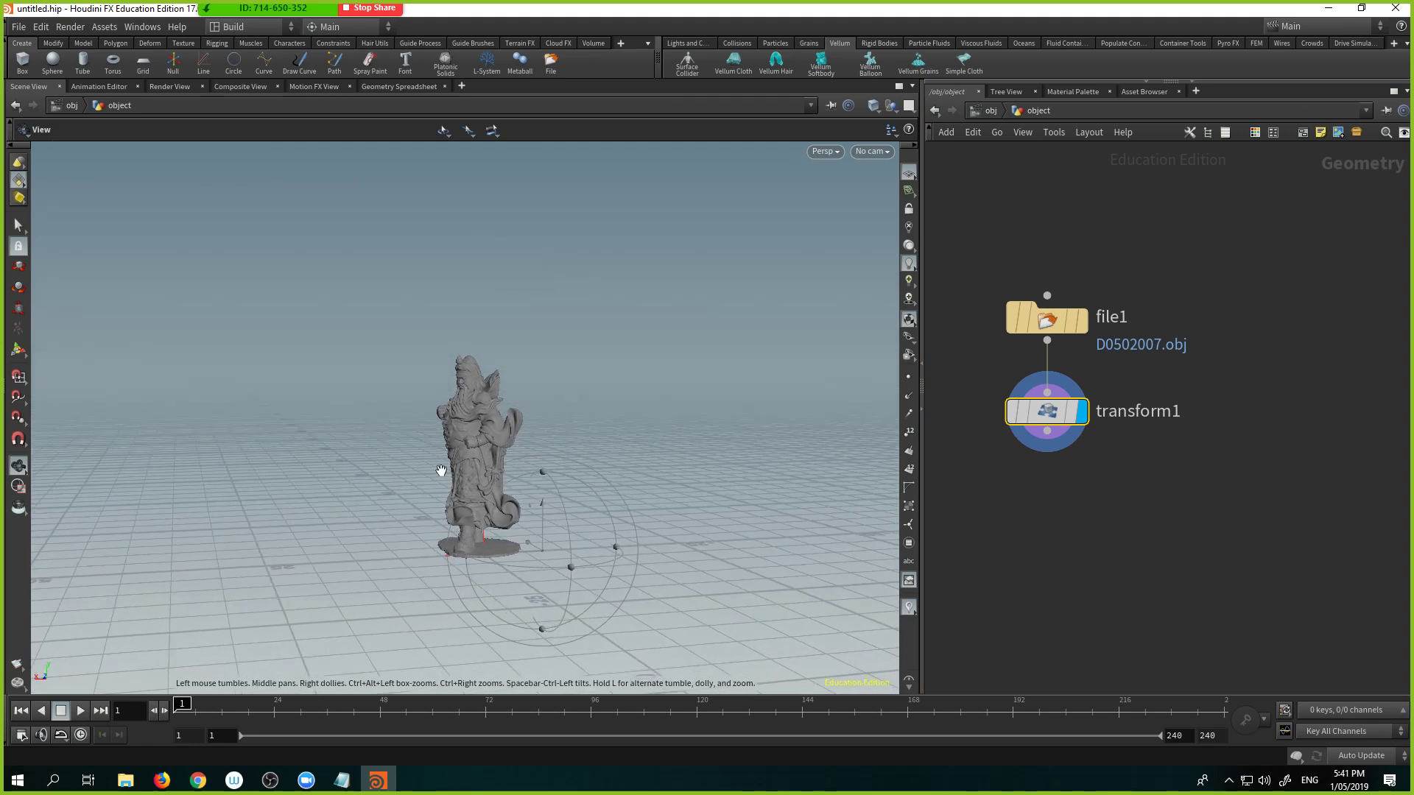
key(Return)
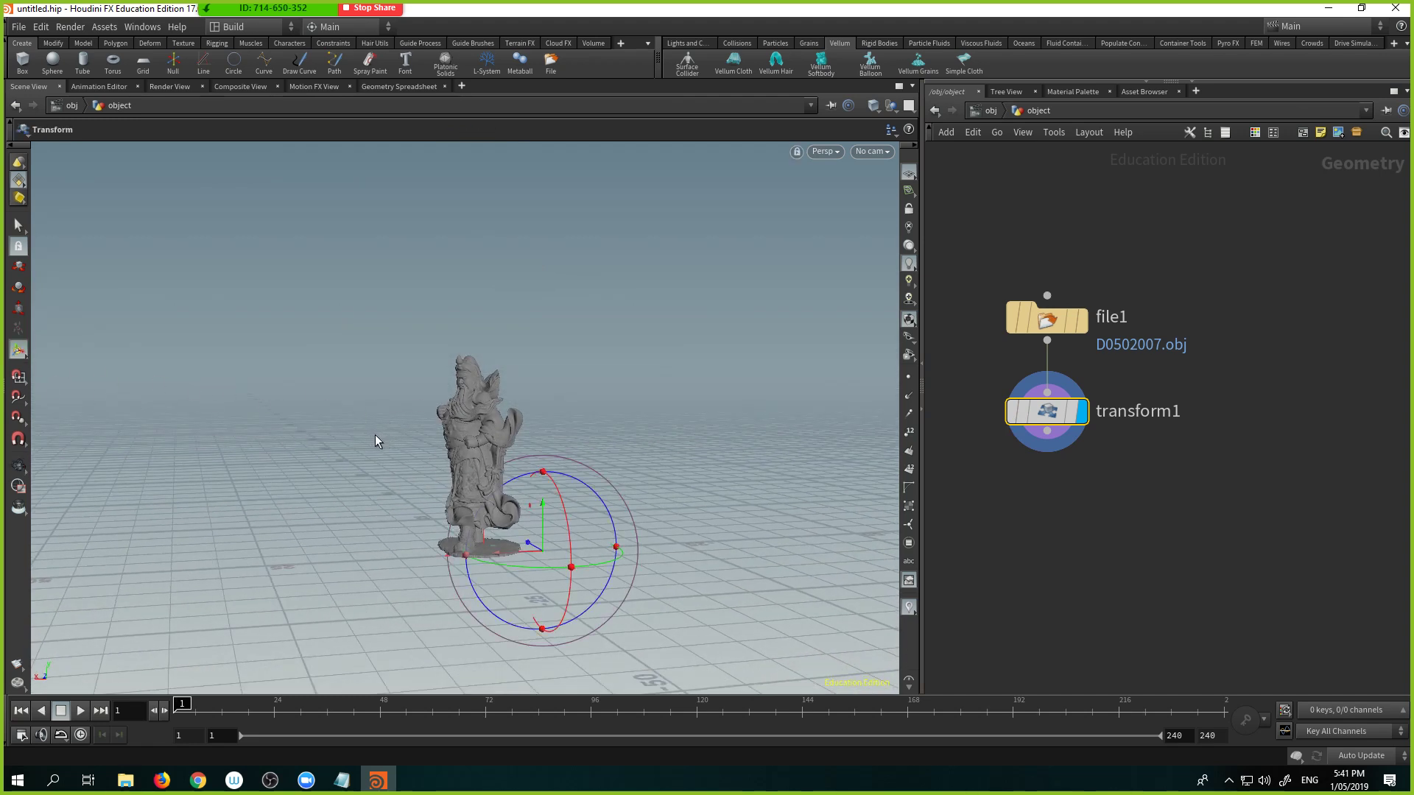
alt+drag(360, 461, 457, 477)
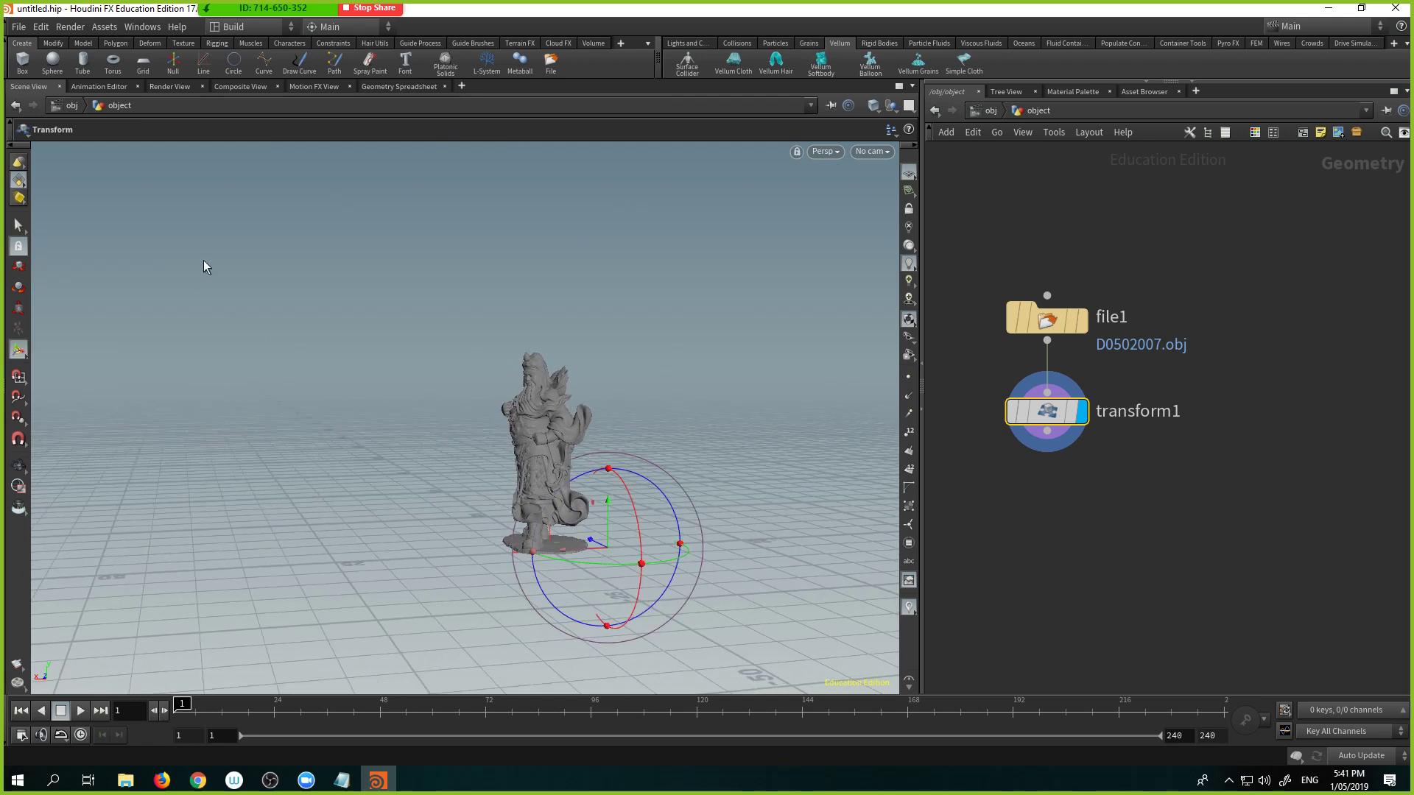
Step: Add a Copy and Transform node wired from the output of transform1
middle_drag(1008, 458, 1085, 402)
click(1085, 396)
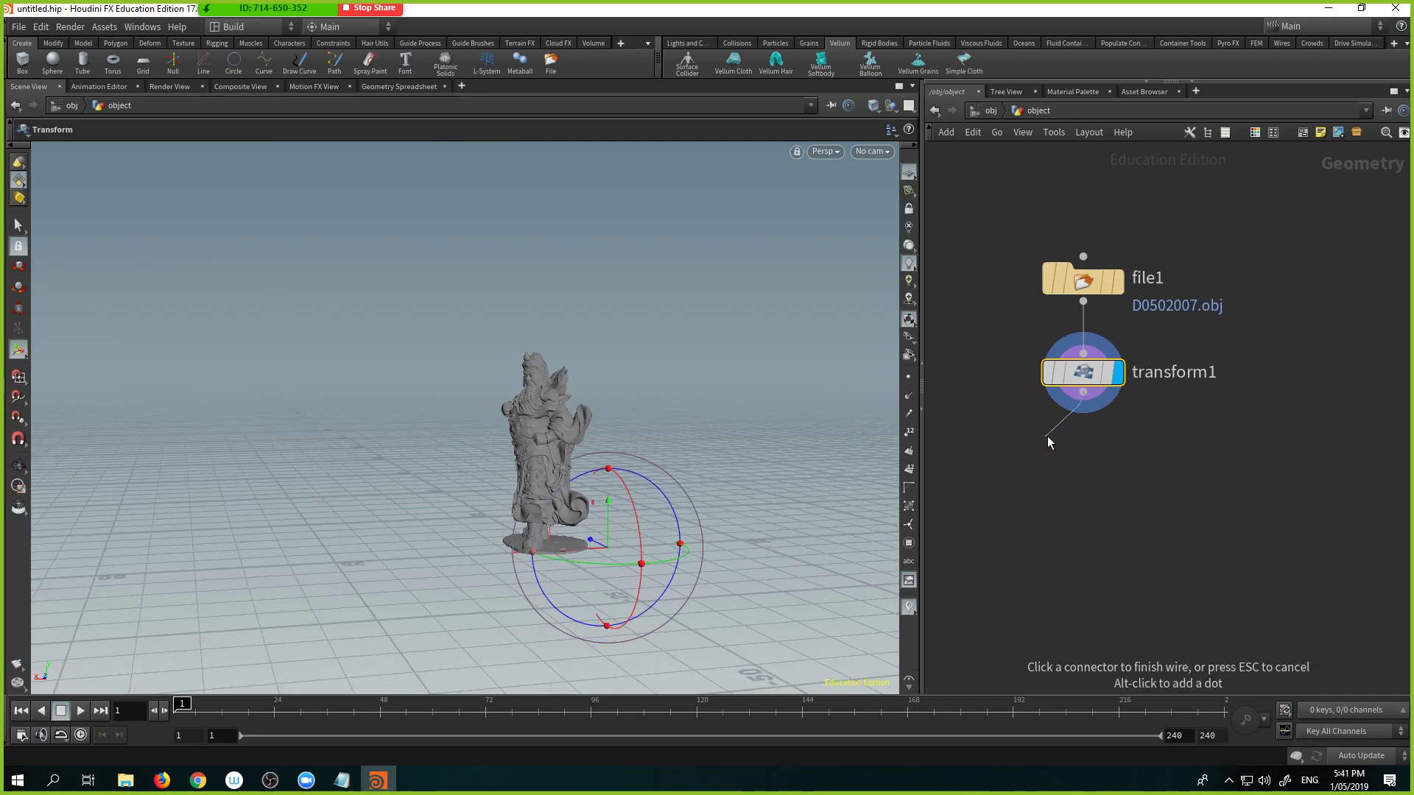
drag(1084, 396, 1046, 425)
click(1057, 420)
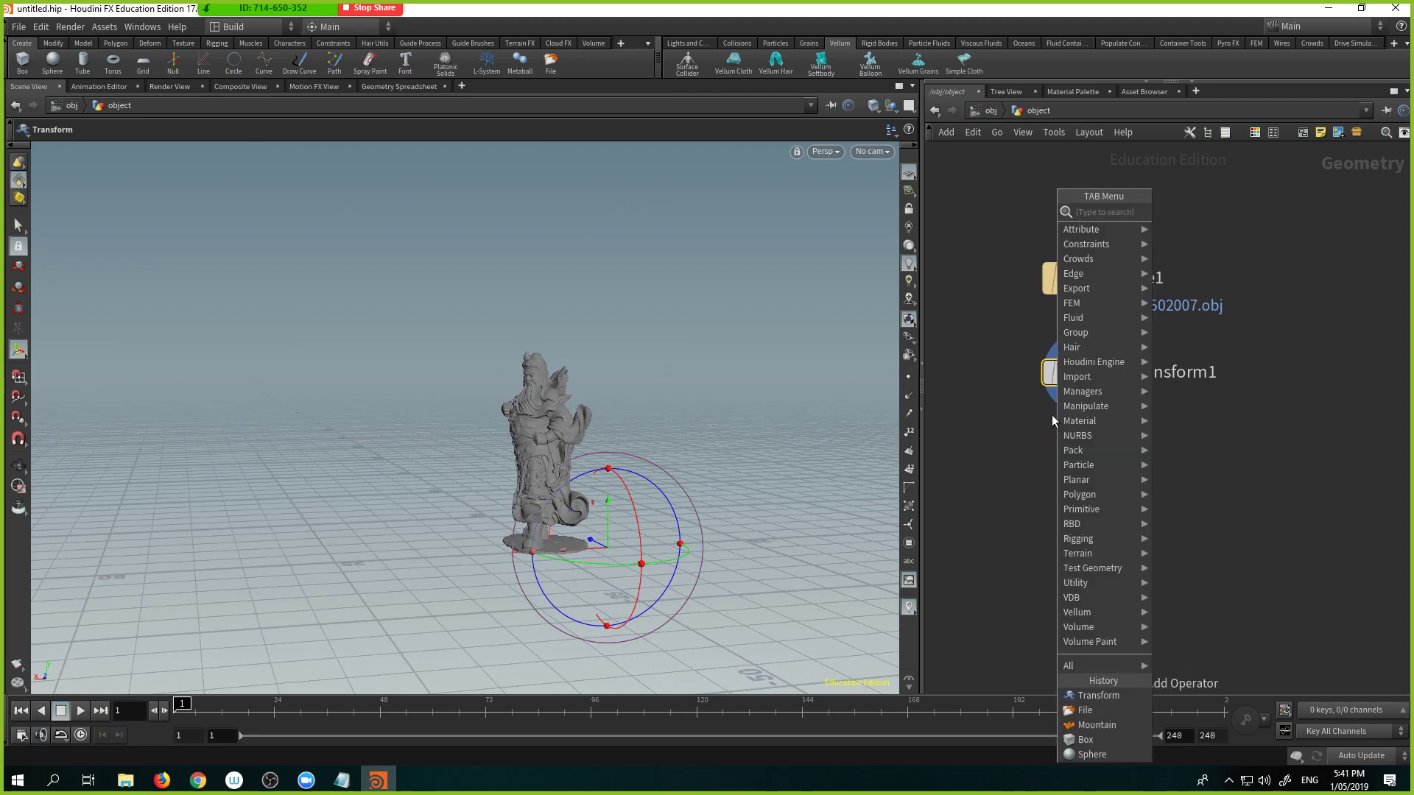
text(cop)
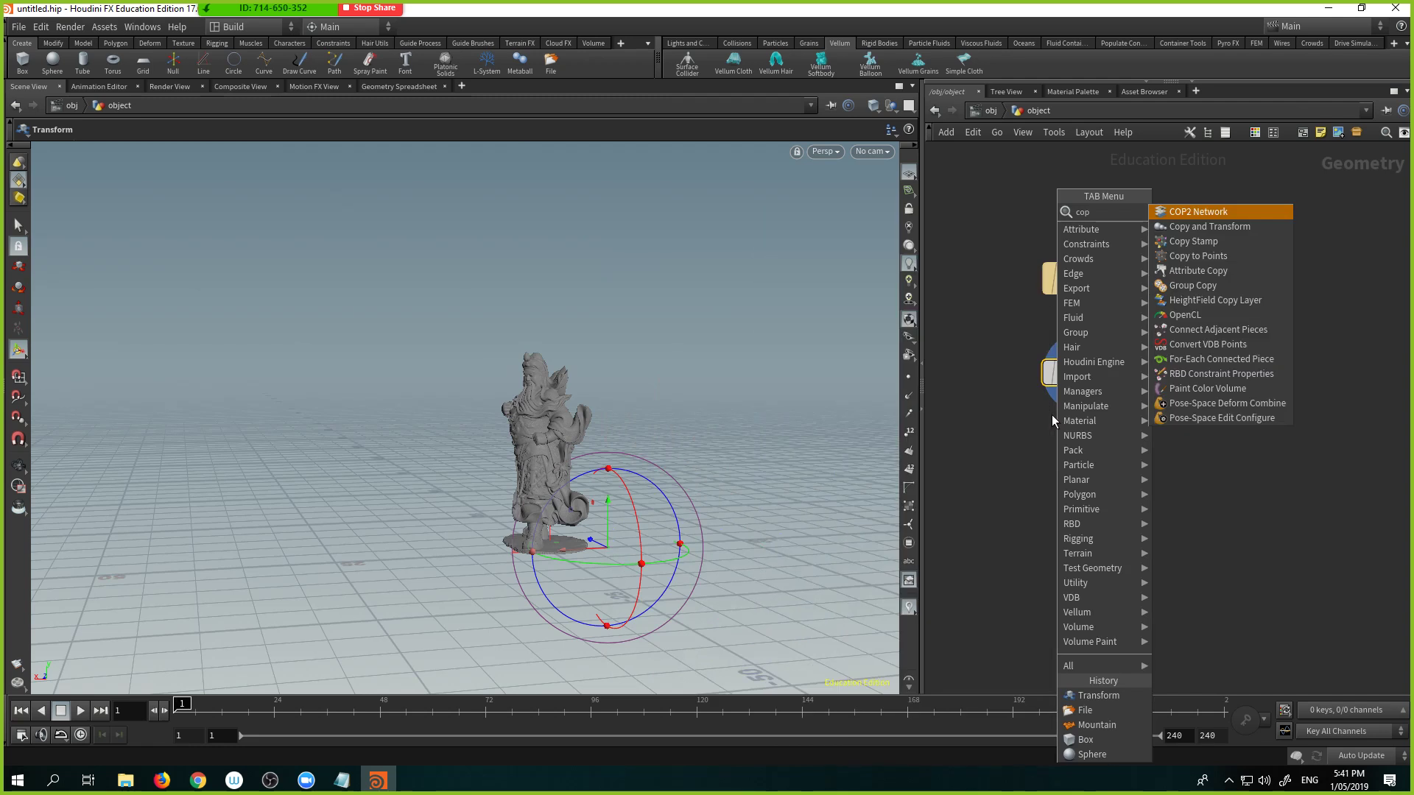
key(Down)
key(Return)
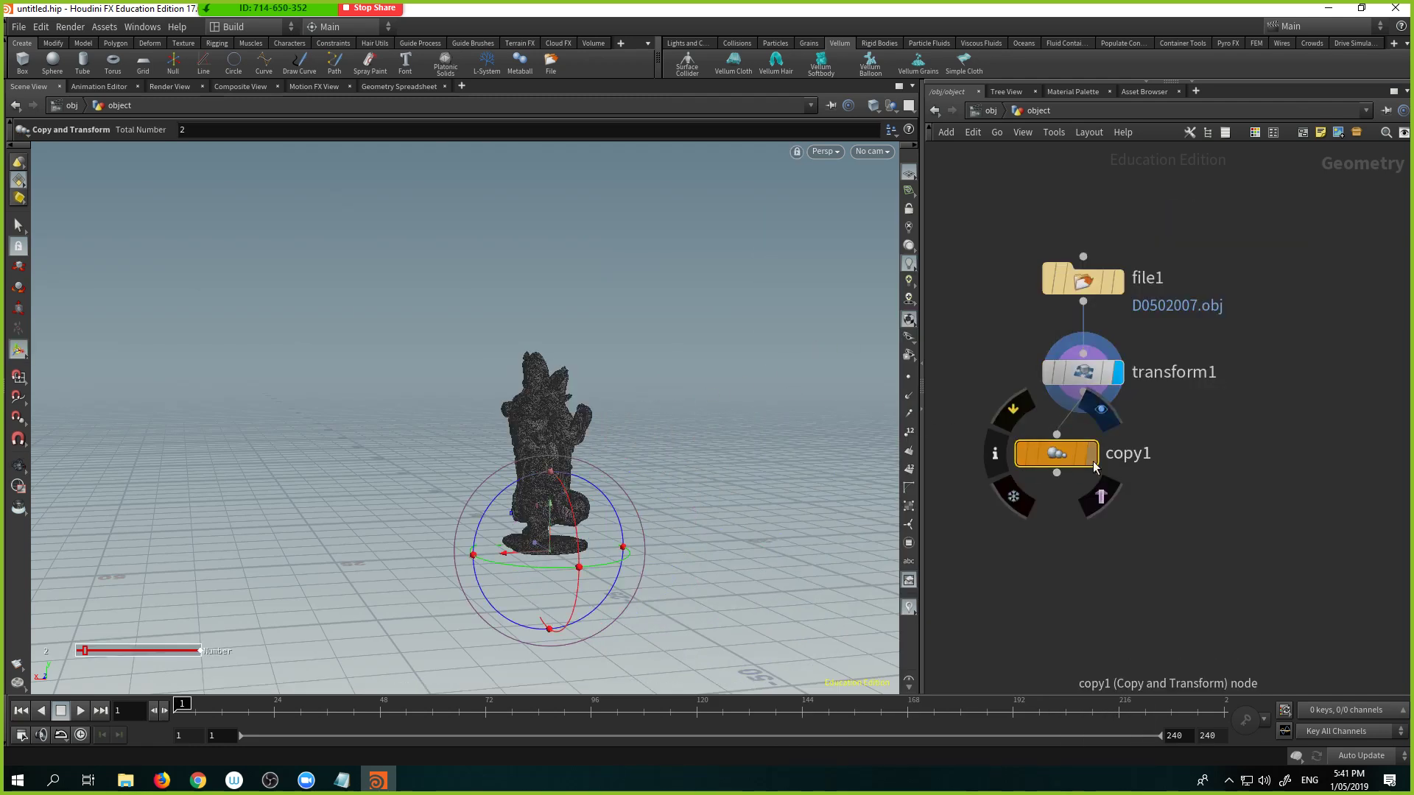
Step: Show the copy1 parameters and set Translate Z to 14 to separate the duplicate from the original statue
key(p)
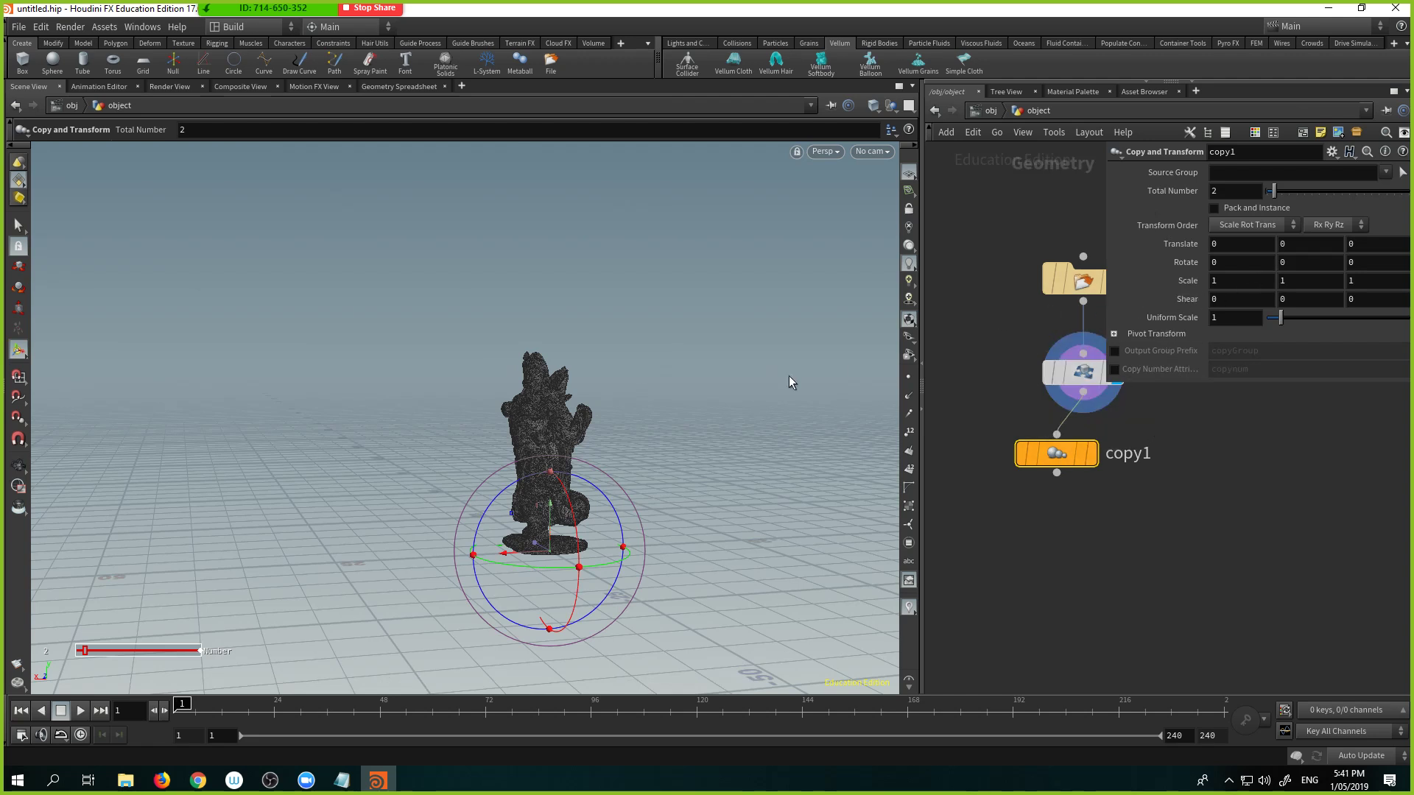
key(Escape)
mouse_move(788, 385)
mouse_down()
mouse_move(761, 405)
mouse_move(798, 417)
mouse_move(789, 391)
mouse_move(777, 398)
mouse_up()
key(Return)
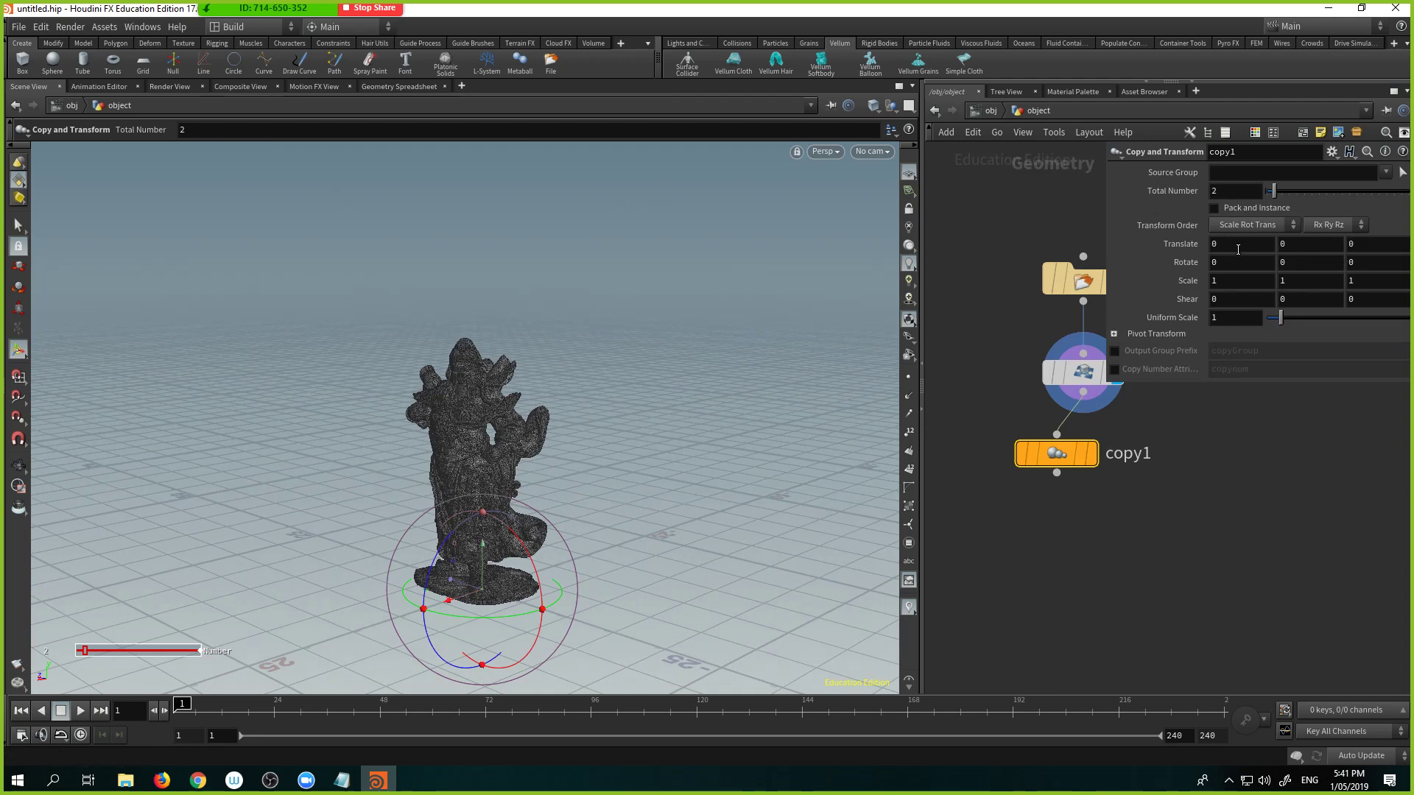
drag(537, 545, 584, 555)
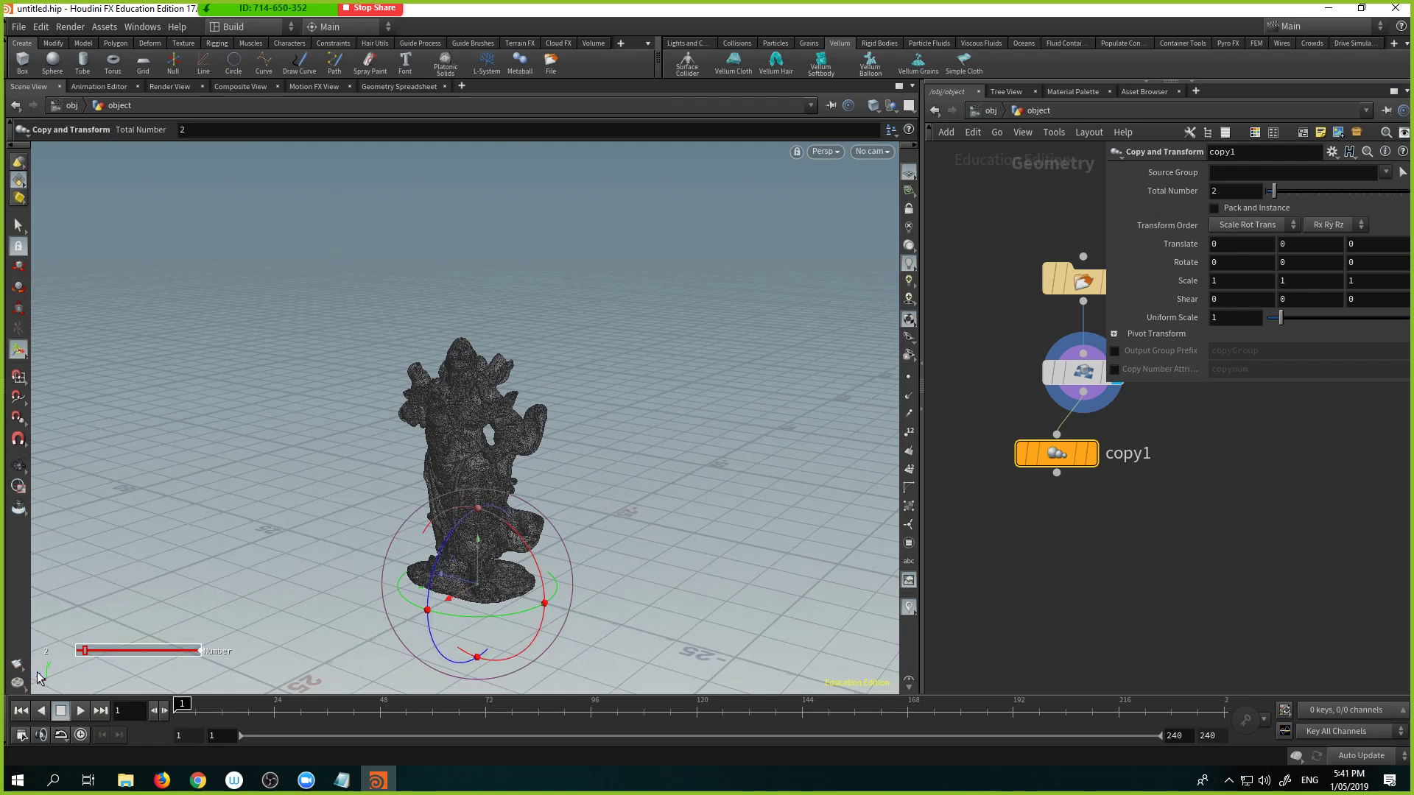
middle_drag(1368, 244, 1411, 213)
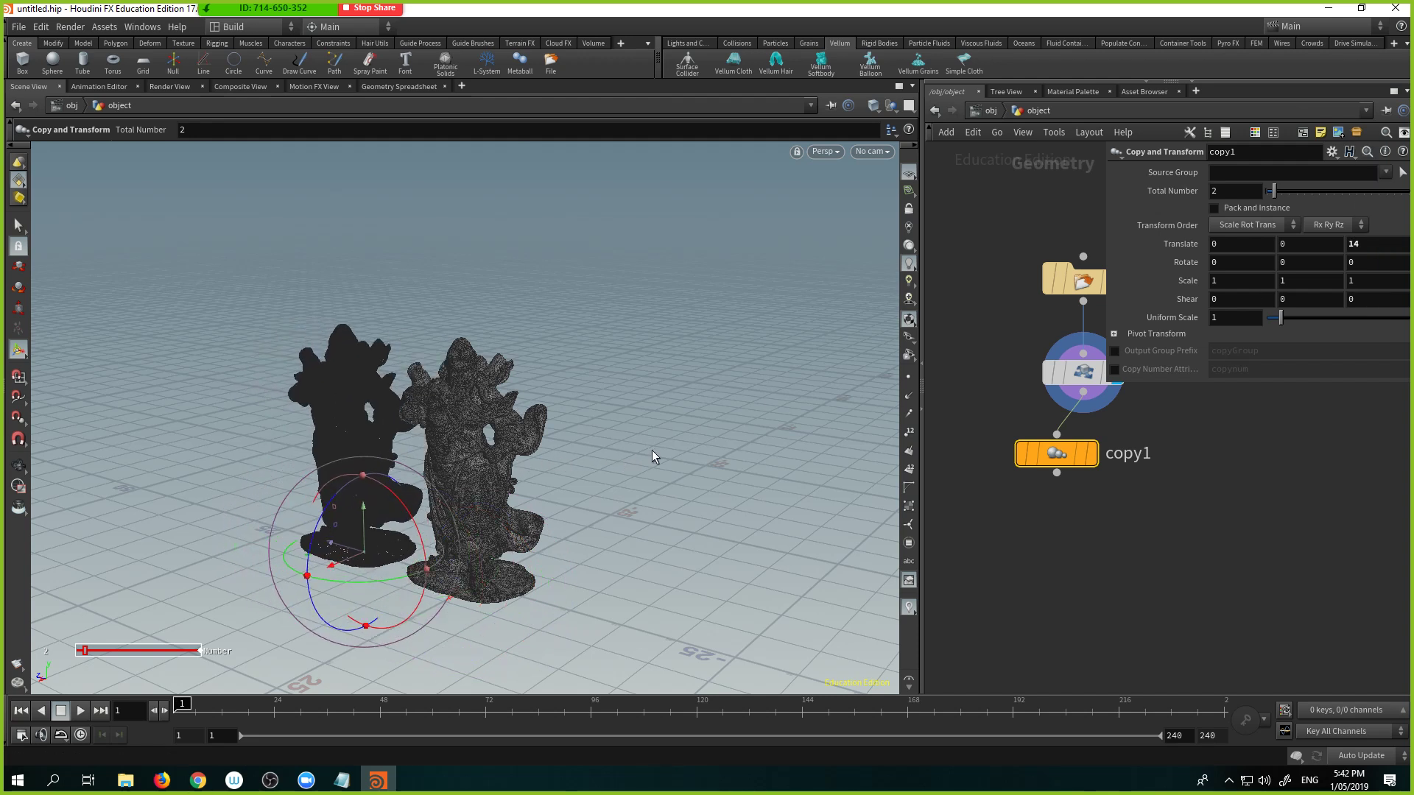
Step: Increase copy1's Translate Z to 15 and inspect the node's geometry and memory information
key(Escape)
drag(656, 458, 729, 450)
key(Return)
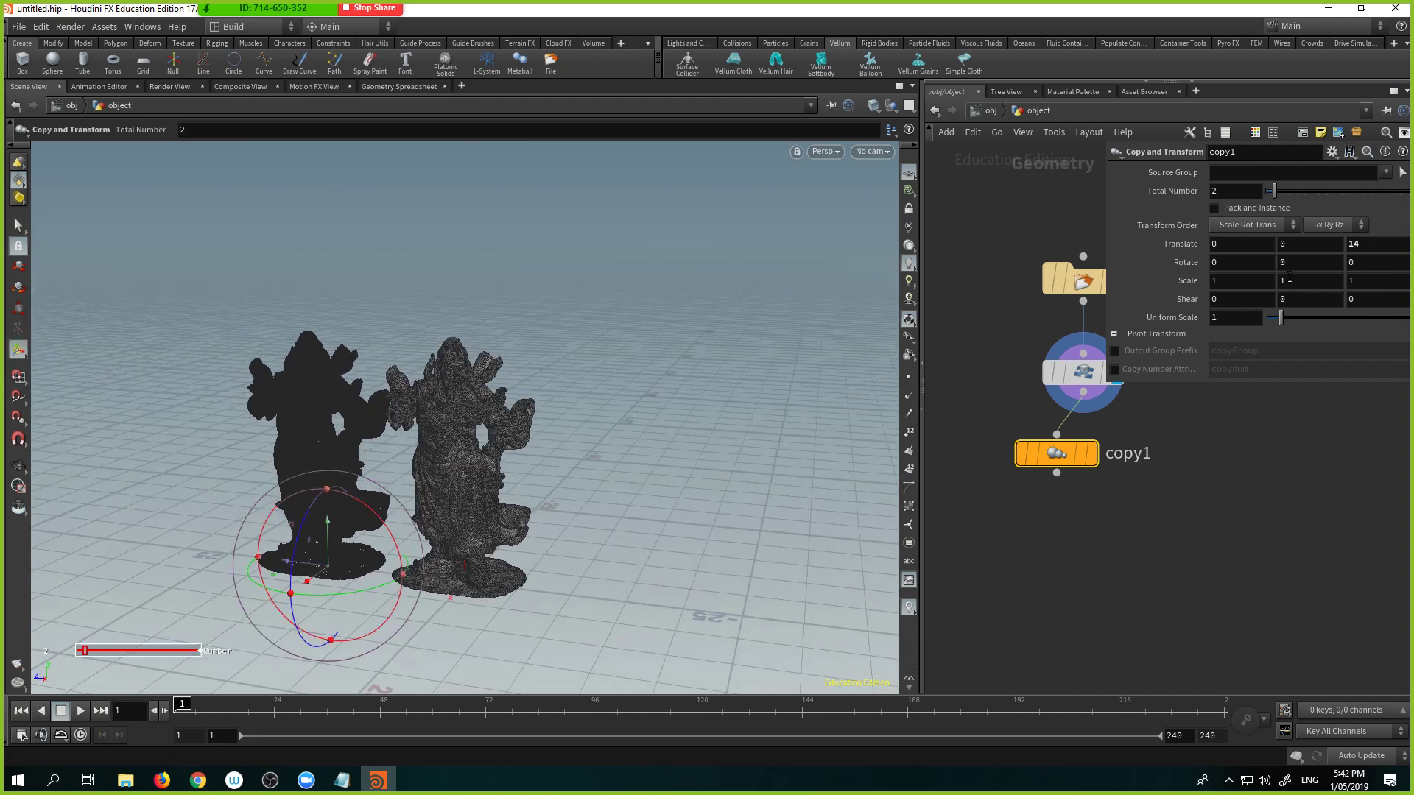
double_click(1374, 246)
key(Return)
key(Escape)
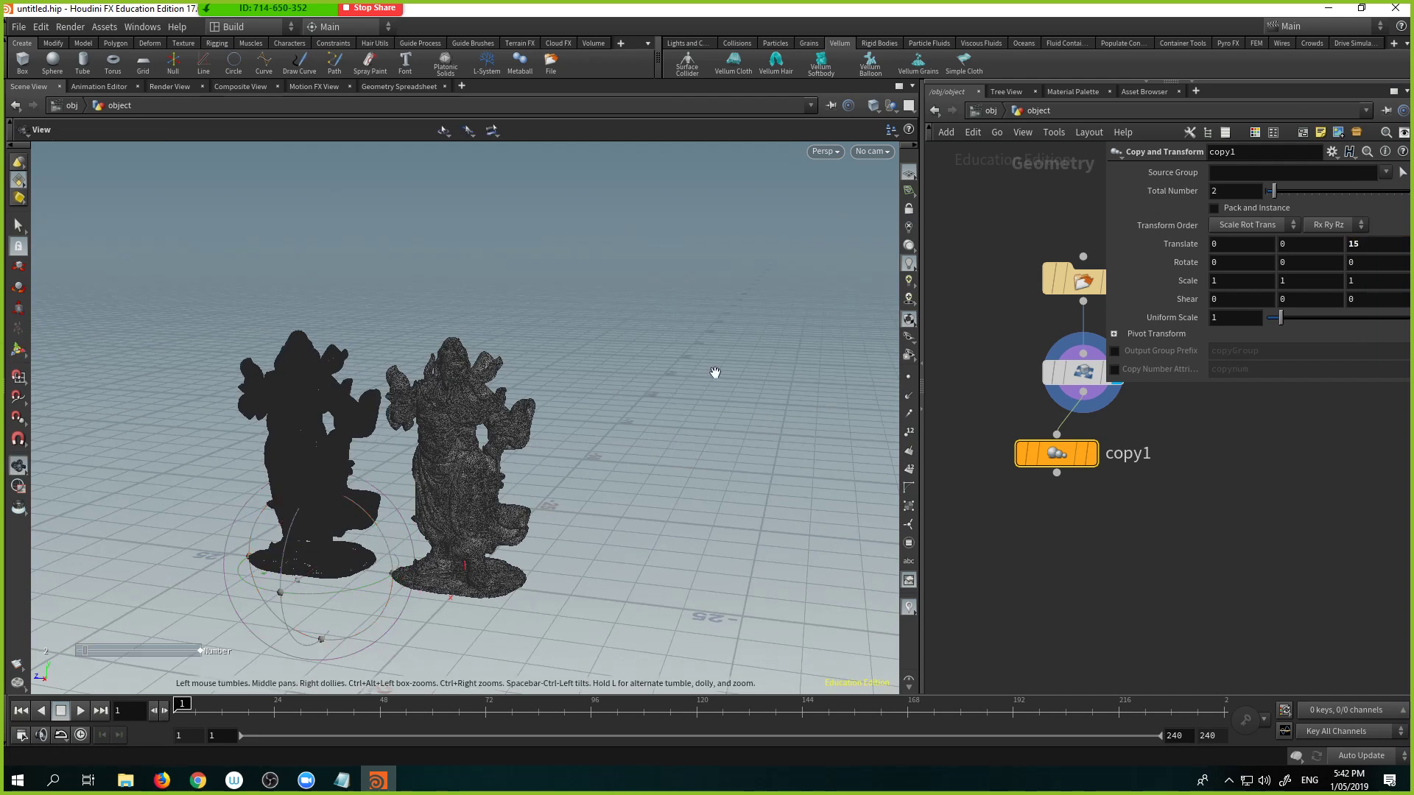
drag(662, 461, 603, 464)
key(Return)
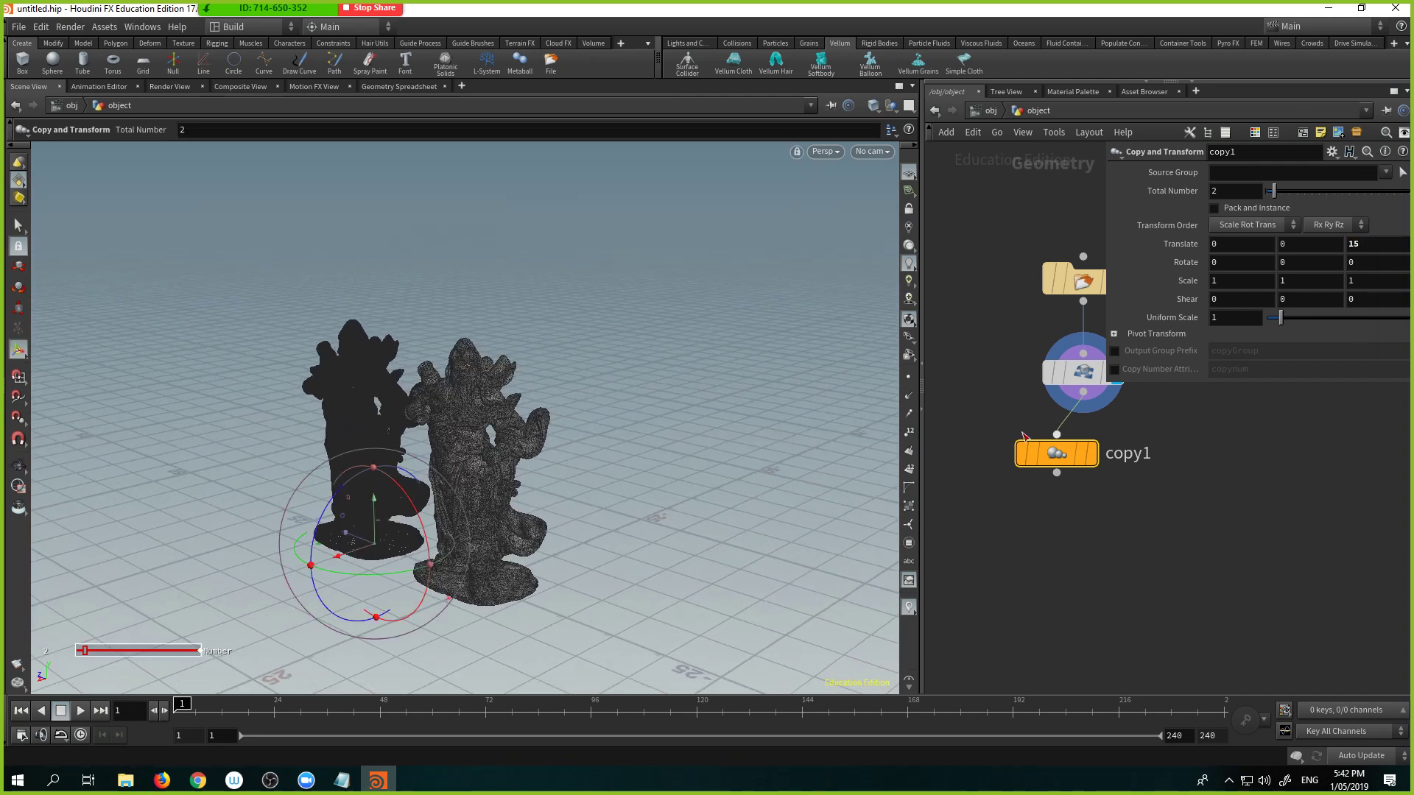
middle_click(1059, 460)
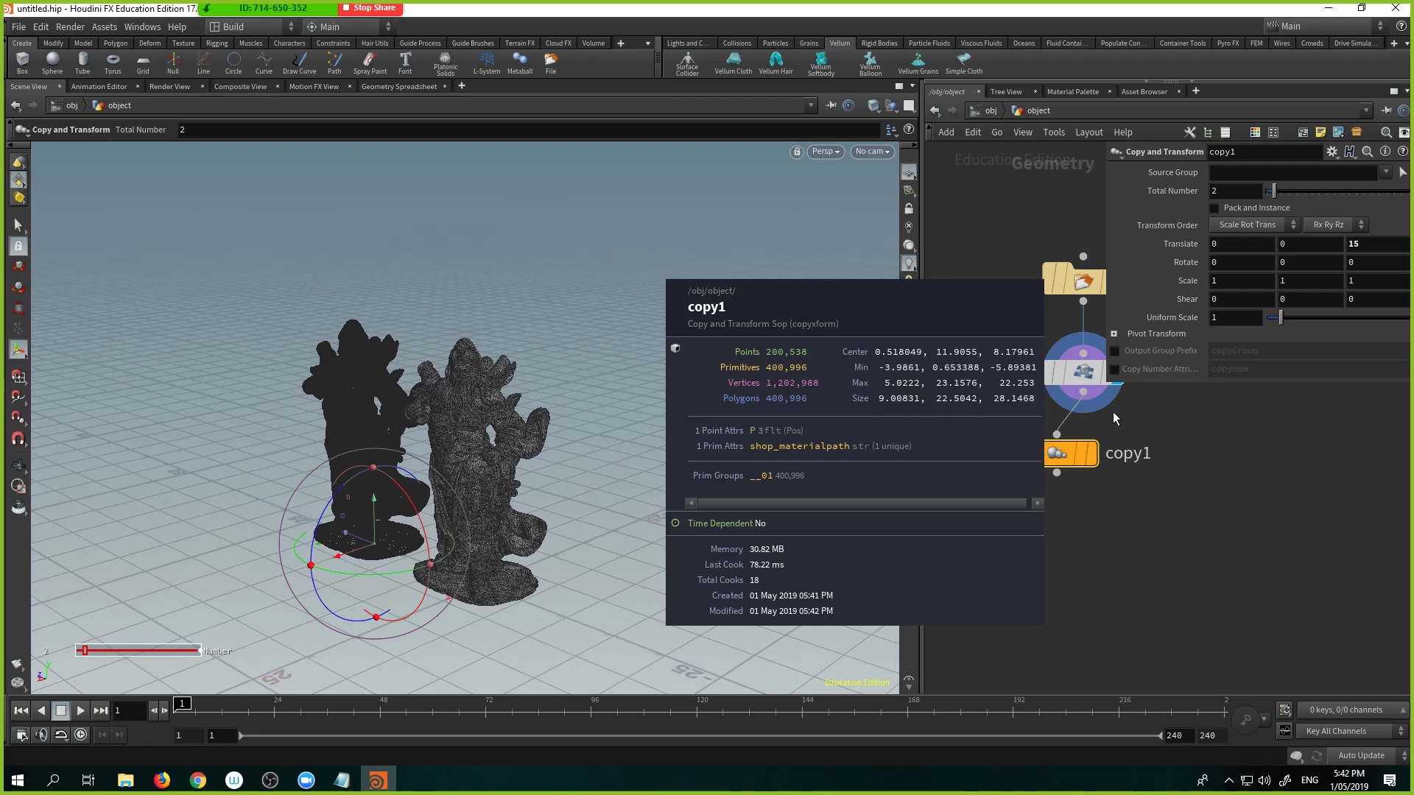
Step: Set copy1's Total Number to 100, view the row of statues and inspect the node's memory use
click(1250, 191)
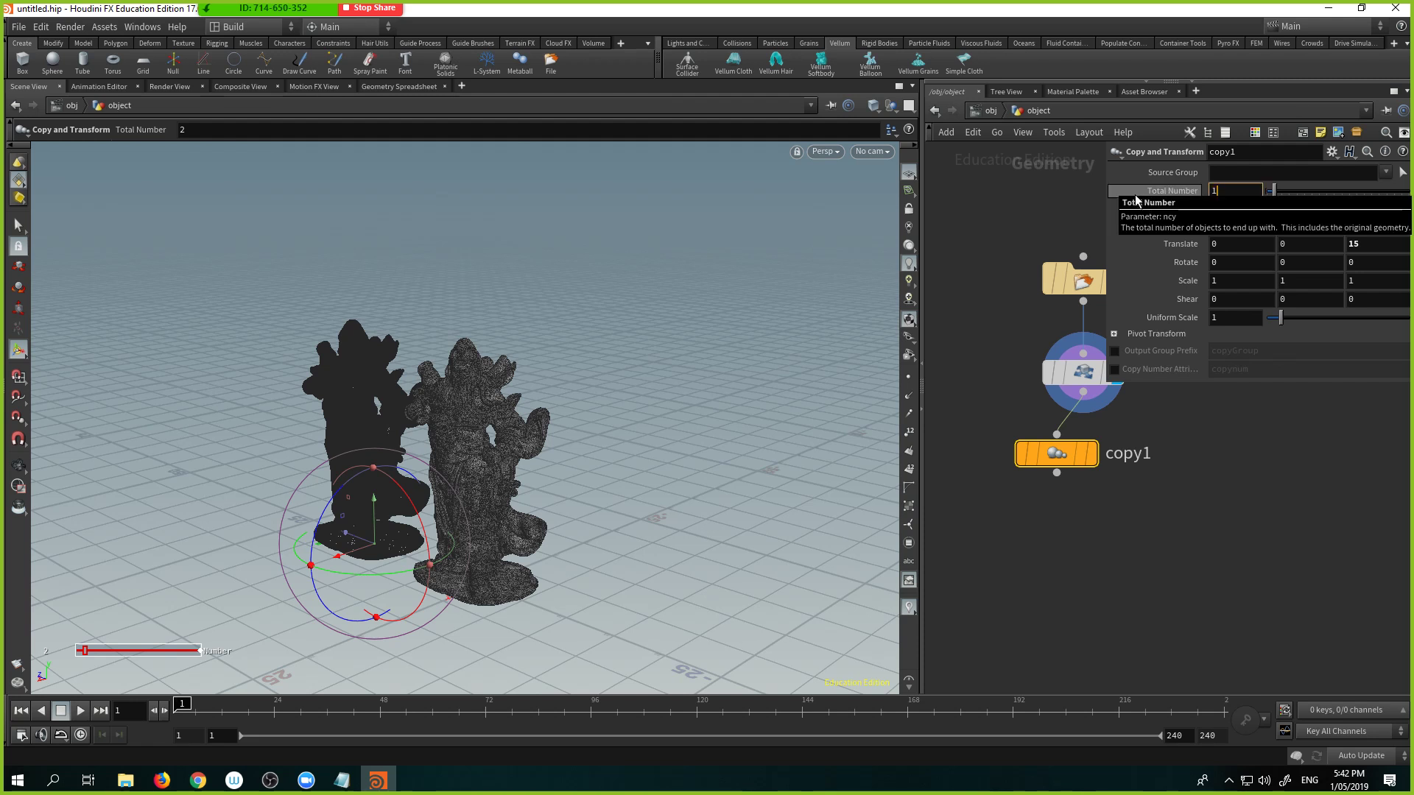
text(100)
key(Return)
key(Escape)
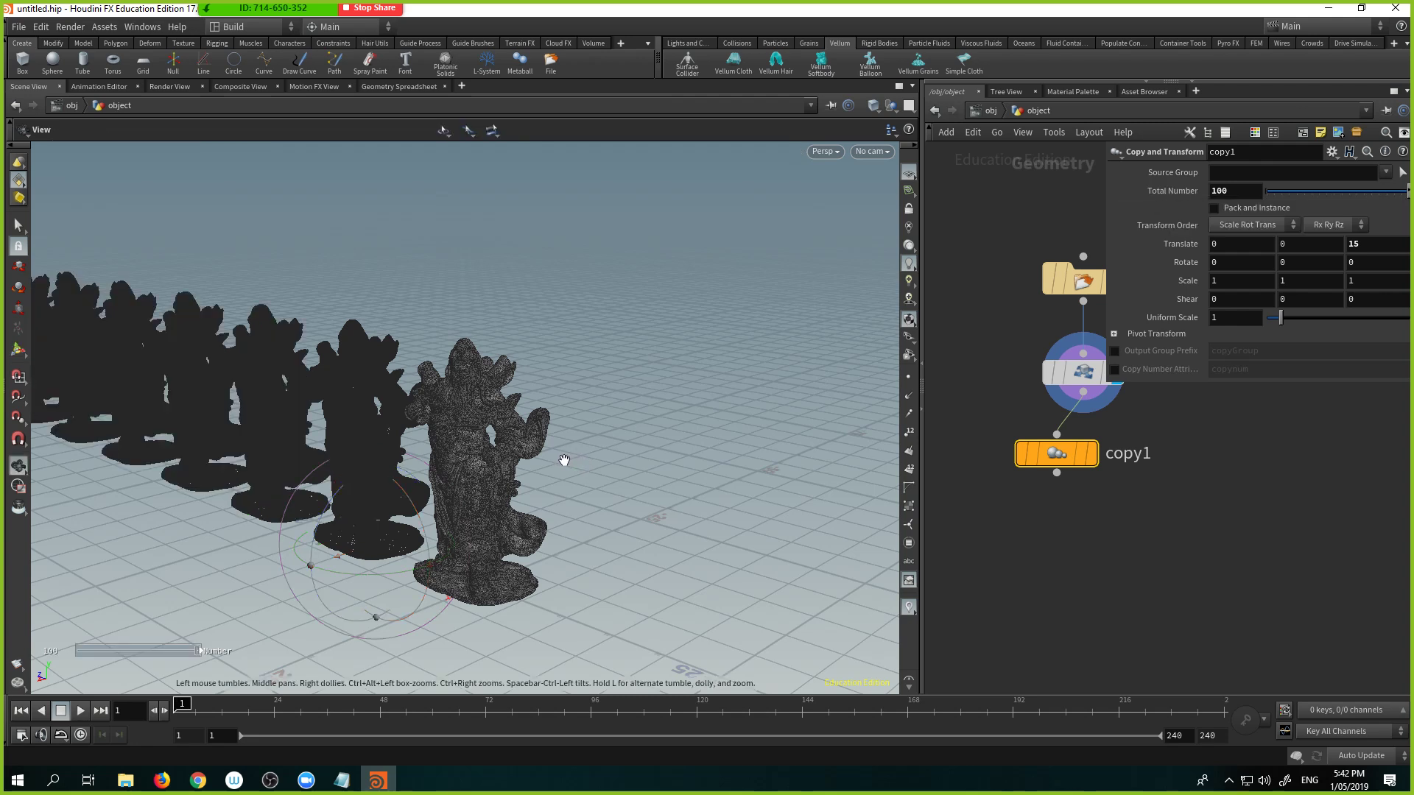
drag(581, 461, 501, 441)
key(Return)
middle_click(1055, 460)
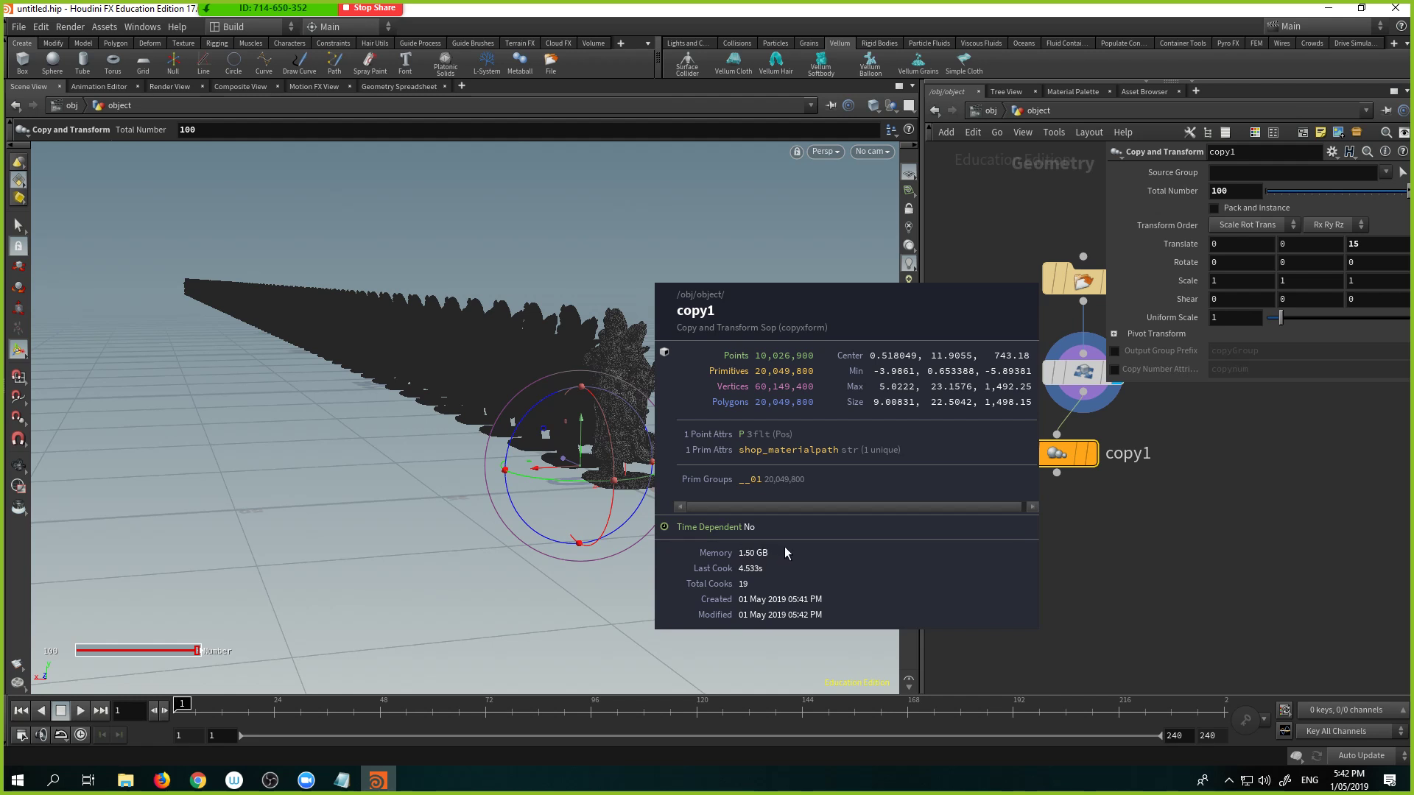
Step: Delete the copy1 node and move file1 farther above transform1 in the network
middle_drag(1218, 468, 1213, 525)
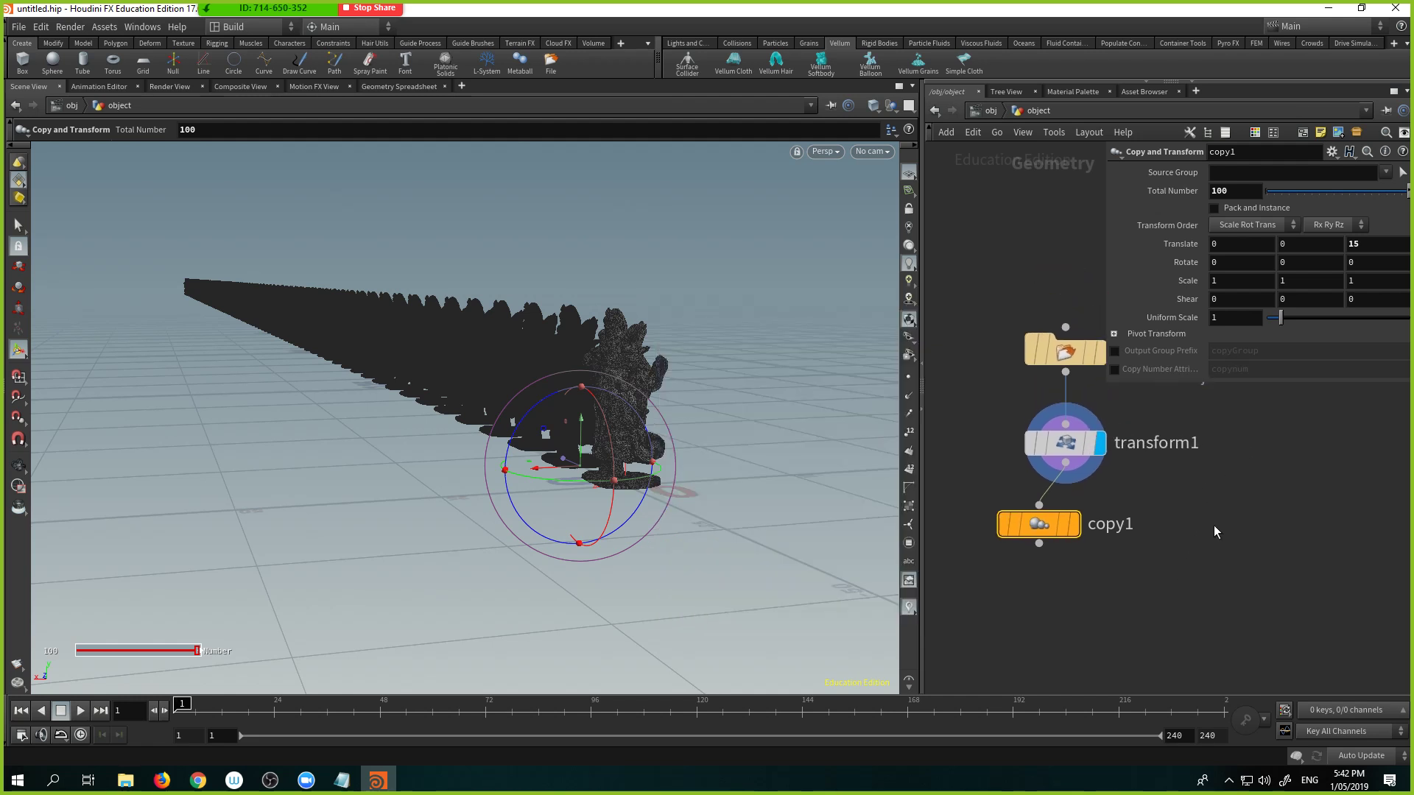
key(p)
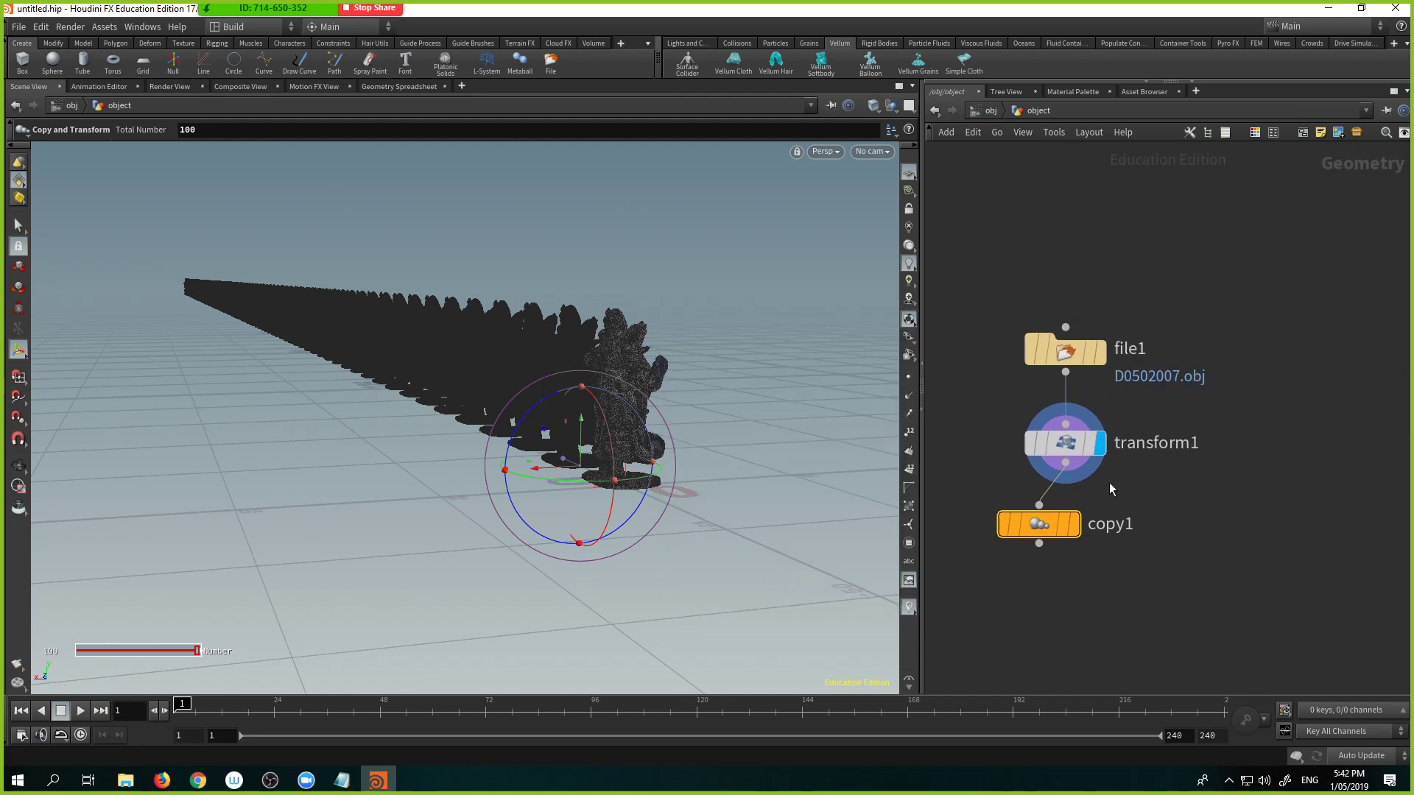
mouse_move(1045, 529)
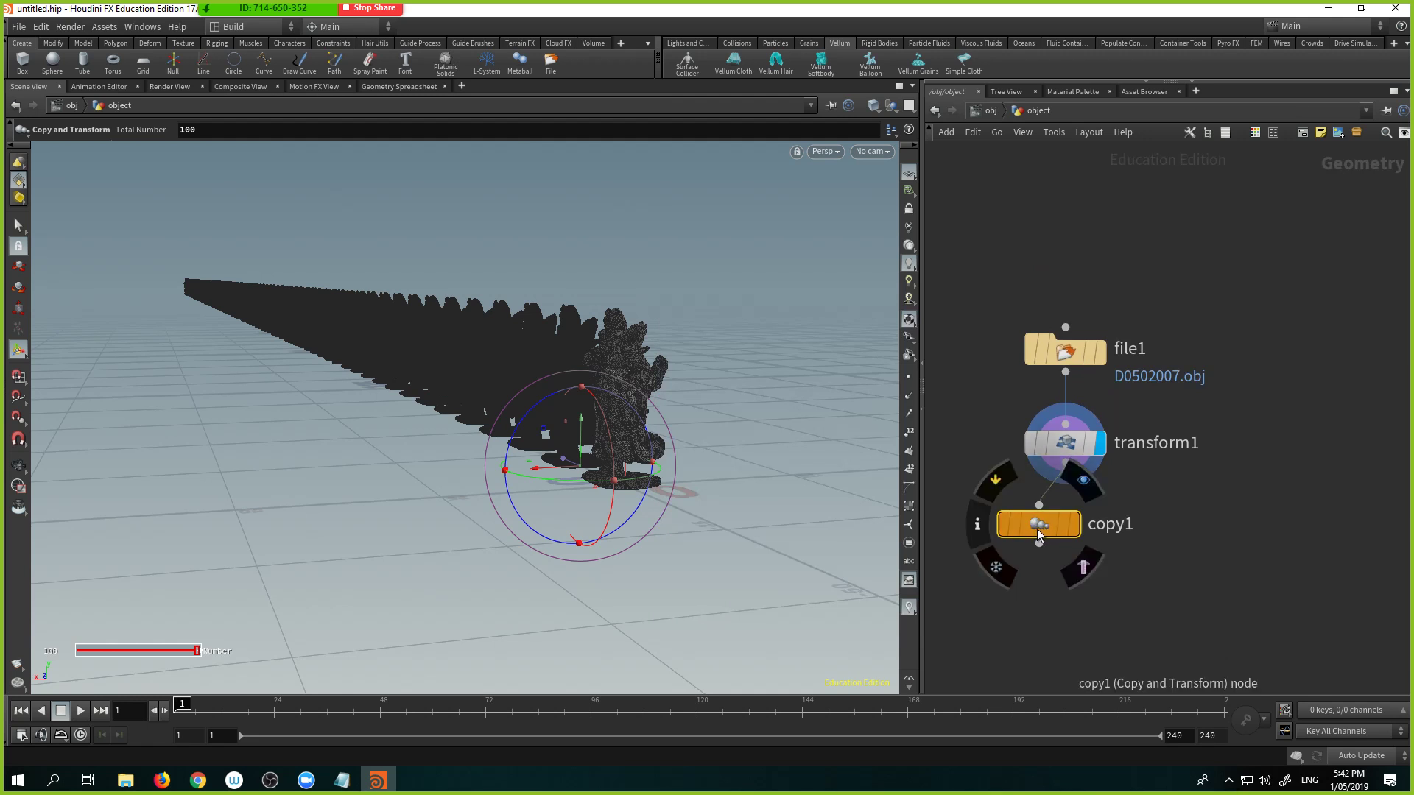
key(Delete)
mouse_move(1072, 356)
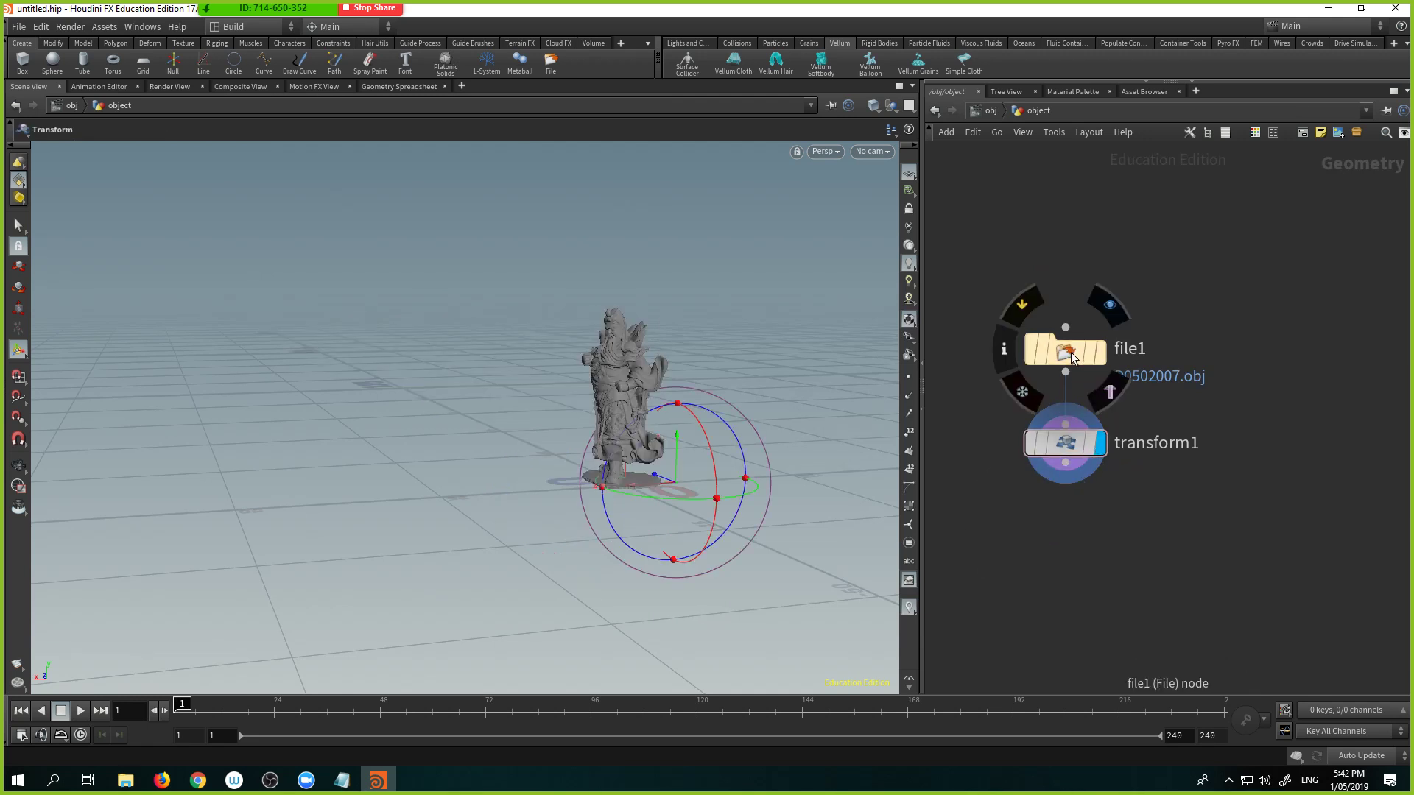
drag(1071, 352, 1070, 289)
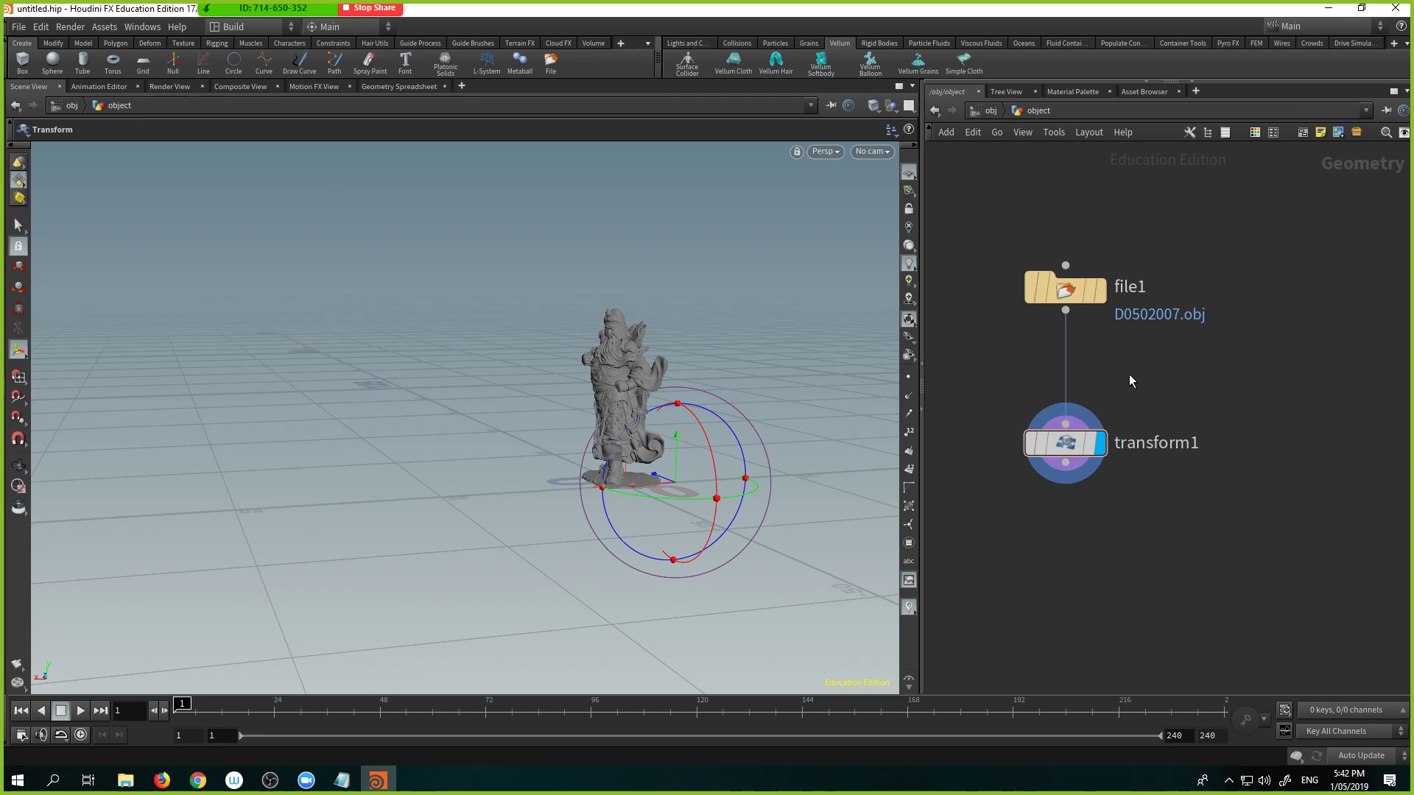
key(Tab)
text(pa)
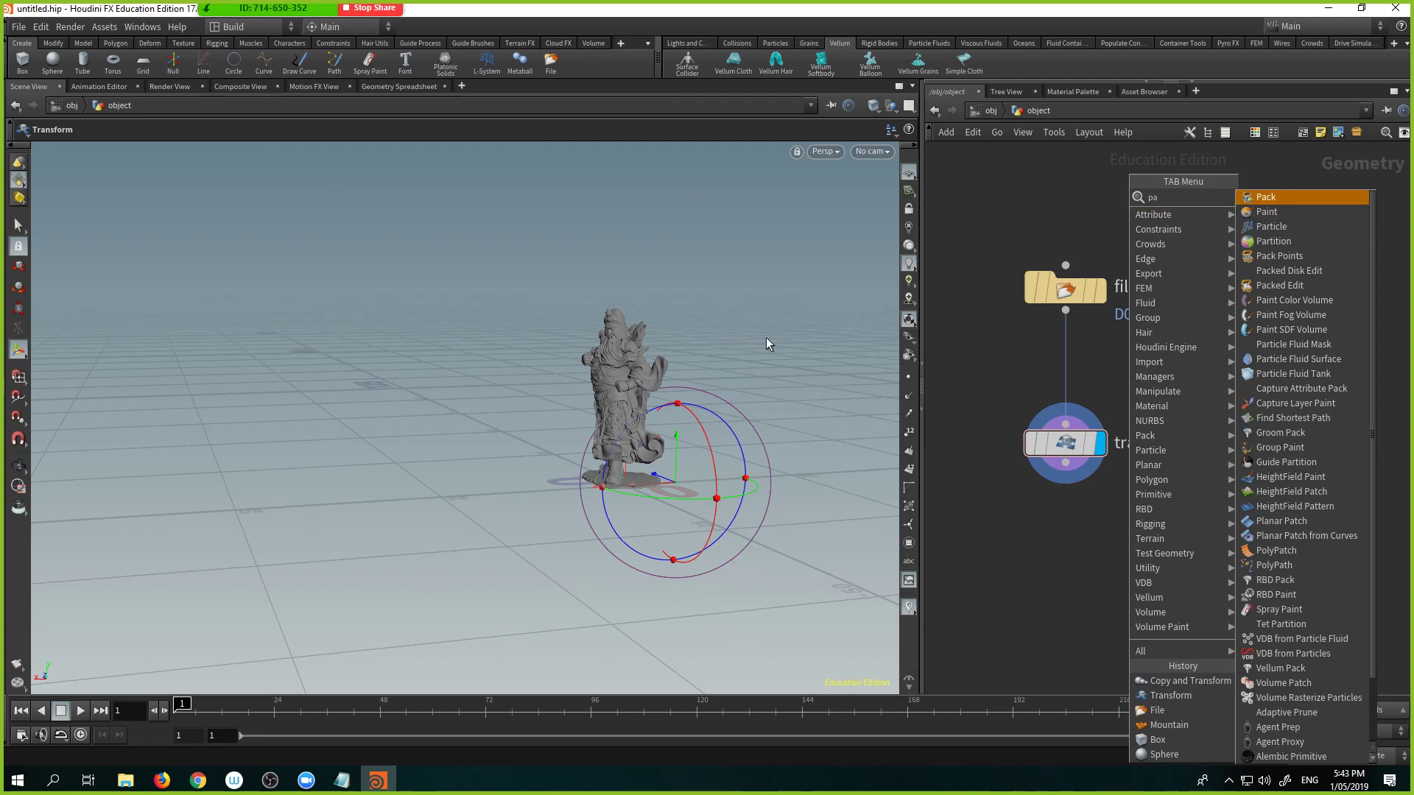
key(Escape)
Step: Move transform1 closer beneath file1 in the network and view the statue from nearer
drag(766, 343, 847, 354)
drag(1081, 447, 1086, 386)
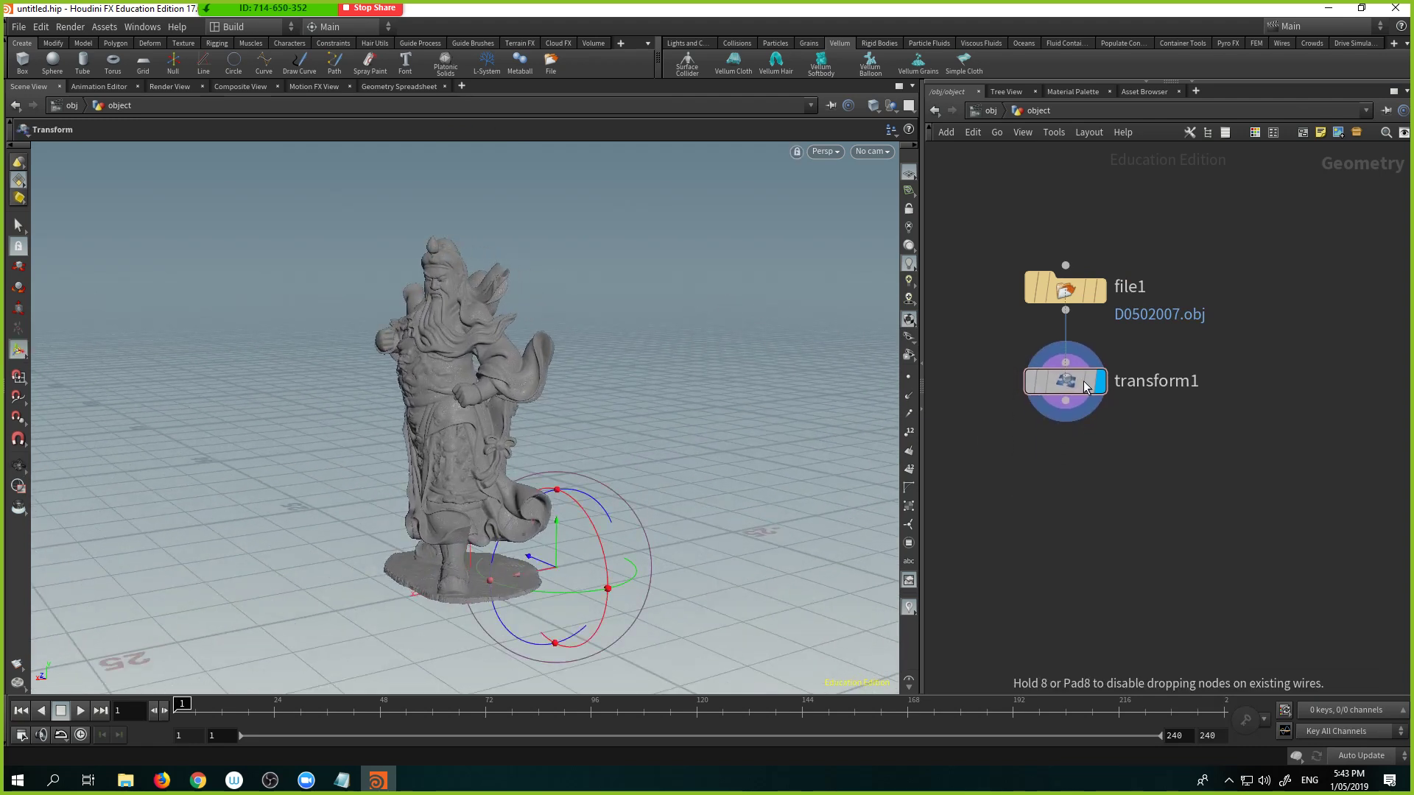
drag(427, 429, 316, 338)
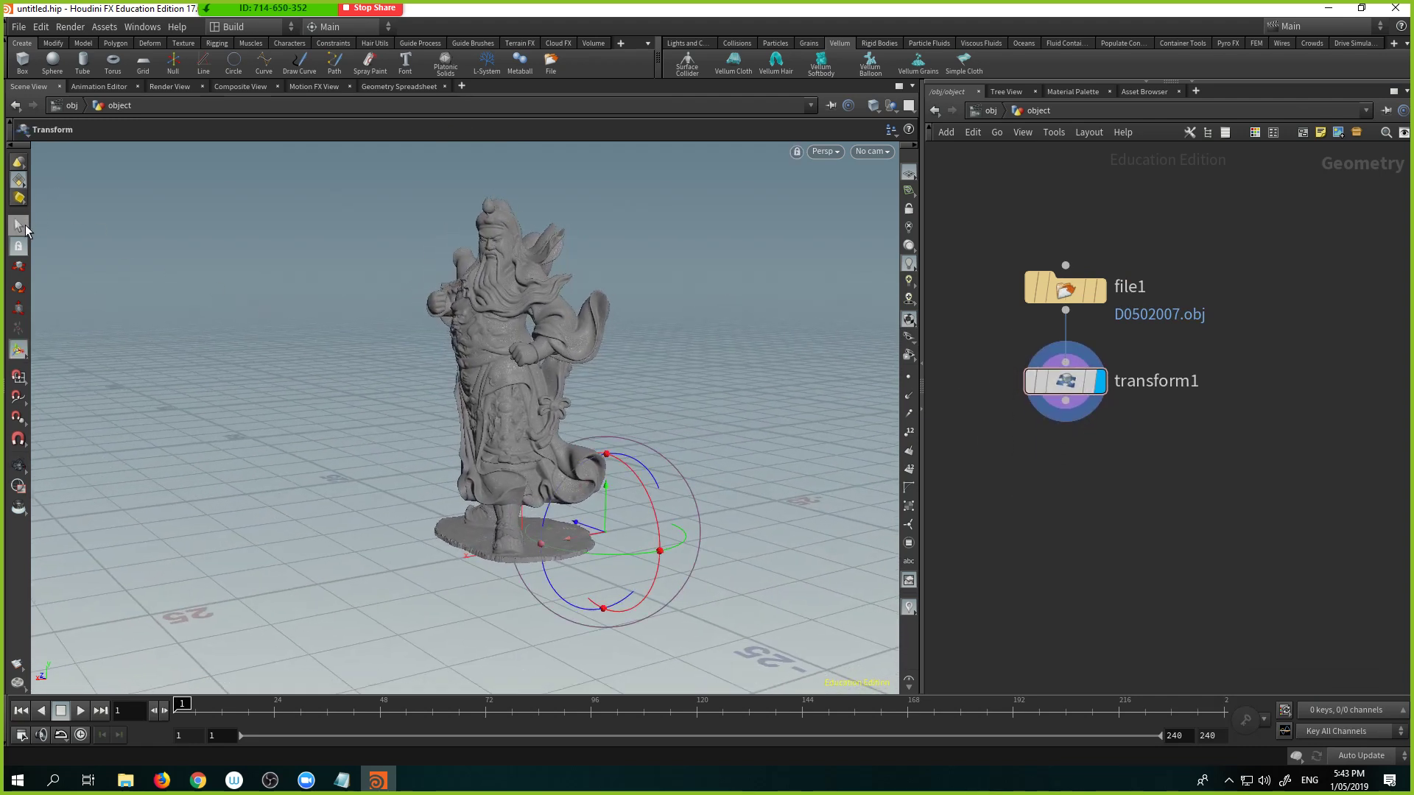
drag(221, 272, 508, 318)
Step: Select small patches of faces behind the statue's head and on its shoulder with the Select tool
click(19, 225)
drag(441, 209, 501, 226)
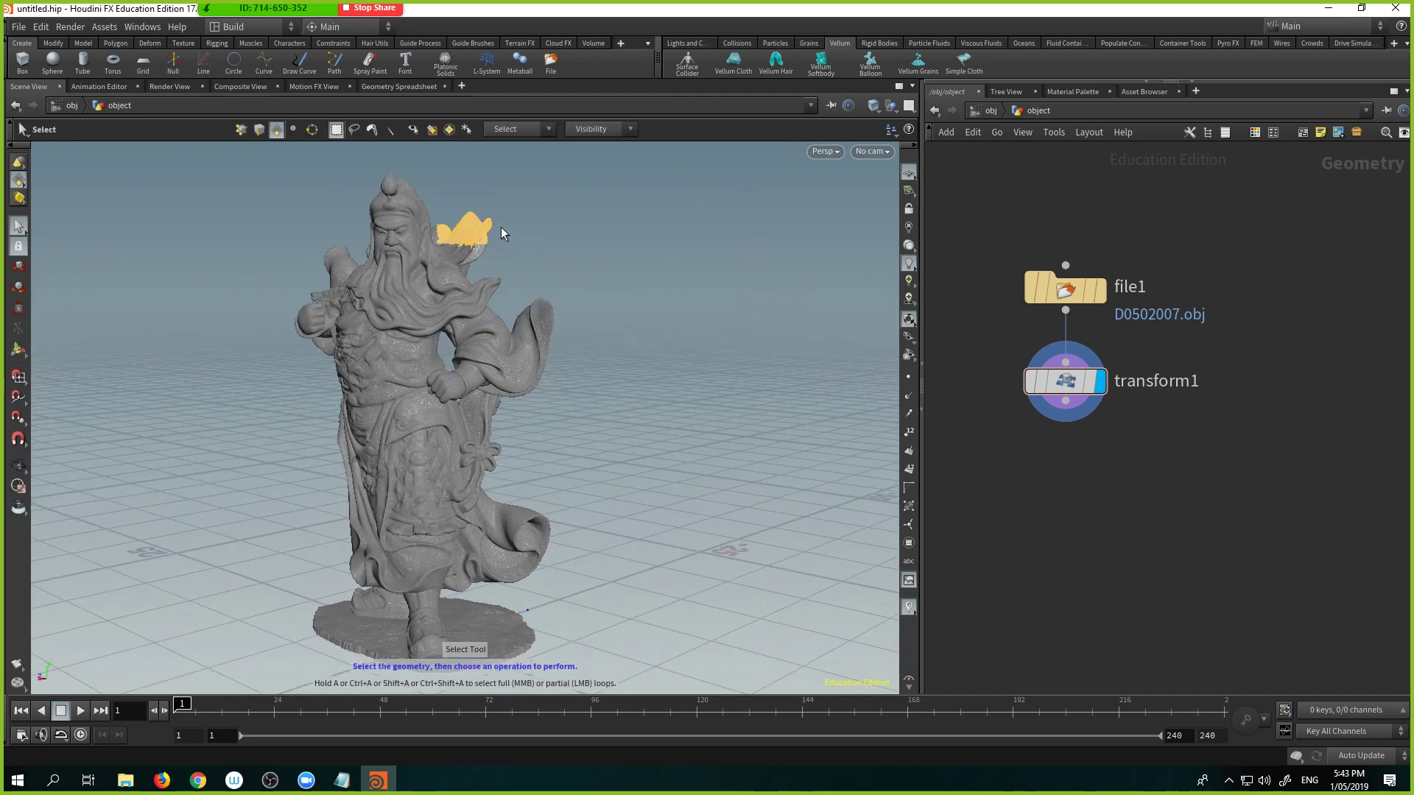
drag(488, 290, 428, 324)
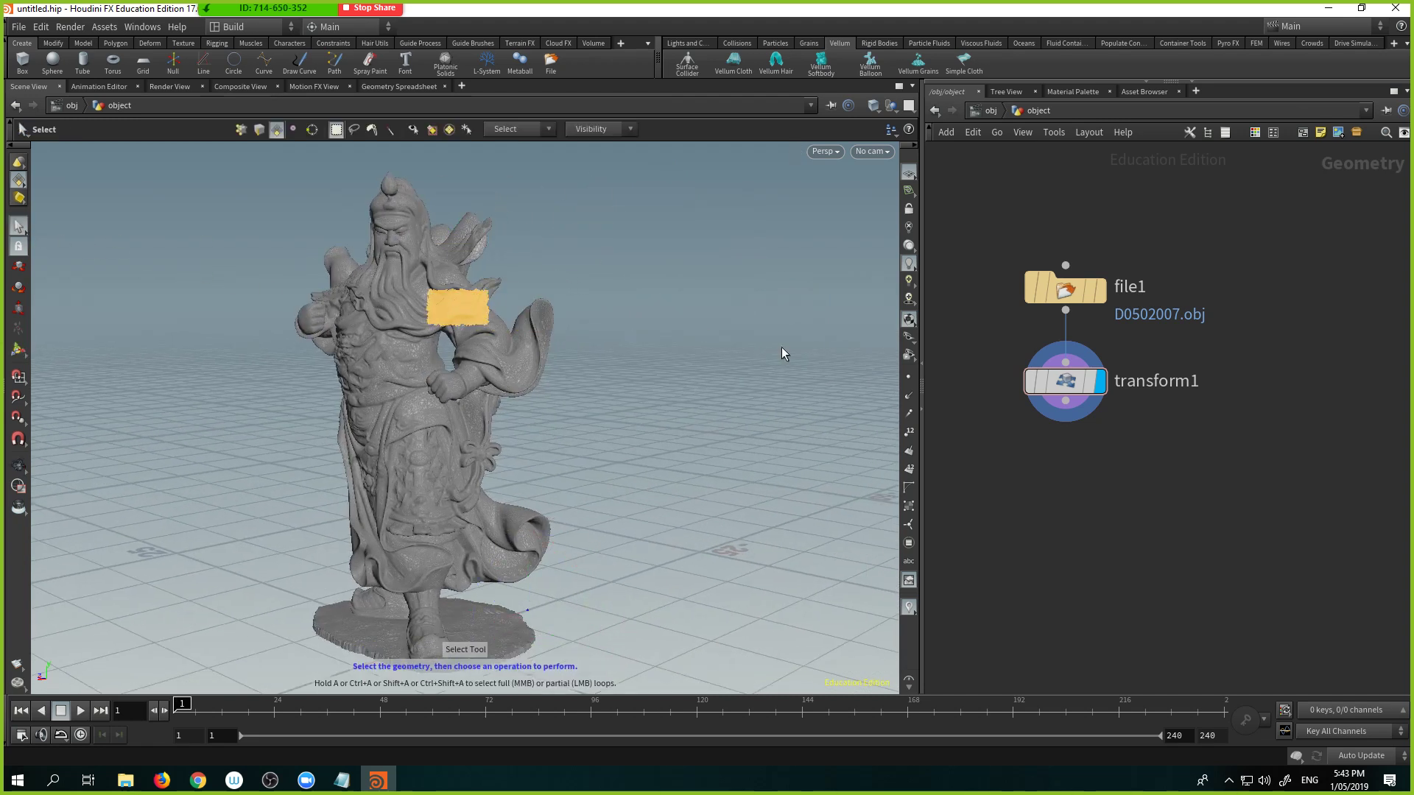
Step: Display the statue's points, select patches on the sleeve and the torso, and hide the points again
click(909, 377)
drag(601, 309, 510, 372)
scroll(820, 341, up, 5)
scroll(496, 357, down, 3)
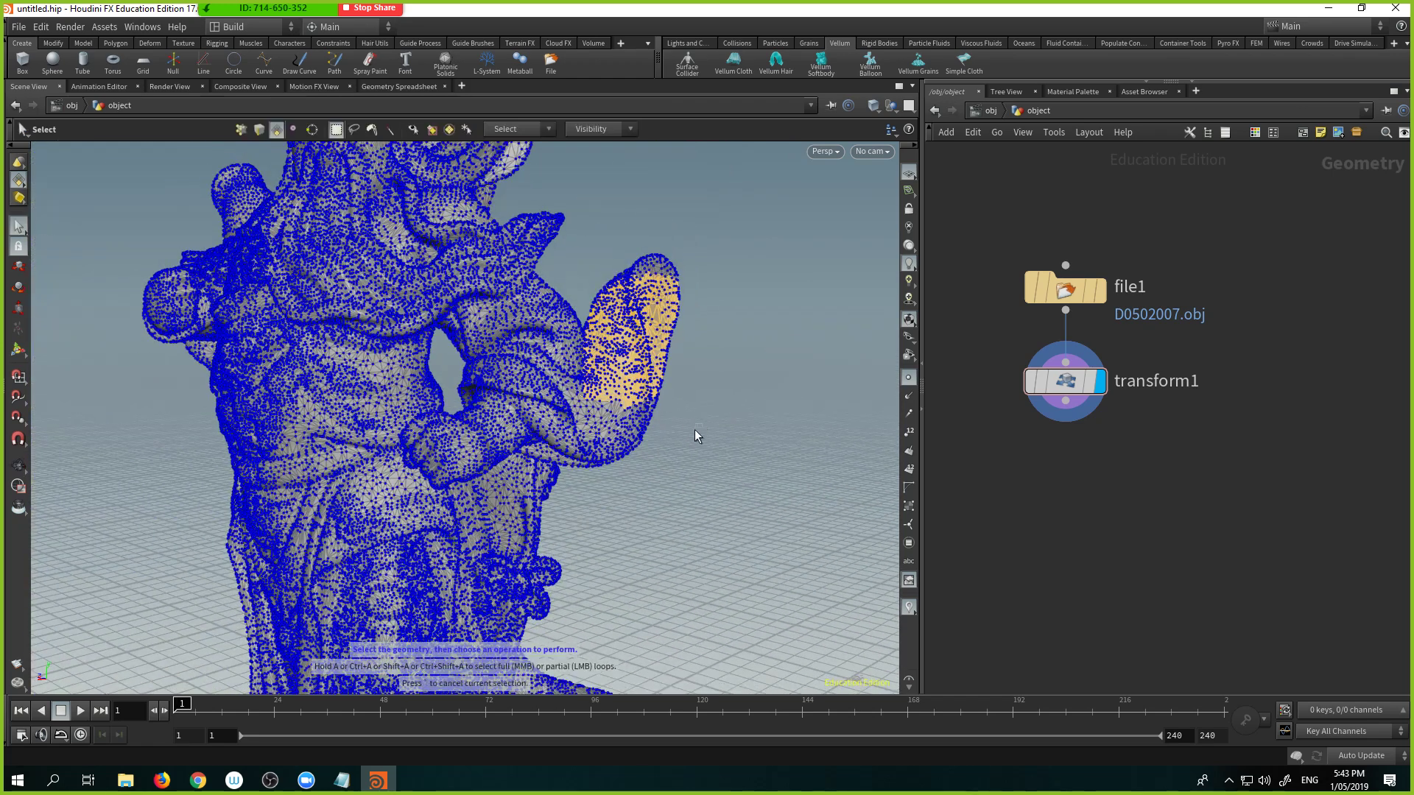
key(ctrl+z)
key(ctrl+z)
key(ctrl+z)
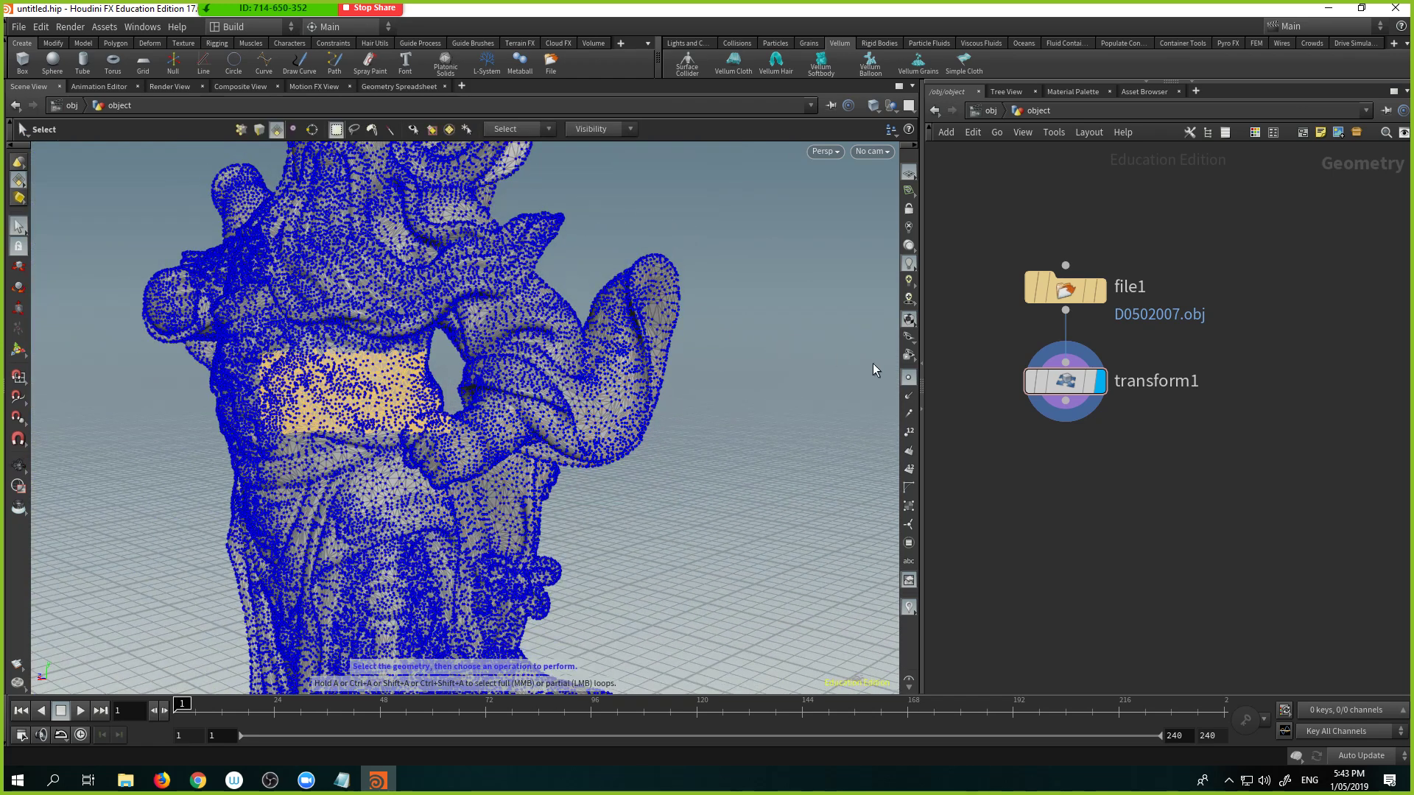
click(909, 377)
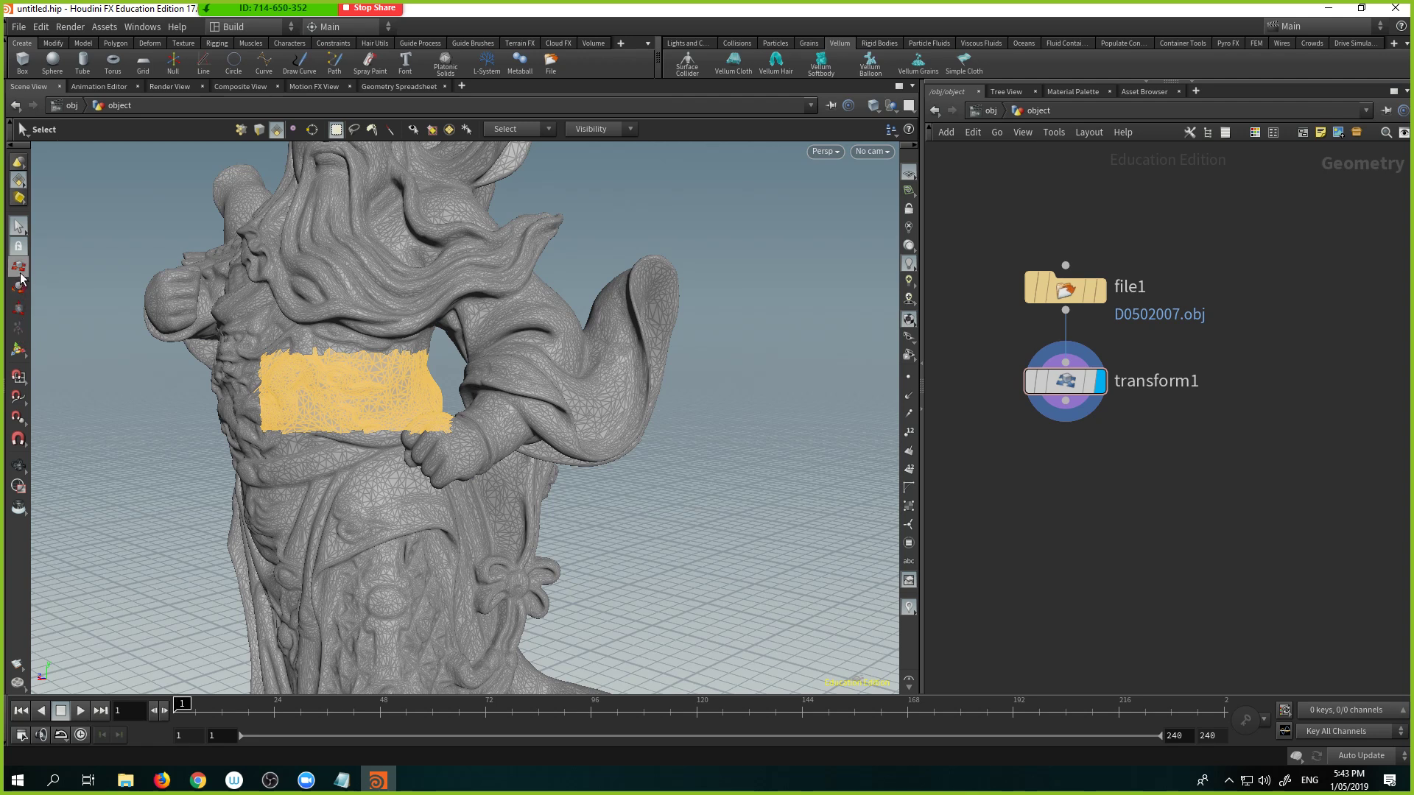
Step: Try a transform edit on the selected torso patch and delete the resulting edit1 node
key(t)
click(21, 345)
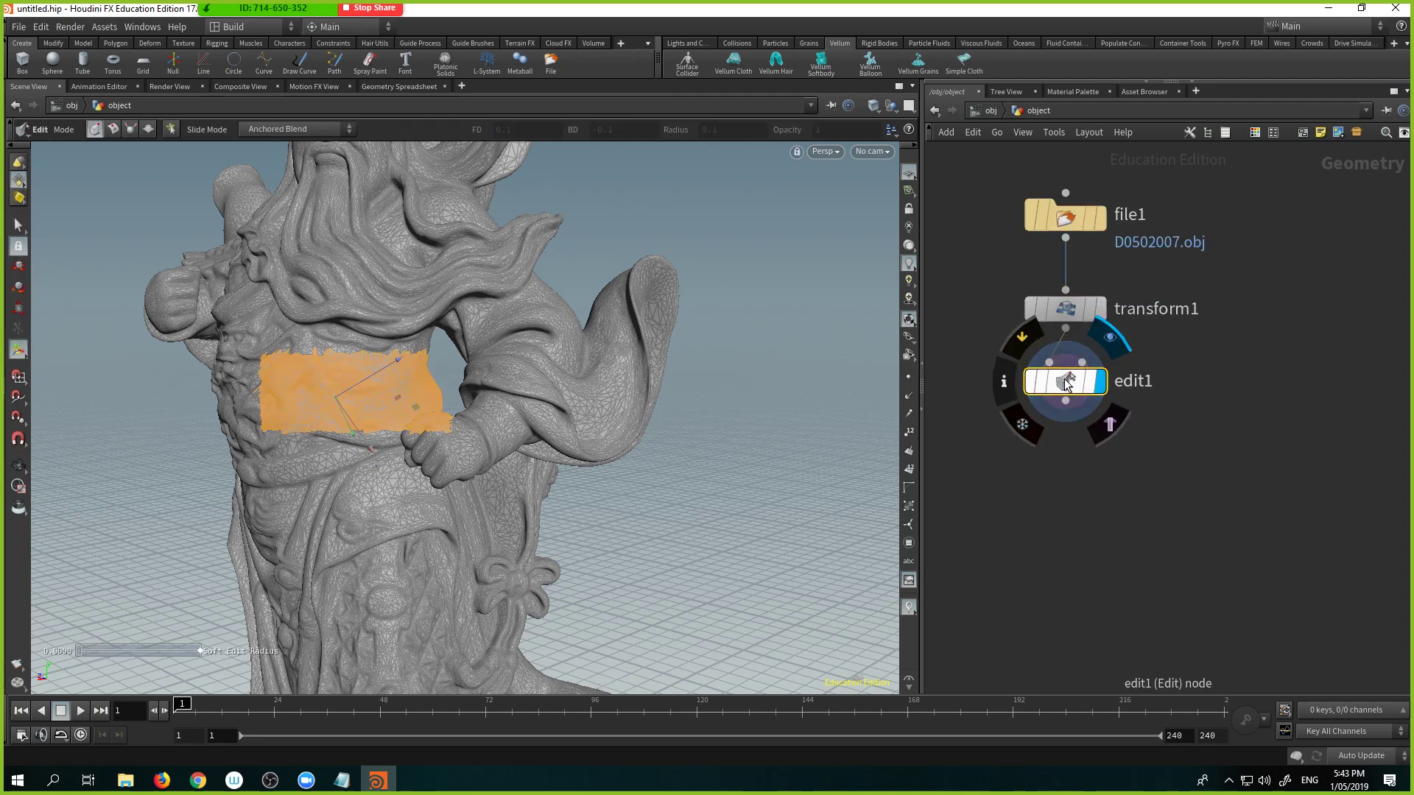
key(Delete)
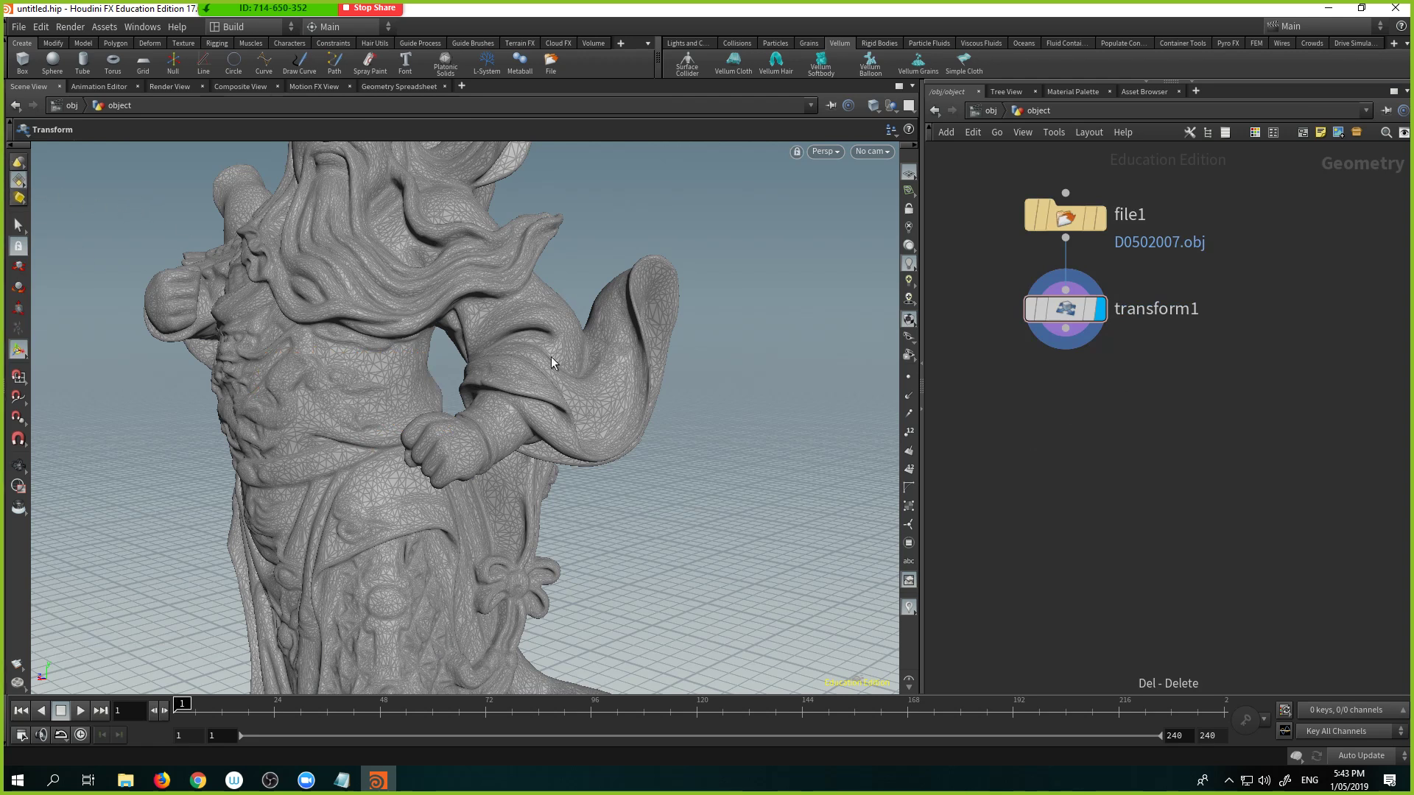
Step: Add a Pack node below transform1, connected to its output
mouse_move(1058, 335)
drag(1063, 331, 1066, 377)
key(Tab)
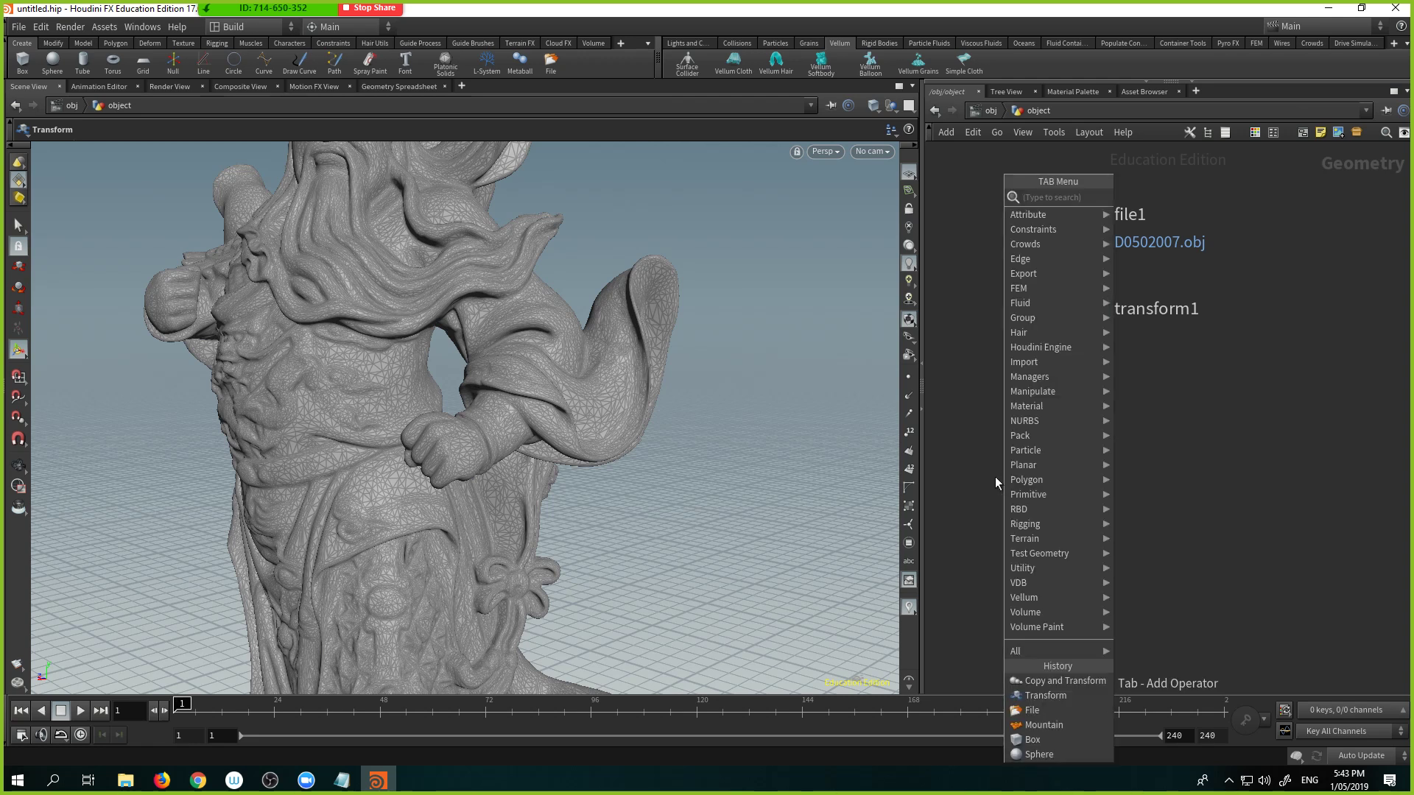
text(pc)
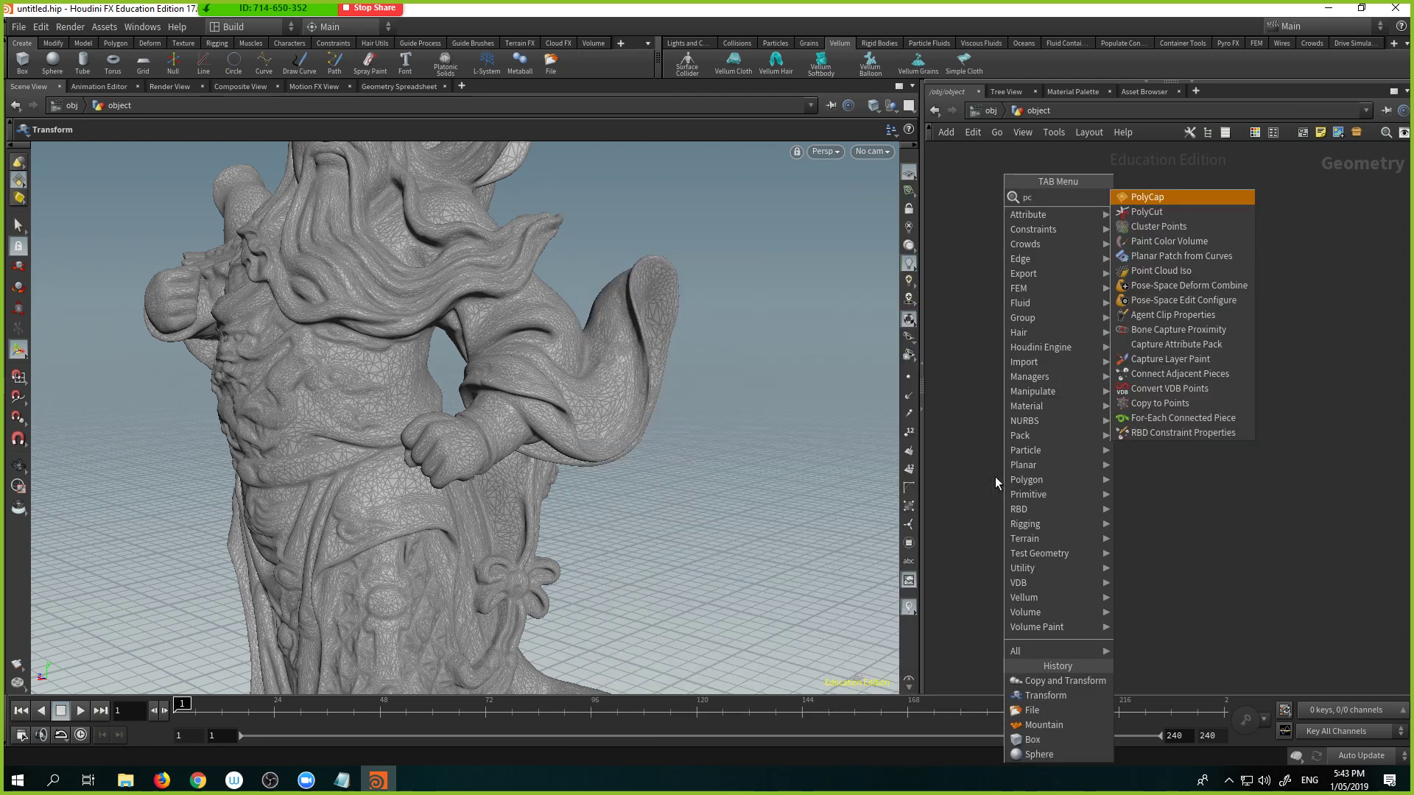
key(BackSpace)
text(ack)
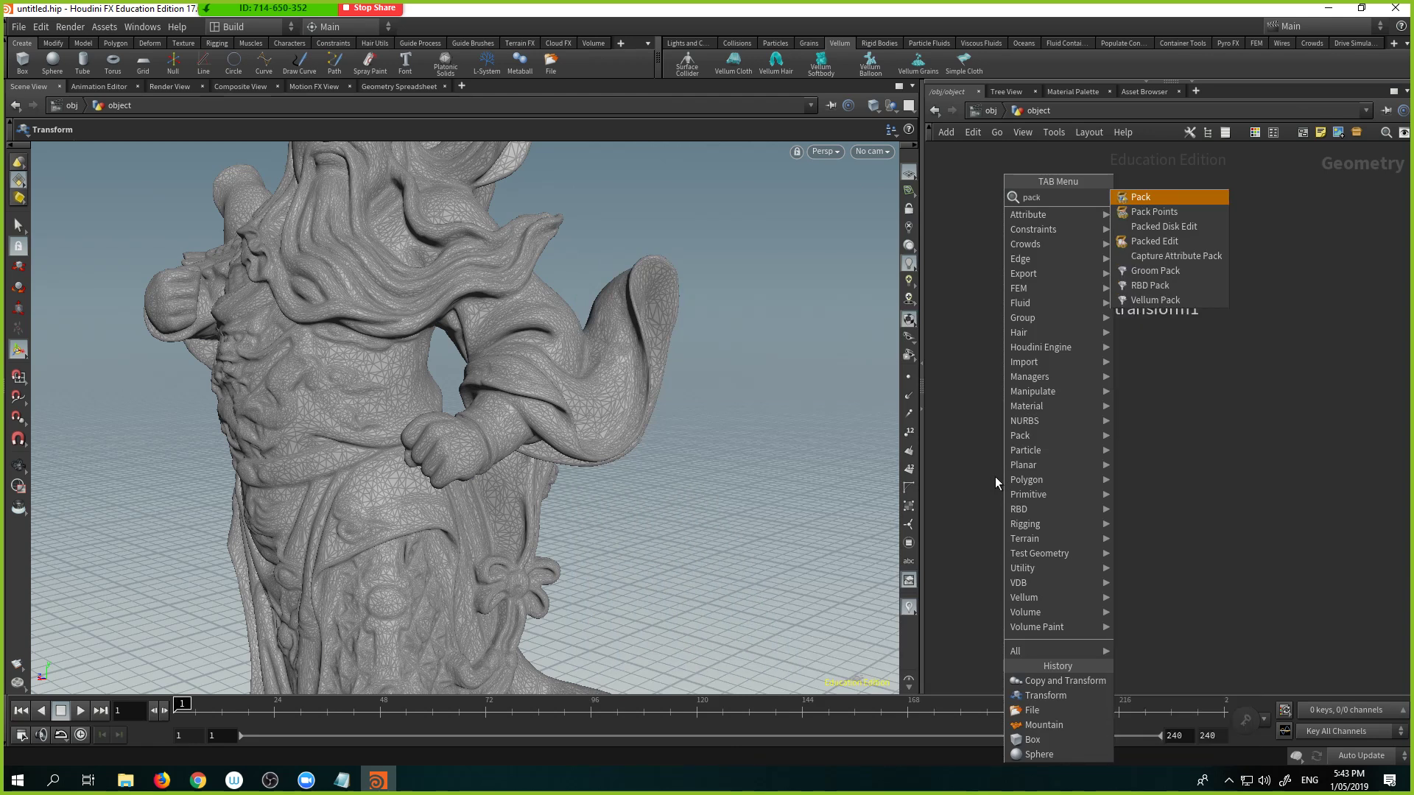
key(Return)
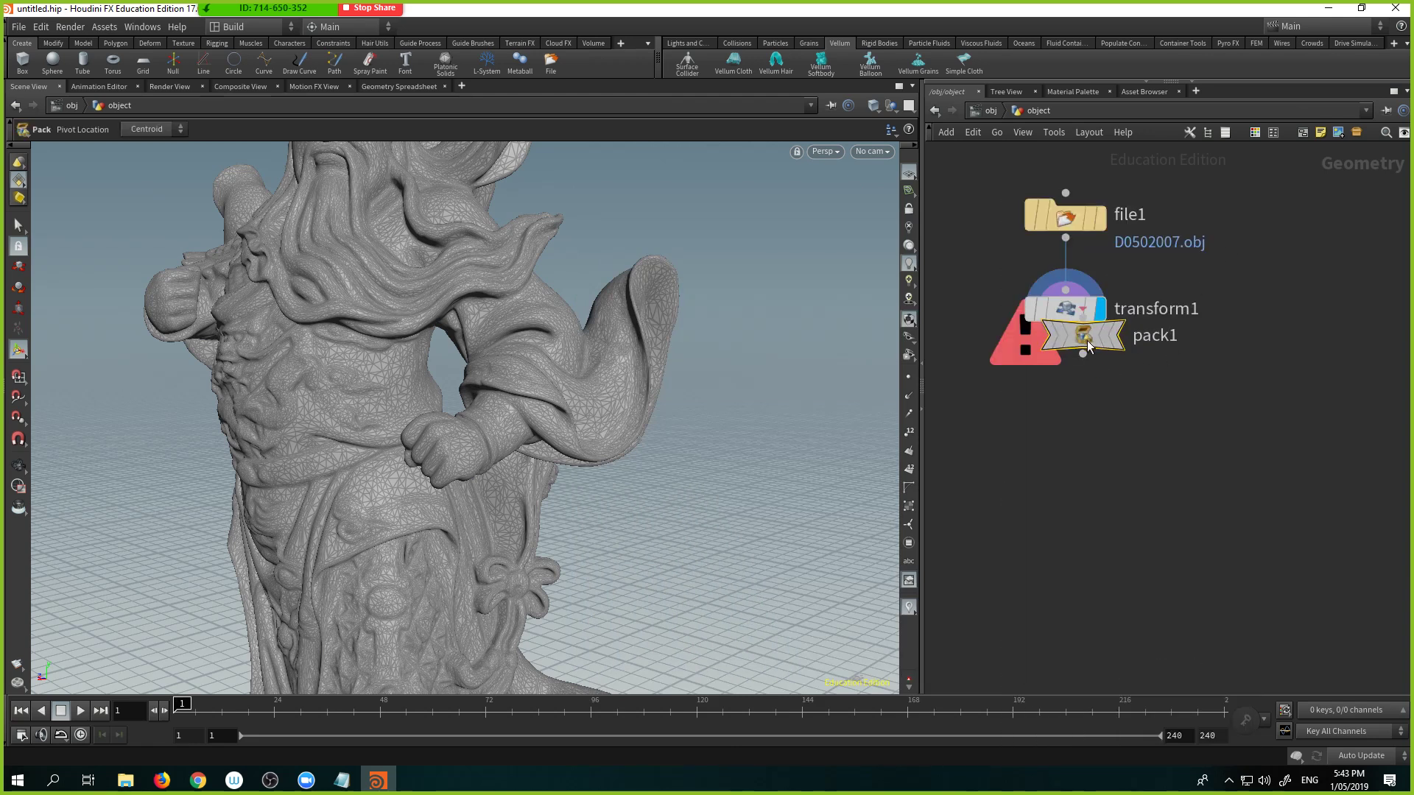
click(1082, 403)
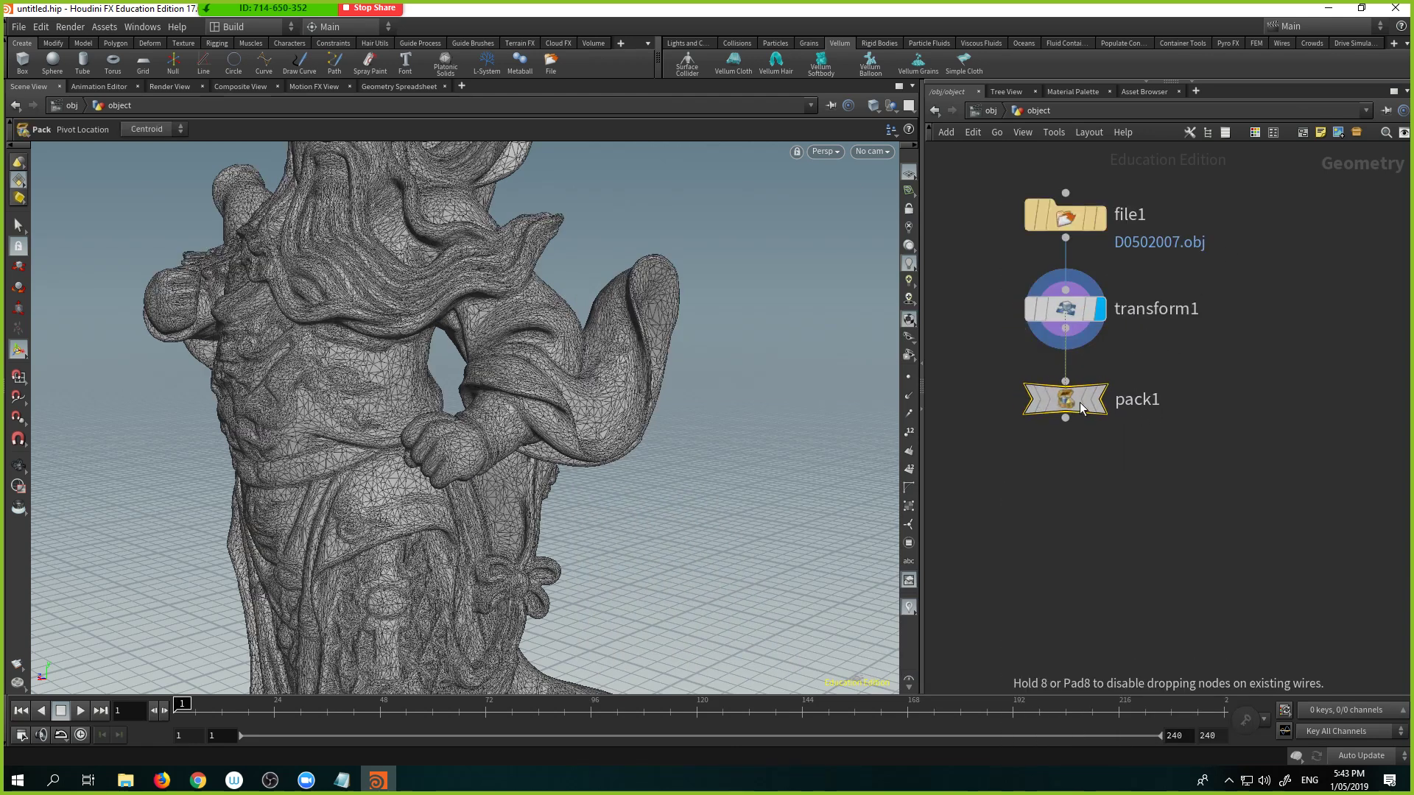
Step: Inspect pack1's geometry and memory information and view the whole statue
mouse_move(1068, 403)
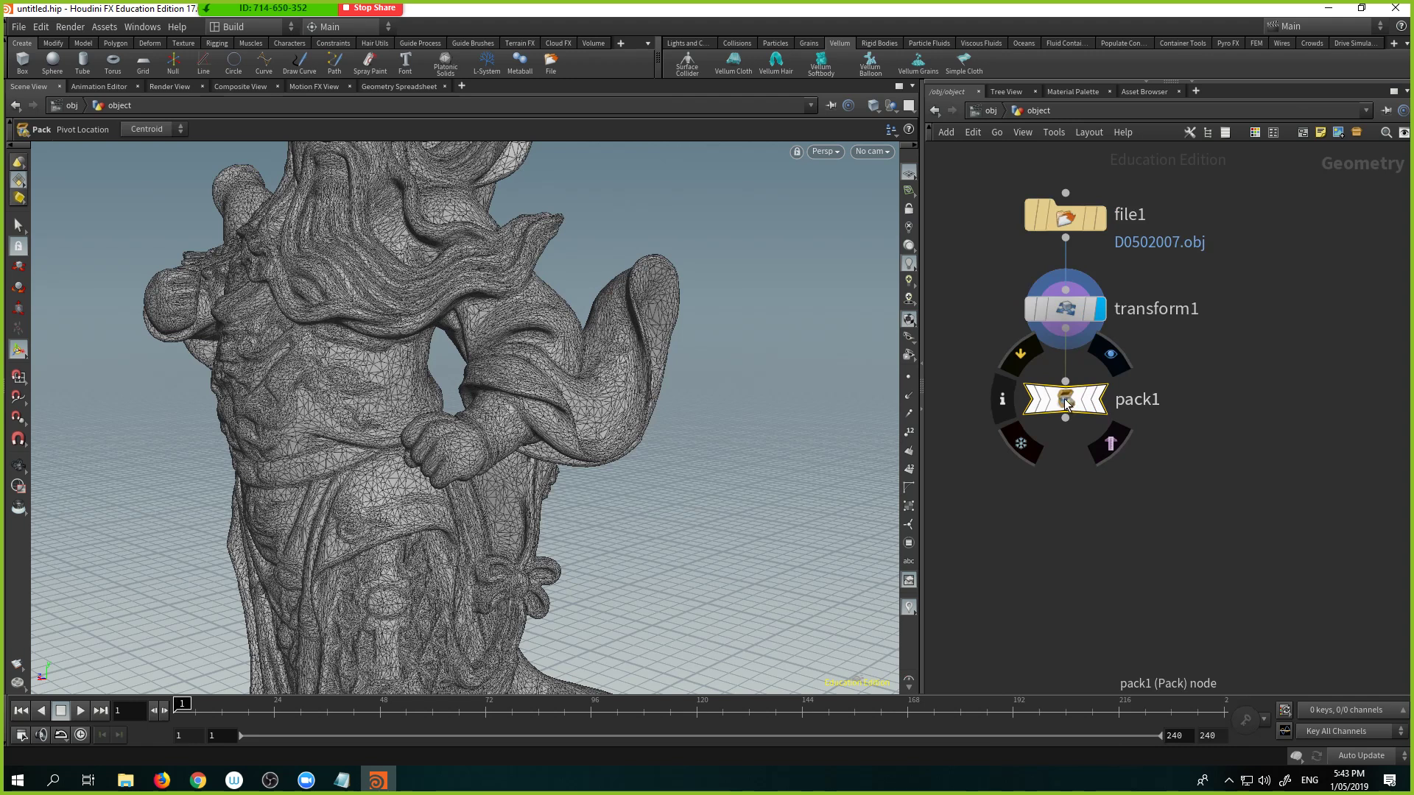
middle_click(1066, 404)
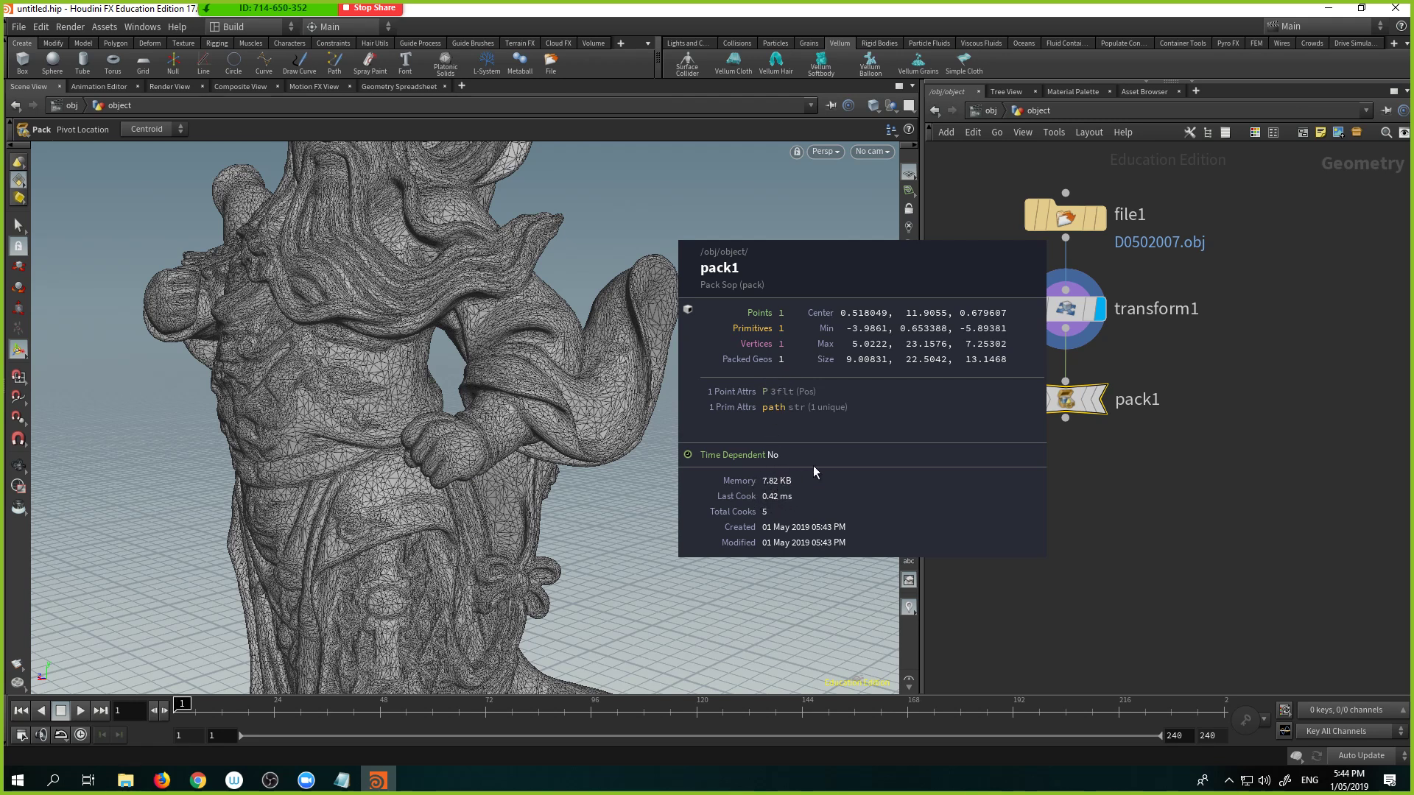
scroll(1116, 469, down, 3)
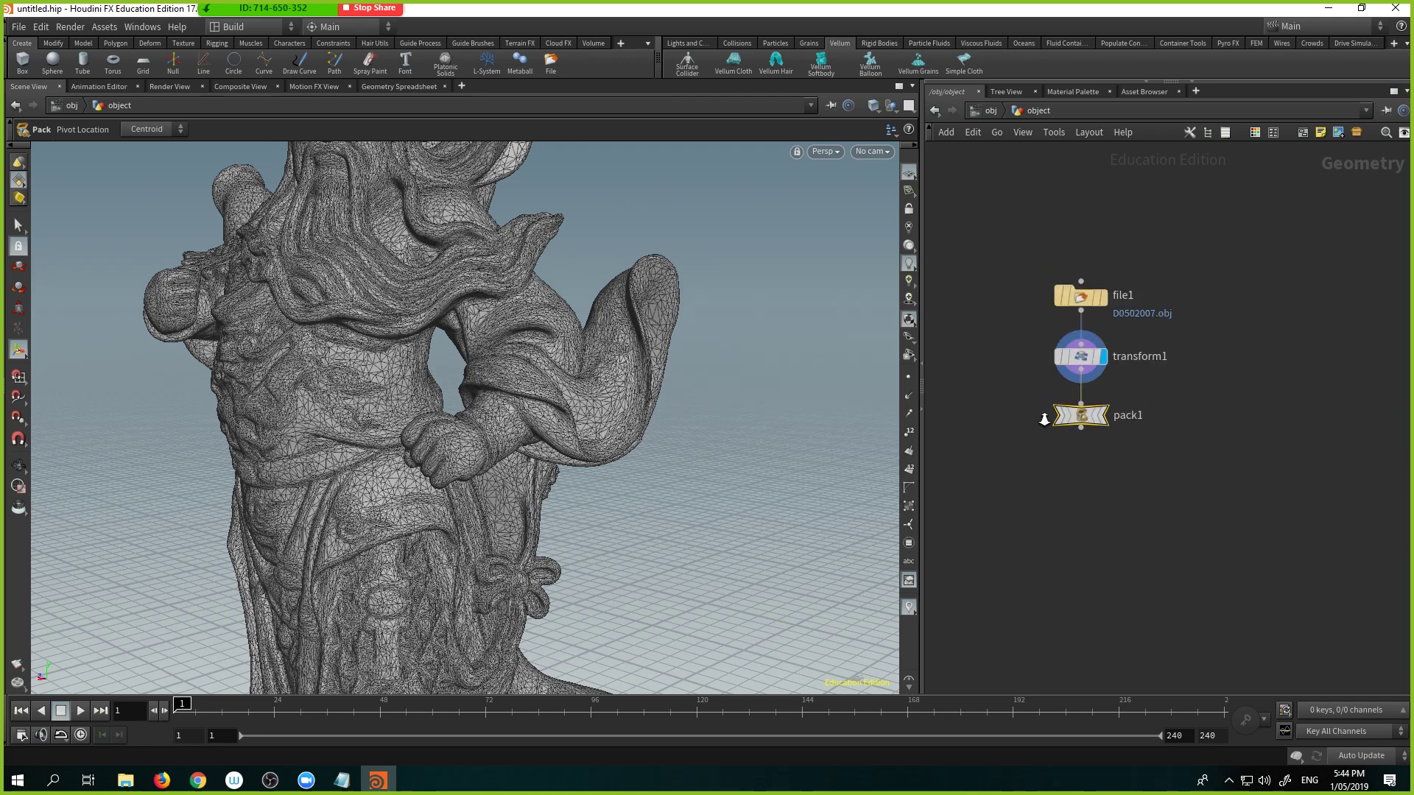
alt+drag(655, 418, 634, 501)
alt+middle_drag(635, 500, 641, 391)
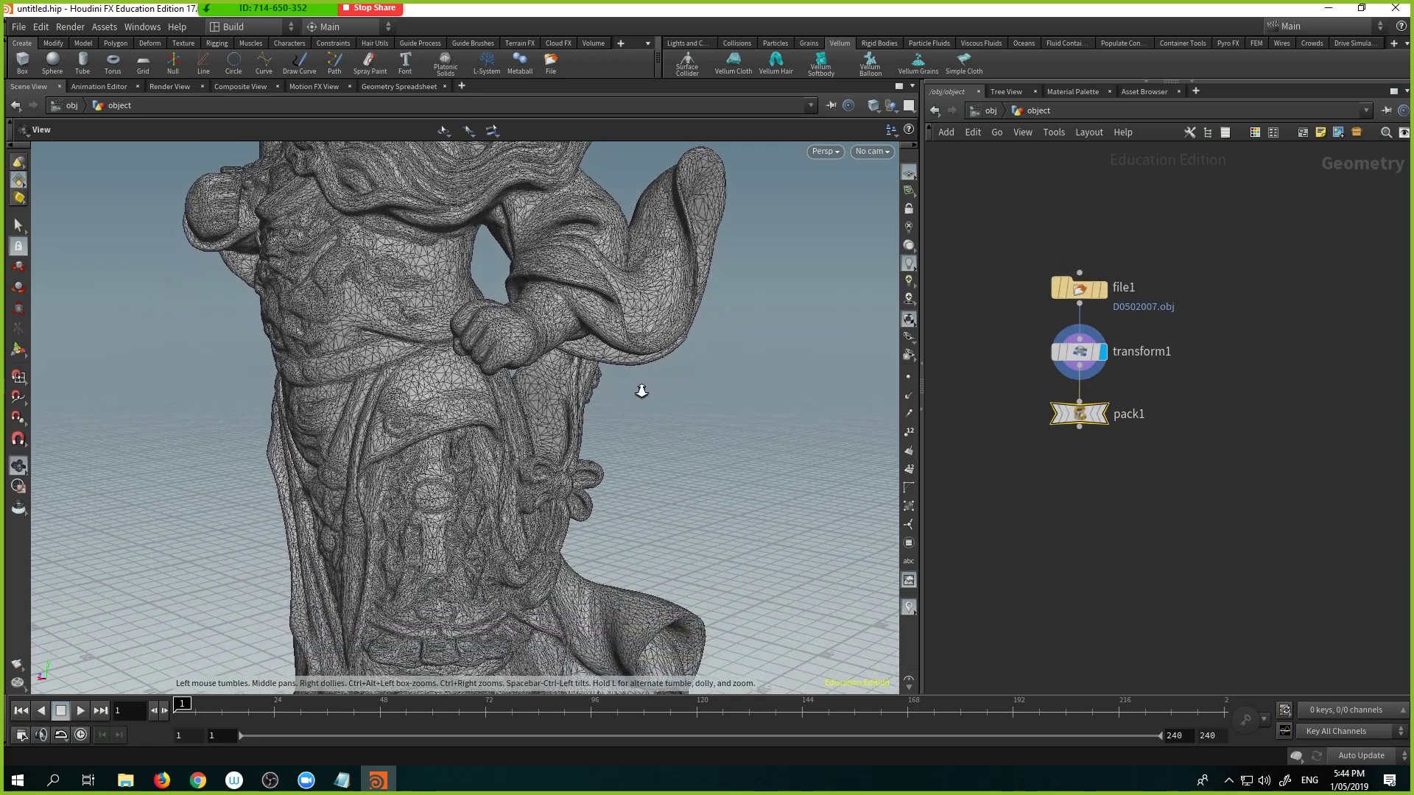
alt+right_drag(641, 391, 505, 394)
alt+drag(505, 395, 564, 441)
key(Return)
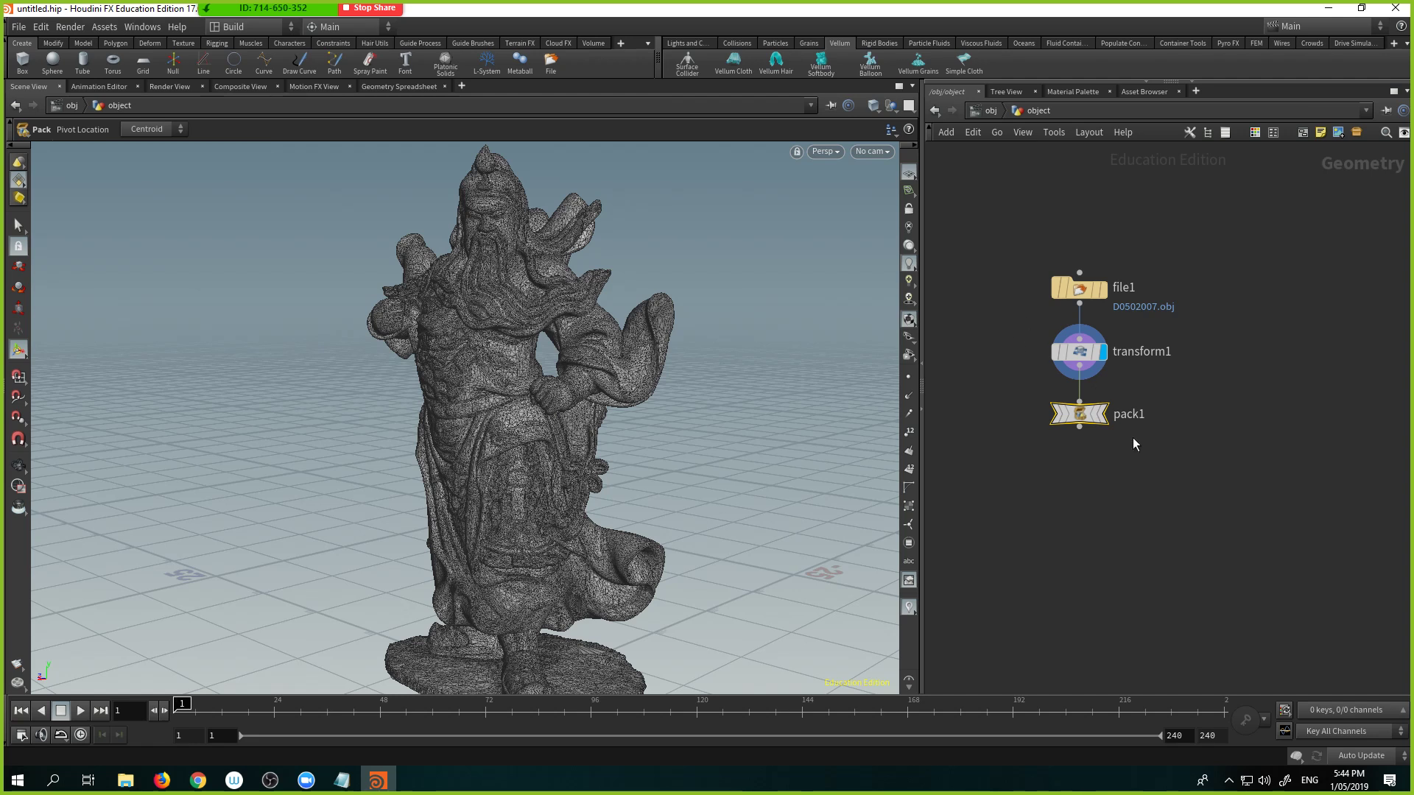
Step: Add a Copy and Transform node connected to pack1's output and display its result
click(1079, 426)
click(1030, 485)
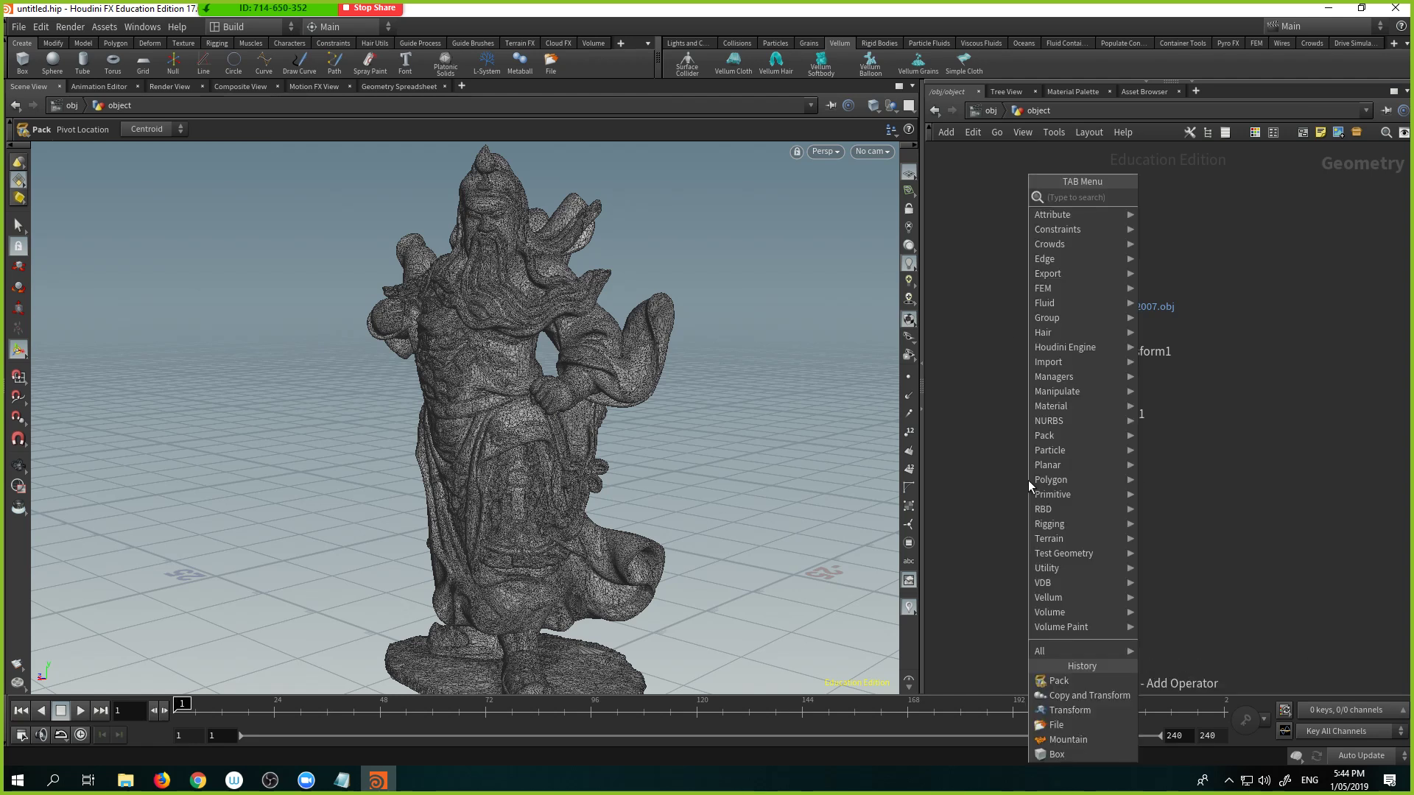
text(cop)
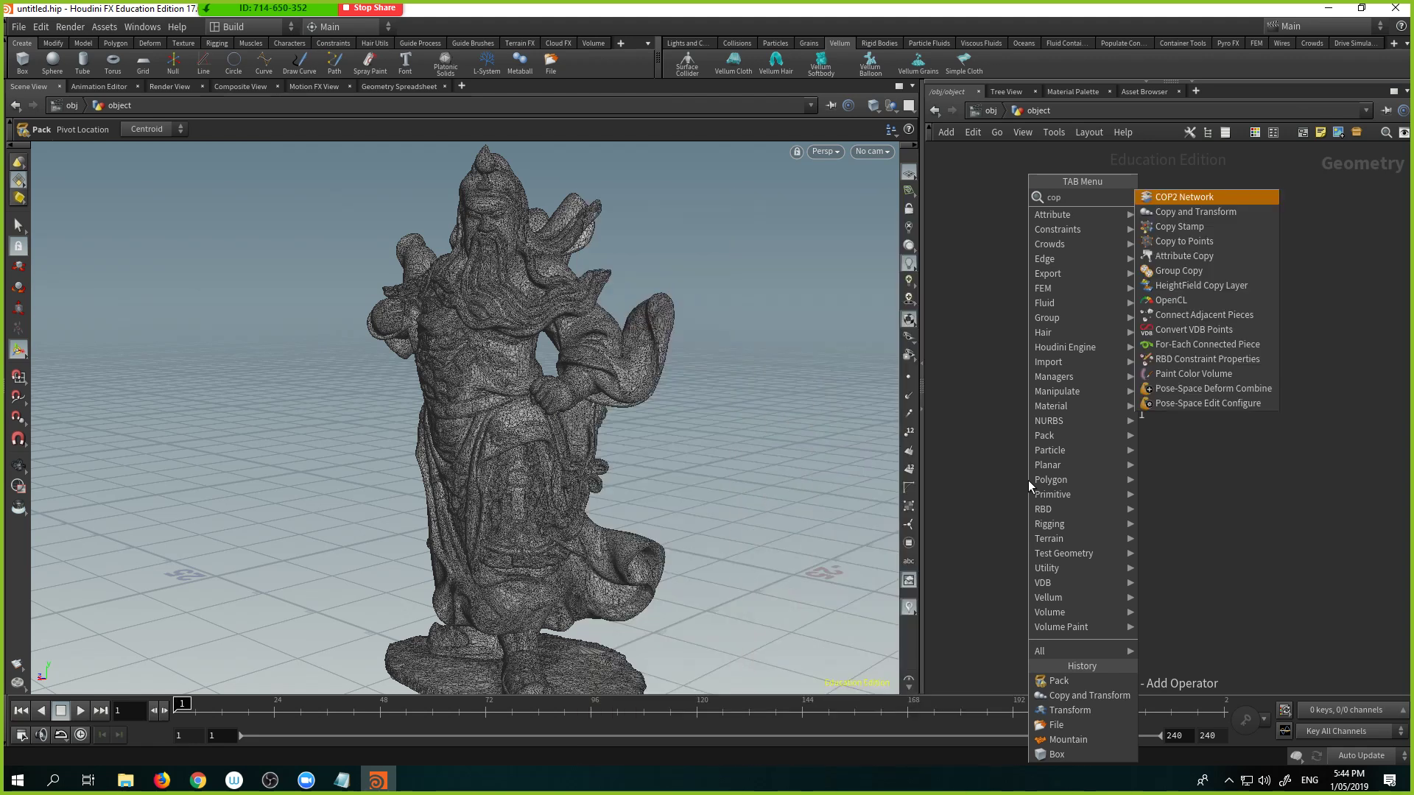
key(Down)
key(Return)
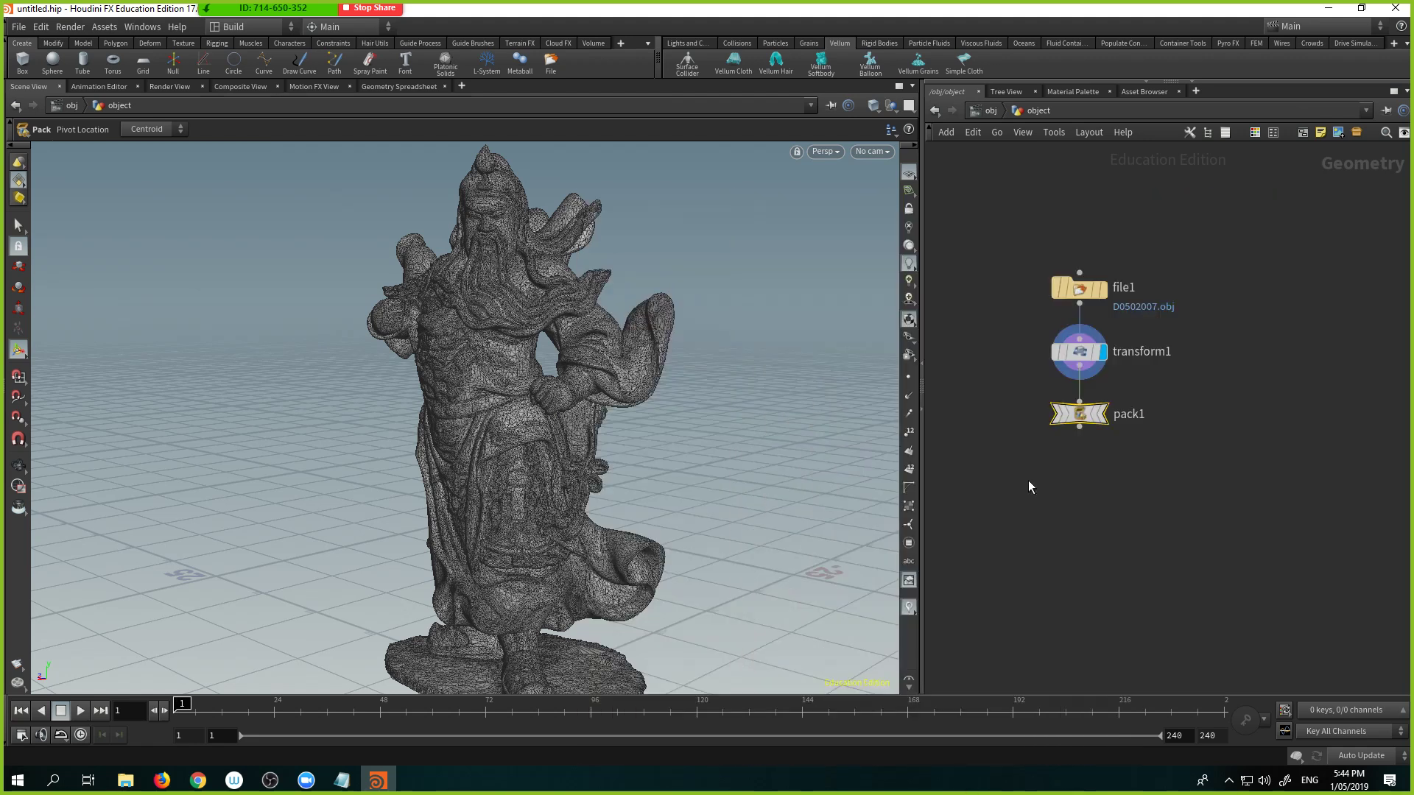
click(1028, 481)
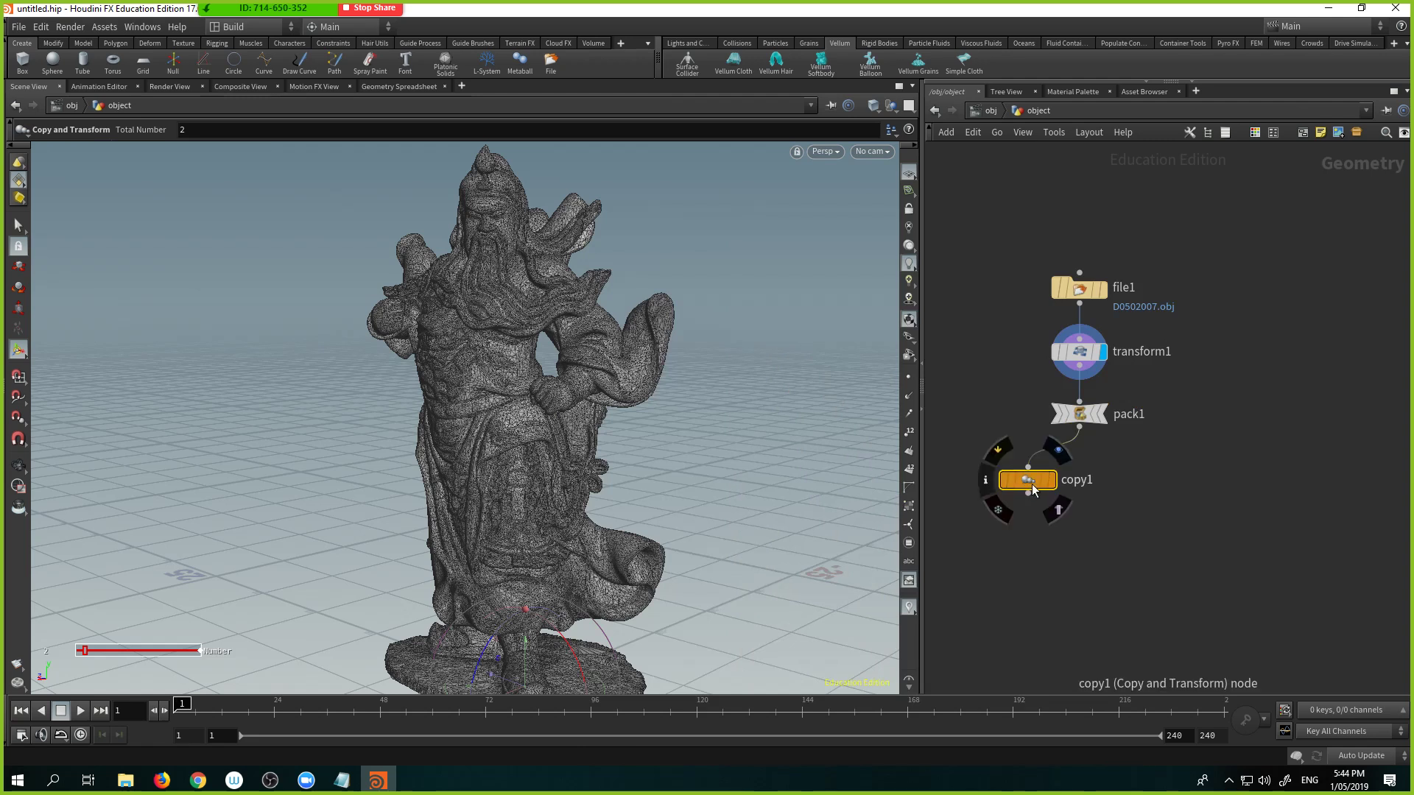
drag(1029, 480, 1058, 483)
click(1082, 484)
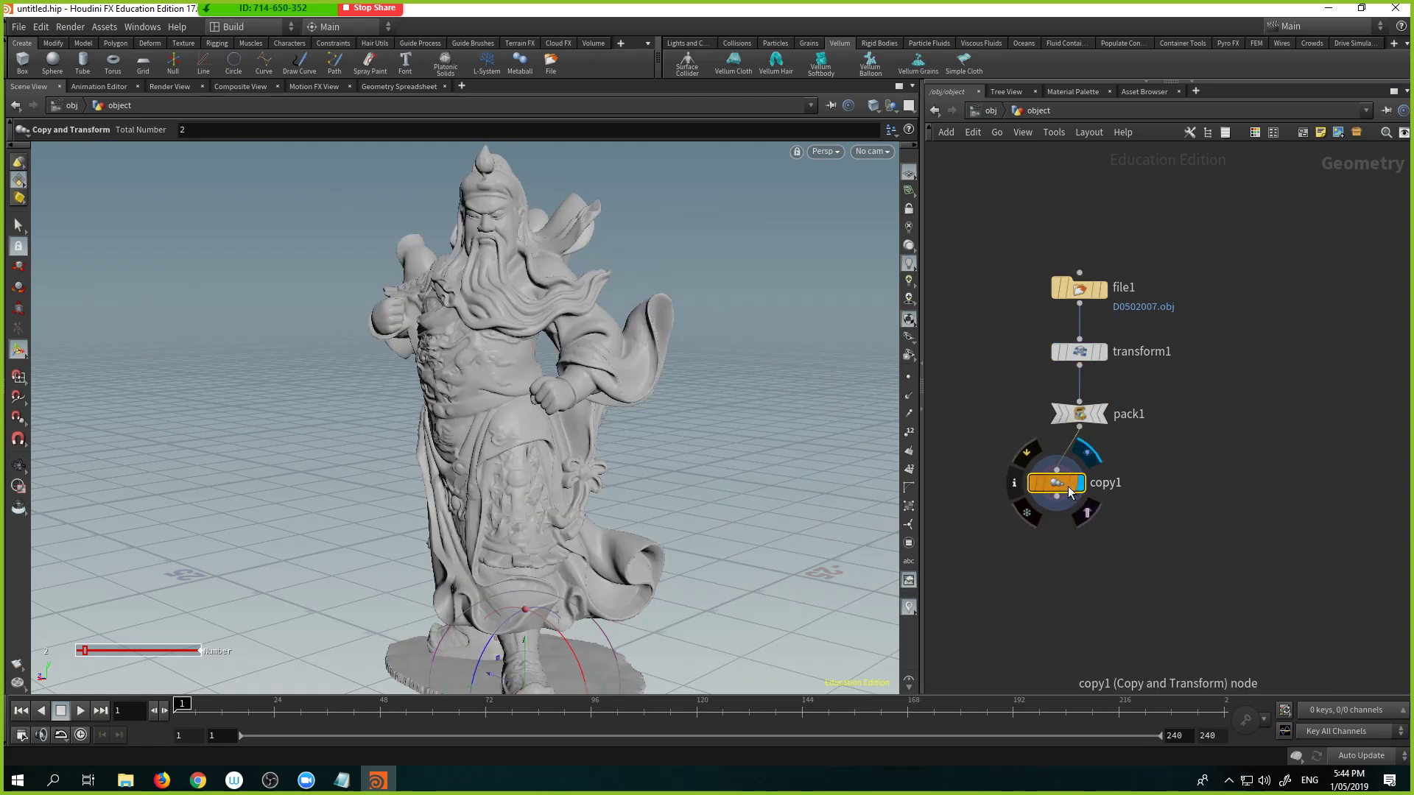
Step: Show the copy1 parameters and set Translate Z to 15 and Total Number to 100
key(p)
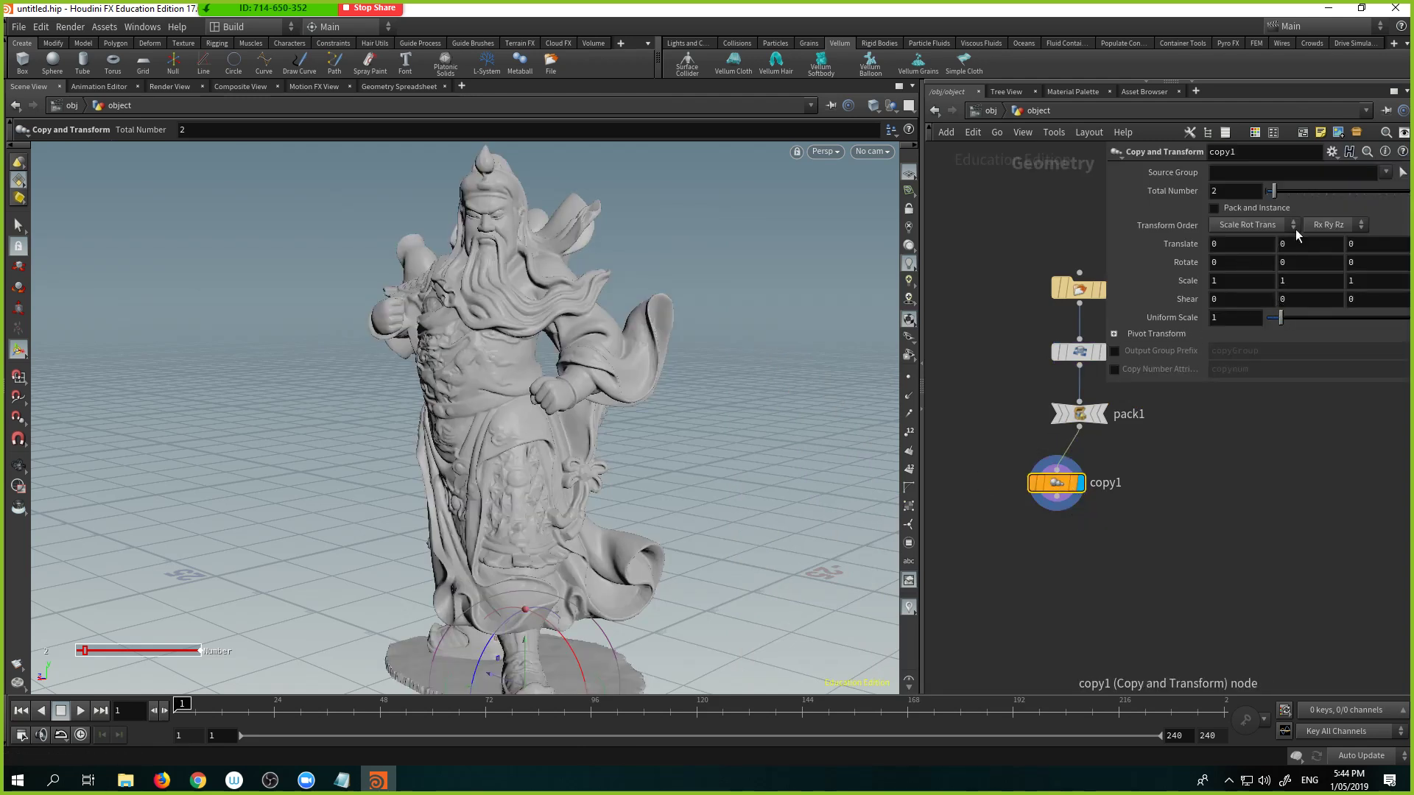
click(1345, 245)
text(15)
key(Return)
click(1234, 193)
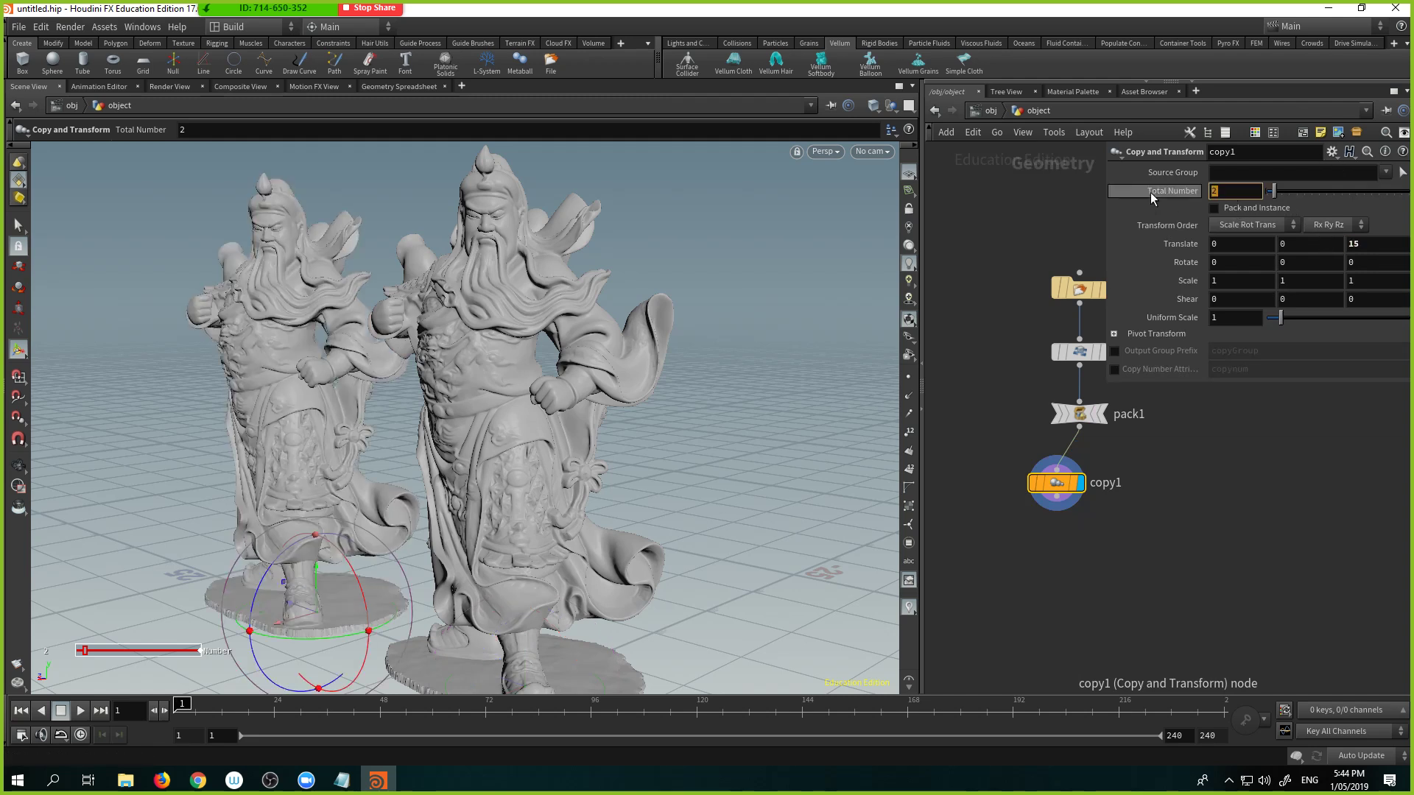
text(100)
key(Return)
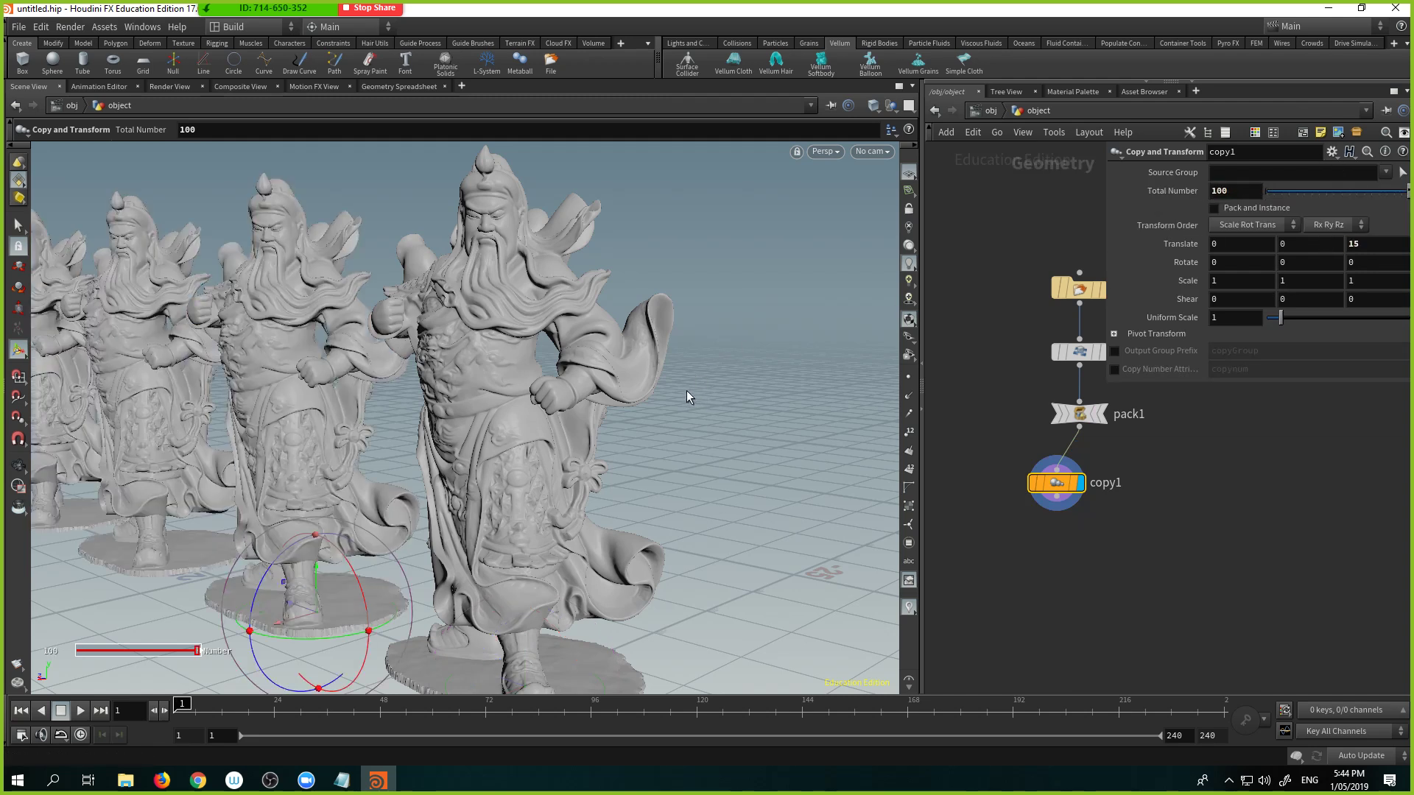
Step: View the row of packed statues and inspect copy1's geometry and memory information
key(Escape)
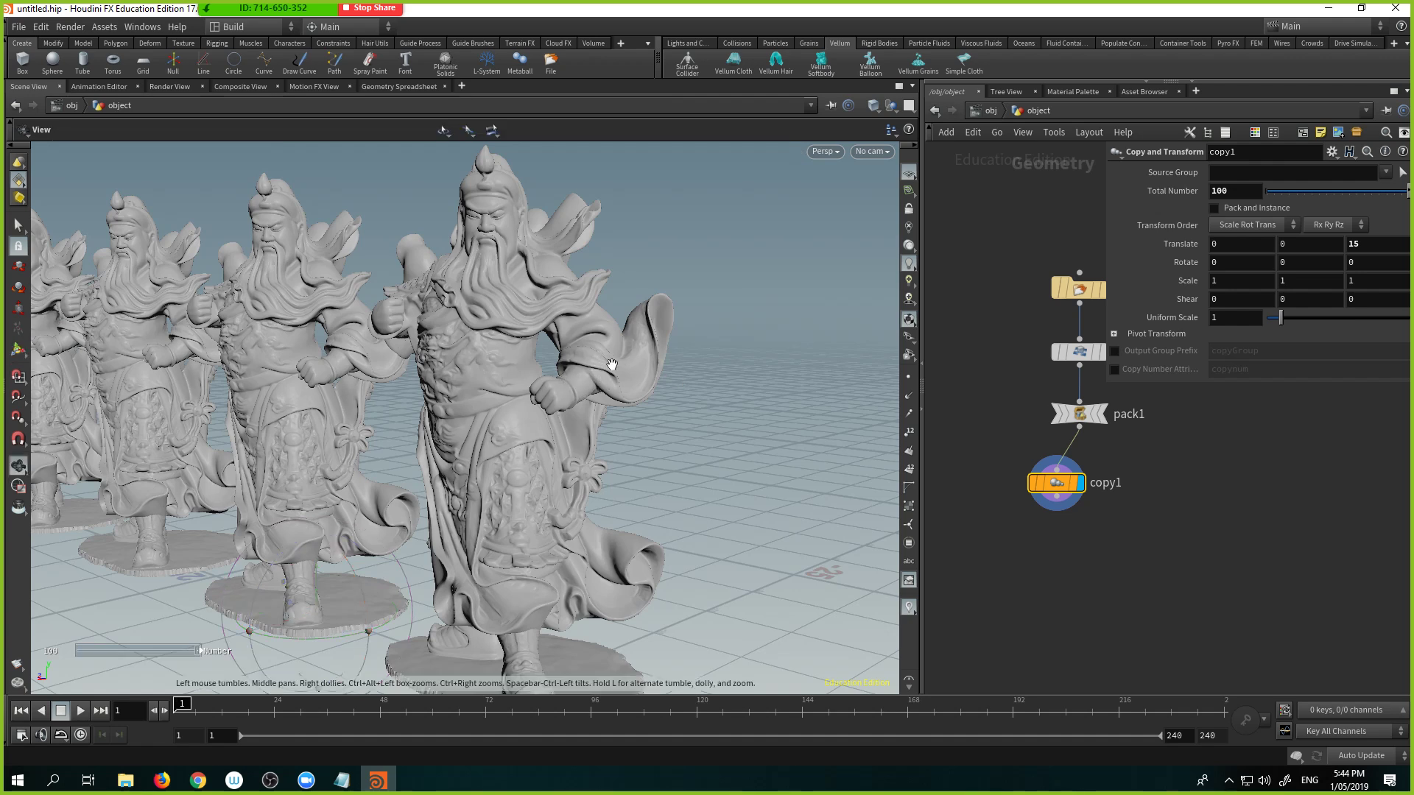
drag(600, 382, 759, 445)
key(Return)
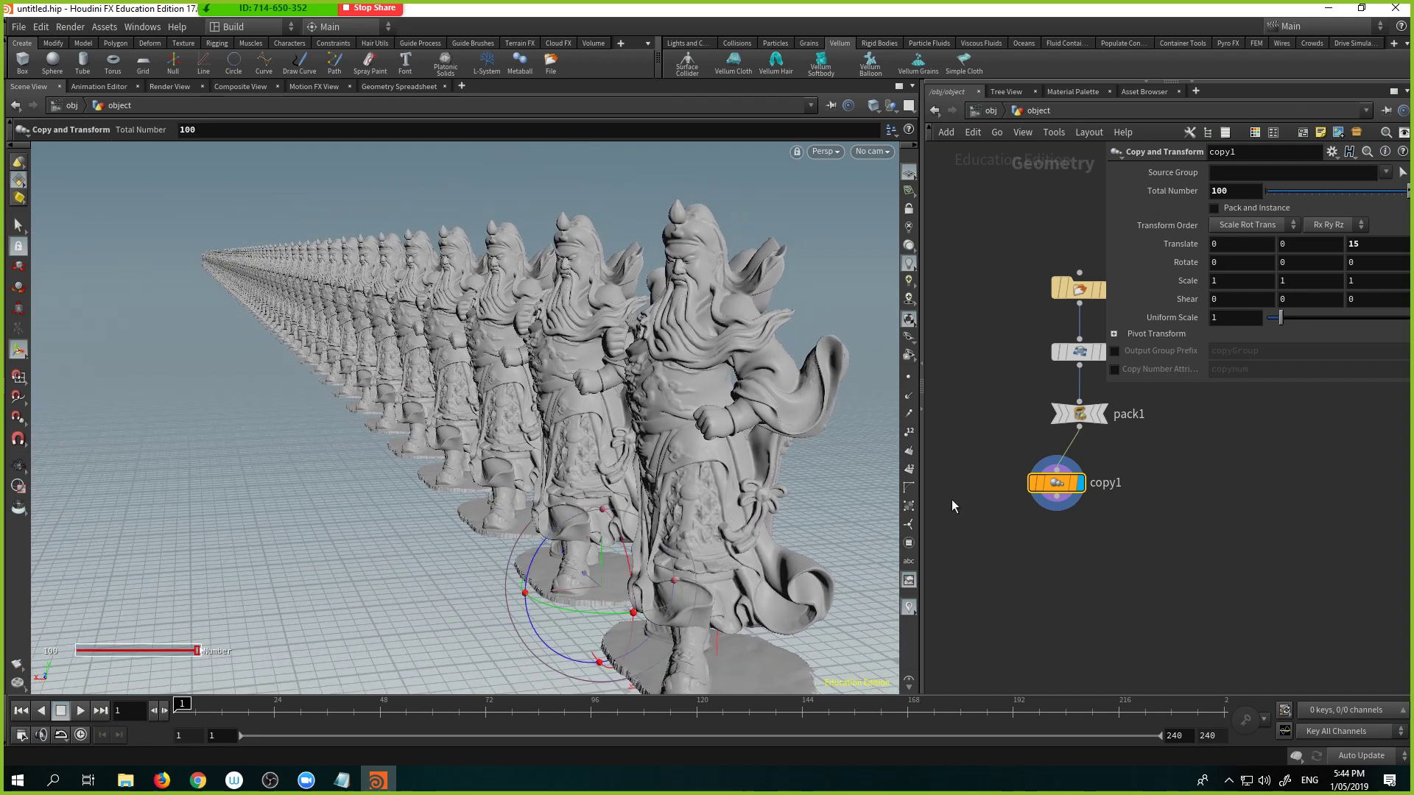
middle_click(1065, 486)
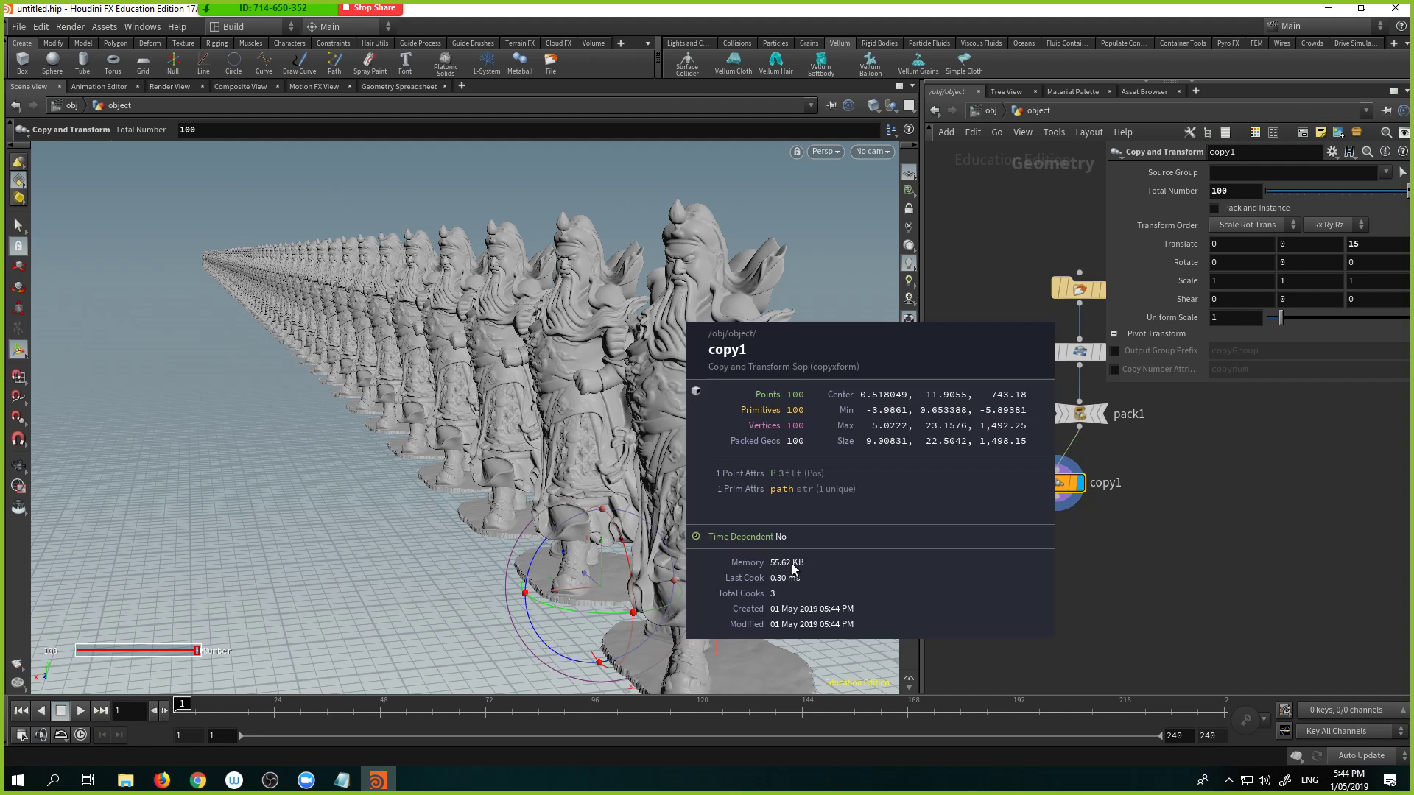
Step: Increase copy1's Total Number to 1000
click(1235, 189)
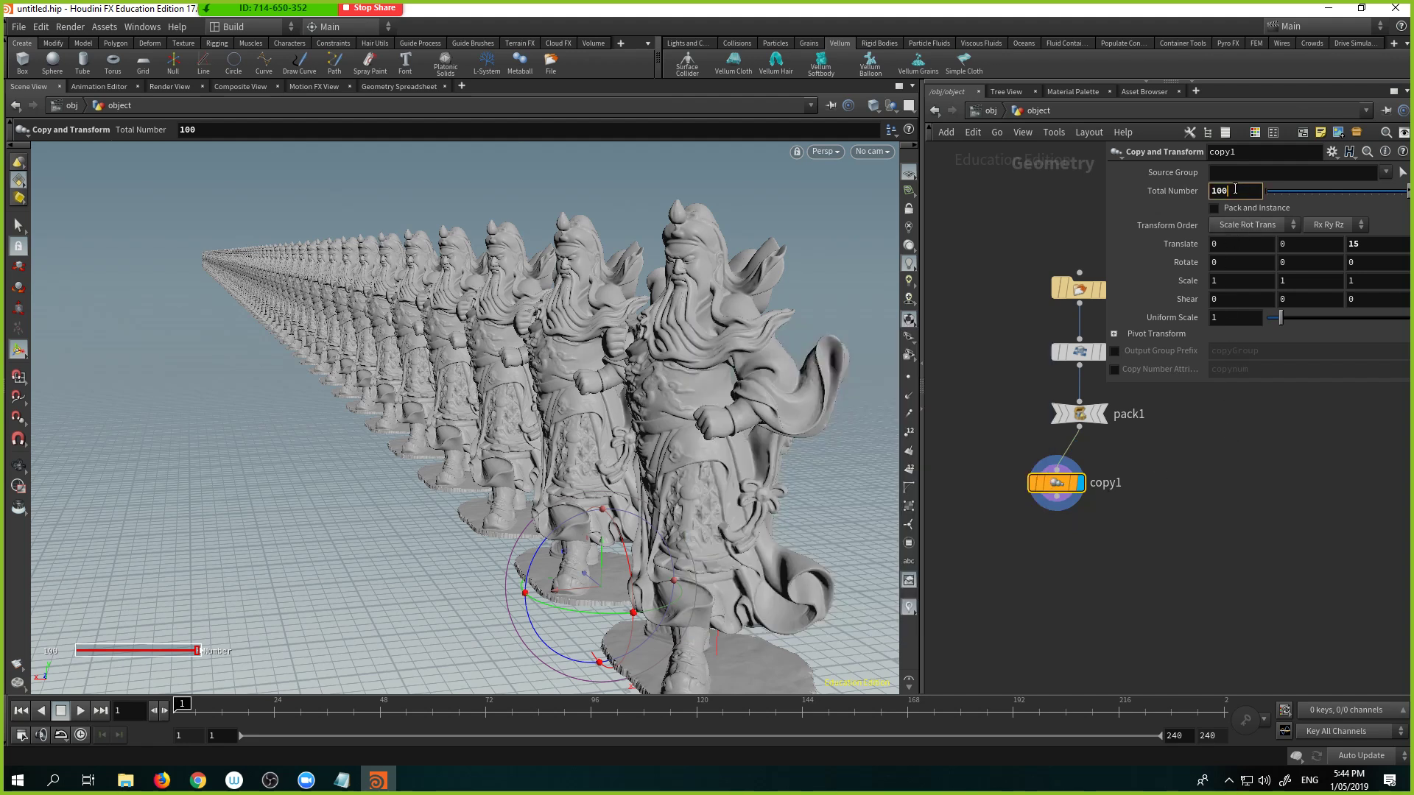
text(0)
key(Return)
Step: Examine the enlarged row of statues from several angles and check copy1's node information
key(Escape)
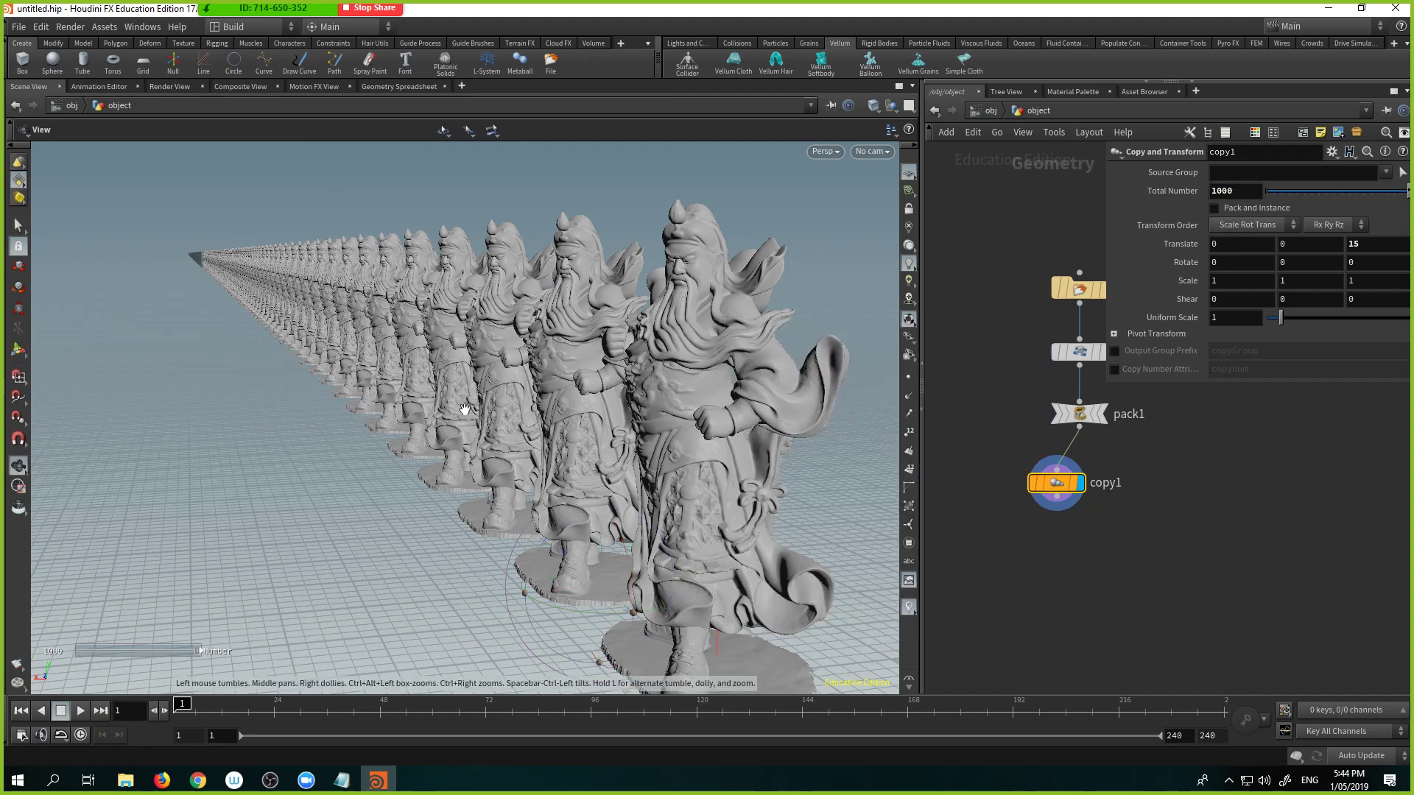
drag(405, 401, 530, 431)
key(Return)
middle_click(1039, 494)
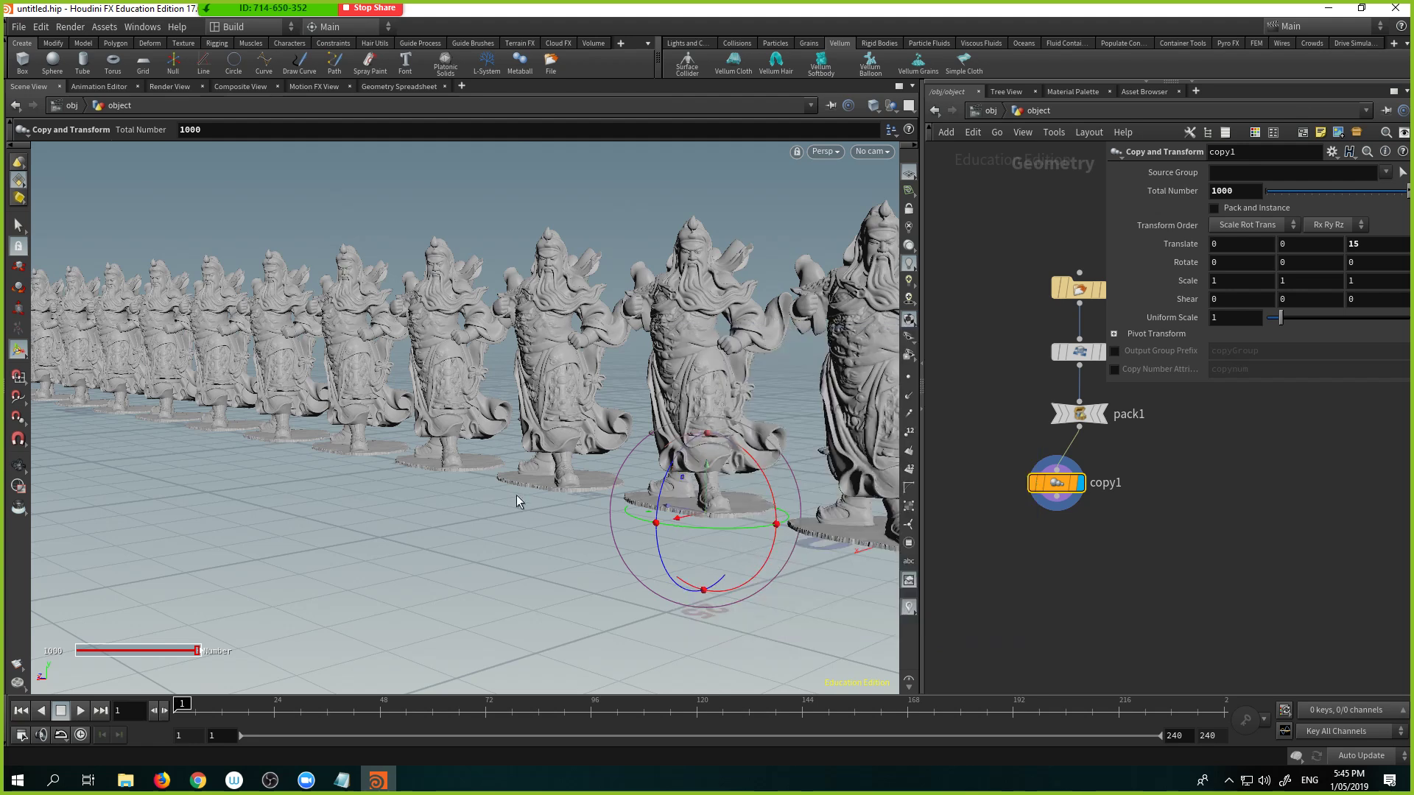
key(space)
drag(615, 599, 514, 486)
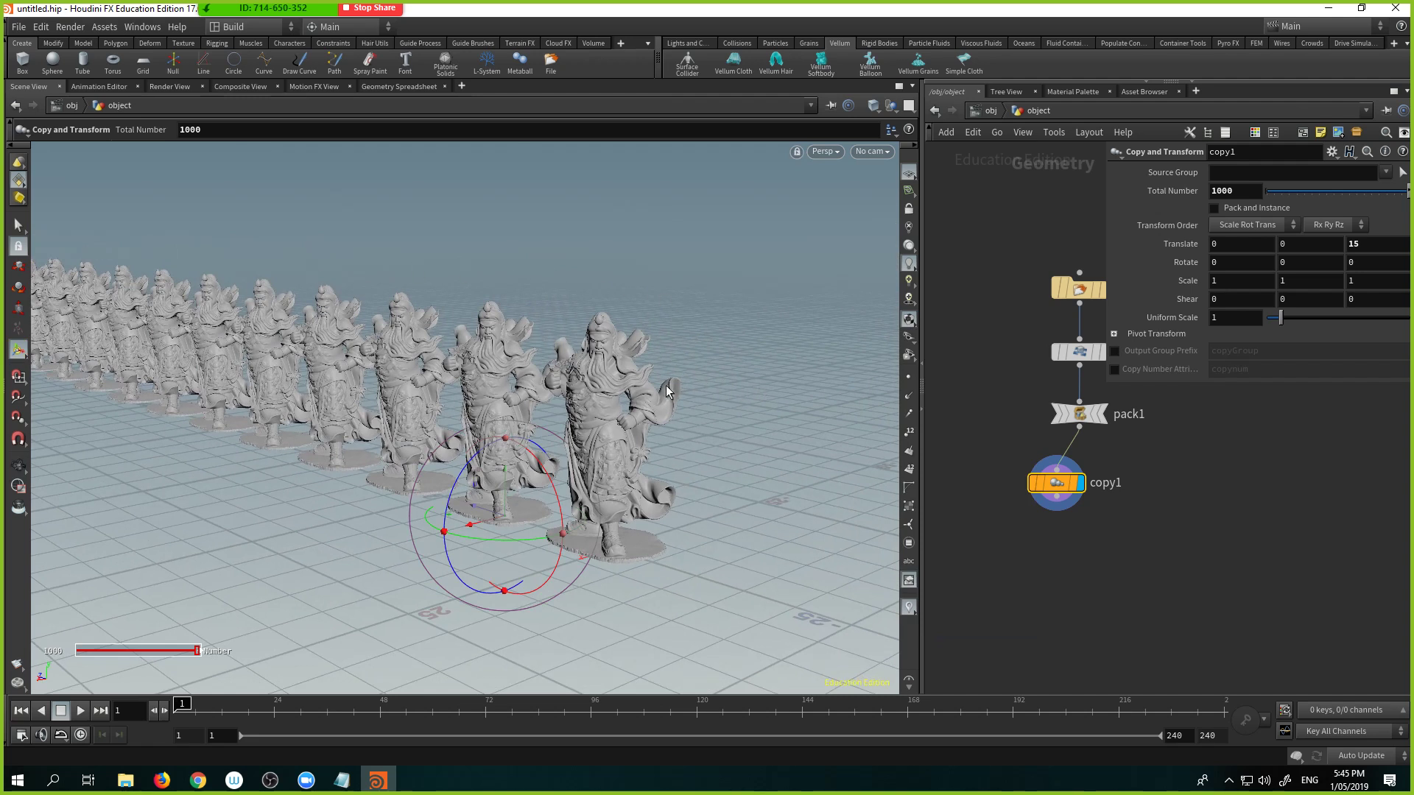
Step: Reduce copy1's Total Number to 100
key(space)
drag(487, 374, 537, 365)
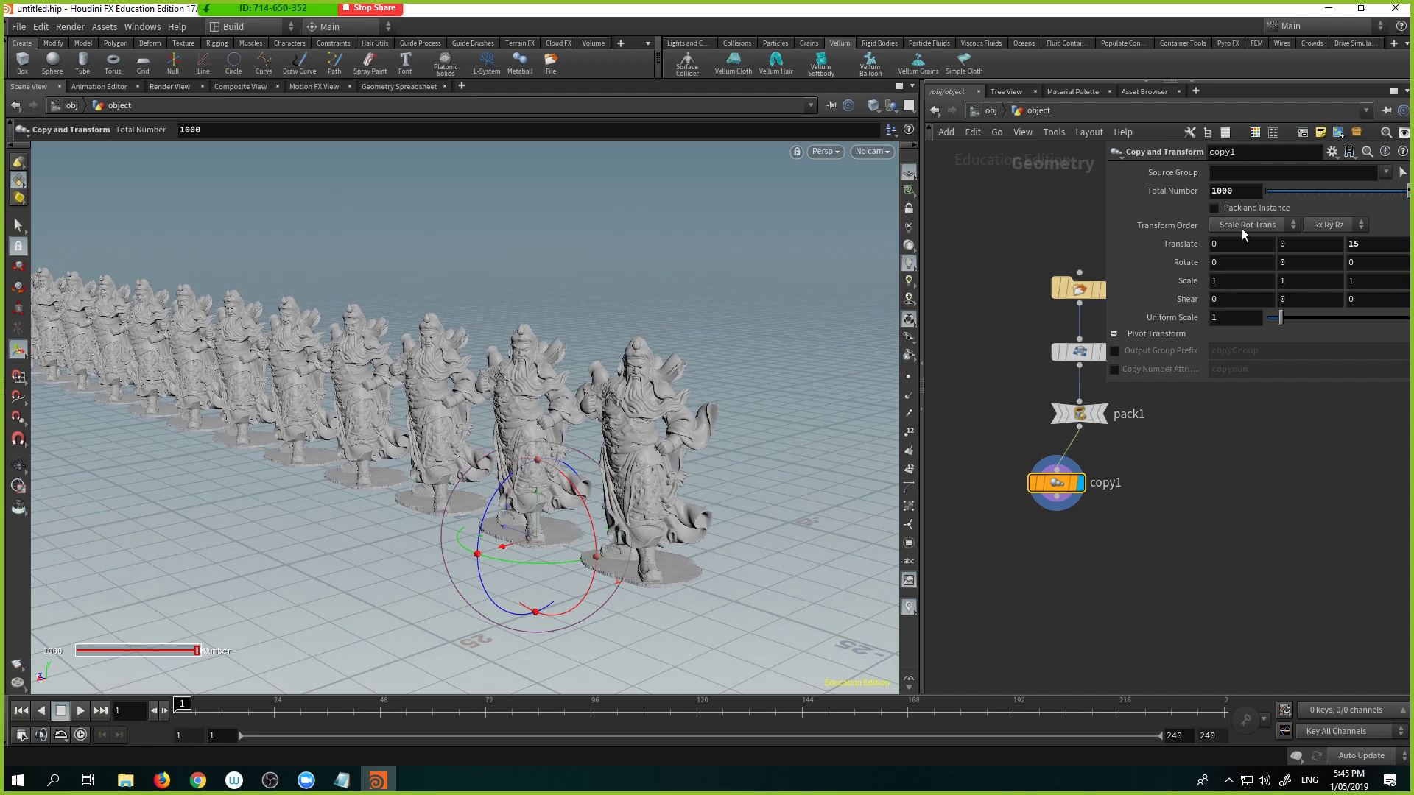
double_click(1222, 191)
text(100)
key(Return)
Step: Select the transform1 node and show its parameters in the network editor
middle_drag(1043, 379, 989, 389)
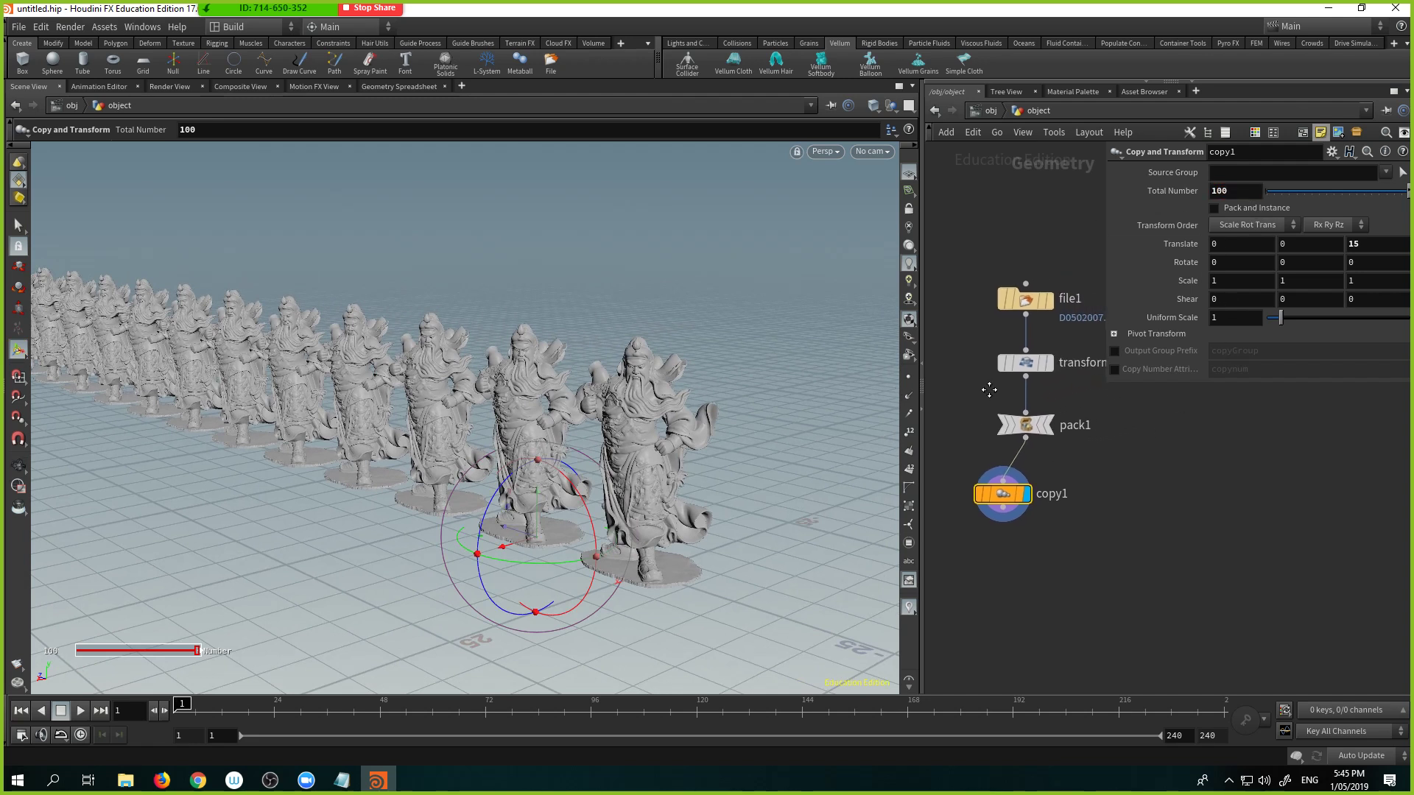
click(1029, 362)
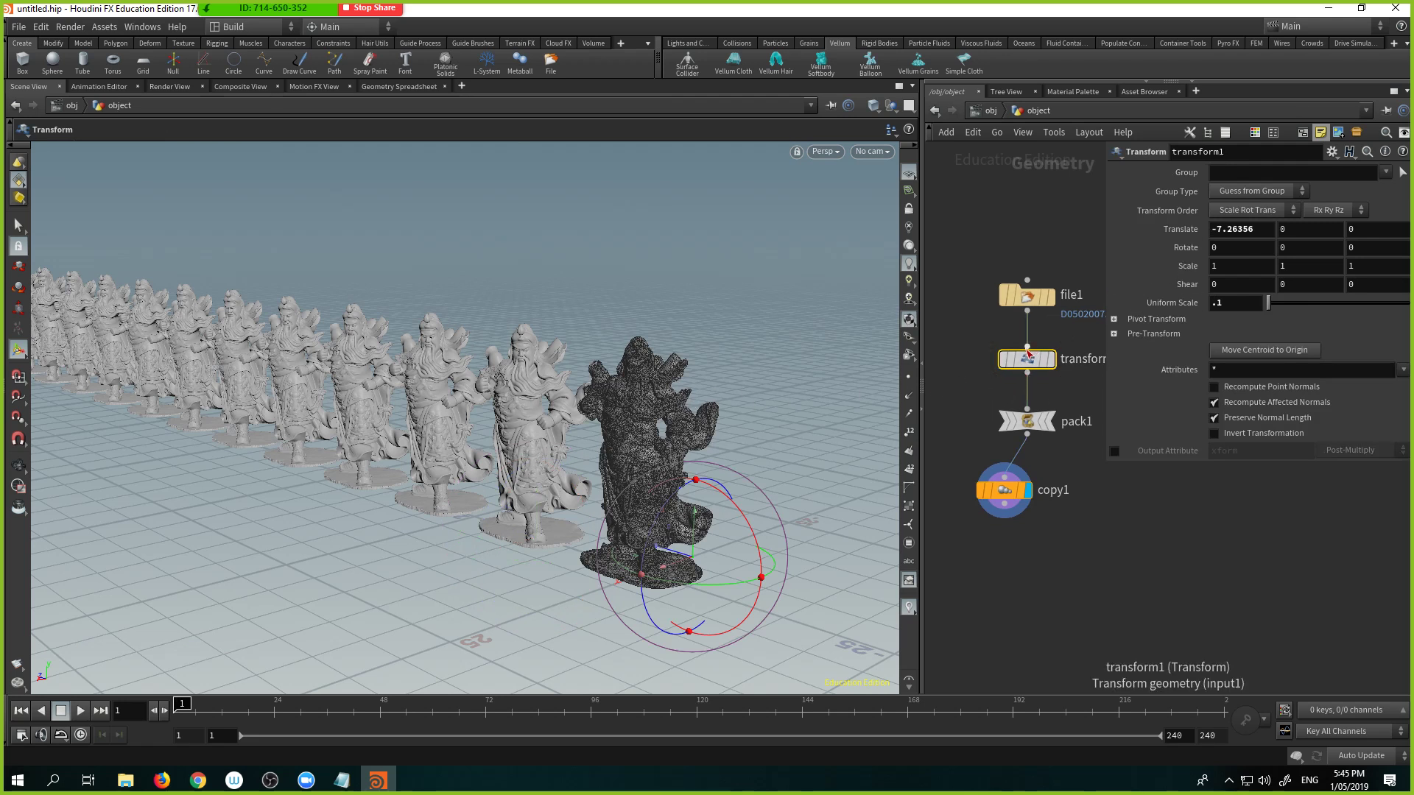
key(p)
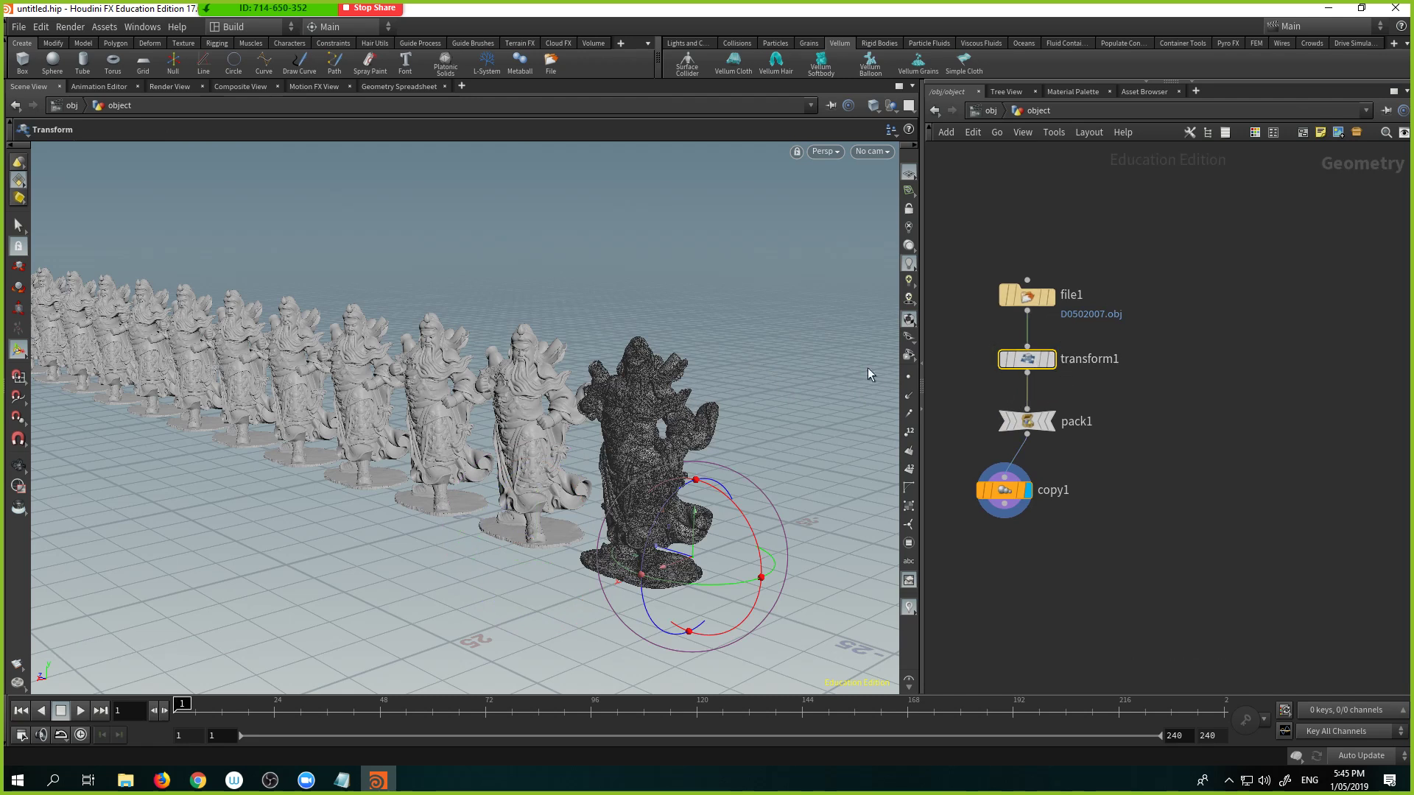
middle_drag(681, 422, 708, 418)
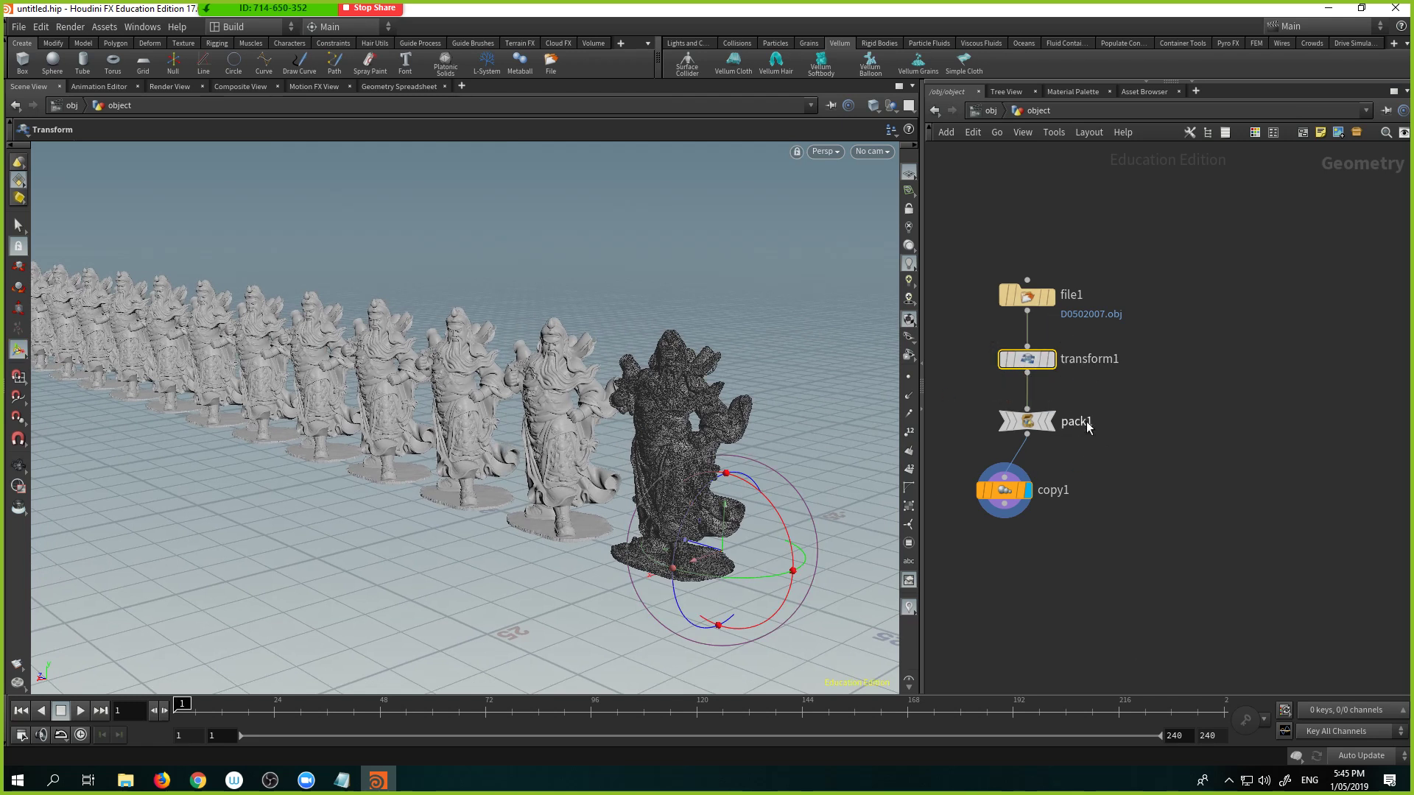
mouse_move(1041, 365)
mouse_move(990, 389)
key(p)
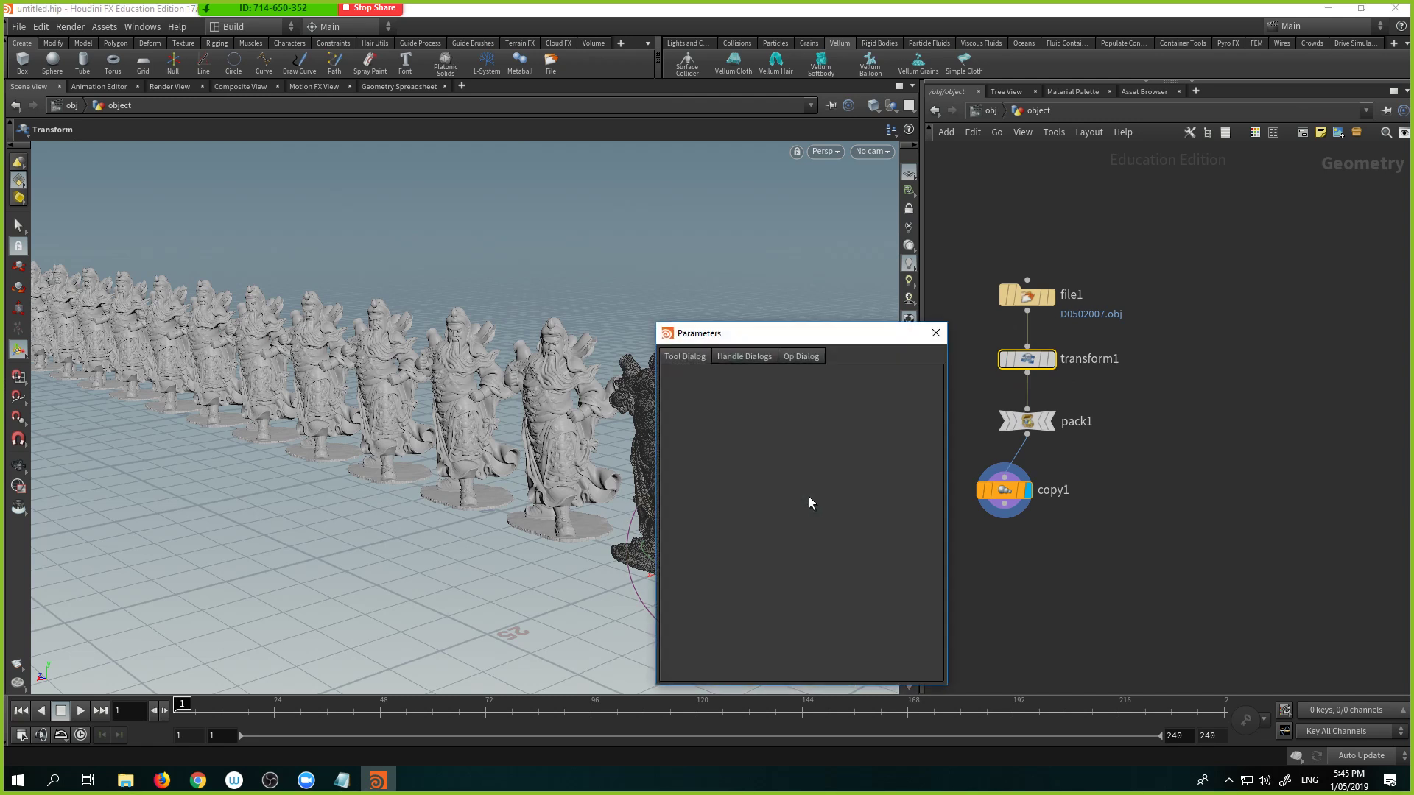
click(935, 332)
key(p)
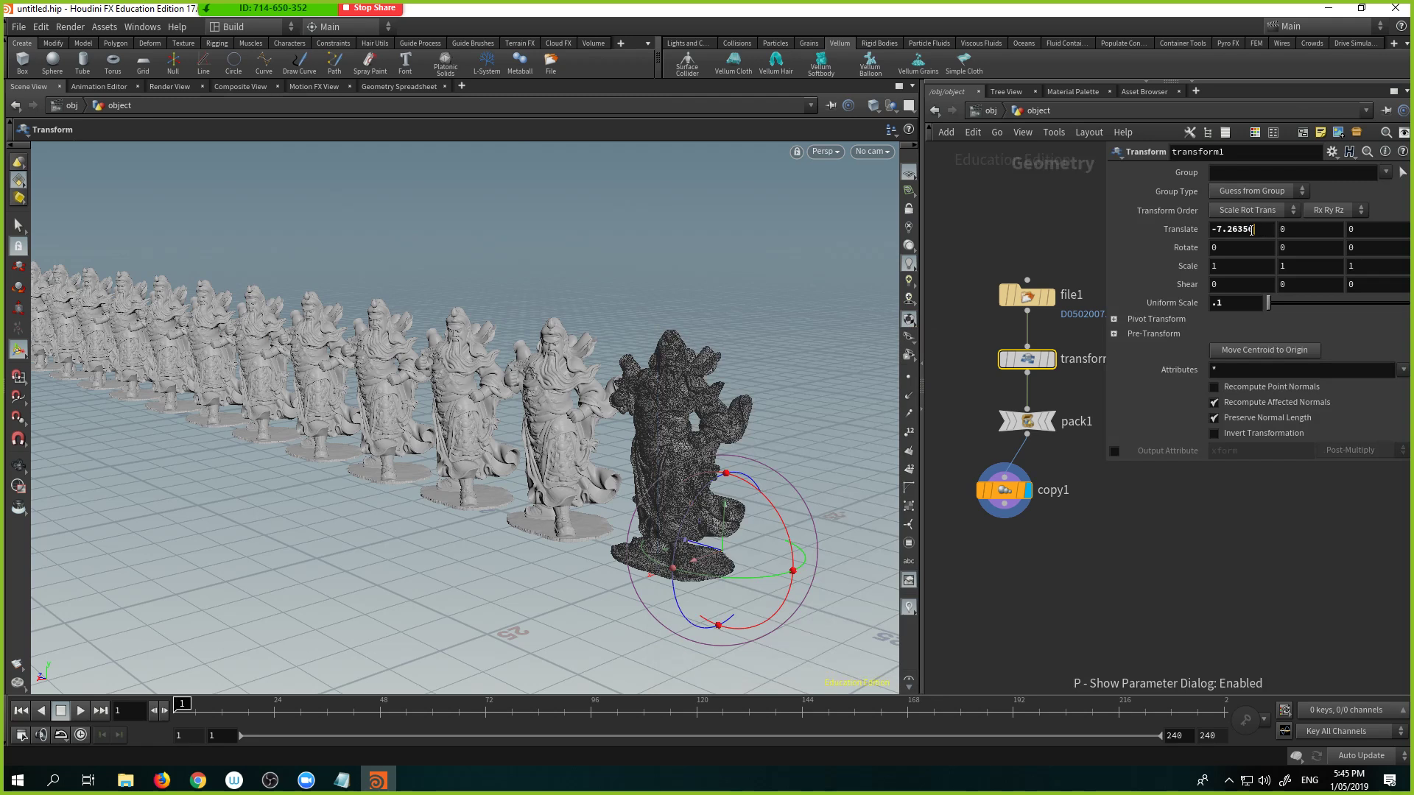
Step: Raise the source statue with transform1 to a Translate Y of about 16.03, and hide the node's parameters
double_click(1253, 230)
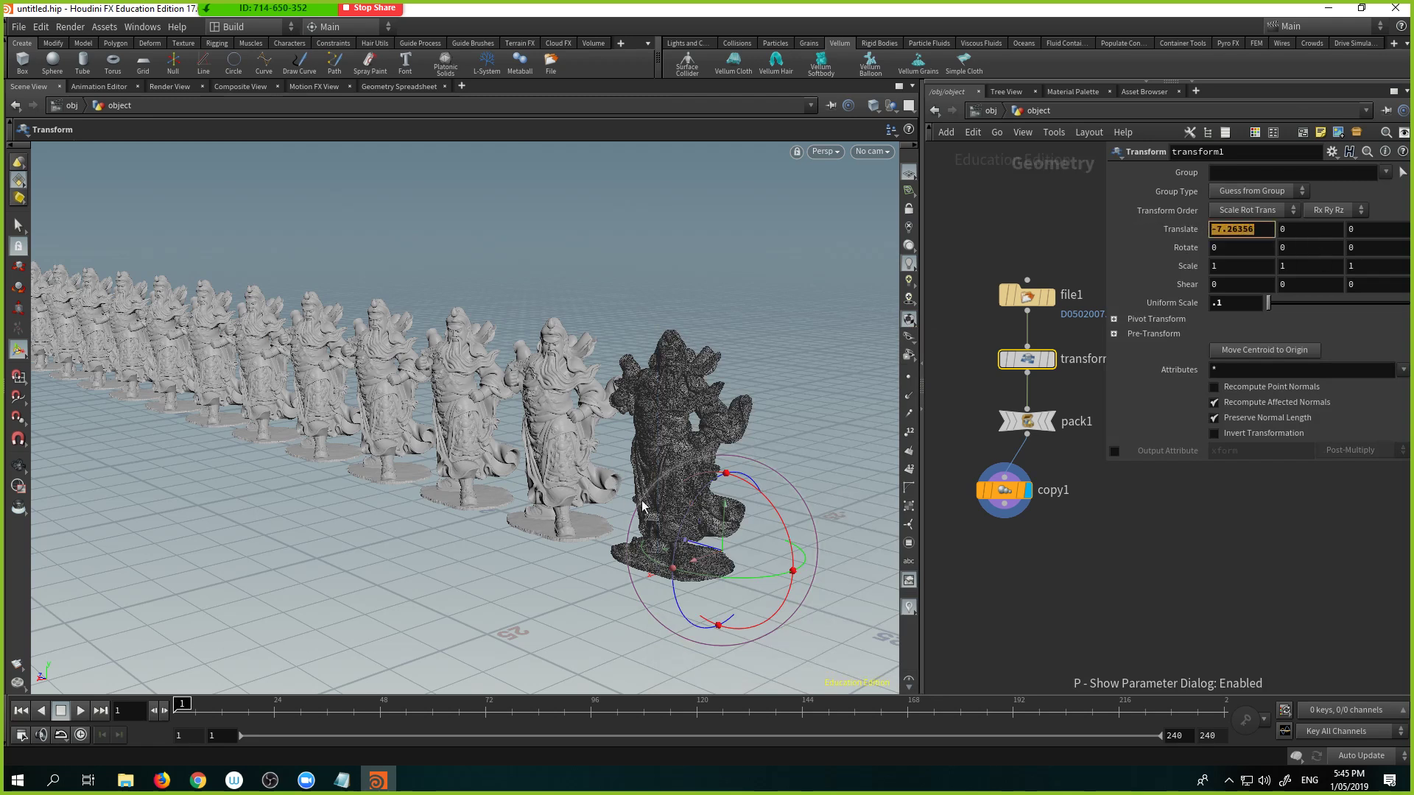
key(t)
drag(729, 497, 743, 352)
key(r)
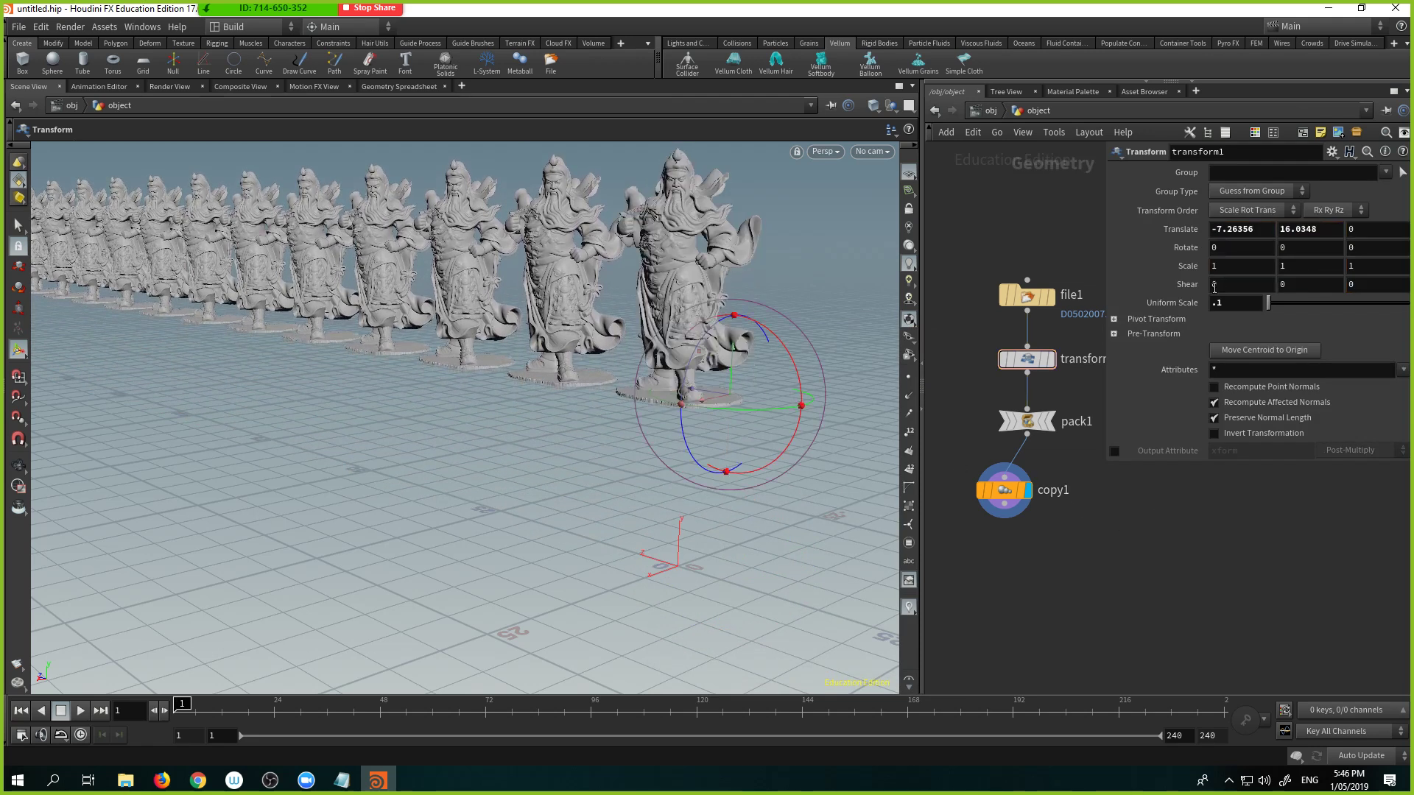
key(p)
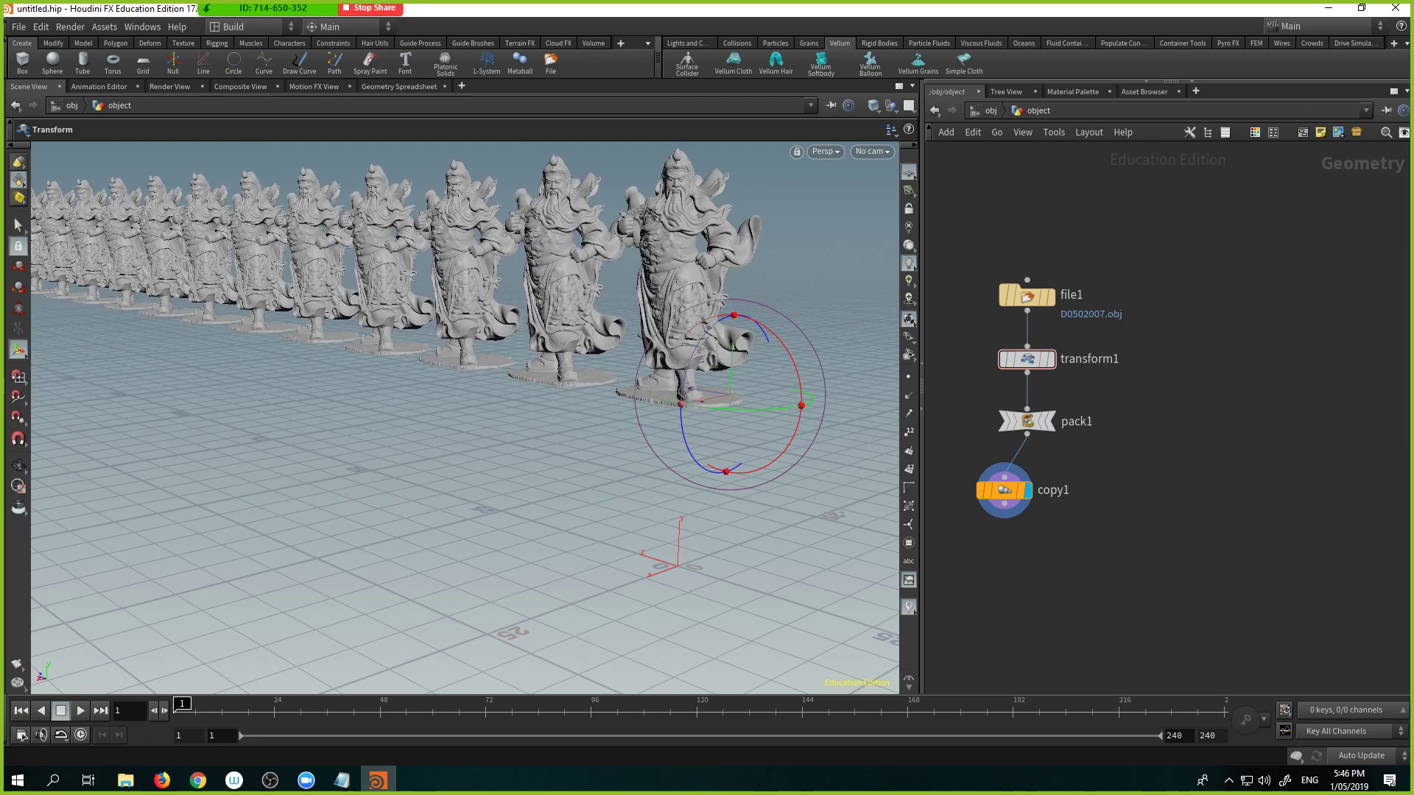
Step: Align copy1 directly below pack1, go up to the obj network and deselect the object node
key(alt+Tab)
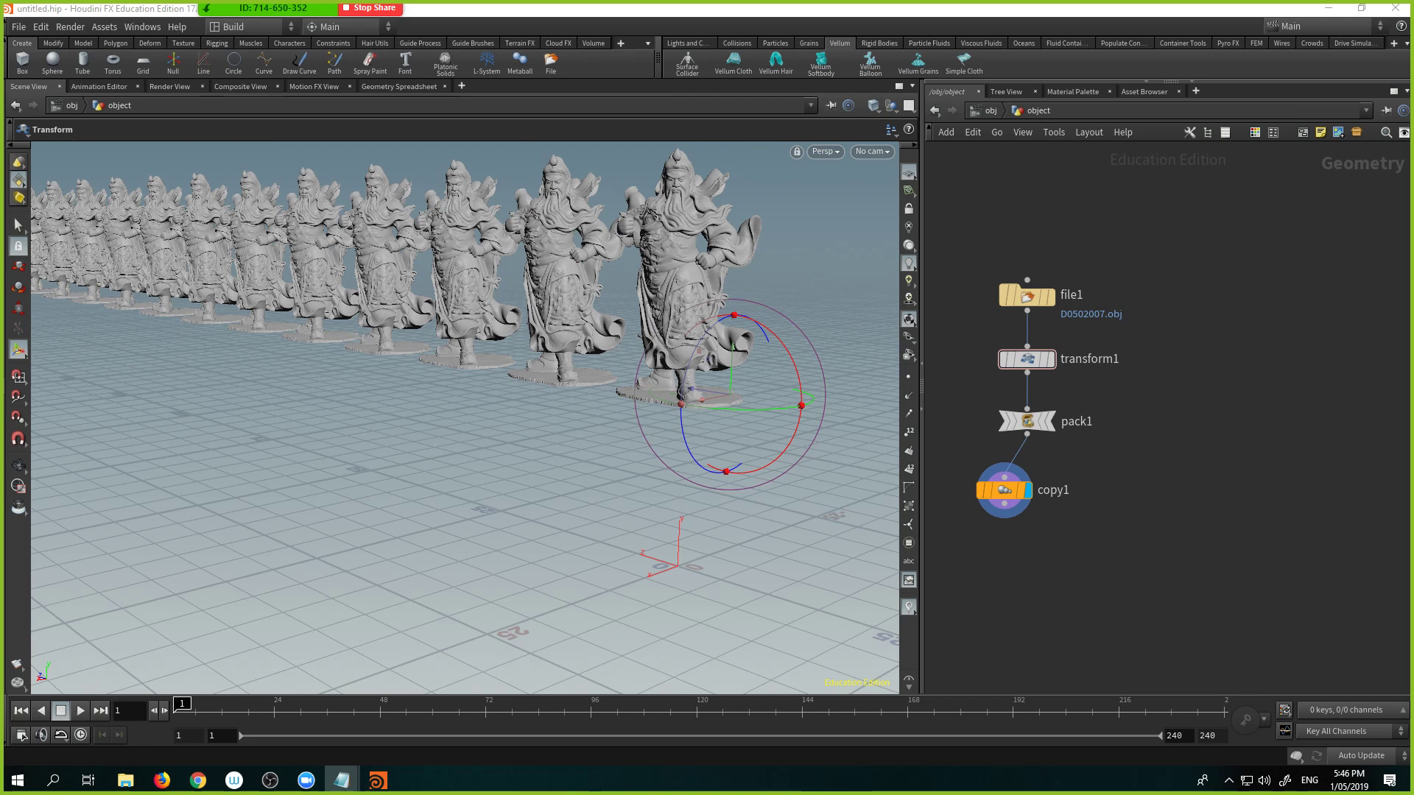
middle_drag(1098, 457, 1131, 427)
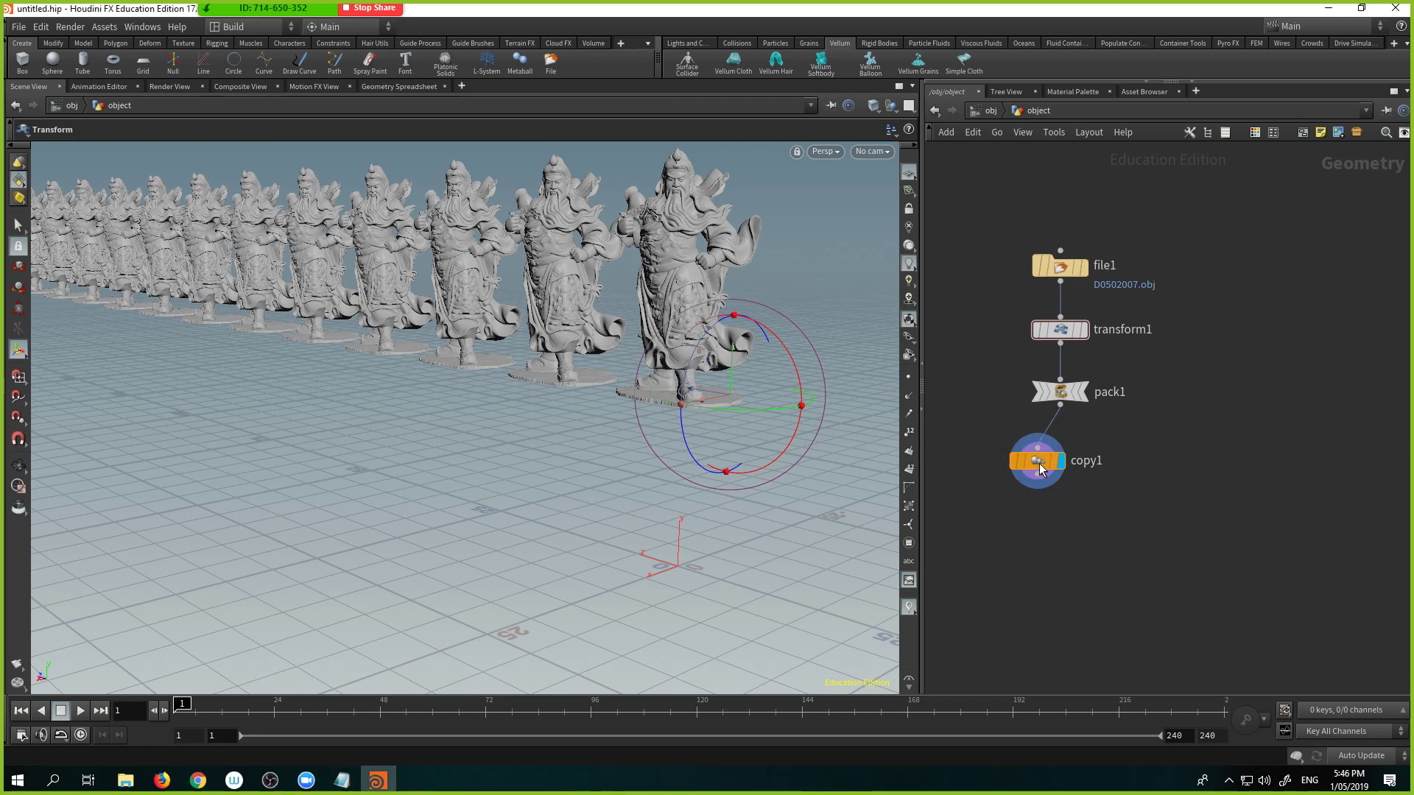
drag(1034, 466, 1060, 466)
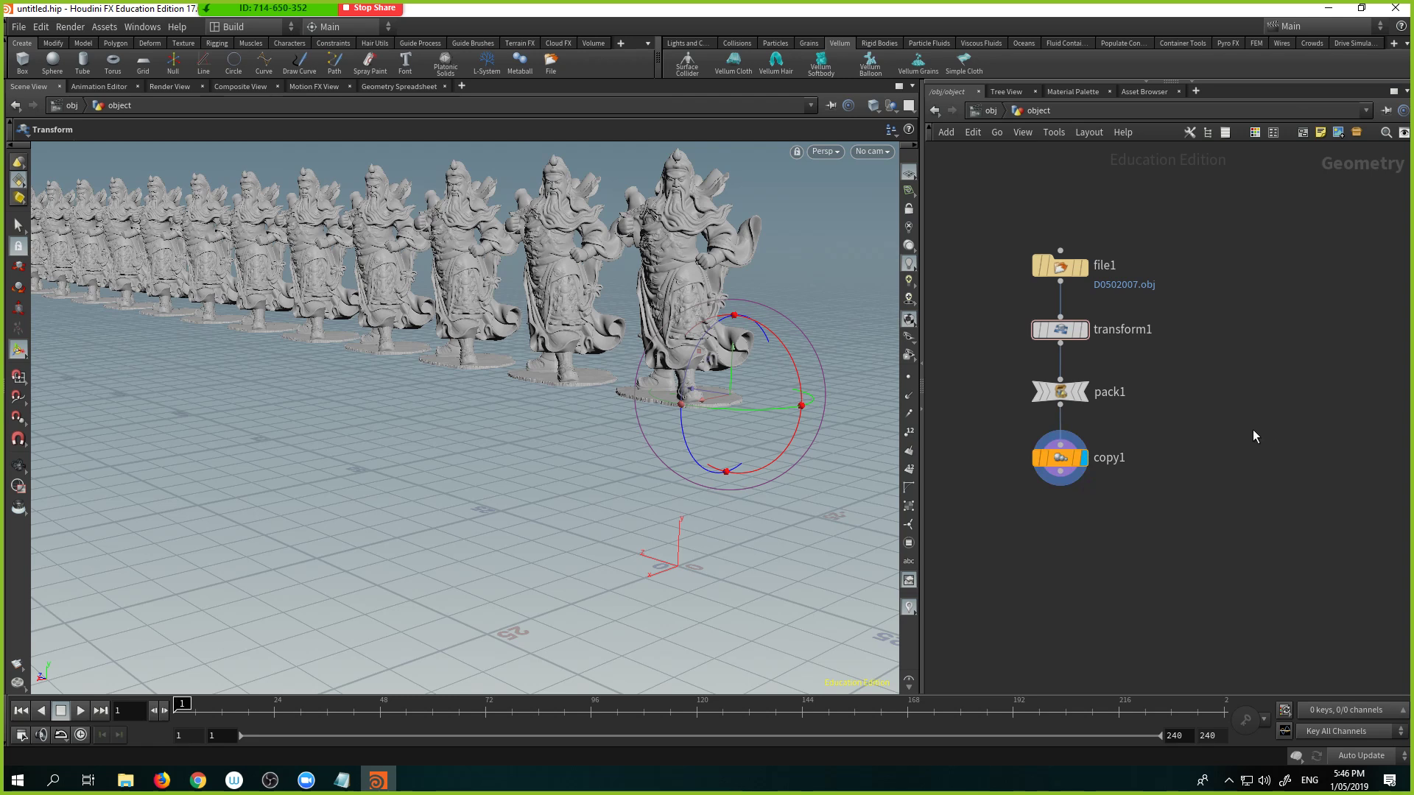
key(u)
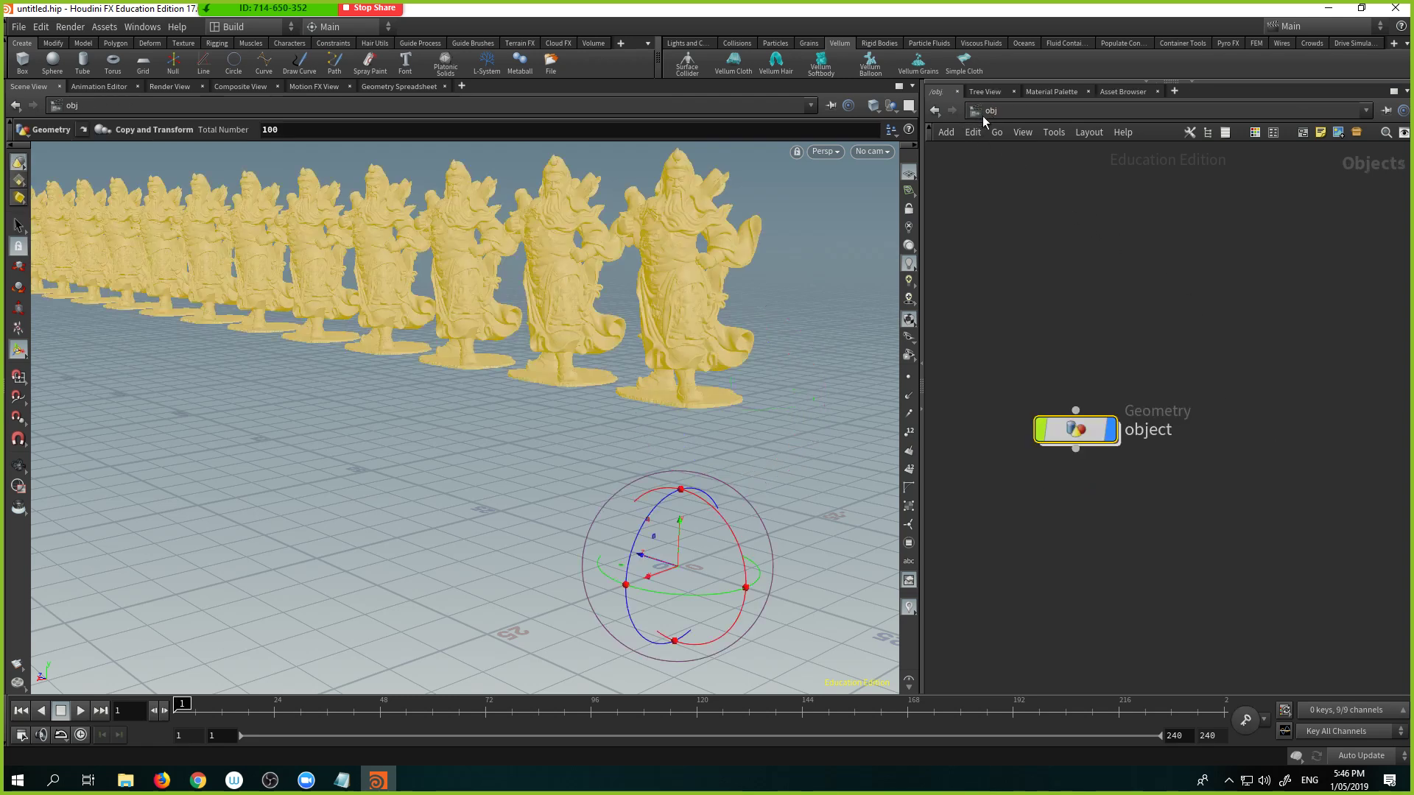
click(1097, 452)
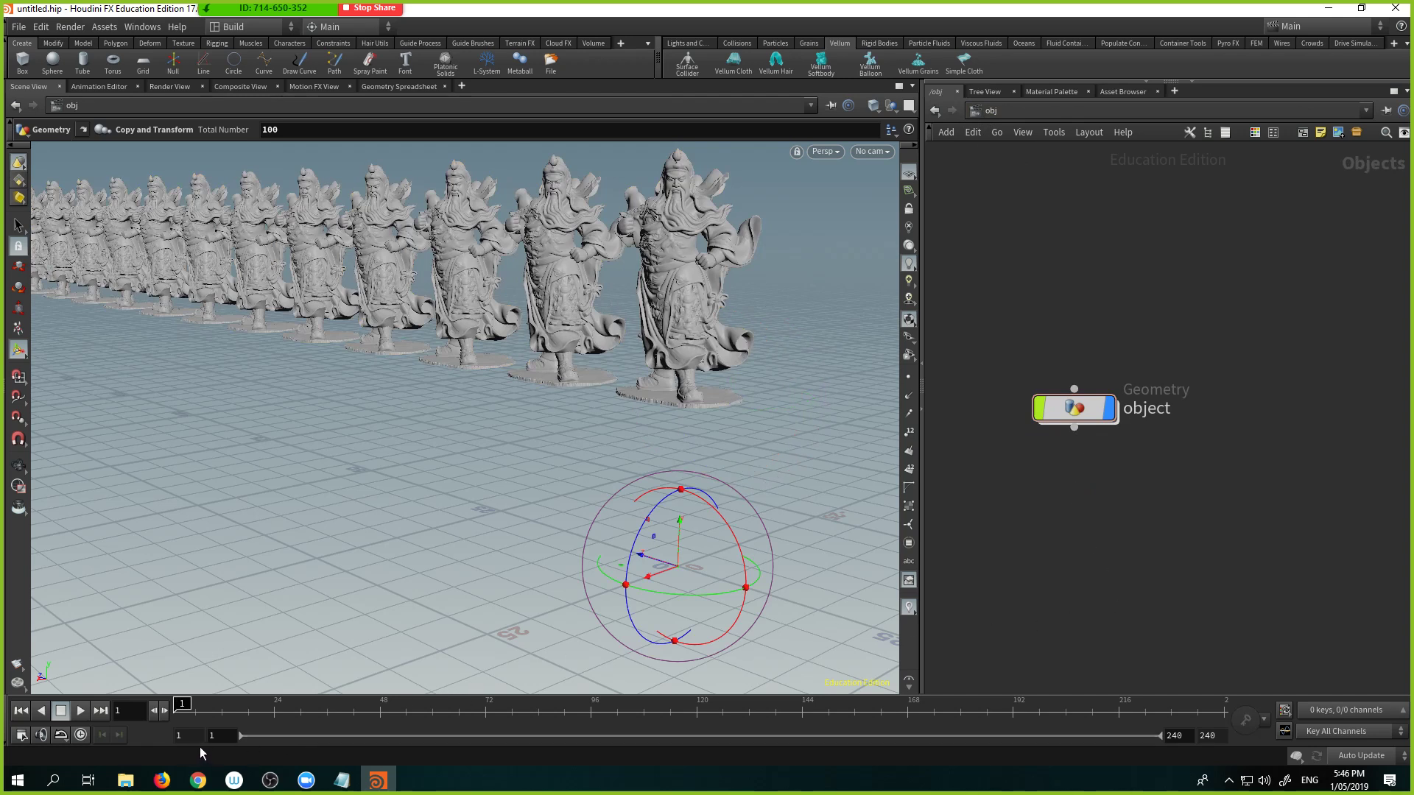
Step: Launch Photoshop and dismiss the 3DxPhotoshop shortcut notice to reach the recovered SOP, MAT and ROP diagram
key(super)
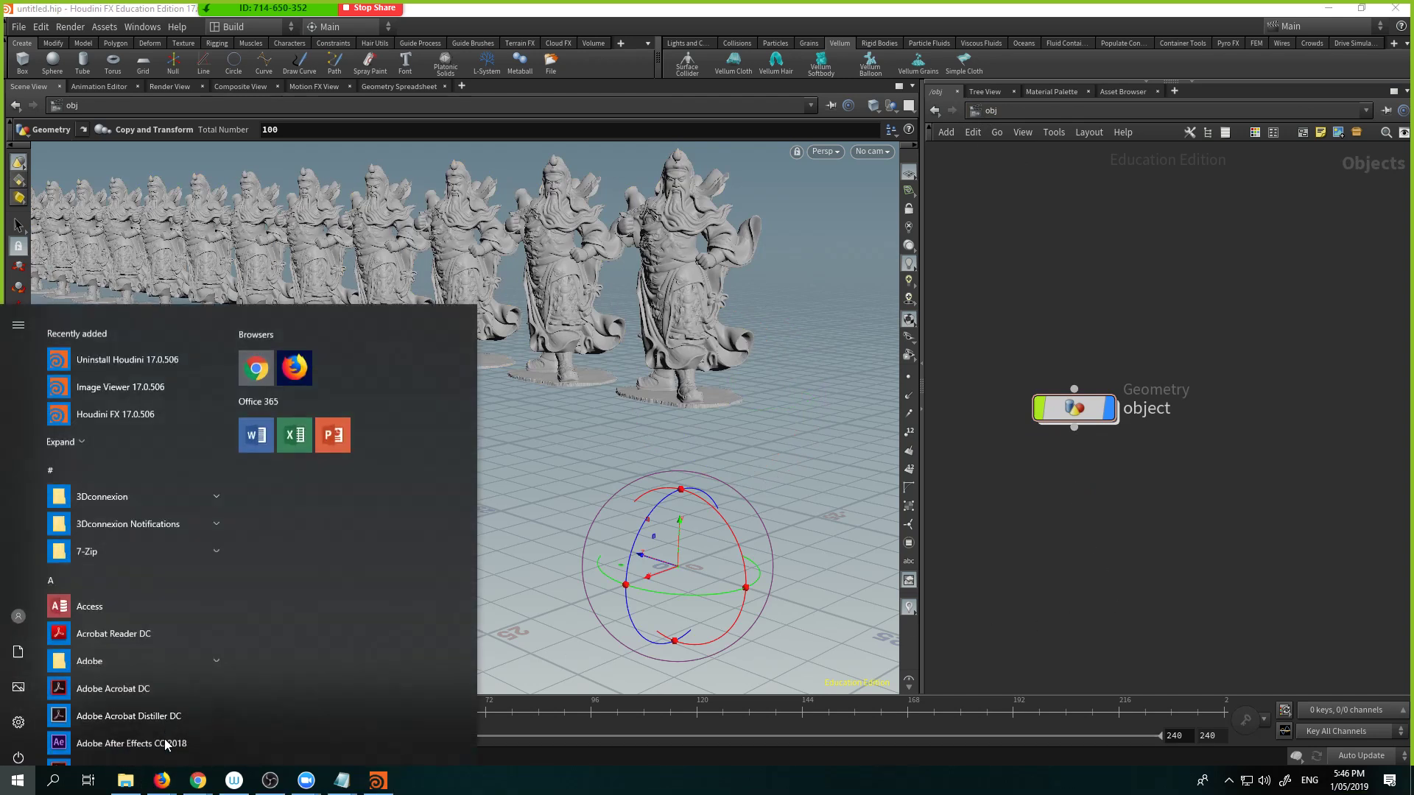
text(phot)
key(Return)
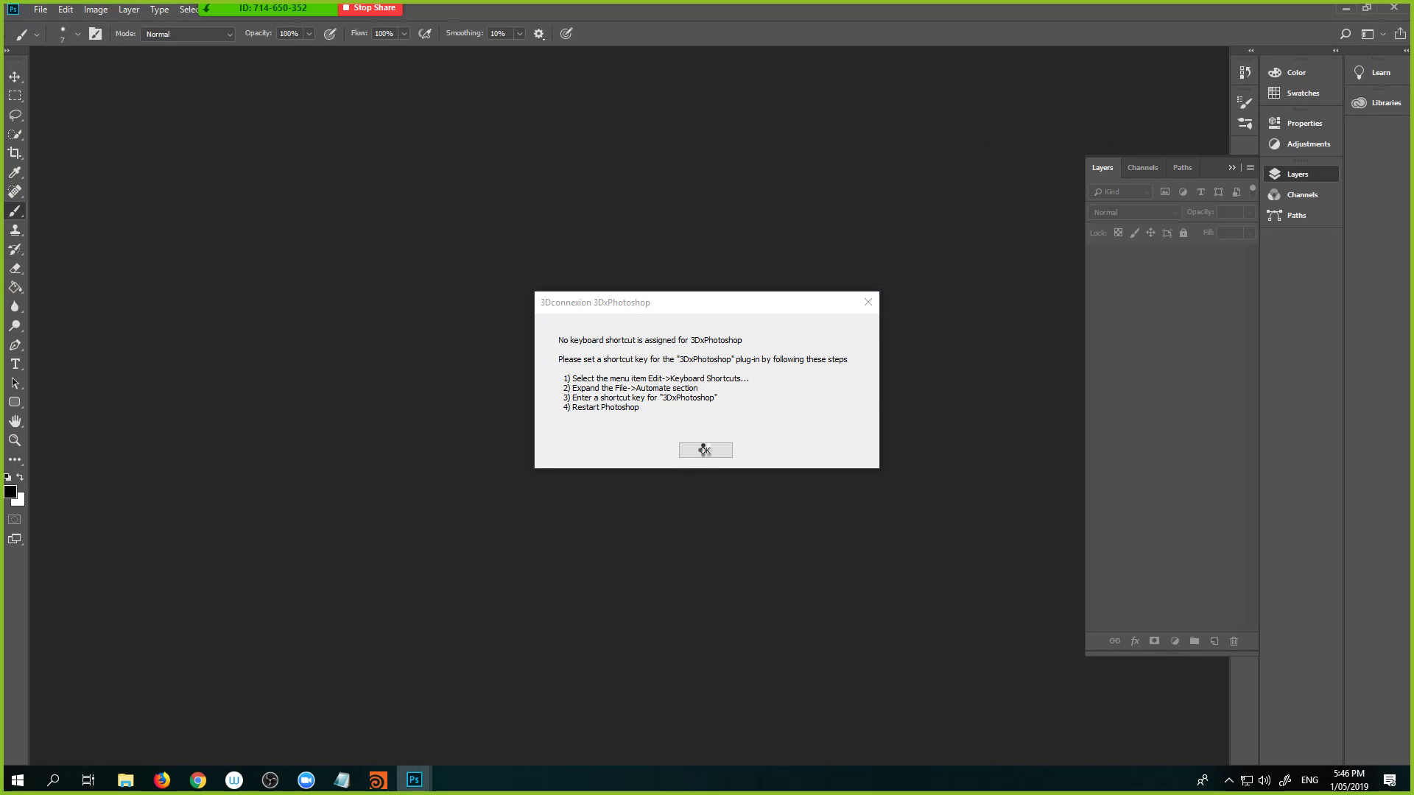
click(706, 450)
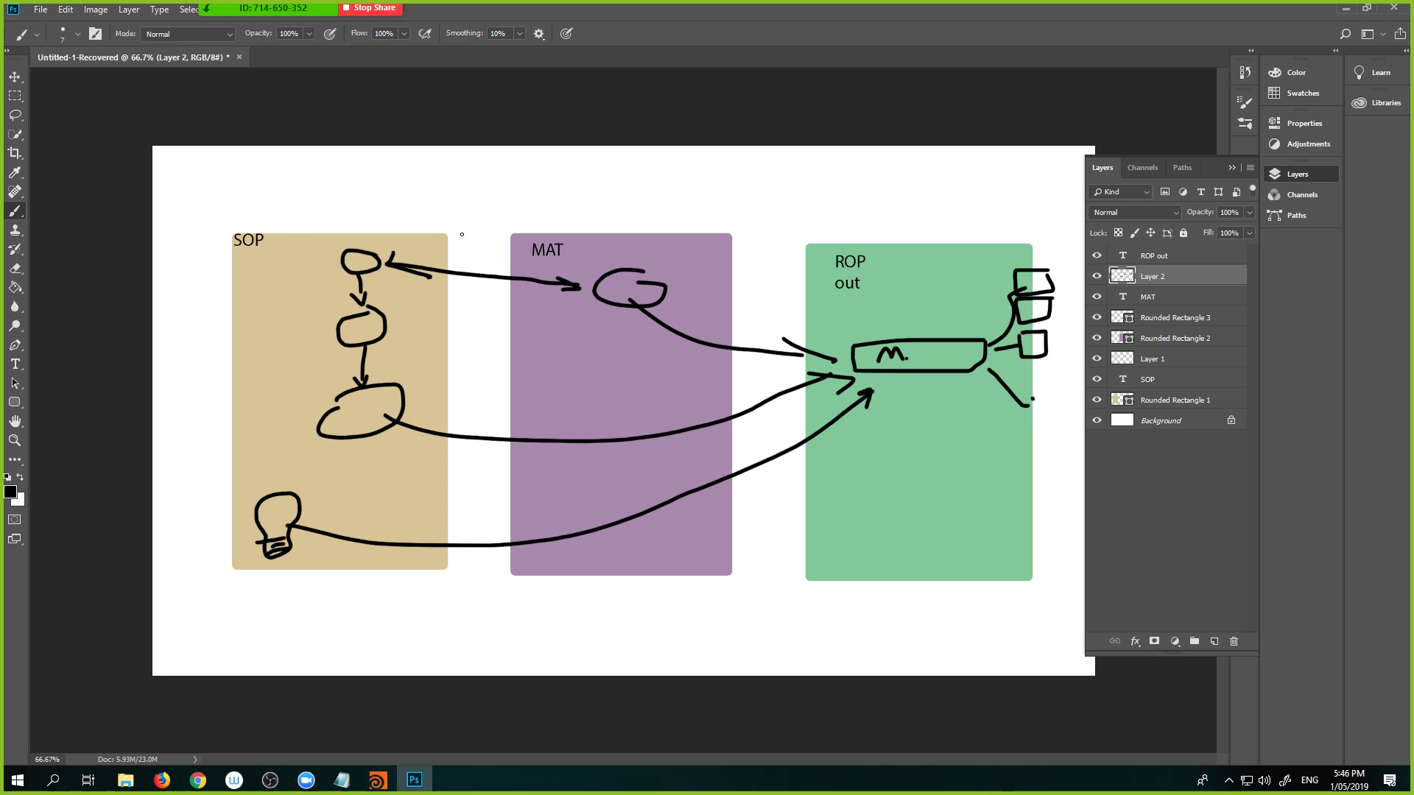
Step: Switch back to Houdini, view the out network and return to the obj network
key(alt+Tab)
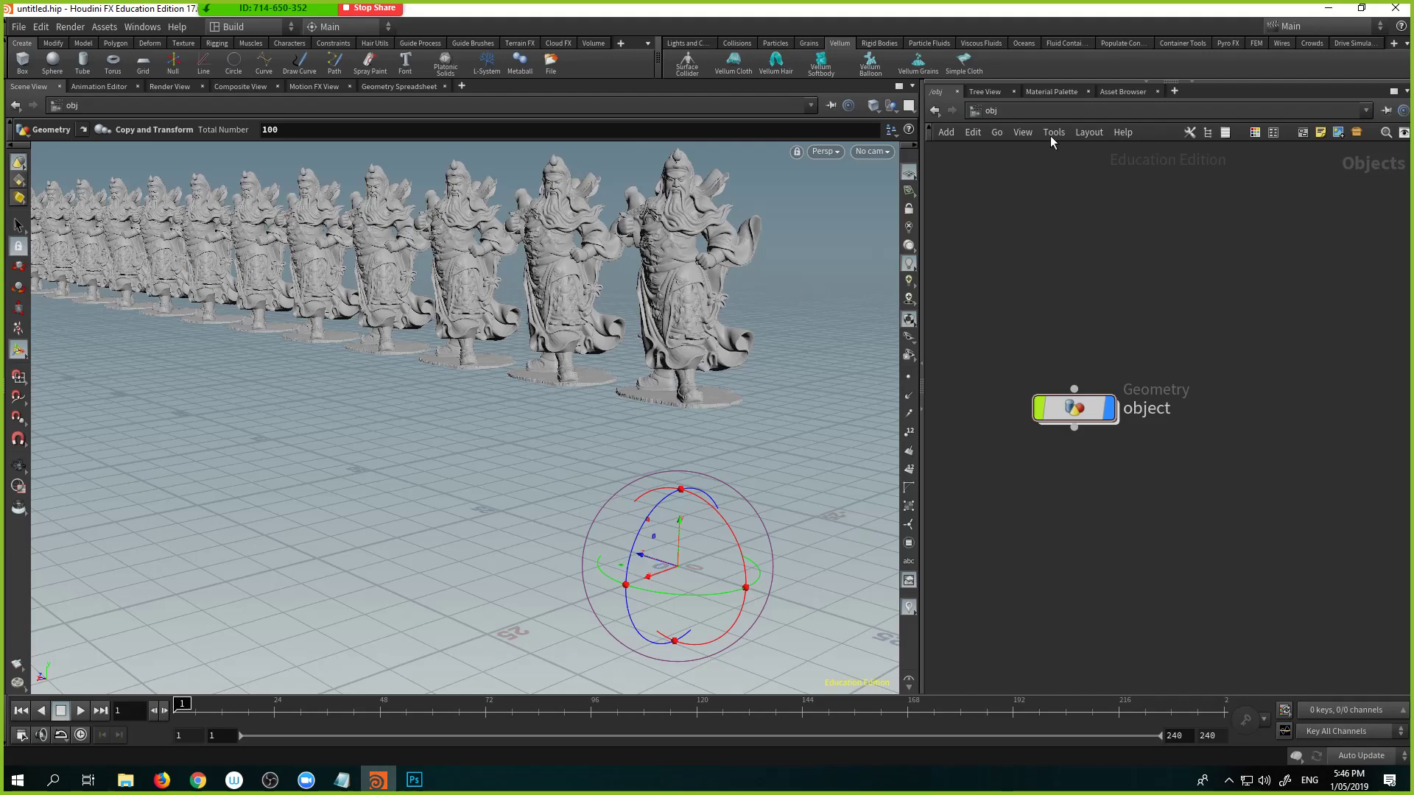
click(1000, 116)
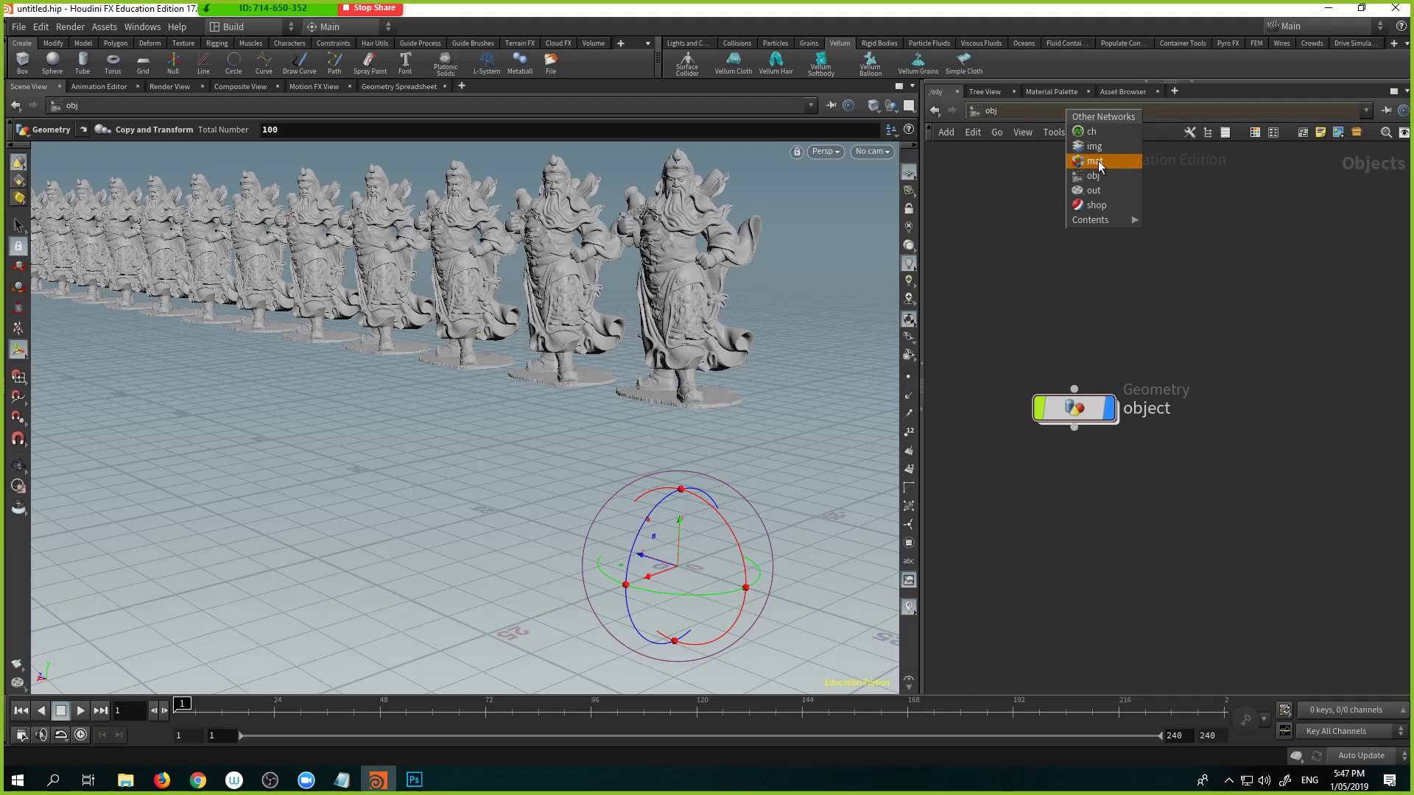
click(1095, 191)
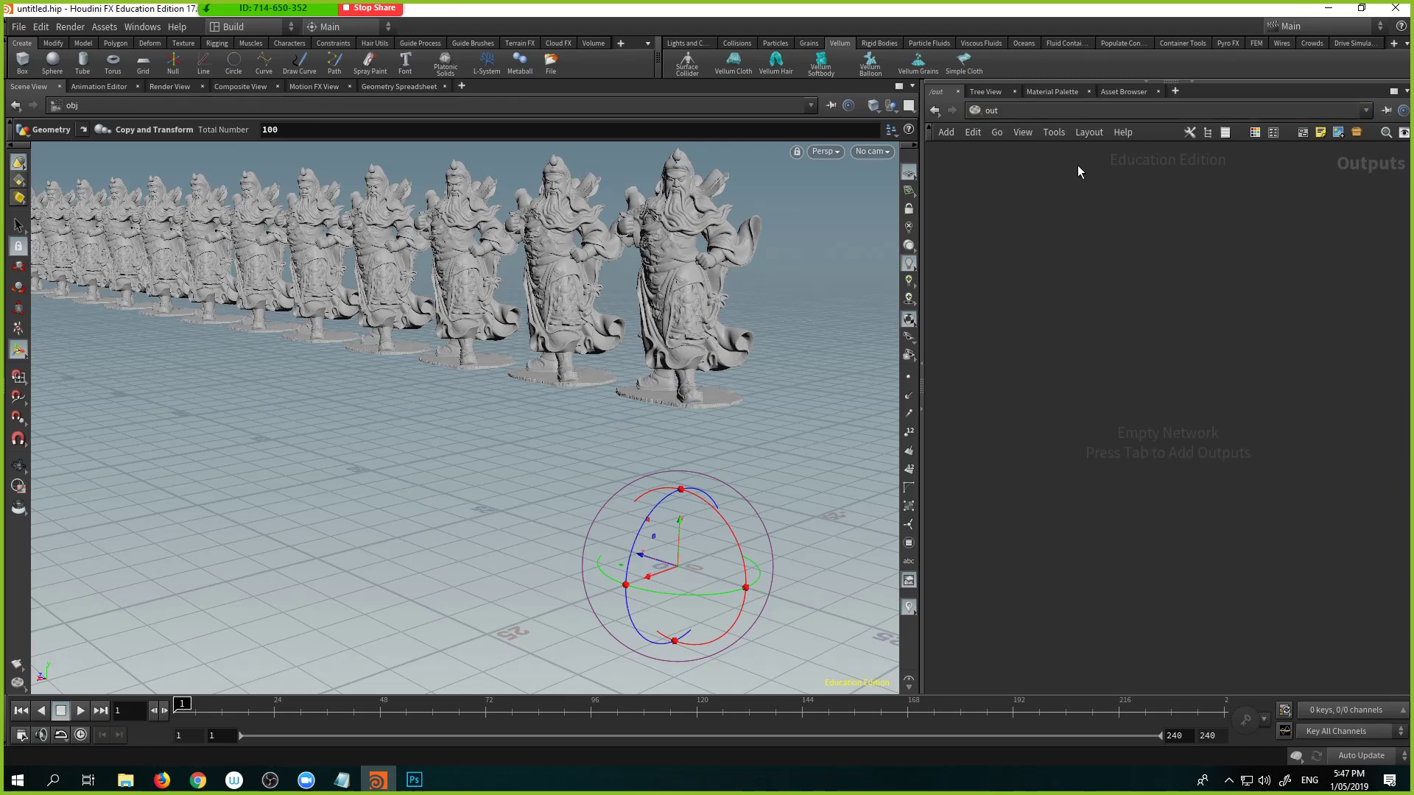
click(1025, 111)
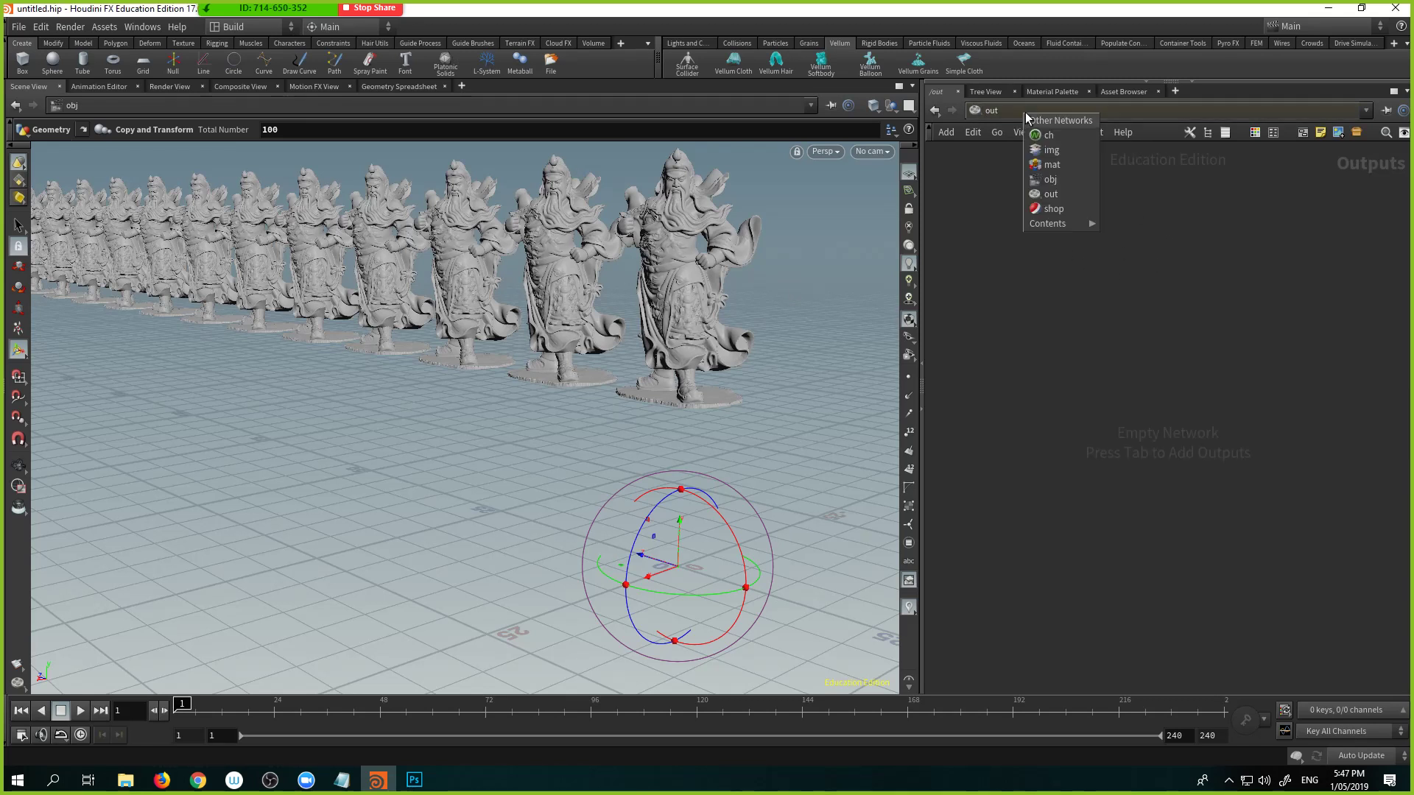
click(1050, 180)
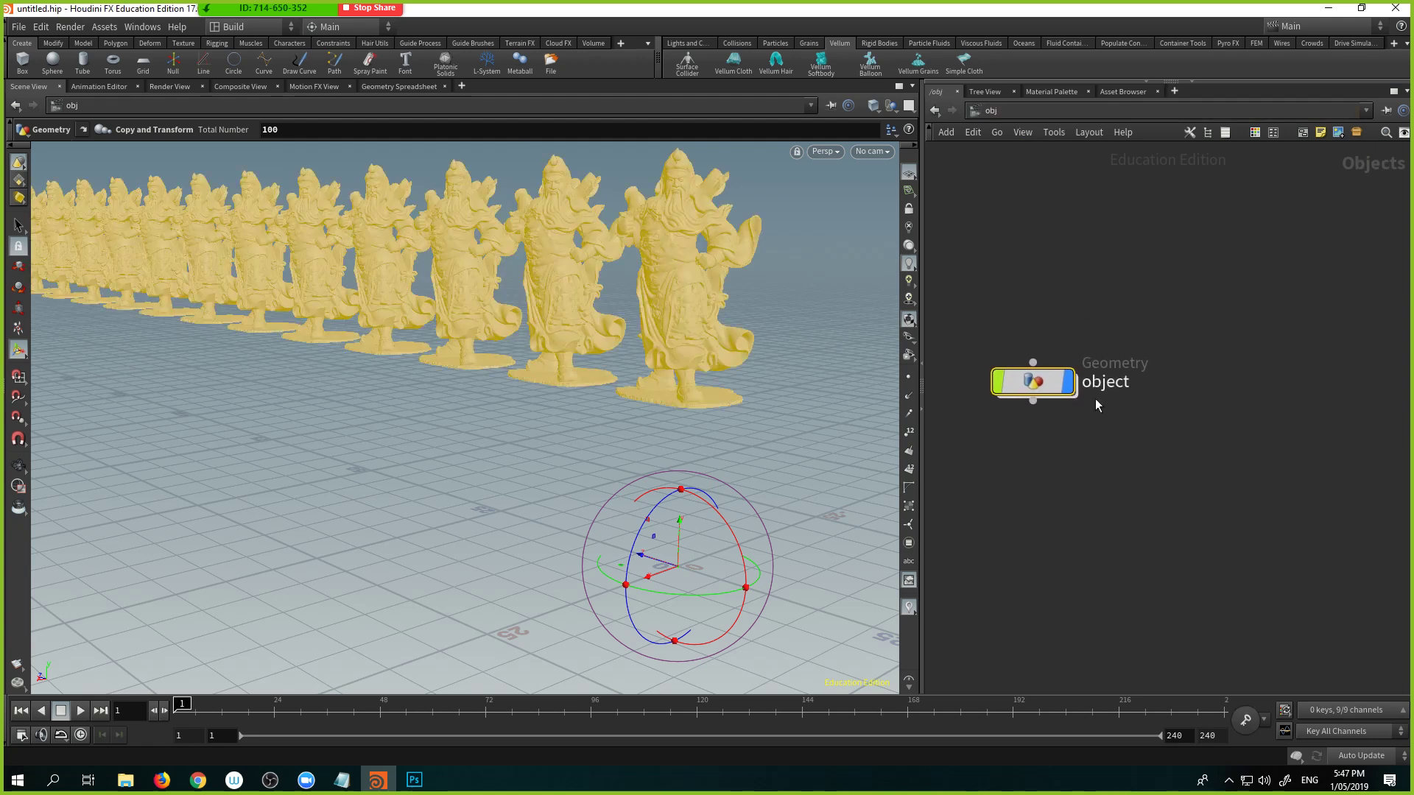
Step: Add a DOP Network node below the object node in the obj network
click(1095, 404)
key(Tab)
text(ent)
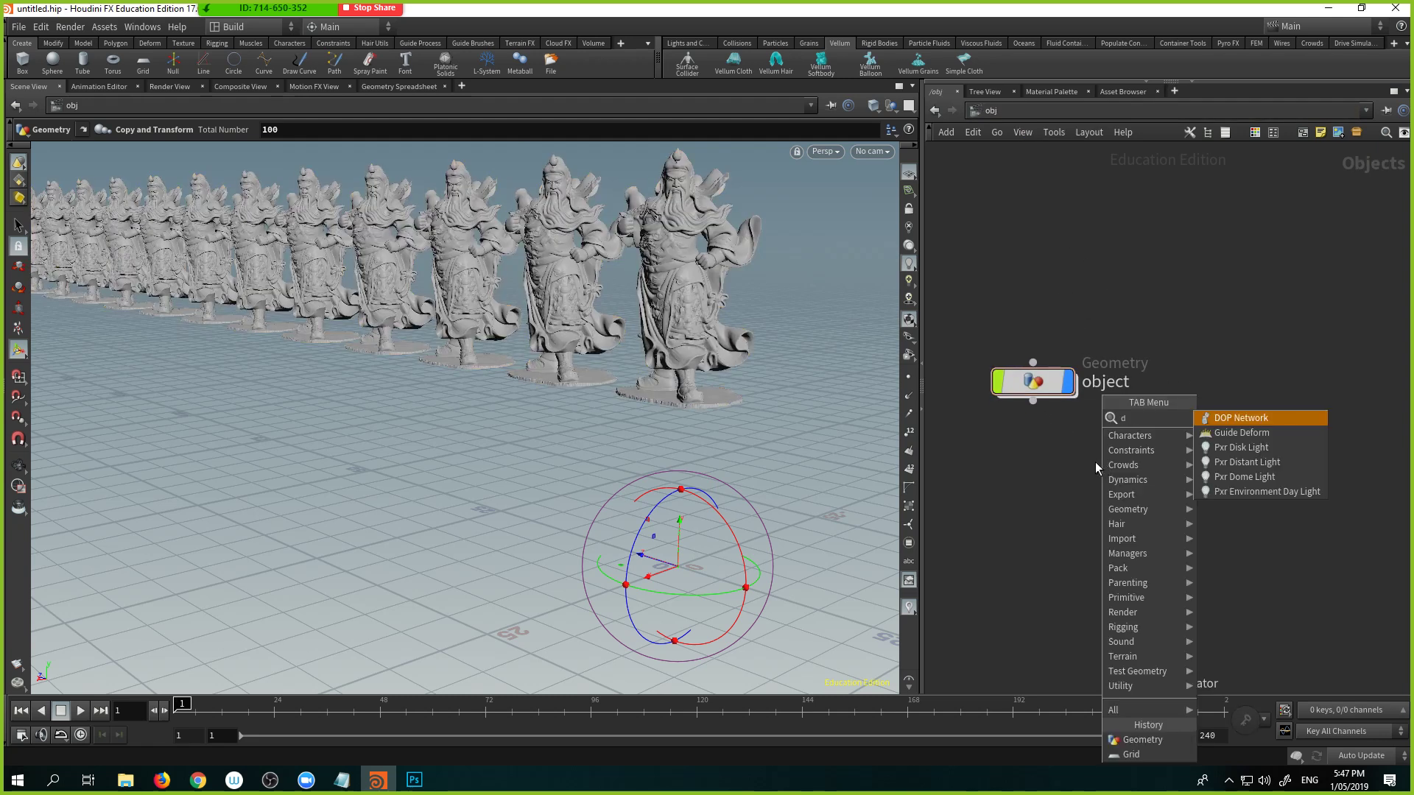
key(Return)
click(1094, 462)
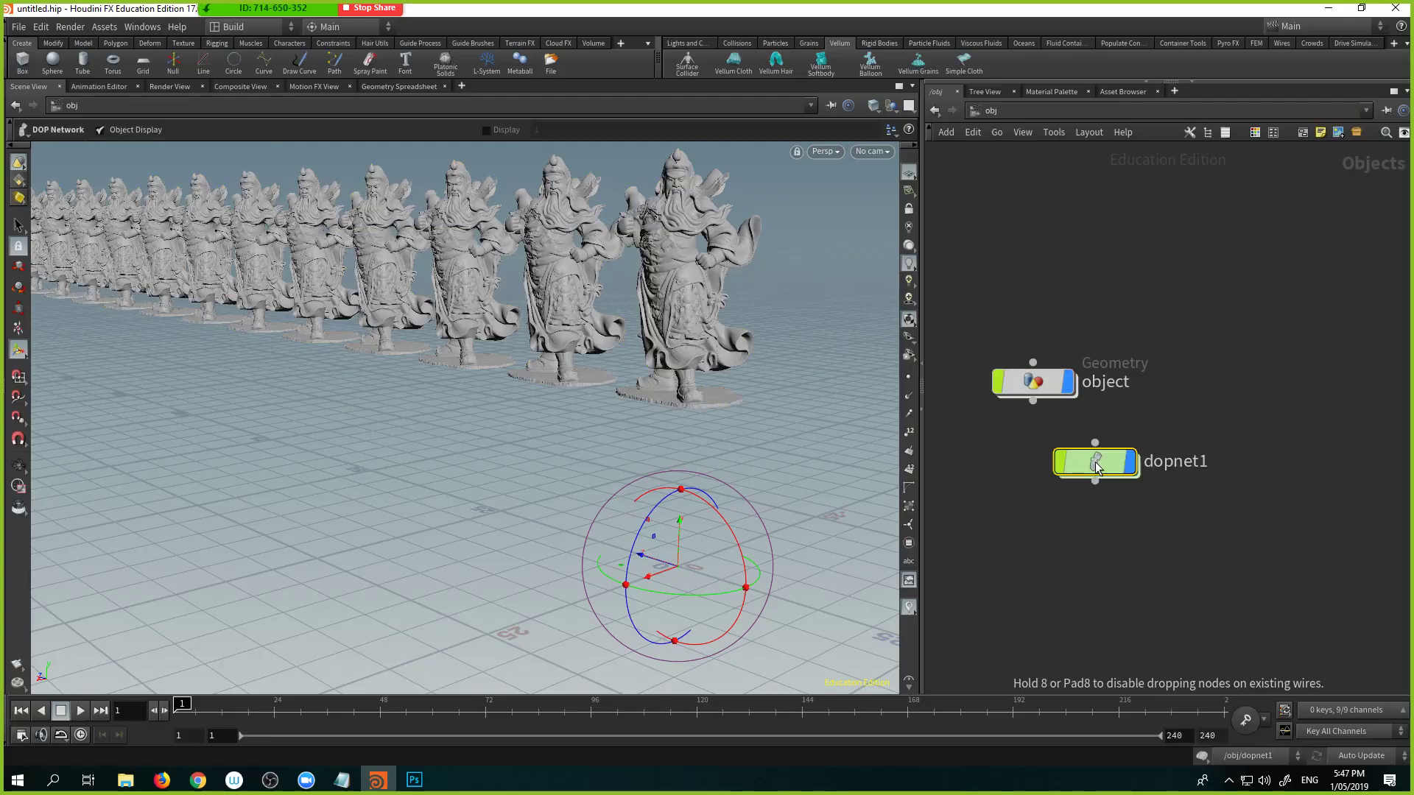
Step: Switch to Photoshop and draw a red rounded rectangle about 650 by 230 px overlapping the lower edges of the MAT and ROP boxes
key(alt+Tab)
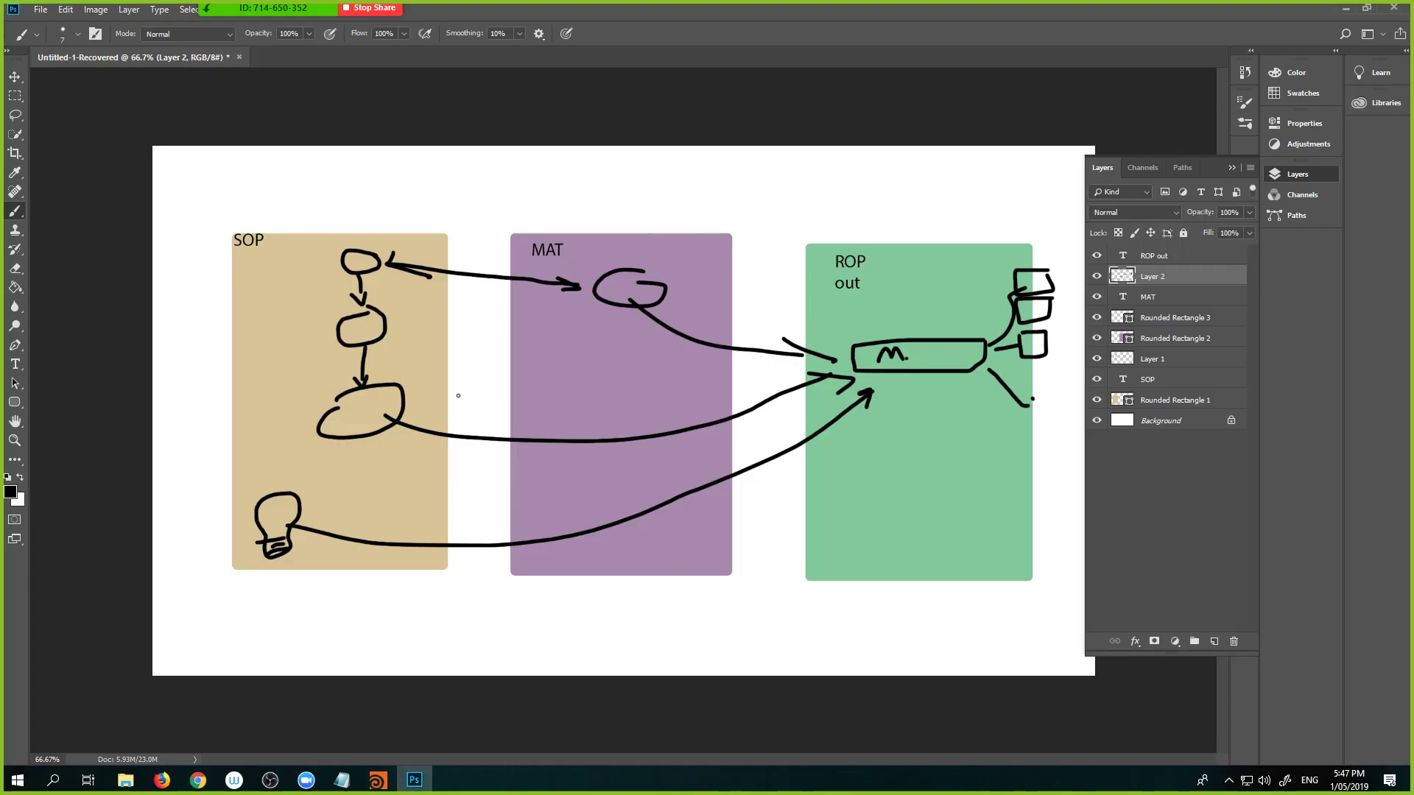
click(14, 402)
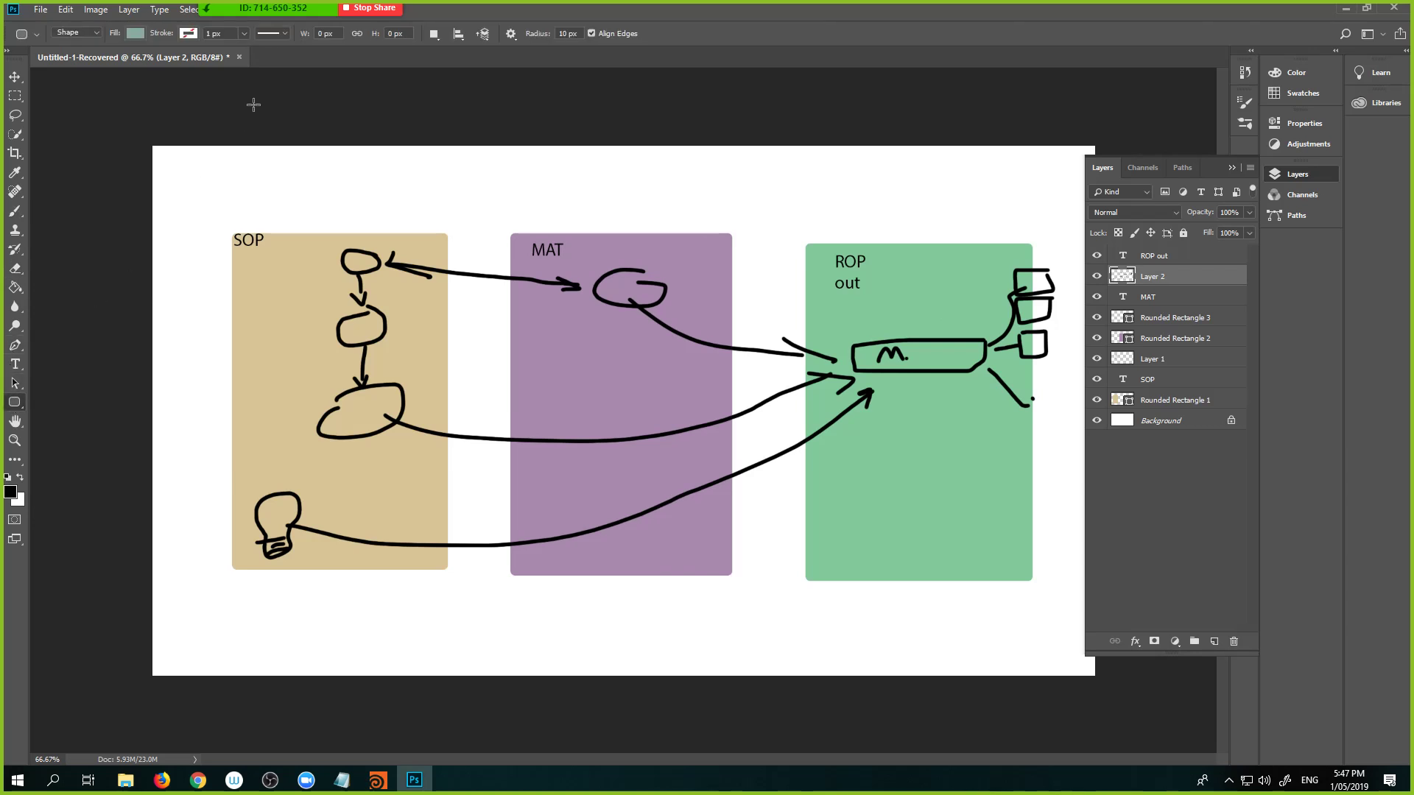
click(136, 33)
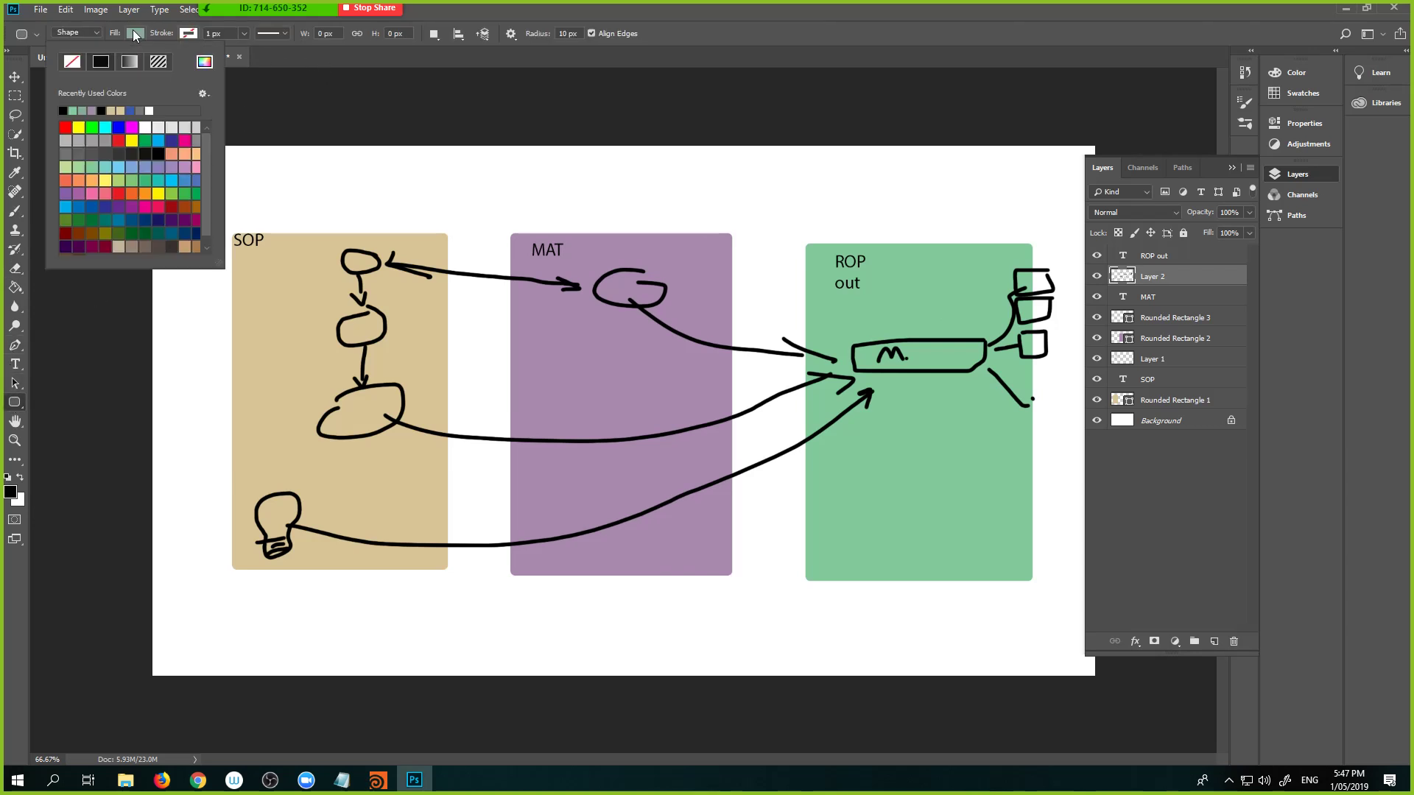
click(66, 127)
drag(557, 546, 875, 658)
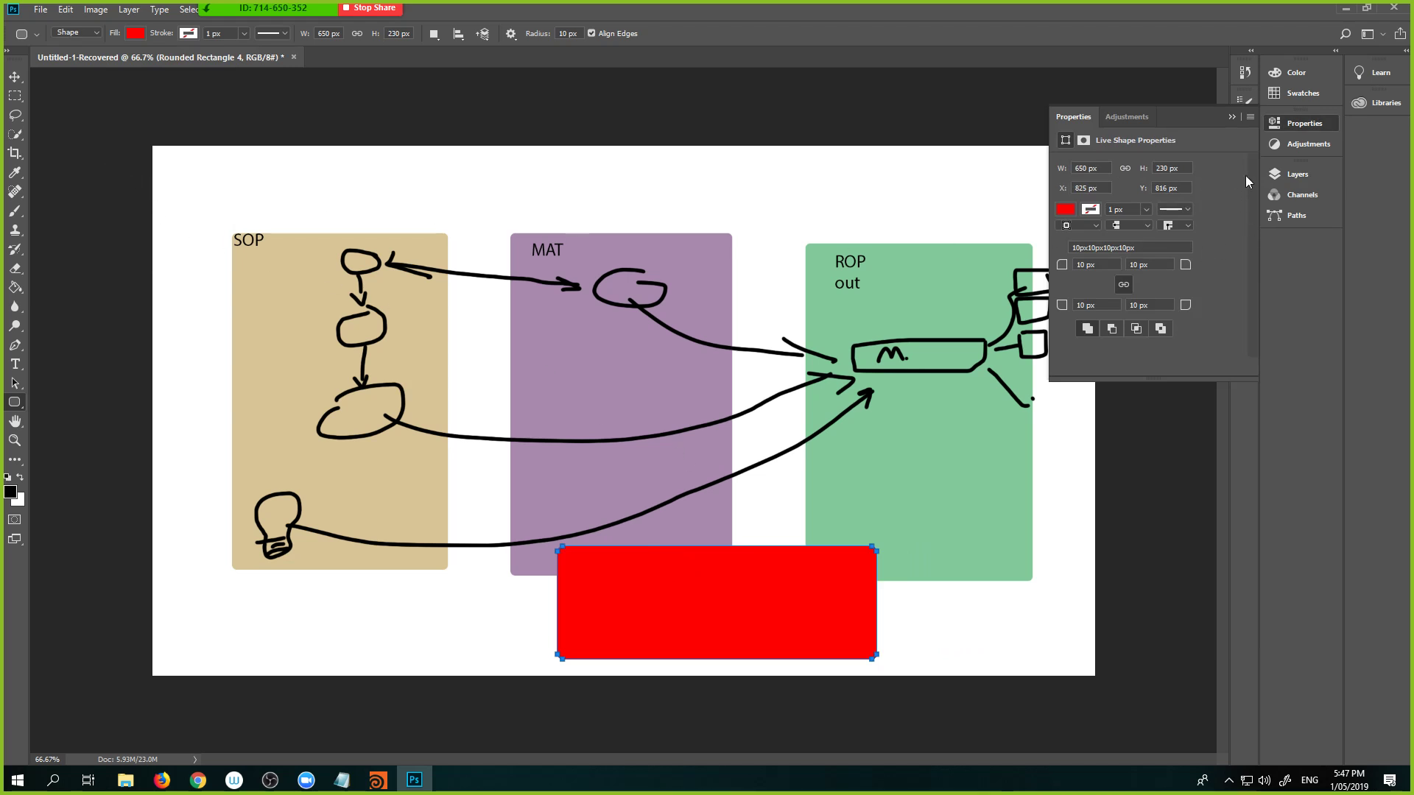
Step: Move Layer 2 to the top of the layer stack and choose the Brush tool
click(1281, 176)
click(1178, 299)
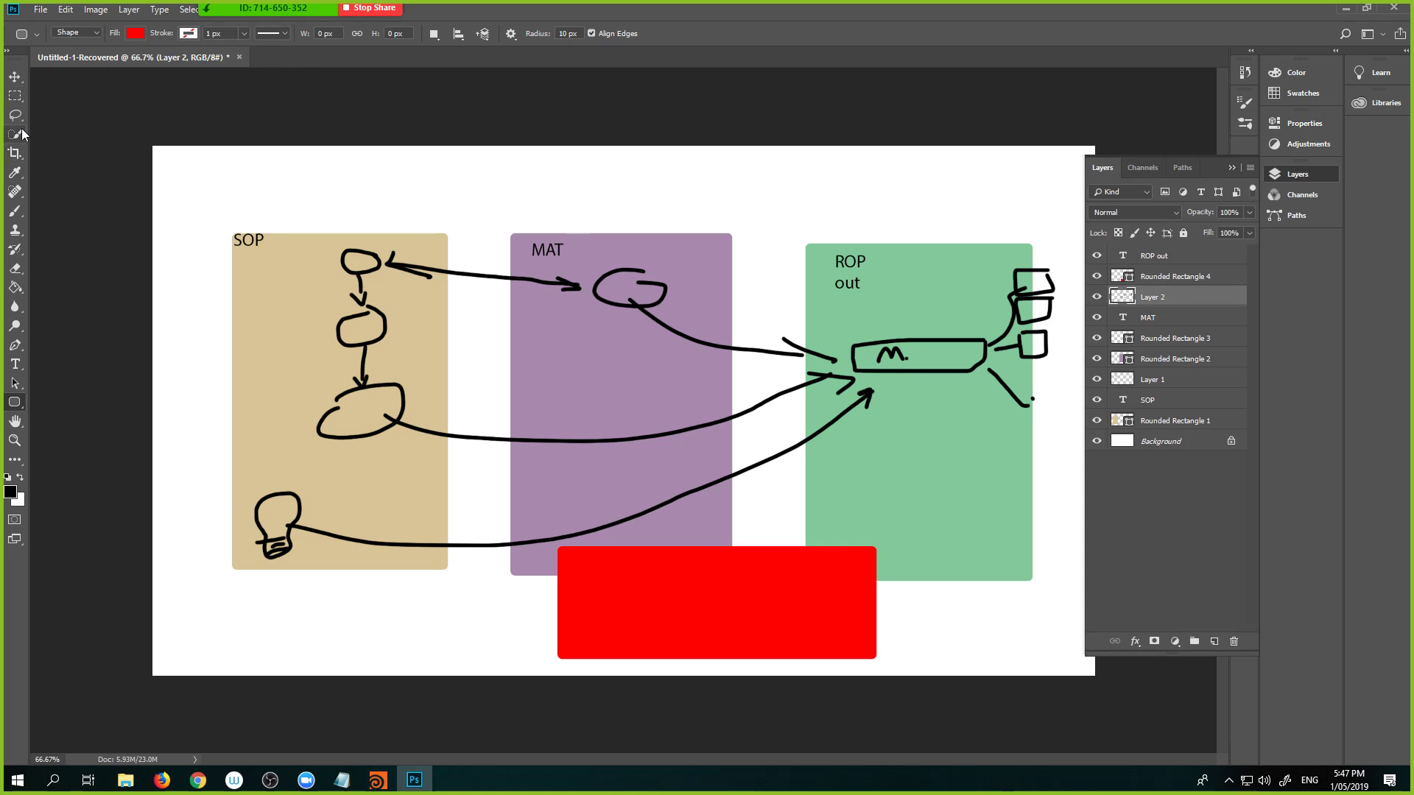
key(b)
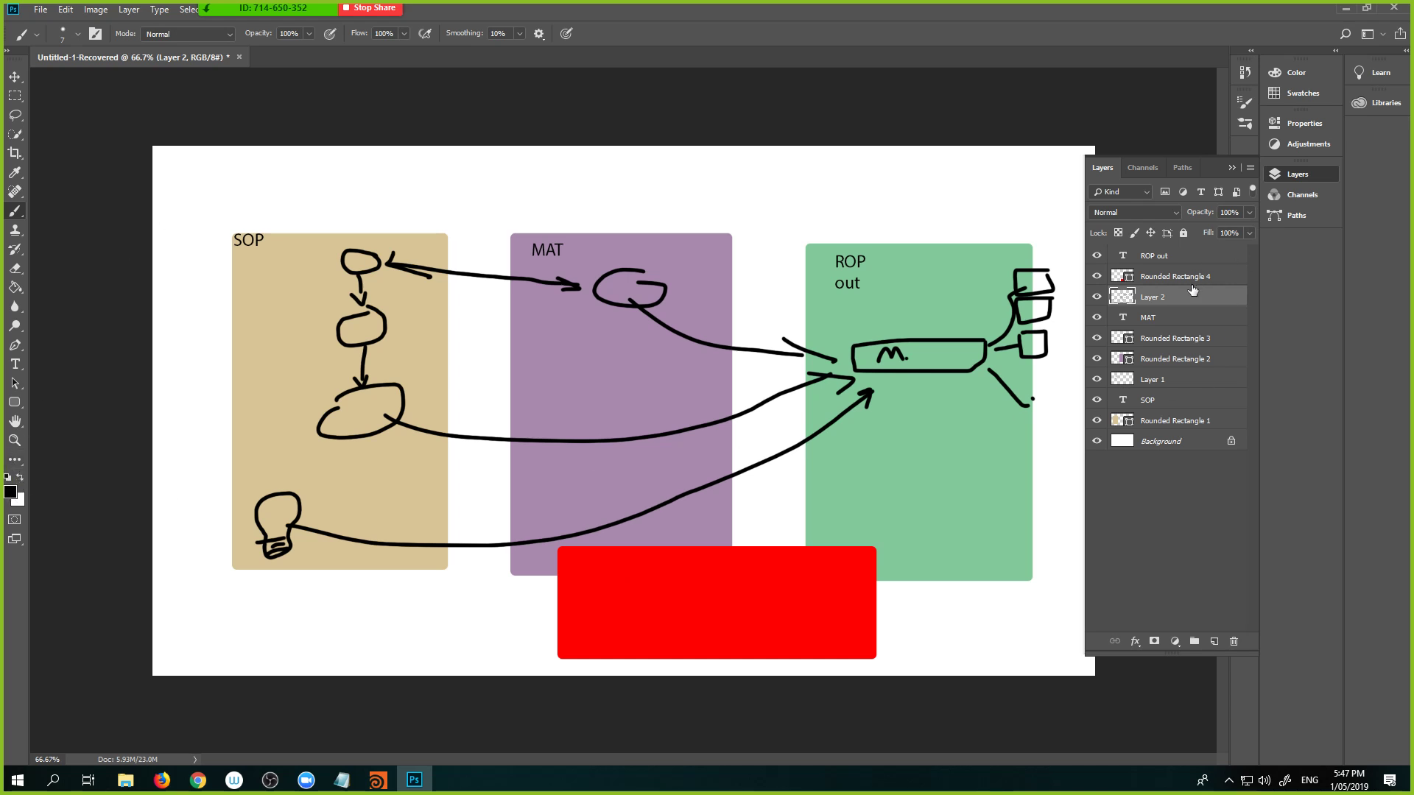
drag(1190, 296, 1182, 257)
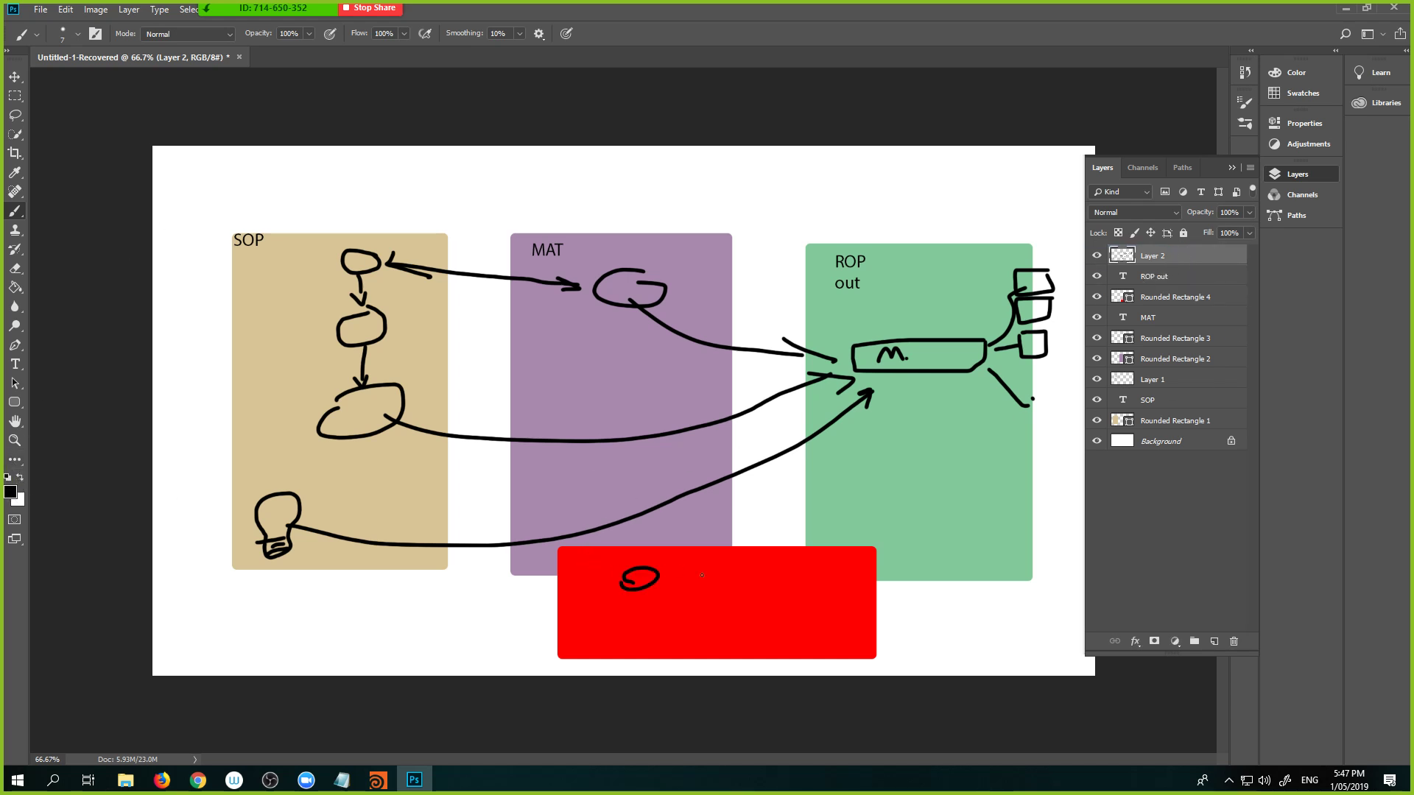
Step: Brush five small black ovals inside the red box to represent its nodes
drag(700, 567, 747, 571)
drag(835, 569, 832, 568)
drag(707, 590, 692, 593)
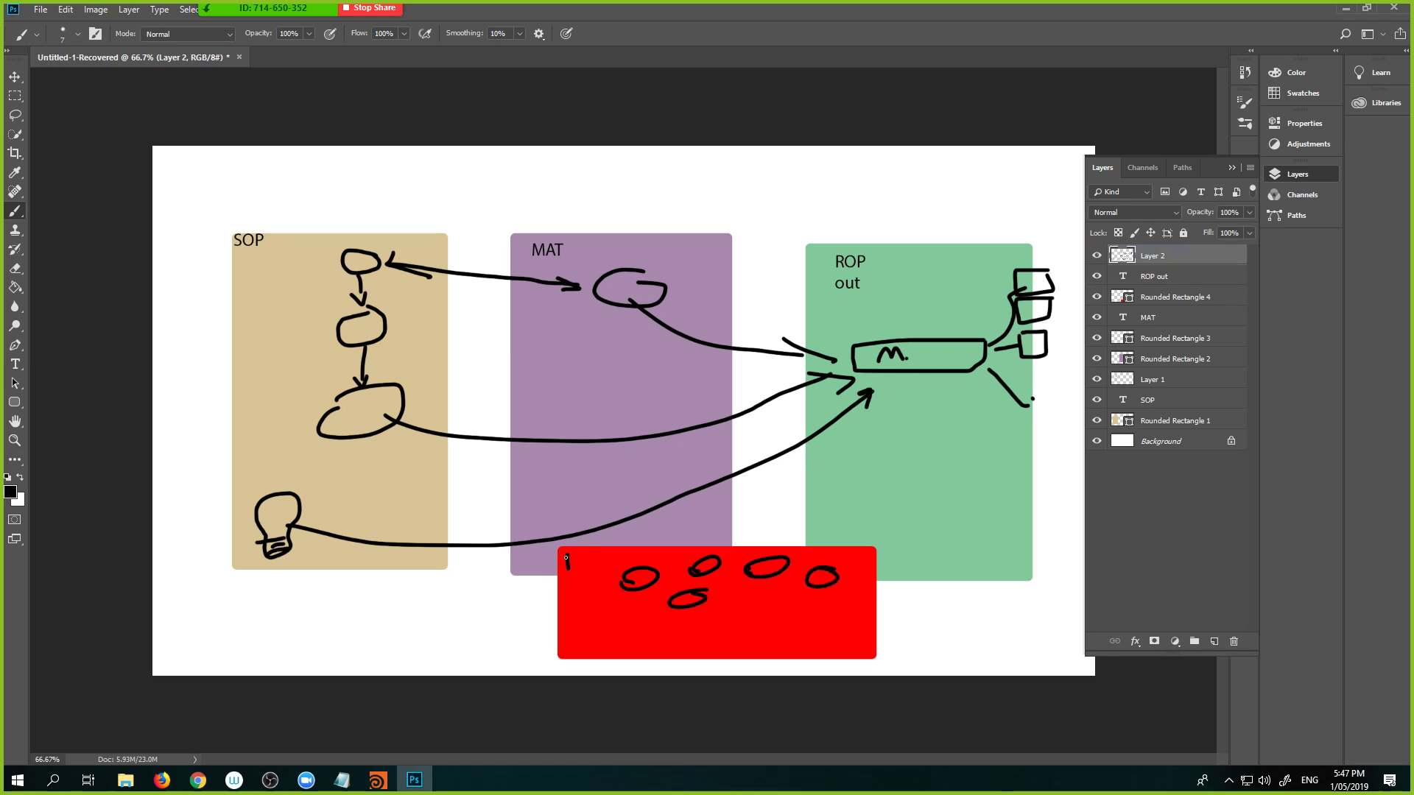
Step: Letter DOP on the red box, draw curved arrows to and from the lowest SOP oval, and switch back to Houdini
drag(566, 558, 568, 569)
mouse_move(565, 553)
mouse_down()
mouse_move(571, 569)
mouse_move(597, 553)
mouse_move(613, 563)
mouse_up()
drag(611, 548, 619, 555)
mouse_move(376, 423)
mouse_down()
mouse_move(444, 554)
mouse_move(564, 595)
mouse_move(616, 578)
mouse_move(568, 638)
mouse_move(436, 582)
mouse_move(377, 483)
mouse_move(402, 486)
mouse_up()
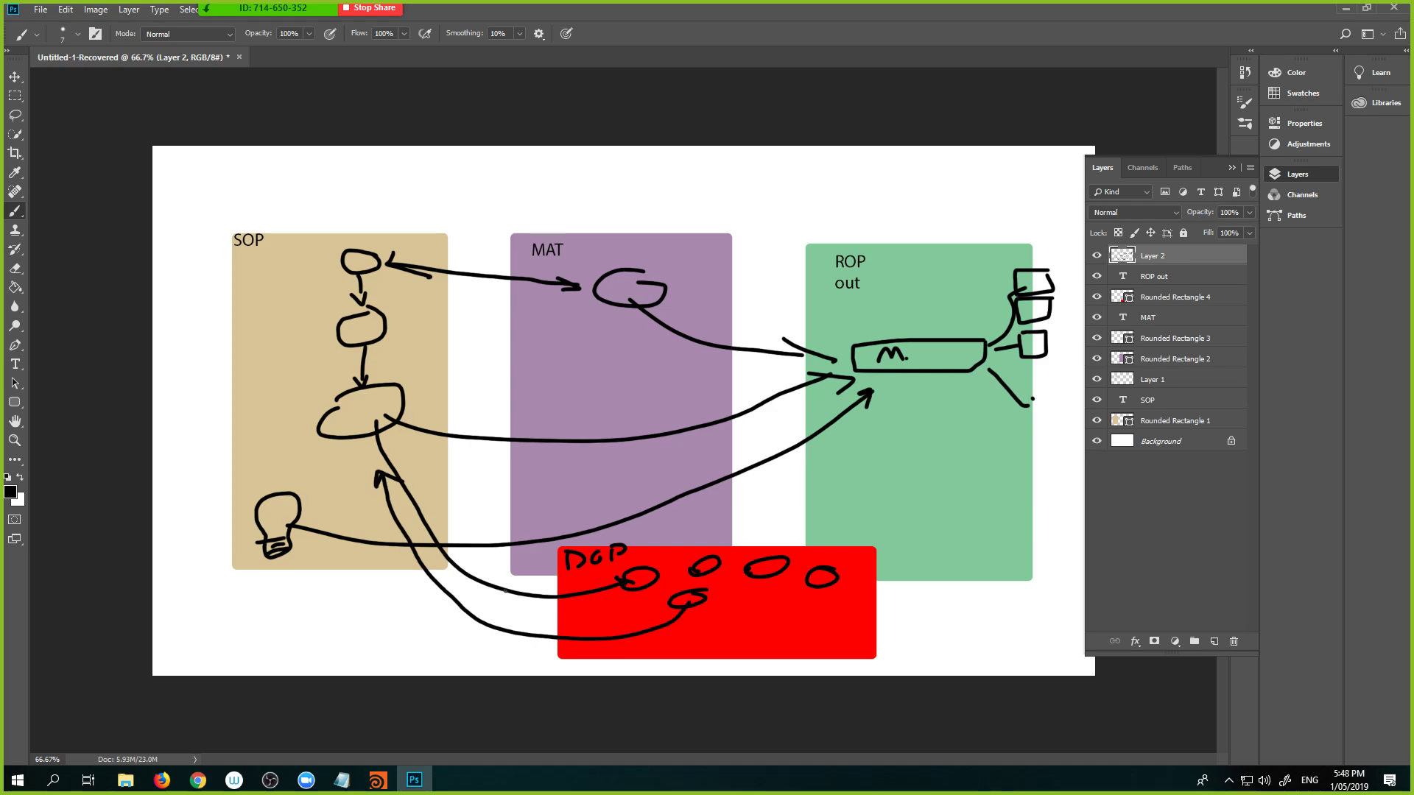
key(alt+Tab)
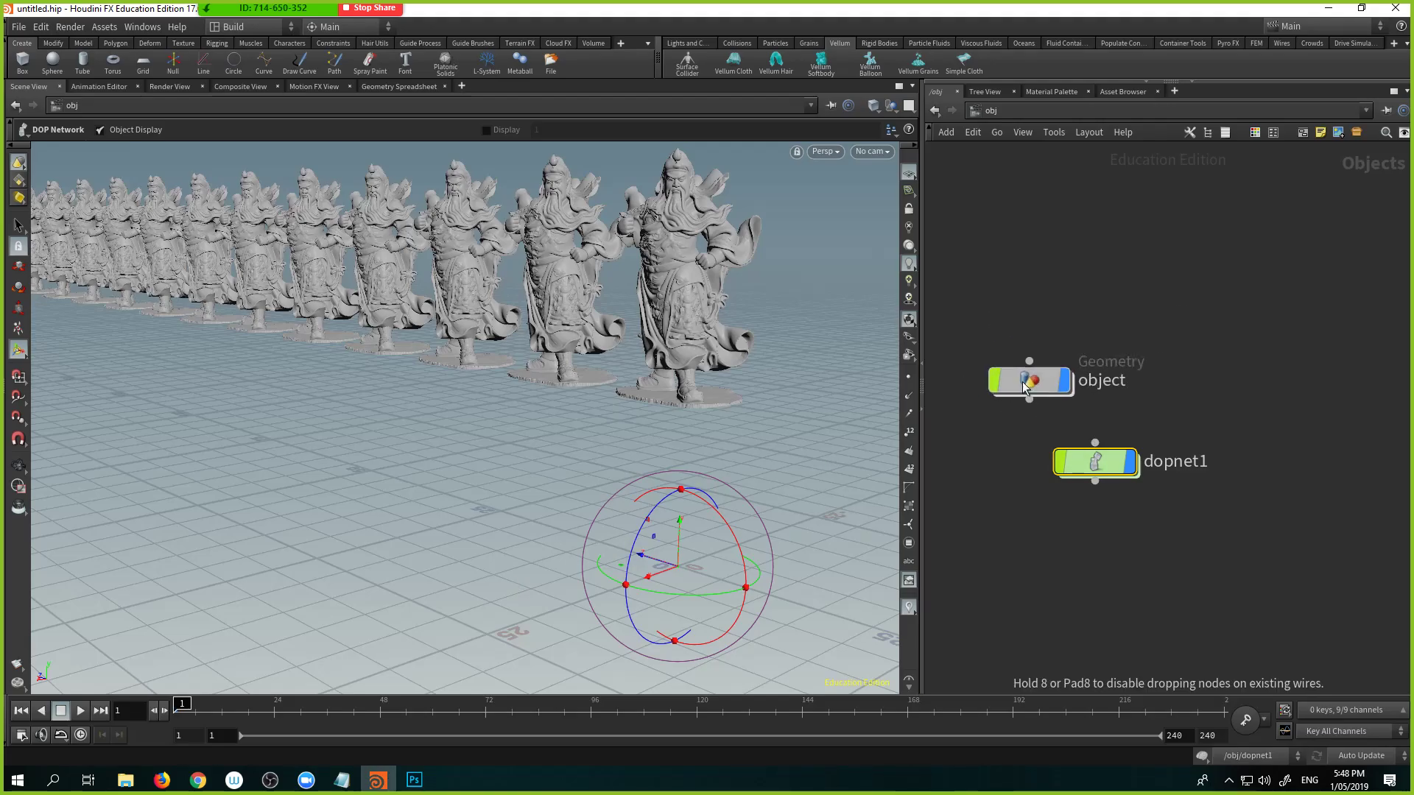
Step: Move the object node higher above the DOP network node and rename the DOP network as Dynamic
drag(1025, 386, 1046, 340)
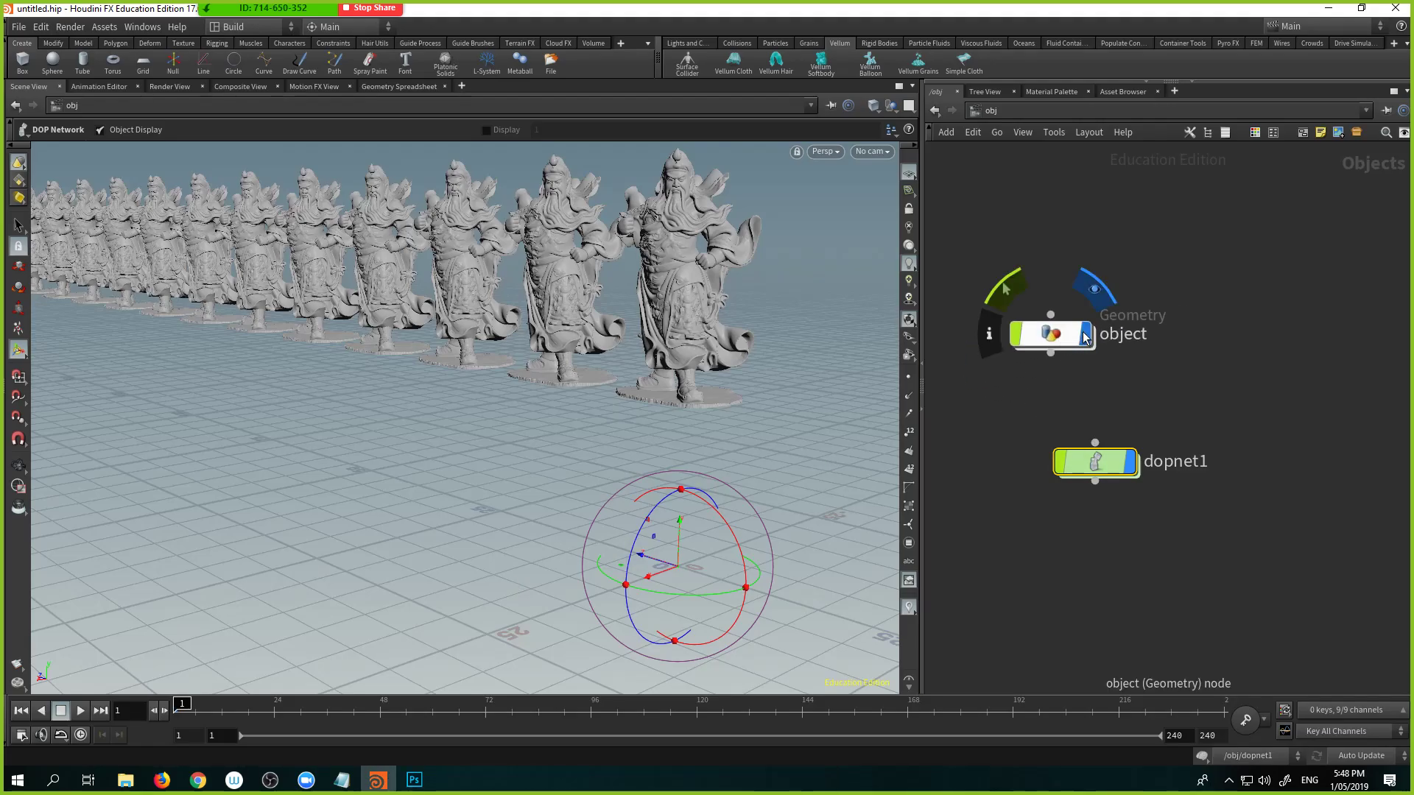
click(1084, 336)
click(1083, 336)
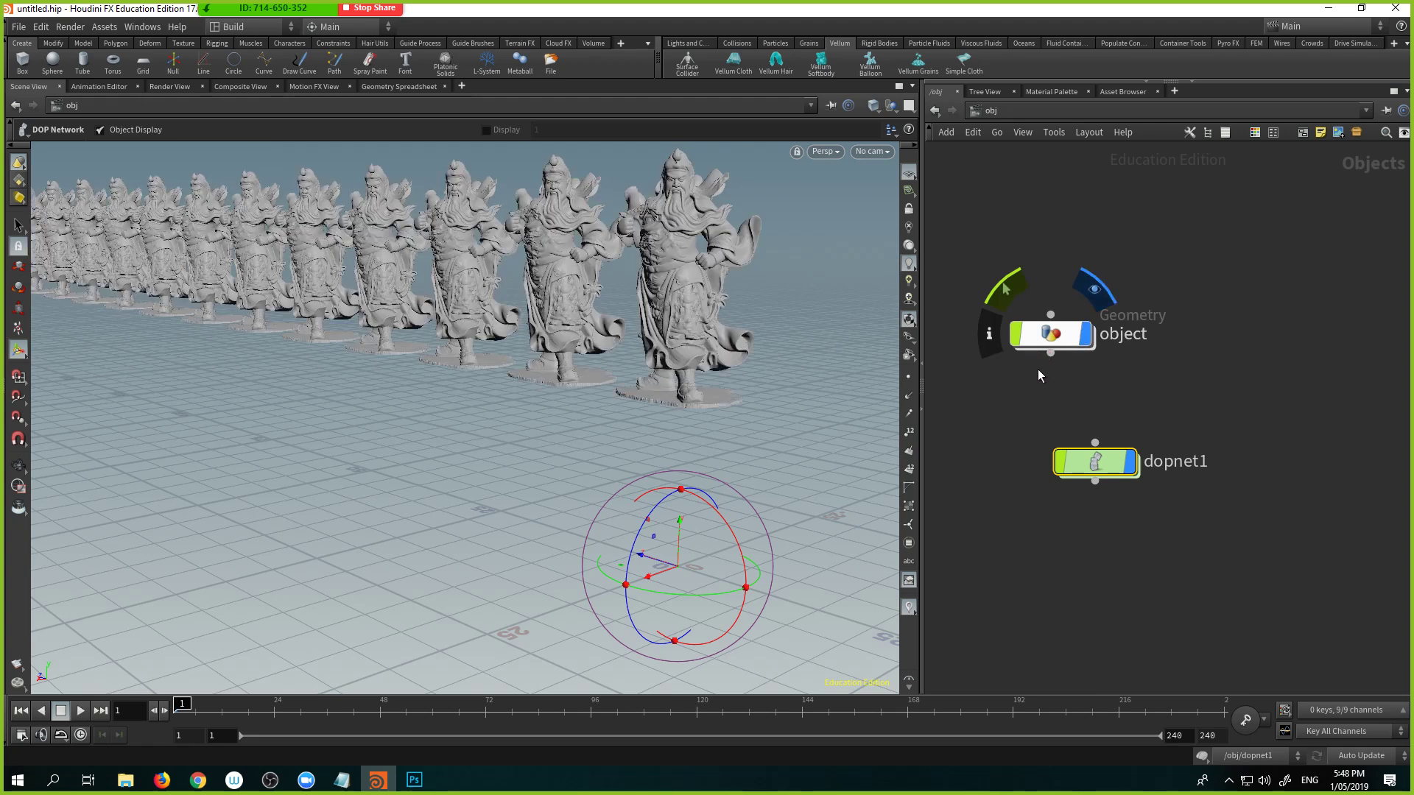
drag(1114, 473, 1127, 463)
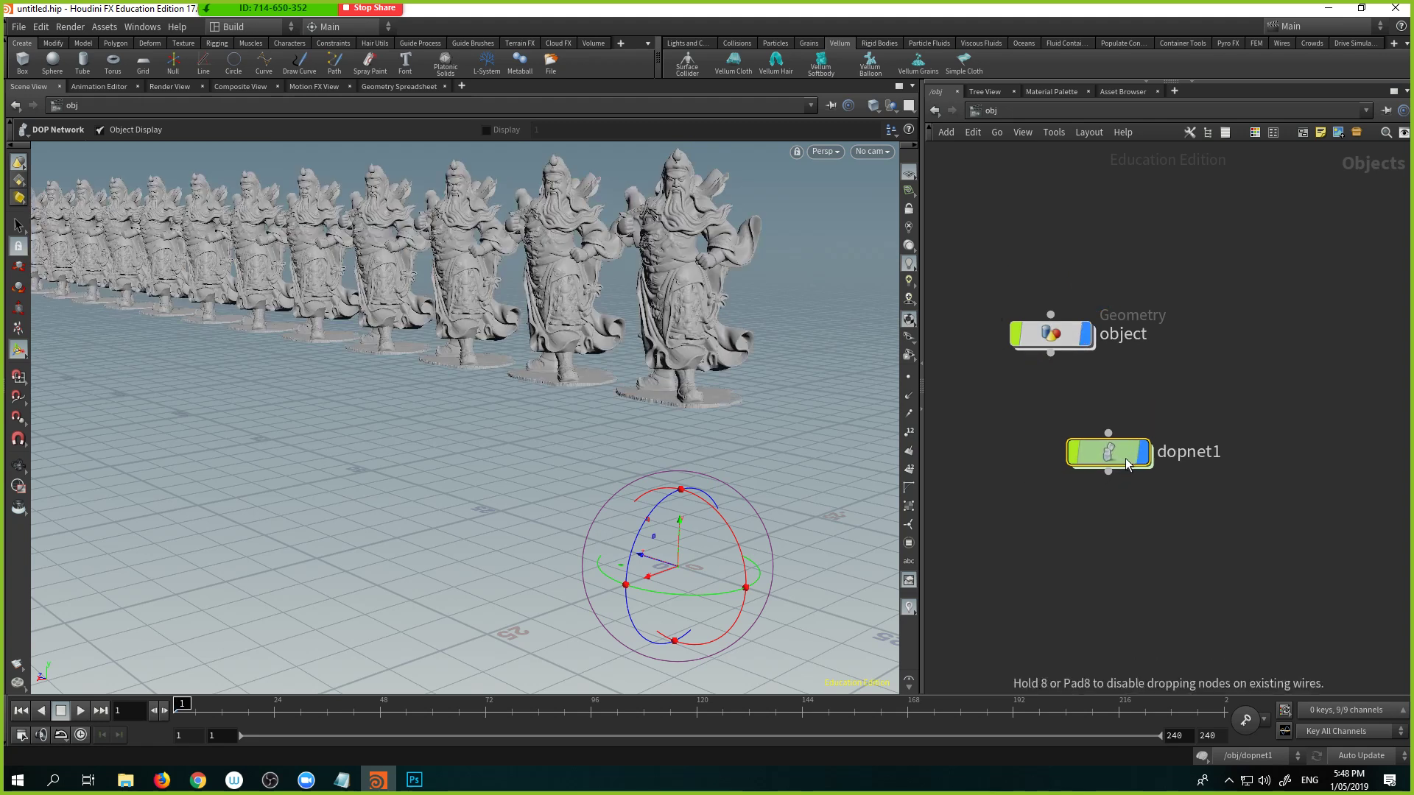
key(F2)
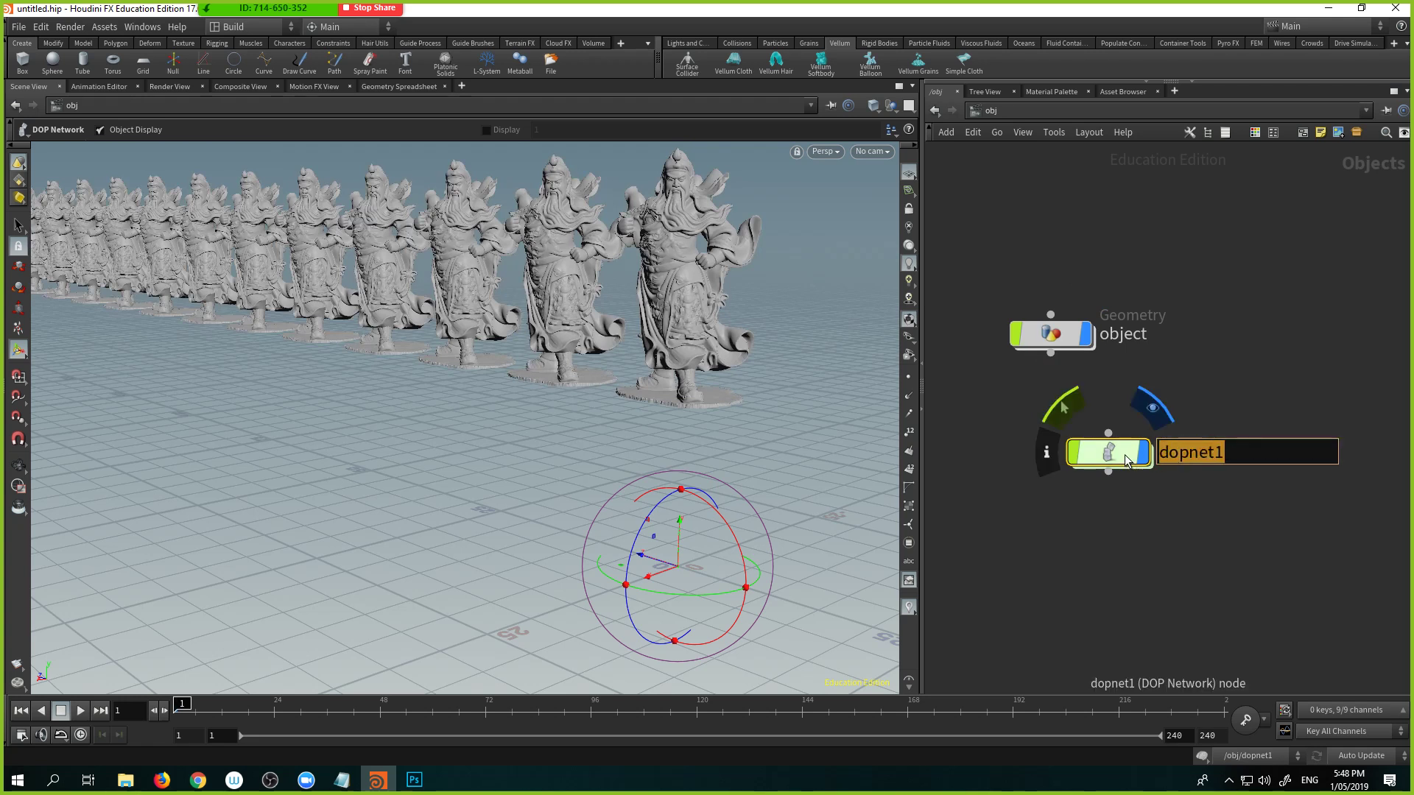
text(Dynamic)
key(Return)
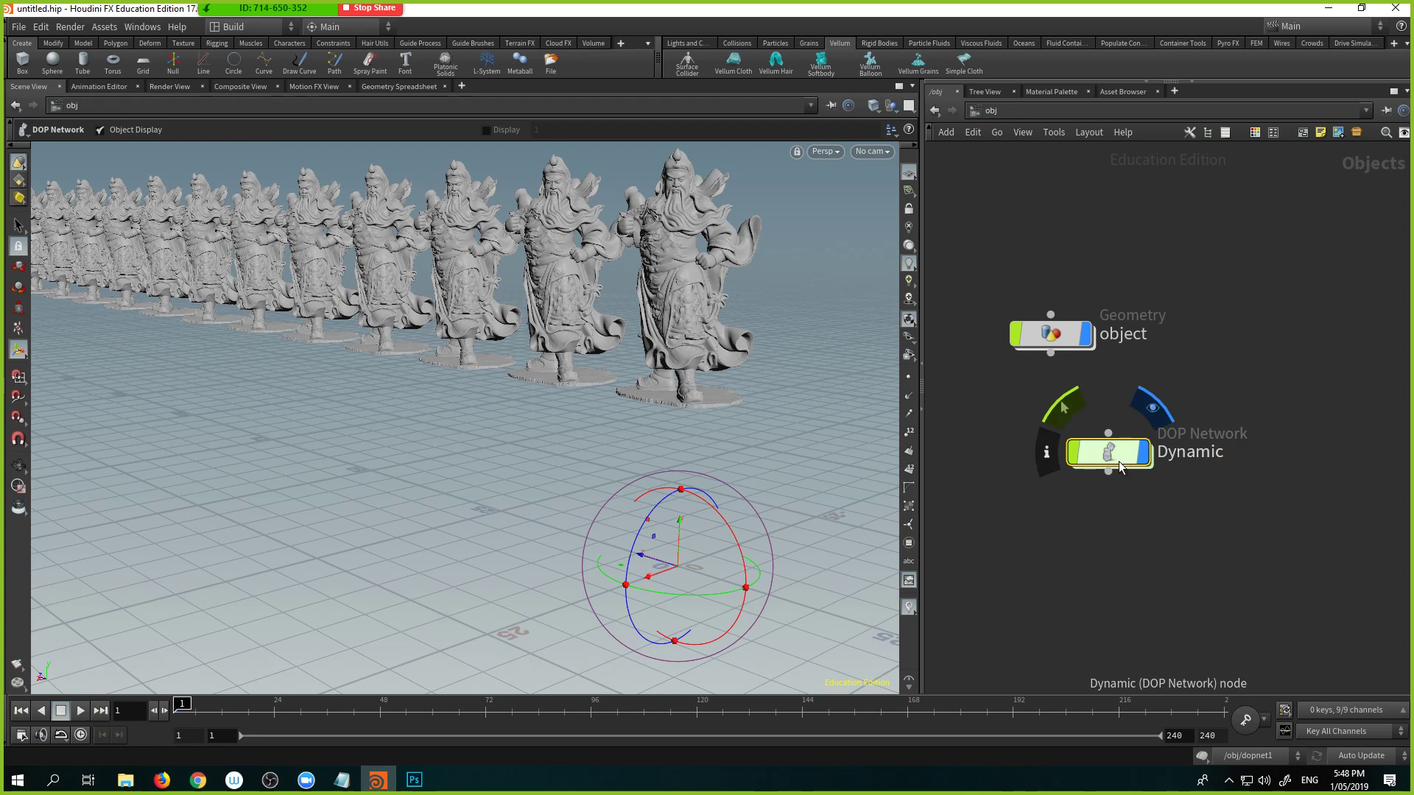
Step: Add an RBD Packed Object node inside the Dynamic network, placed above and to one side of the output node
double_click(1112, 453)
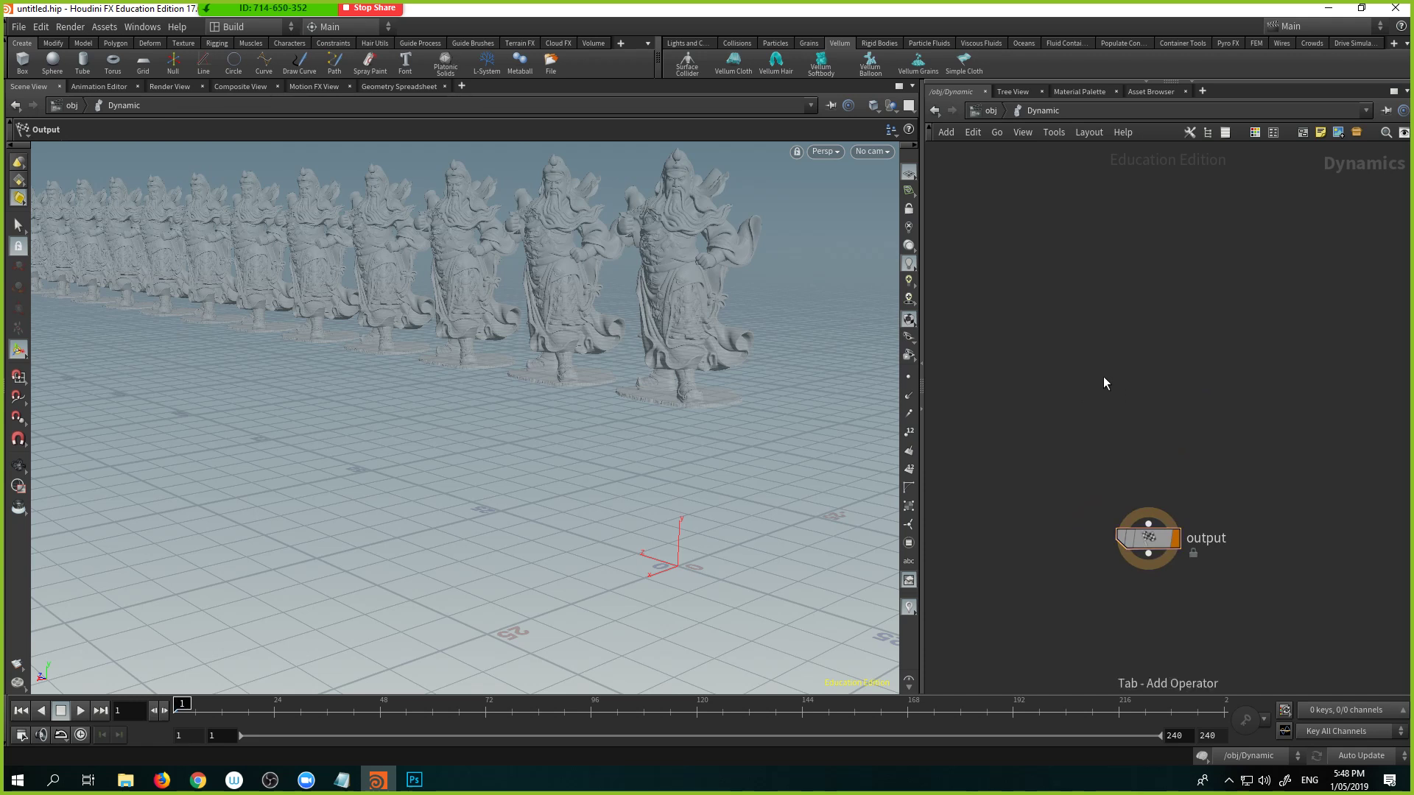
key(Tab)
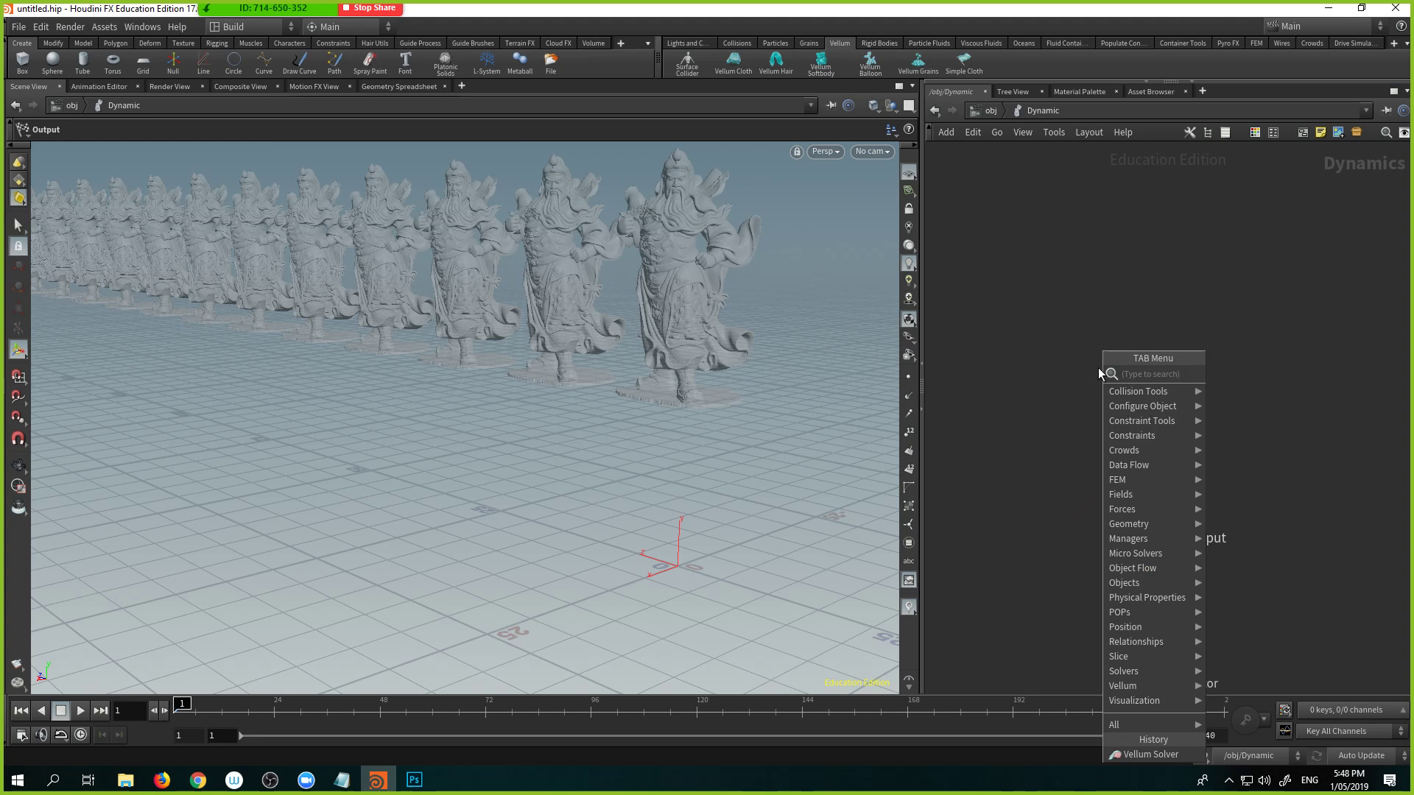
text(rbdpa)
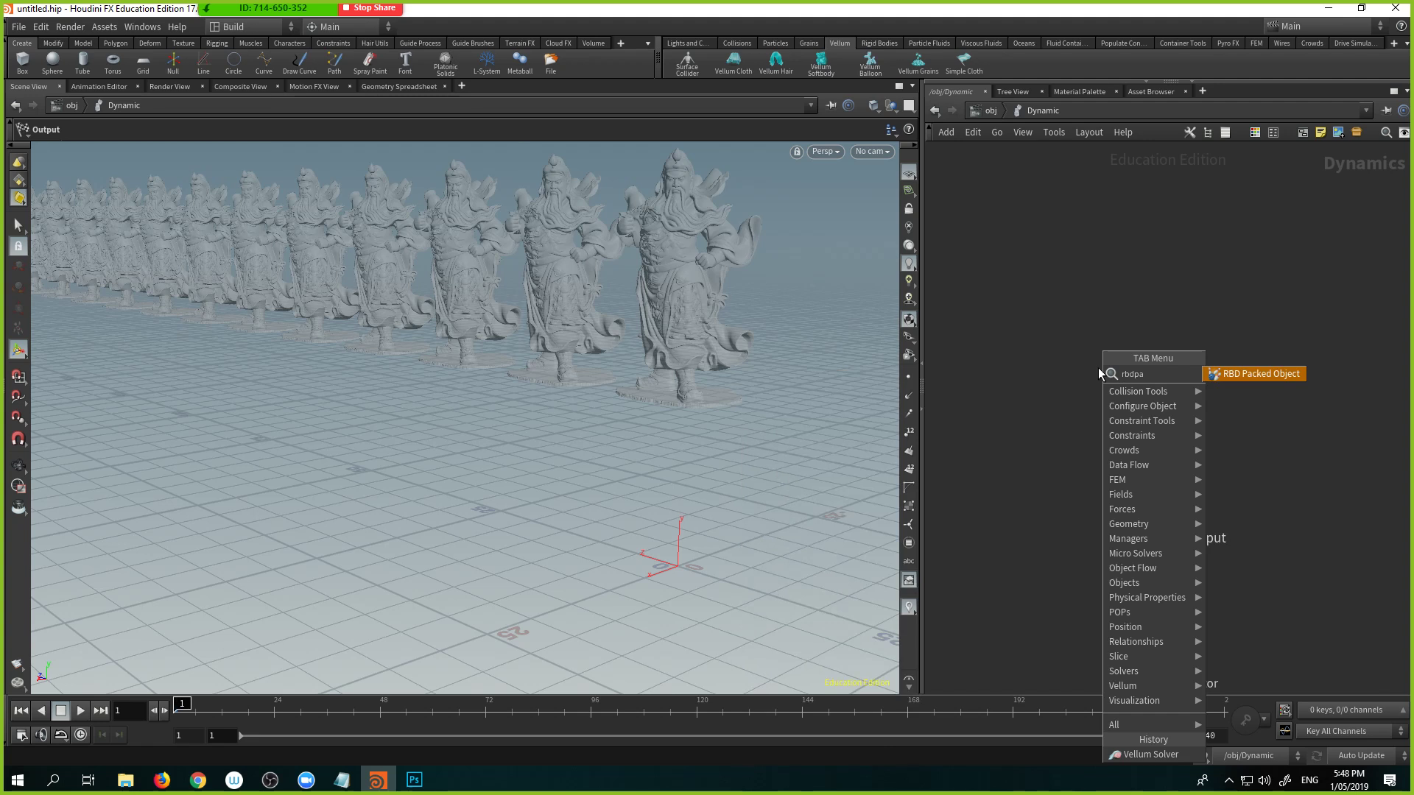
key(Return)
click(1098, 368)
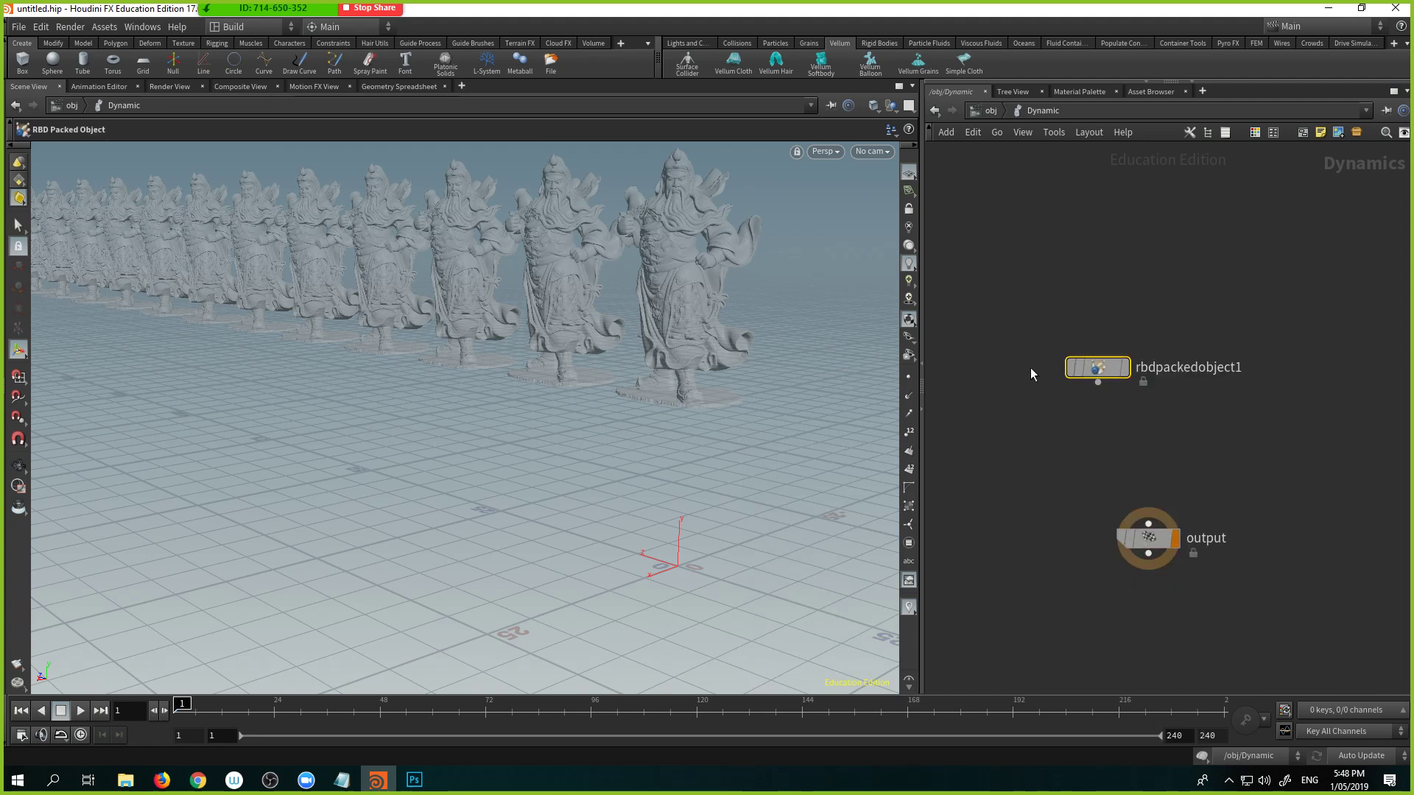
drag(1089, 368, 1036, 351)
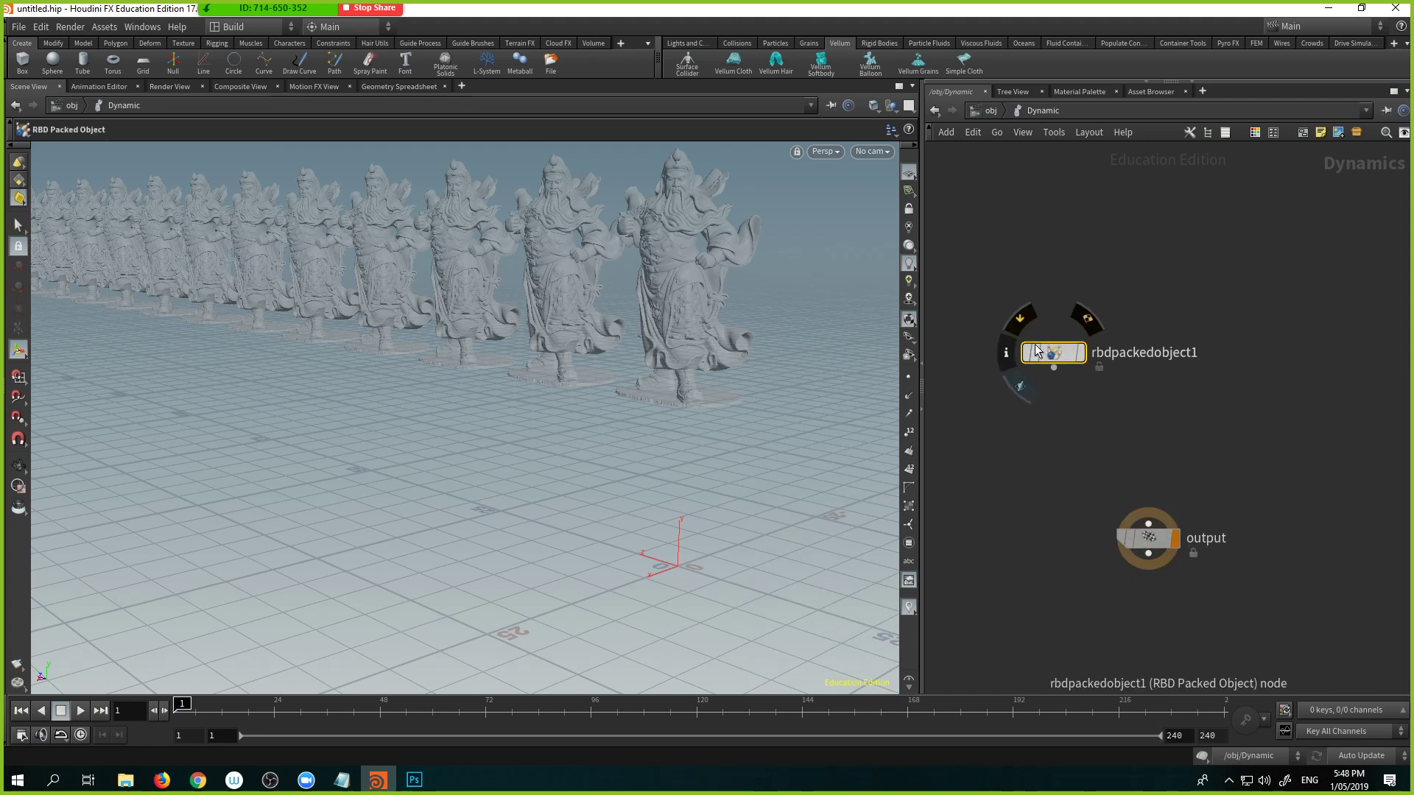
Step: Review the RBD Packed Object's parameters and the scene operators available for its SOP Path
key(p)
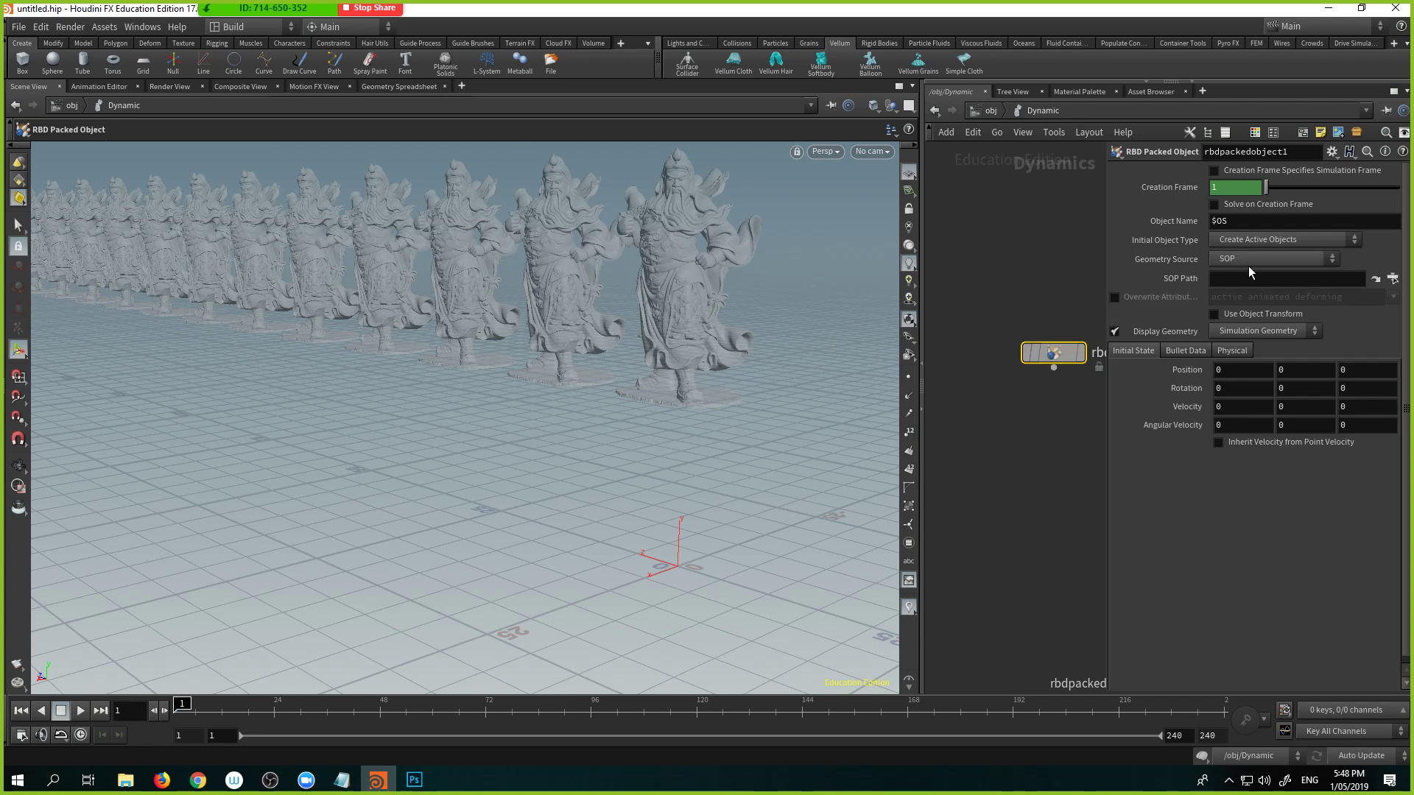
click(1074, 316)
key(p)
click(1063, 360)
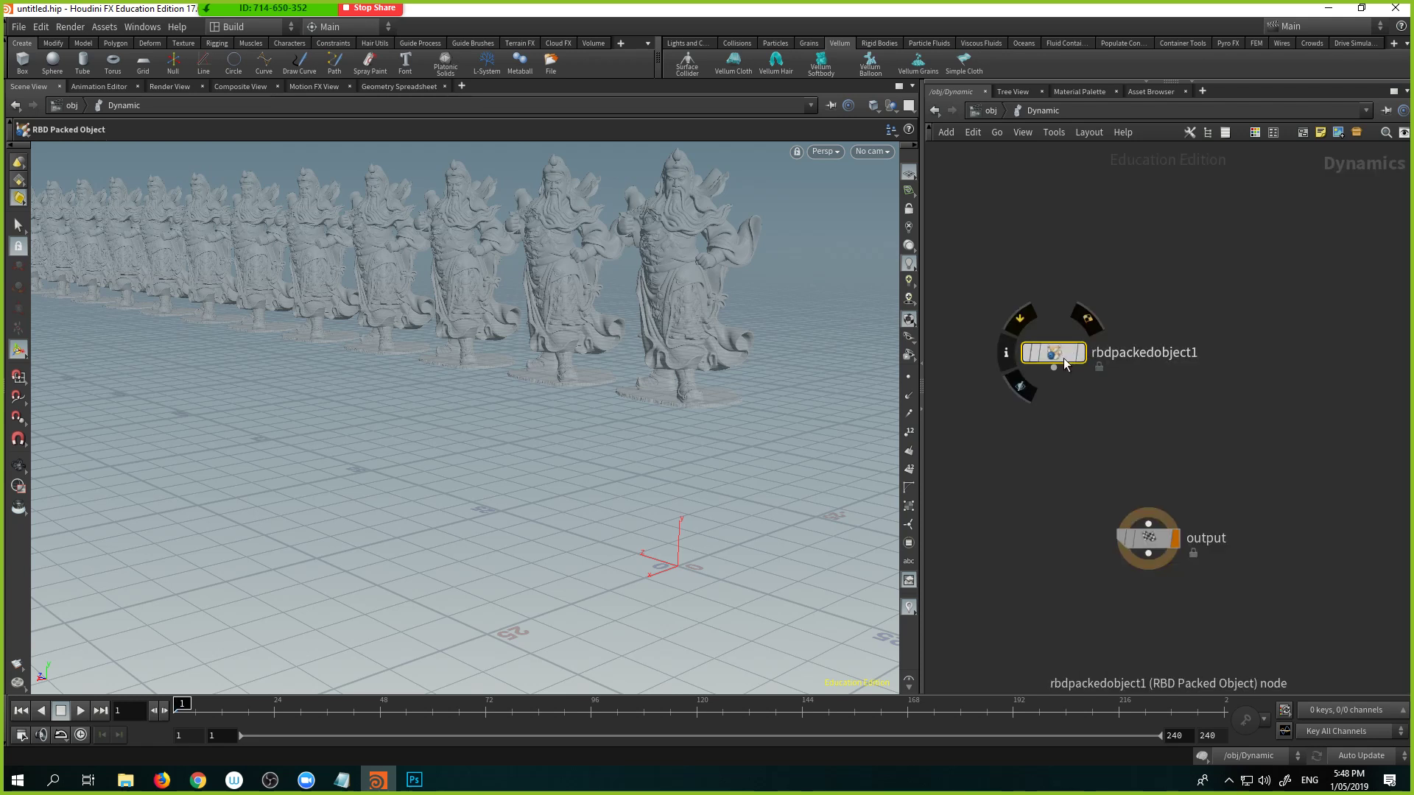
key(p)
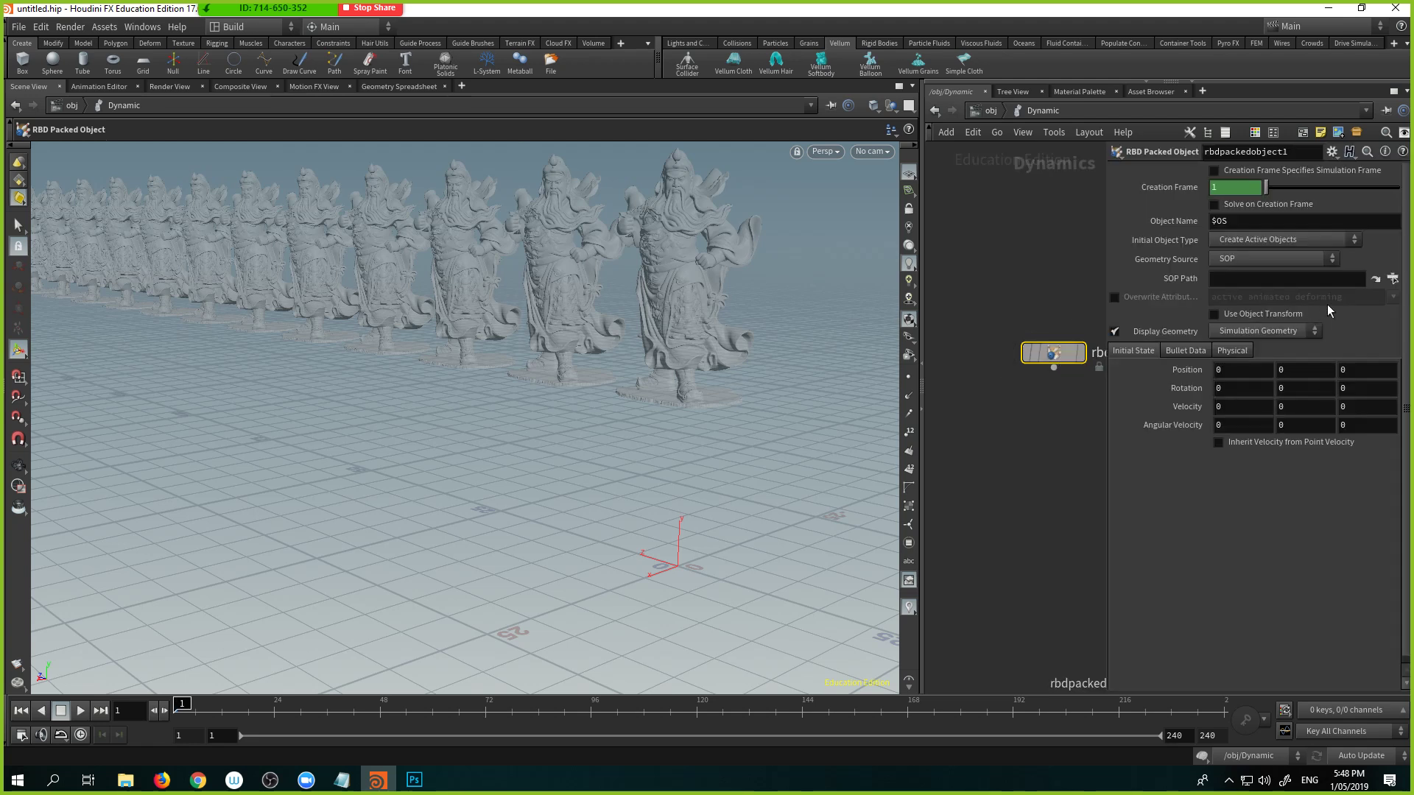
click(1391, 280)
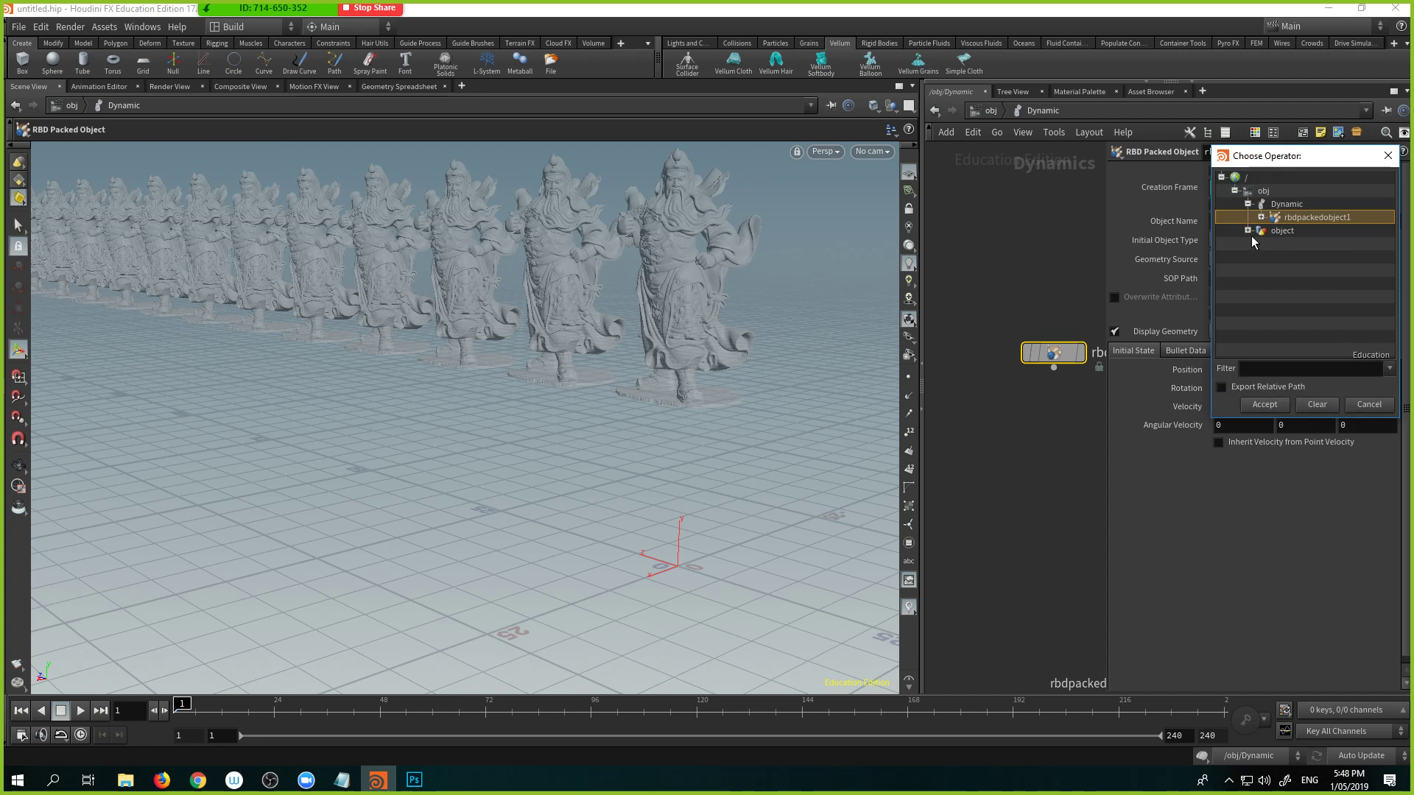
click(1247, 230)
click(1351, 404)
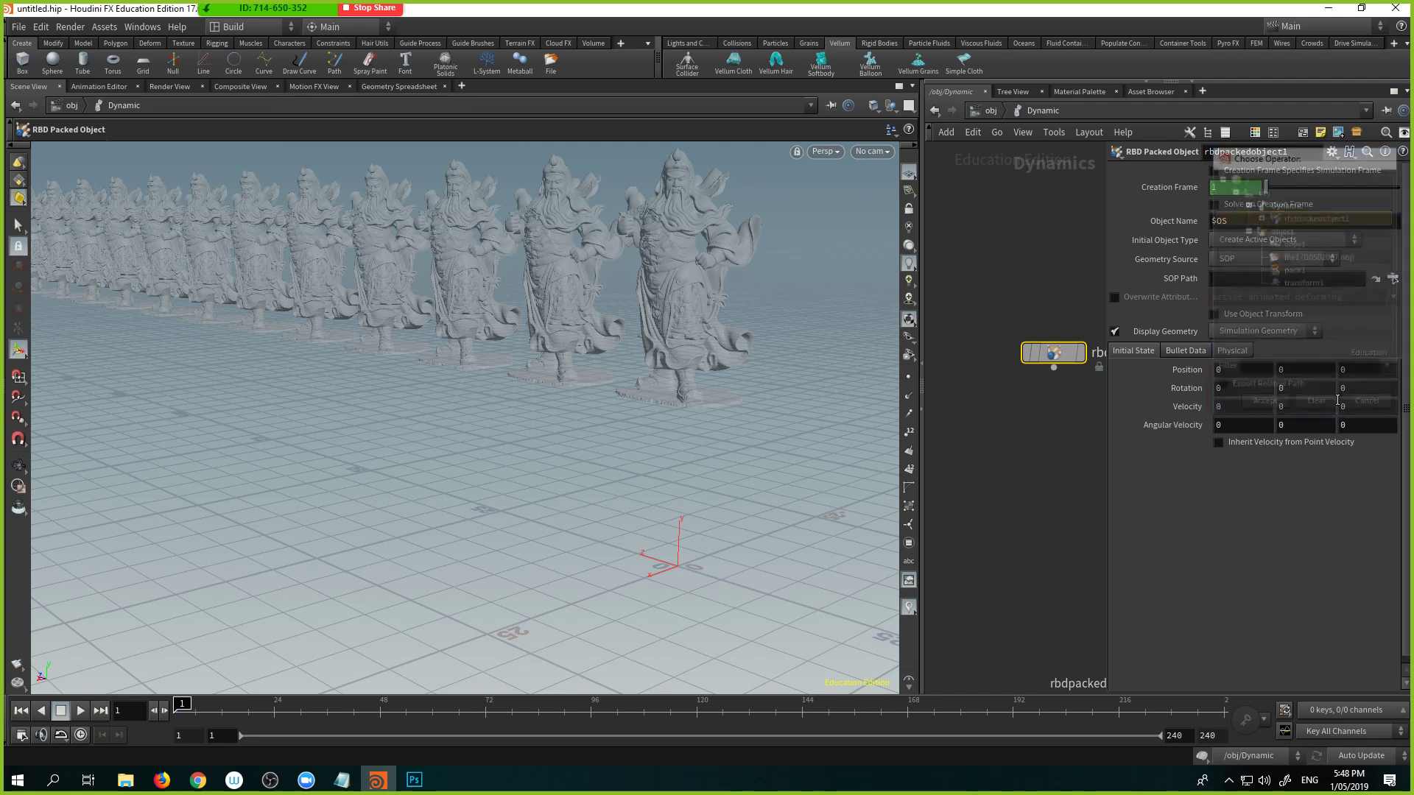
key(p)
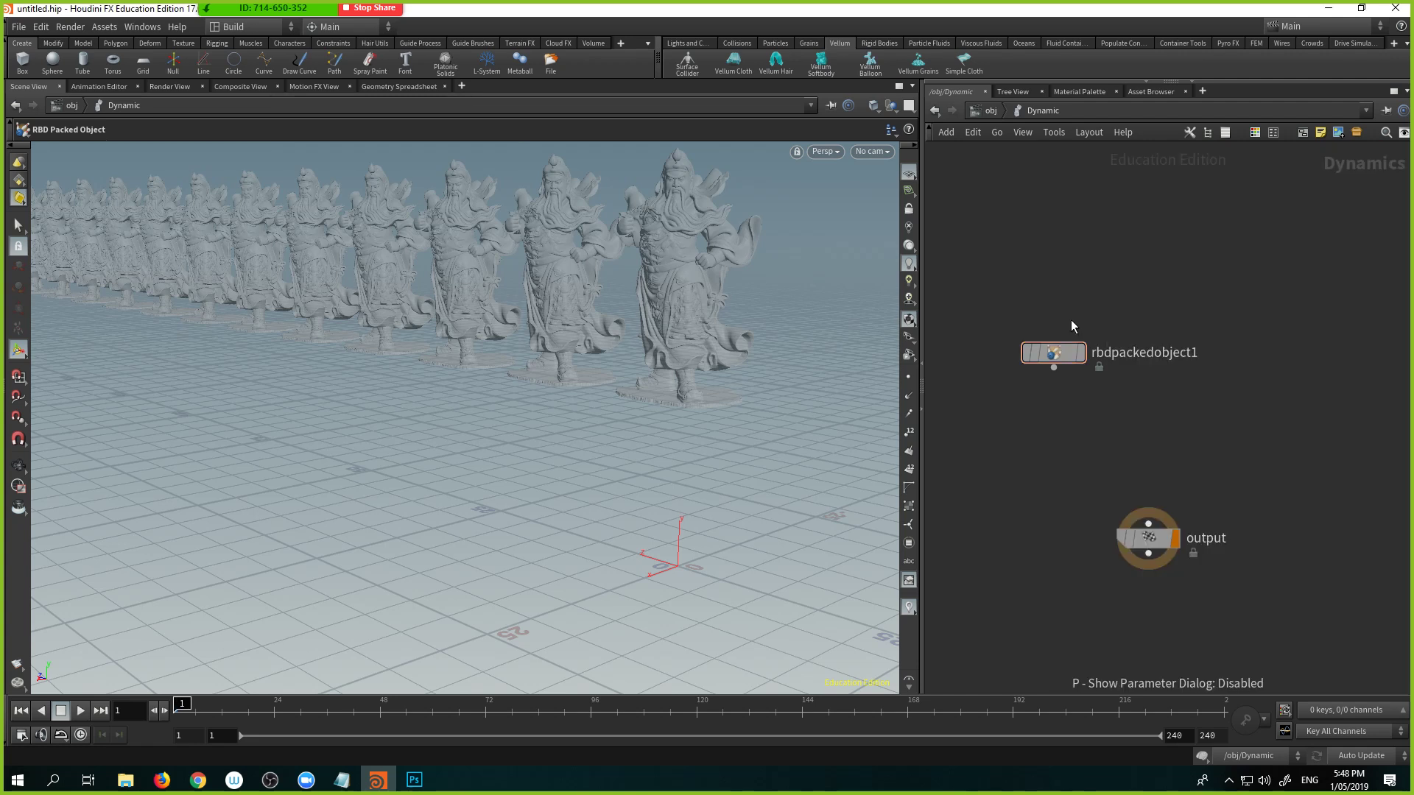
Step: Add a Null node below copy1 inside the object geometry network
key(u)
double_click(1060, 333)
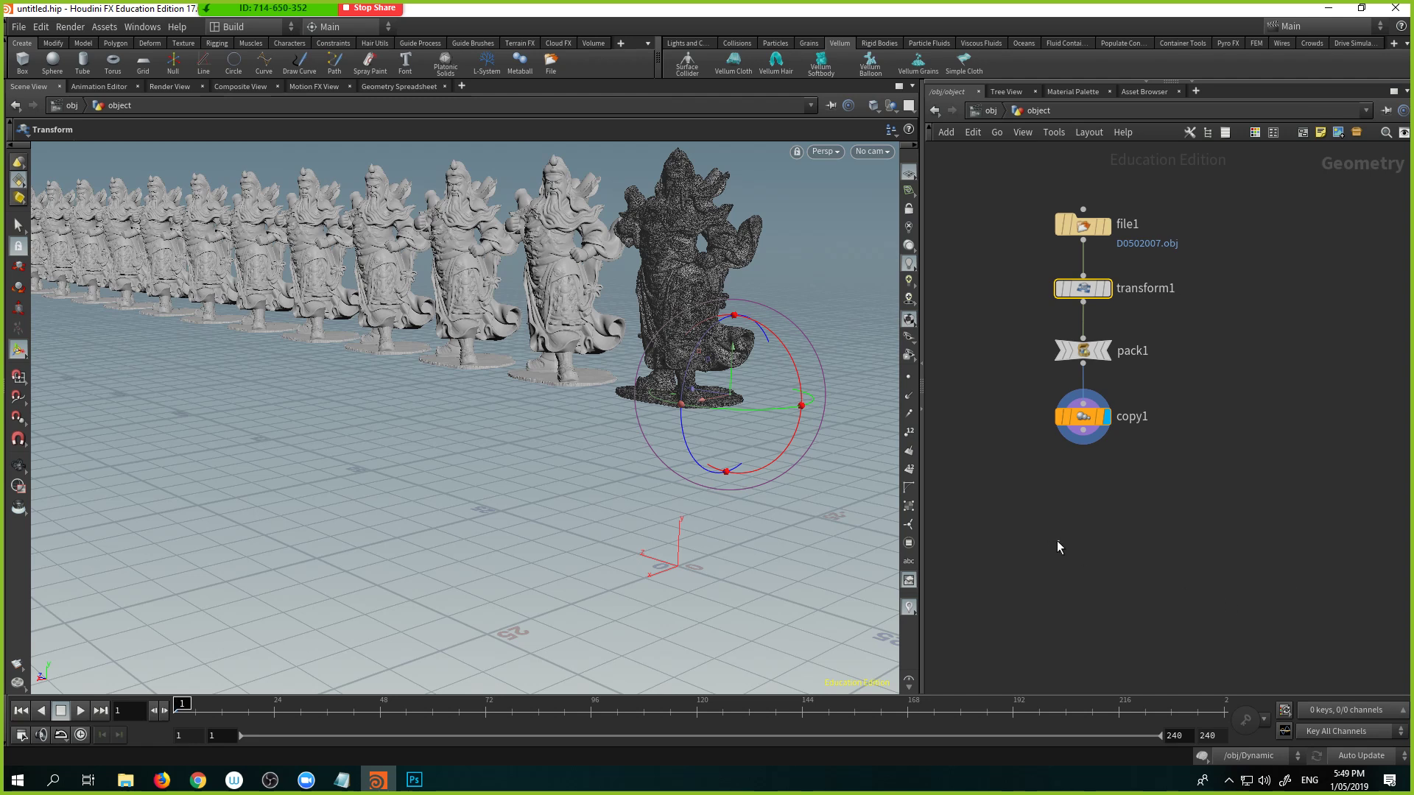
key(Tab)
text(nul)
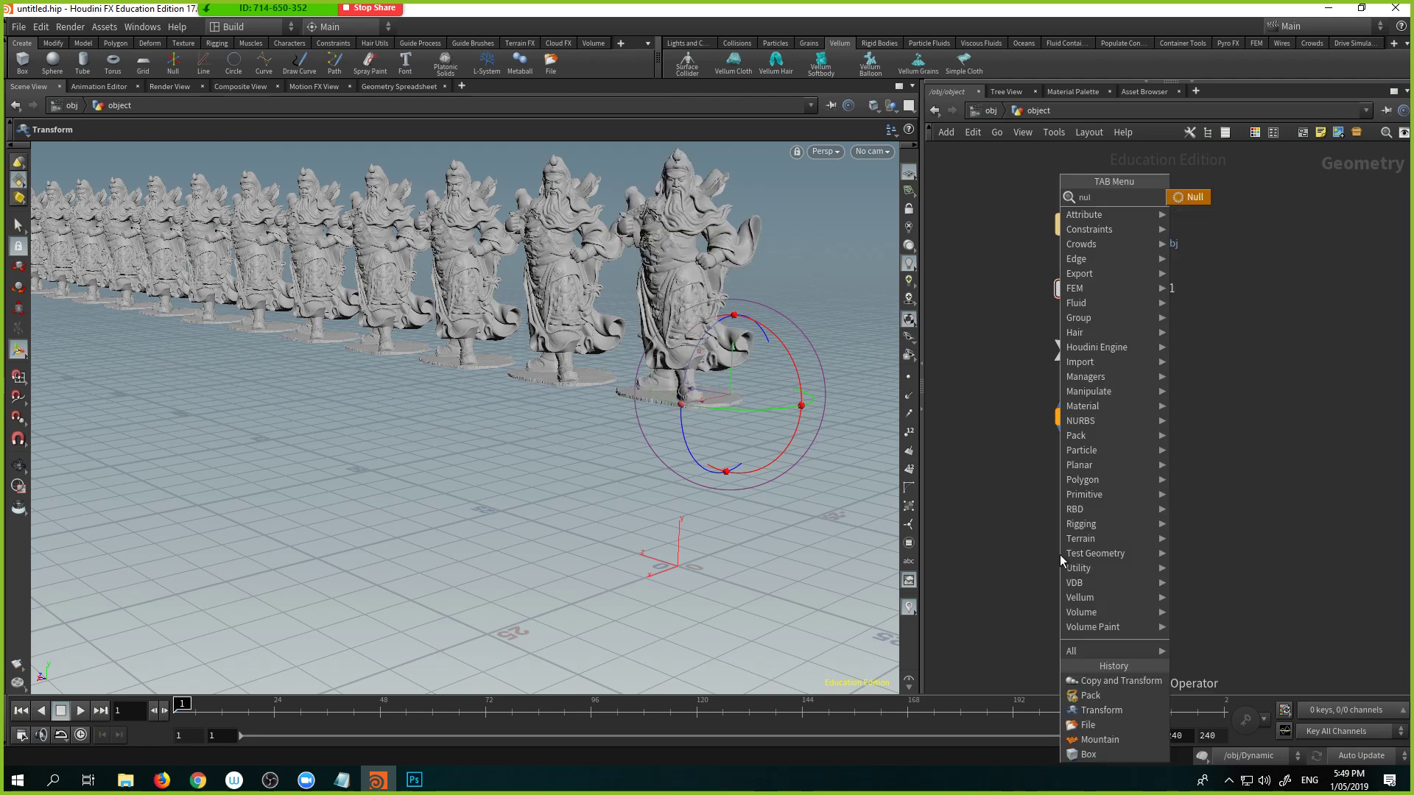
text(l)
key(Return)
click(1059, 554)
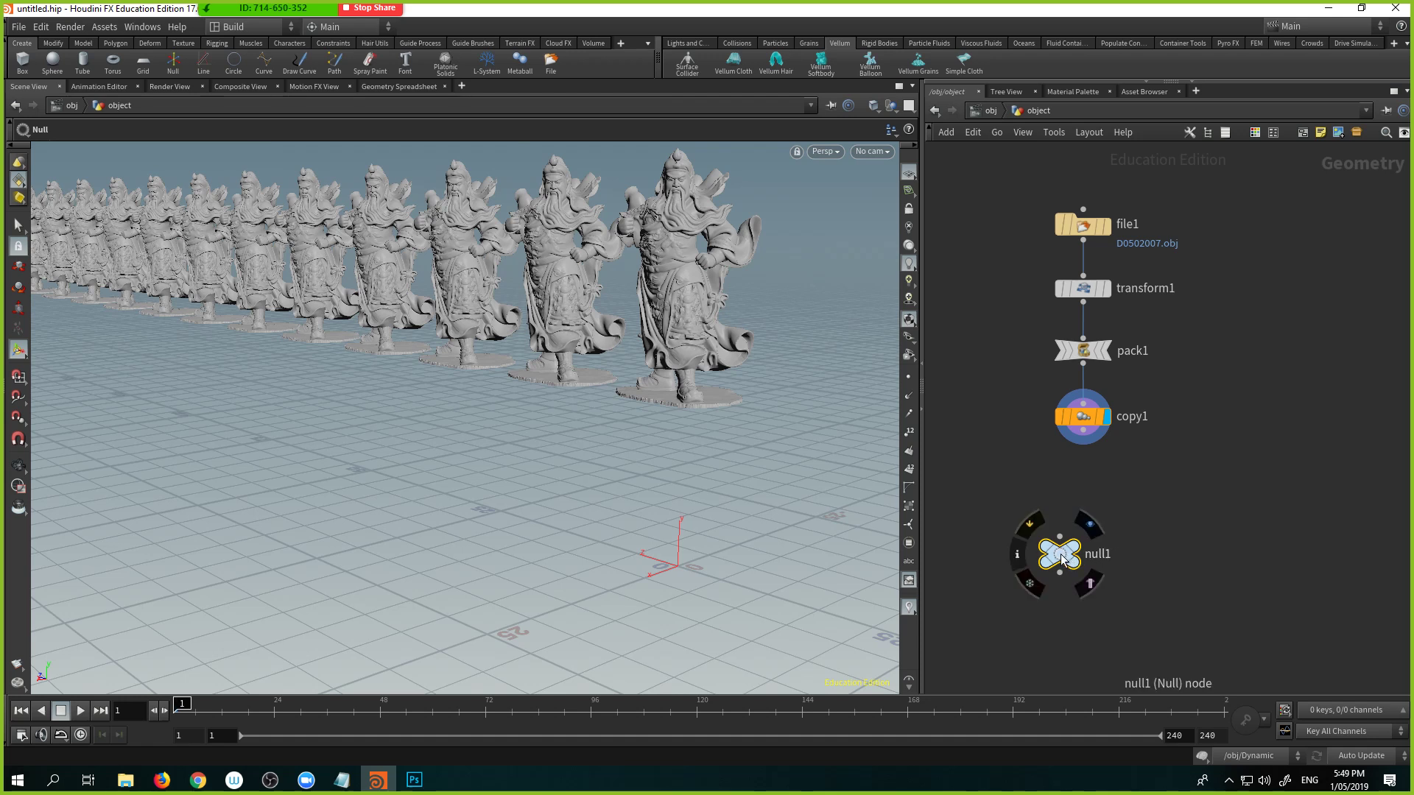
drag(1071, 557, 1101, 576)
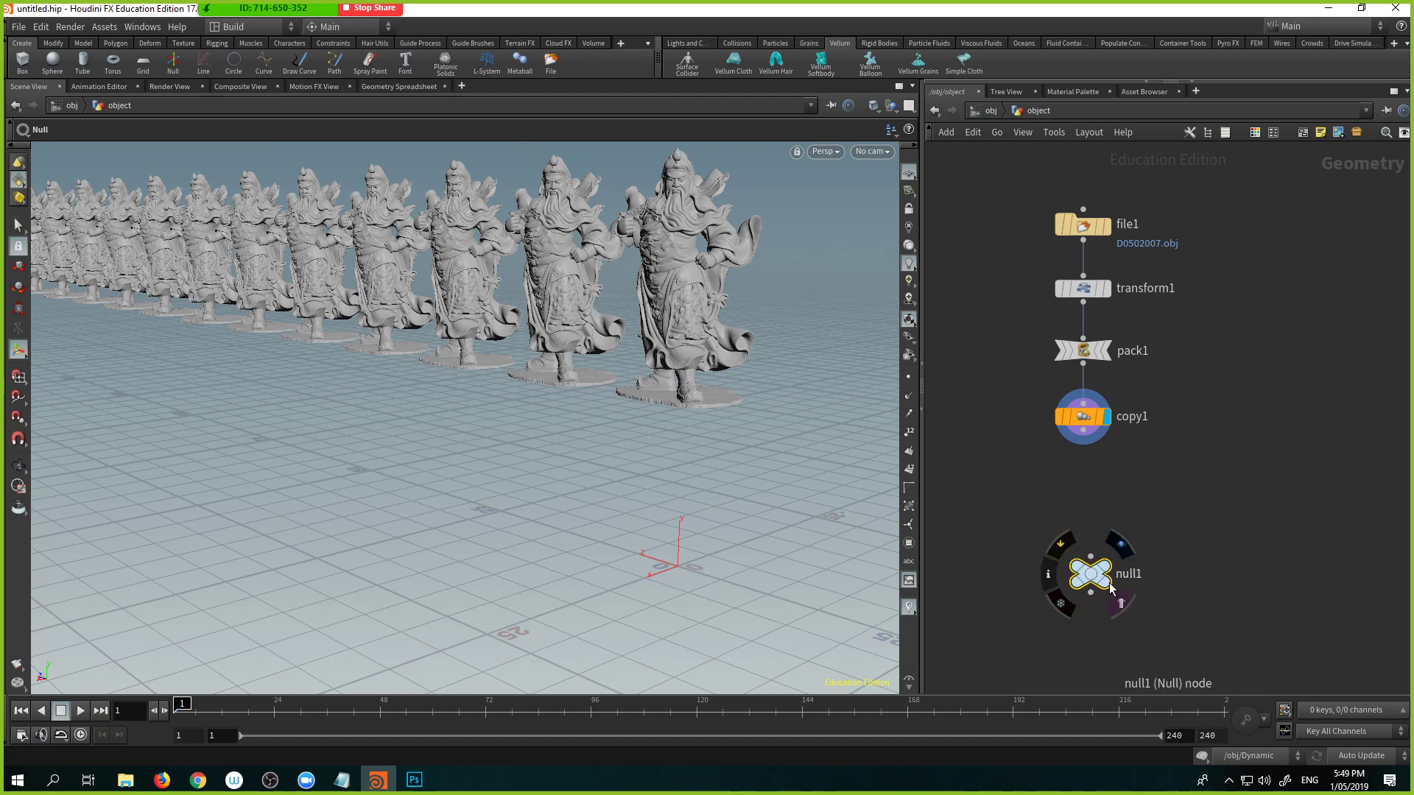
Step: Rename the null as OUT_GEO and wire copy1's output into it, aligned beneath the node chain
double_click(1134, 578)
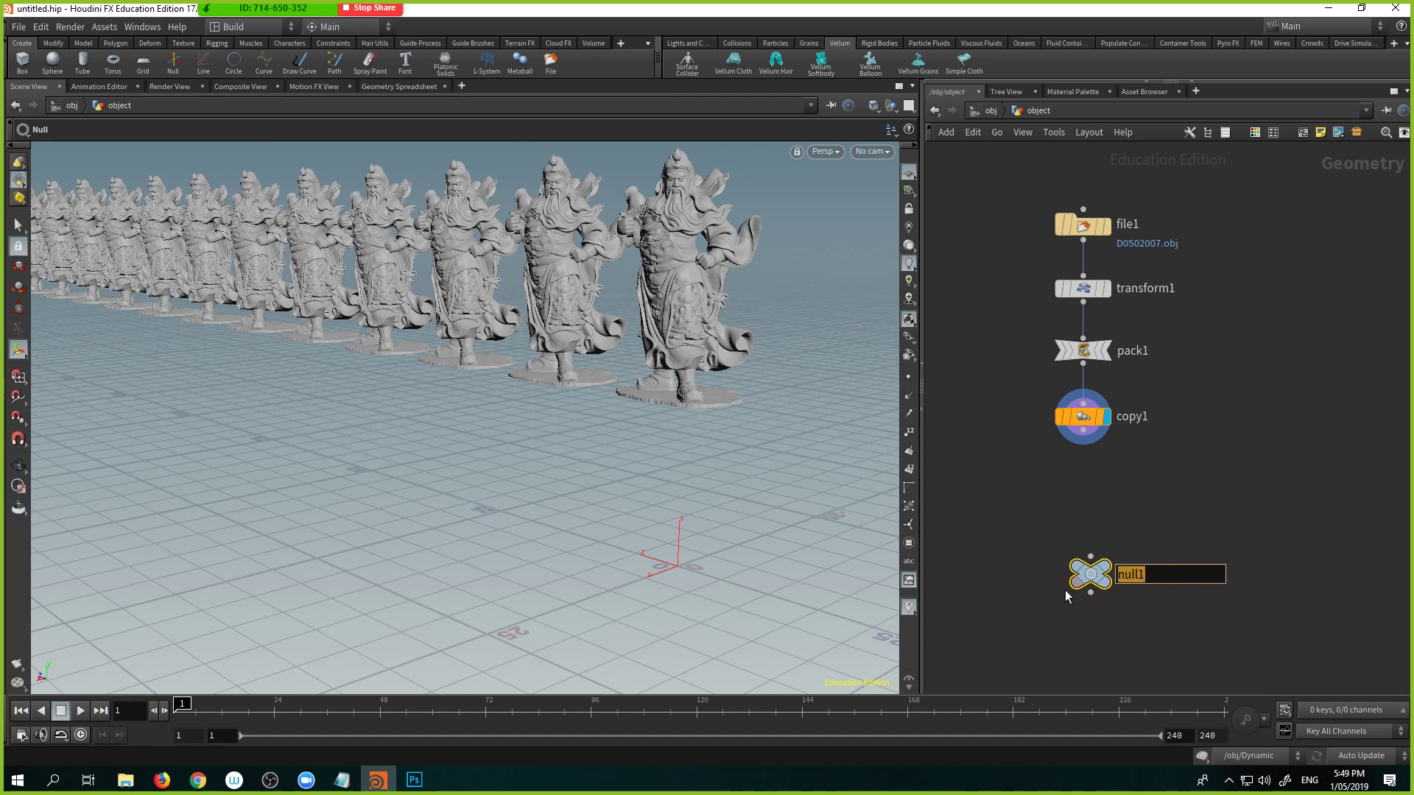
text(OUR)
text(_)
text(GEO)
key(Return)
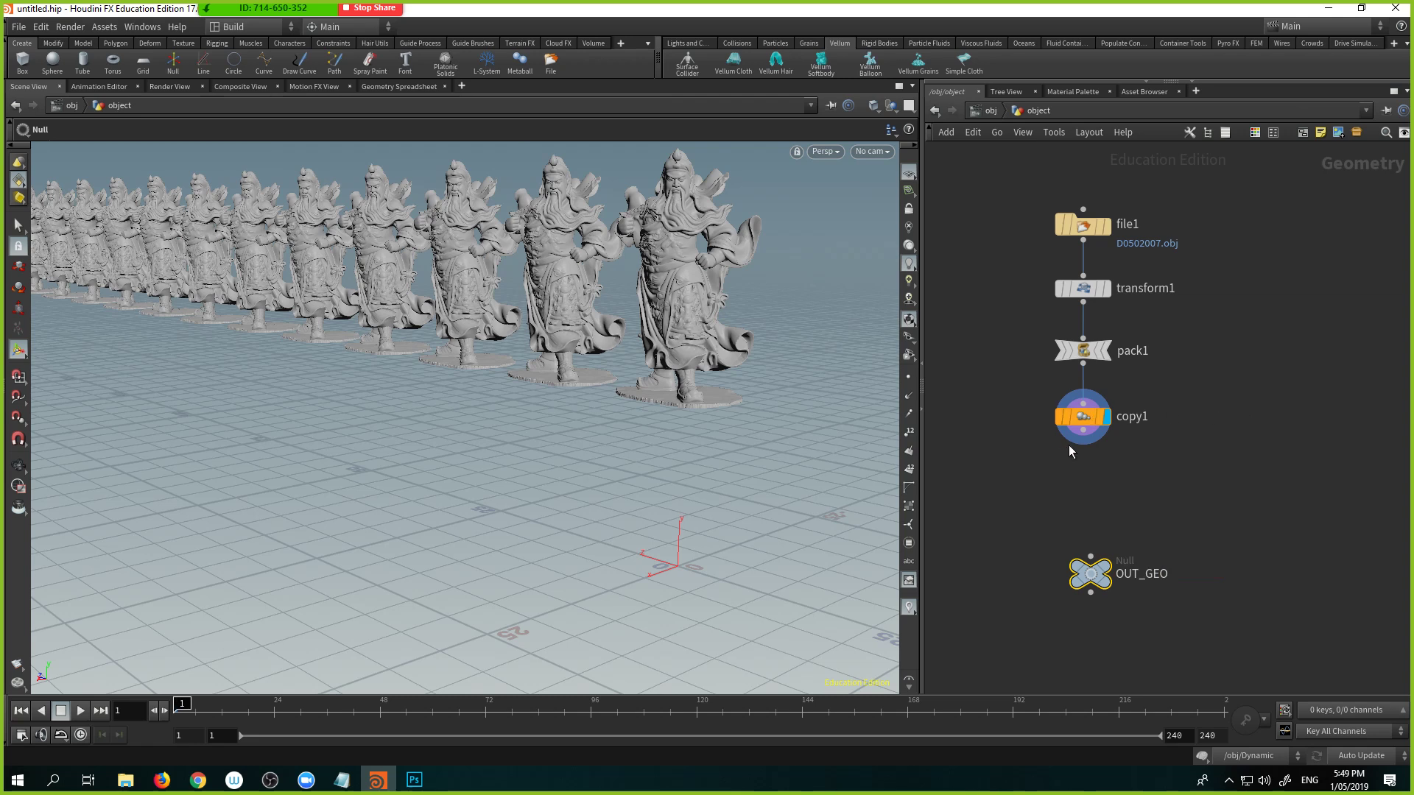
drag(1082, 440, 1094, 635)
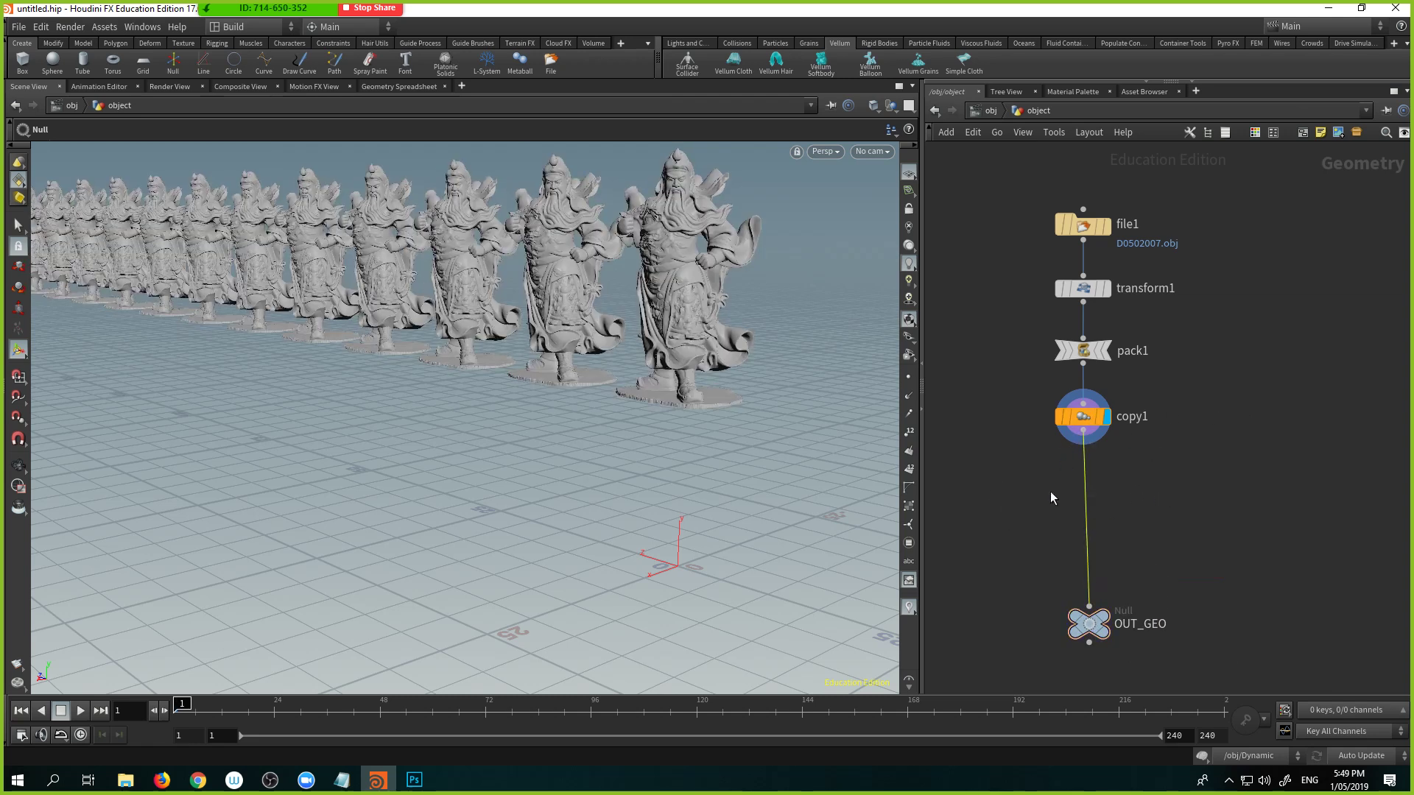
drag(1095, 631, 1090, 634)
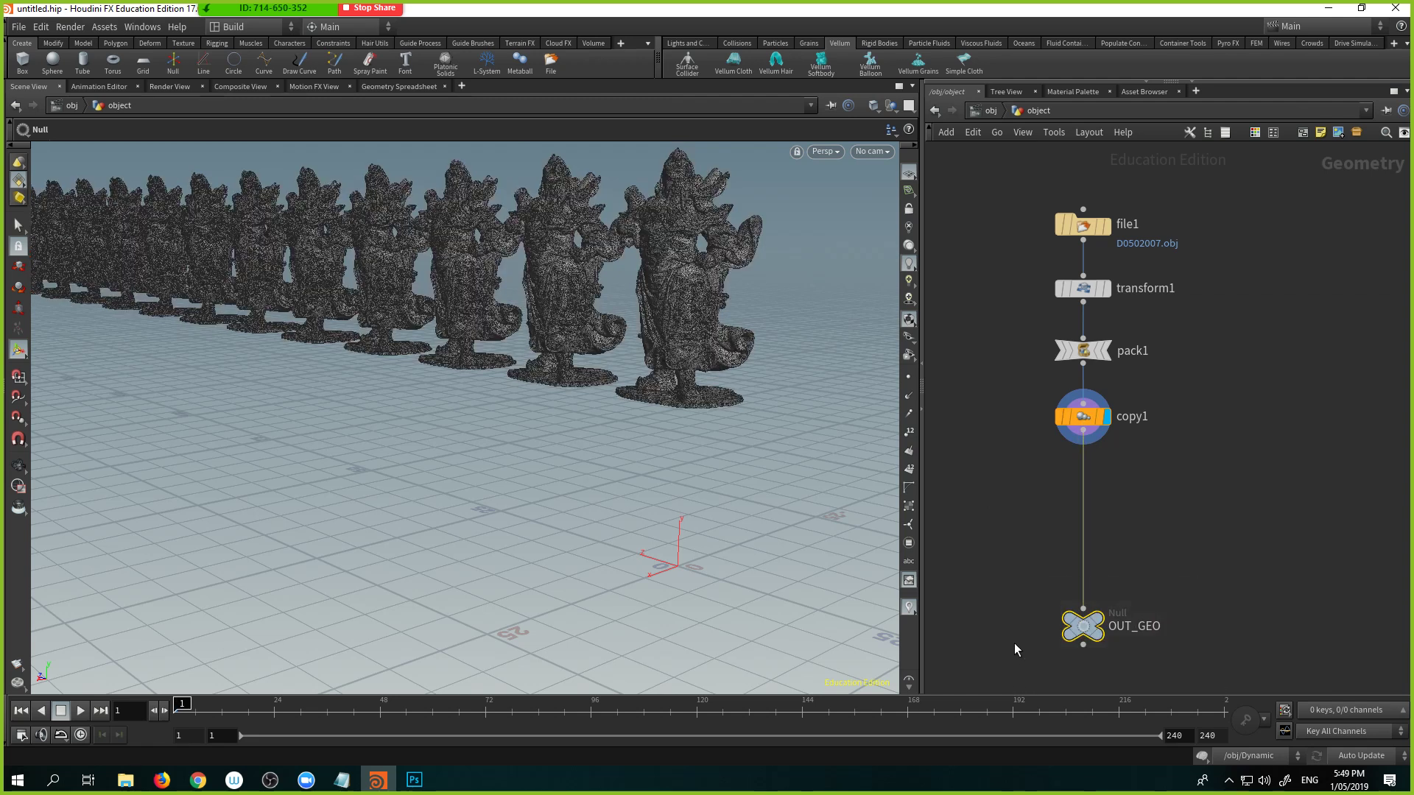
Step: Set the SOP Path of the RBD Packed Object in the Dynamic network to /obj/object/OUT_GEO
click(991, 111)
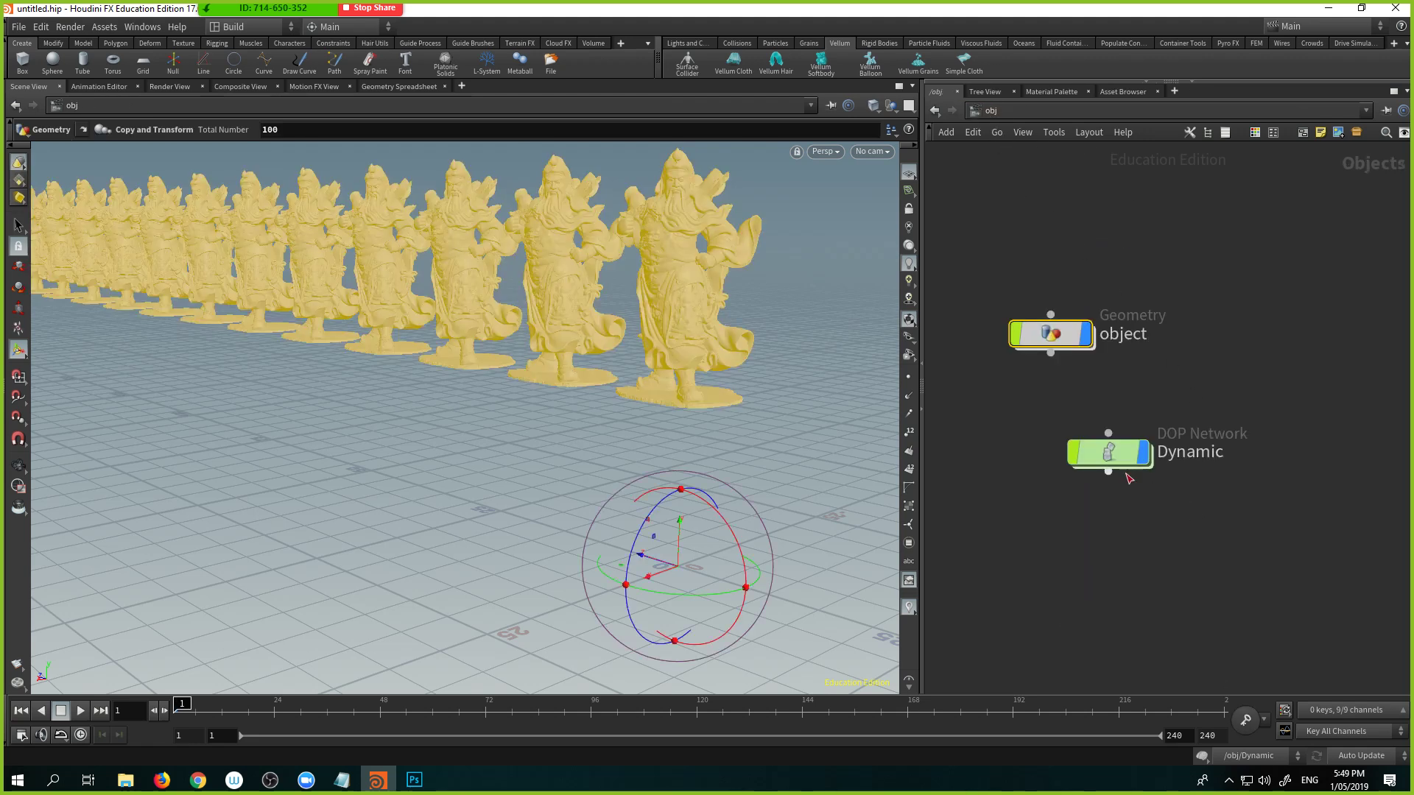
double_click(1145, 452)
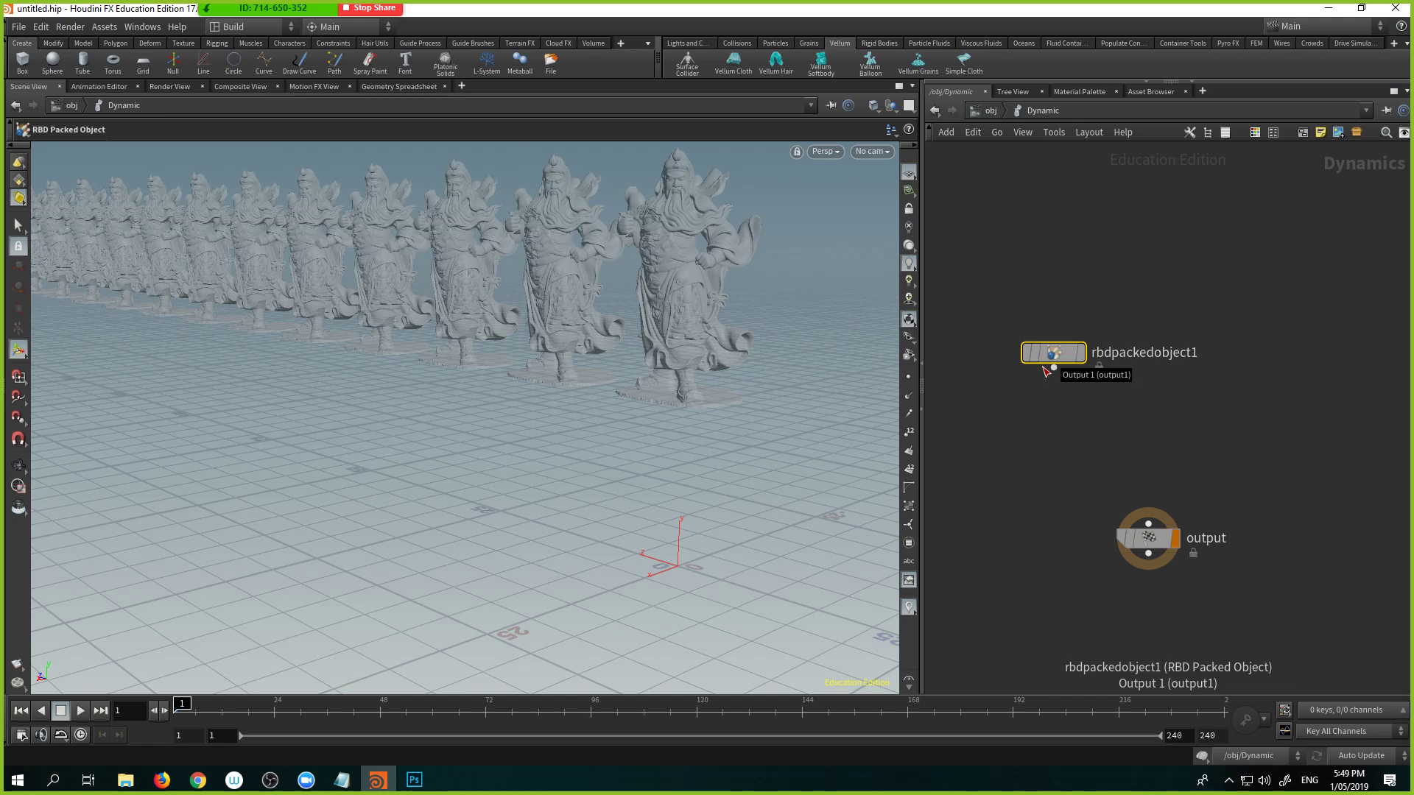
key(p)
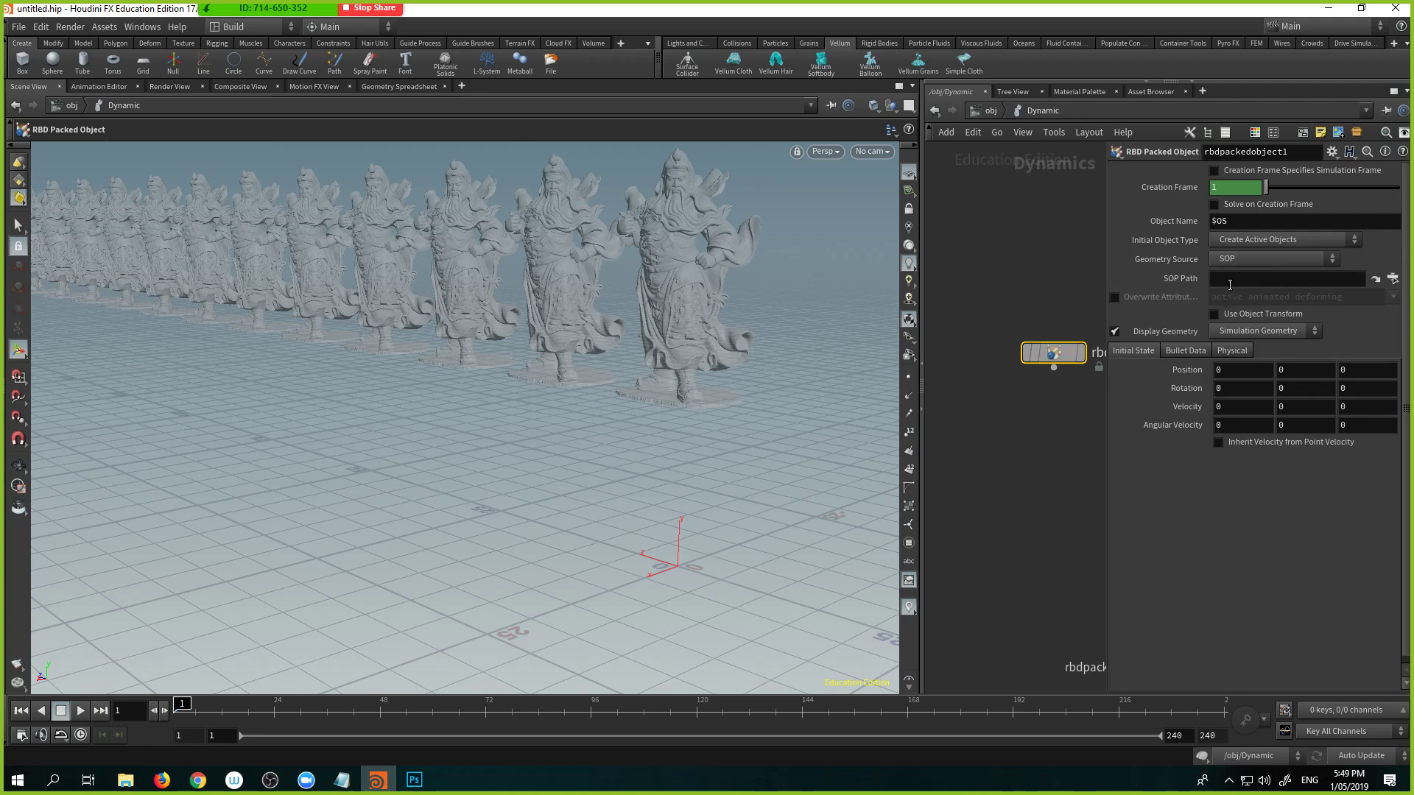
click(1393, 279)
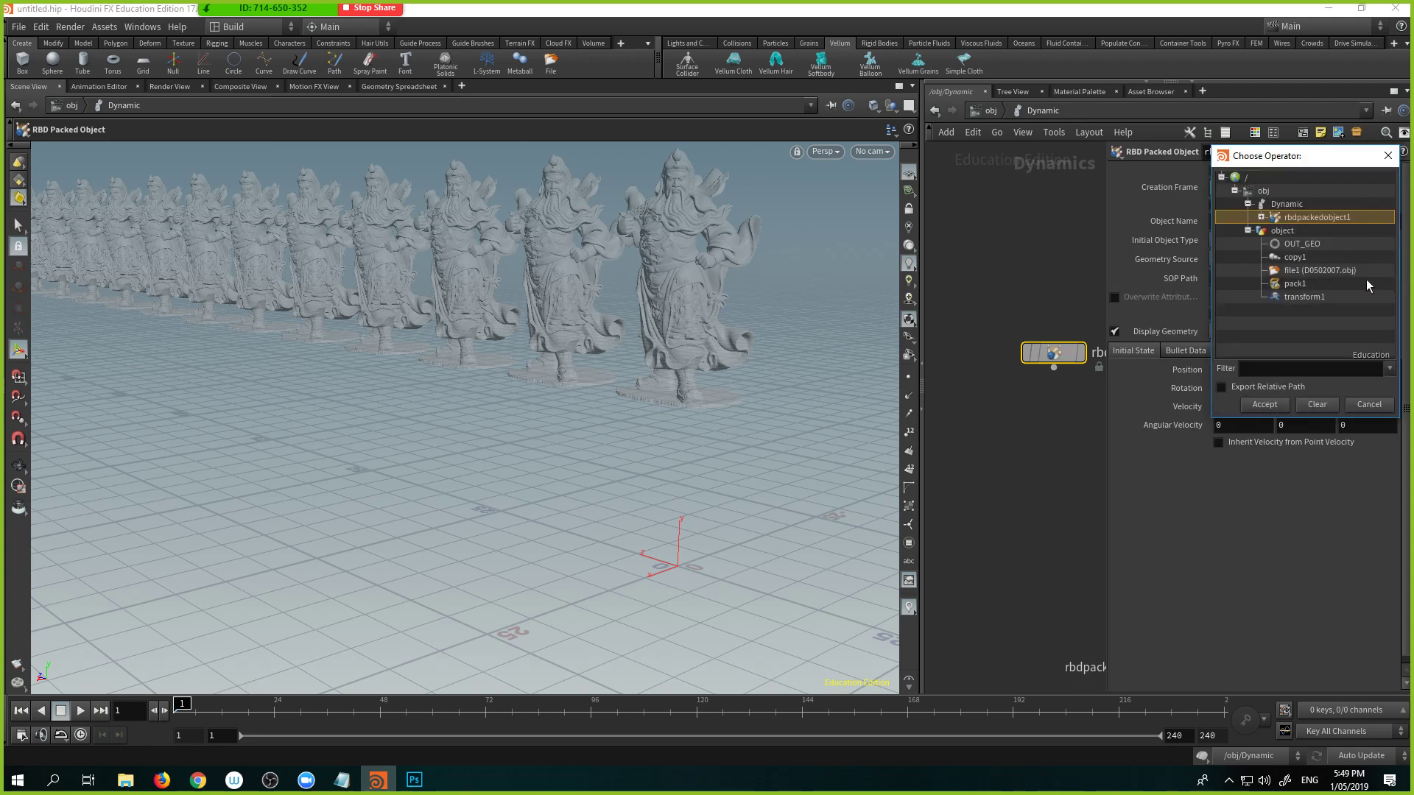
click(1311, 246)
click(1263, 406)
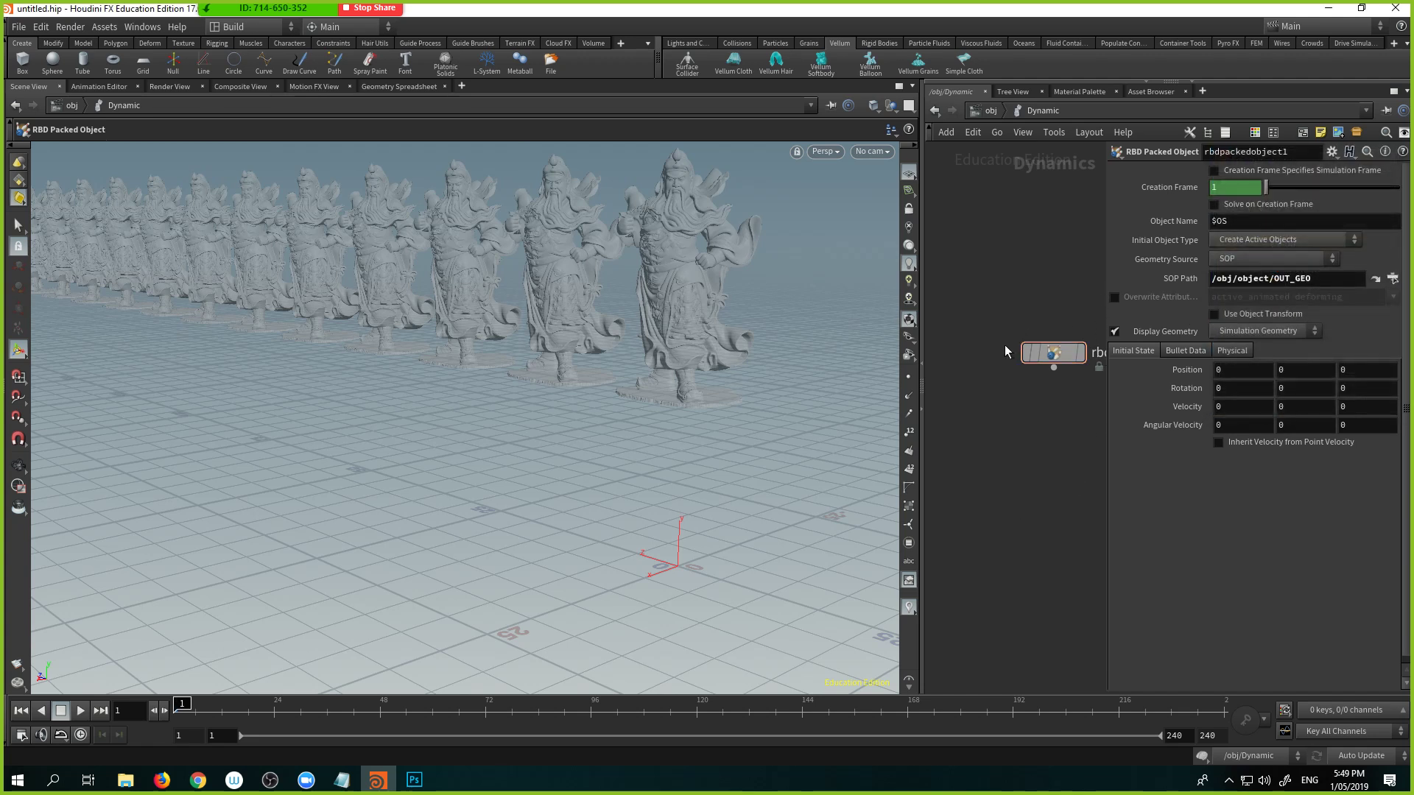
key(p)
Step: Wire the RBD Packed Object into the output node and play the simulation
drag(1054, 368, 1145, 455)
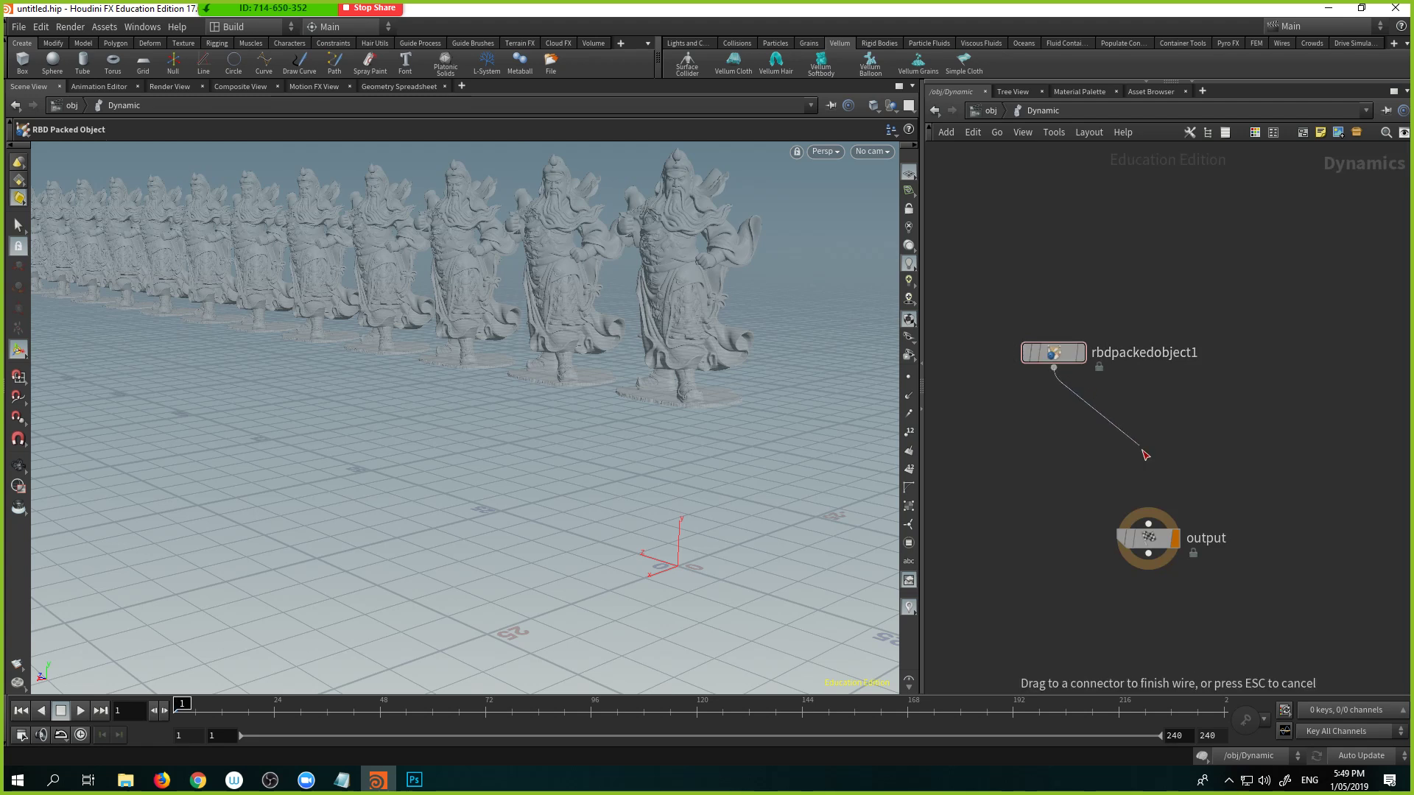
drag(1139, 515, 1148, 523)
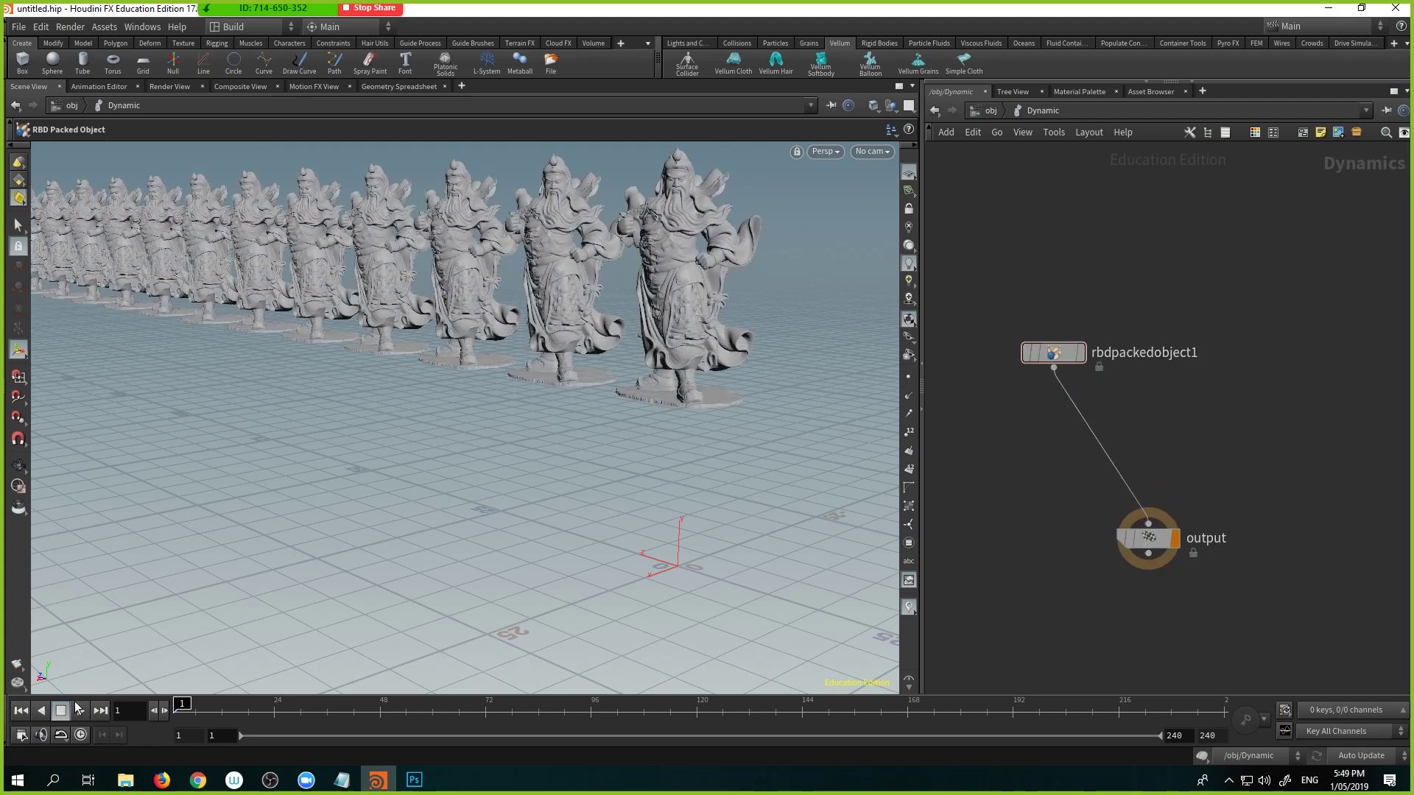
click(80, 713)
Step: Add a Rigid Body Solver node and place it between the RBD Packed Object and the output node
key(Tab)
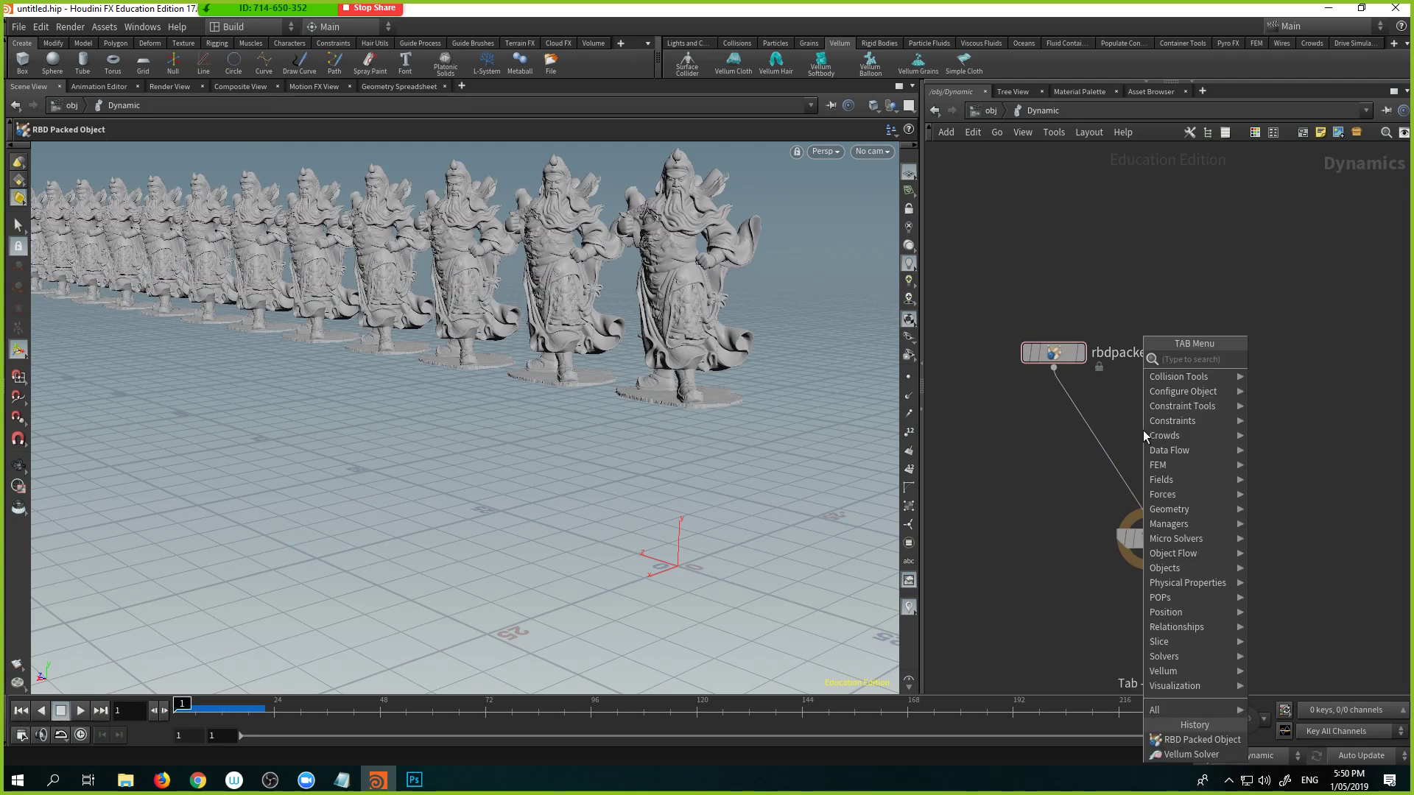
text(rigi)
key(Return)
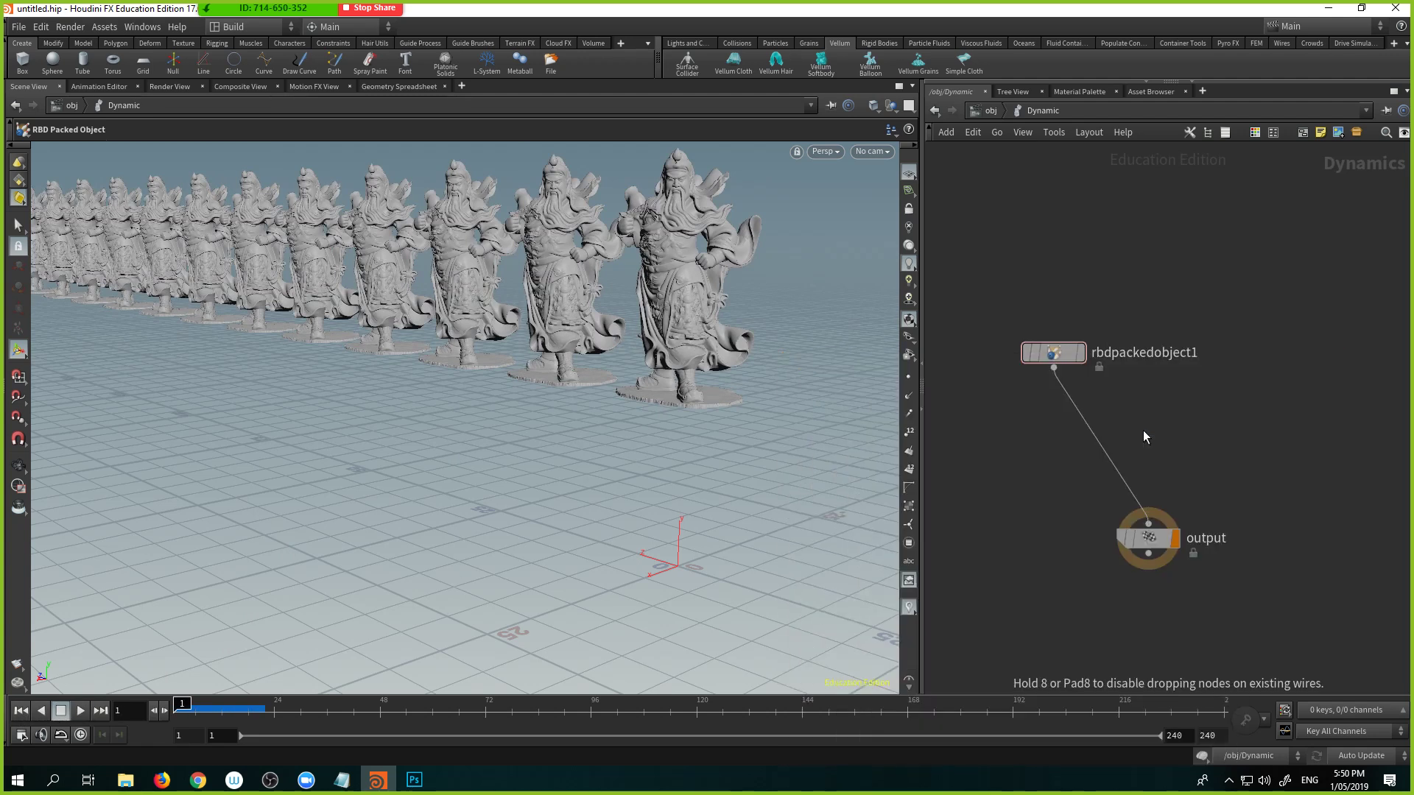
click(1144, 430)
drag(1143, 412, 1157, 439)
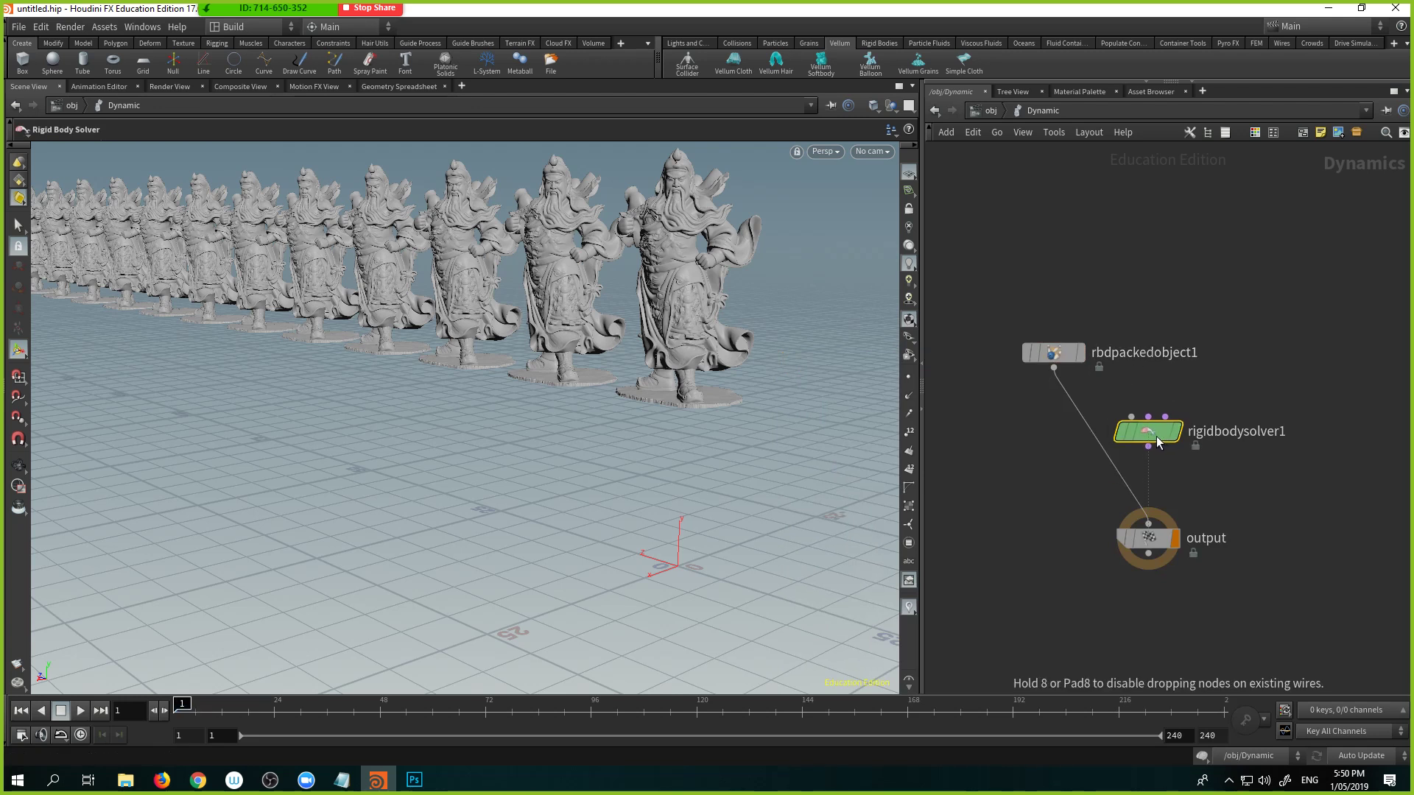
drag(1157, 441, 1153, 442)
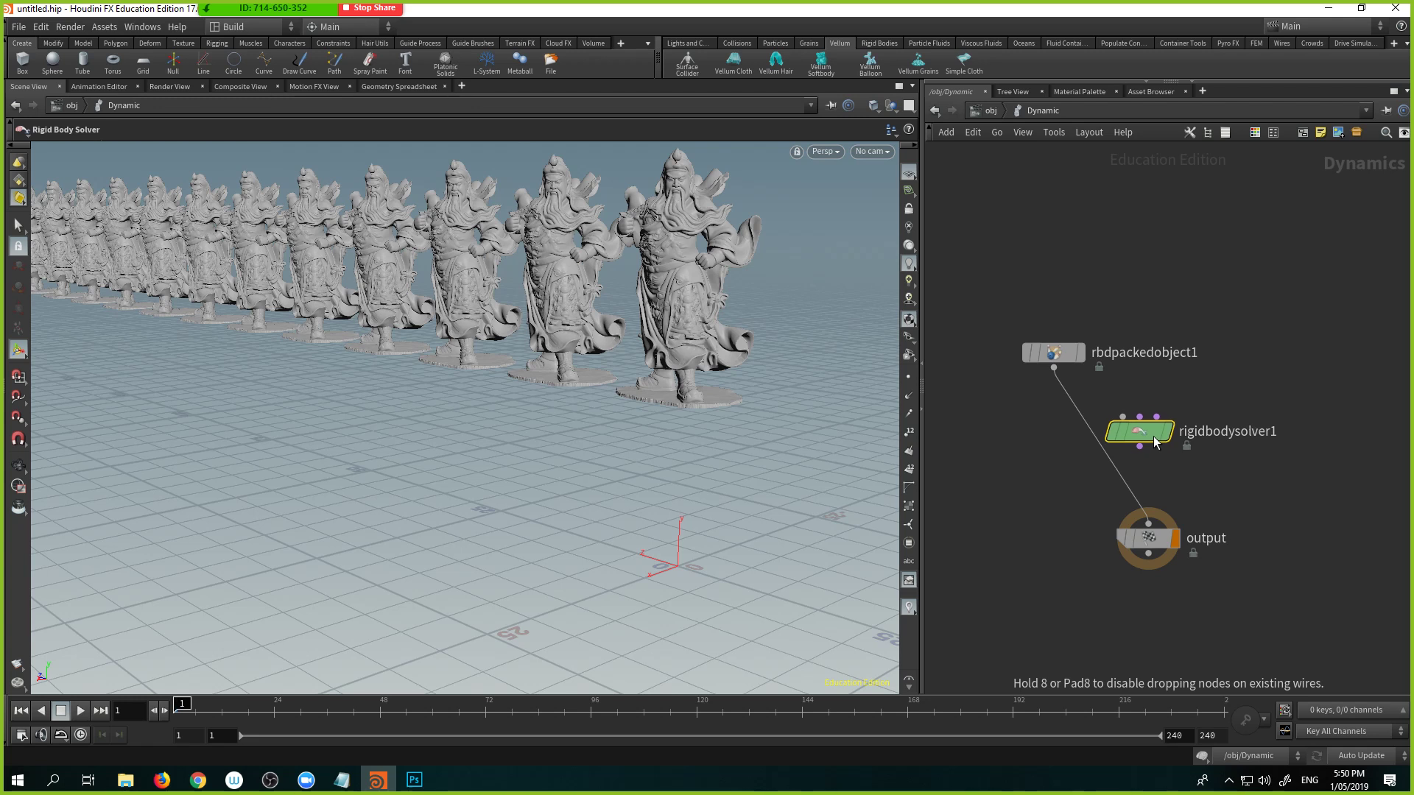
Step: Insert the Rigid Body Solver into the wire between the RBD Packed Object and the output node, and play the simulation
drag(1154, 442, 1112, 450)
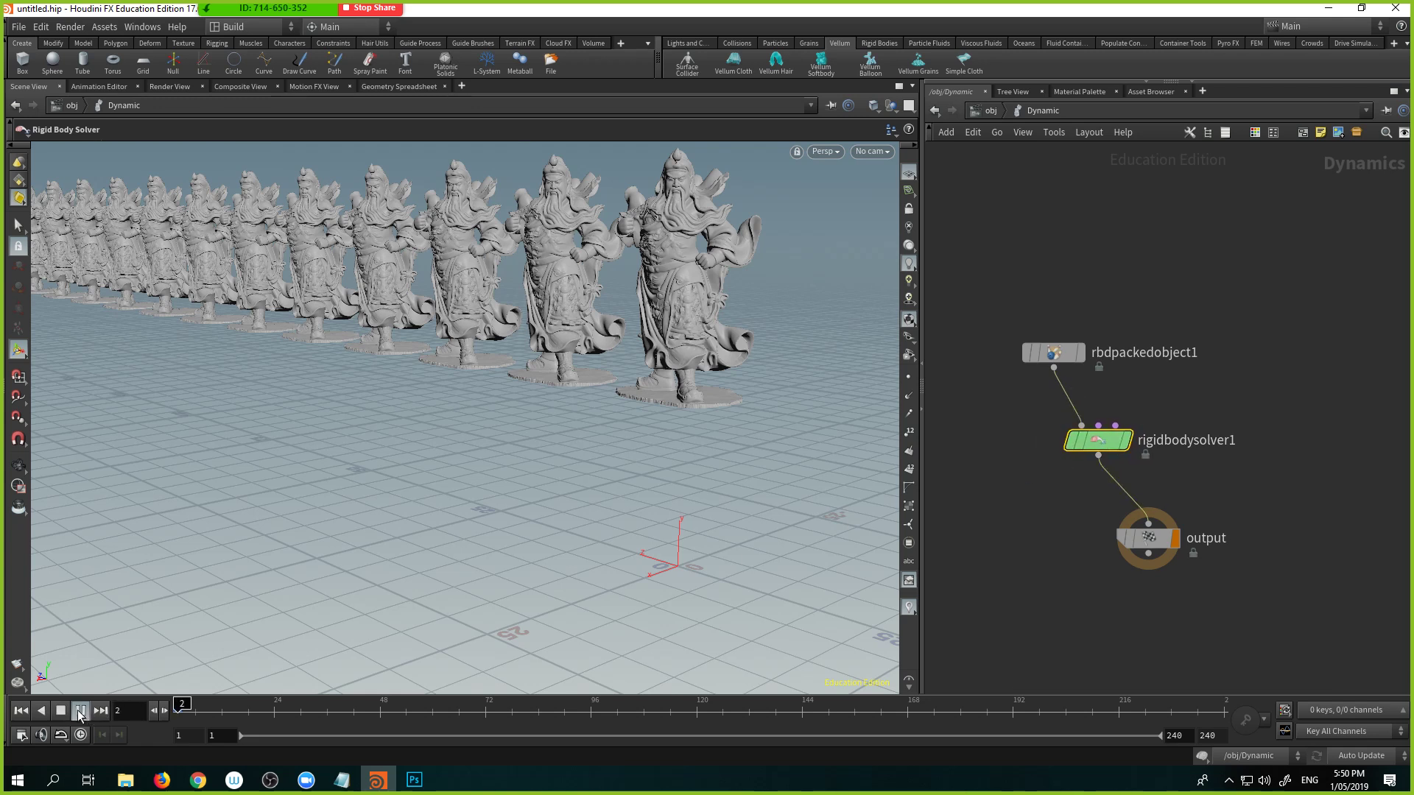
click(81, 710)
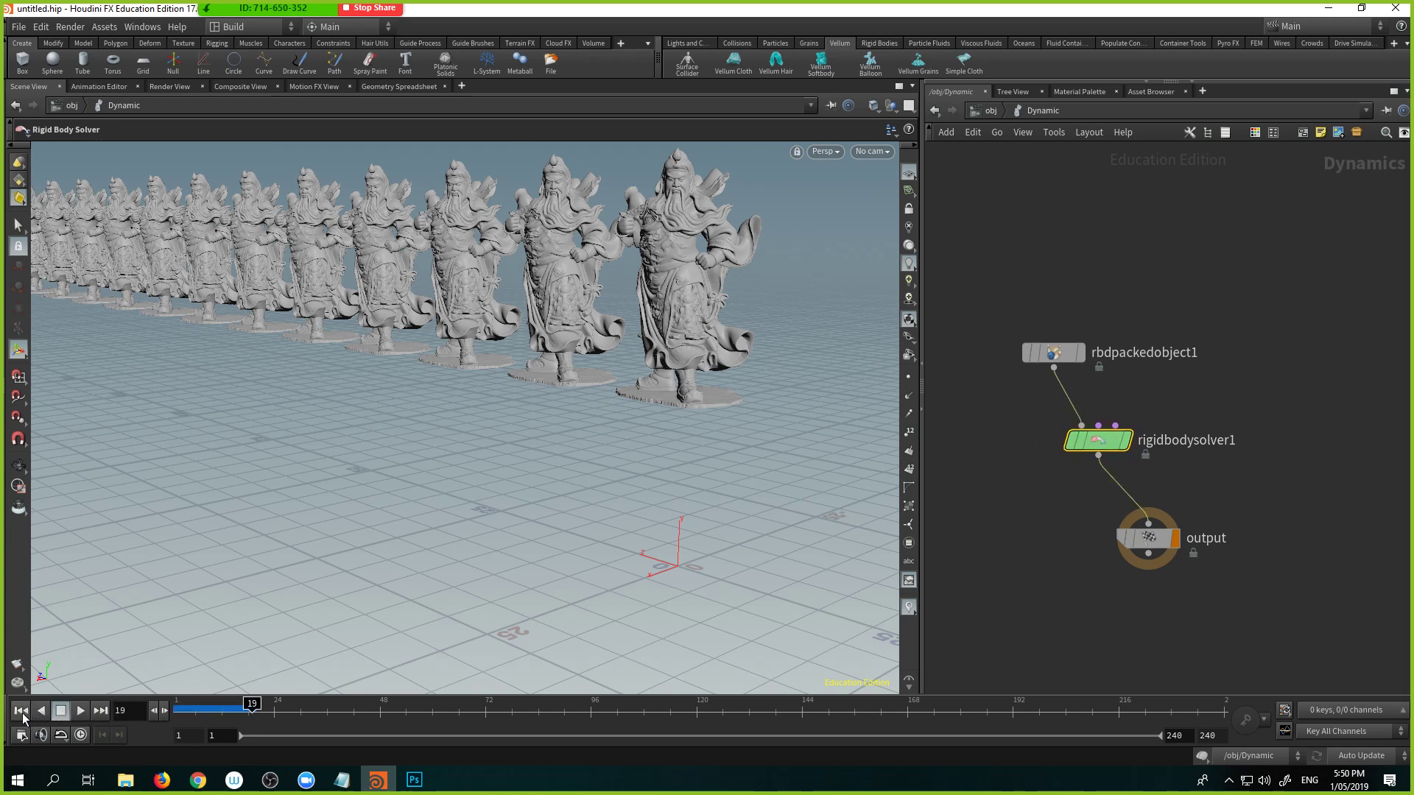
drag(1124, 441, 1123, 431)
Step: Add a Gravity Force node between the Rigid Body Solver and the output node, and play the simulation
key(Tab)
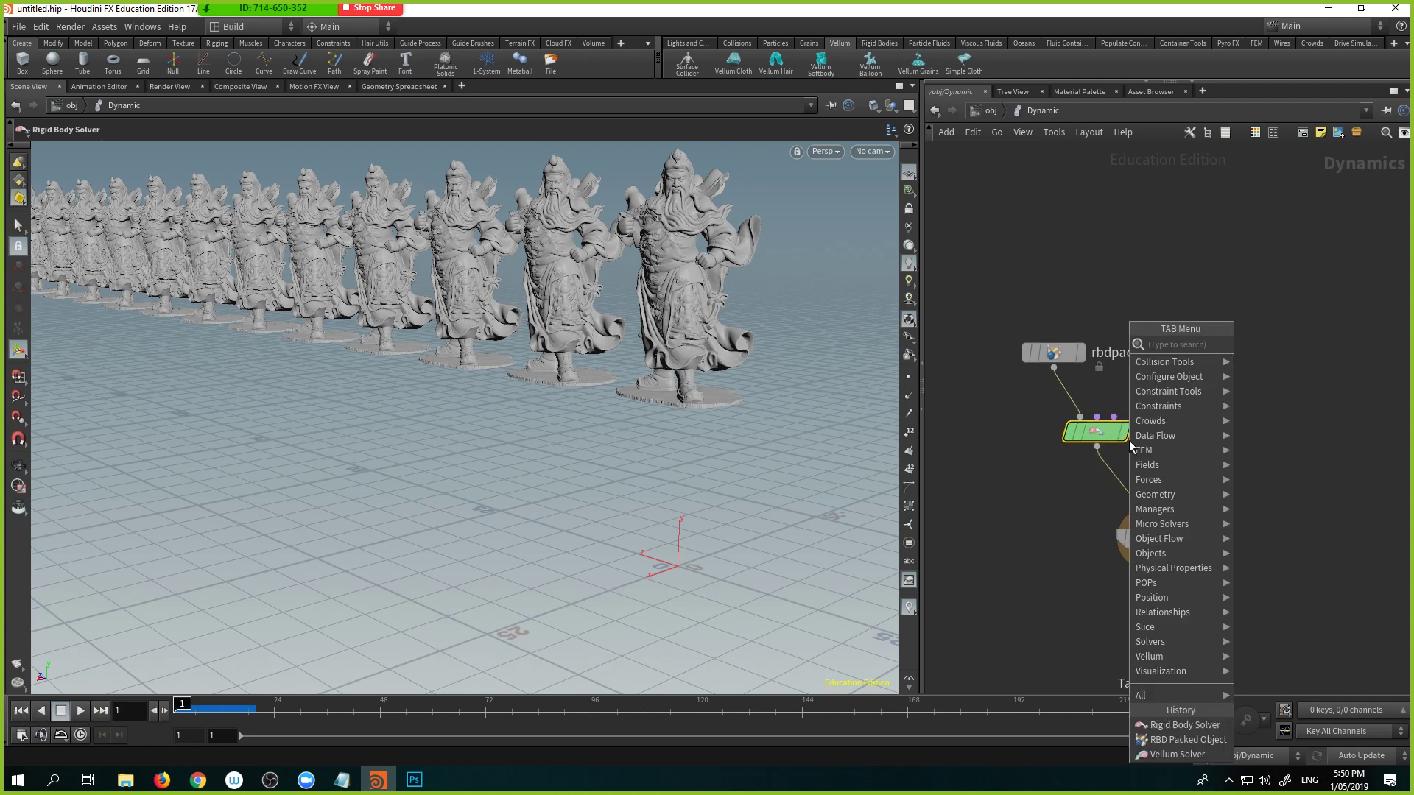
text(gra)
key(Return)
click(1129, 441)
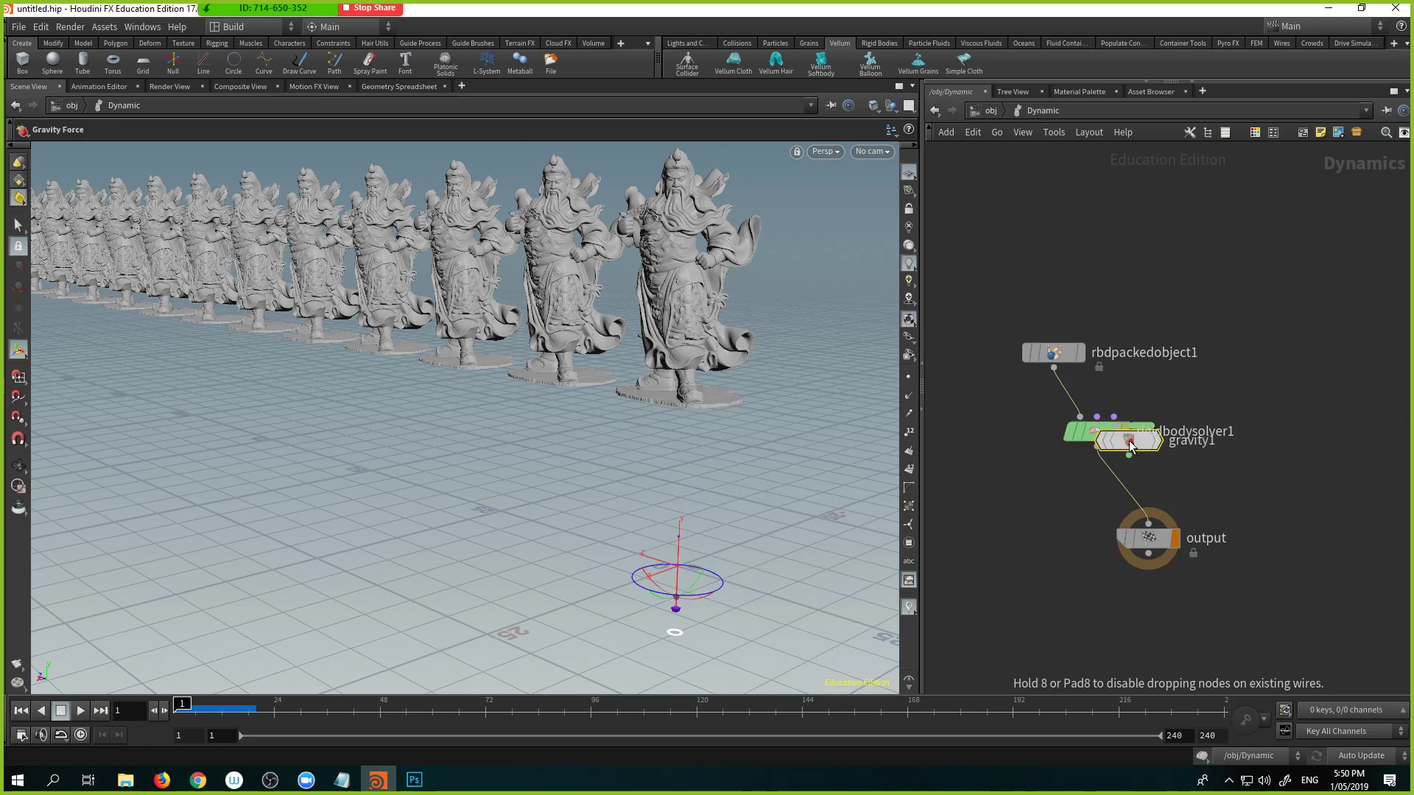
drag(1132, 450, 1131, 503)
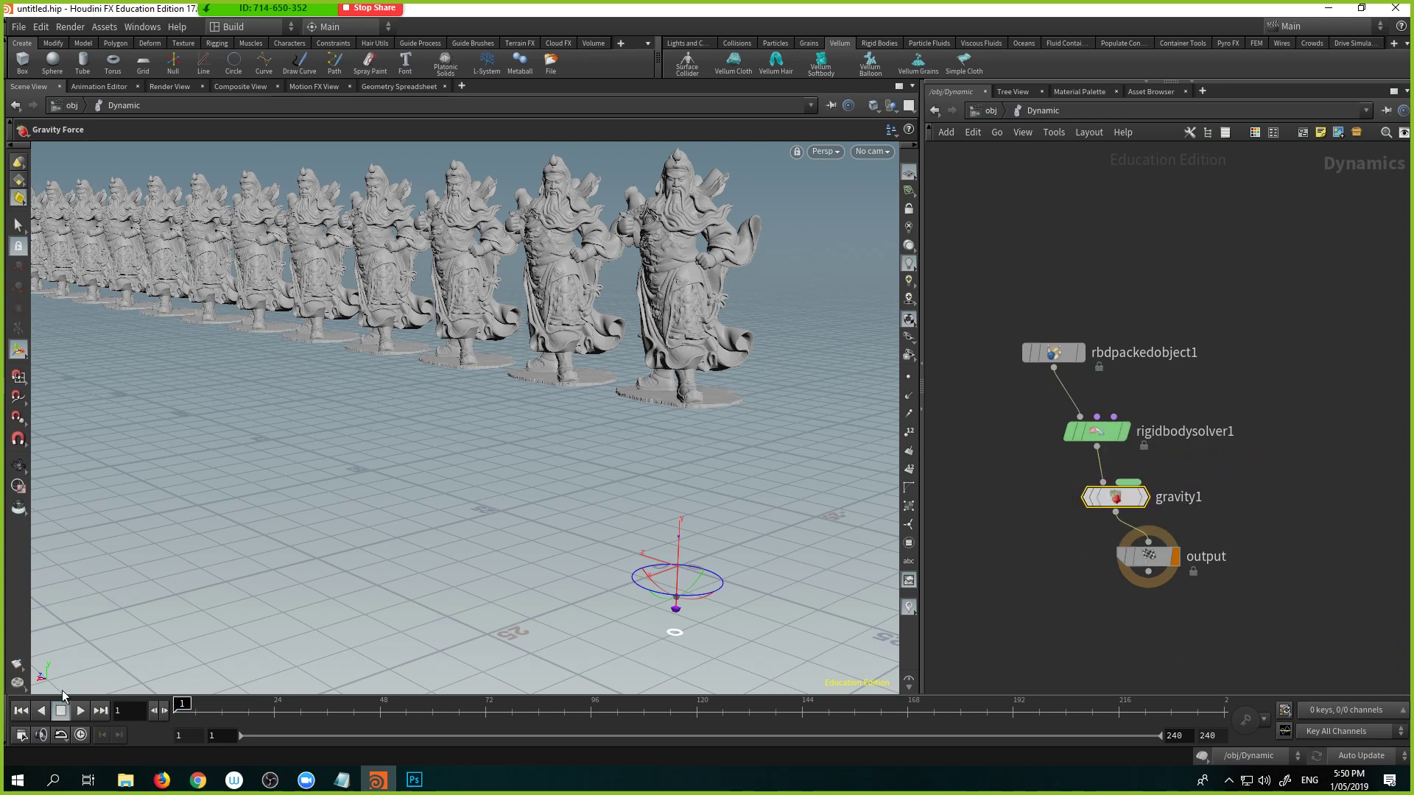
click(82, 710)
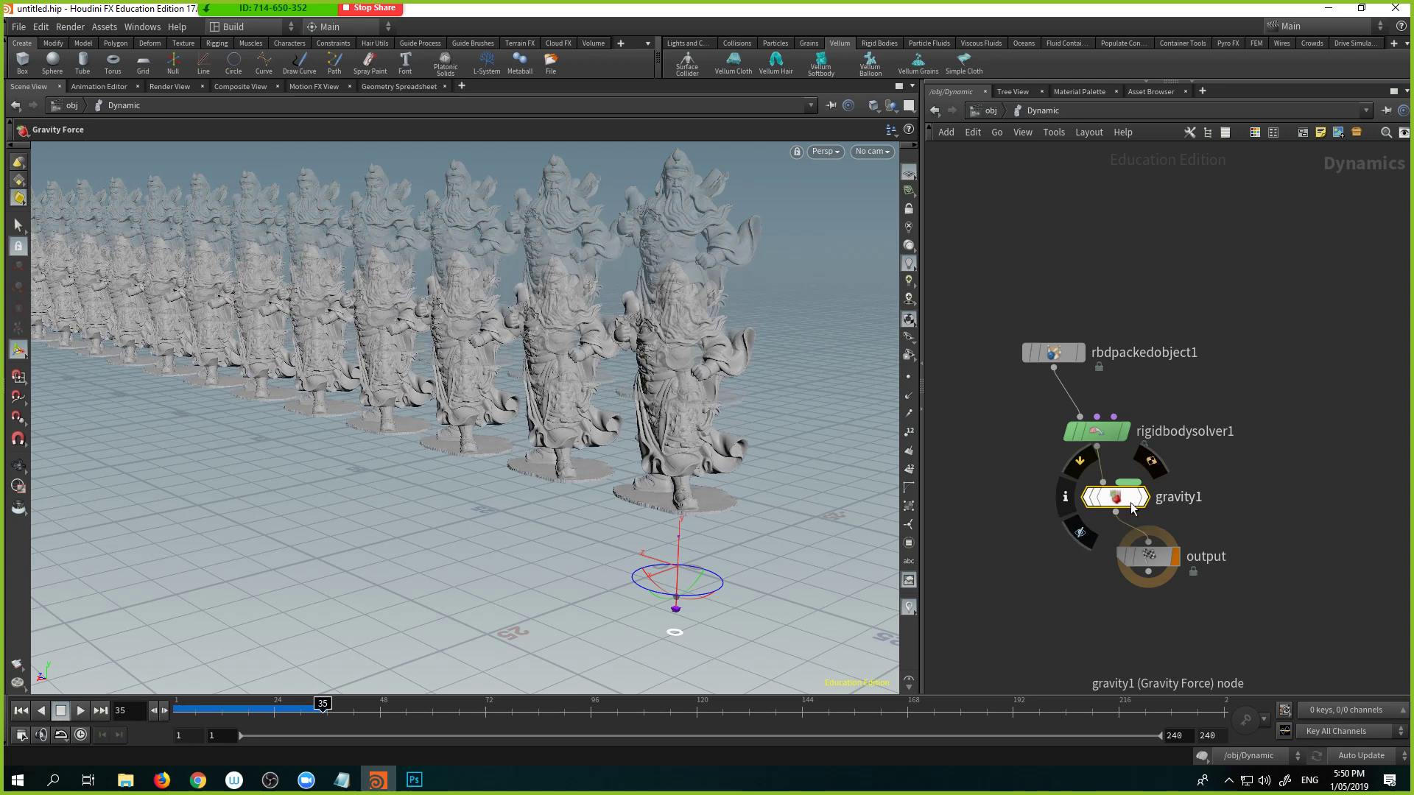
Step: Hide the source geometry named object at the object level and replay the simulation from inside the Dynamic network
click(1161, 555)
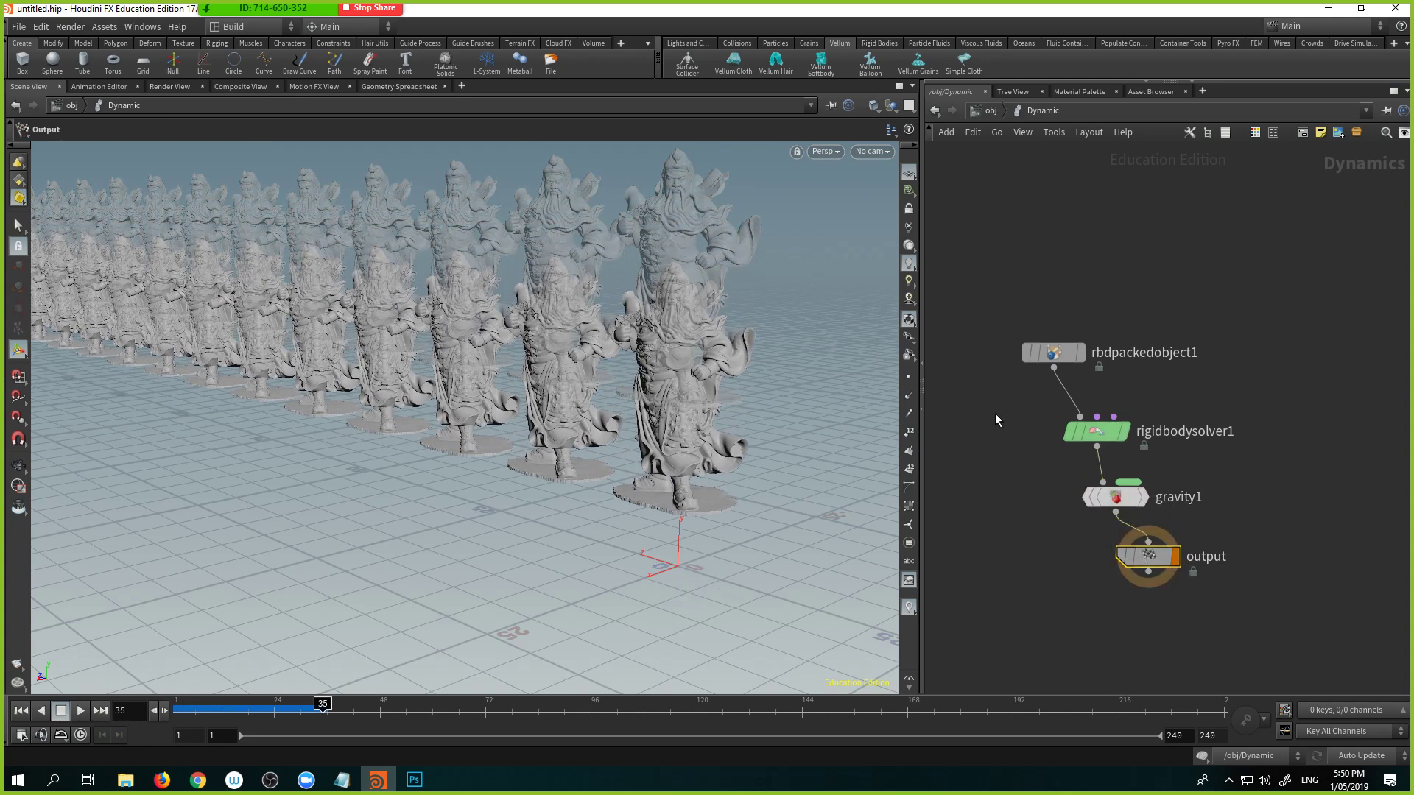
key(u)
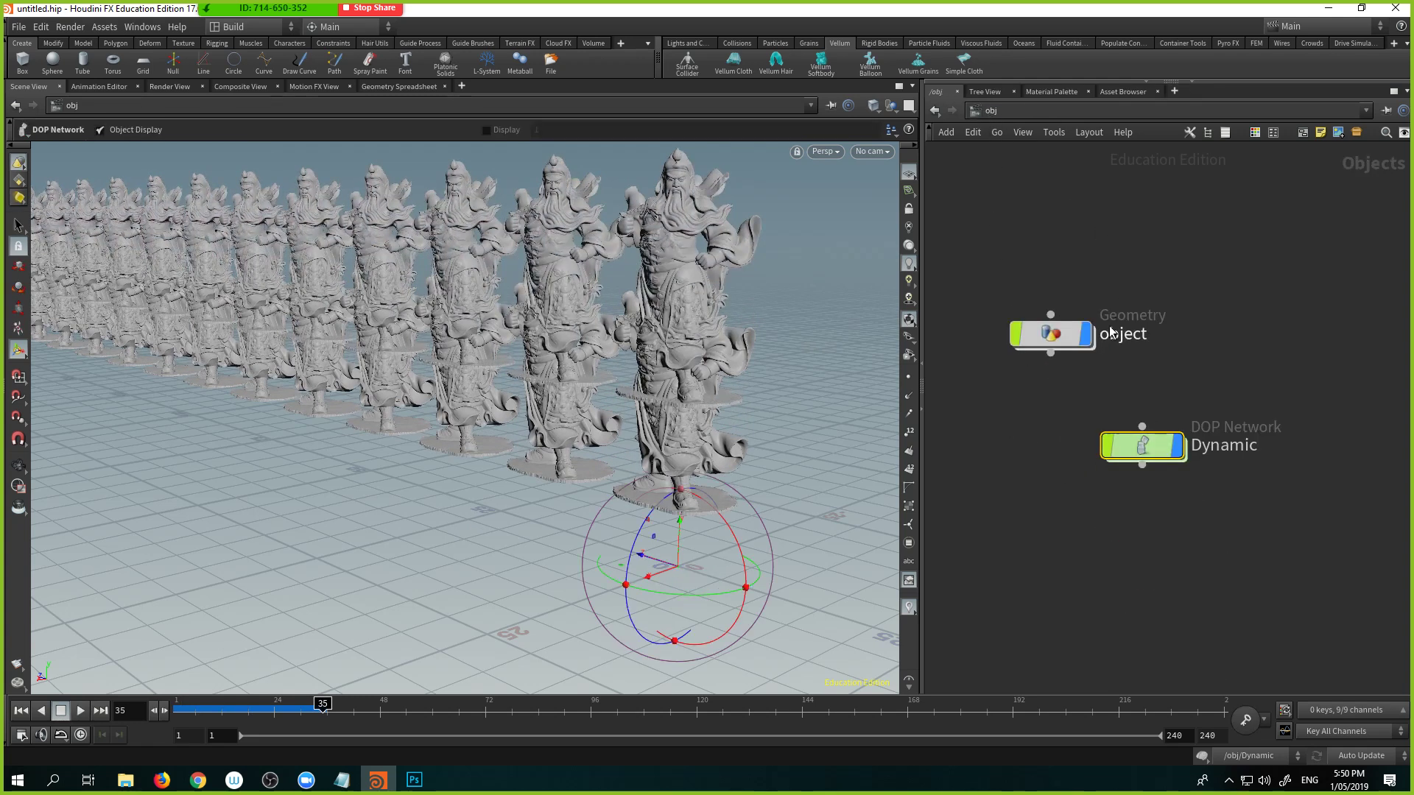
click(1088, 337)
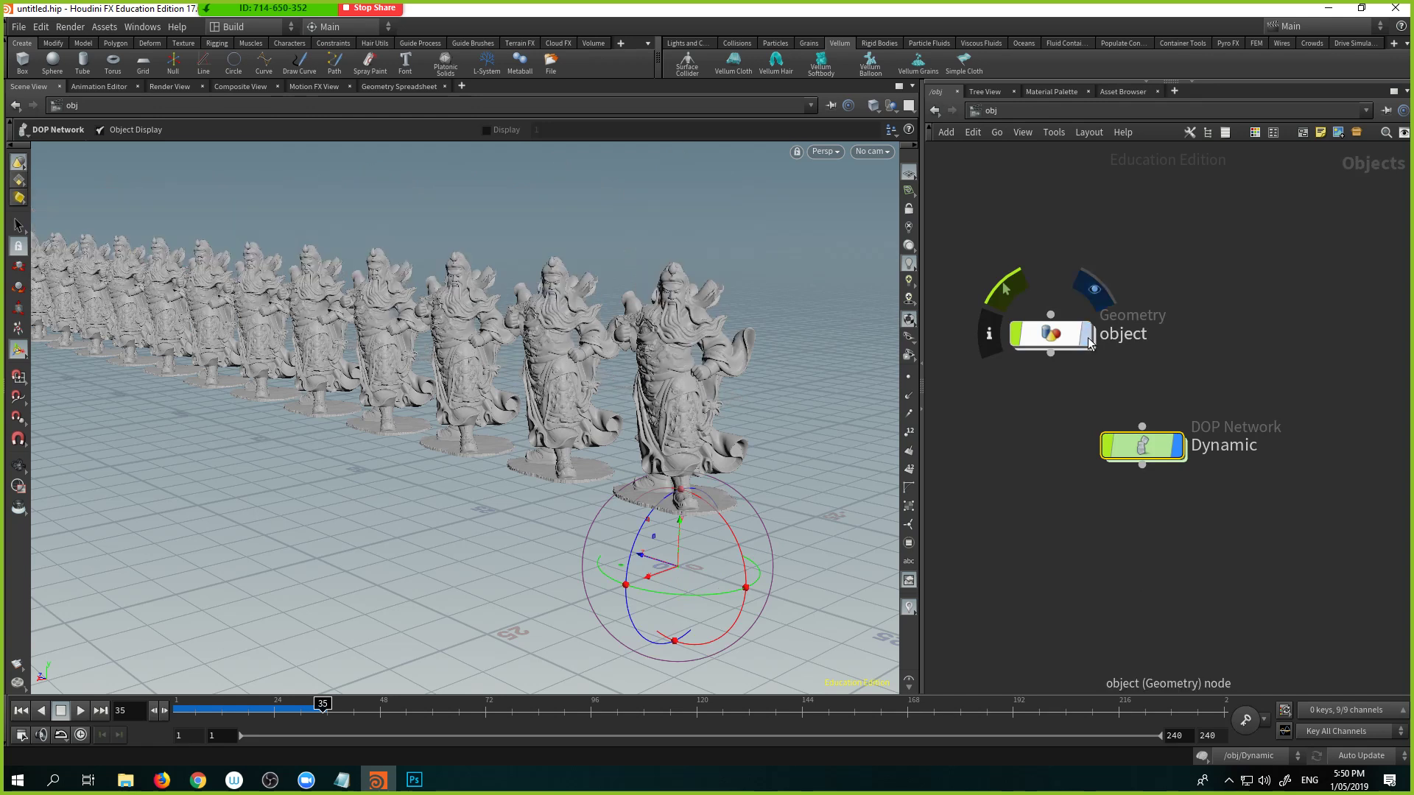
double_click(1156, 447)
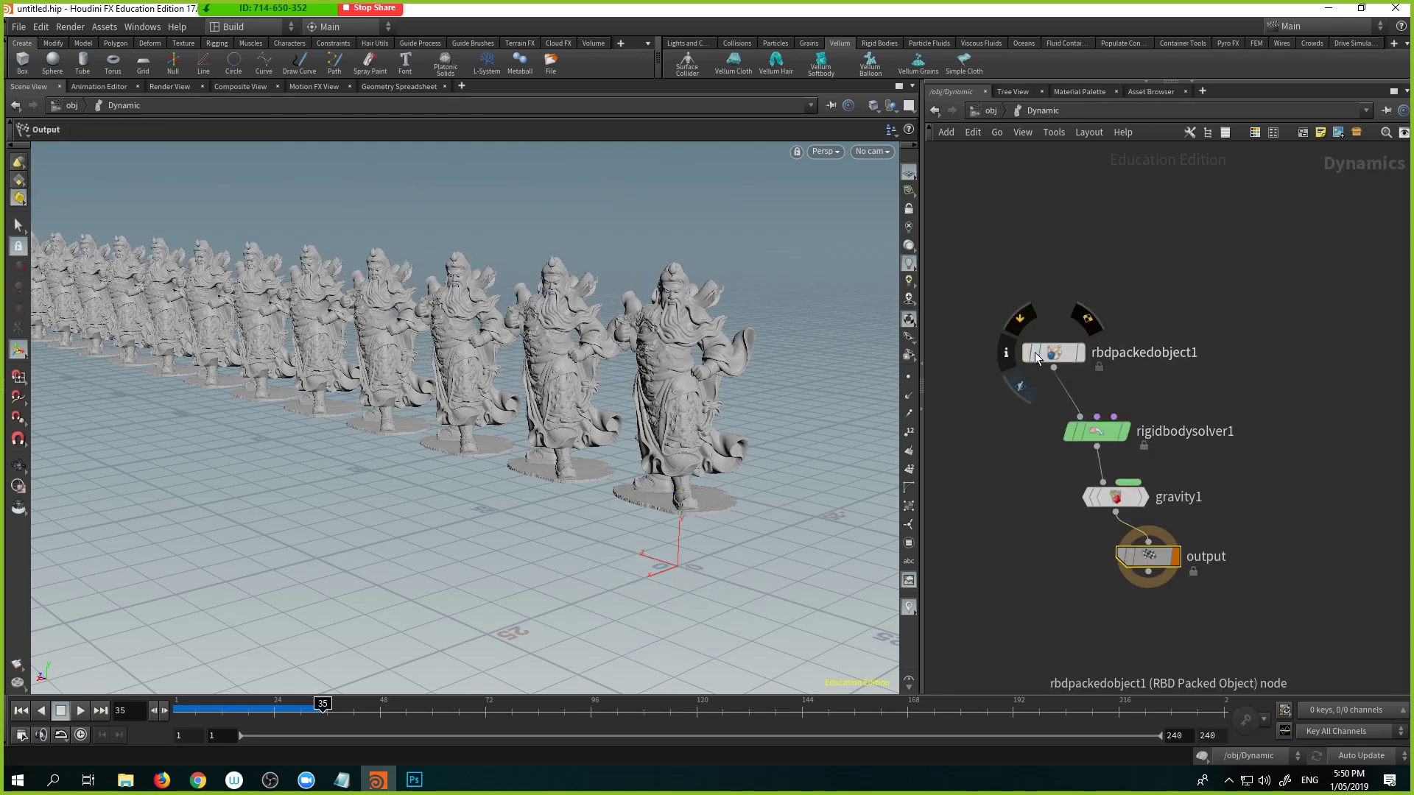
click(80, 709)
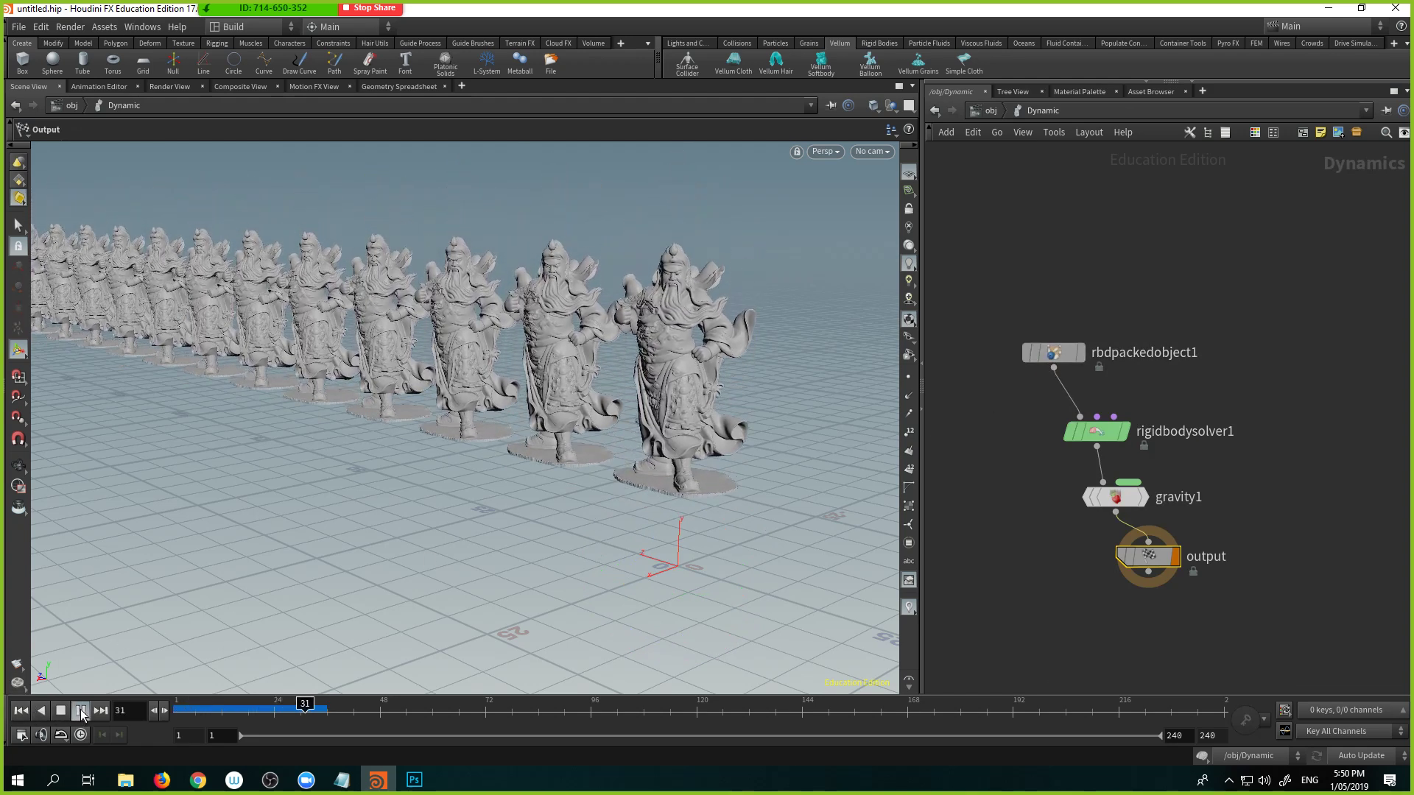
click(81, 710)
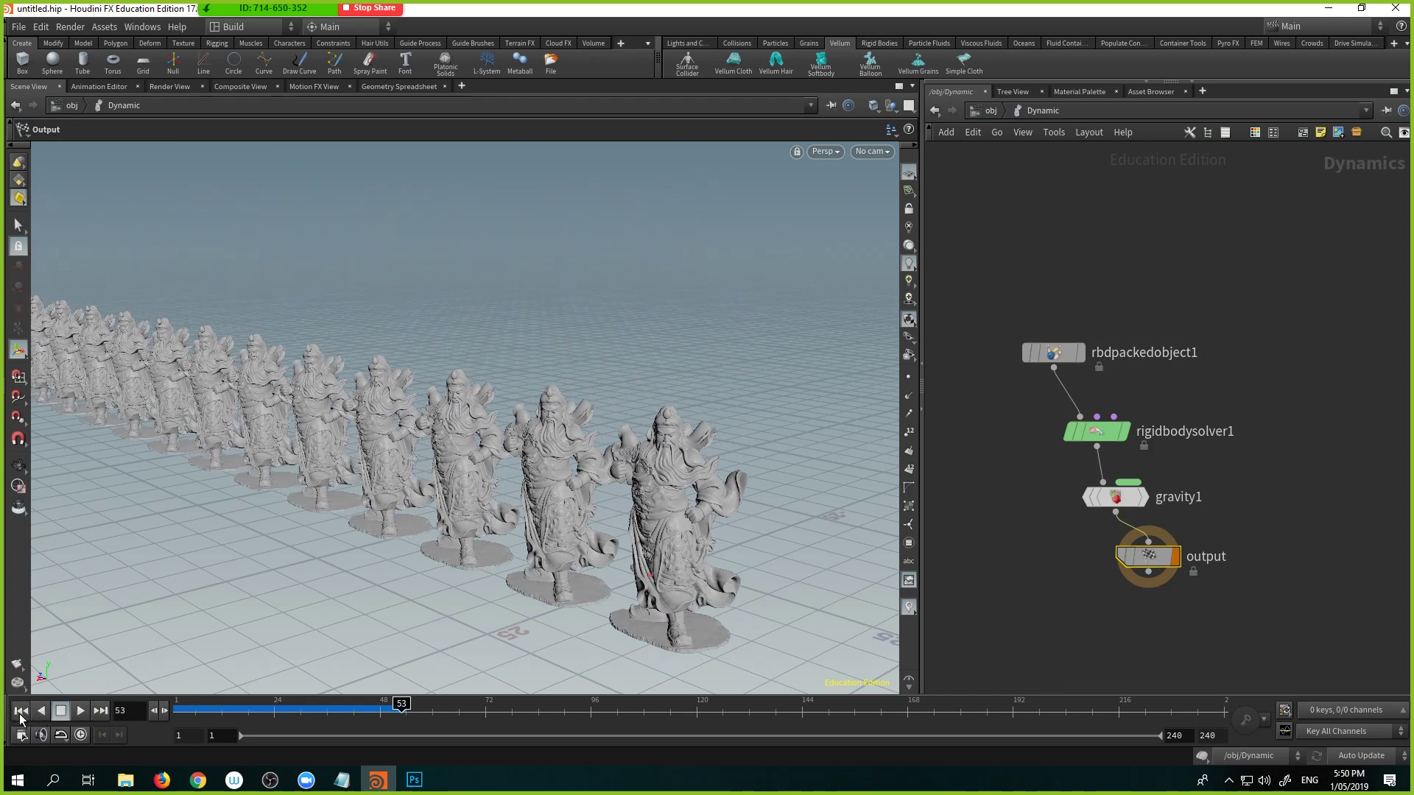
Step: Return the simulation to the first frame and add a Ground Plane node beside the rigid body solver in the Dynamic network
click(20, 710)
middle_drag(1276, 405, 1243, 389)
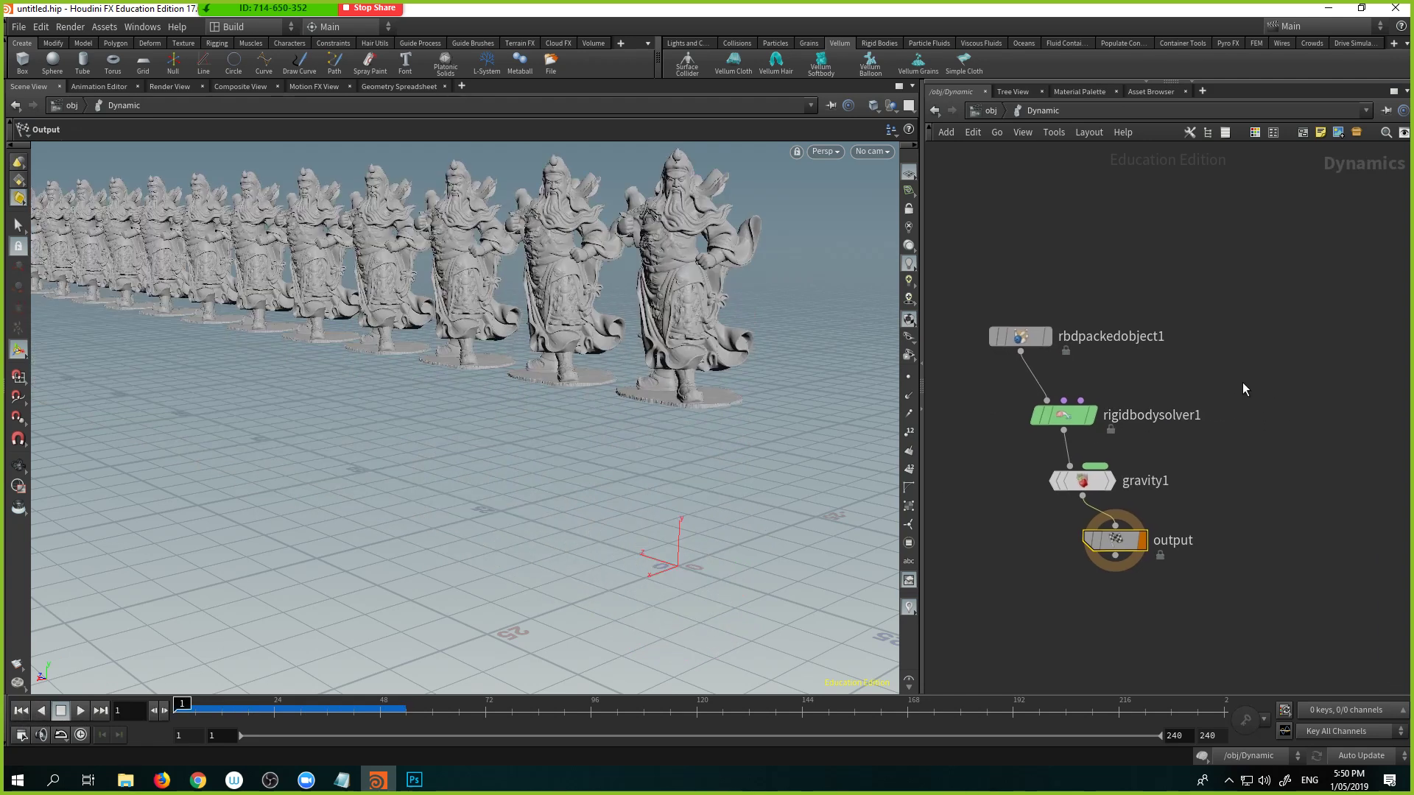
key(Tab)
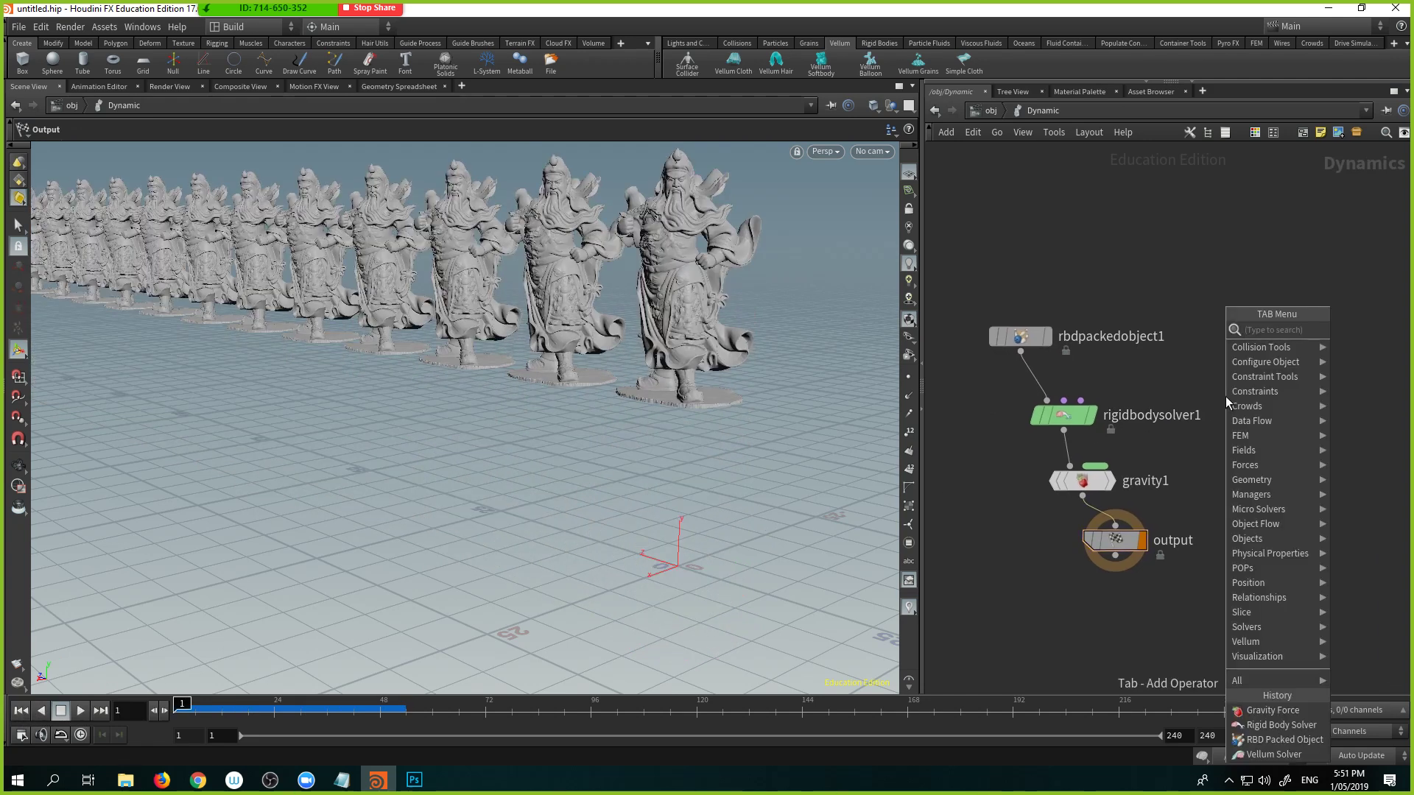
text(grou)
key(Return)
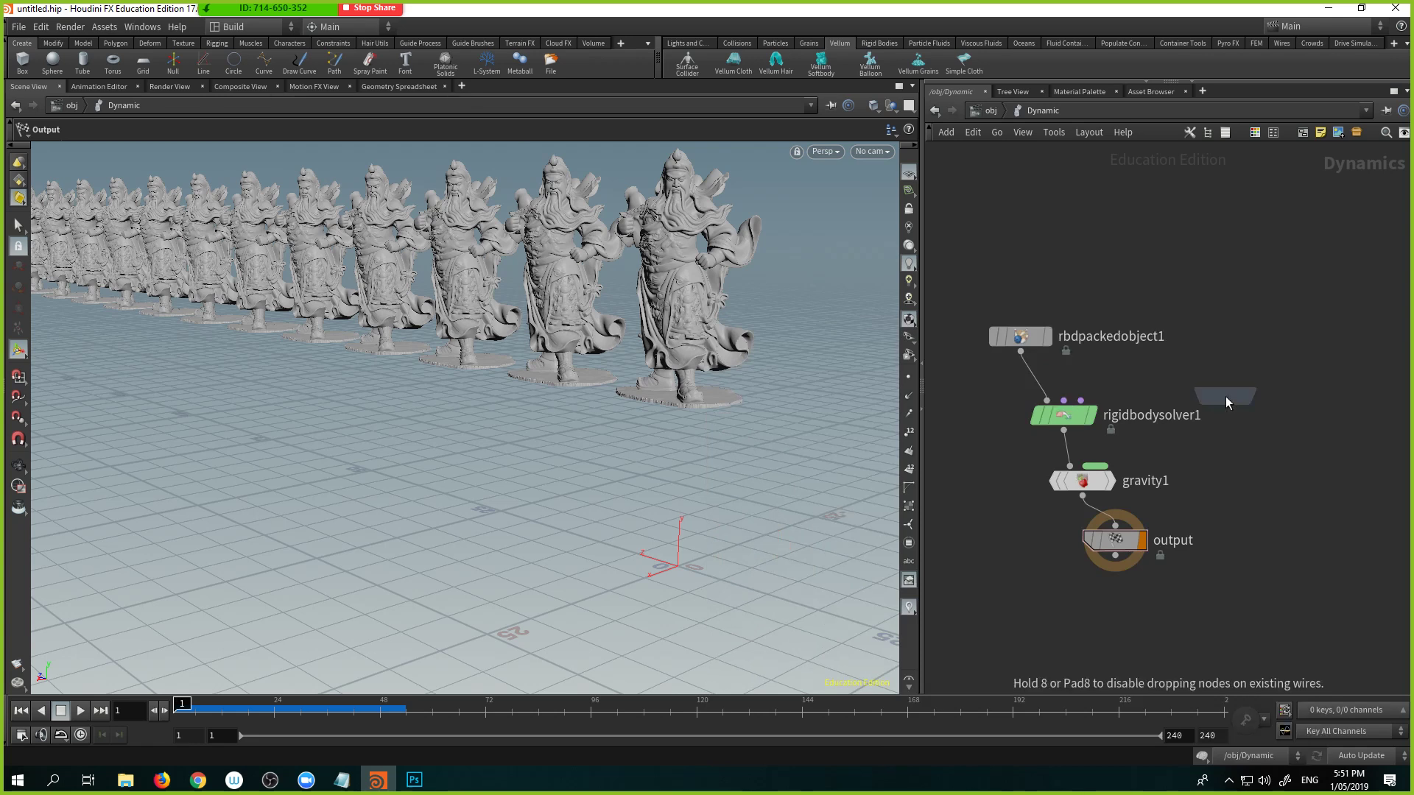
click(1225, 396)
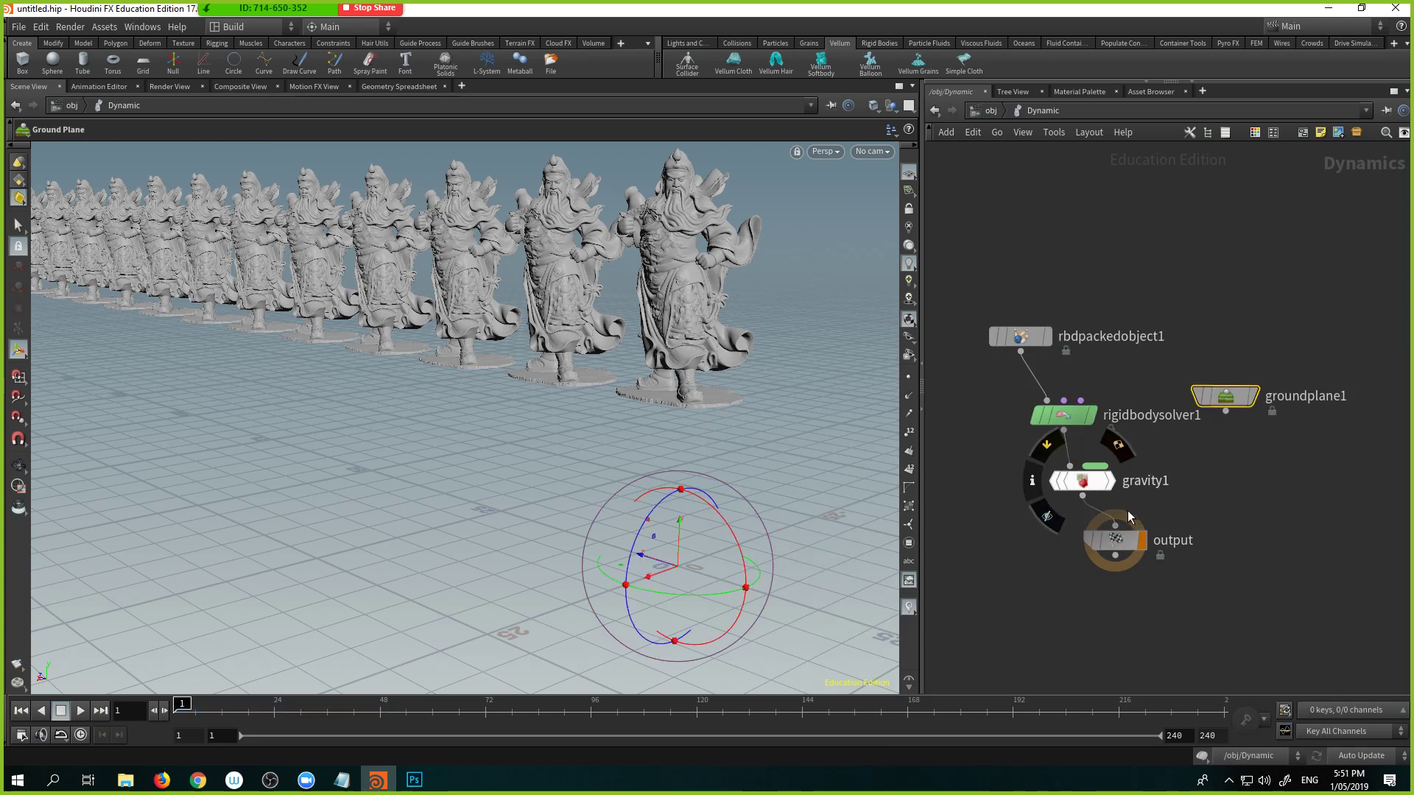
Step: Insert a Merge node between the gravity and output nodes and connect the ground plane to it
drag(1129, 549, 1136, 627)
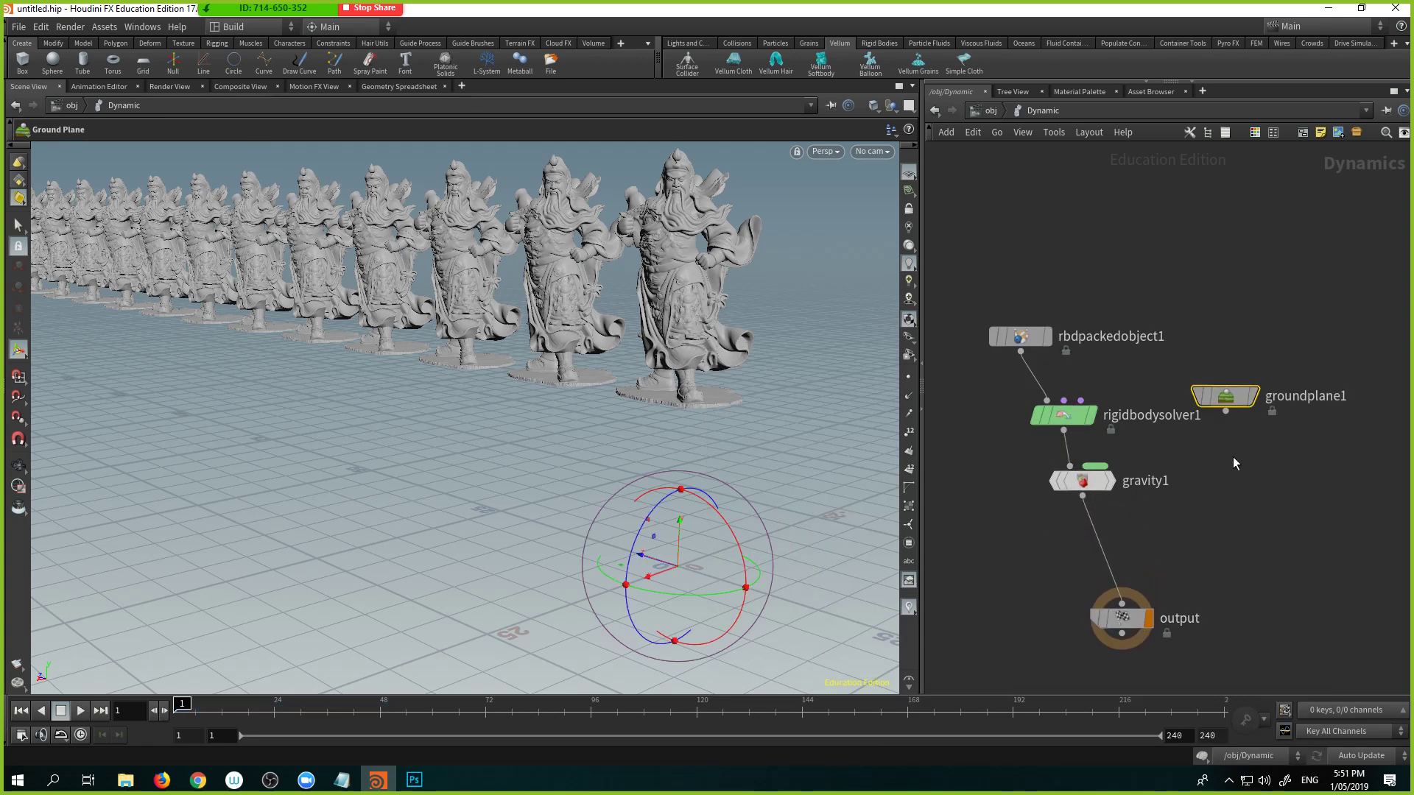
key(Tab)
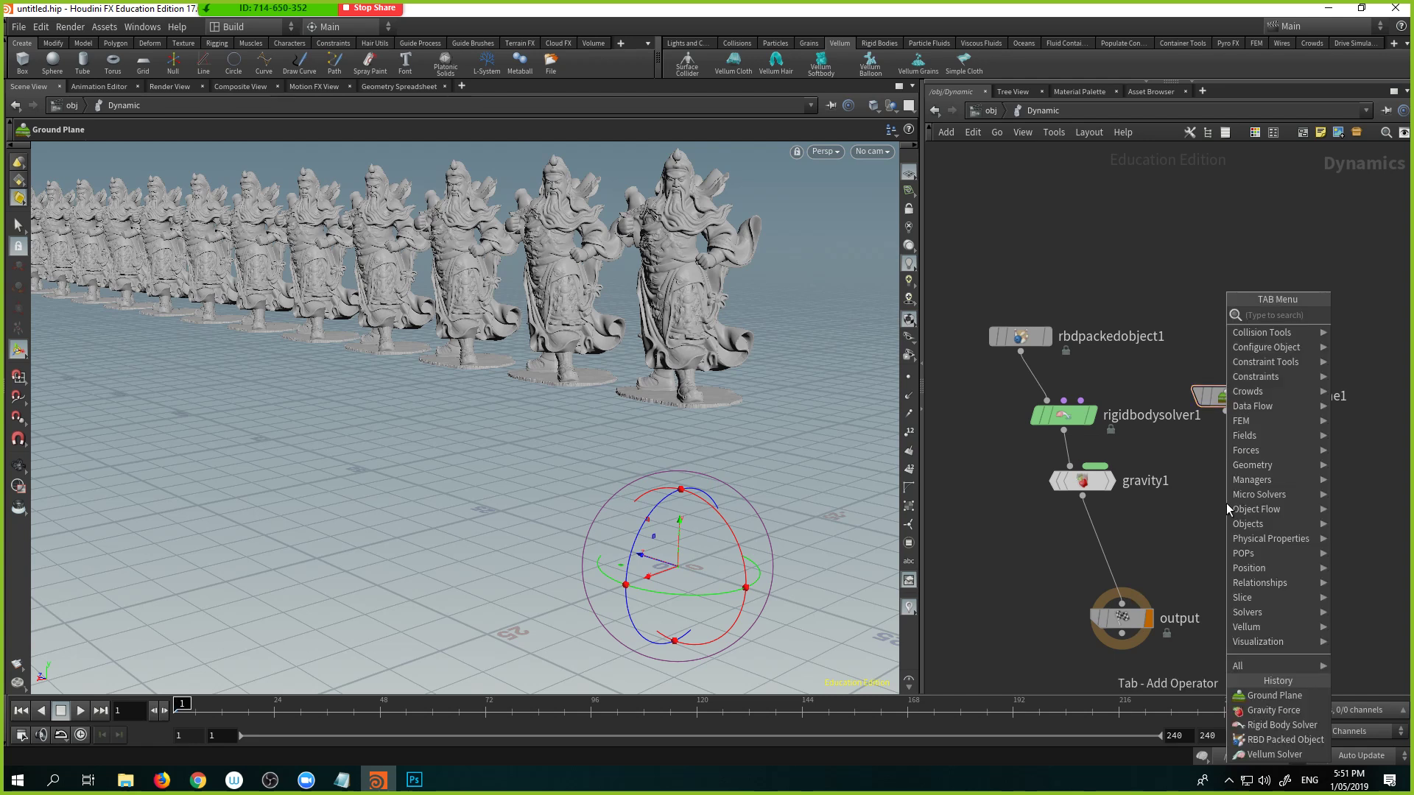
text(mer)
key(Return)
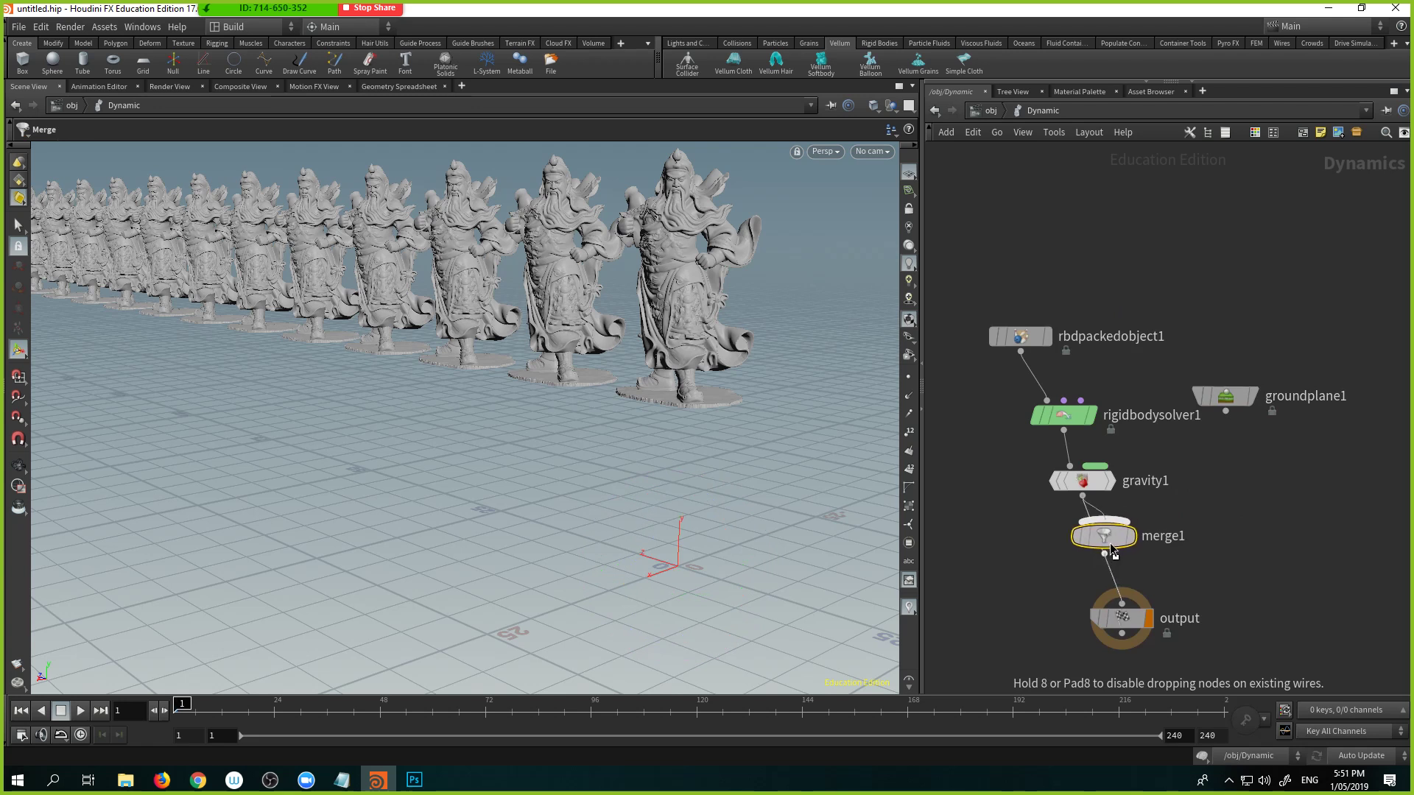
click(1110, 557)
drag(1226, 415, 1105, 528)
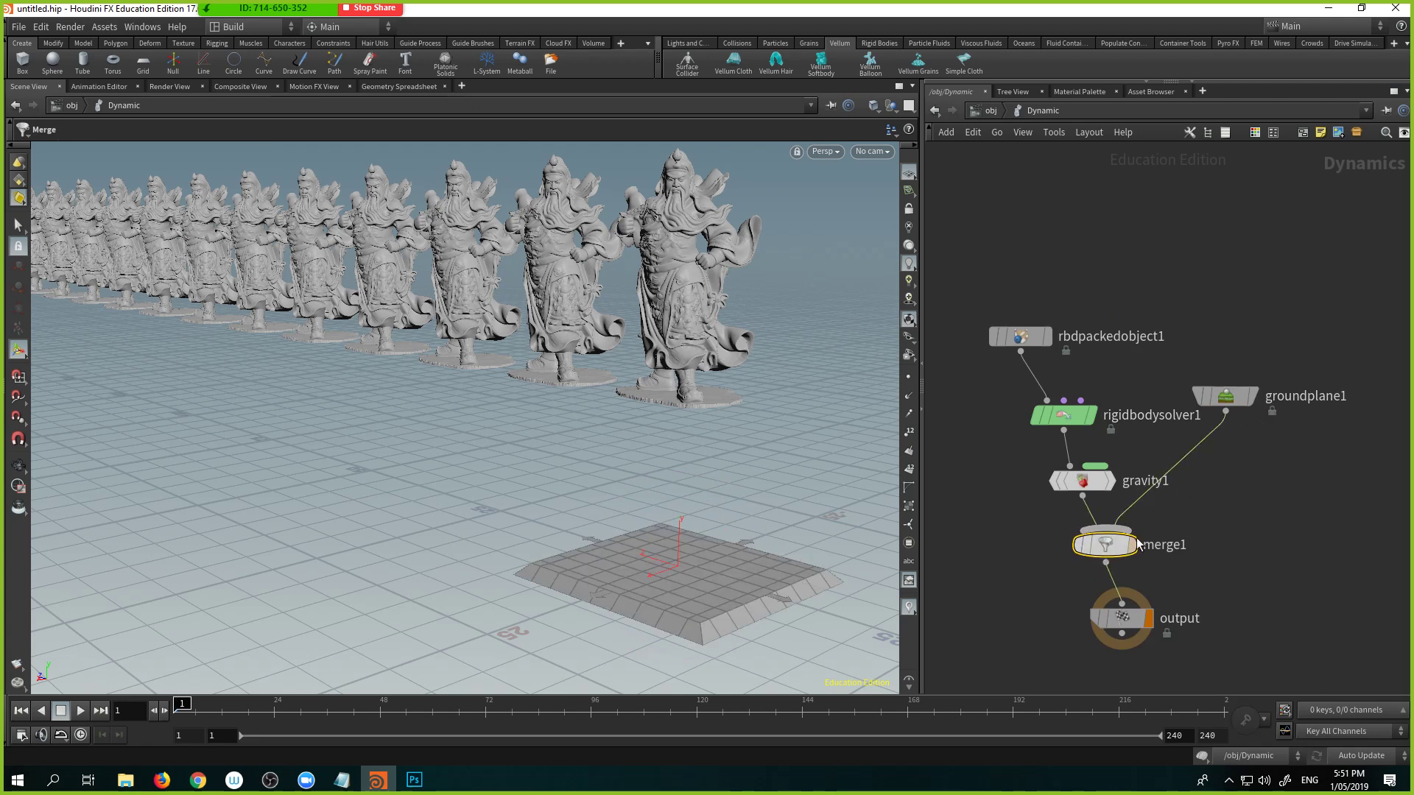
Step: Set the Merge node's affector relationship to Mutual
key(p)
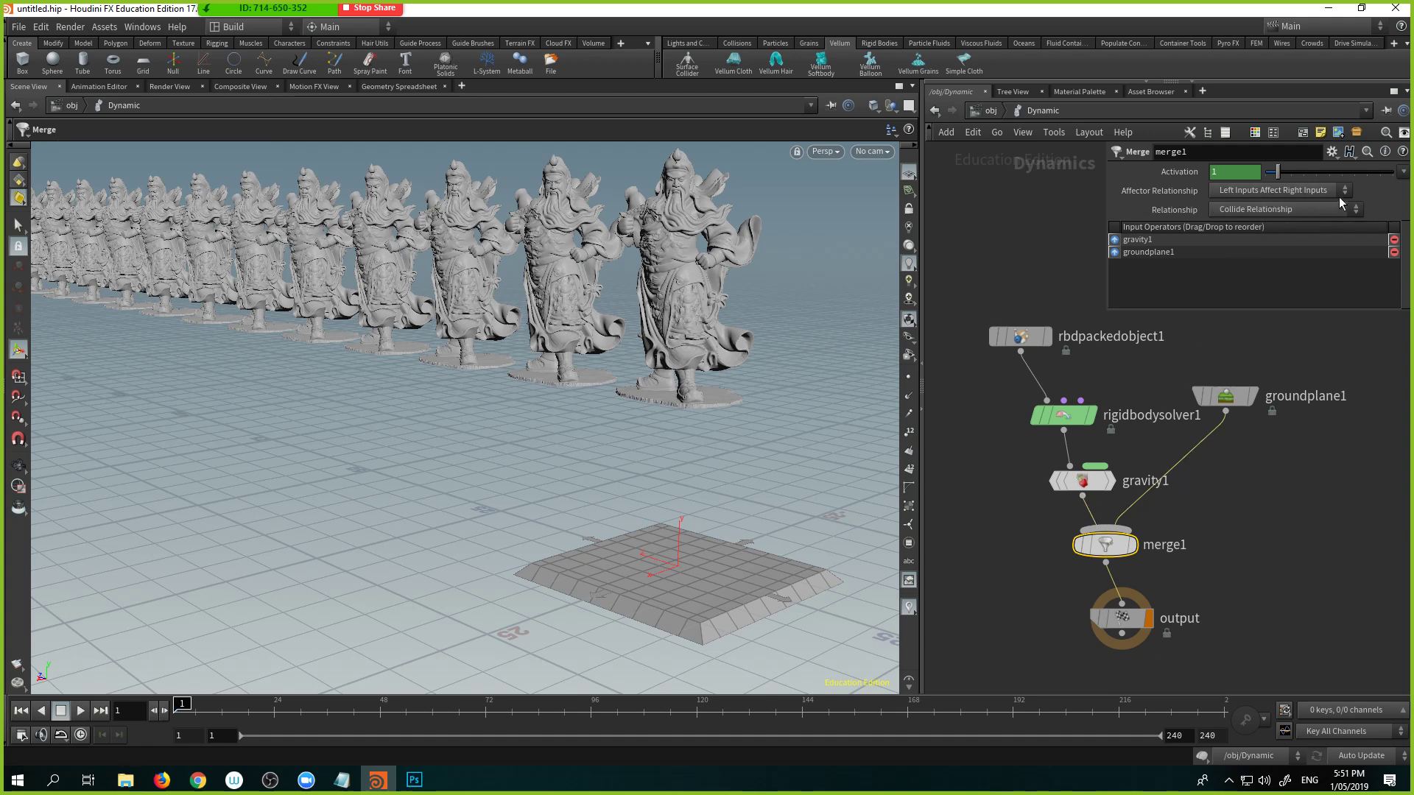
click(1281, 190)
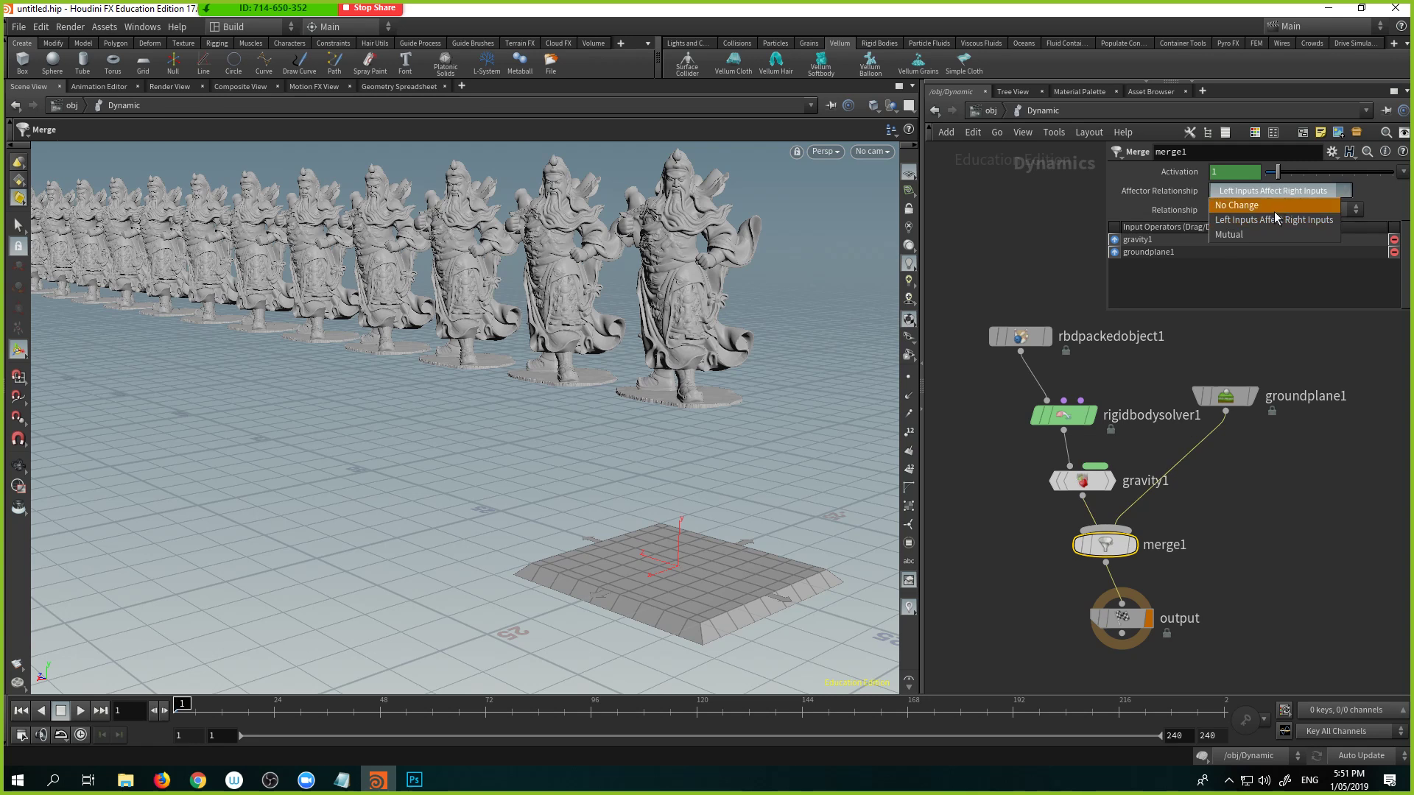
click(1274, 211)
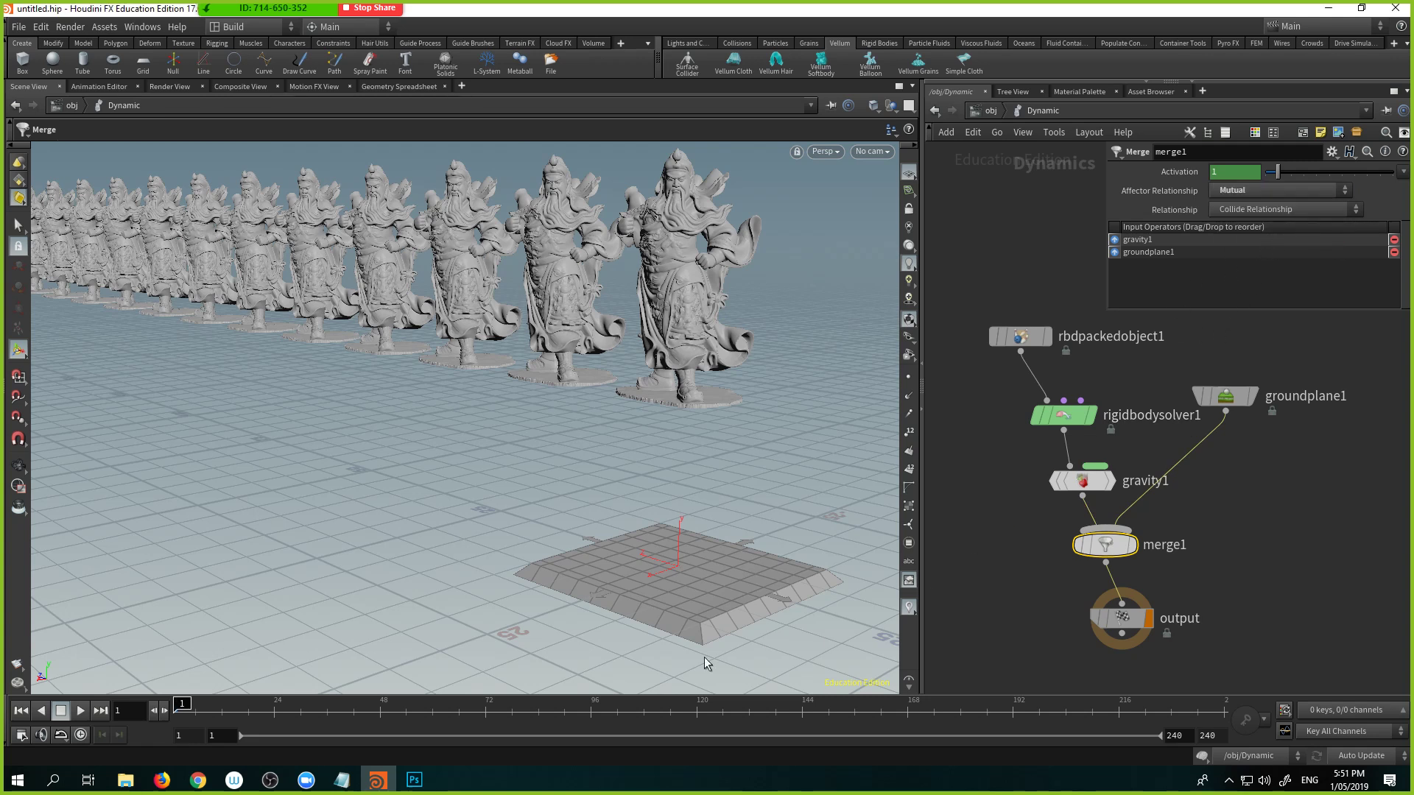
Step: Play the simulation to check how the statues collide with the ground, and return to the first frame
click(79, 712)
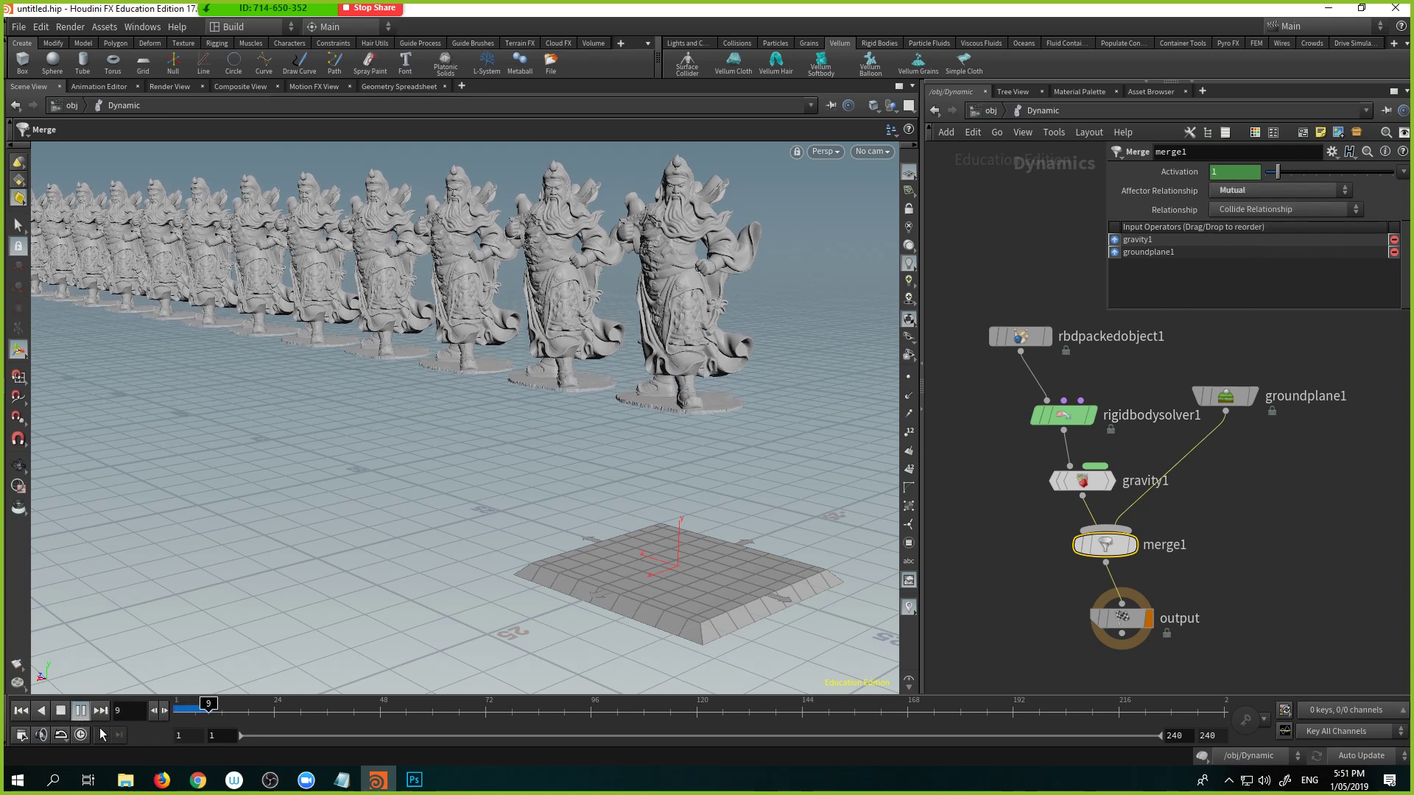
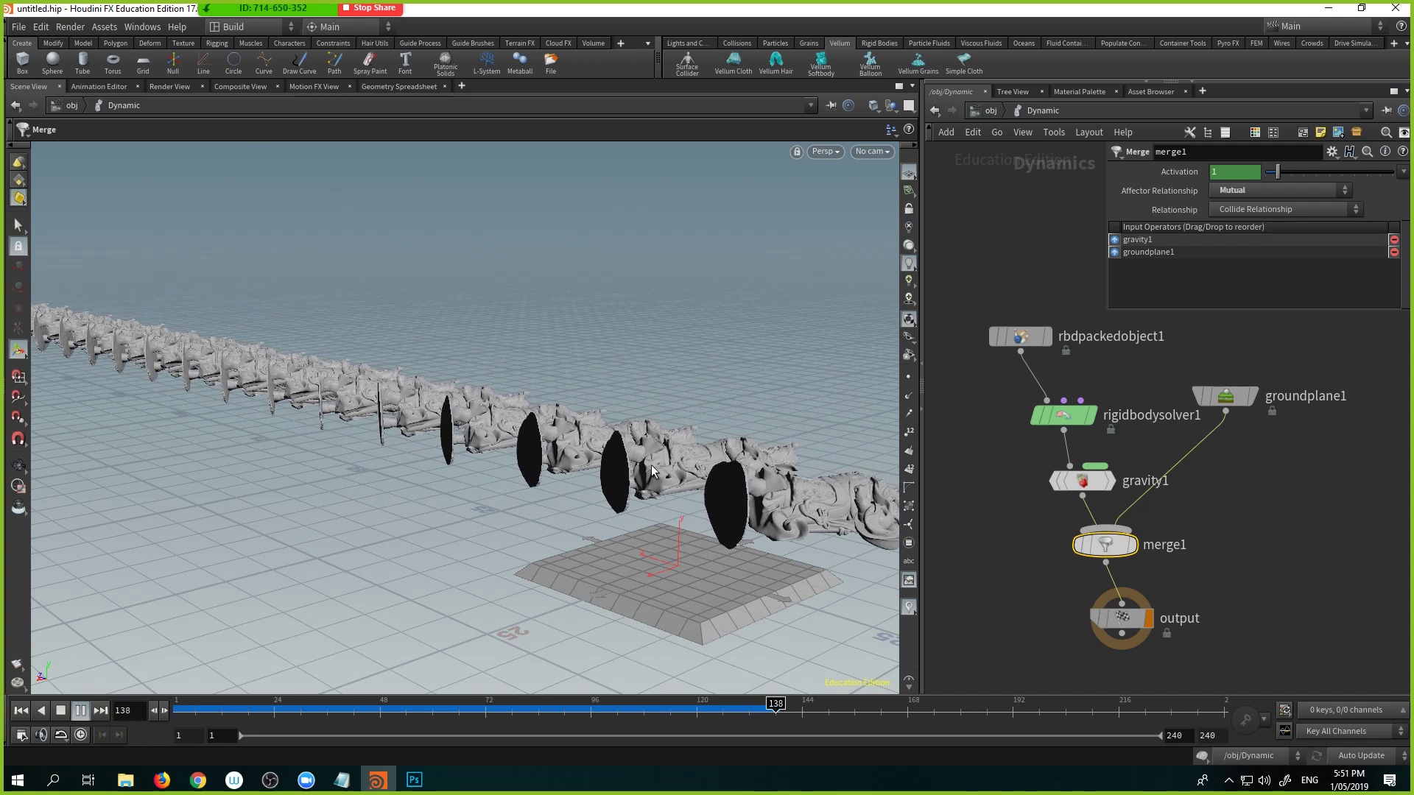
click(80, 711)
click(22, 711)
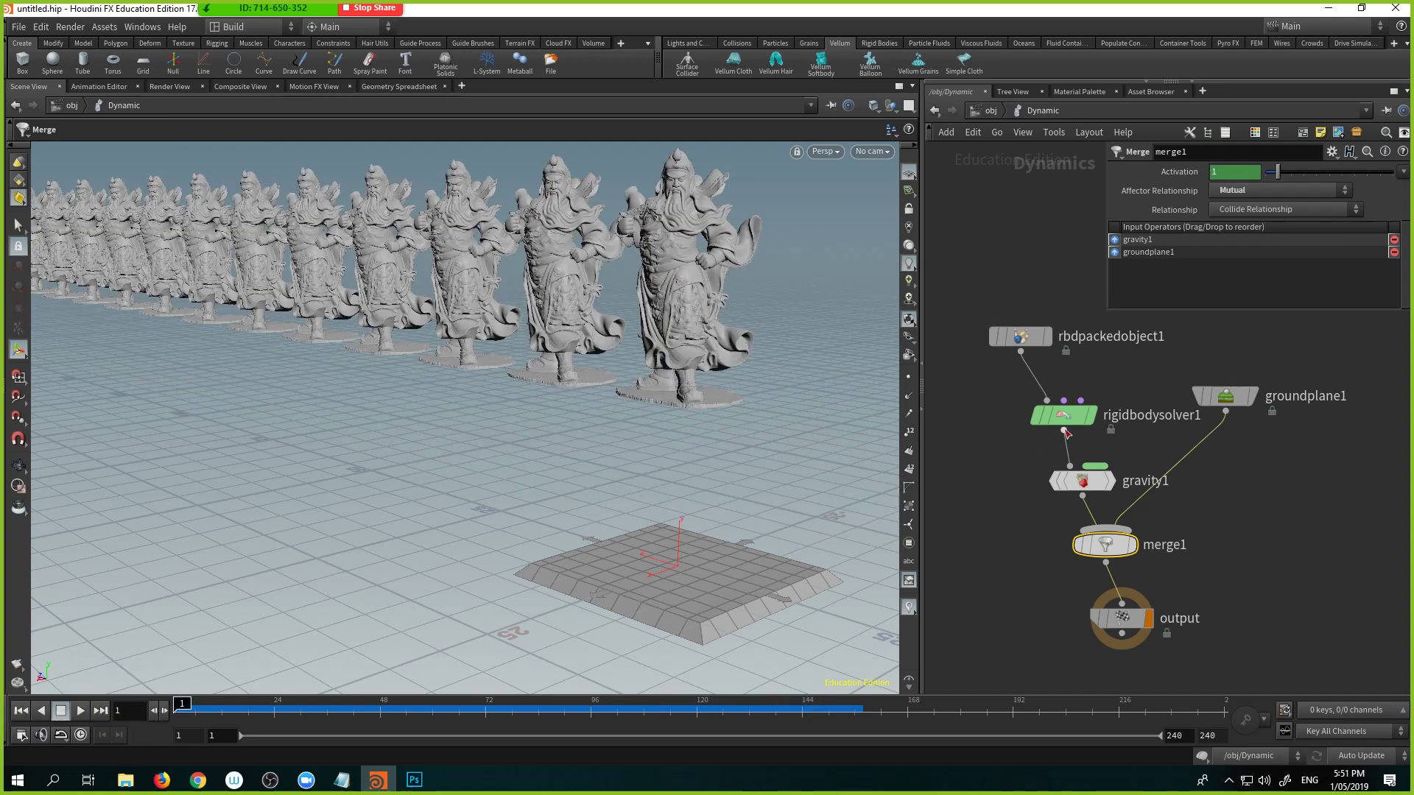
Step: Insert a Transform node between copy1 and OUT_GEO in the object geometry network
key(u)
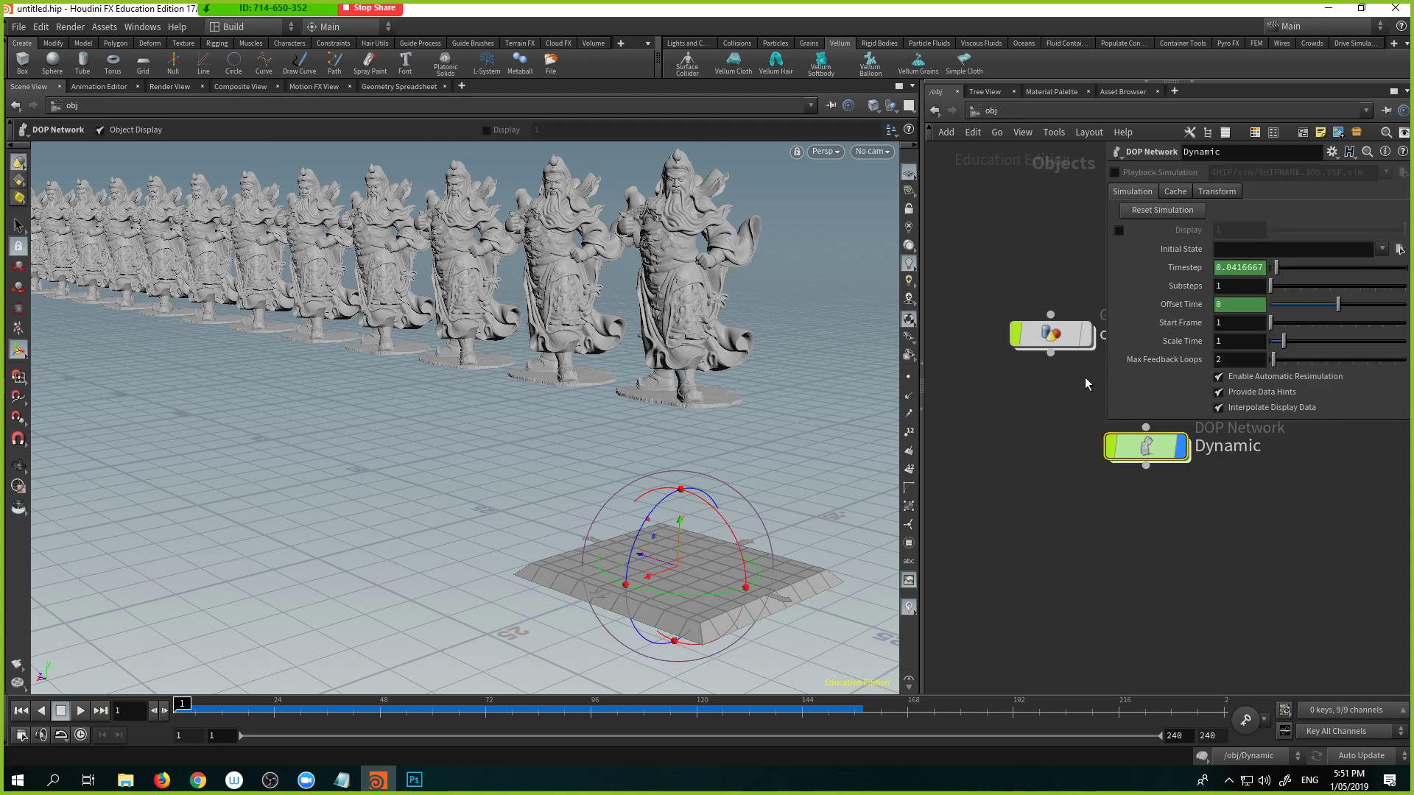
double_click(989, 380)
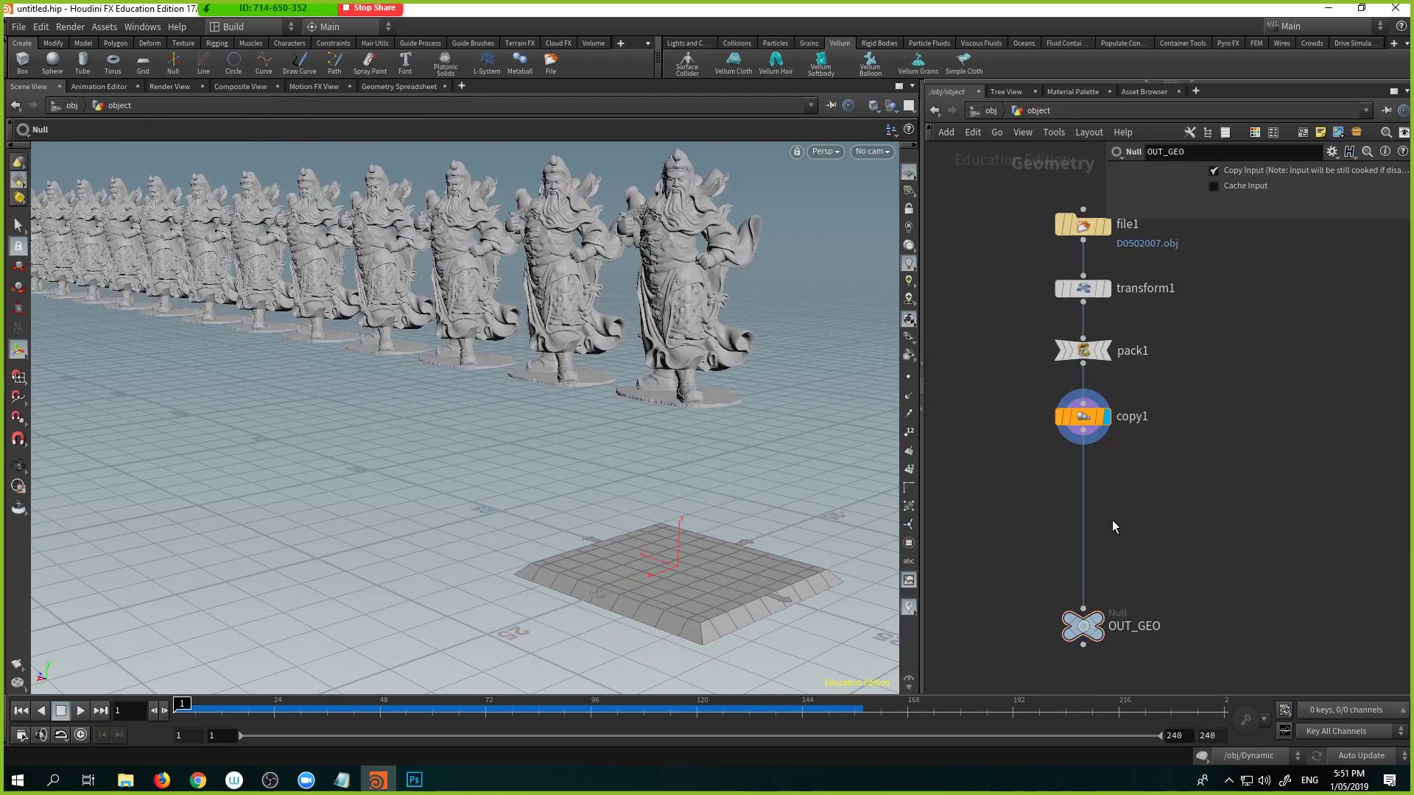
key(Tab)
text(tra)
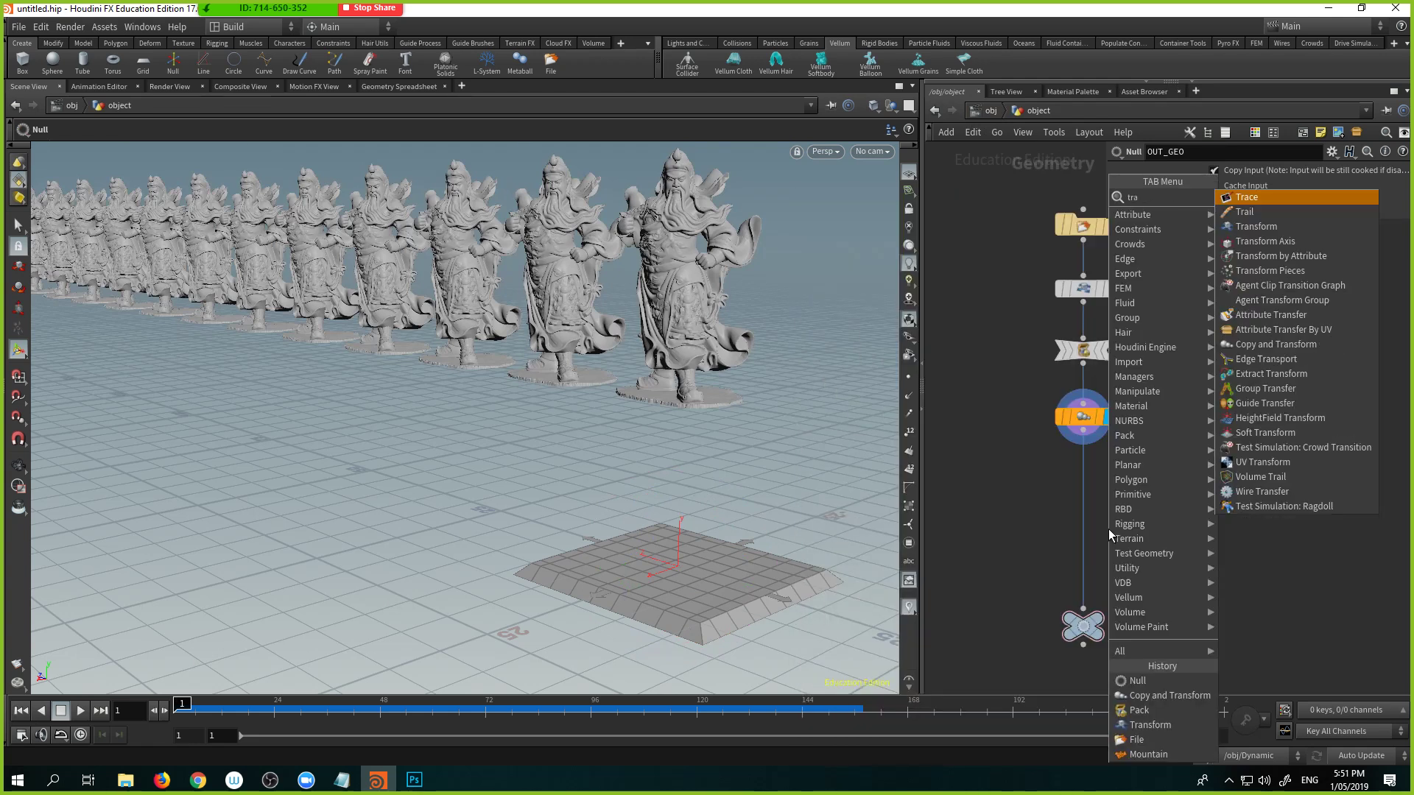
key(Down)
key(Down)
key(Return)
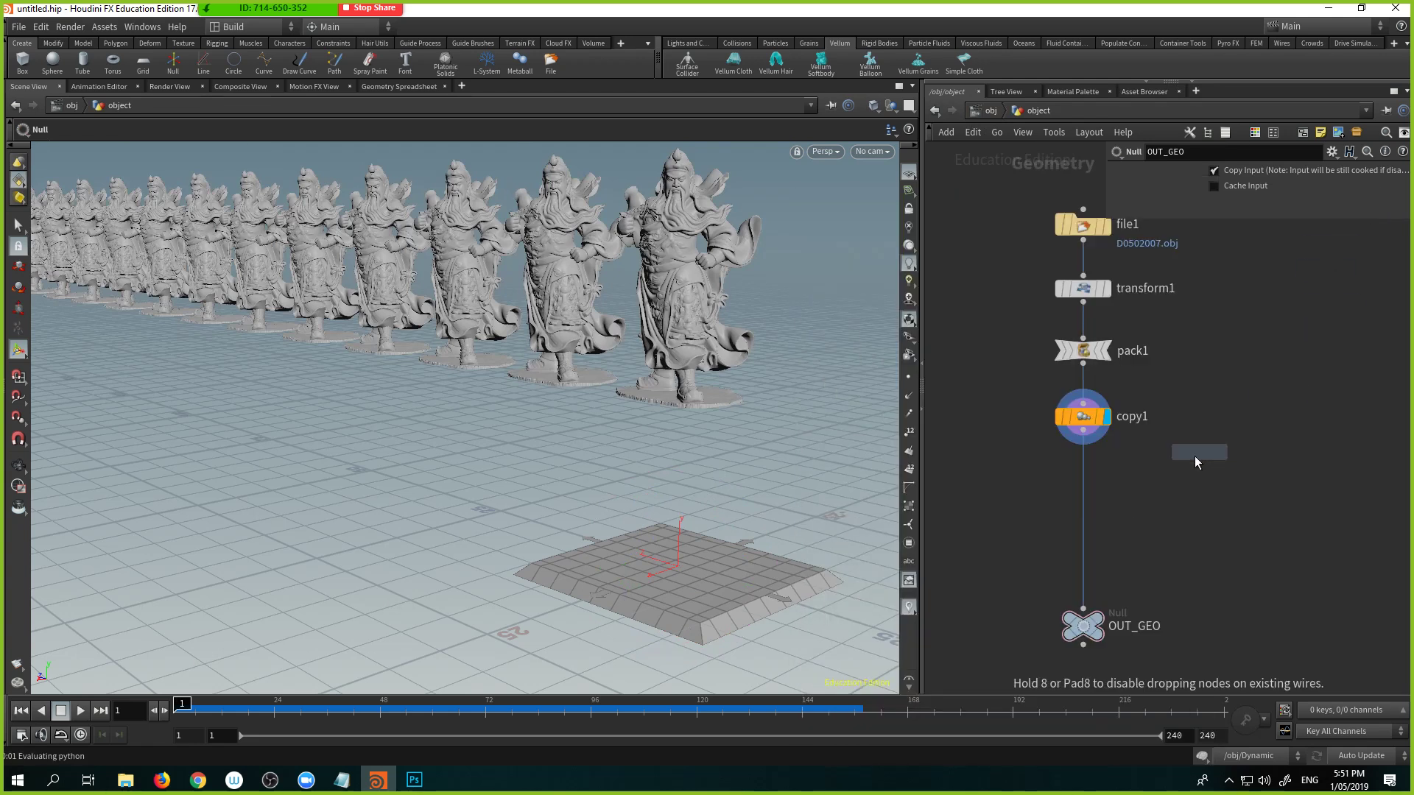
click(1084, 502)
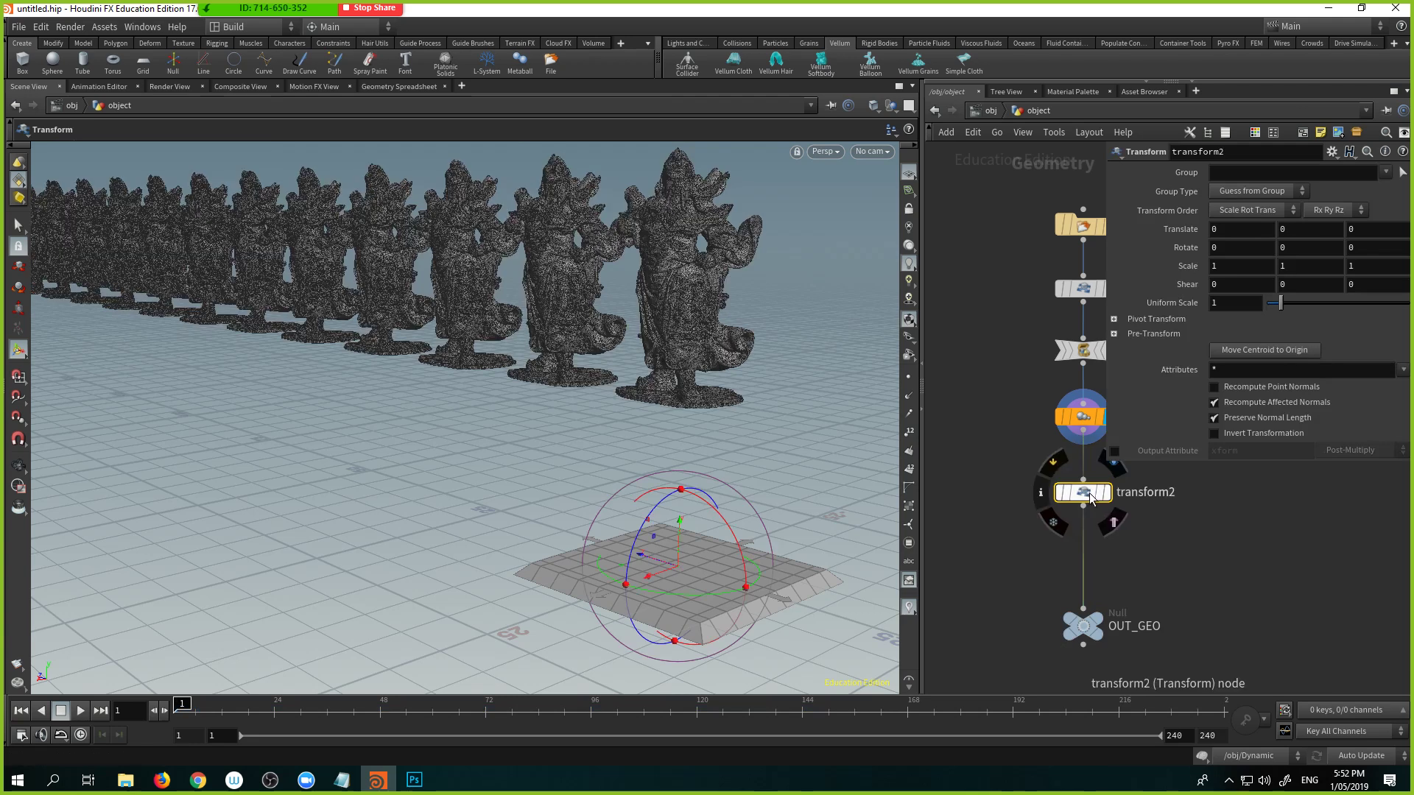
Step: Rotate the row of statues about -19.6 degrees around X with the new Transform and display OUT_GEO
drag(726, 528, 745, 538)
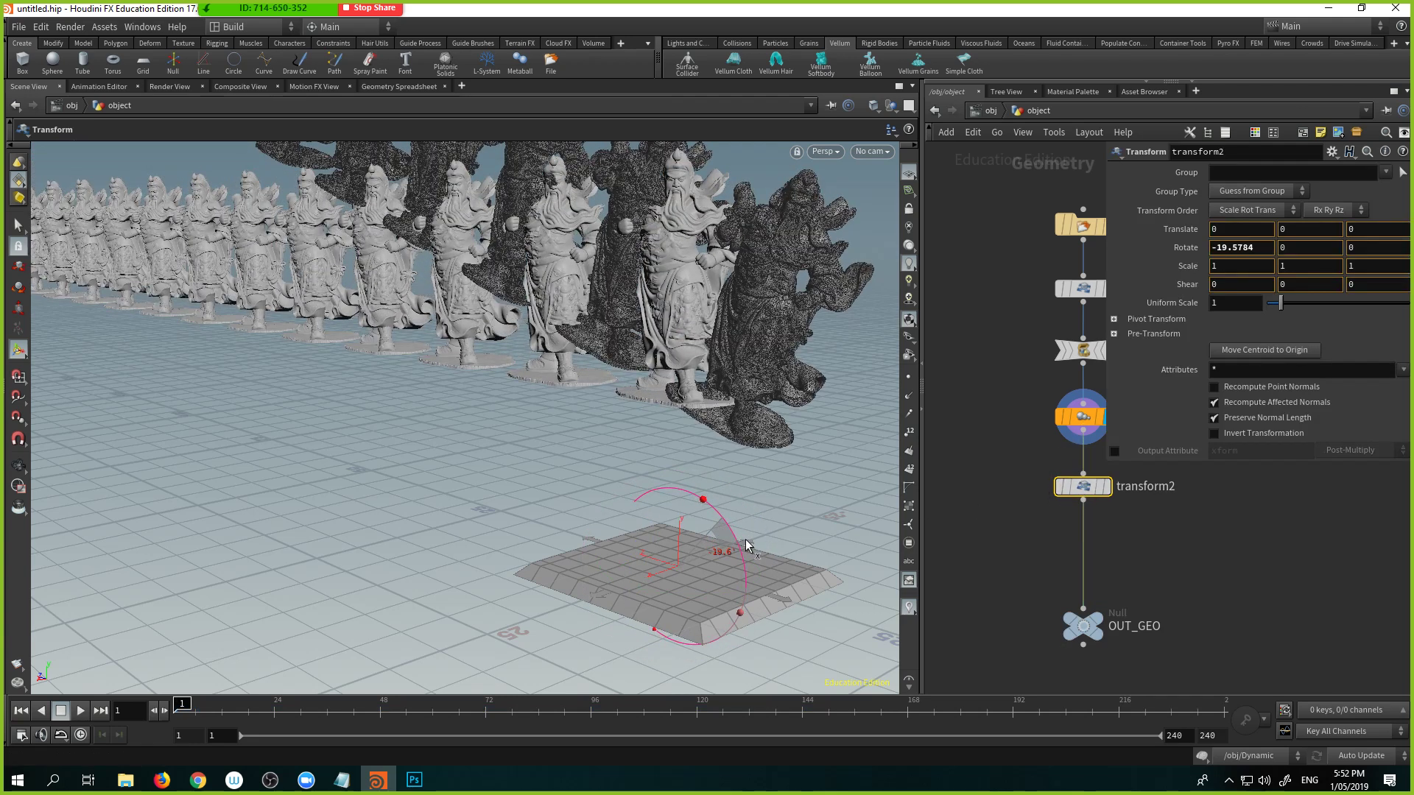
mouse_move(1105, 631)
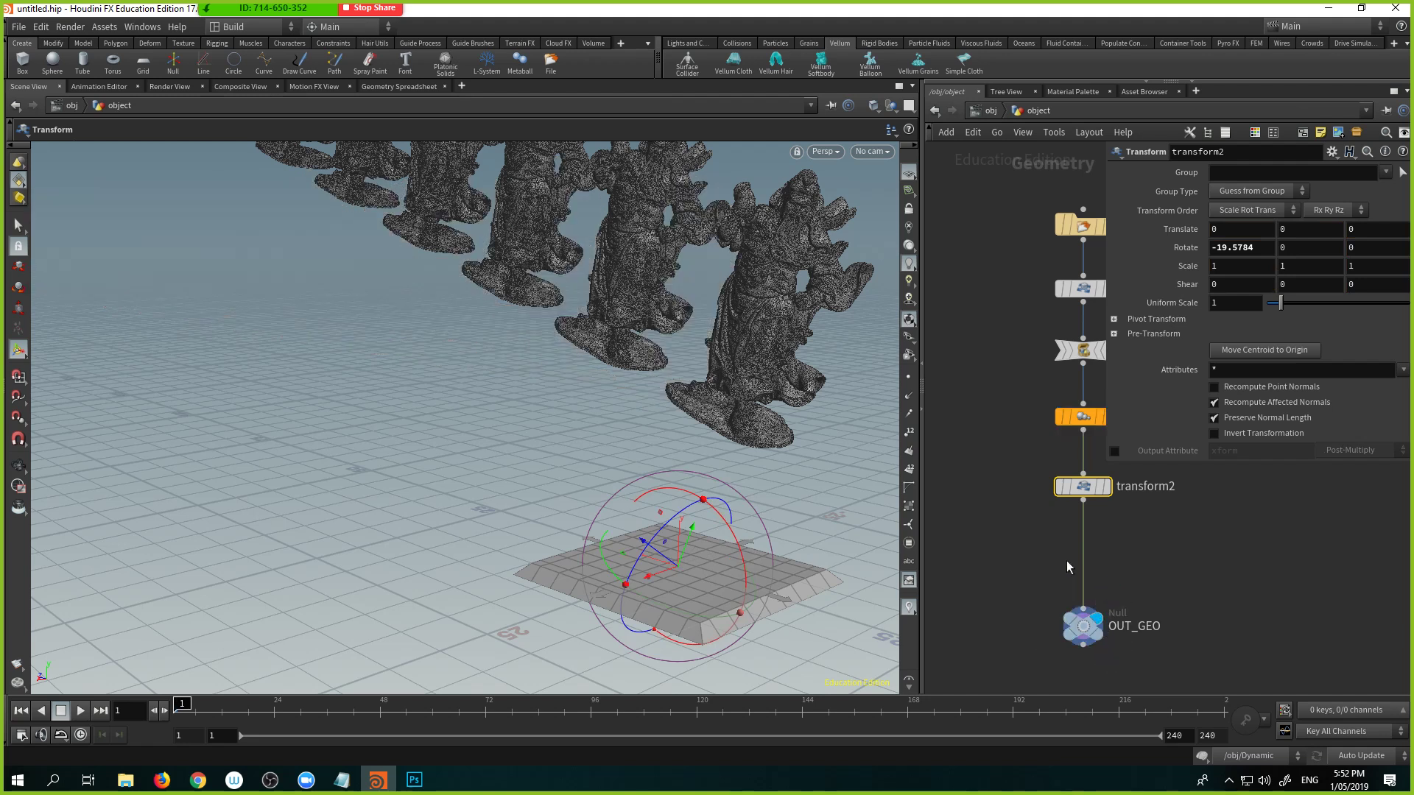
middle_drag(1104, 550, 1064, 554)
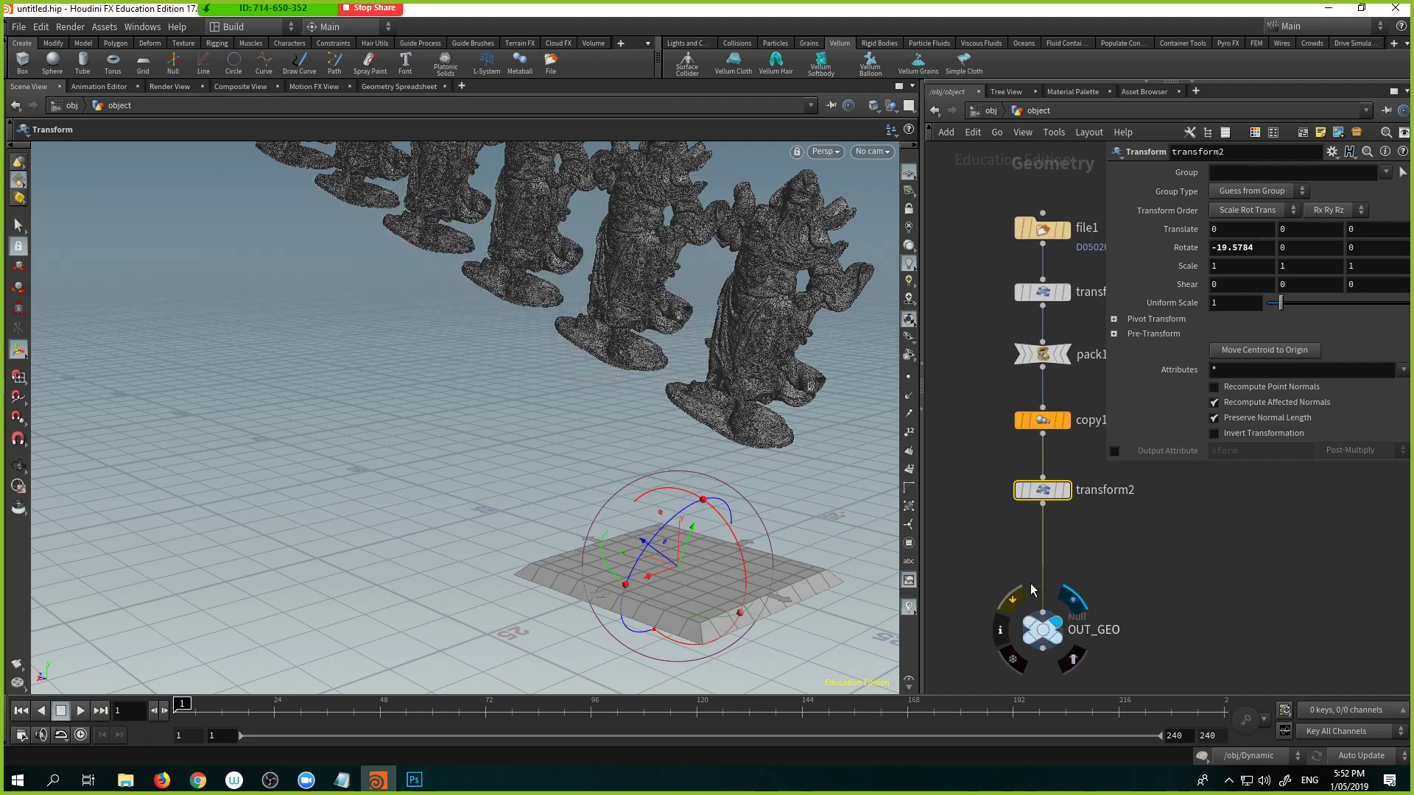
Step: Run the simulation in the Dynamic network to examine how the tilted row of statues lands, and return to frame 1
click(991, 111)
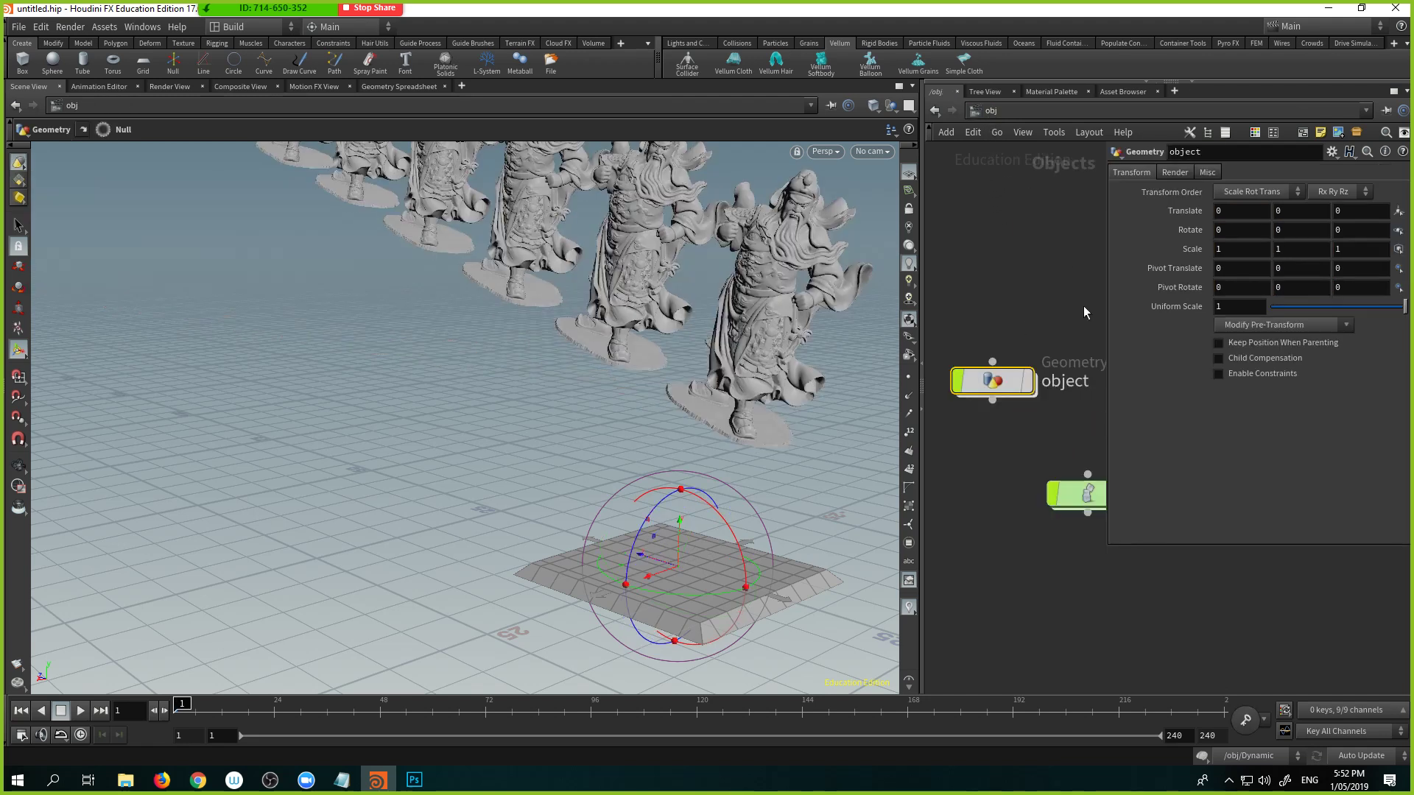
click(1078, 492)
key(Return)
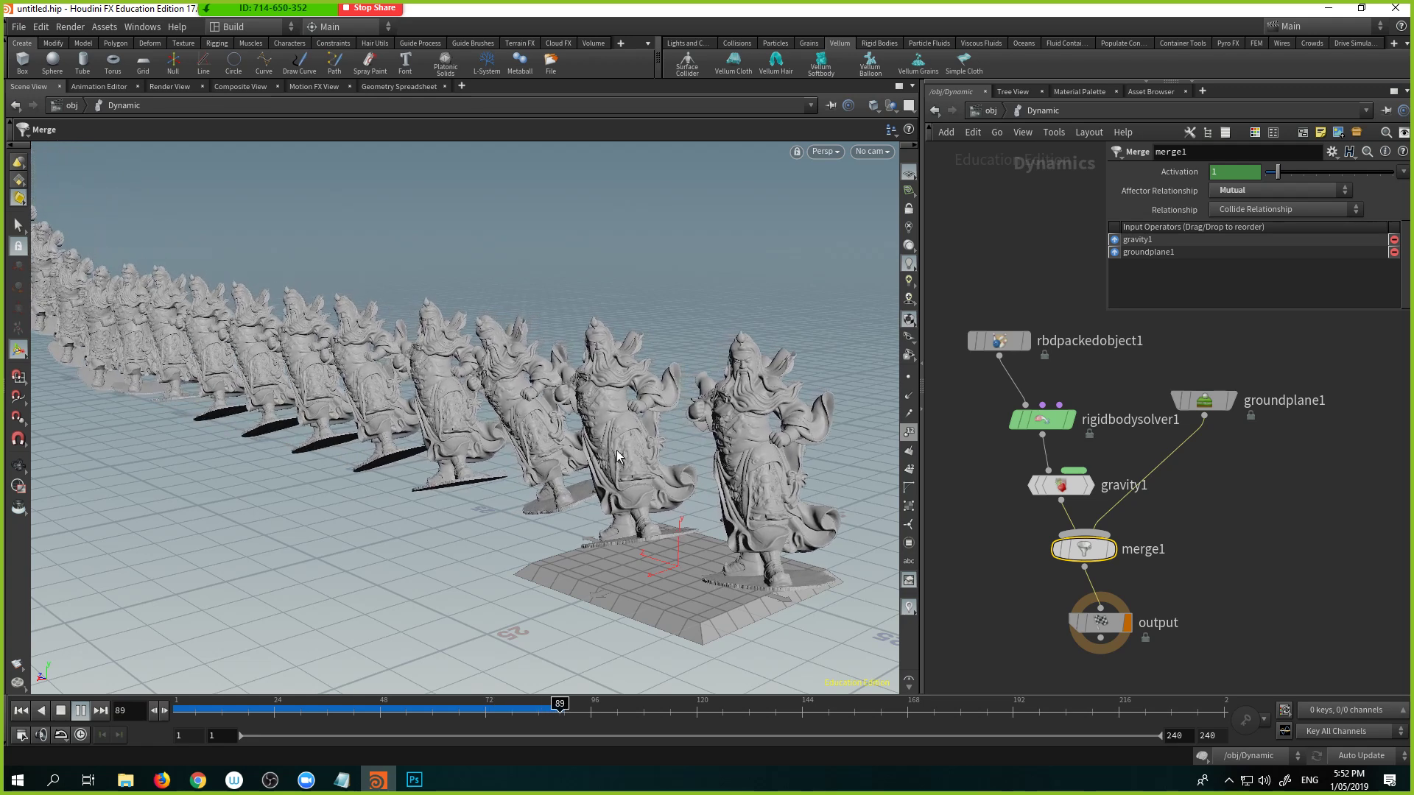
key(Escape)
drag(571, 458, 563, 466)
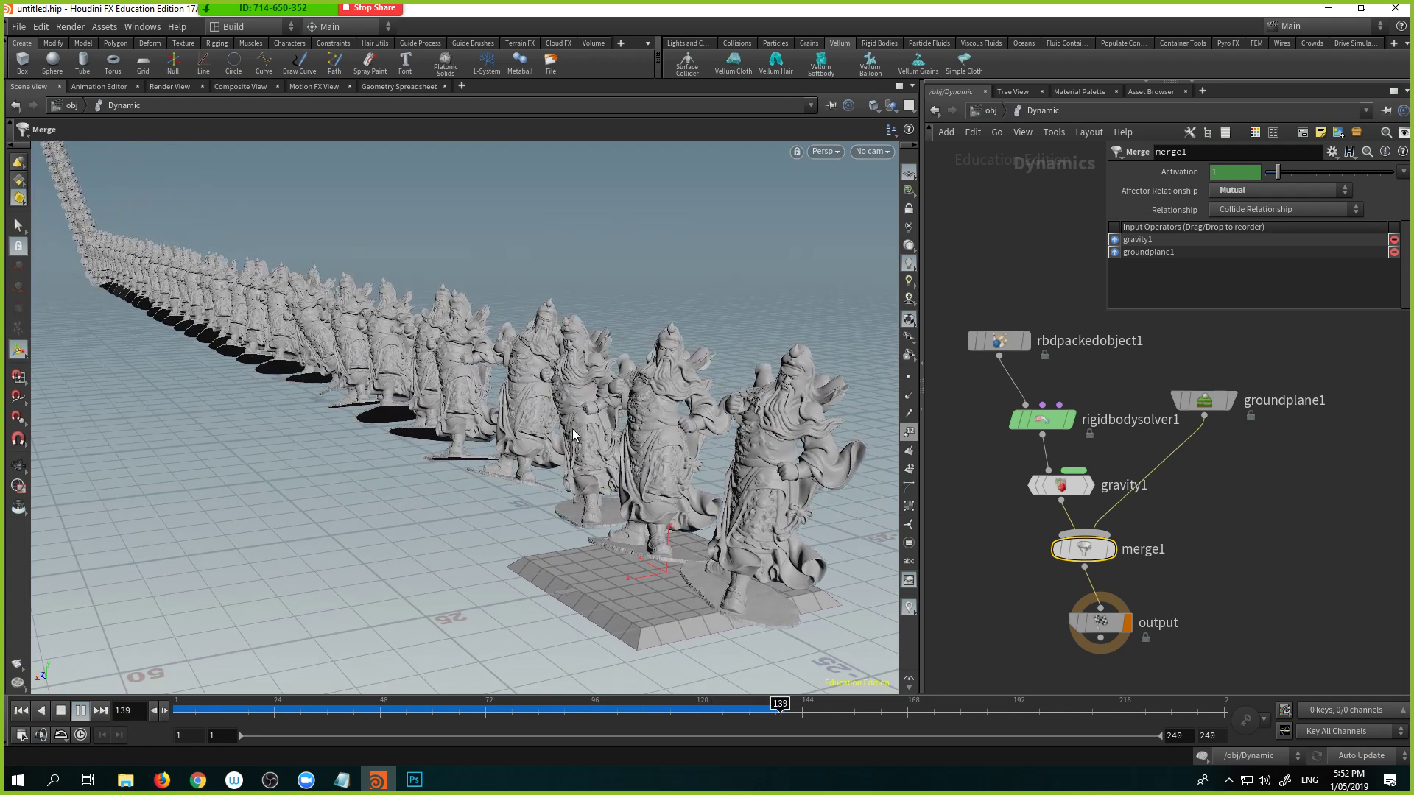
click(60, 710)
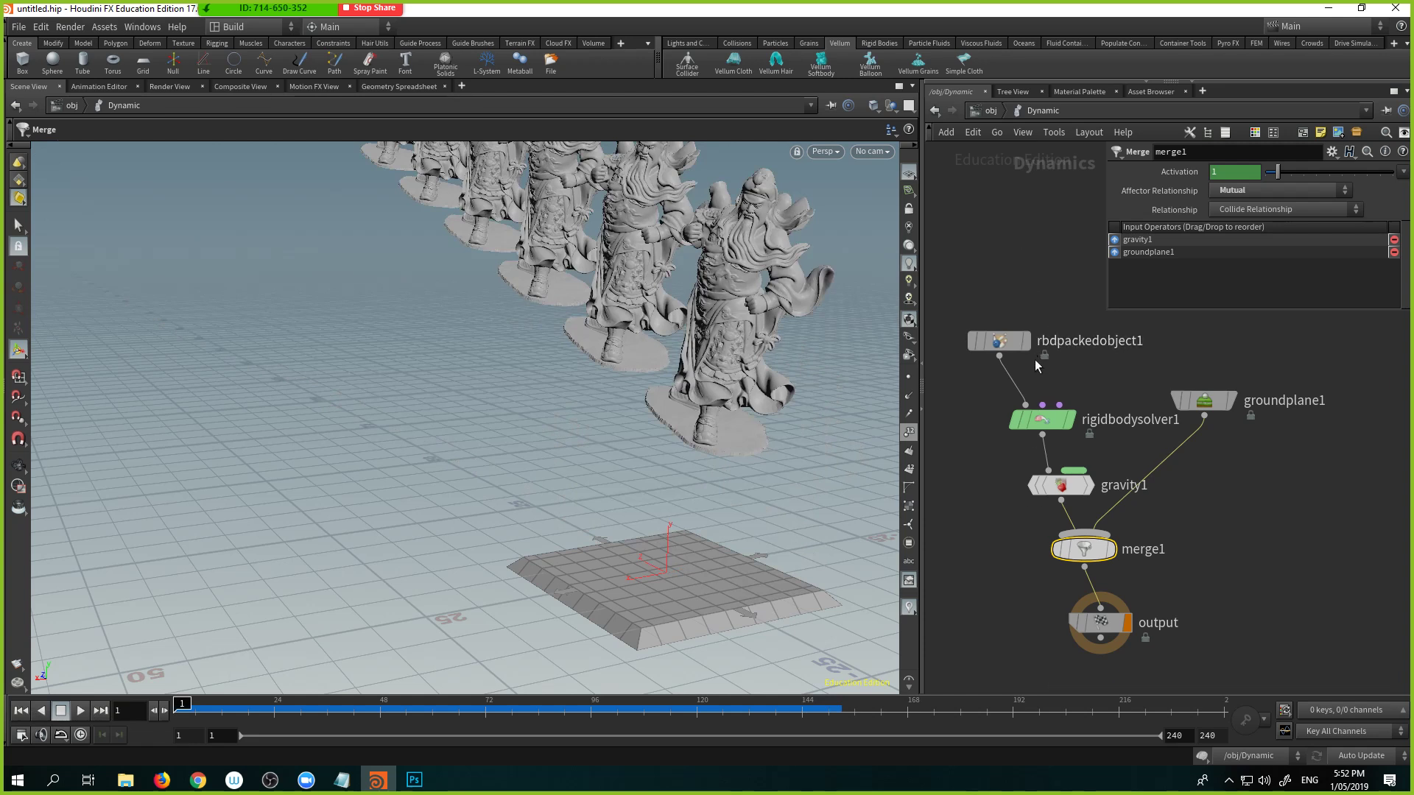
Step: Set transform2's X rotation to -90 in the object network so the copied statues stack vertically
key(u)
double_click(1012, 391)
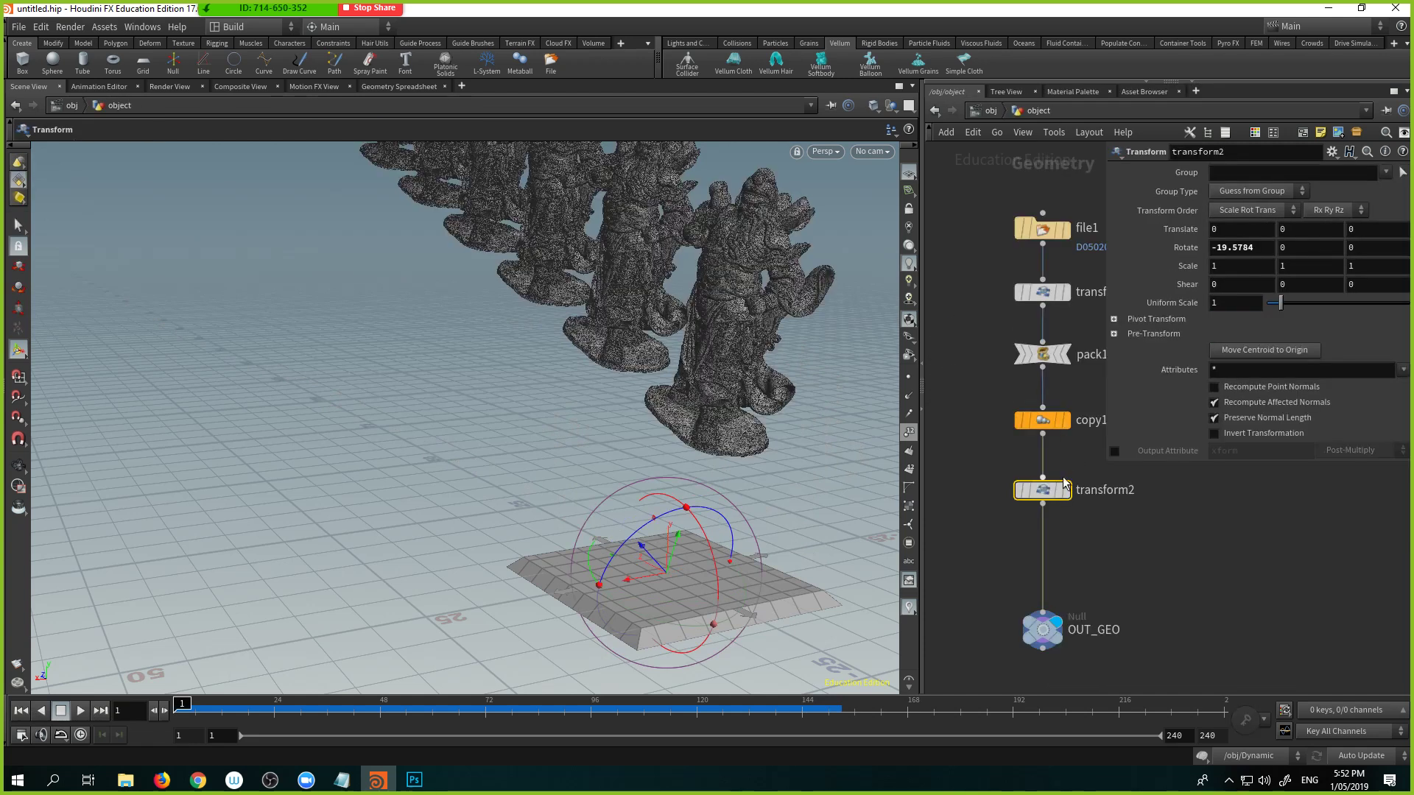
drag(701, 535, 476, 467)
key(Escape)
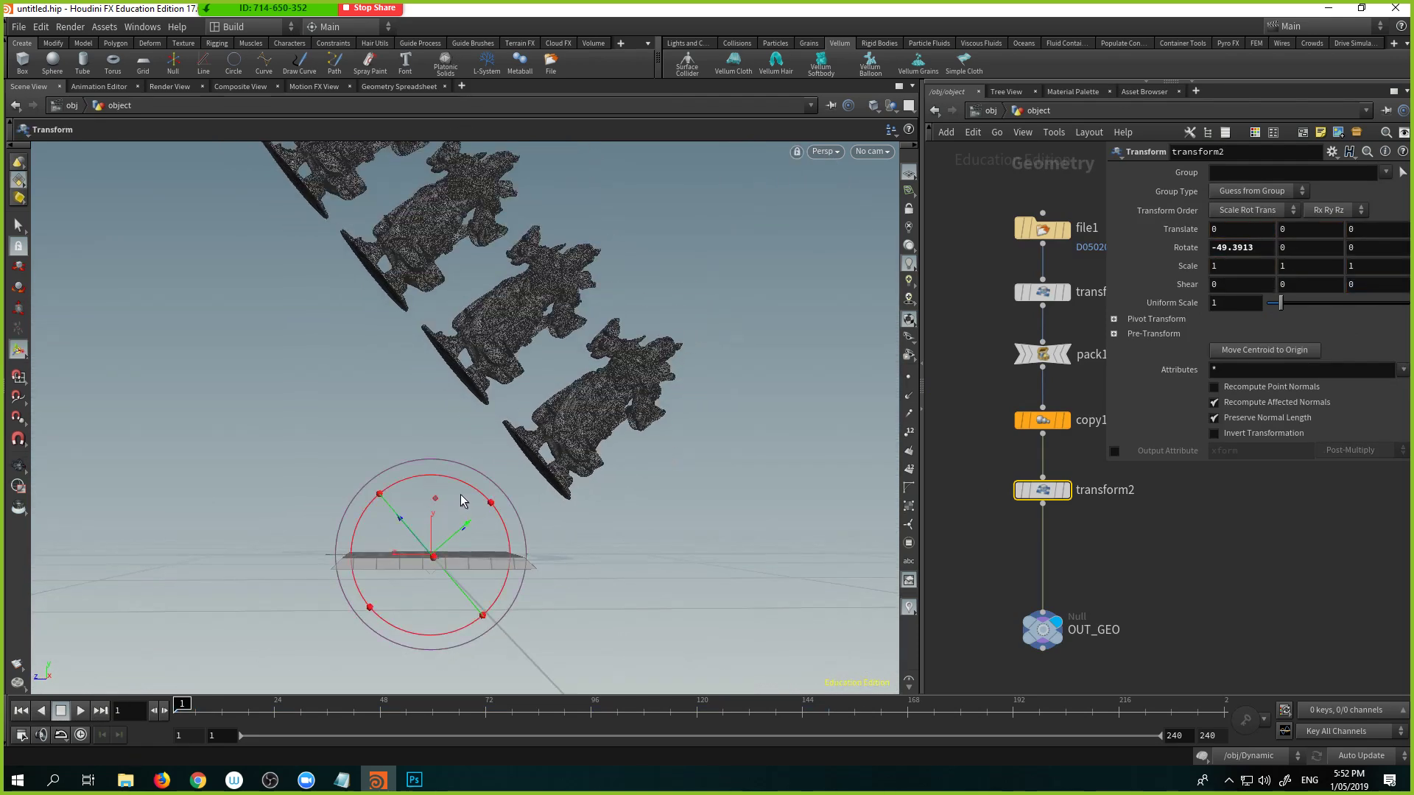
drag(463, 501, 506, 528)
drag(1260, 257, 927, 306)
text(-90)
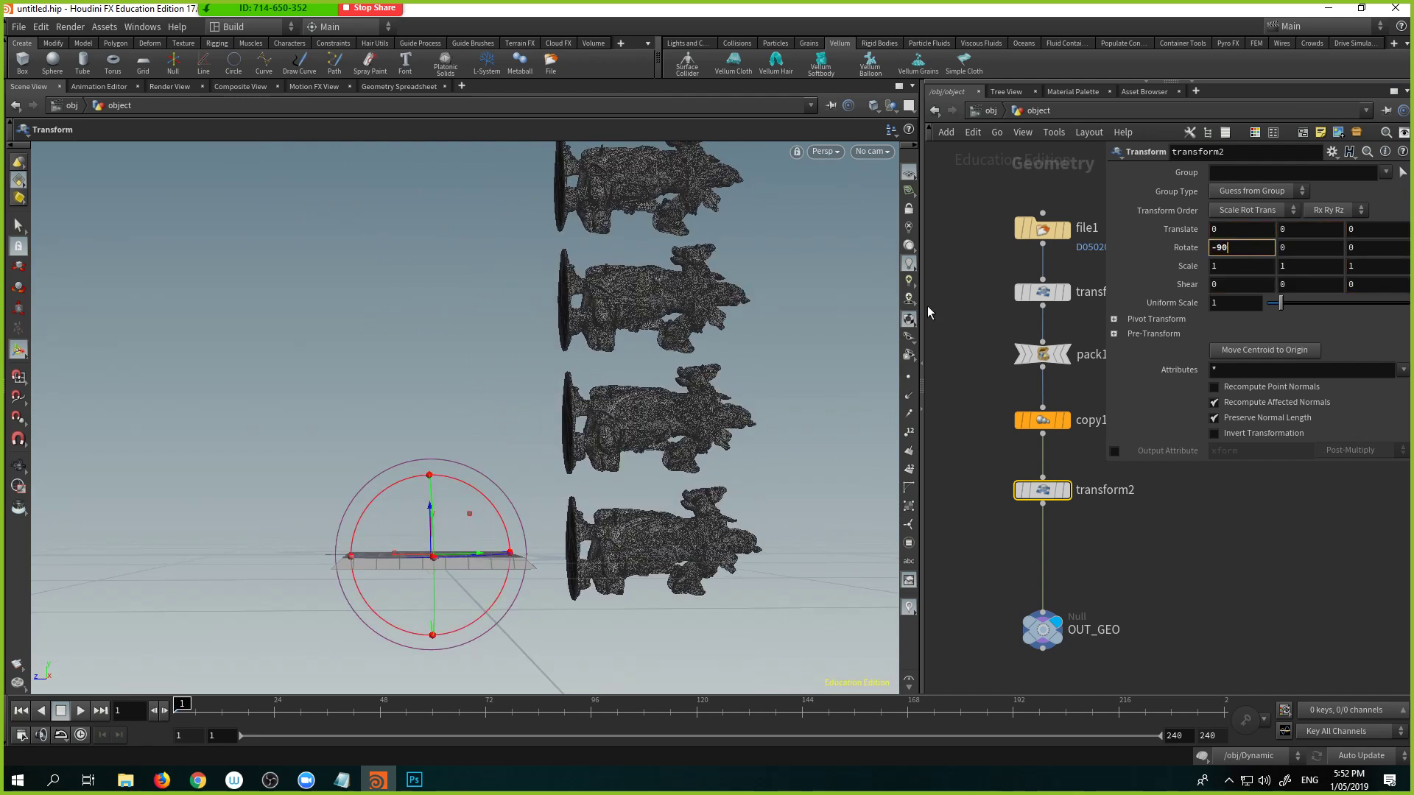
key(Return)
Step: Raise the statue stack above the ground plane by translating it about 18 units in Y
alt+drag(413, 495, 193, 509)
key(t)
key(Escape)
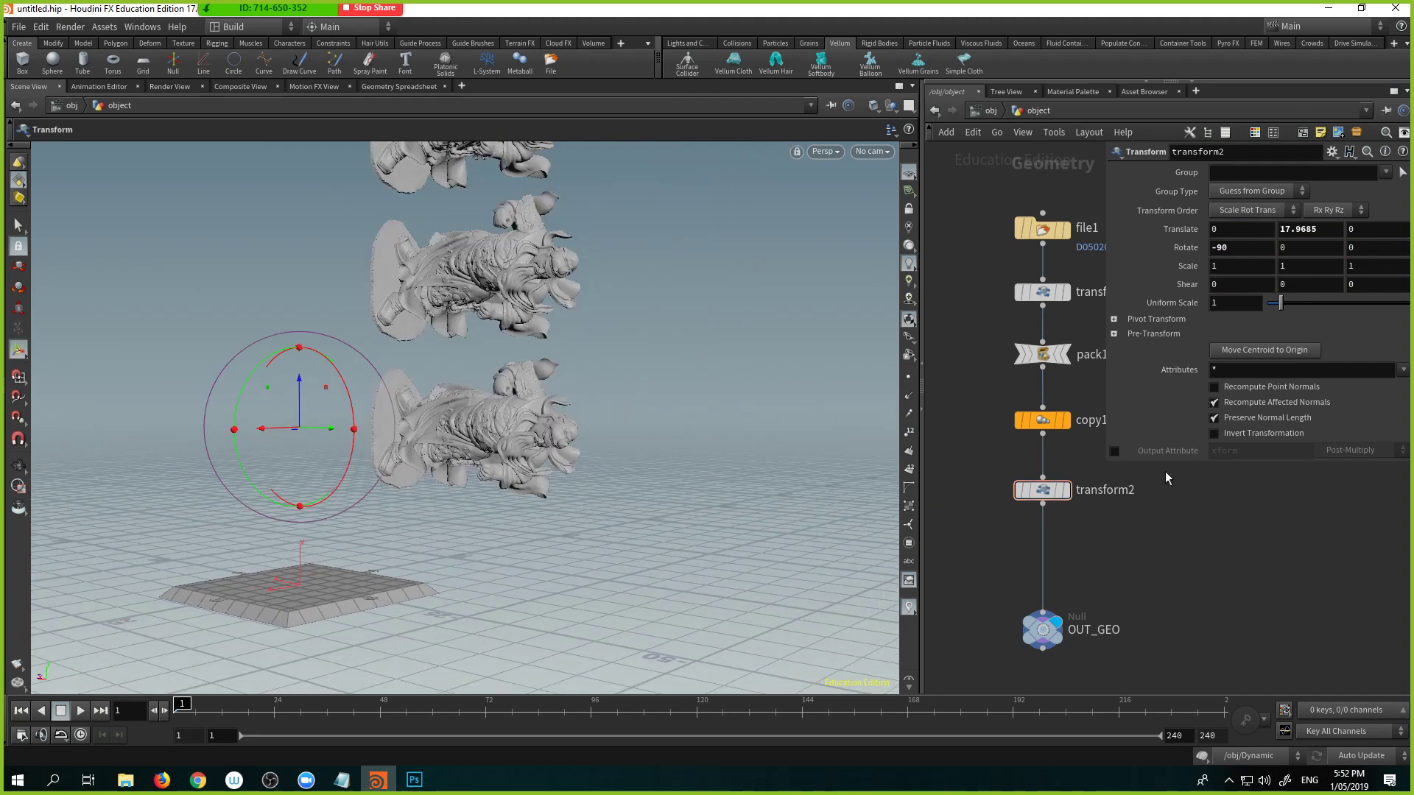
Step: Run the simulation in the Dynamic network to examine how the raised vertical stack falls onto the ground
key(u)
click(1073, 495)
double_click(1073, 496)
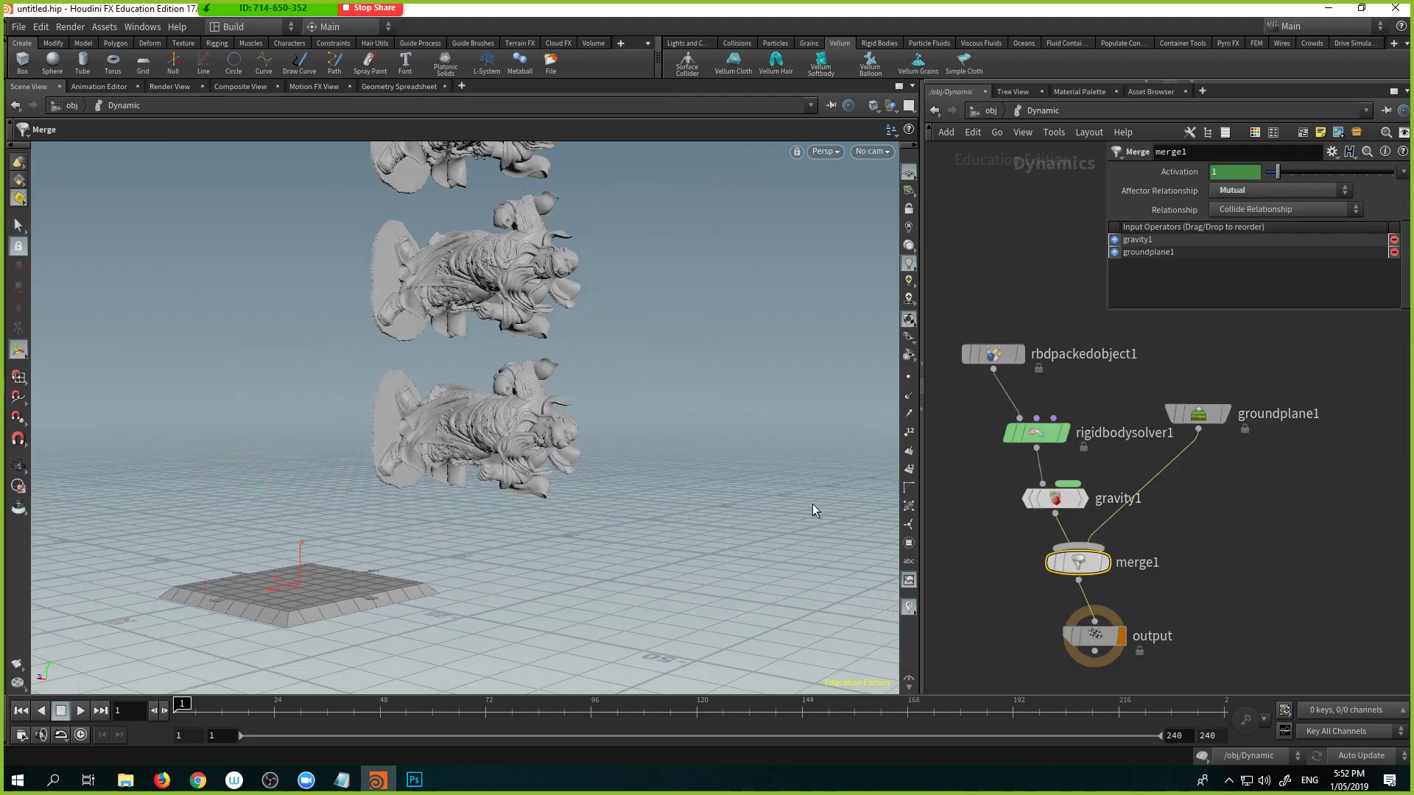
click(81, 711)
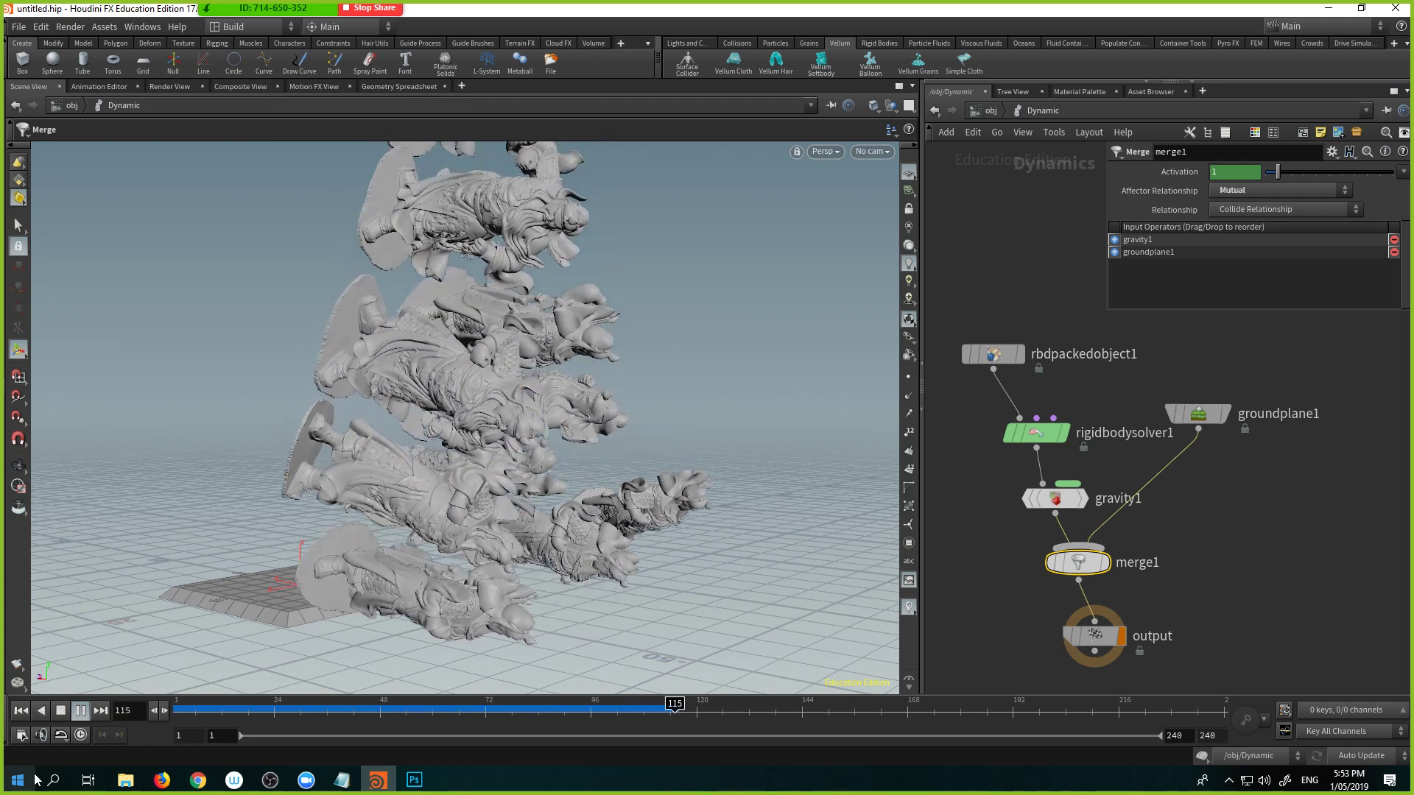
key(Escape)
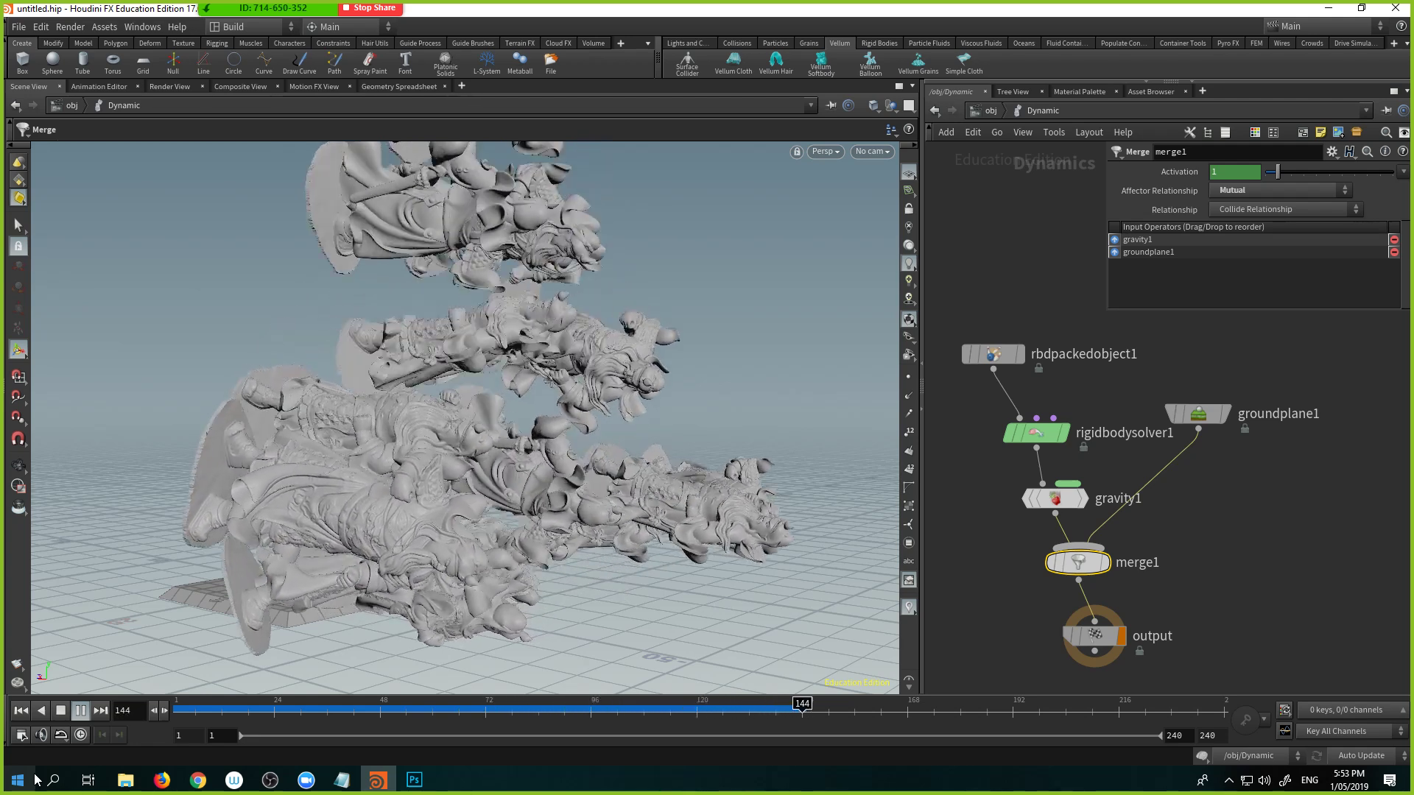
Step: Replay the stack's collapse with real-time playback from a wider view and stop at frame 109
drag(765, 434, 818, 396)
key(Return)
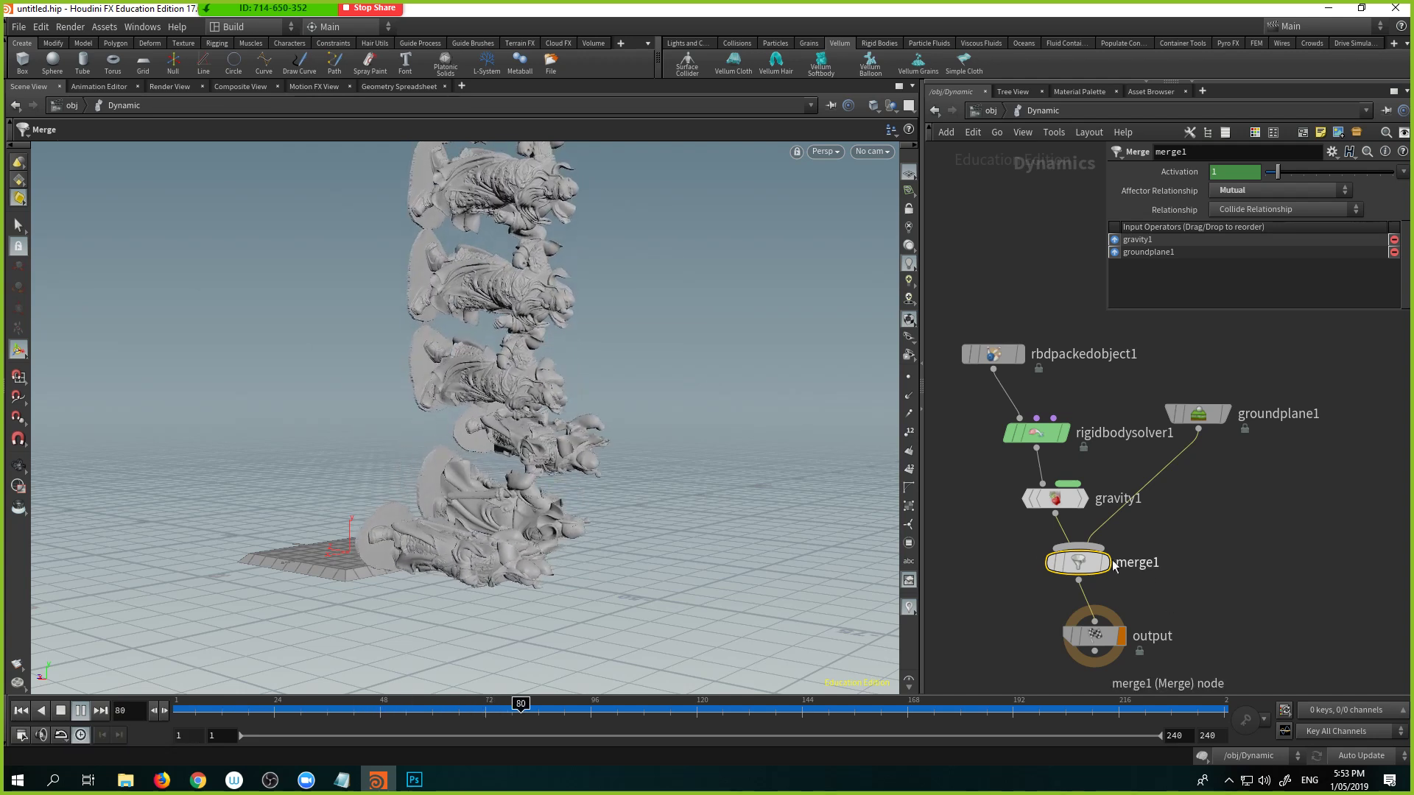
click(81, 711)
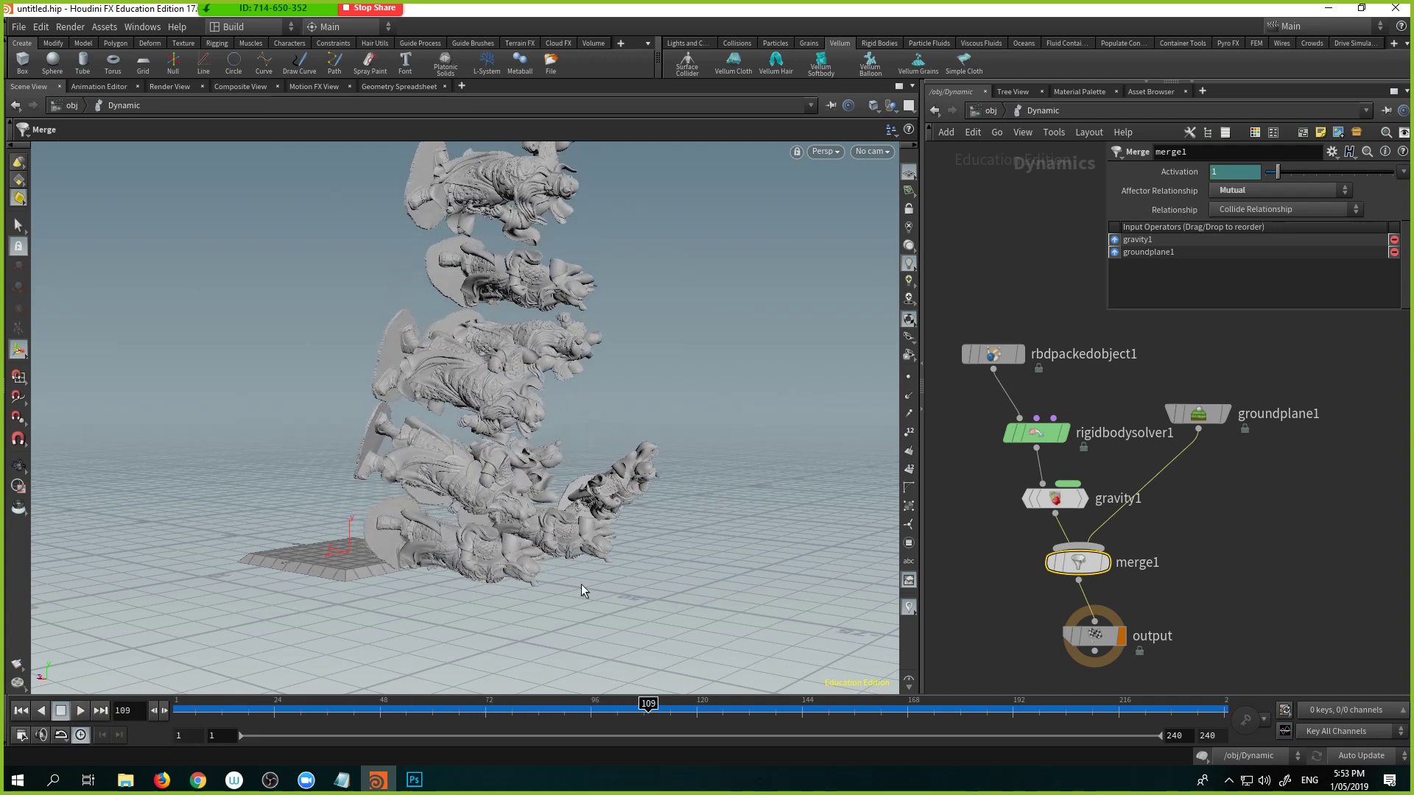
Step: Open the object network, hide its parameter display, and view the outputs of file1 and transform1 in turn
click(1007, 112)
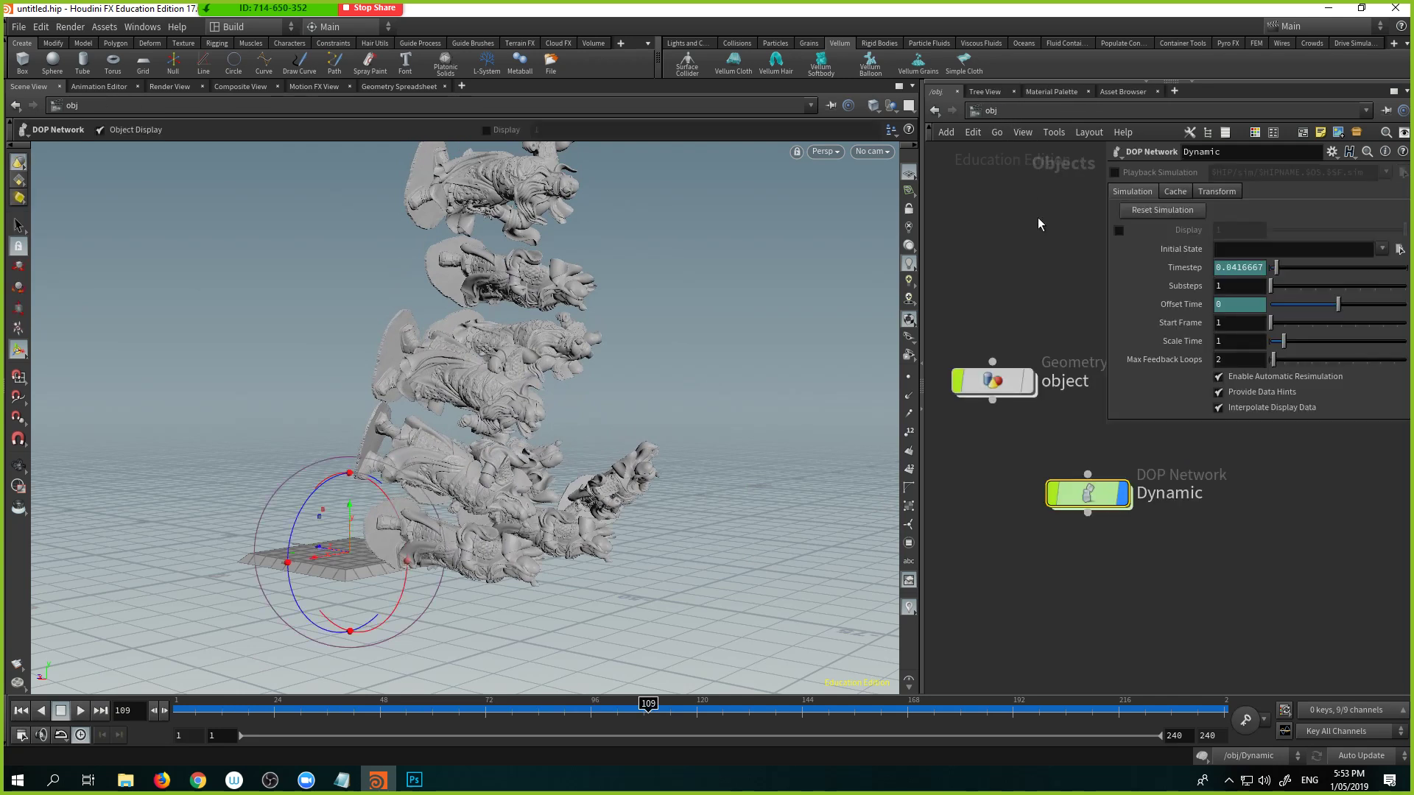
double_click(991, 380)
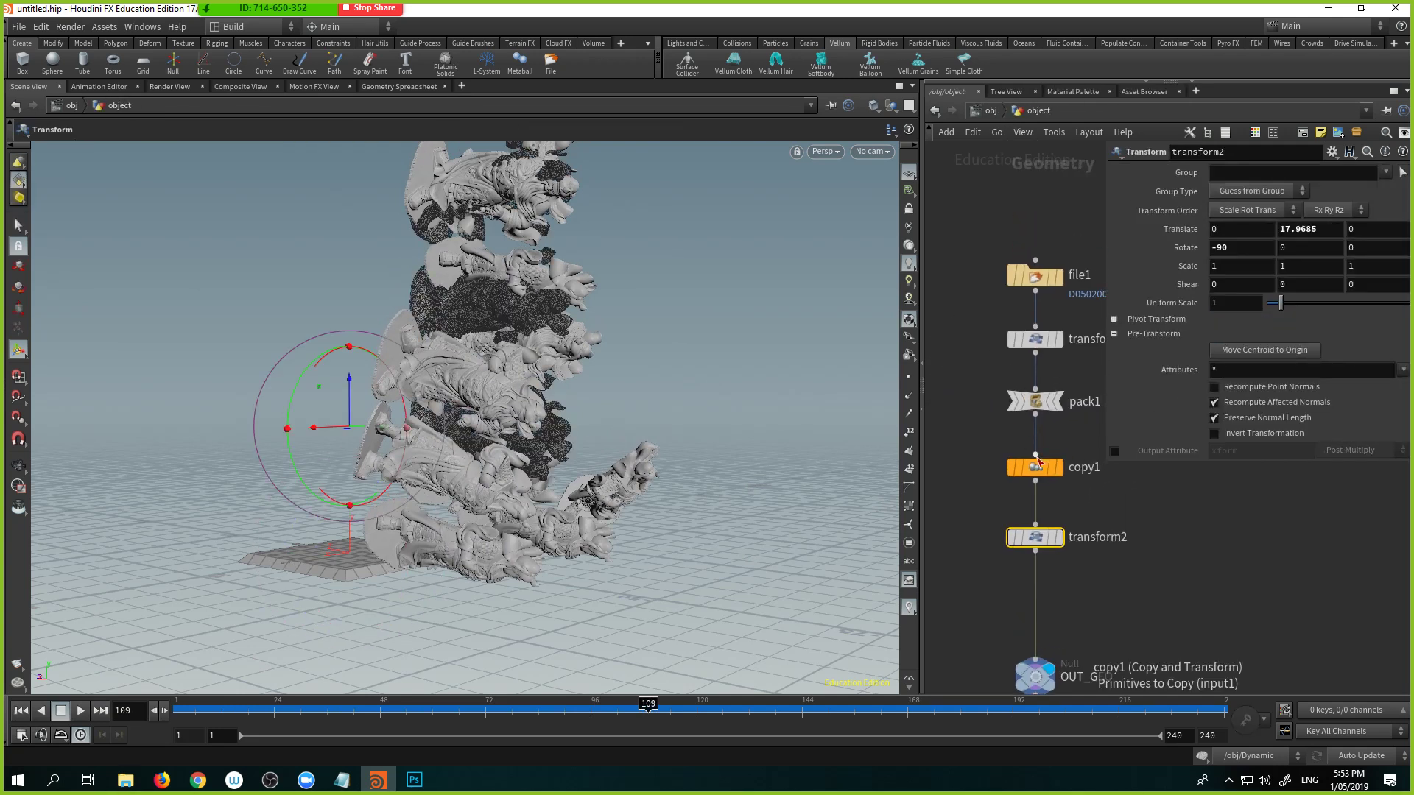
key(p)
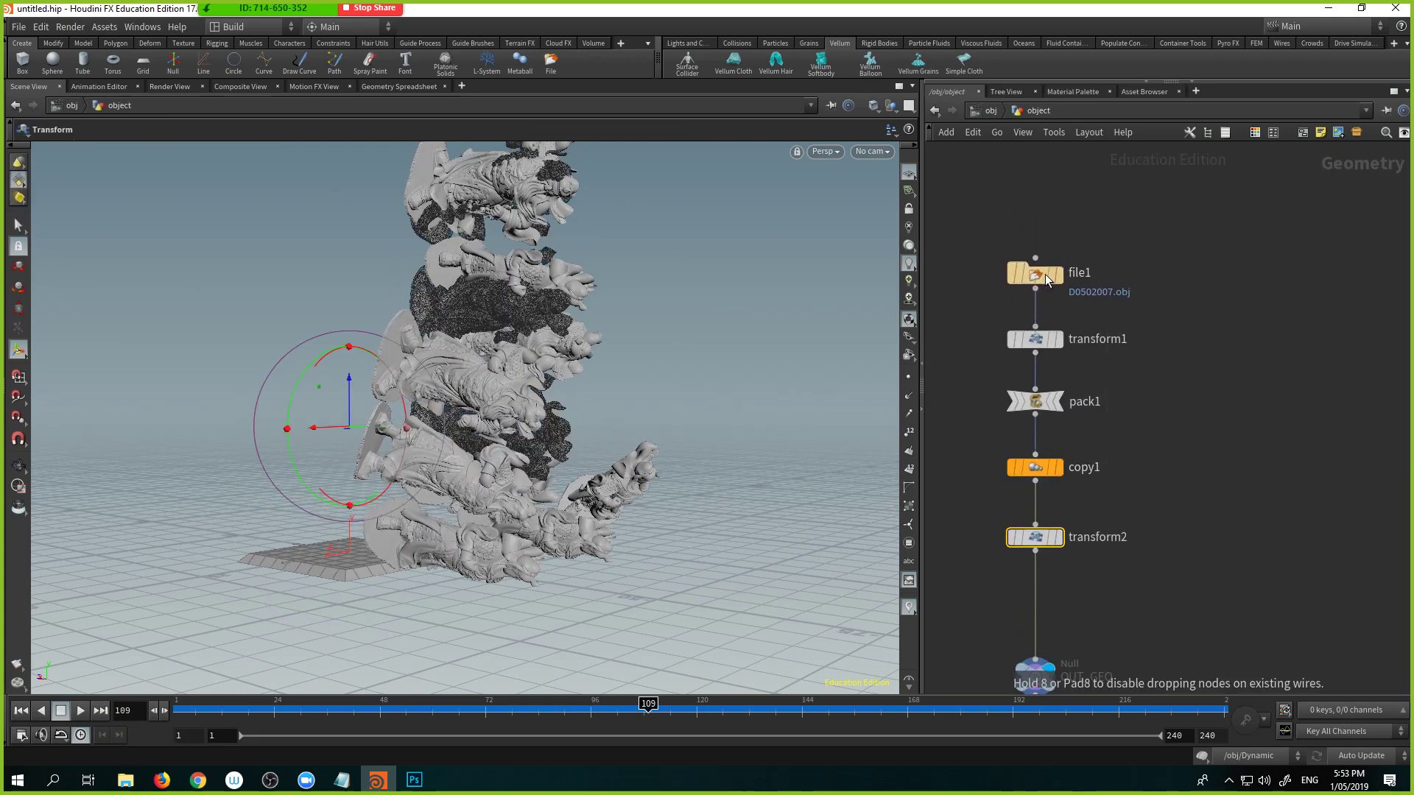
mouse_move(1057, 283)
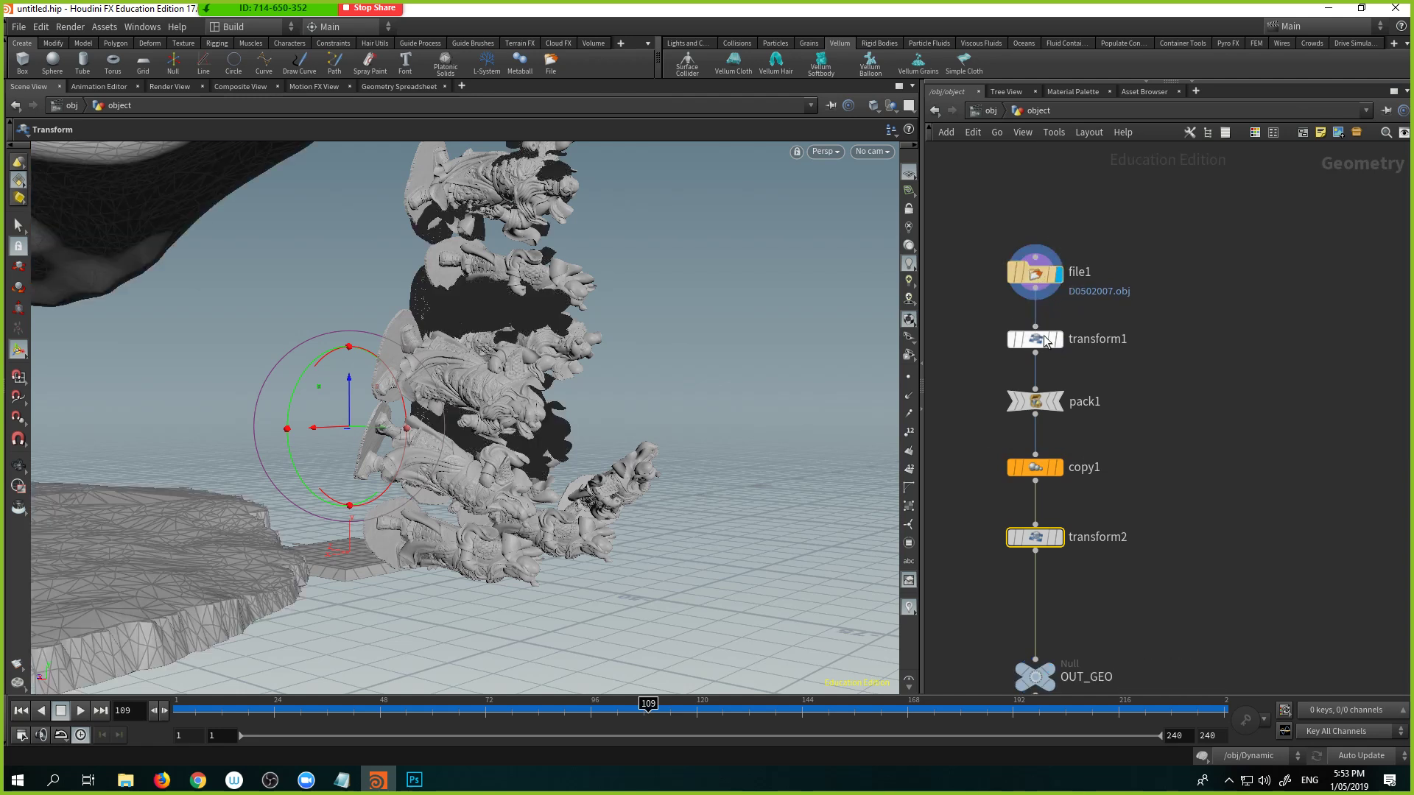
mouse_move(1056, 343)
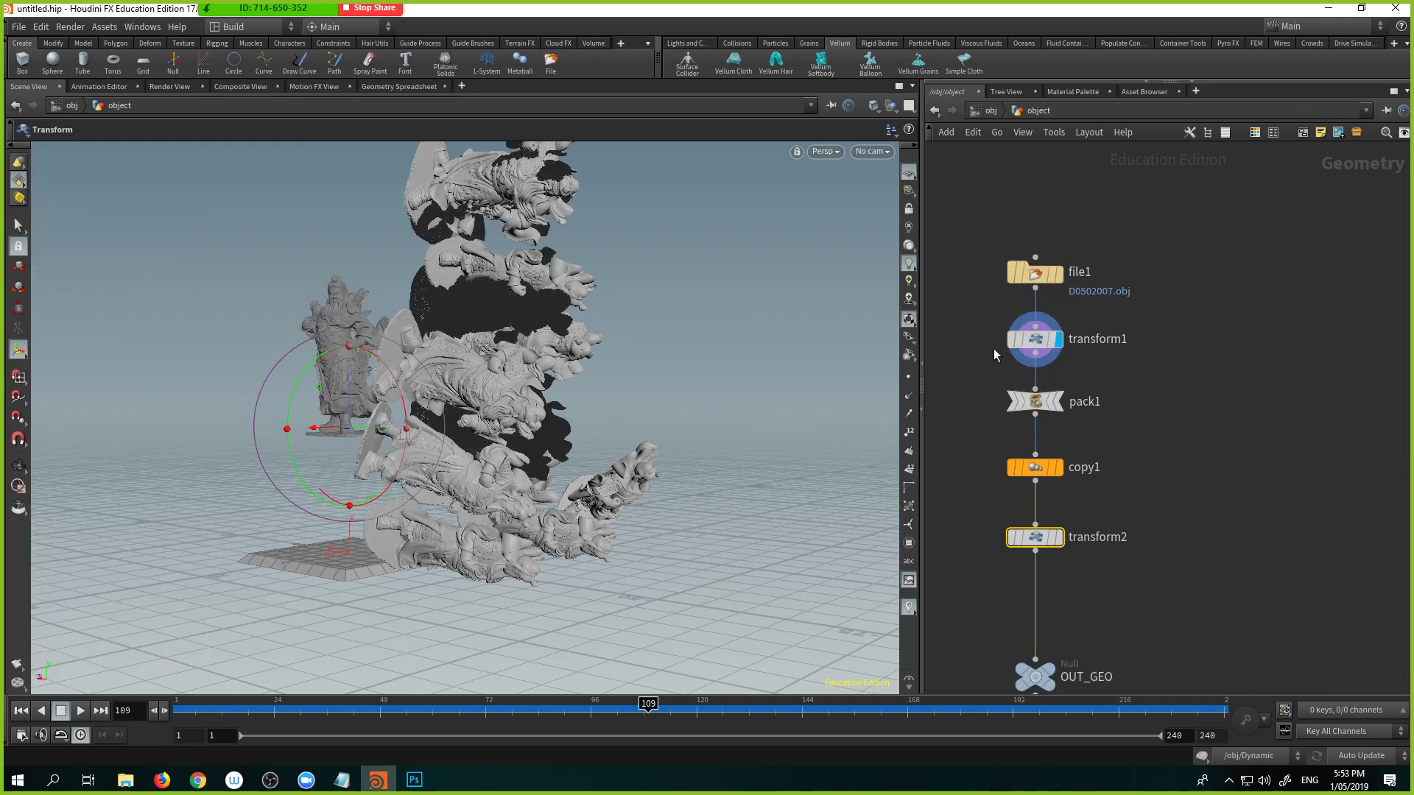
key(u)
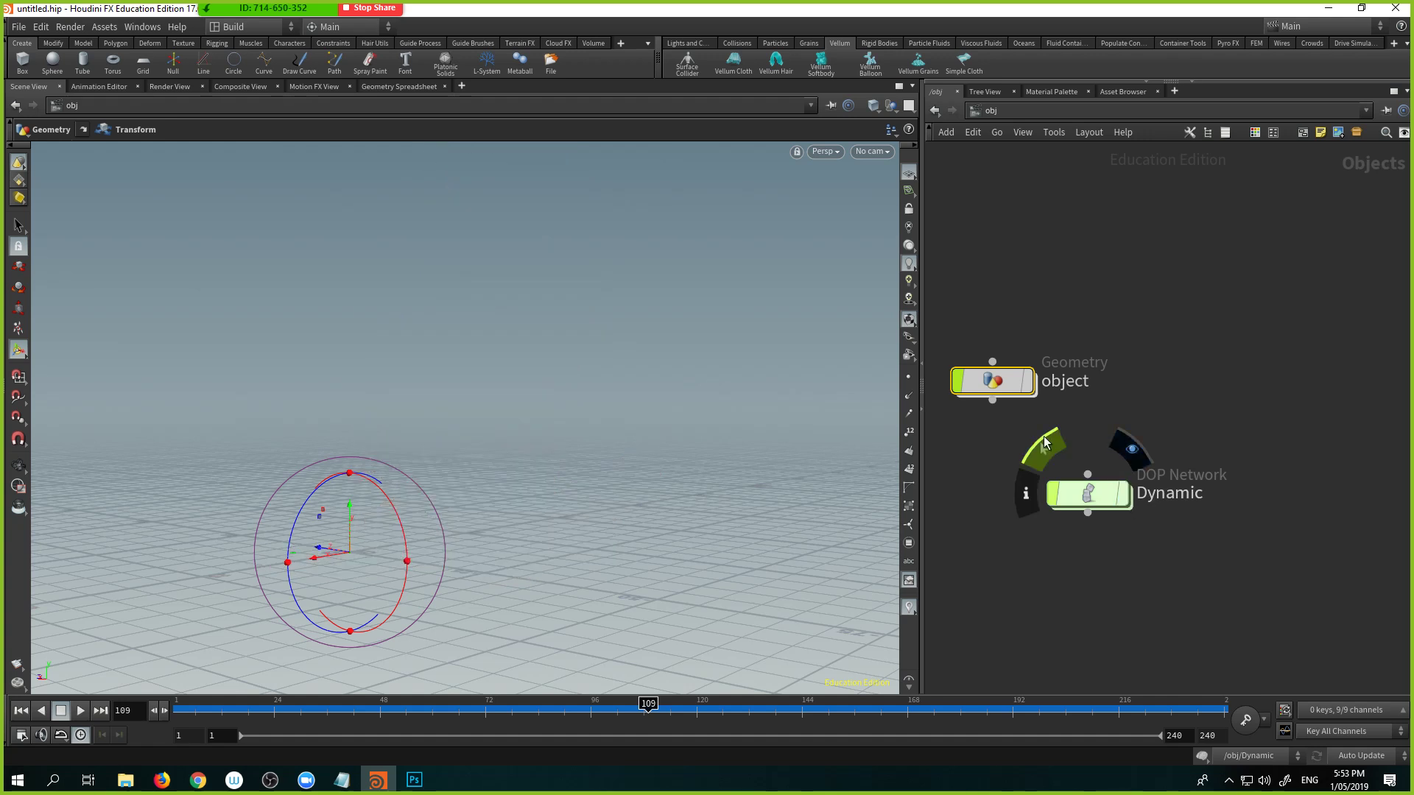
double_click(1023, 382)
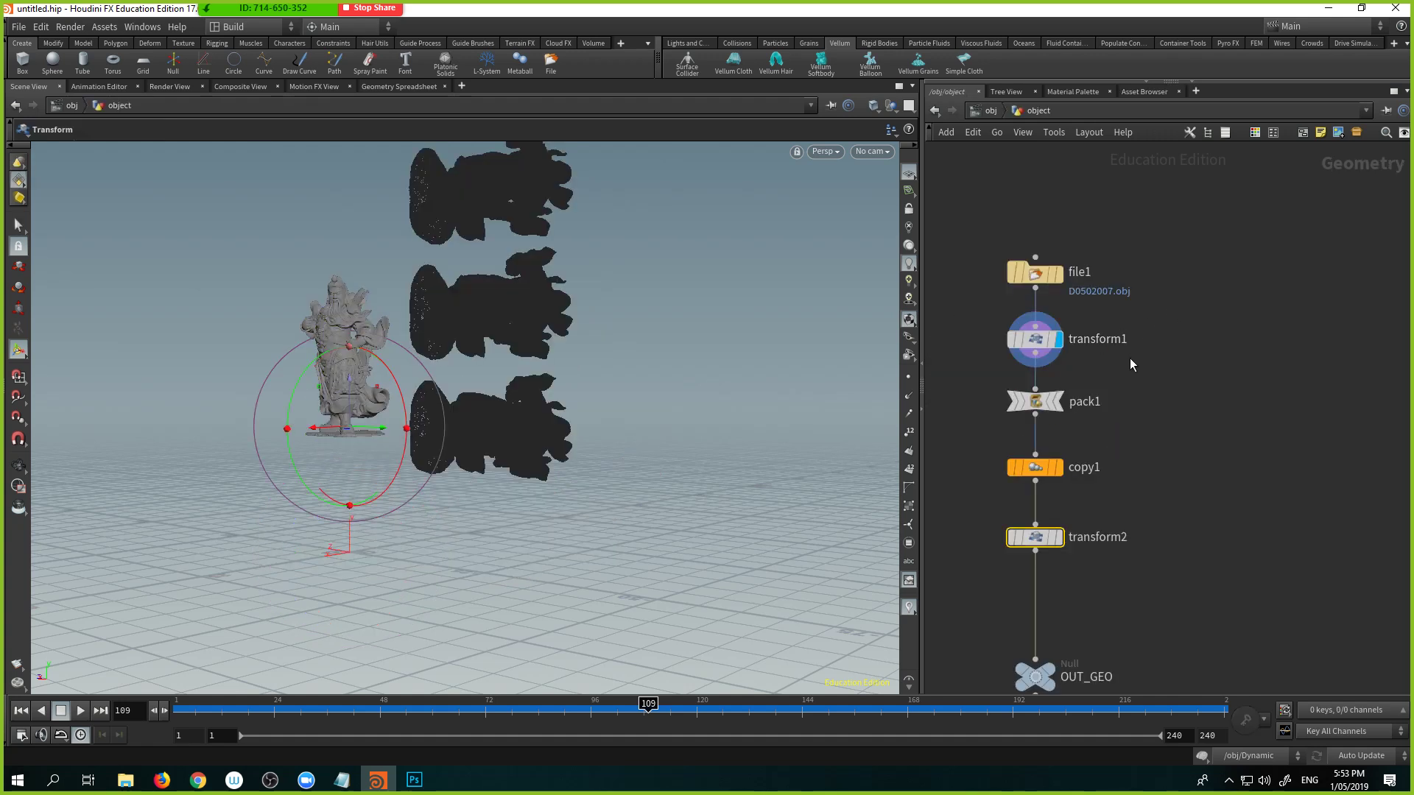
Step: View the outputs of pack1 and copy1, and set the display flag back on OUT_GEO
click(1036, 404)
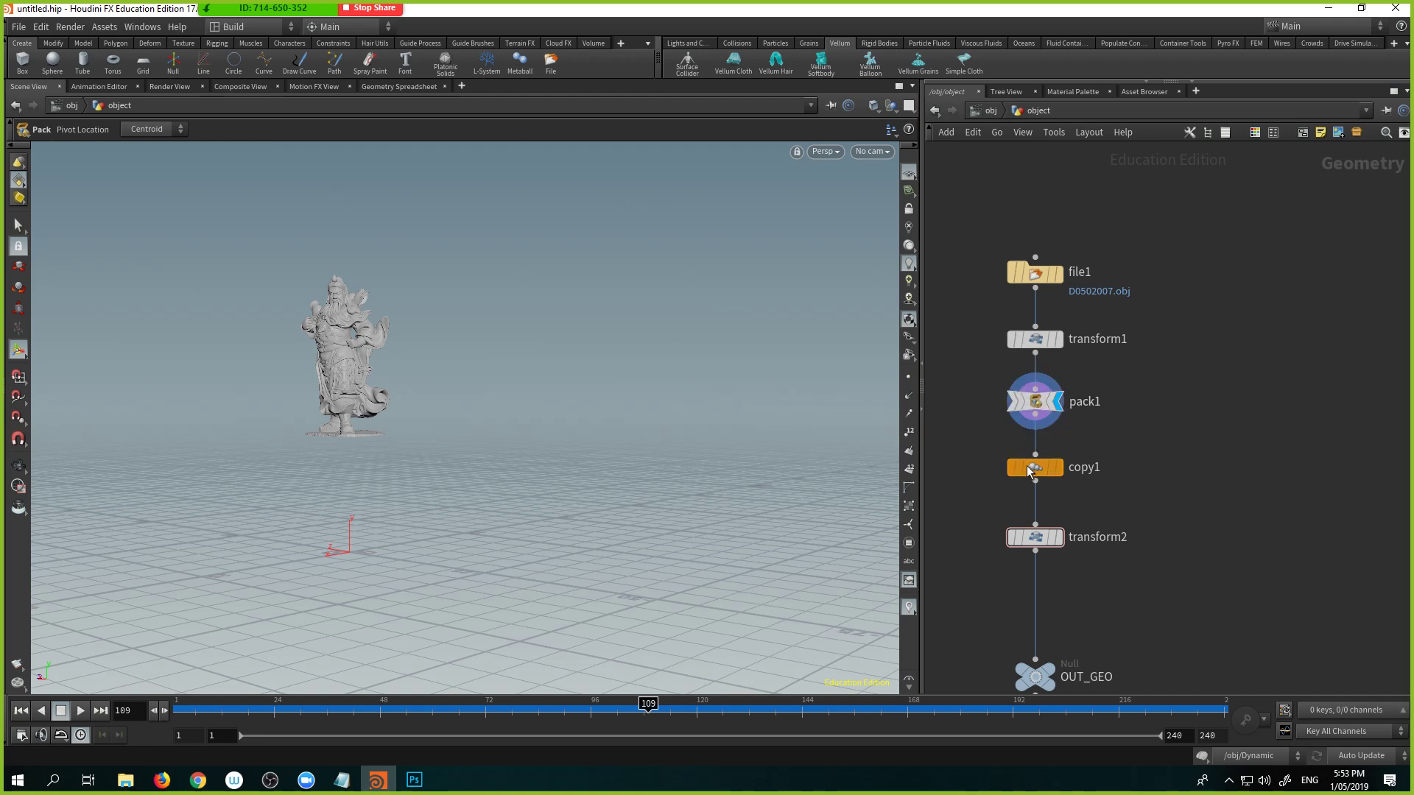
click(1058, 468)
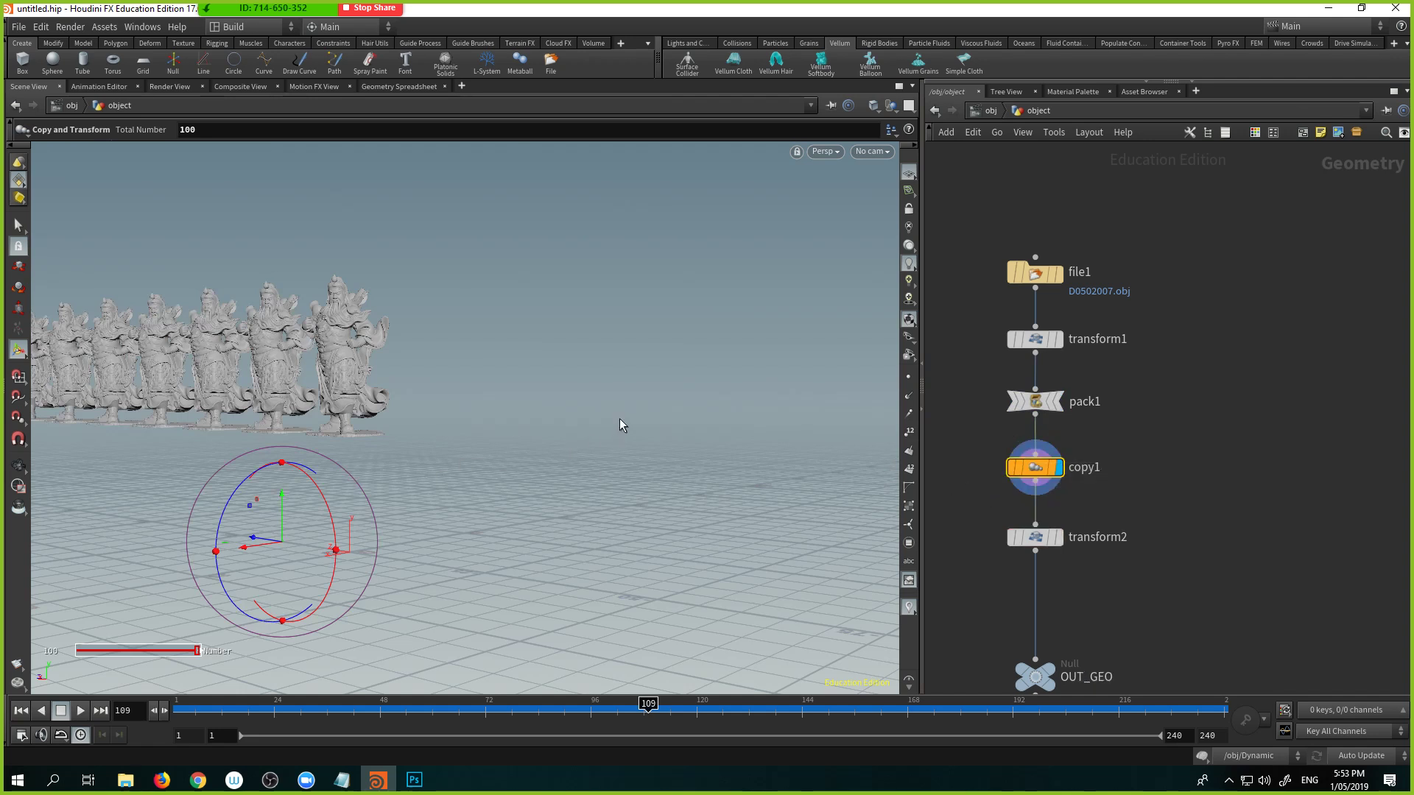
key(Escape)
mouse_move(620, 426)
mouse_down()
mouse_move(615, 401)
mouse_move(511, 410)
mouse_move(622, 404)
mouse_up()
middle_drag(1084, 503, 1116, 473)
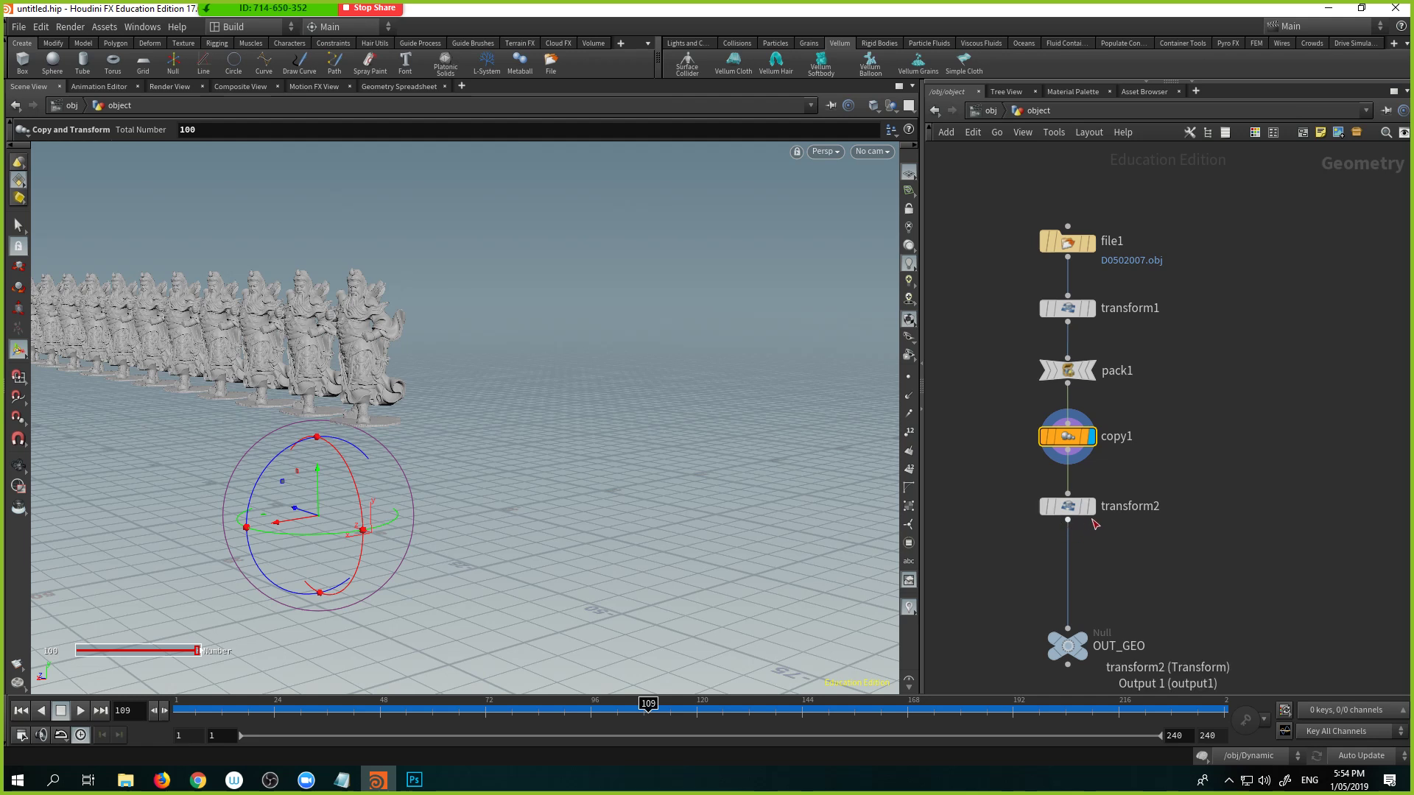
double_click(1098, 515)
click(1093, 518)
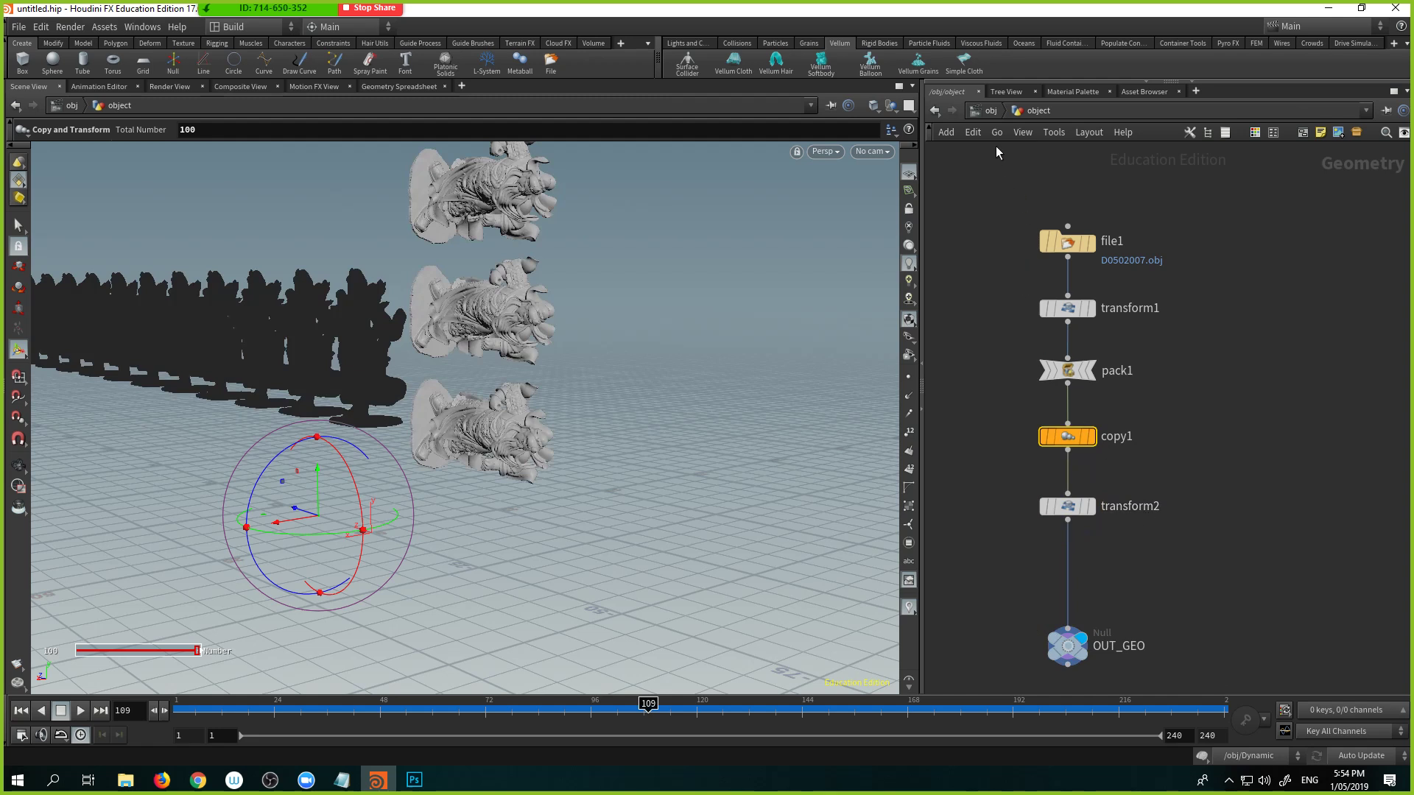
Step: Replay the falling statue stack in the Dynamic network from frame 1, and rewind to the start
click(991, 117)
click(1037, 330)
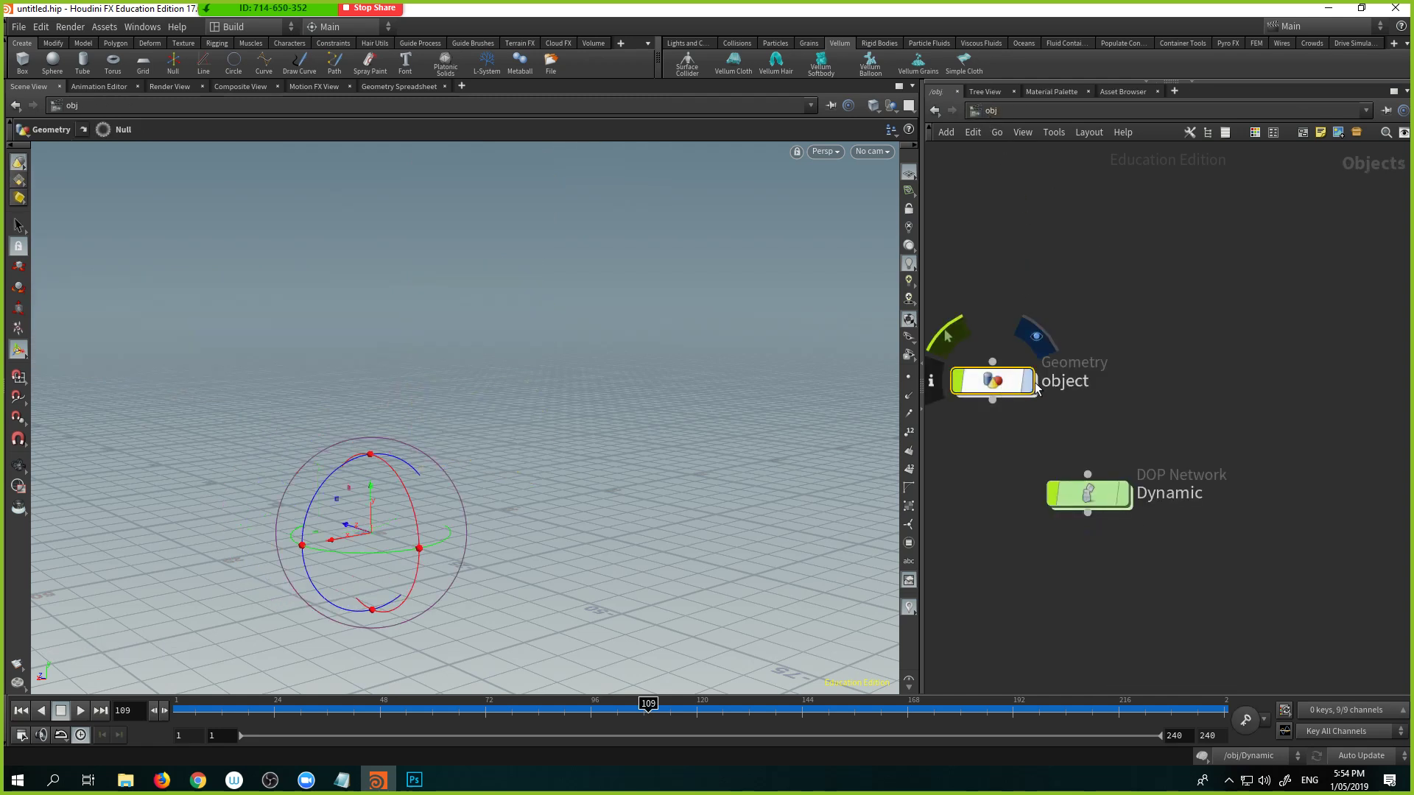
click(1128, 492)
double_click(1088, 491)
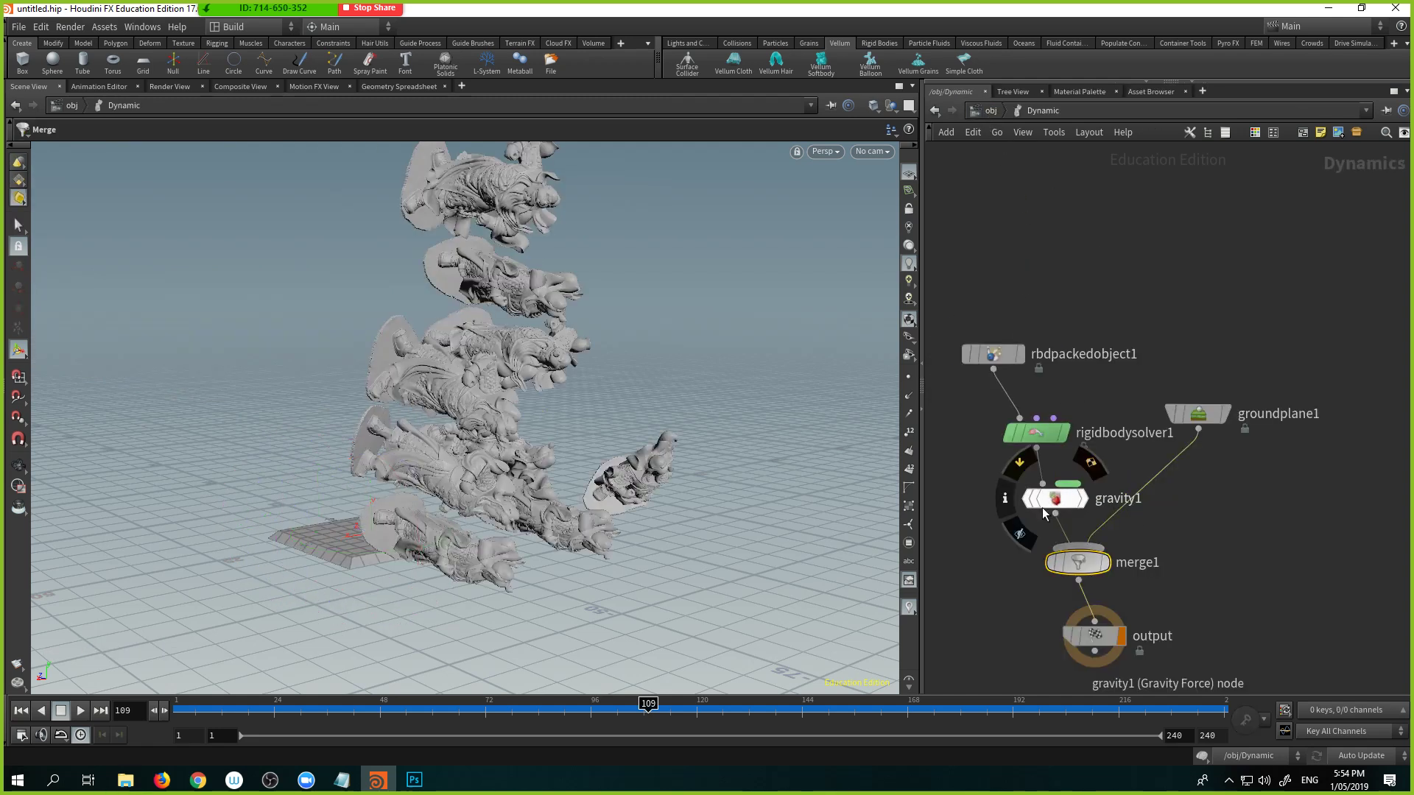
click(22, 712)
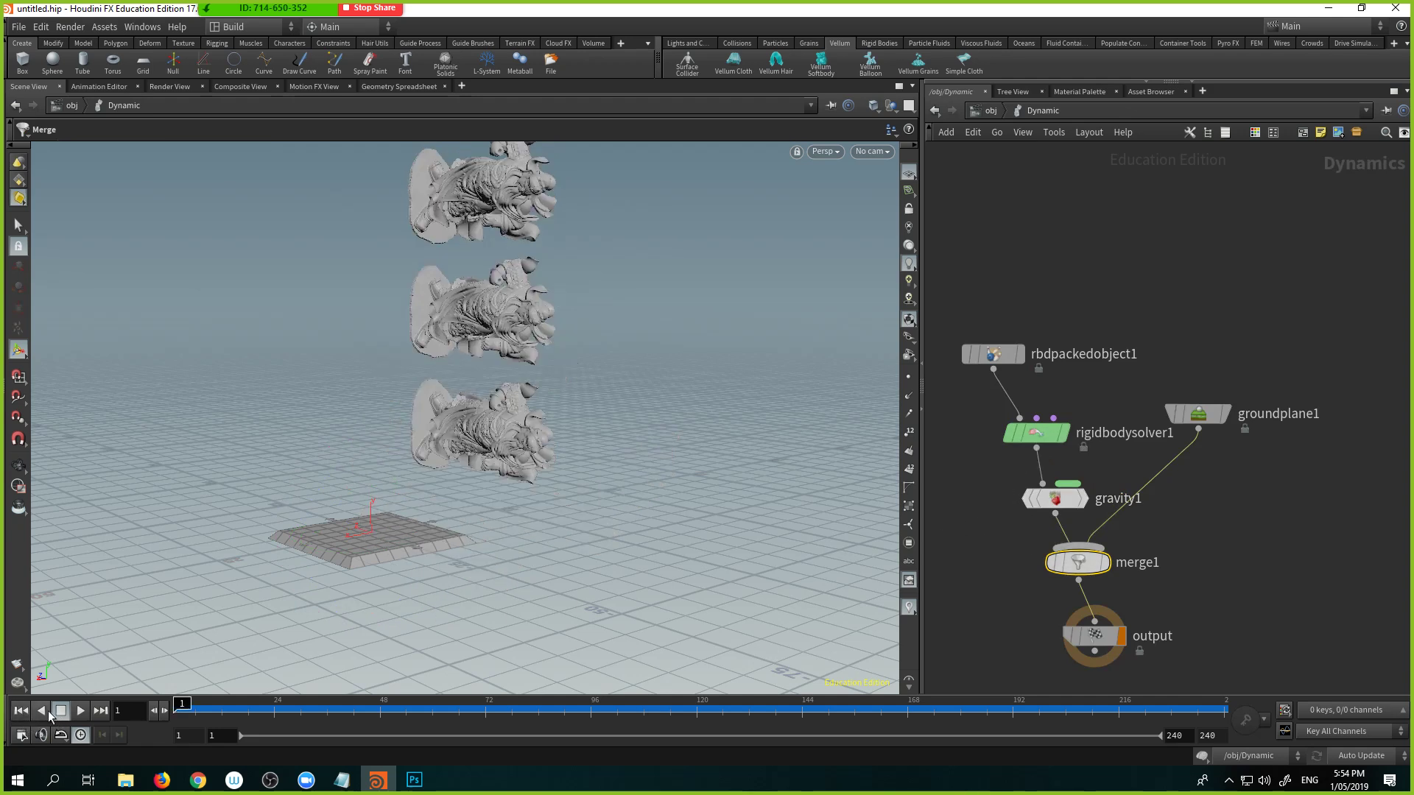
click(80, 715)
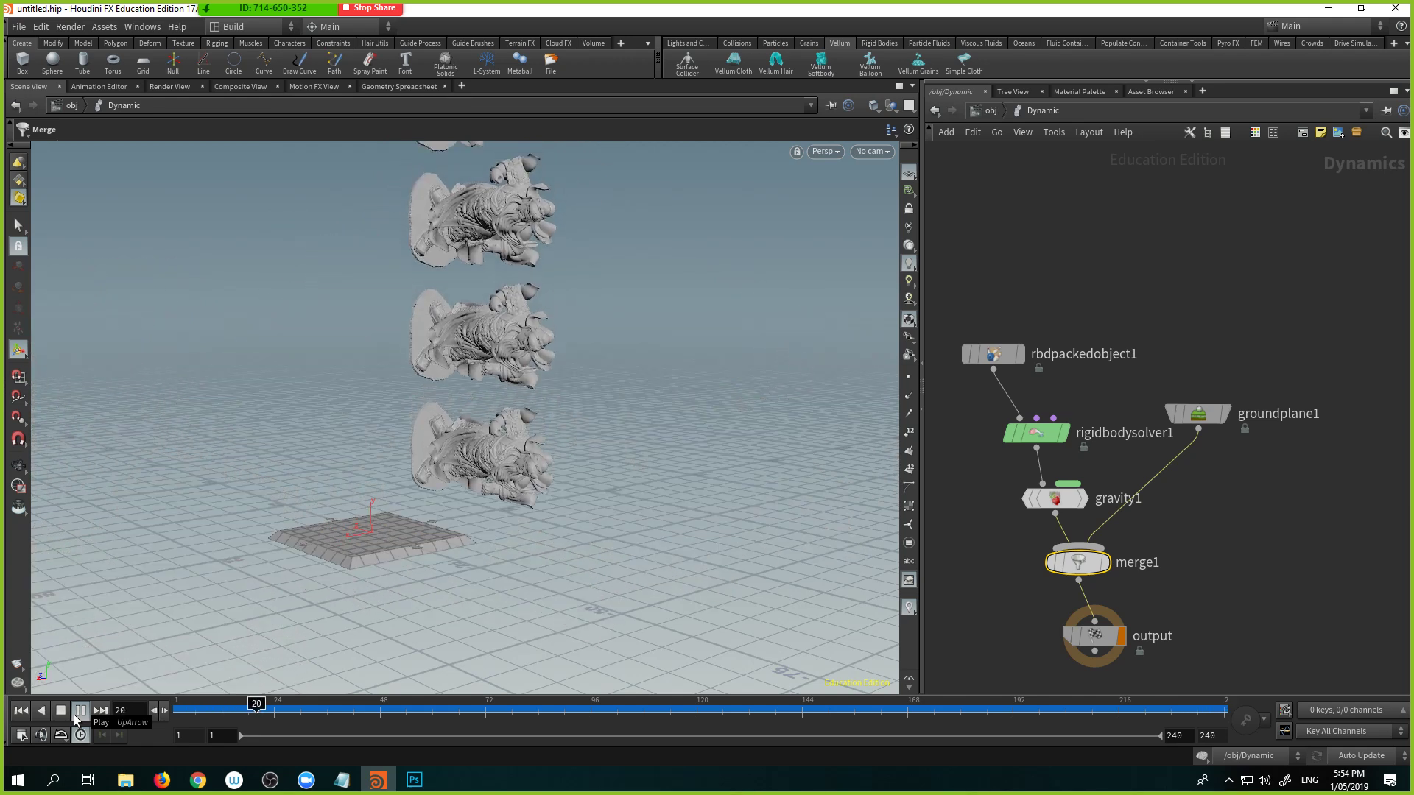
click(60, 710)
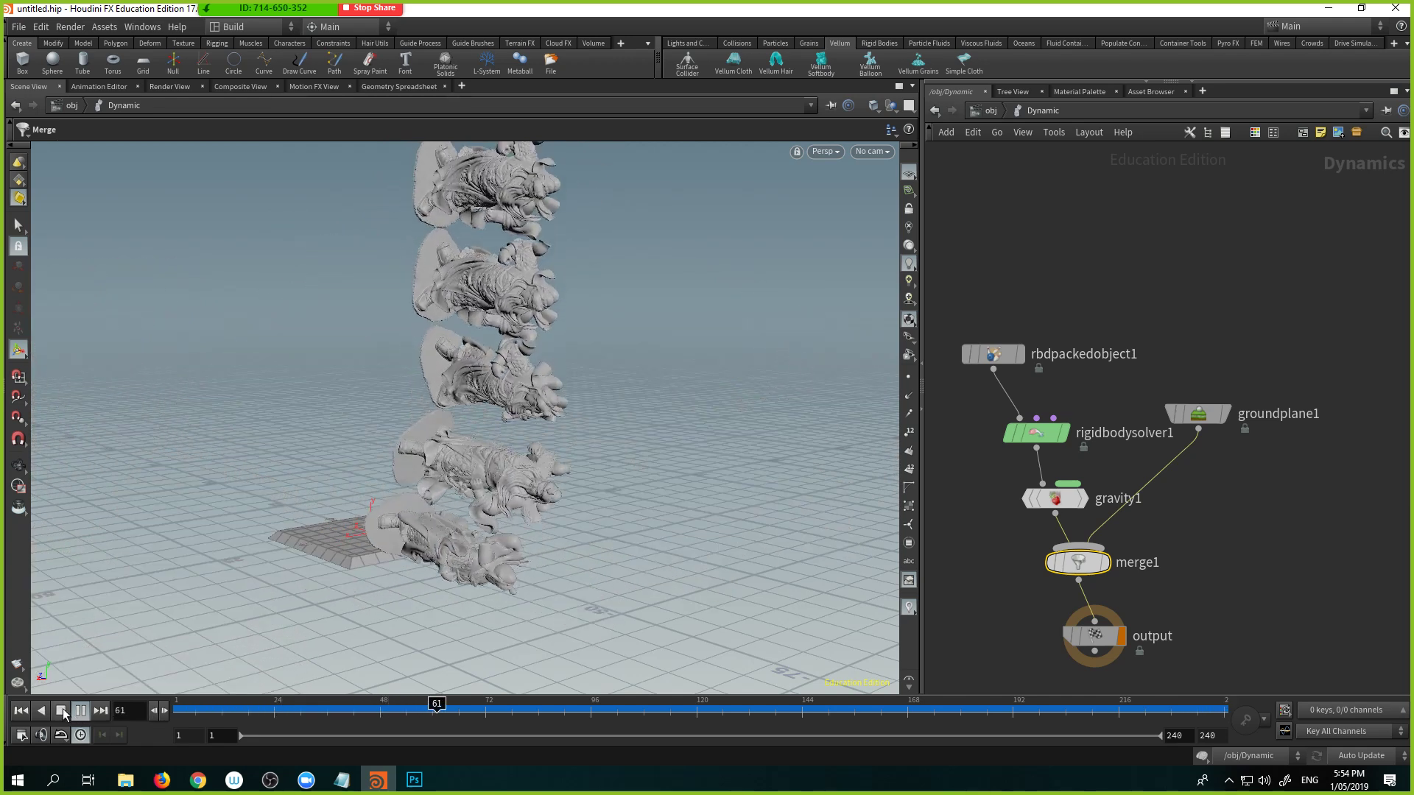
click(21, 711)
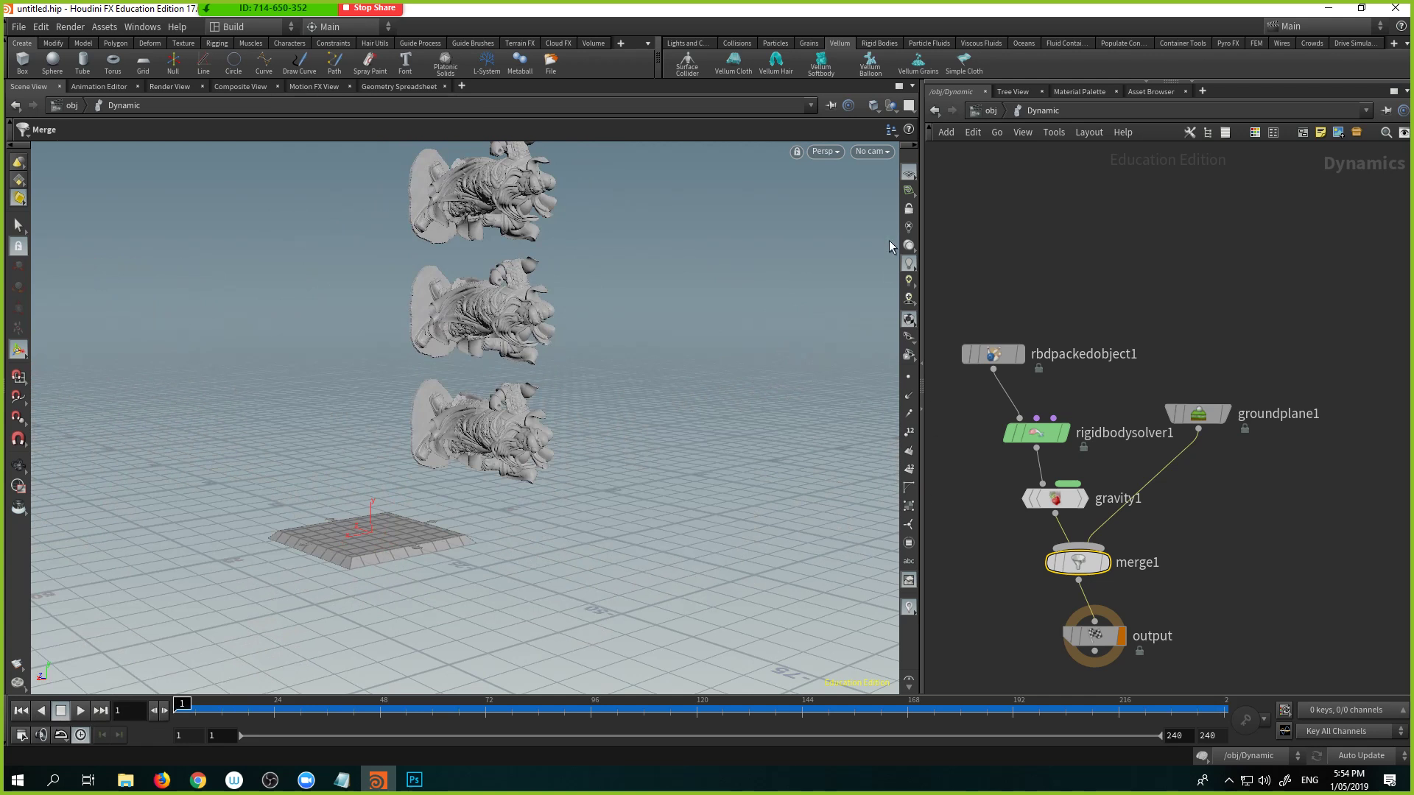
Step: Return to the object network and display only the single unpacked statue from transform1, with the simulation hidden
click(935, 110)
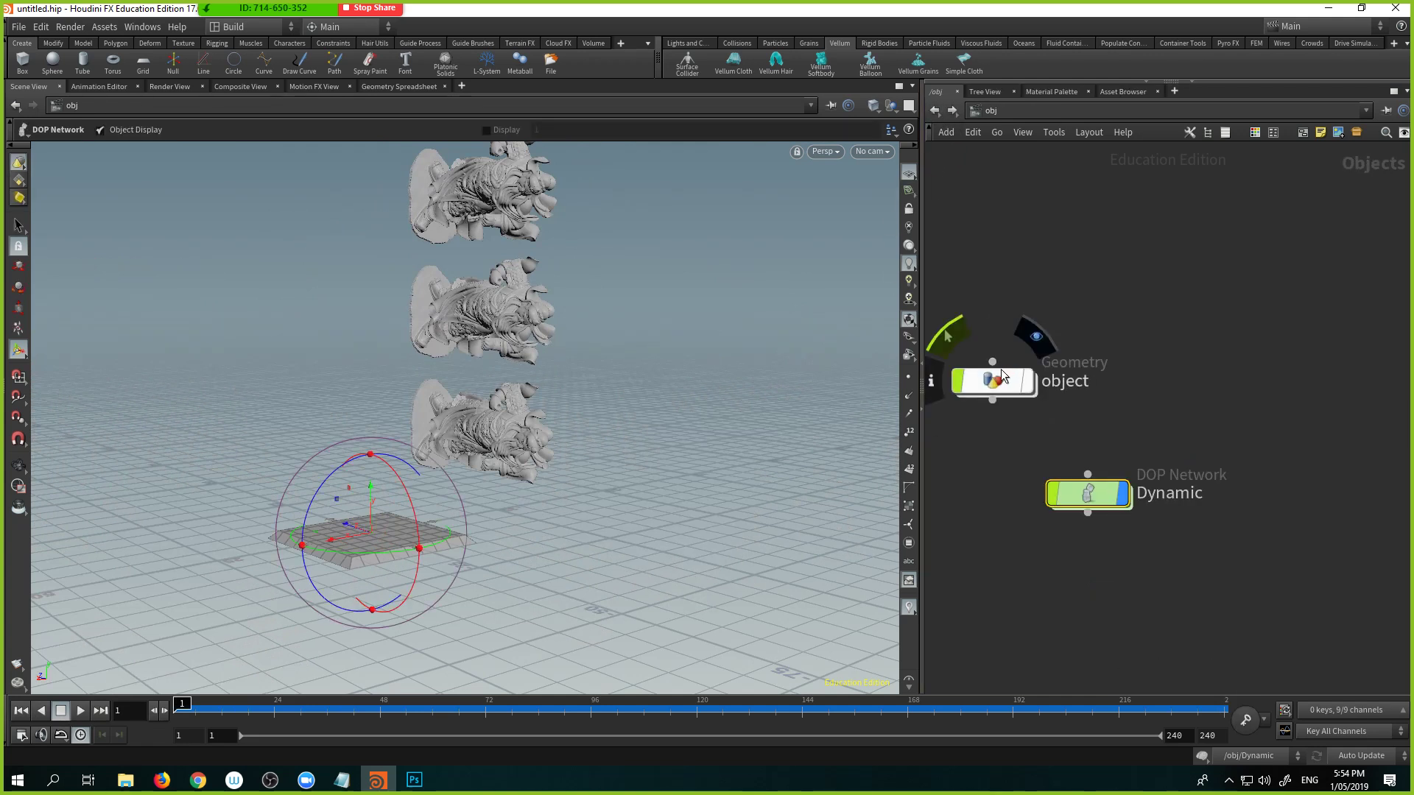
click(1021, 382)
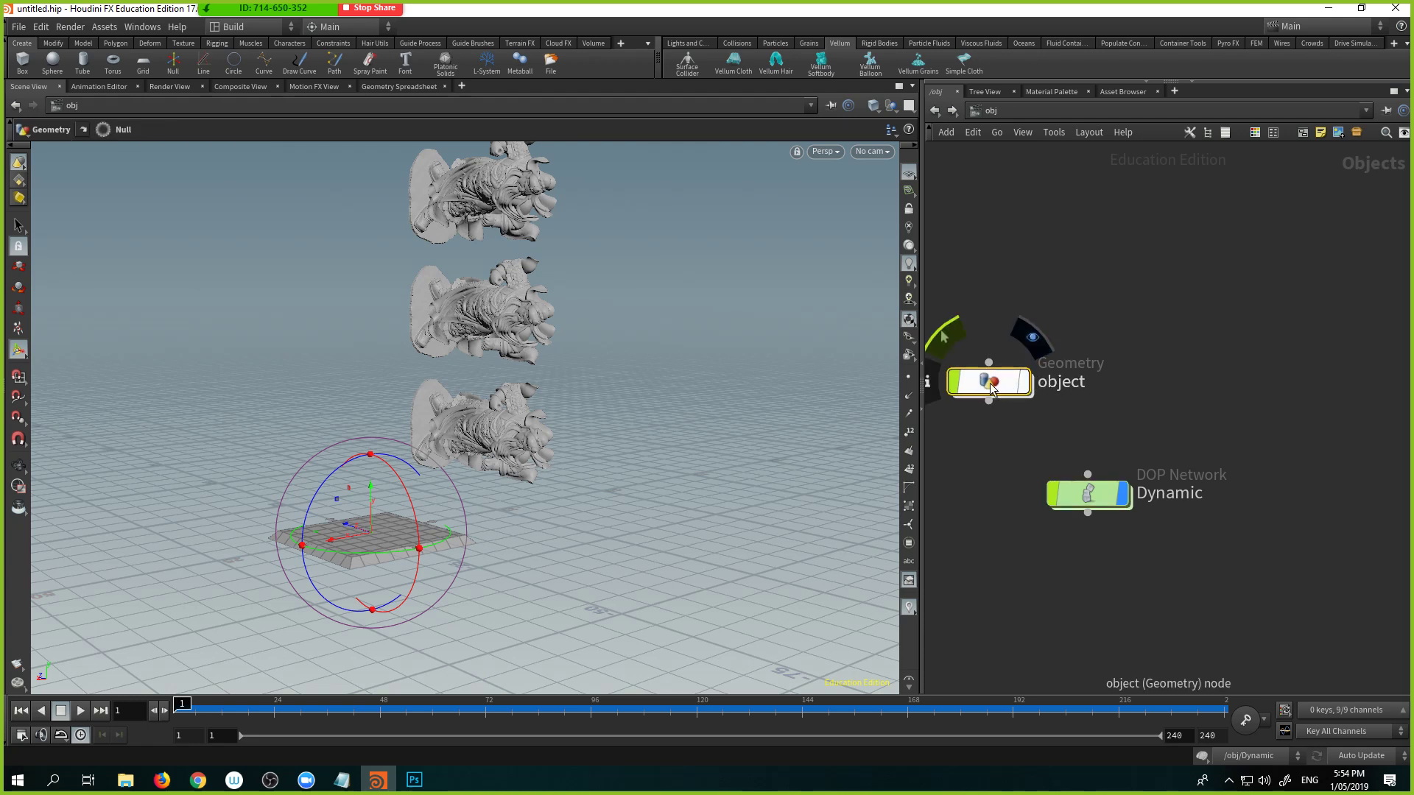
double_click(991, 384)
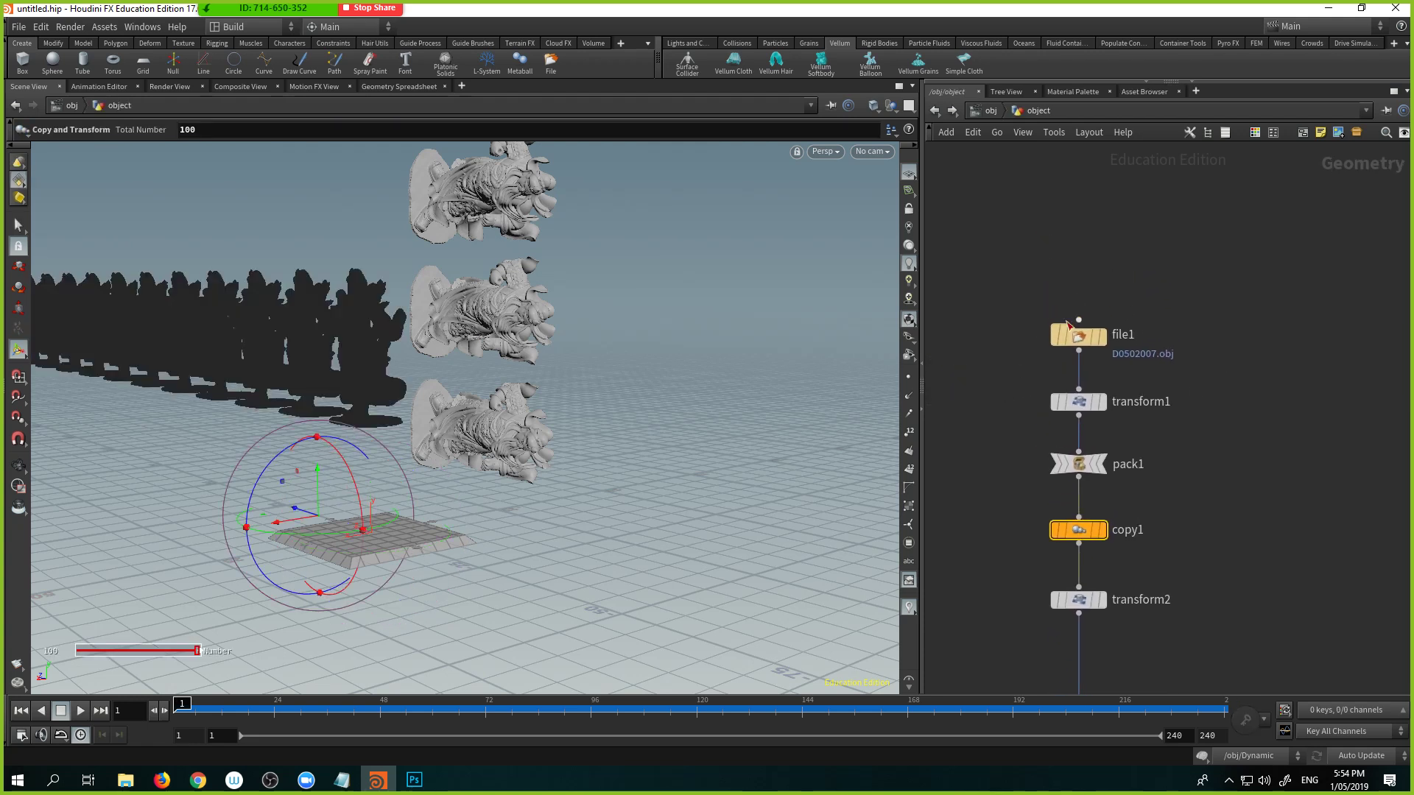
click(1072, 412)
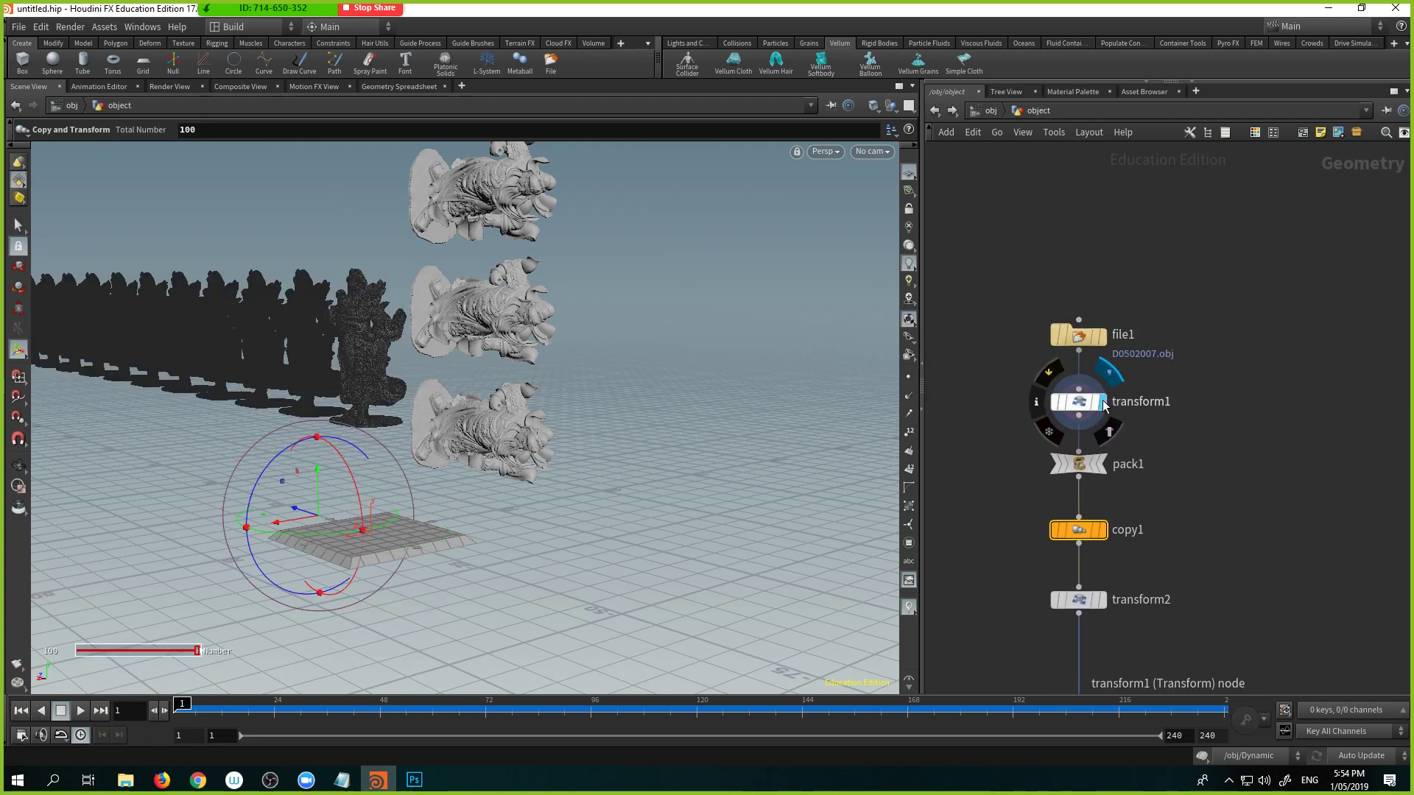
click(1099, 388)
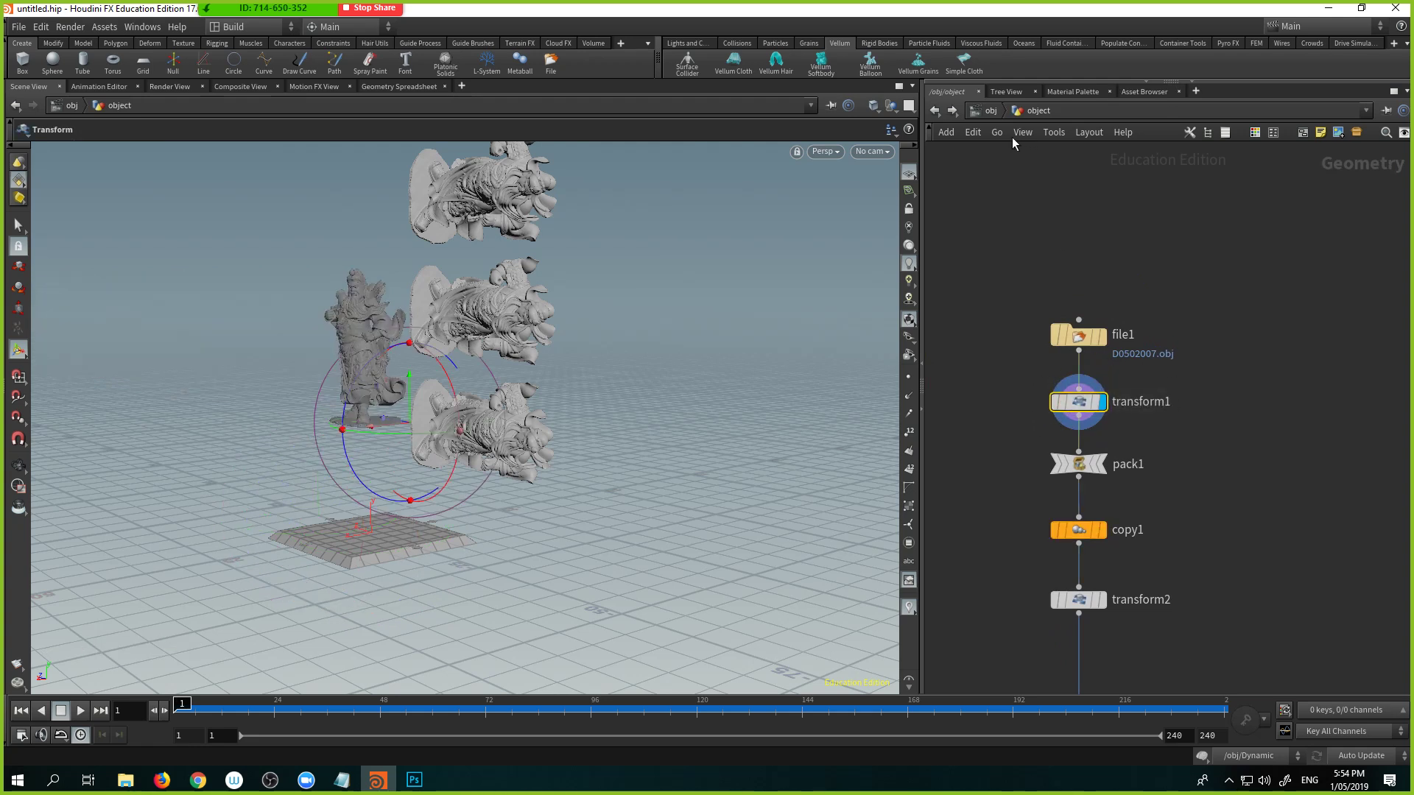
click(991, 111)
click(1122, 493)
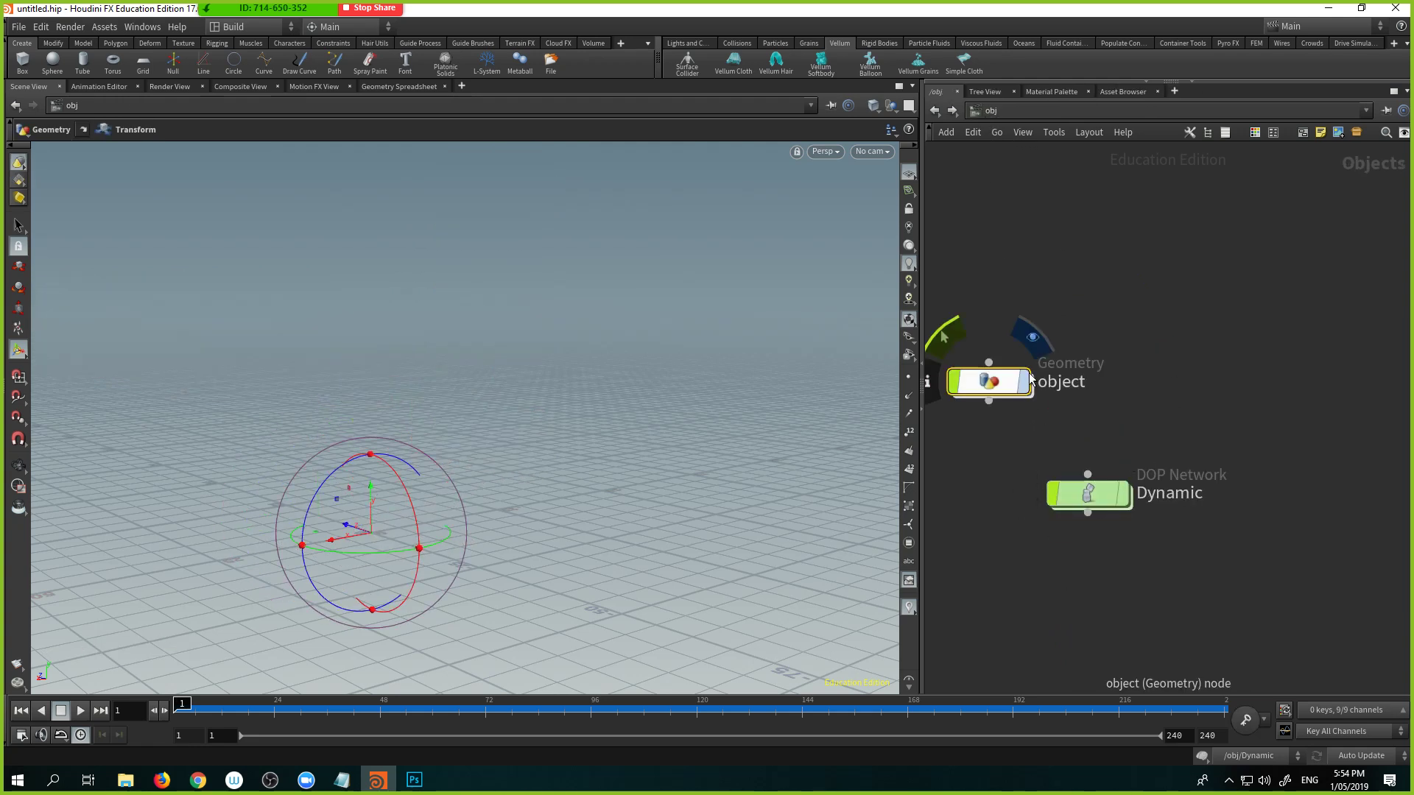
click(1018, 384)
double_click(1012, 388)
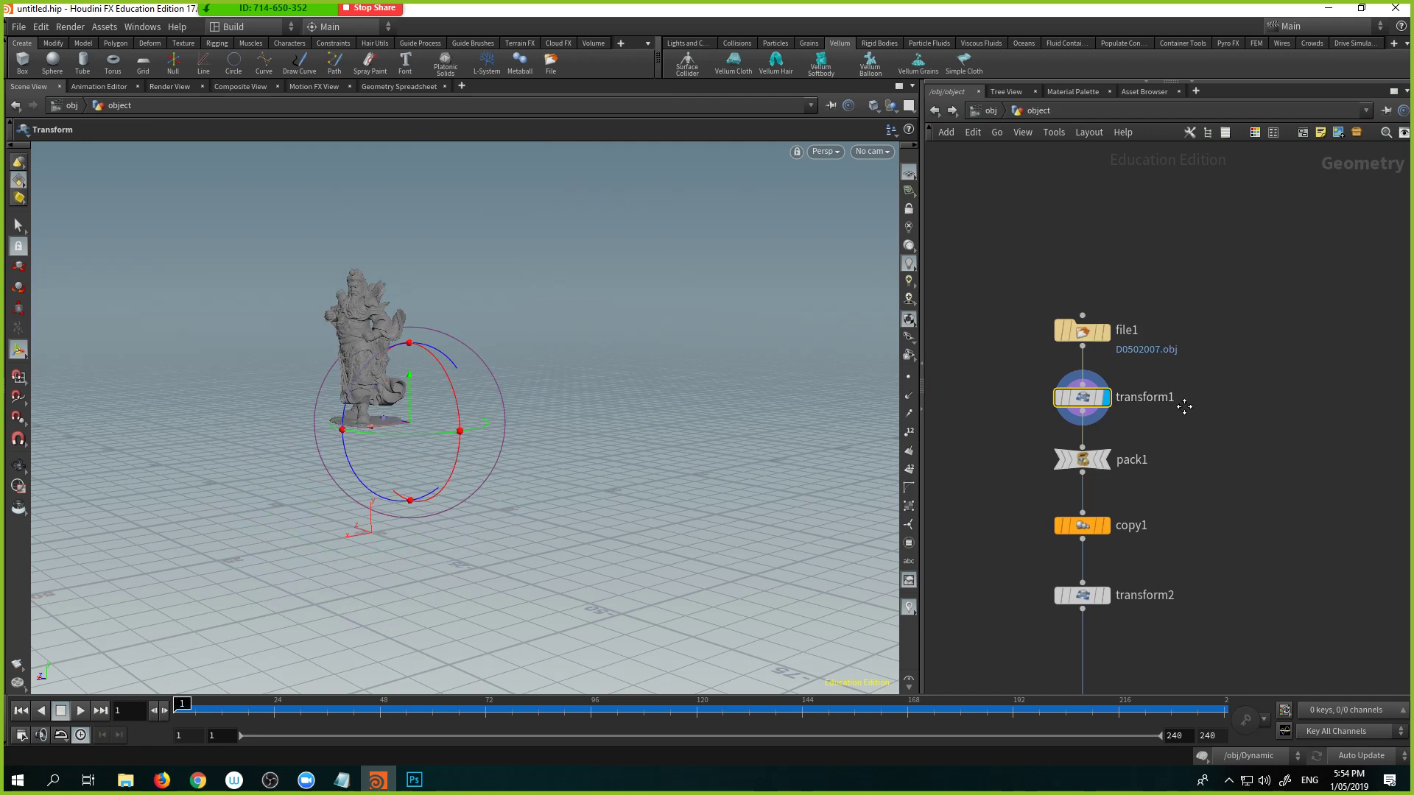
Step: Move file1 and transform1 up to free space before pack1, and examine the single statue up close
drag(1078, 377, 1099, 291)
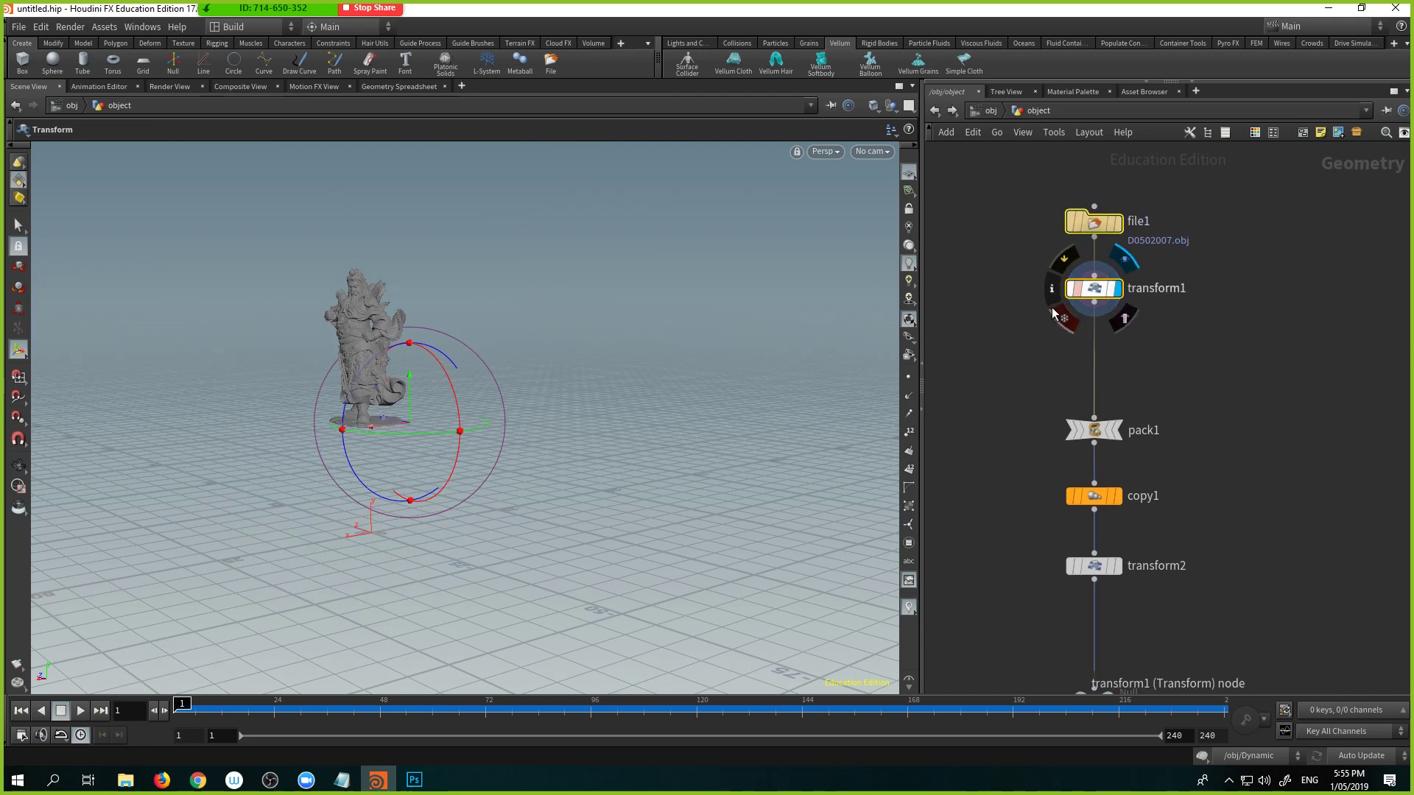
click(1021, 362)
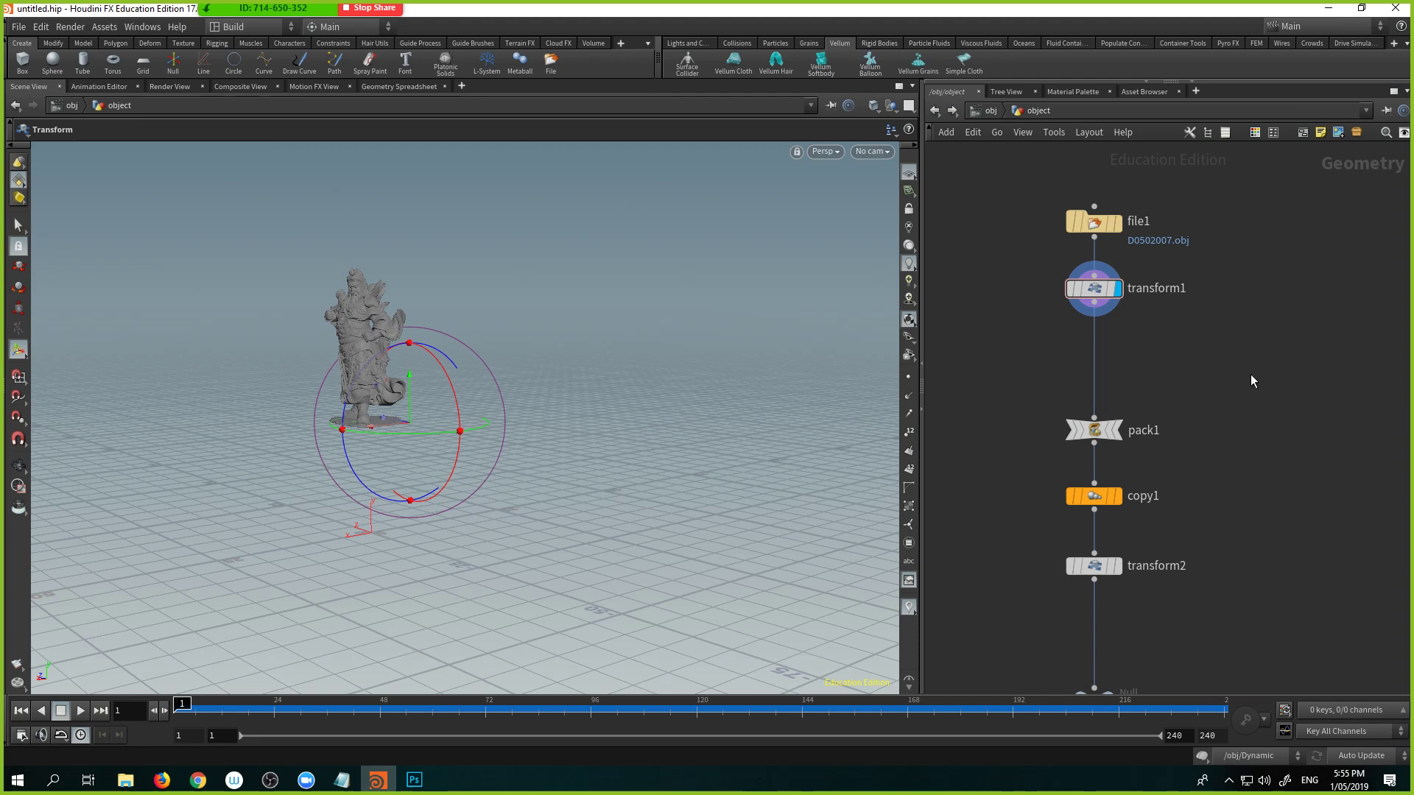
middle_drag(1193, 341, 1212, 414)
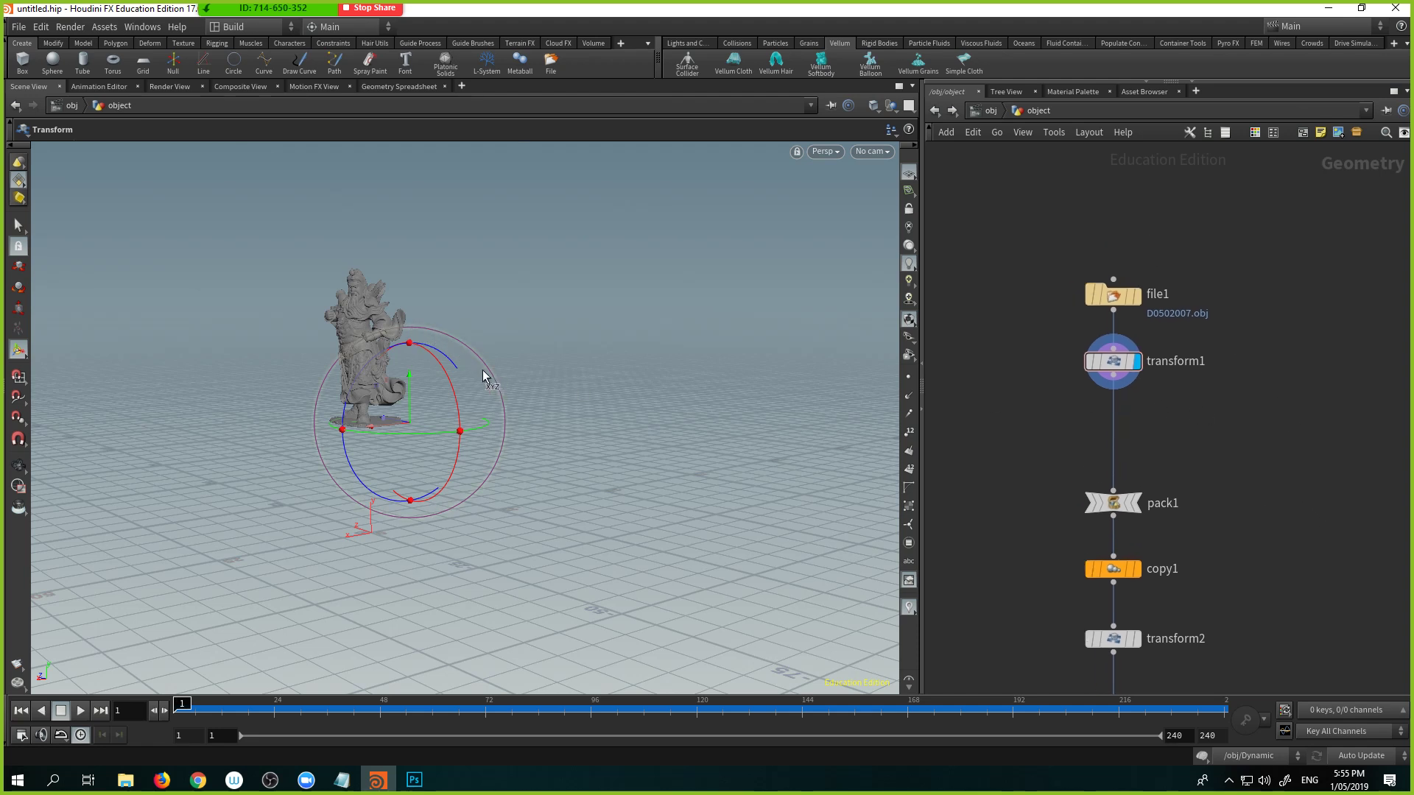
key(Escape)
drag(483, 370, 369, 328)
right_drag(369, 328, 473, 435)
drag(473, 435, 343, 415)
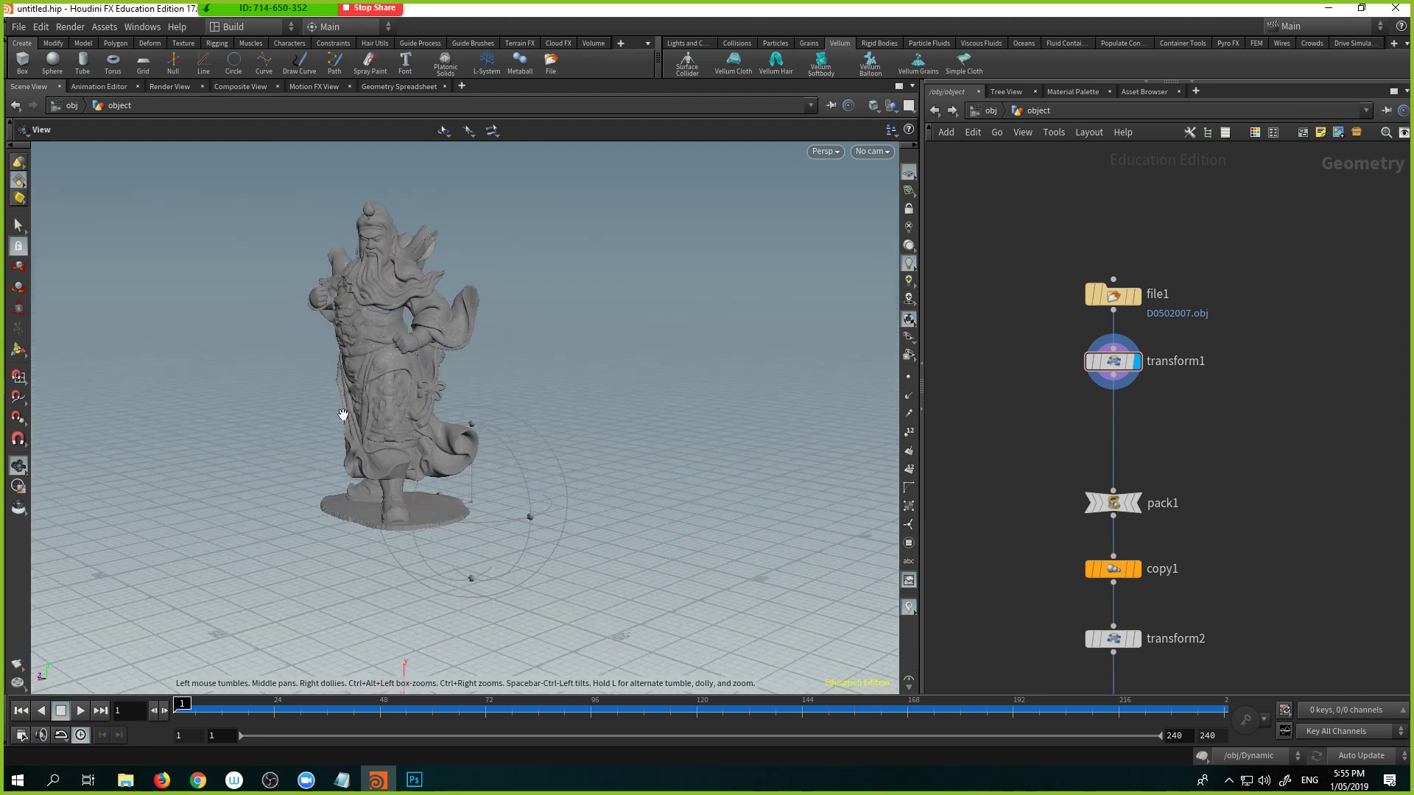
right_drag(344, 415, 511, 451)
key(Return)
mouse_move(1112, 511)
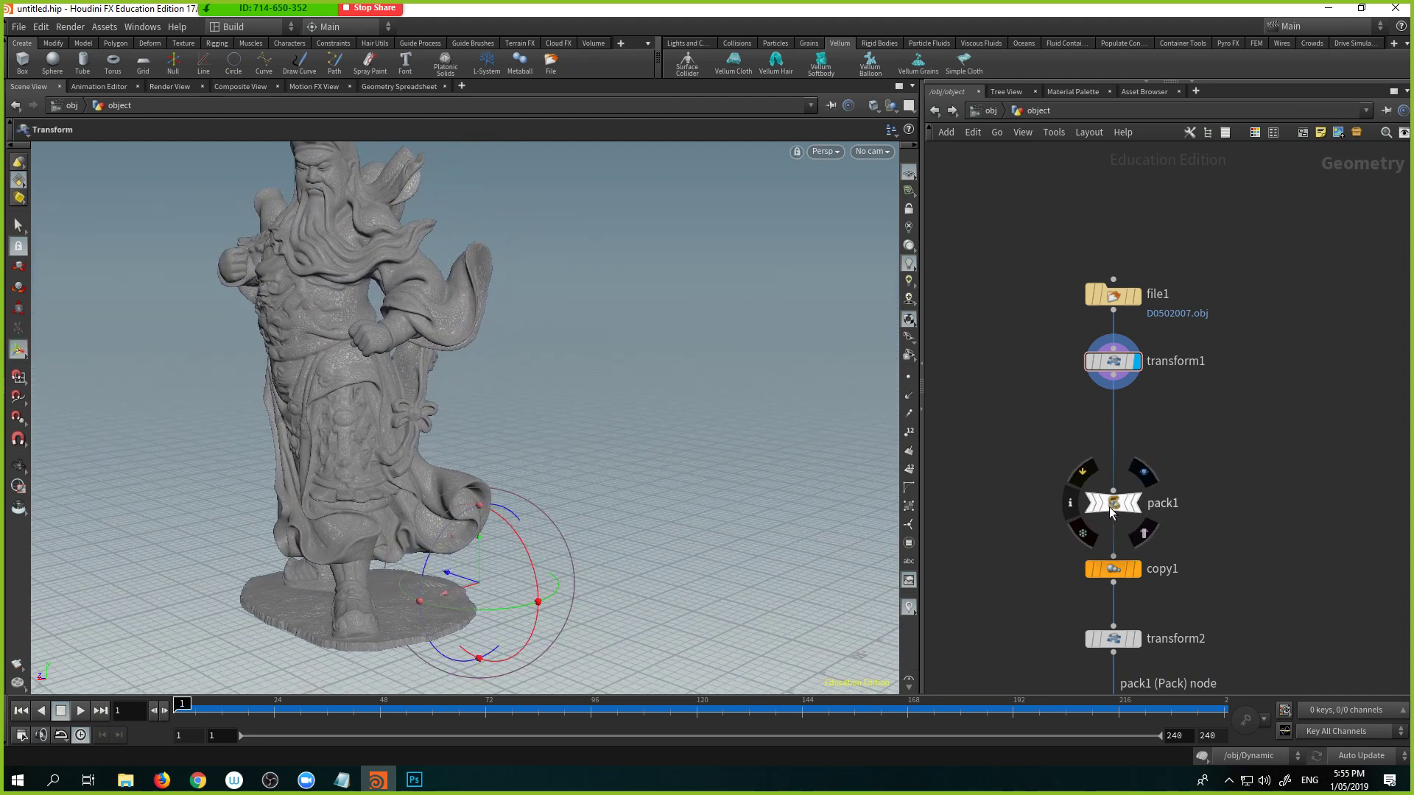
drag(1068, 266, 1200, 402)
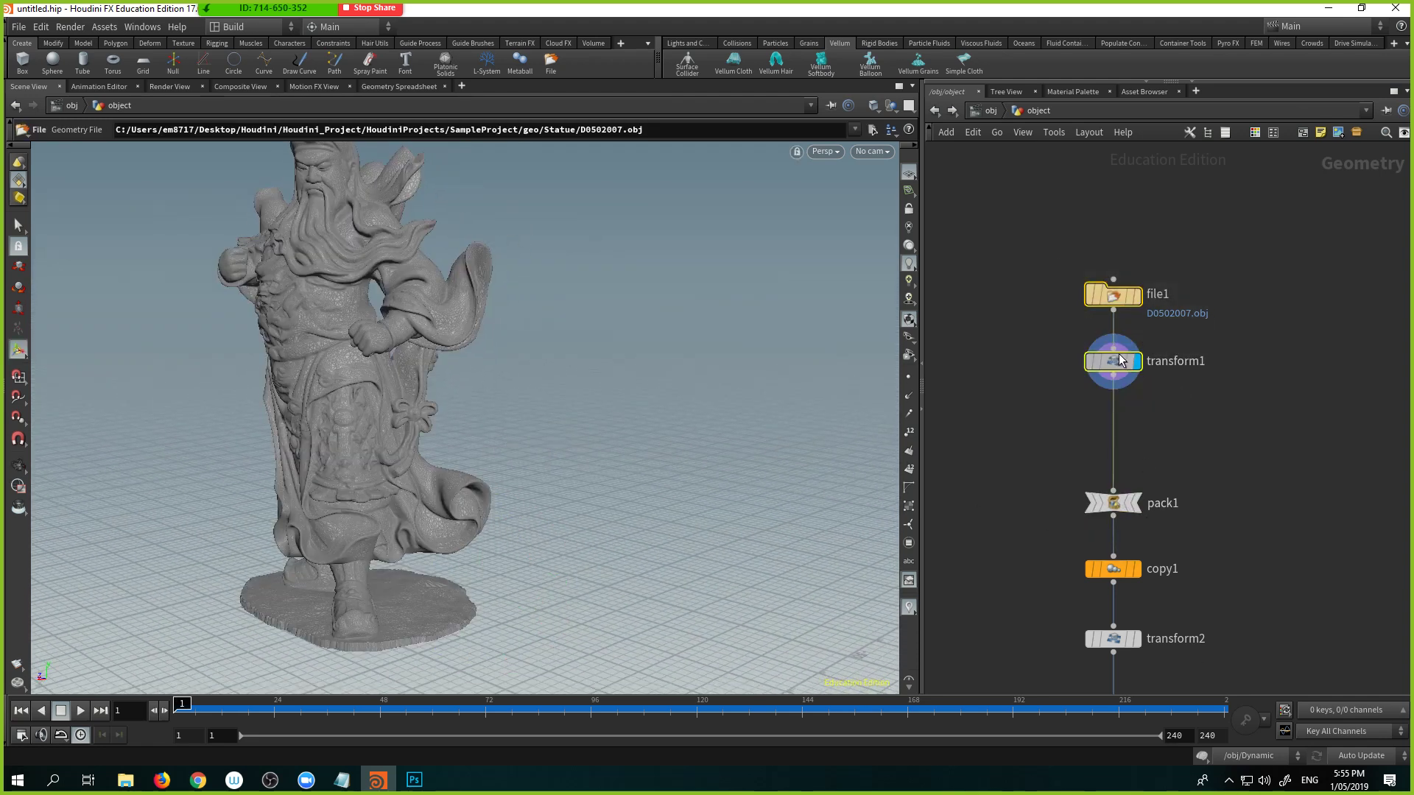
drag(1120, 360, 1119, 283)
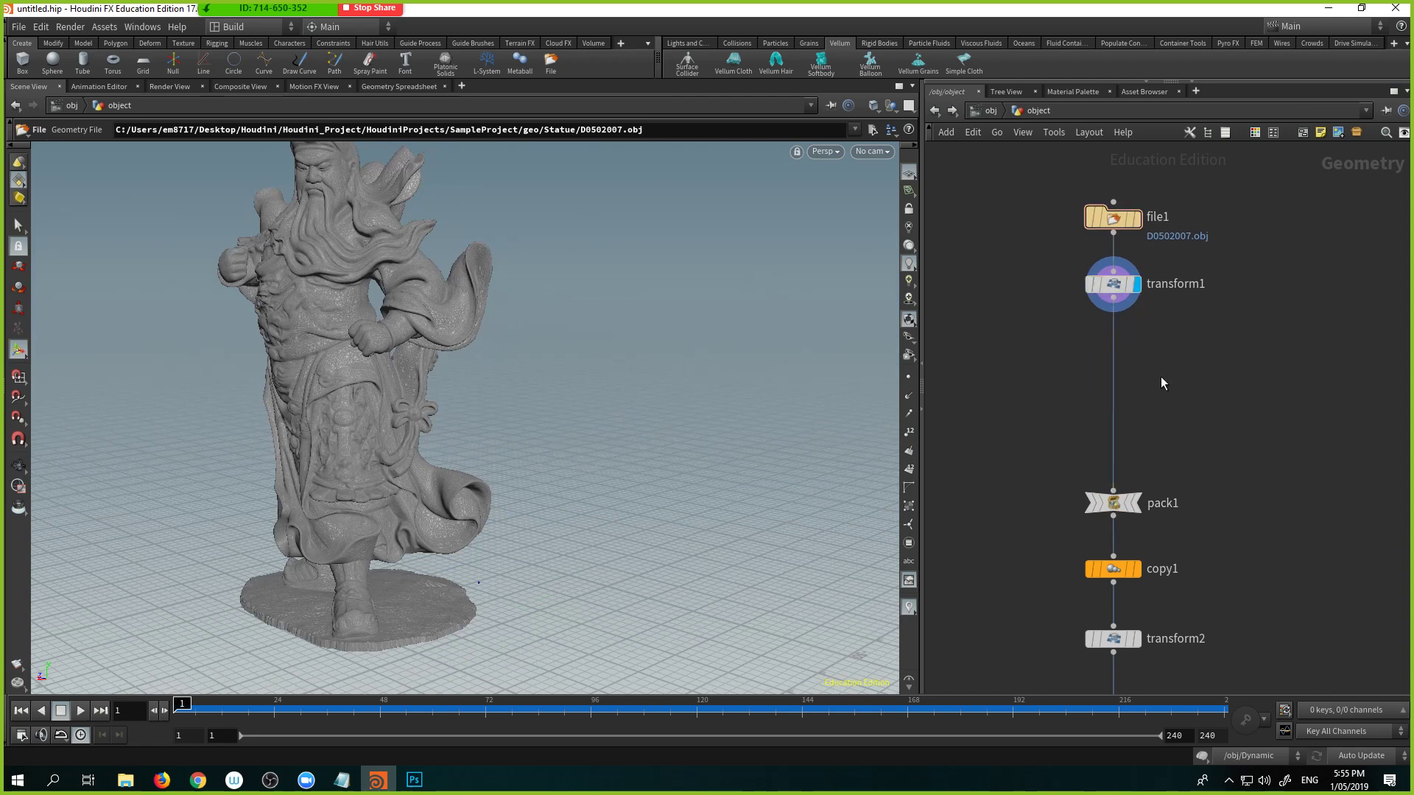
Step: Shatter the transform1 statue with the Shatter tool so a Voronoi fracture feeds pack1
key(Escape)
drag(457, 328, 478, 360)
key(Return)
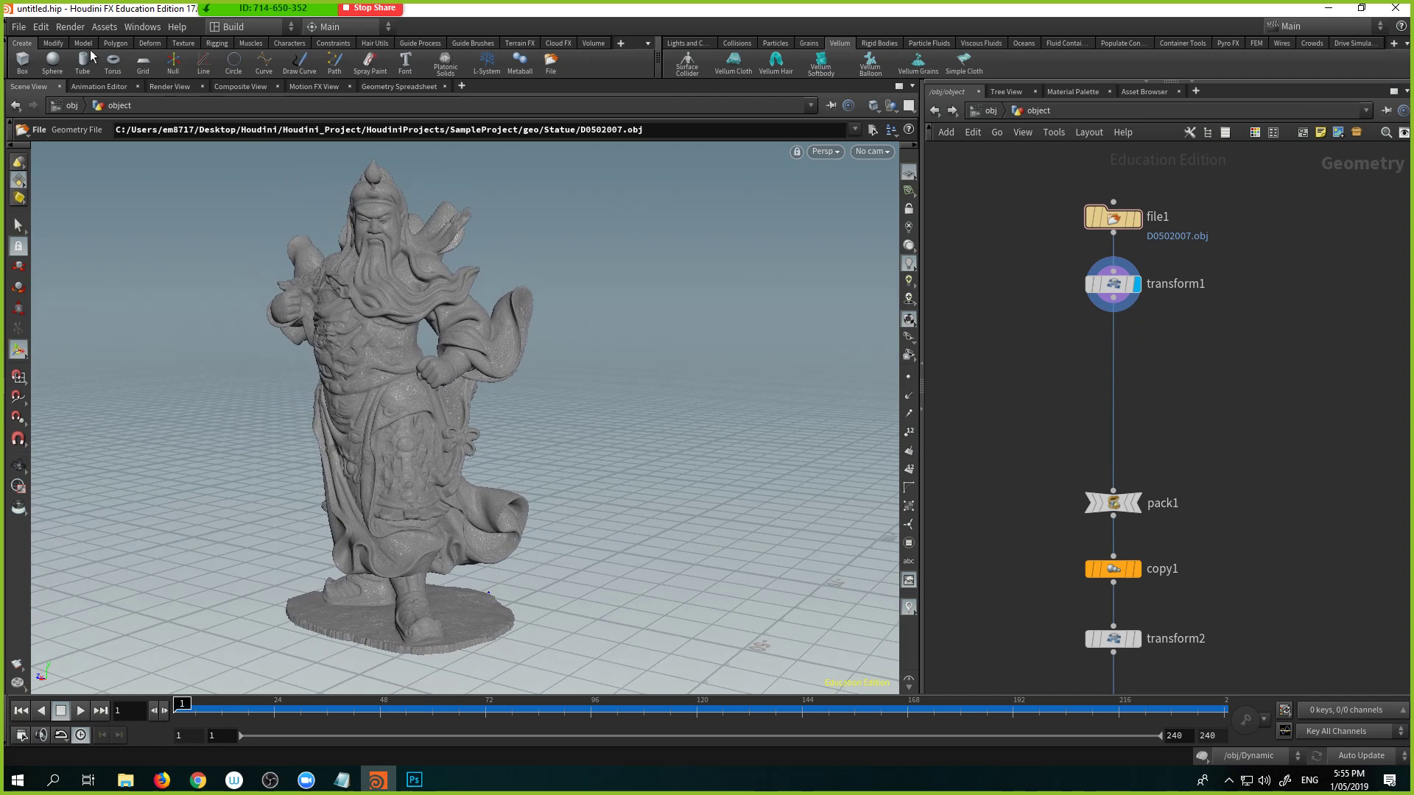
click(53, 44)
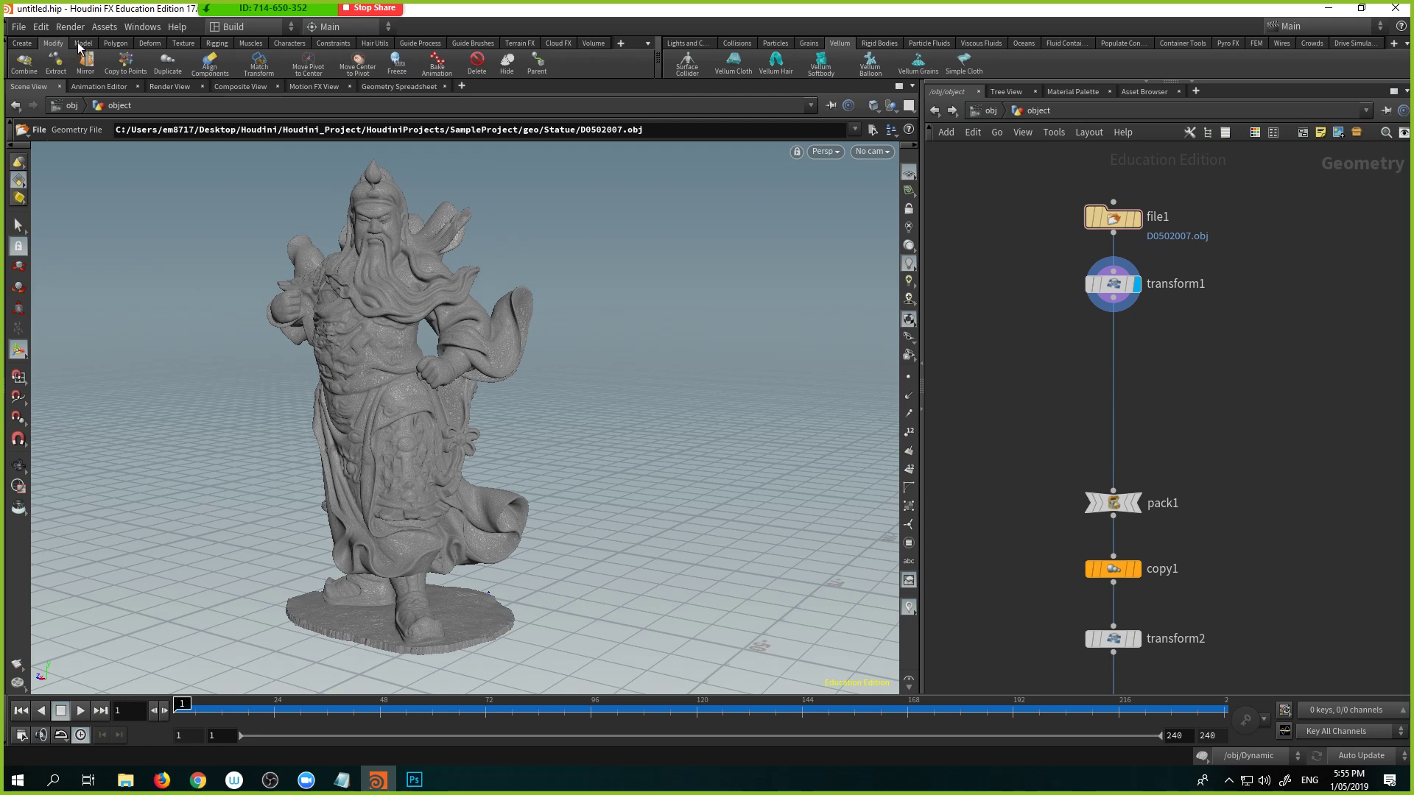
click(83, 43)
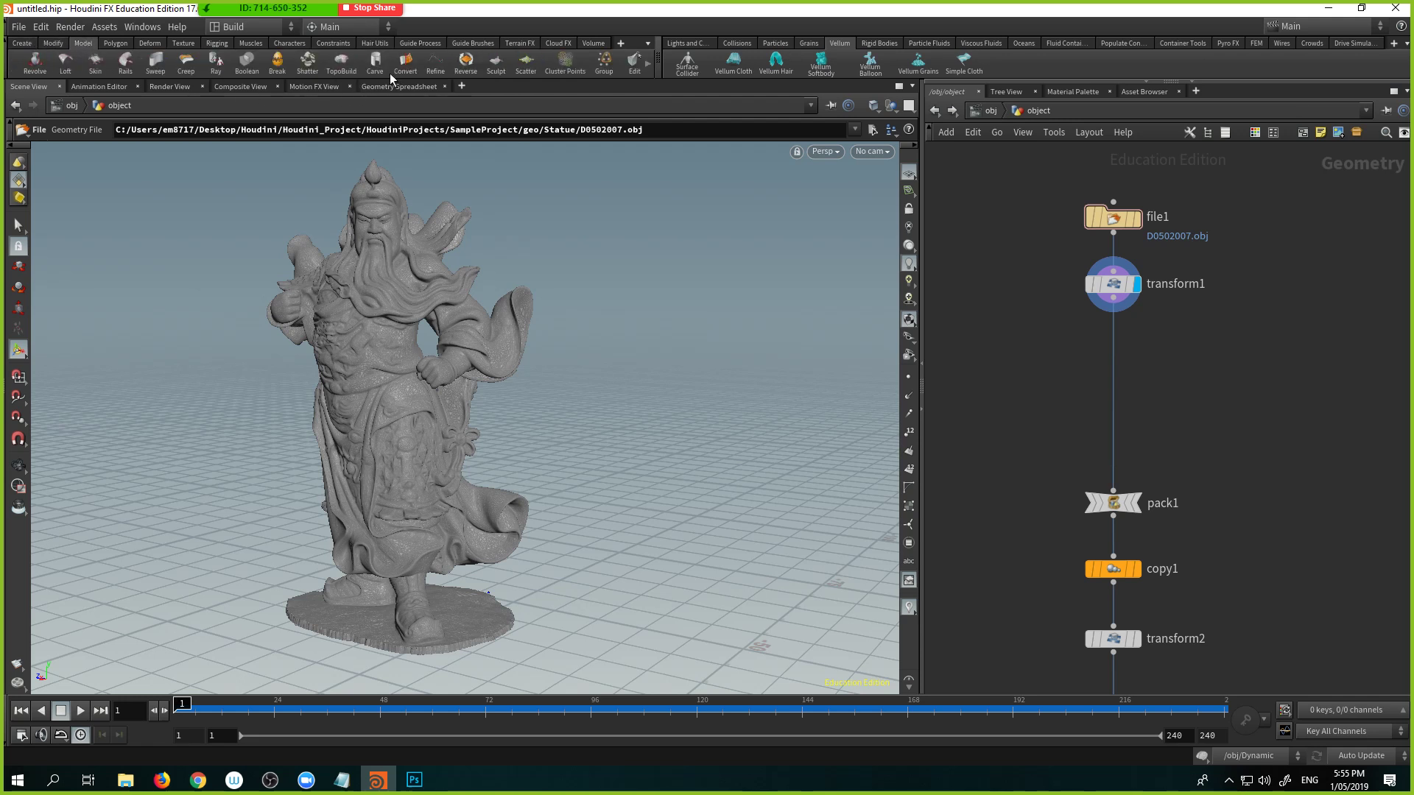
click(1110, 285)
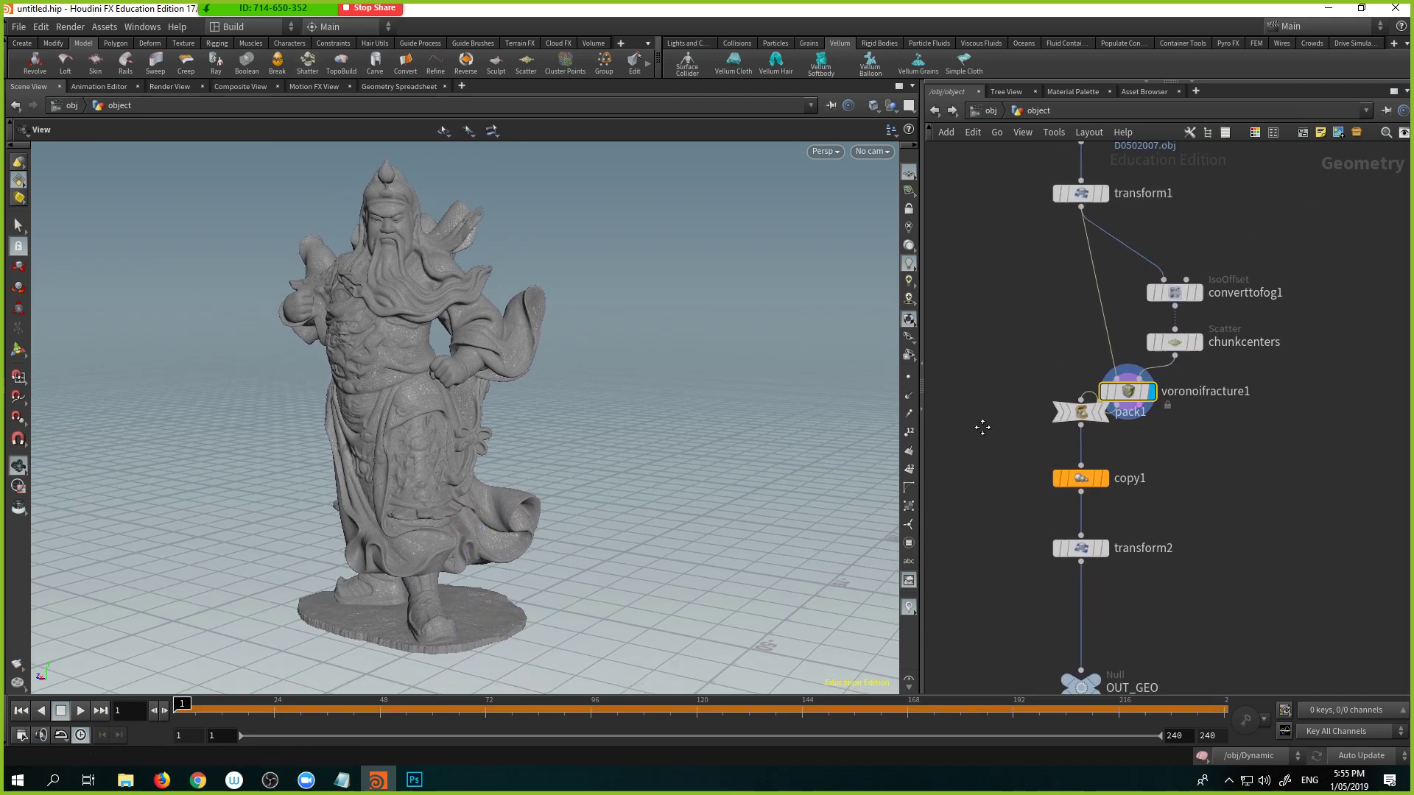
Step: Undo the Shatter tool's fracture setup and place a Voronoi Fracture node between transform1 and pack1
key(ctrl+z)
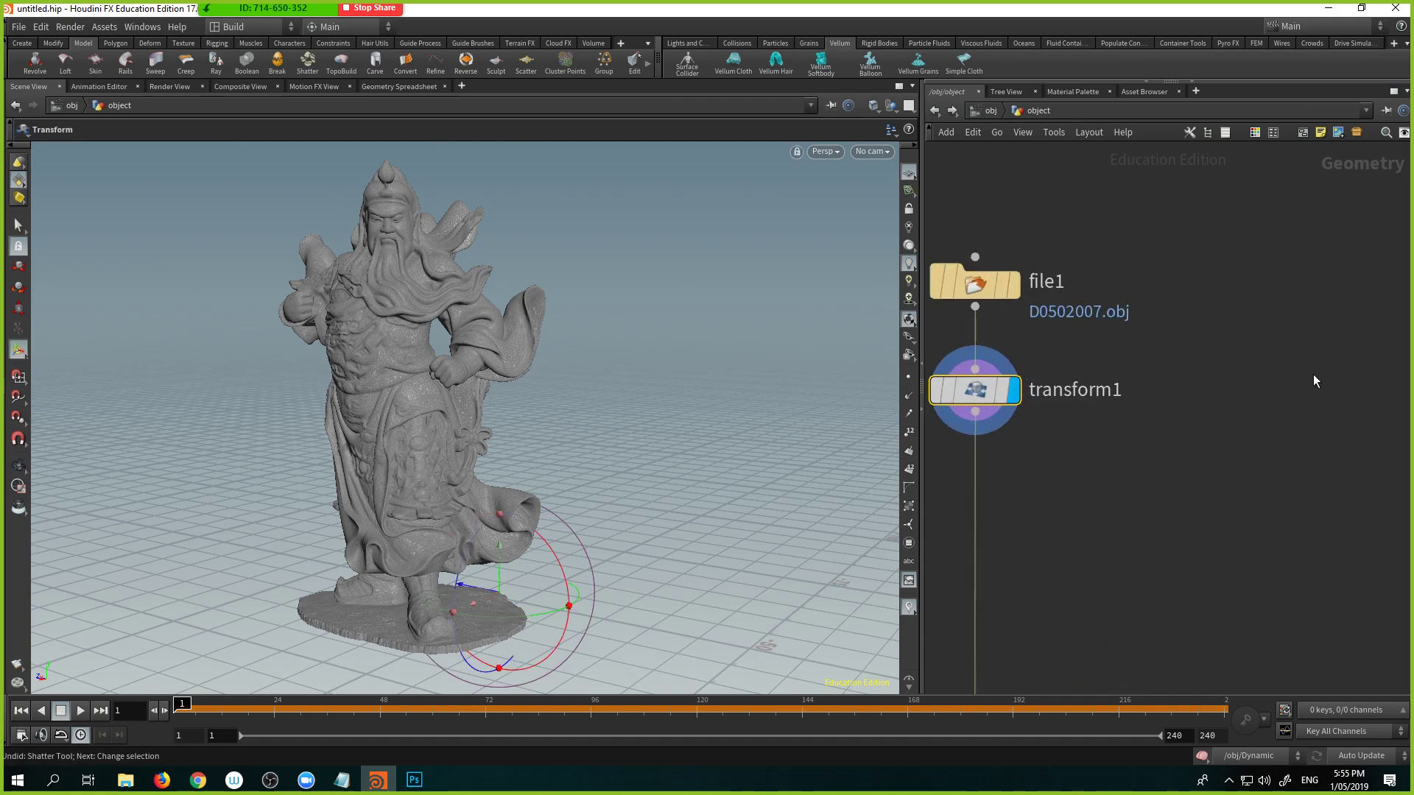
scroll(1145, 315, up, 5)
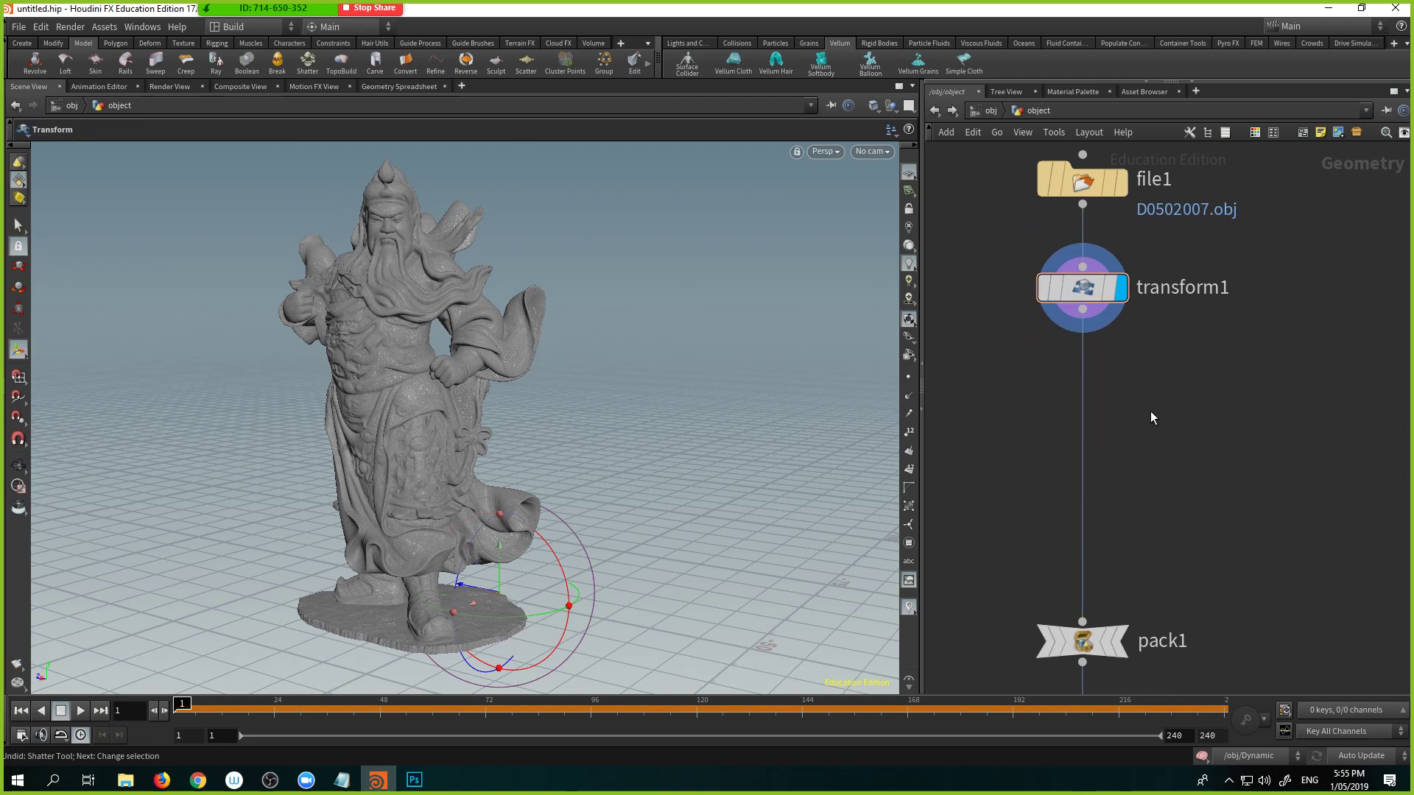
key(Tab)
text(ro)
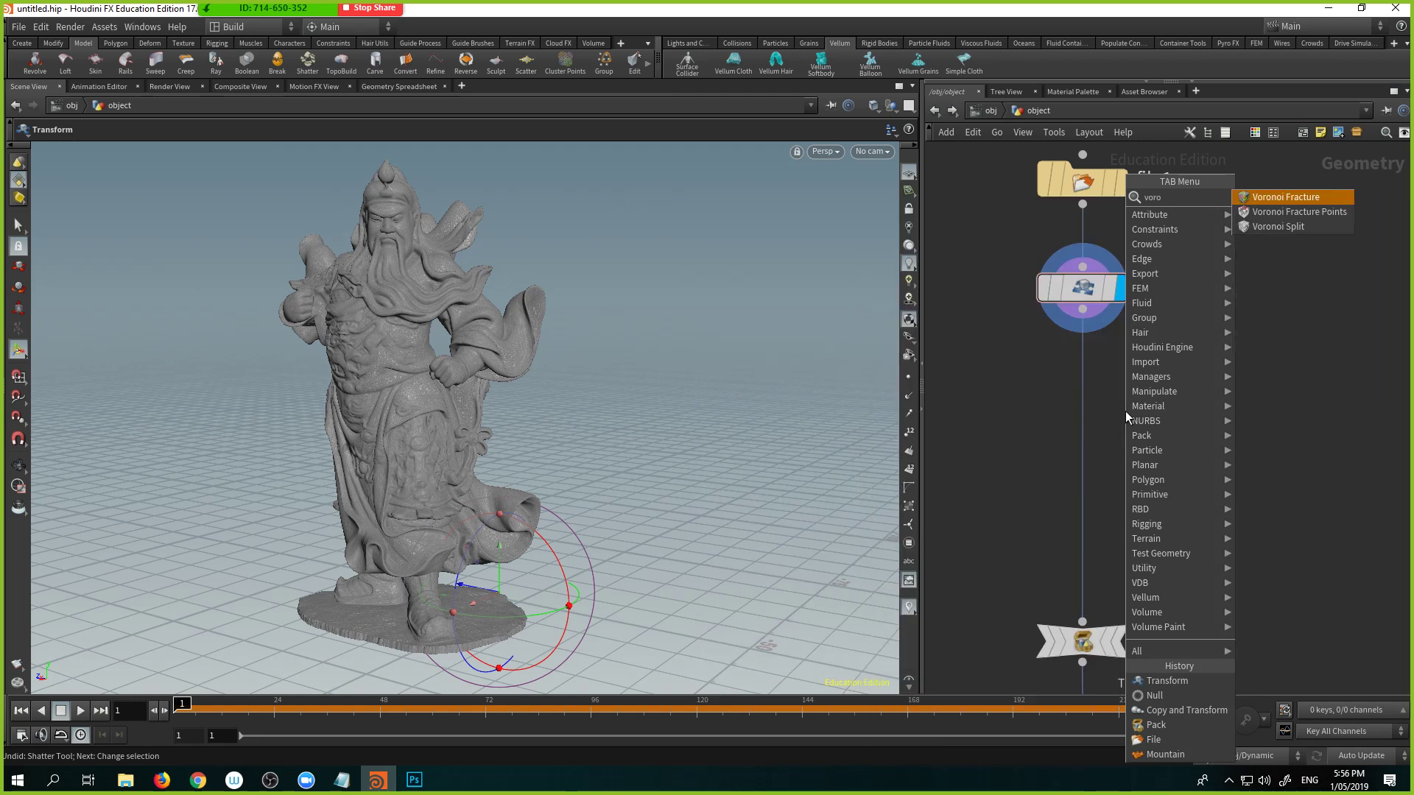
key(Return)
click(1125, 411)
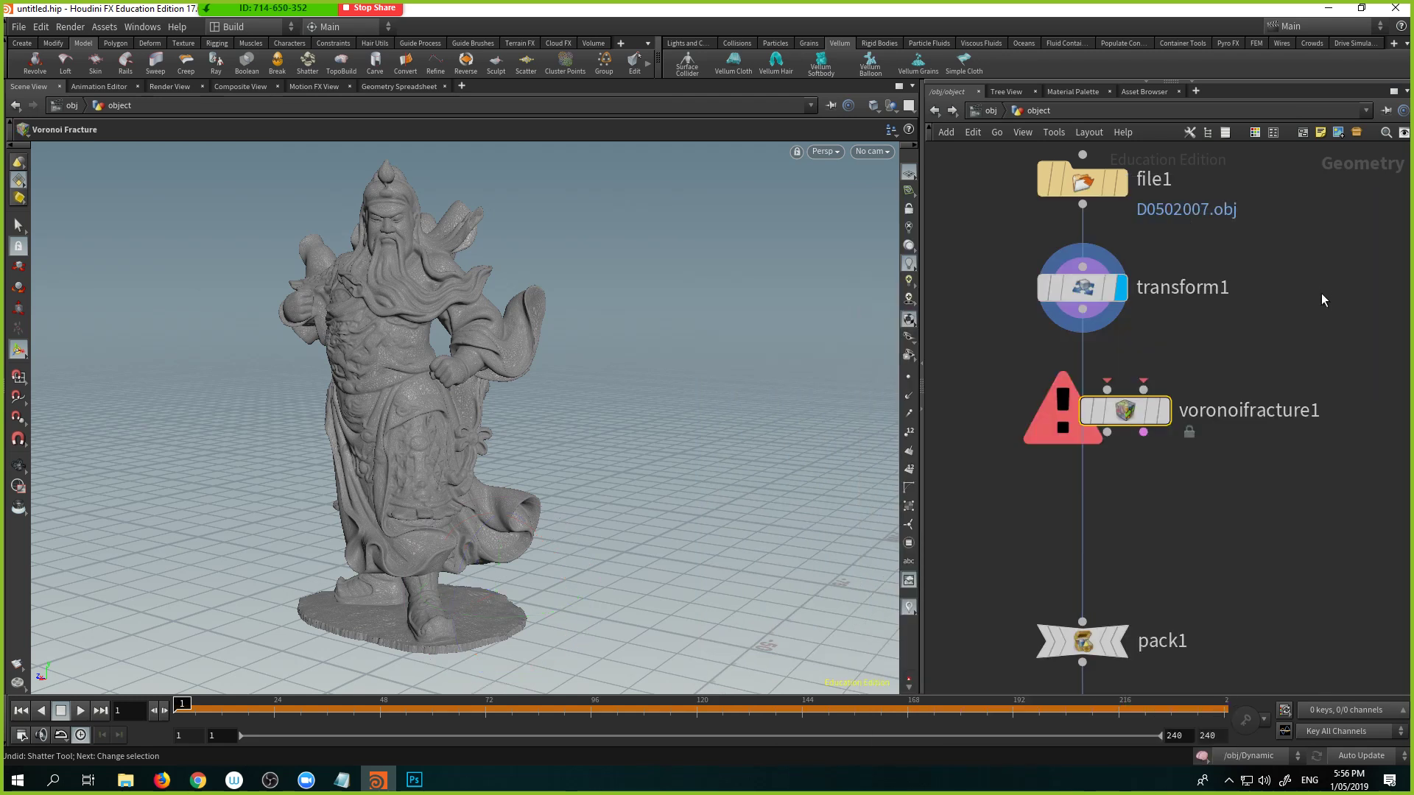
Step: Connect transform1 to the first input of voronoifracture1 and move the node beside the pack1 wire with space above it
drag(1116, 407, 1183, 438)
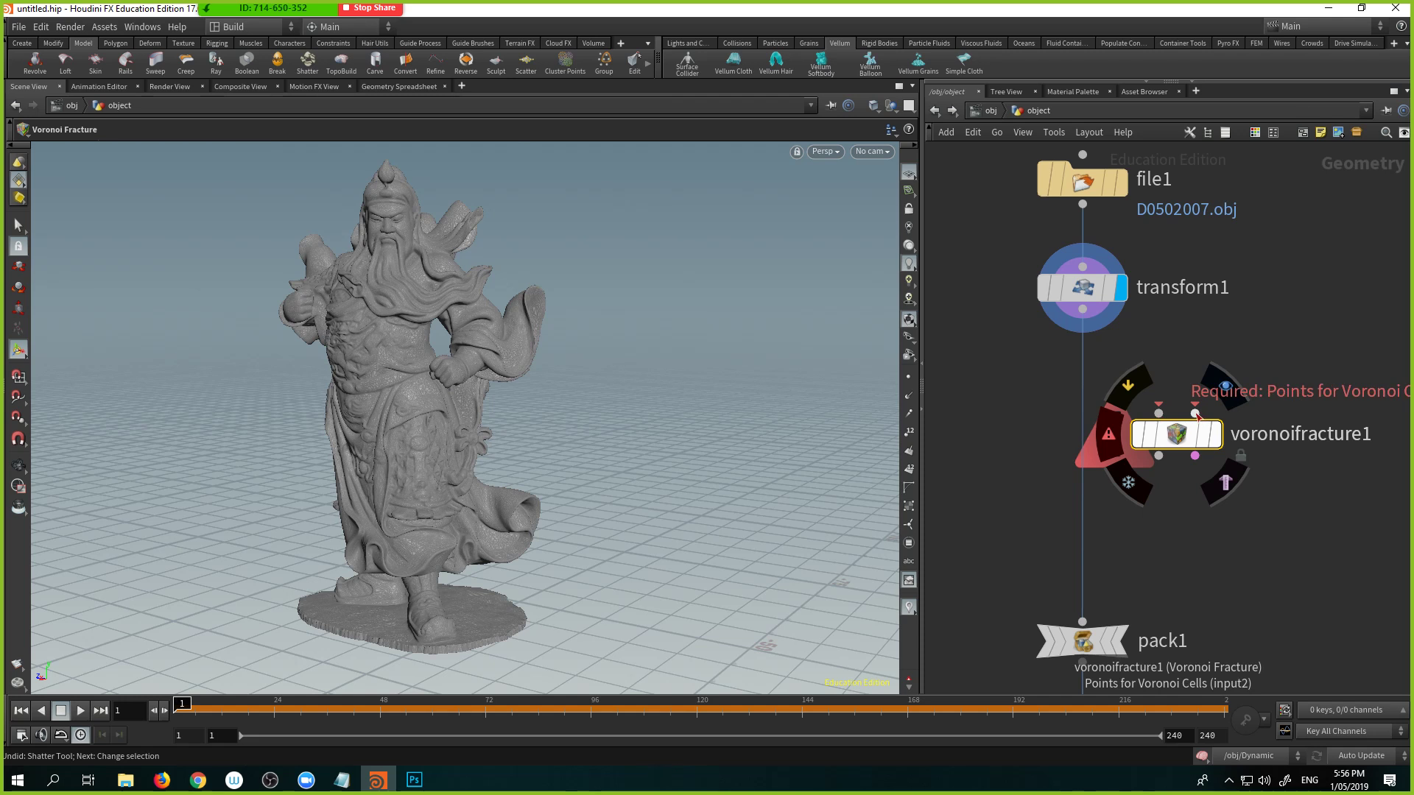
drag(1083, 309, 1153, 445)
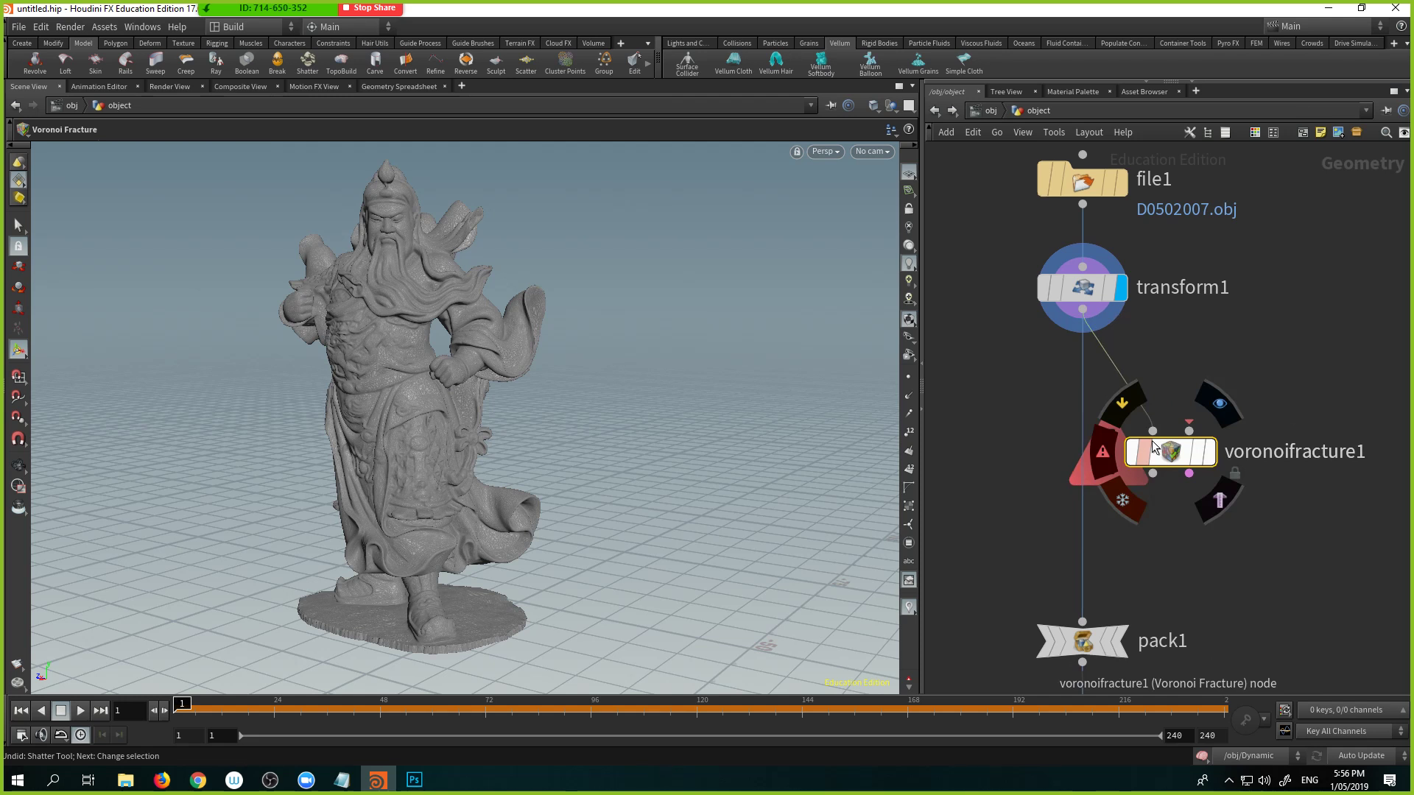
middle_drag(1309, 366, 1258, 381)
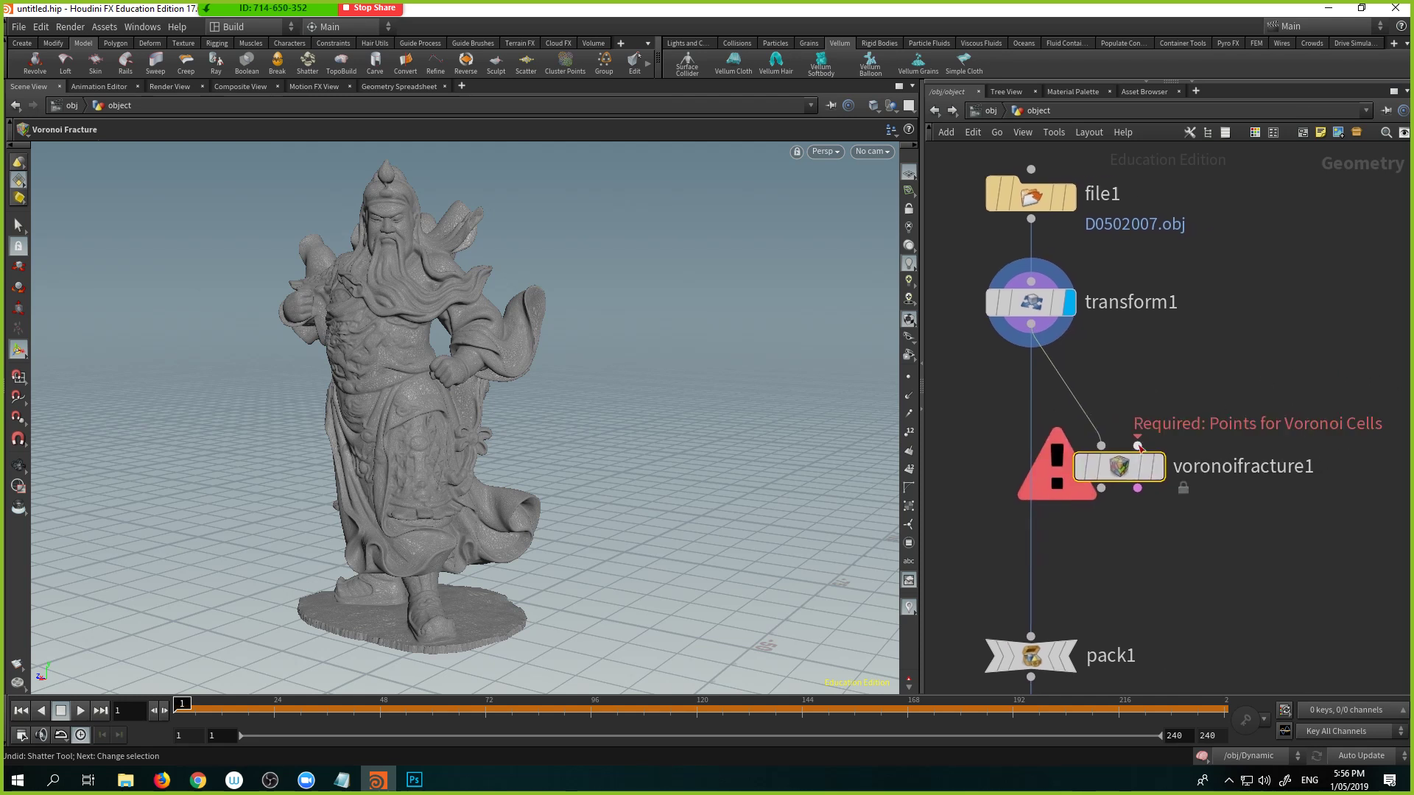
drag(1127, 468, 1132, 507)
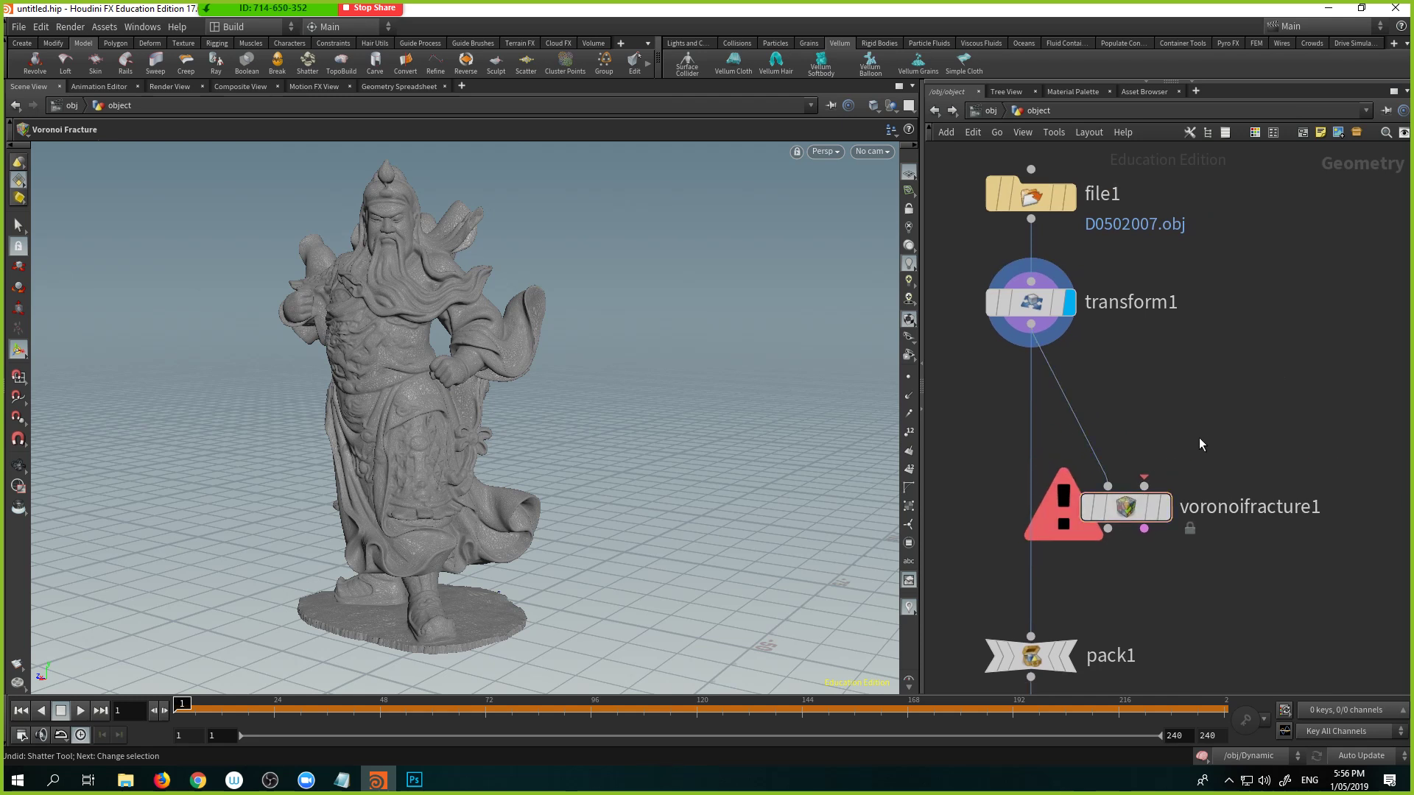
key(Tab)
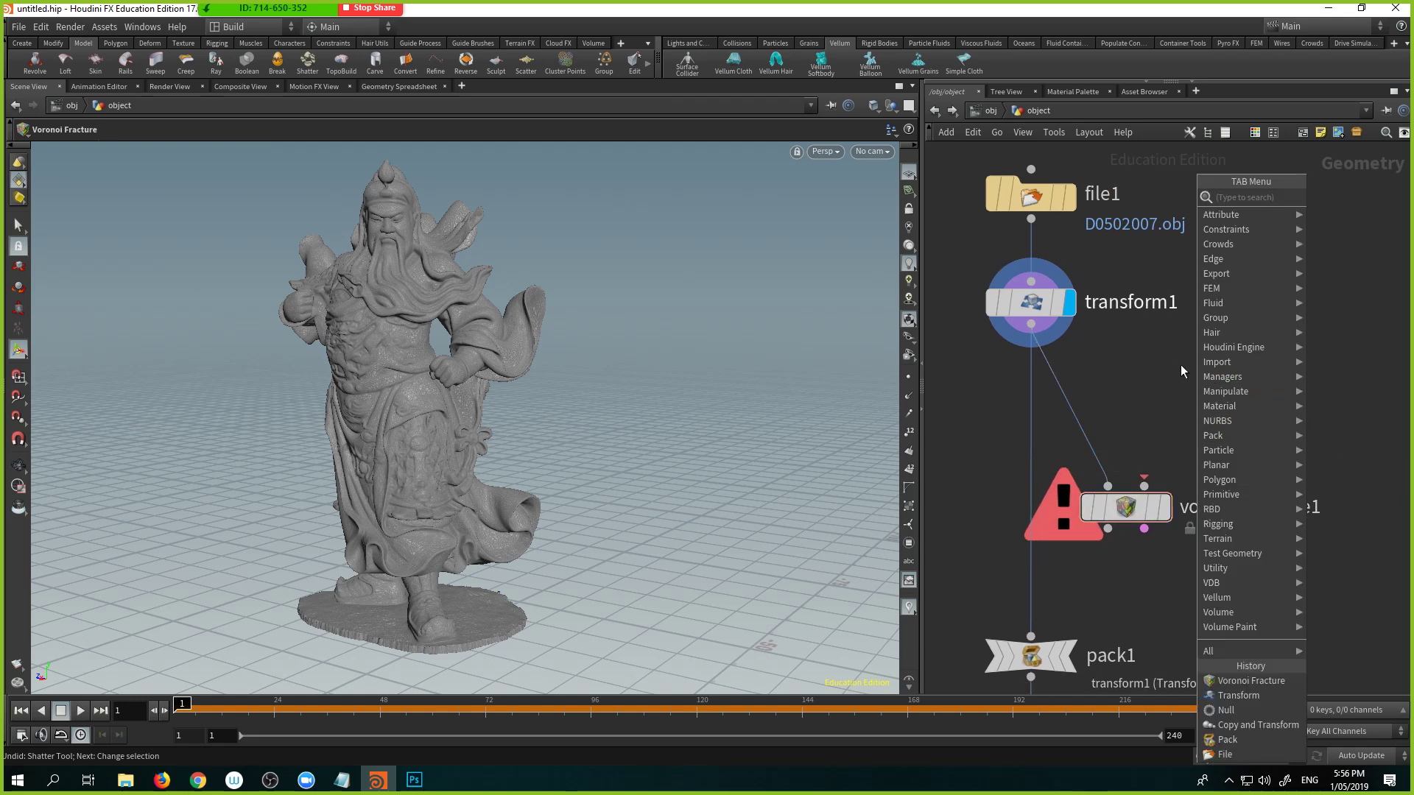
text(iso)
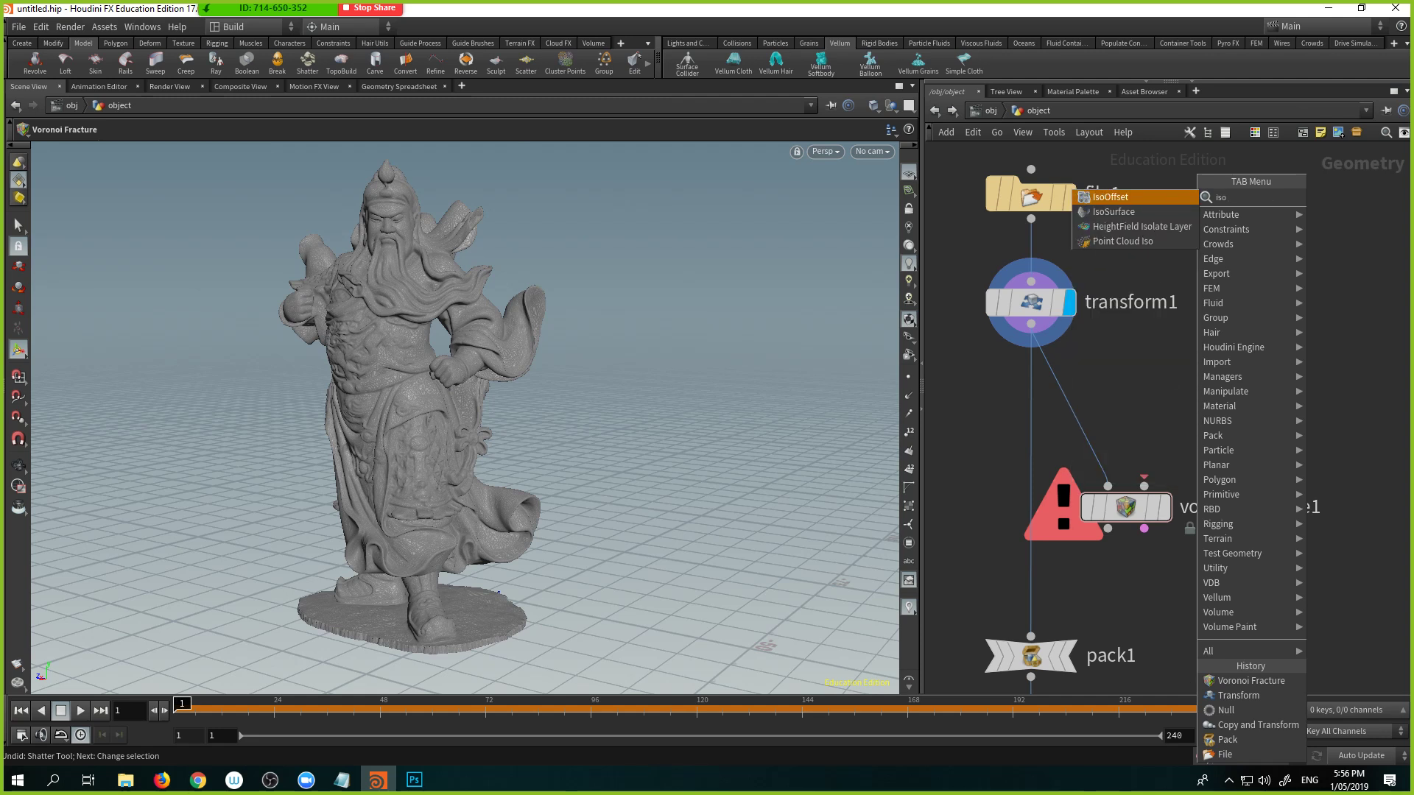
key(Escape)
Step: Add a Scatter node above voronoifracture1, feed it from transform1, and display its points to examine them up close
key(Tab)
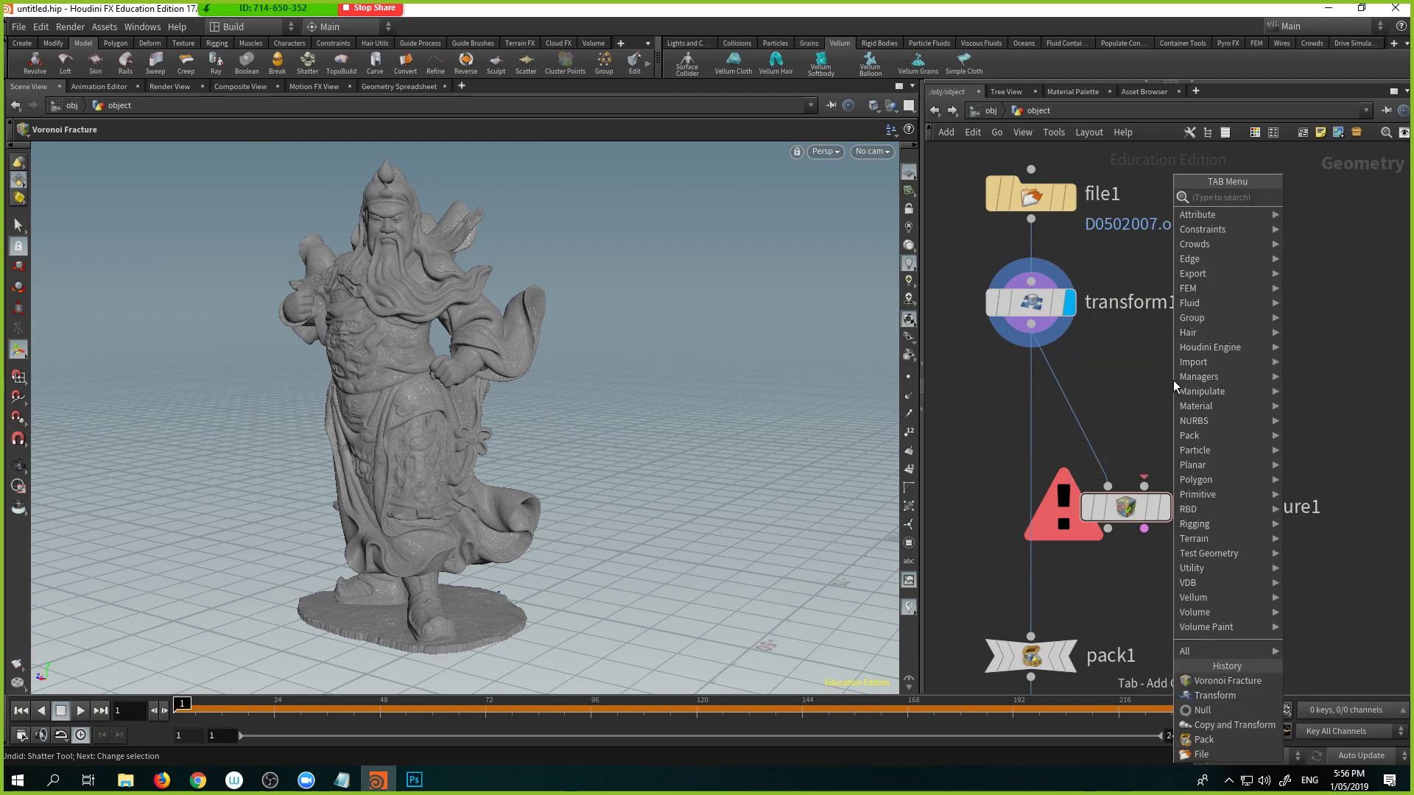
text(scatt)
key(Return)
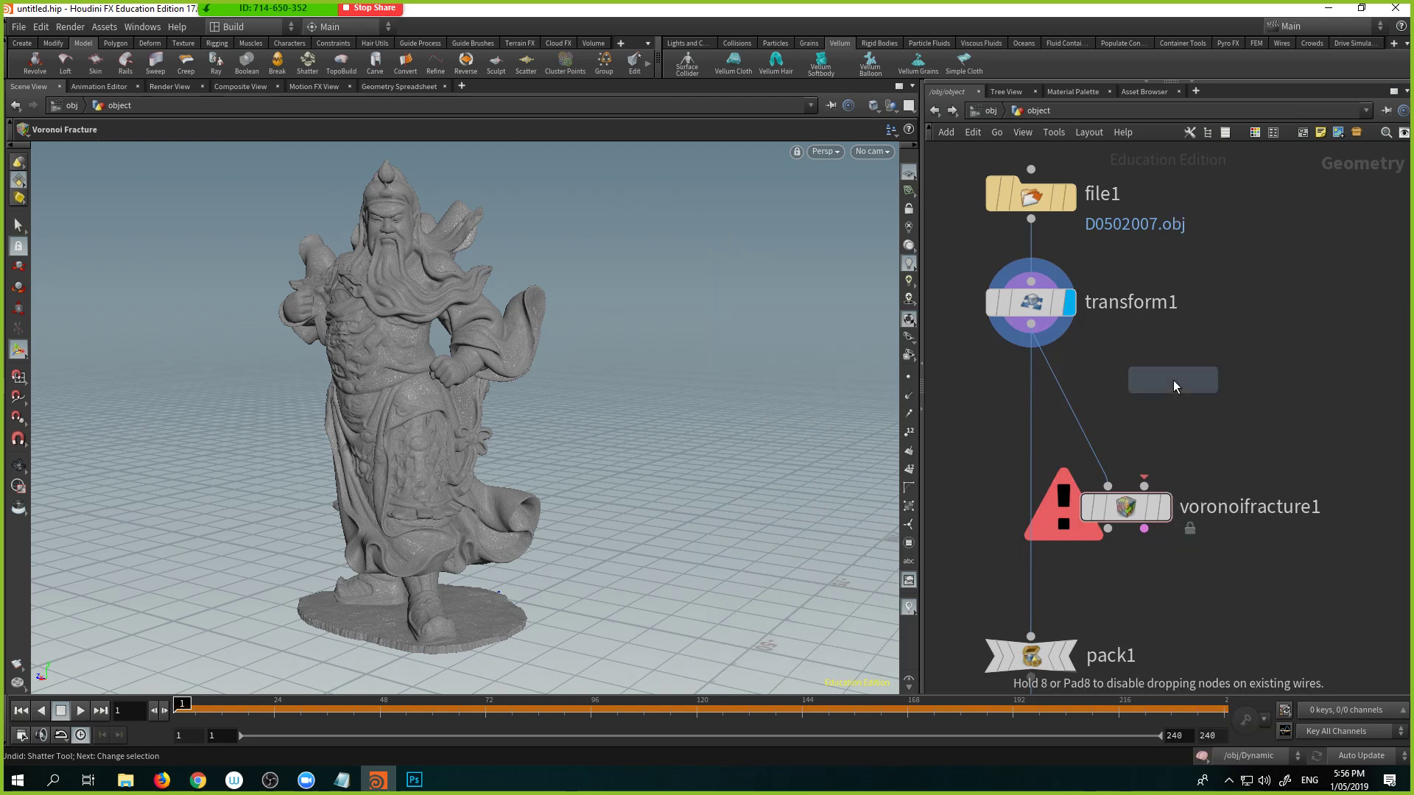
click(1172, 380)
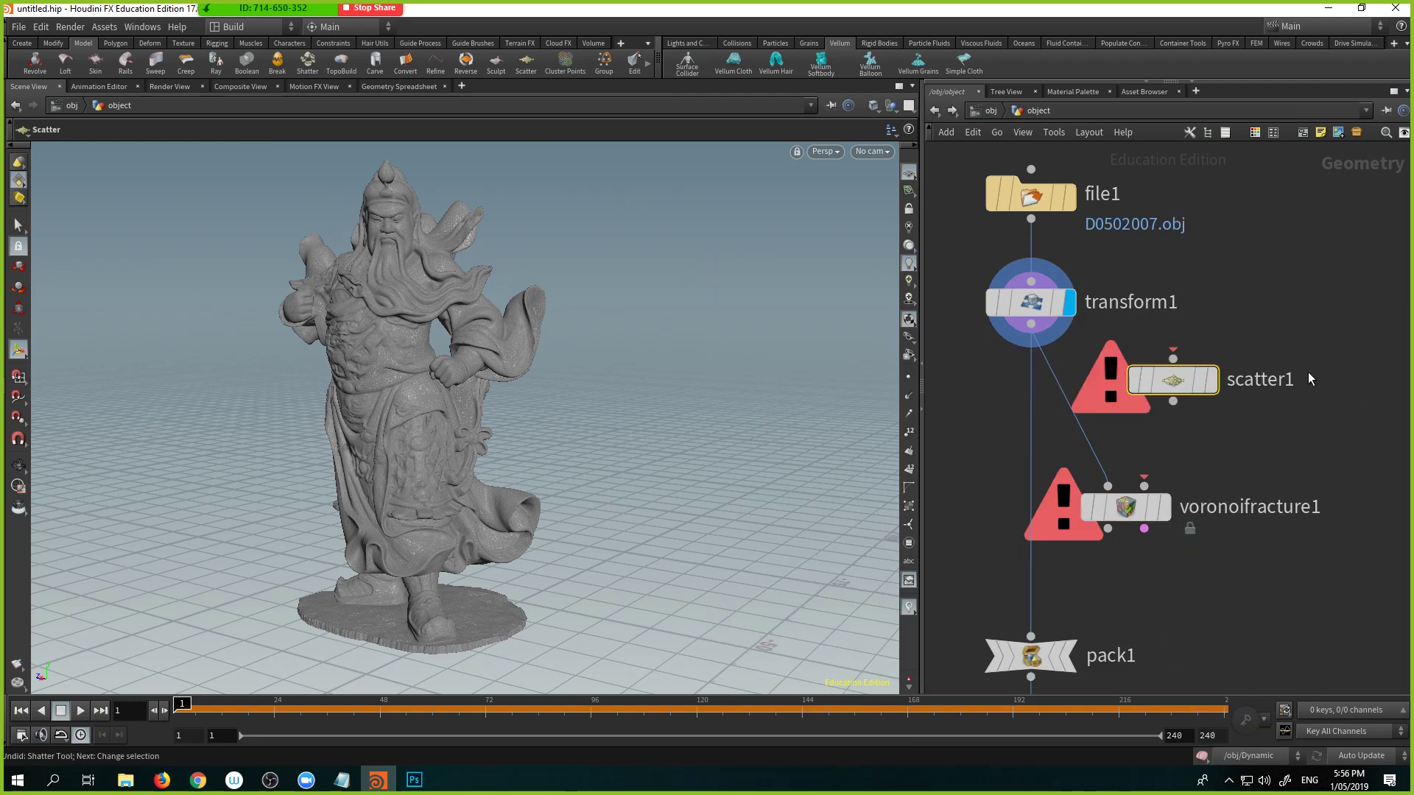
drag(1031, 324, 1173, 360)
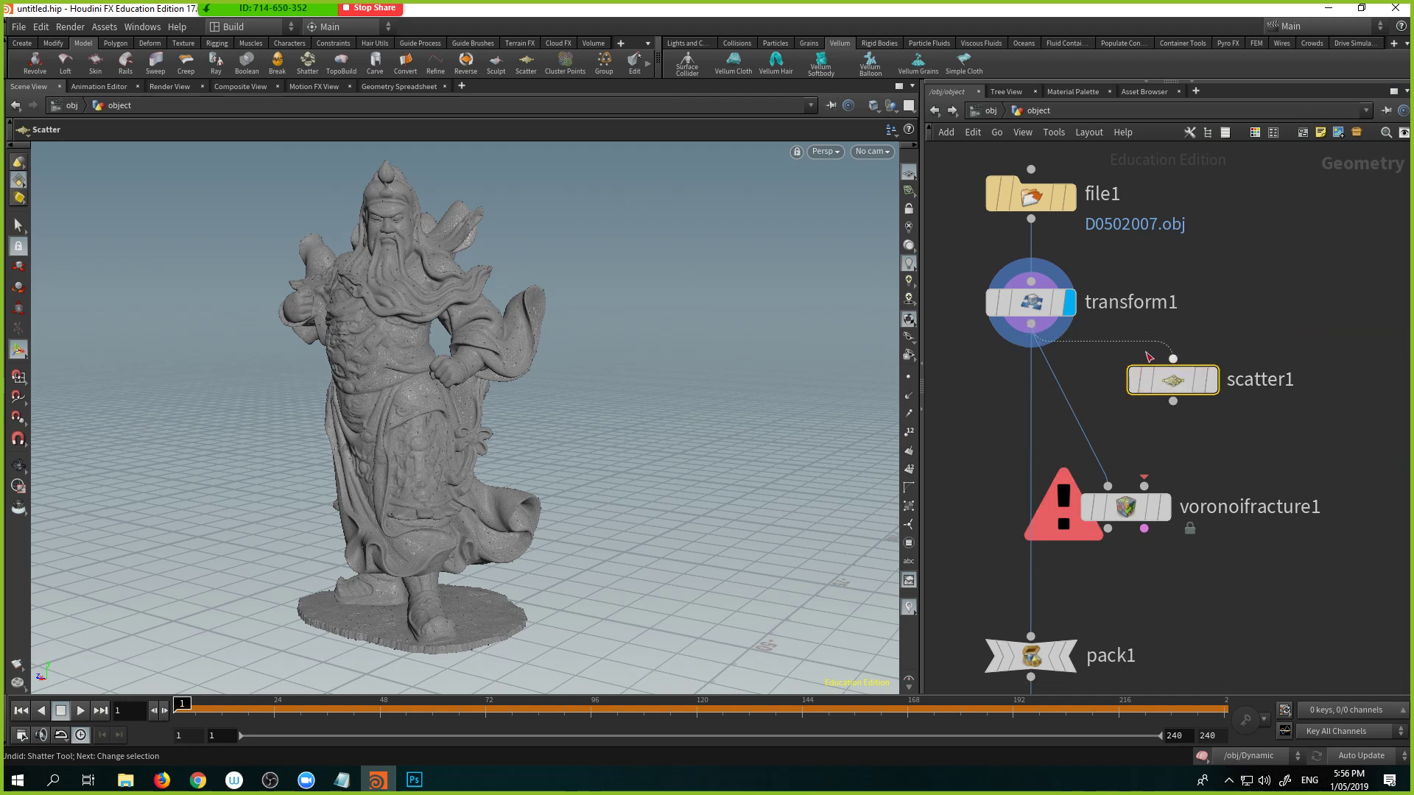
click(1209, 380)
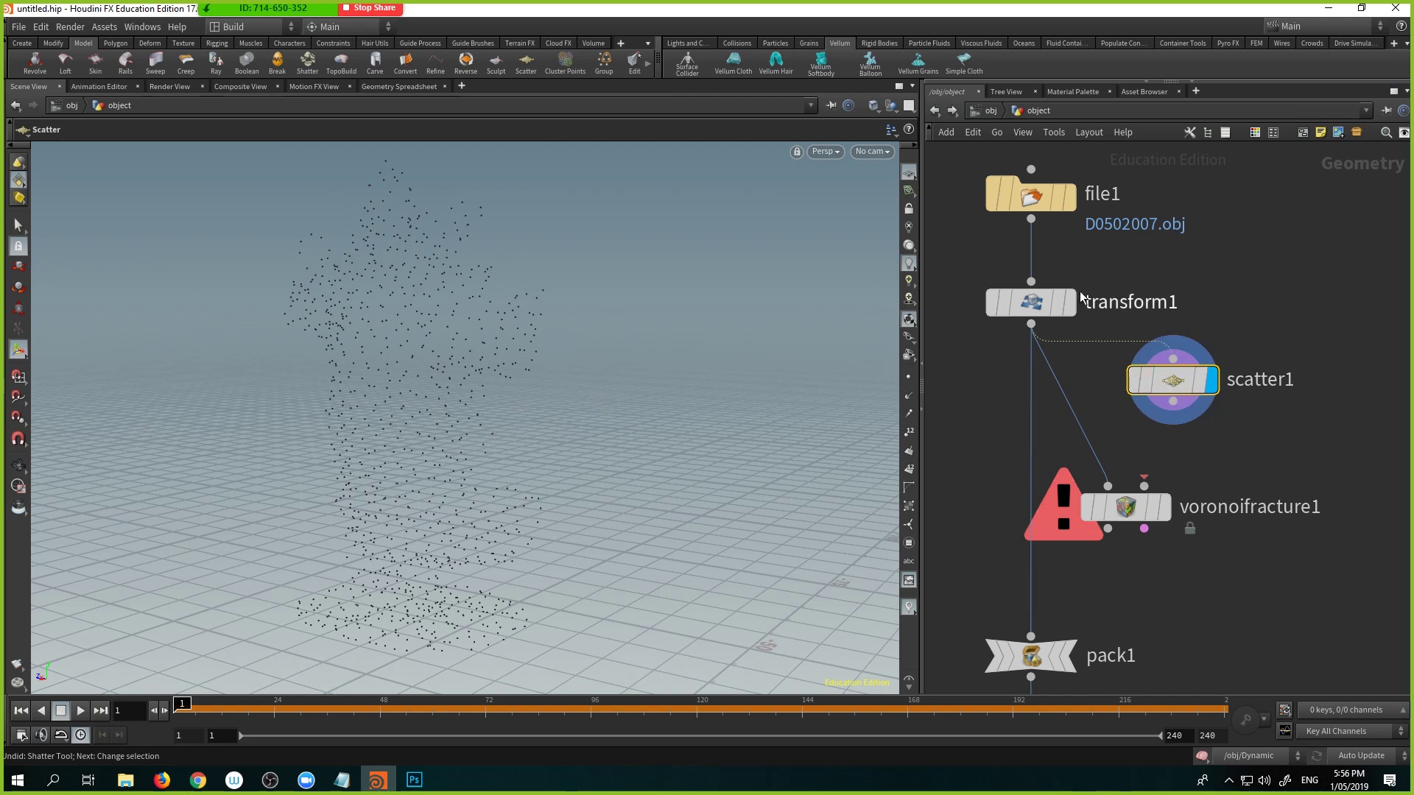
key(Escape)
drag(491, 354, 444, 321)
key(Return)
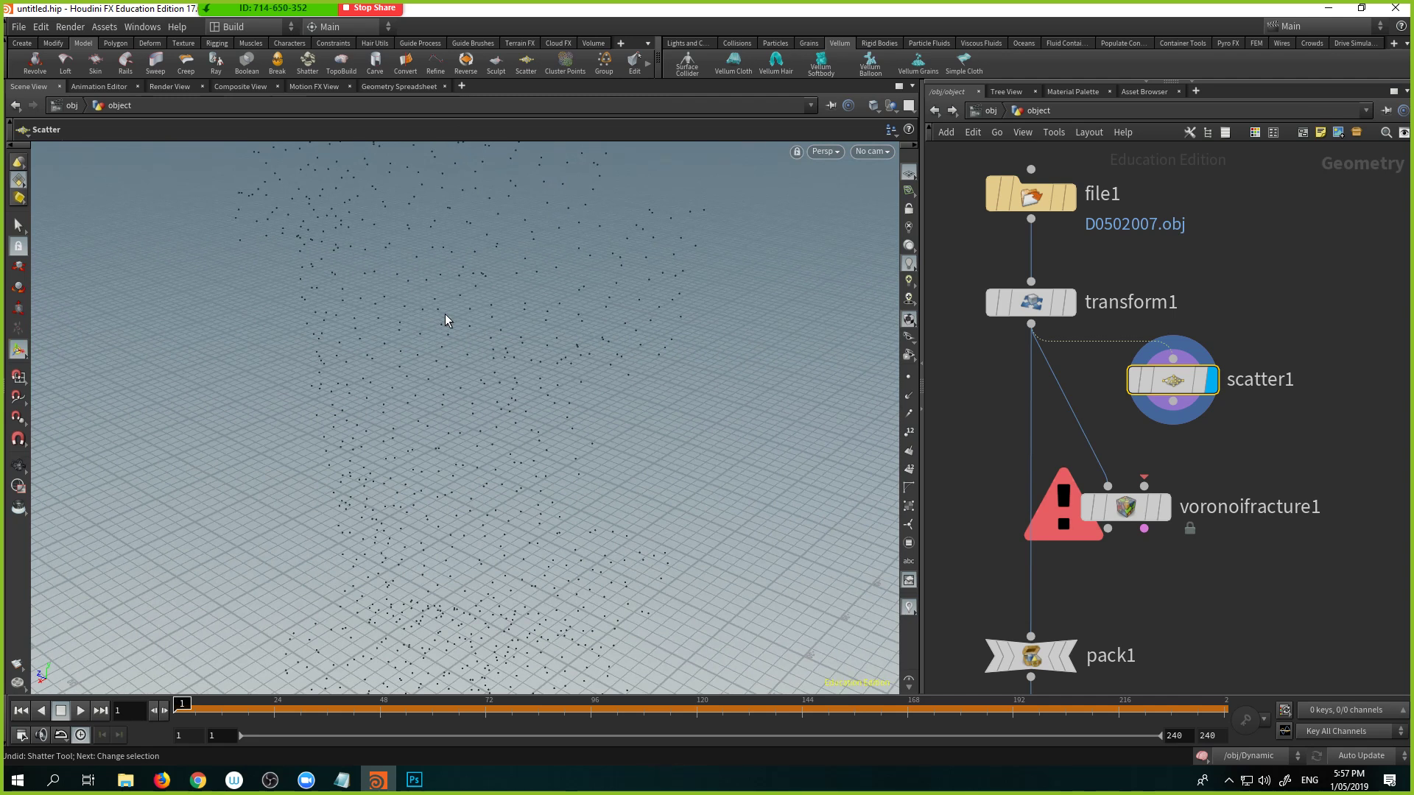
mouse_move(1173, 380)
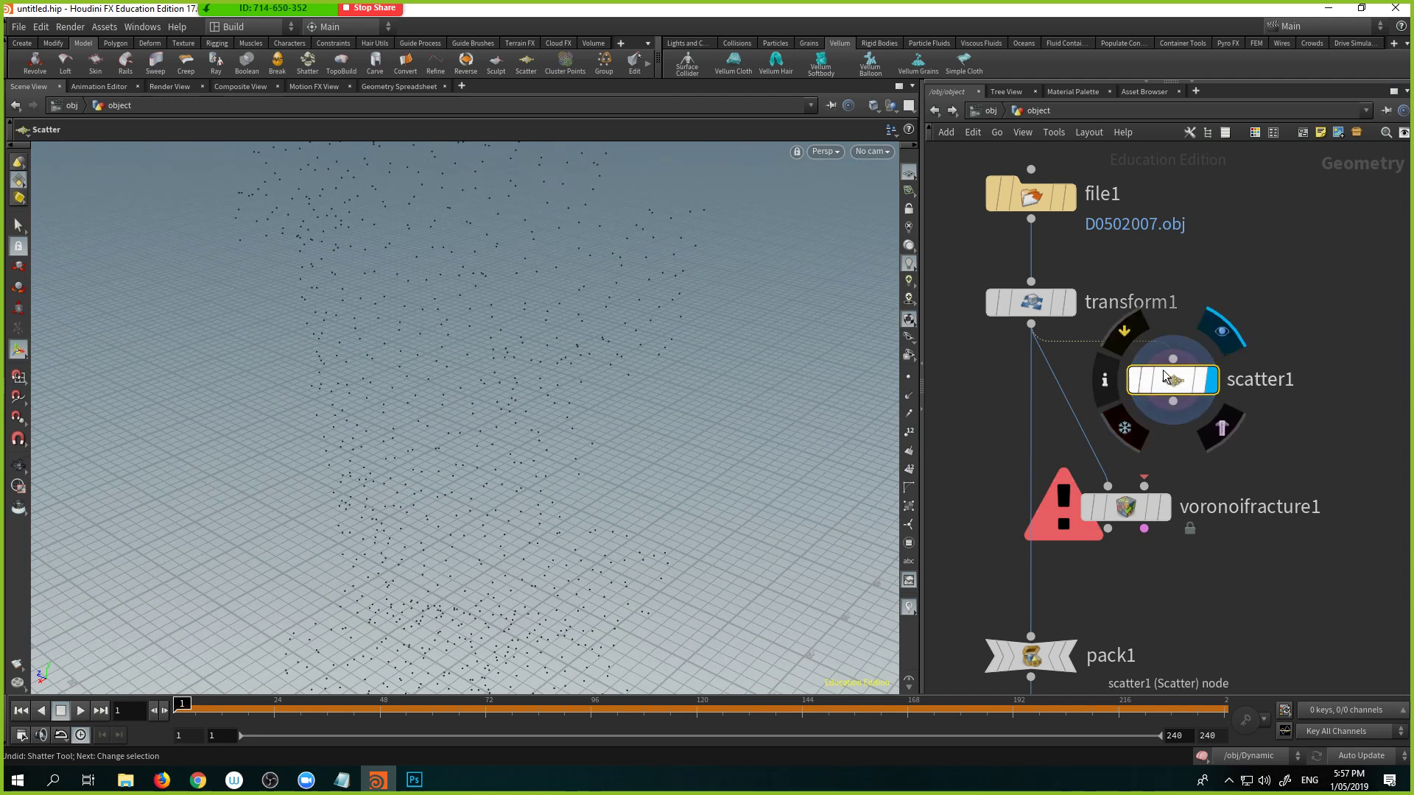
Step: Move scatter1 down to make room, and add an IsoOffset node above it fed from transform1
drag(1175, 386, 1185, 427)
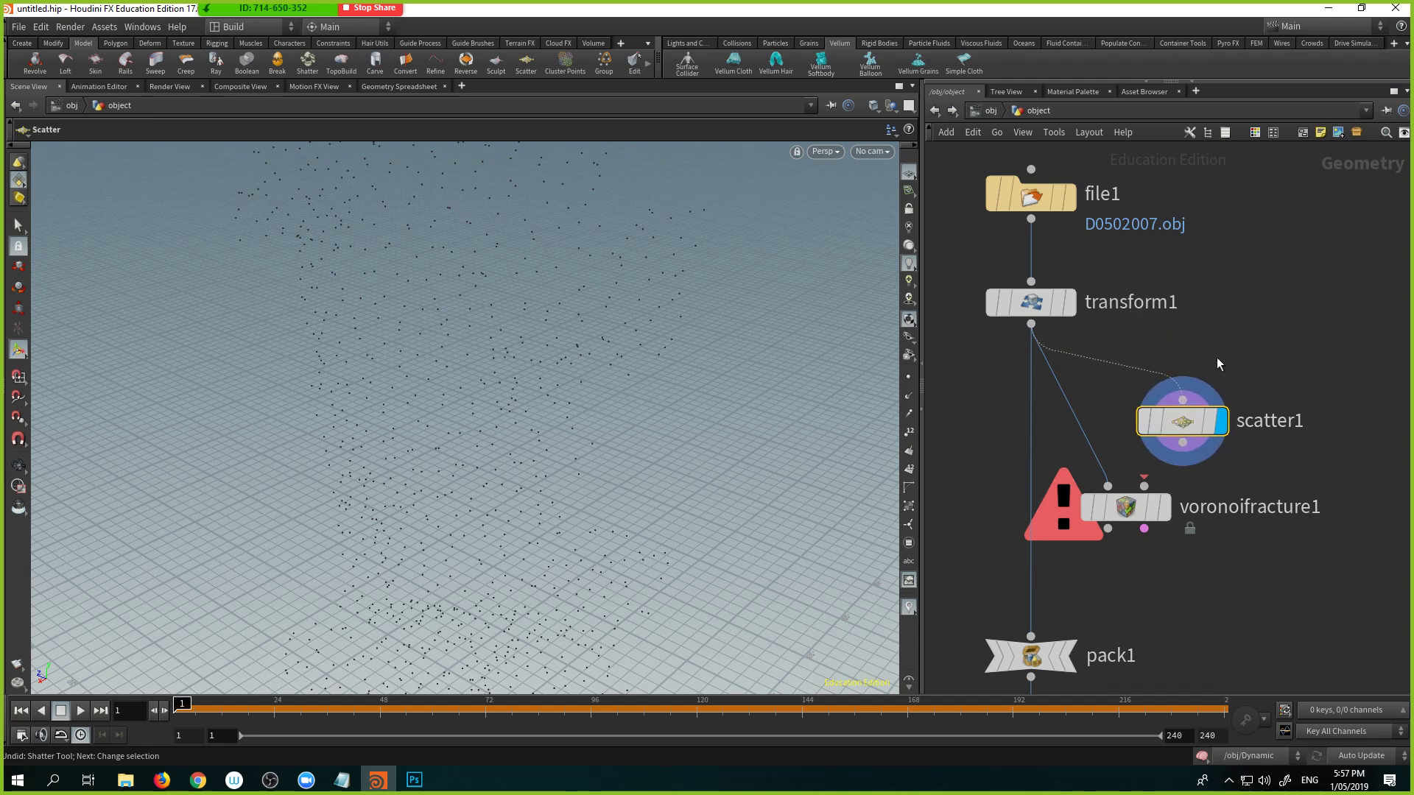
key(Tab)
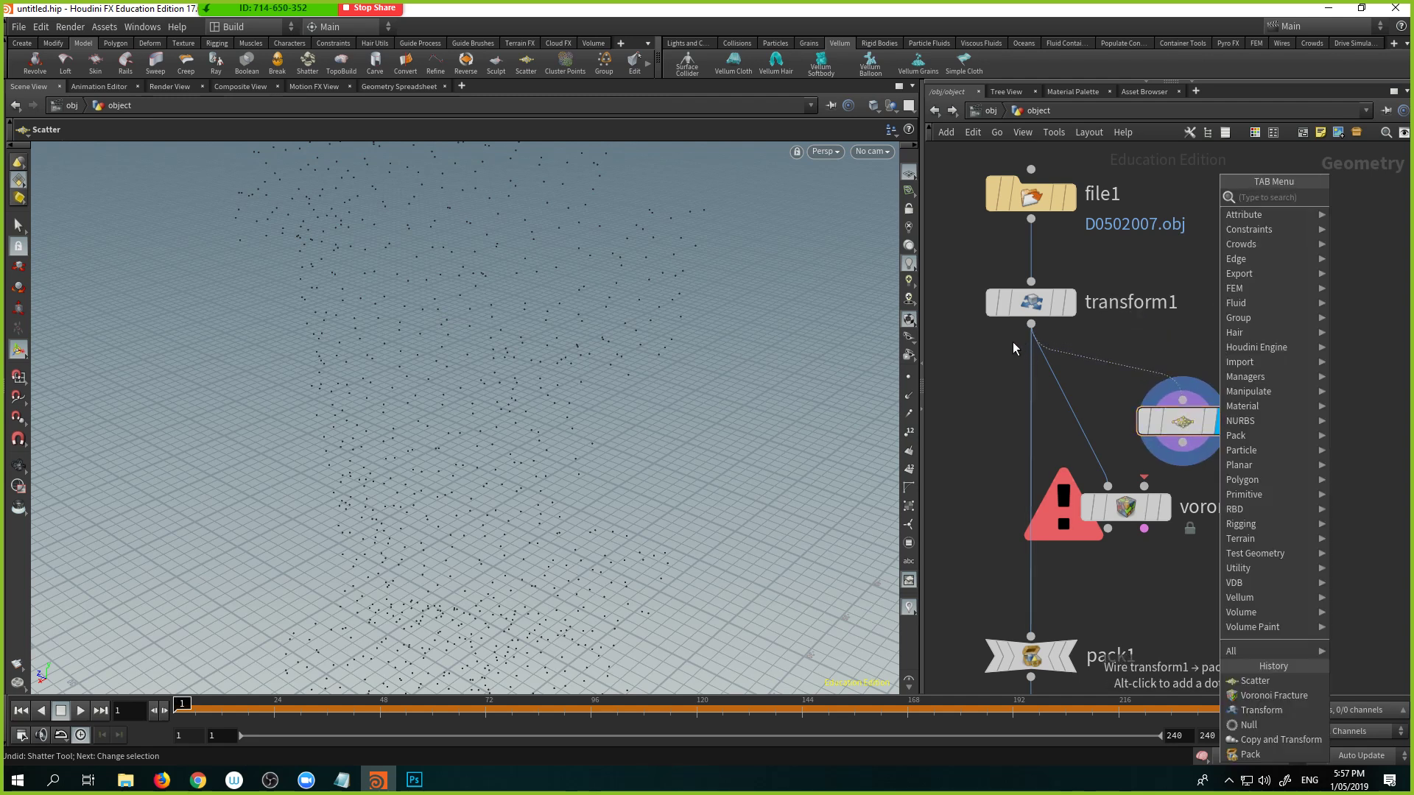
text(is)
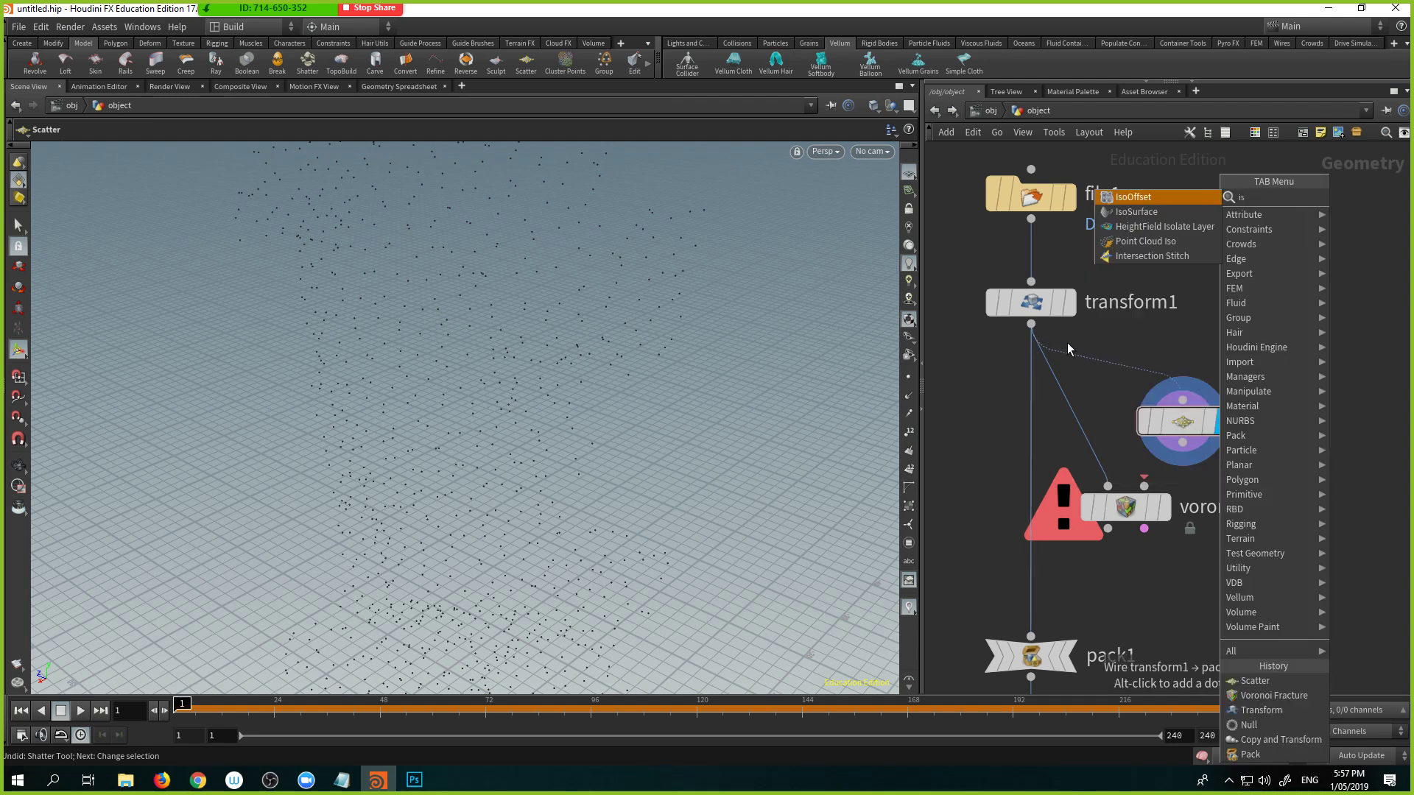
key(Return)
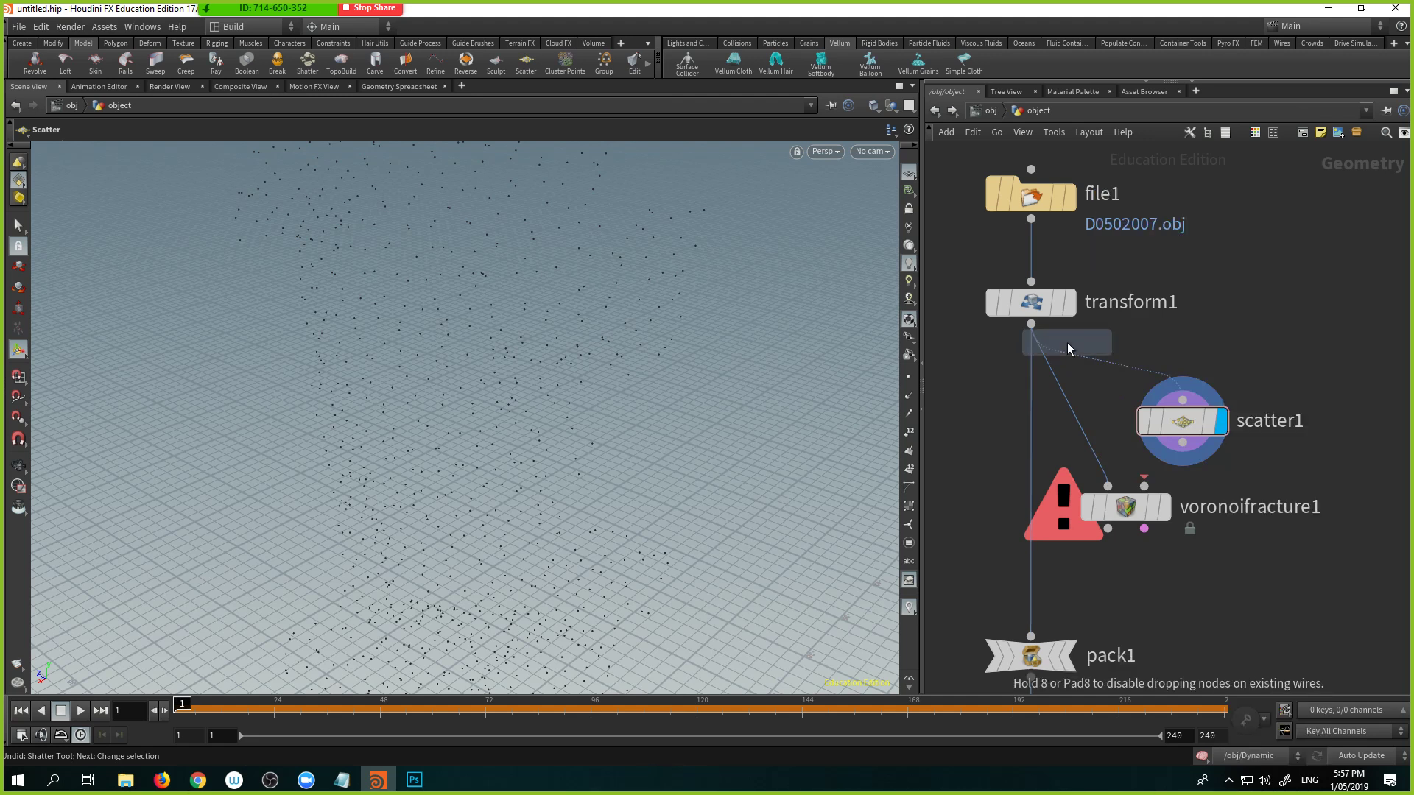
click(1233, 348)
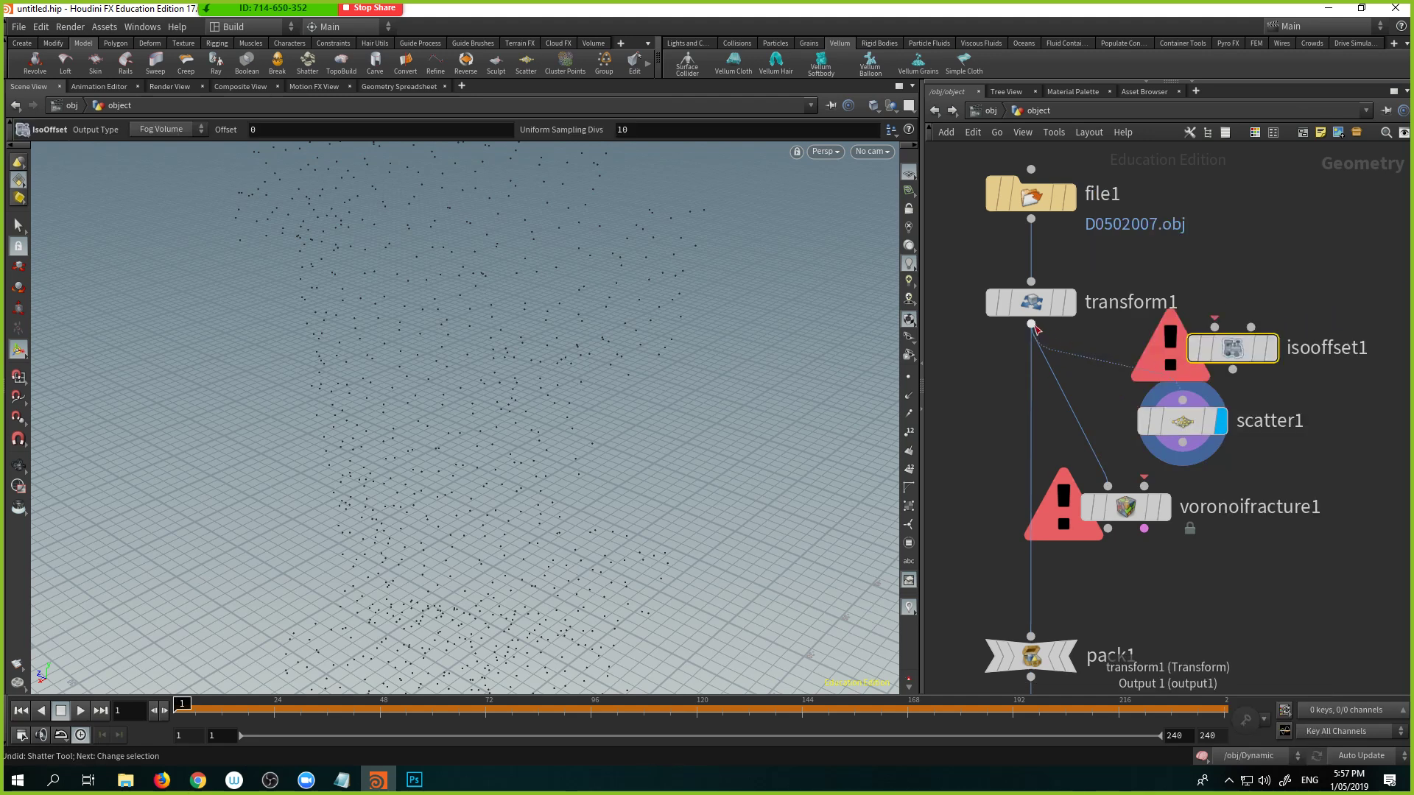
drag(1031, 324, 1254, 363)
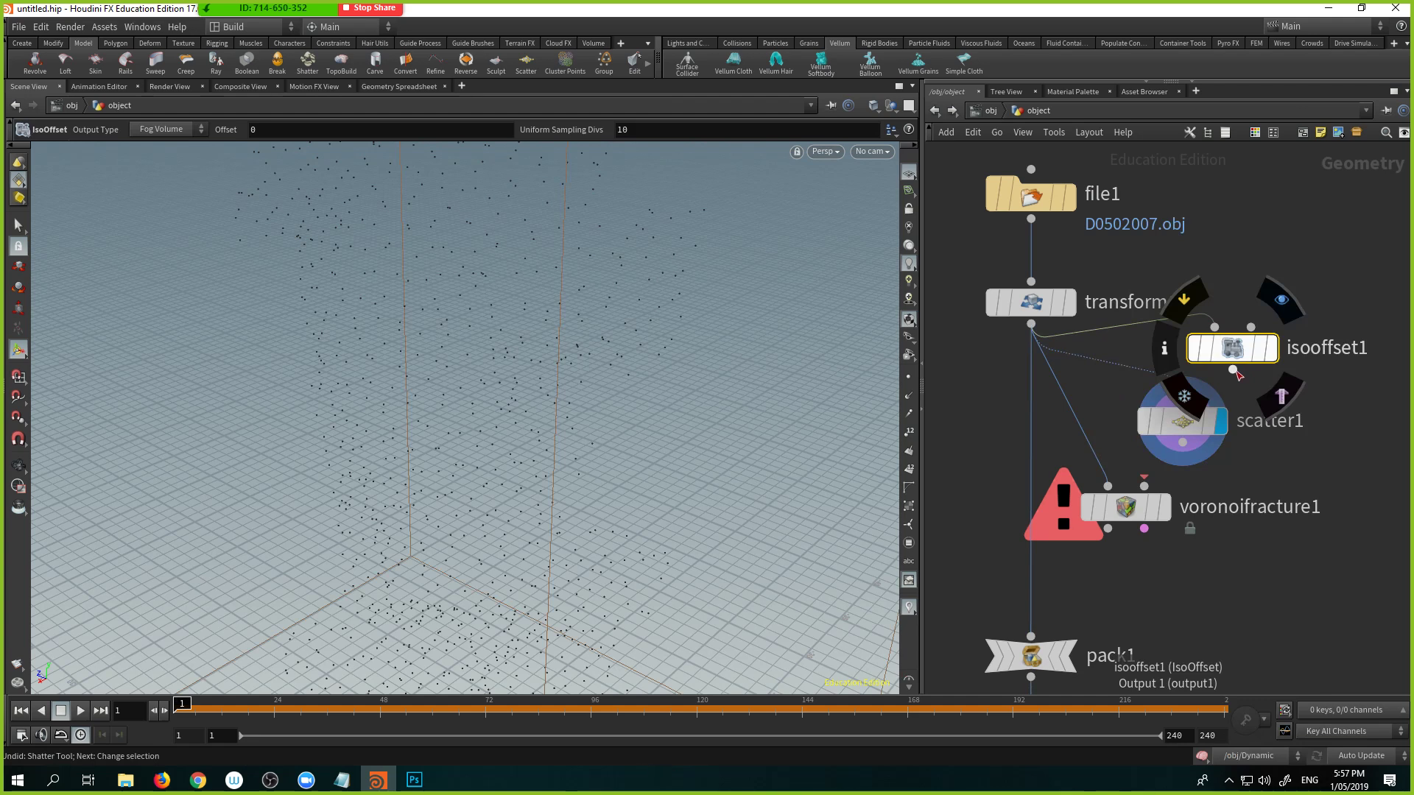
Step: Feed scatter1 from the isooffset1 fog volume instead of transform1, viewing both the volume and the scattered points
click(1281, 300)
key(Escape)
drag(673, 360, 430, 378)
key(Return)
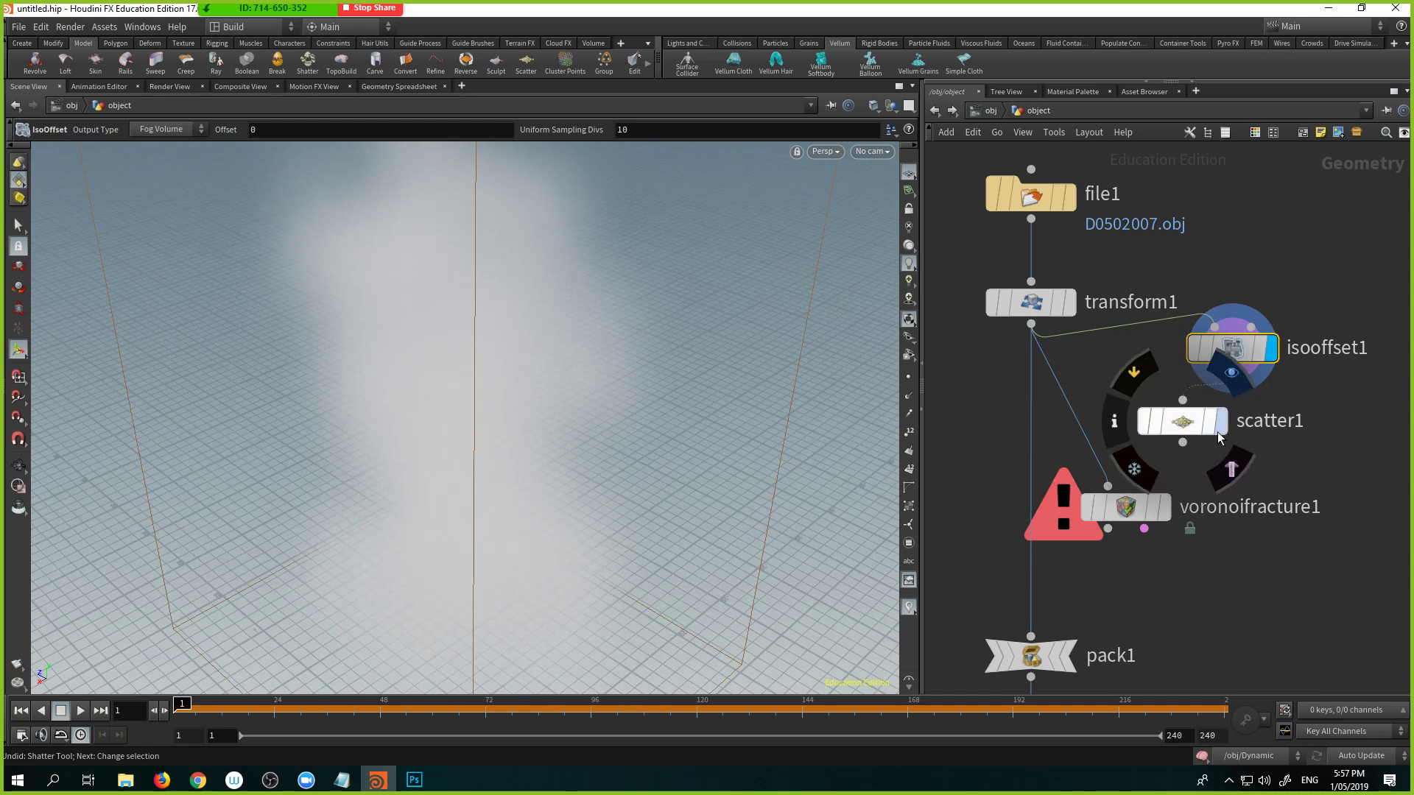
key(Escape)
drag(661, 433, 590, 400)
Step: Set the Force Total Count of scatter1 to 20 and hide its parameters
click(1175, 422)
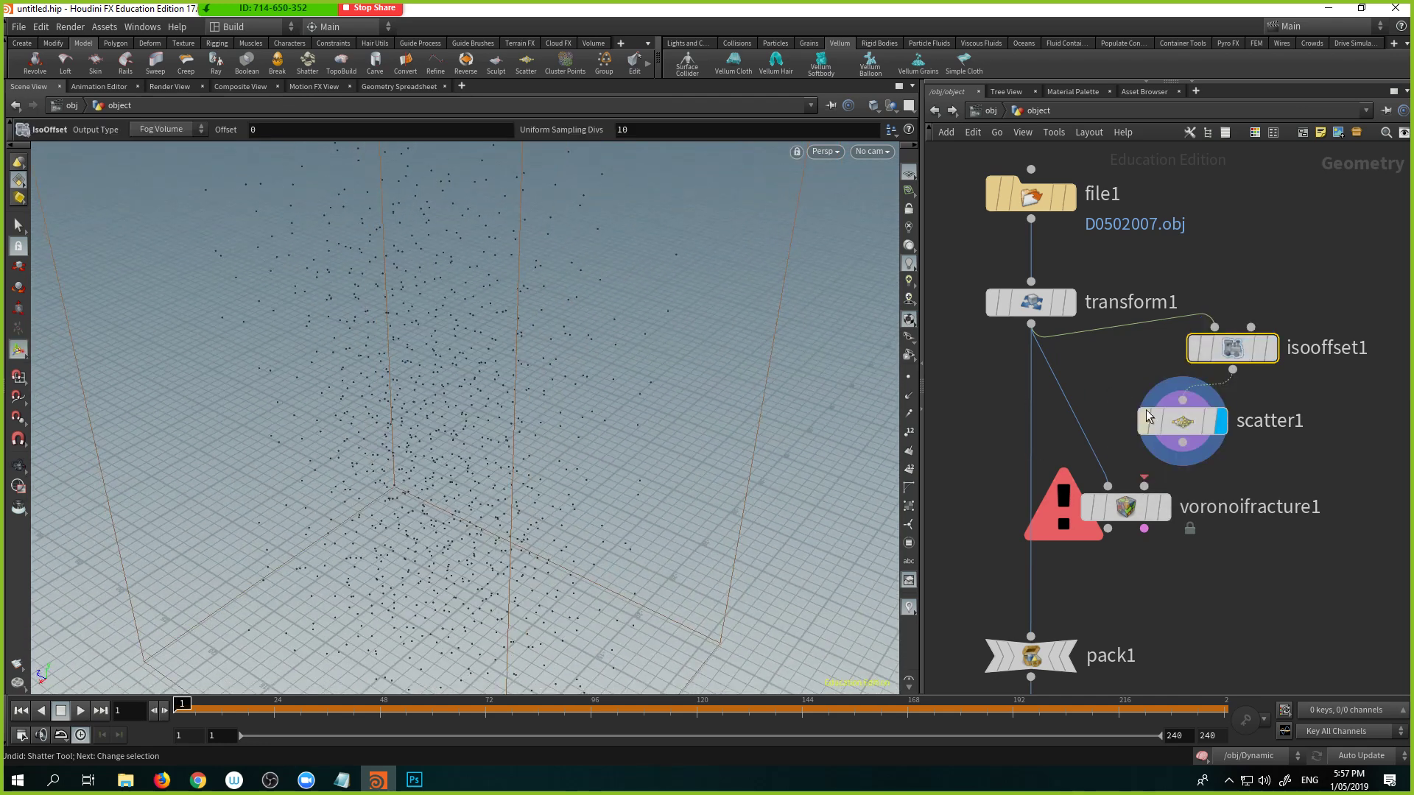
key(p)
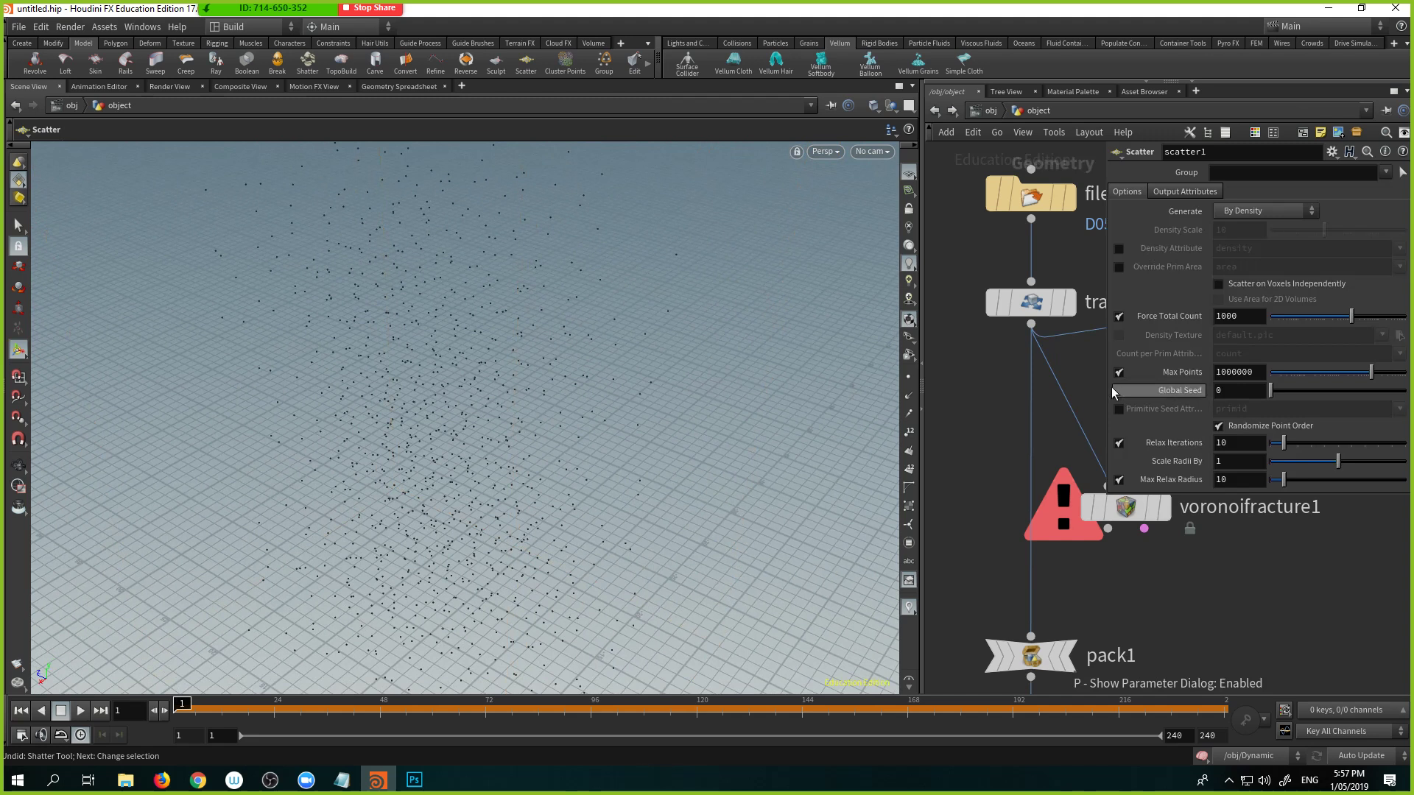
double_click(1231, 316)
text(20)
key(Return)
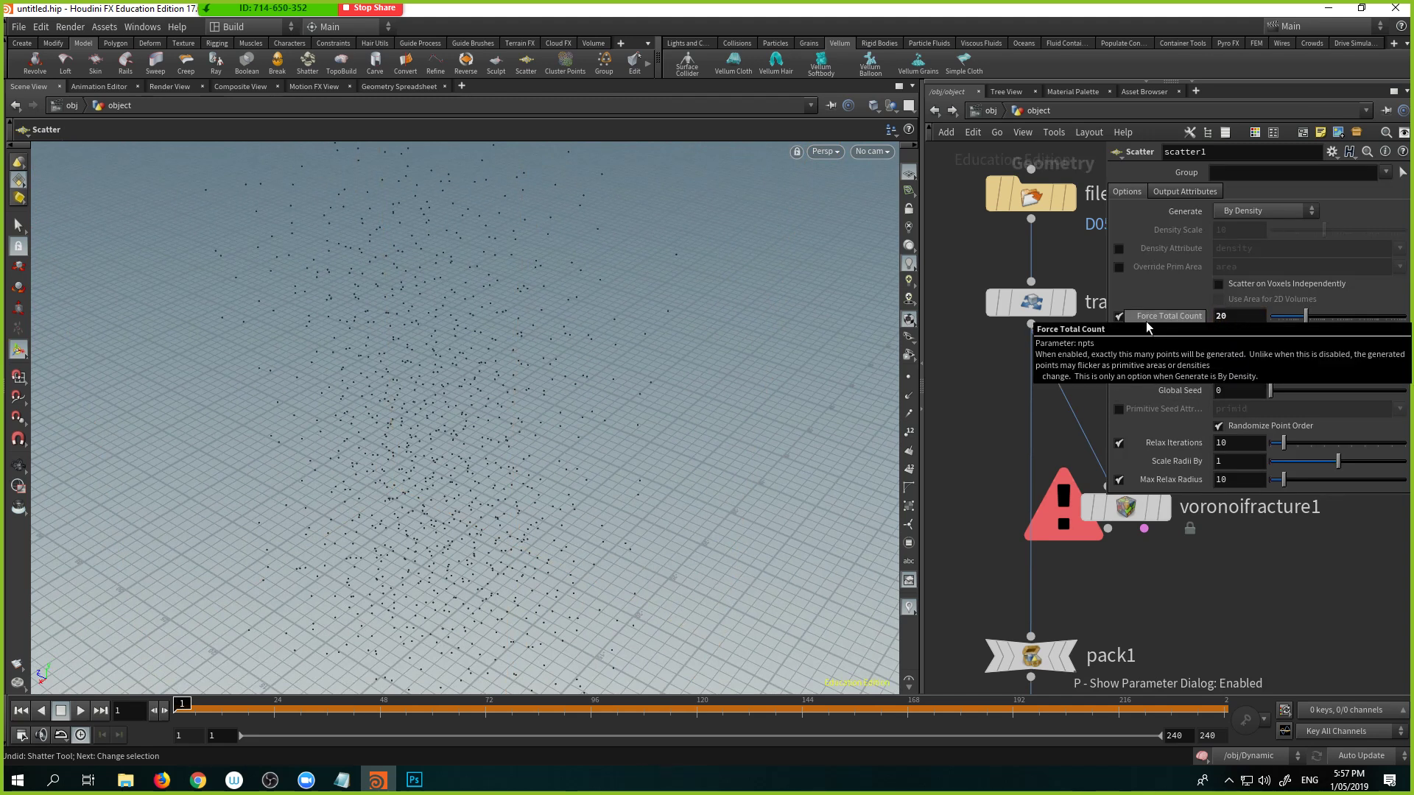
middle_drag(1047, 413, 944, 378)
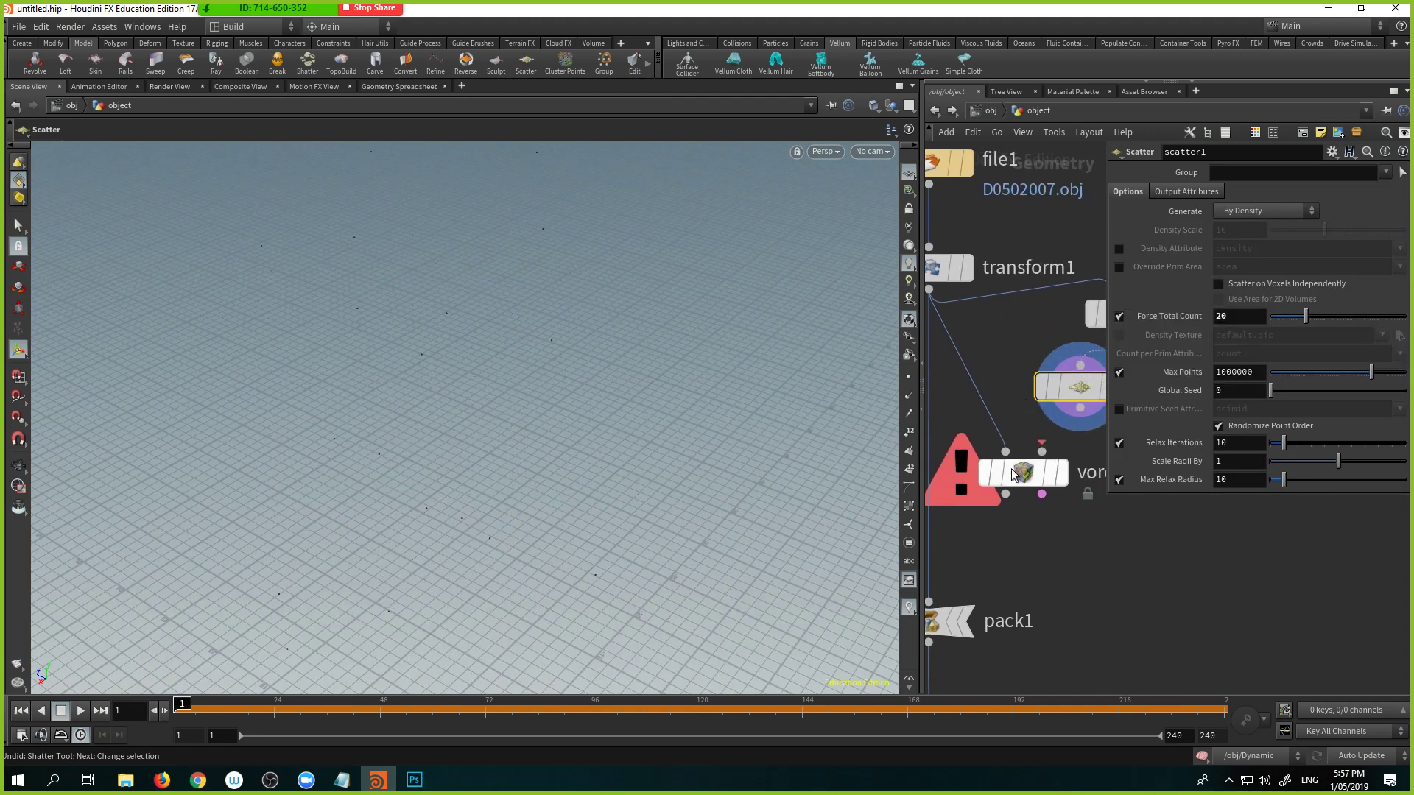
middle_drag(1089, 564, 1082, 565)
scroll(1081, 566, down, 3)
mouse_move(1058, 487)
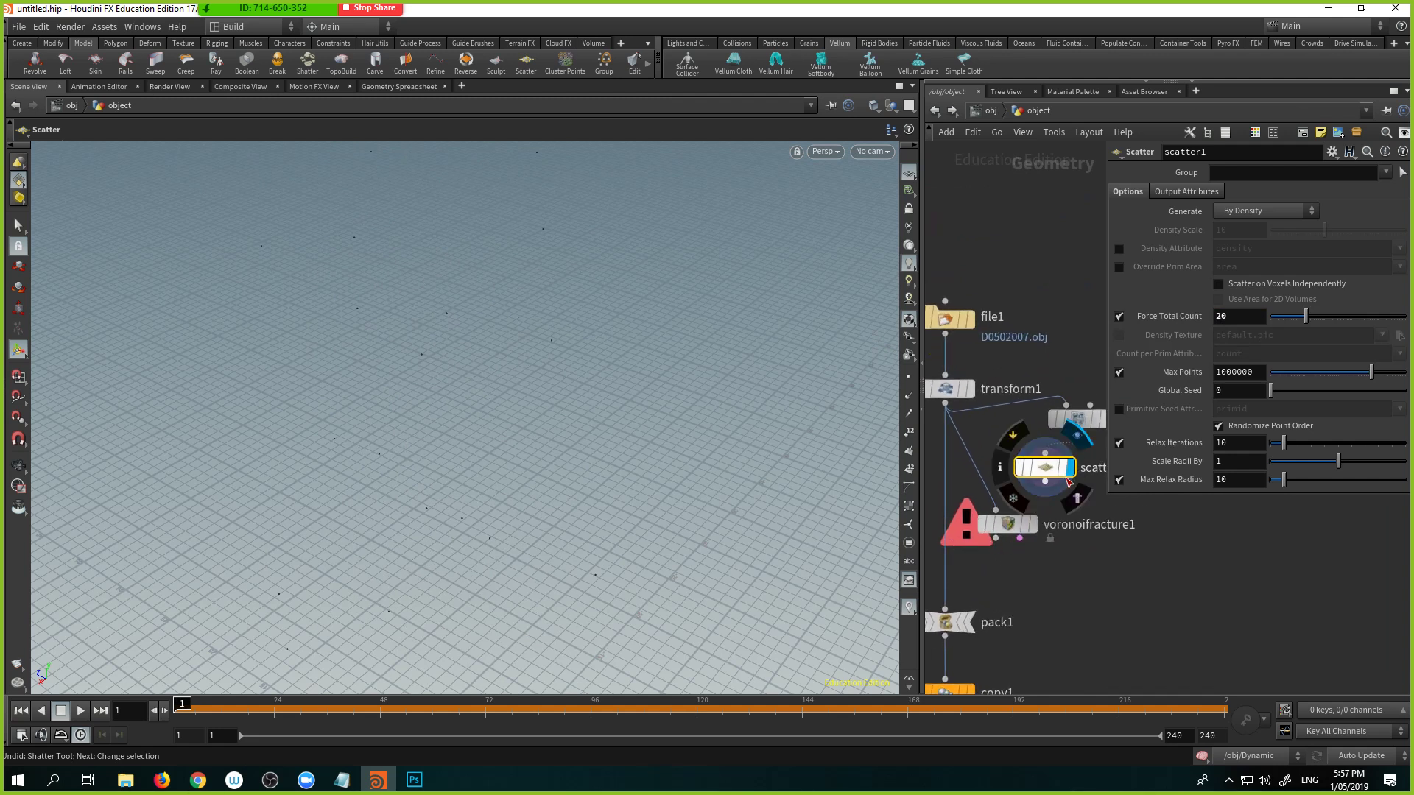
key(p)
Step: Connect scatter1 to the Voronoi cell points input of voronoifracture1, and display the fractured statue to inspect it up close
scroll(1082, 486, up, 3)
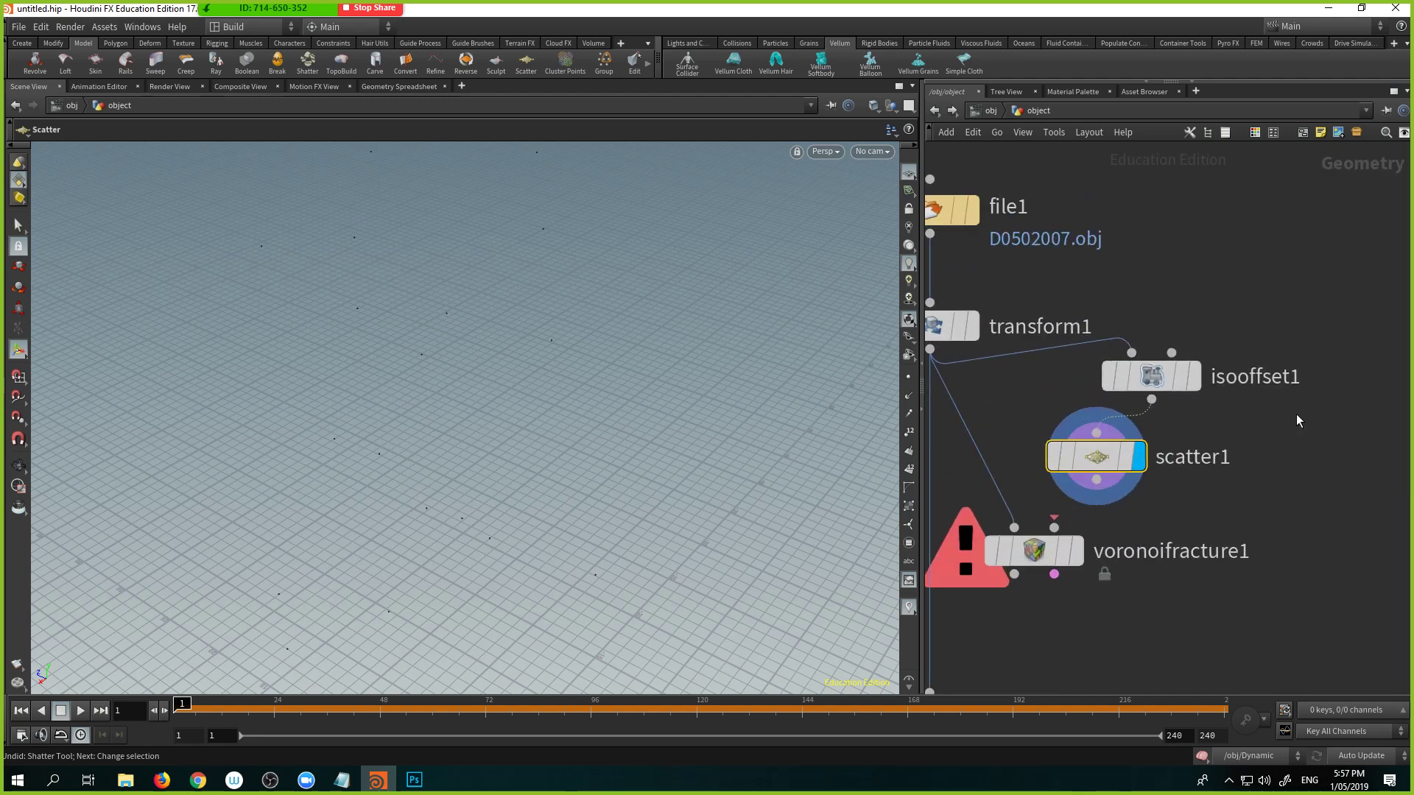
drag(1096, 480, 1053, 527)
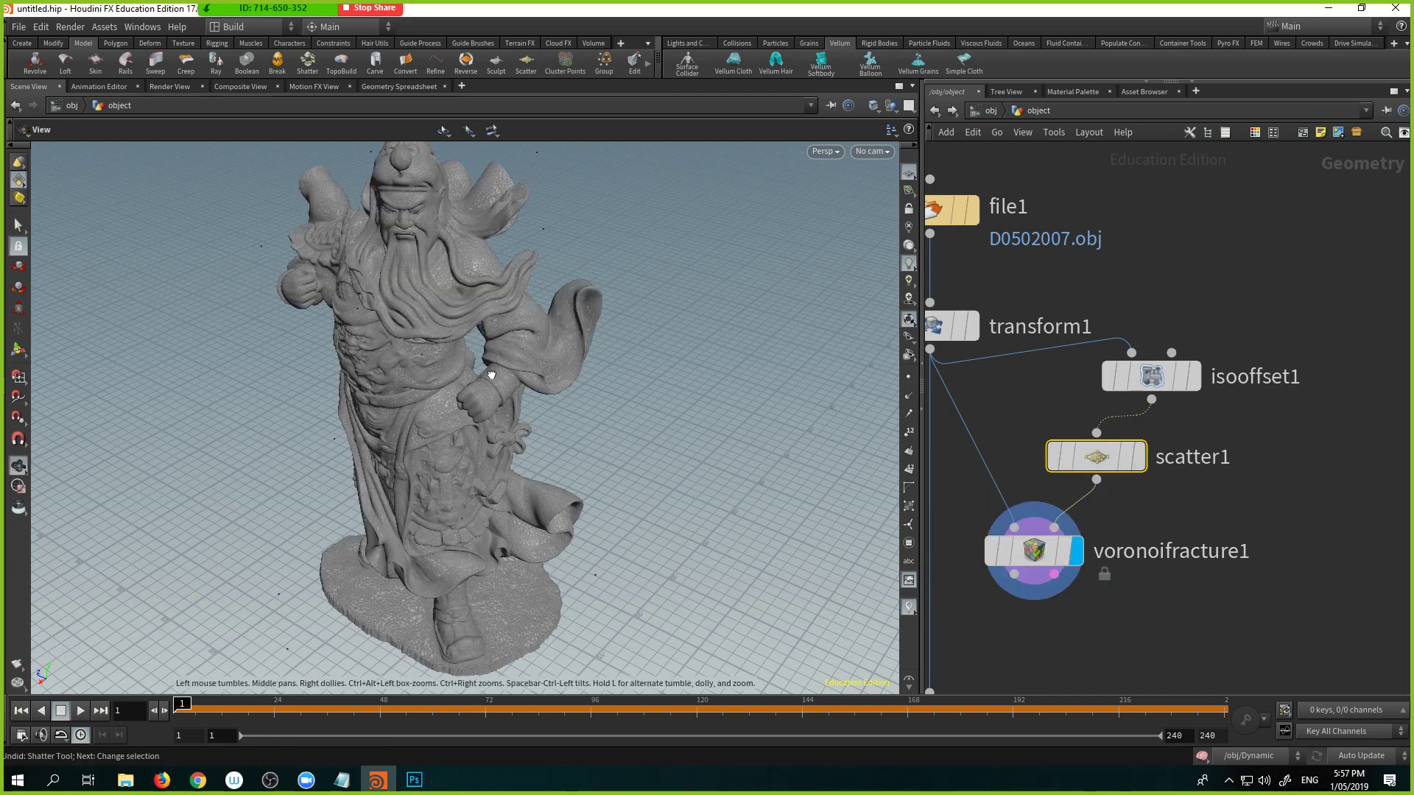
drag(489, 373, 460, 368)
right_drag(460, 368, 495, 404)
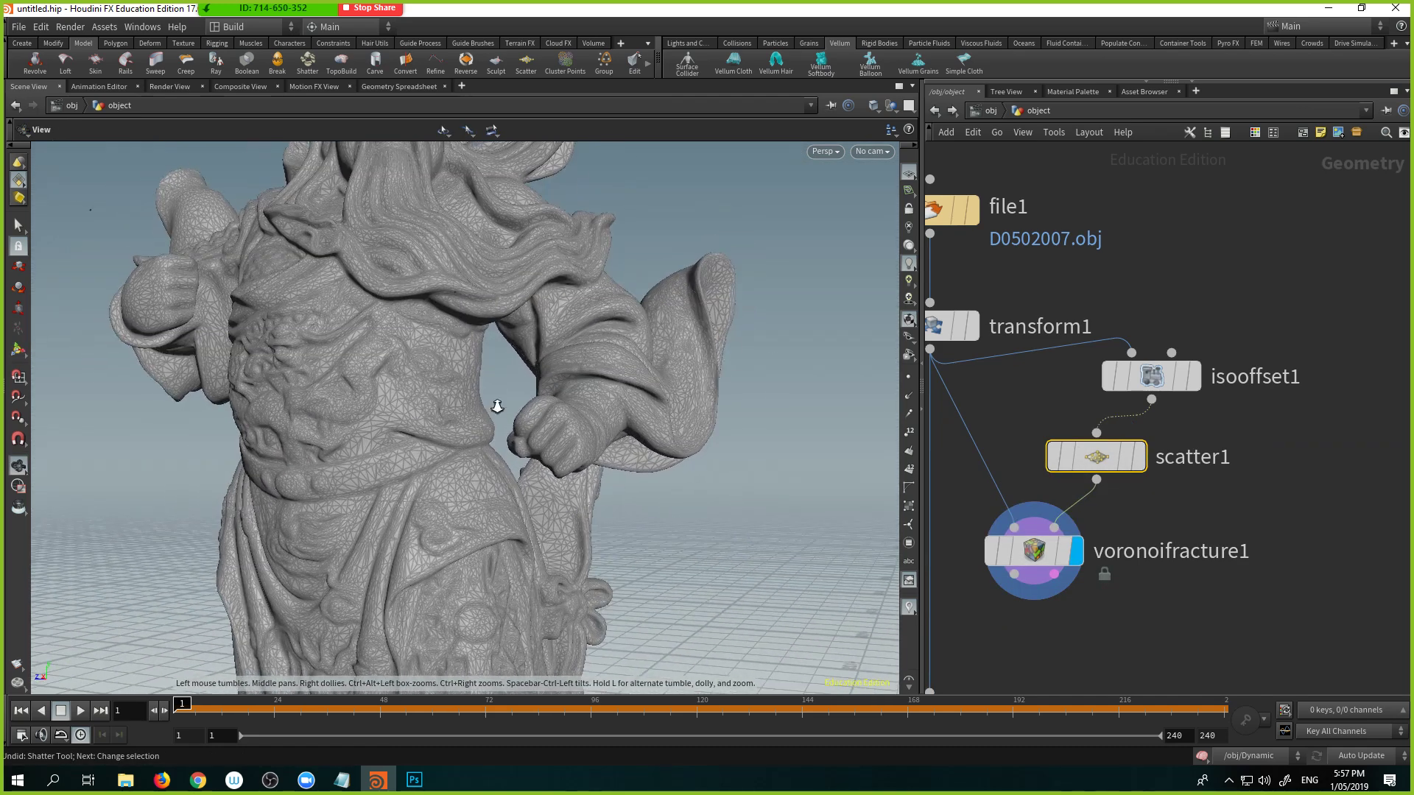
middle_drag(496, 404, 559, 411)
drag(559, 410, 551, 417)
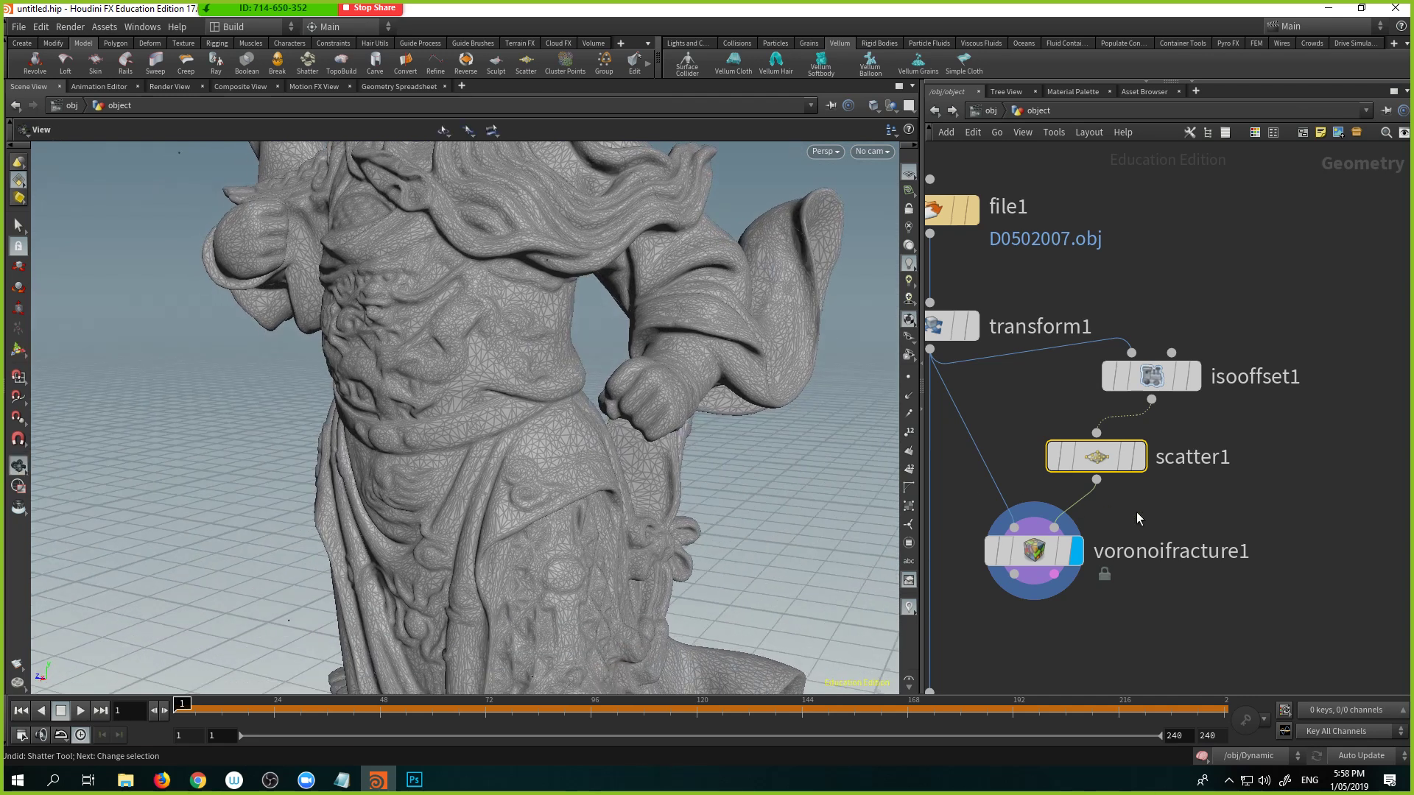
Step: Add an Exploded View node below voronoifracture1, fed from its fractured geometry, and display the exploded statue pieces
scroll(1061, 479, down, 5)
scroll(1061, 479, up, 3)
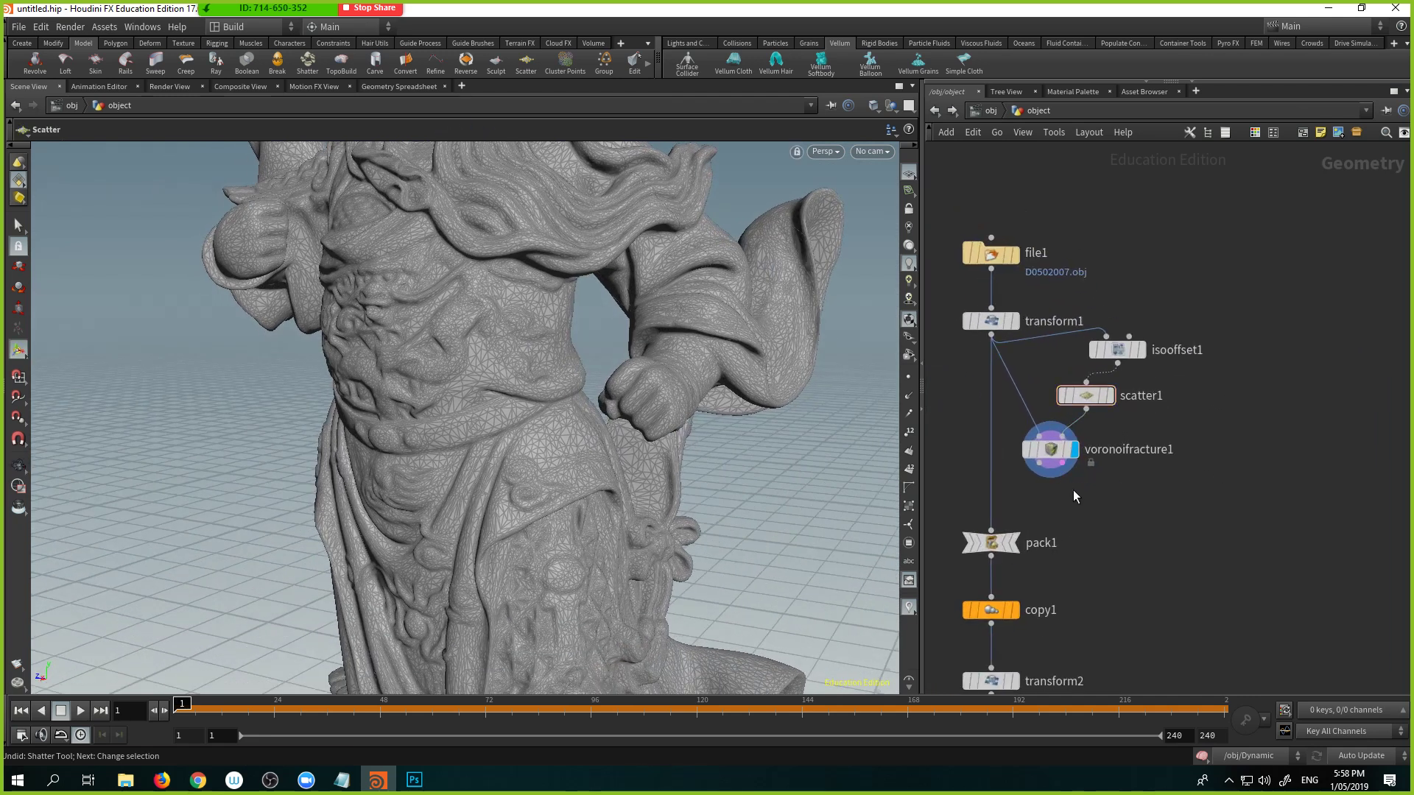
key(Tab)
text(expl)
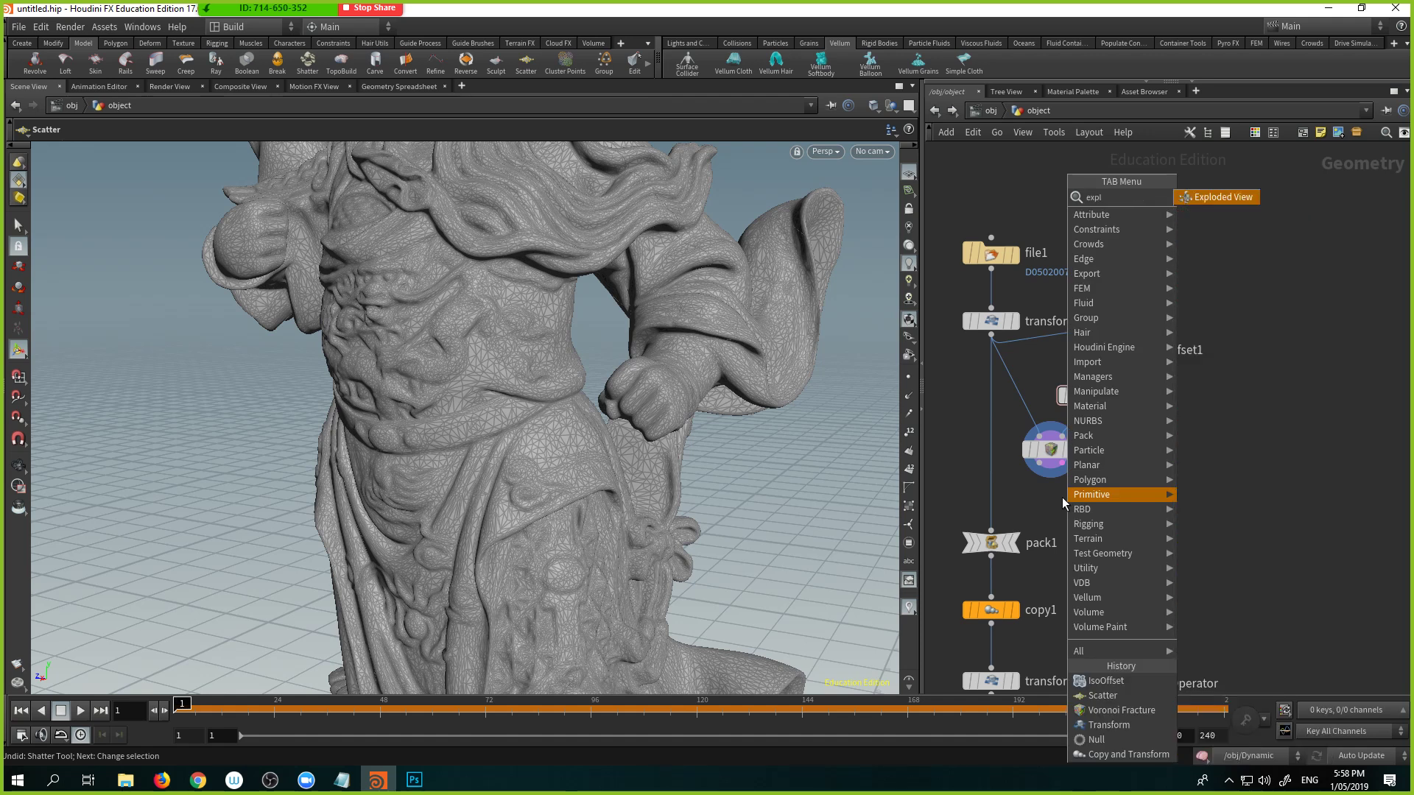
key(Return)
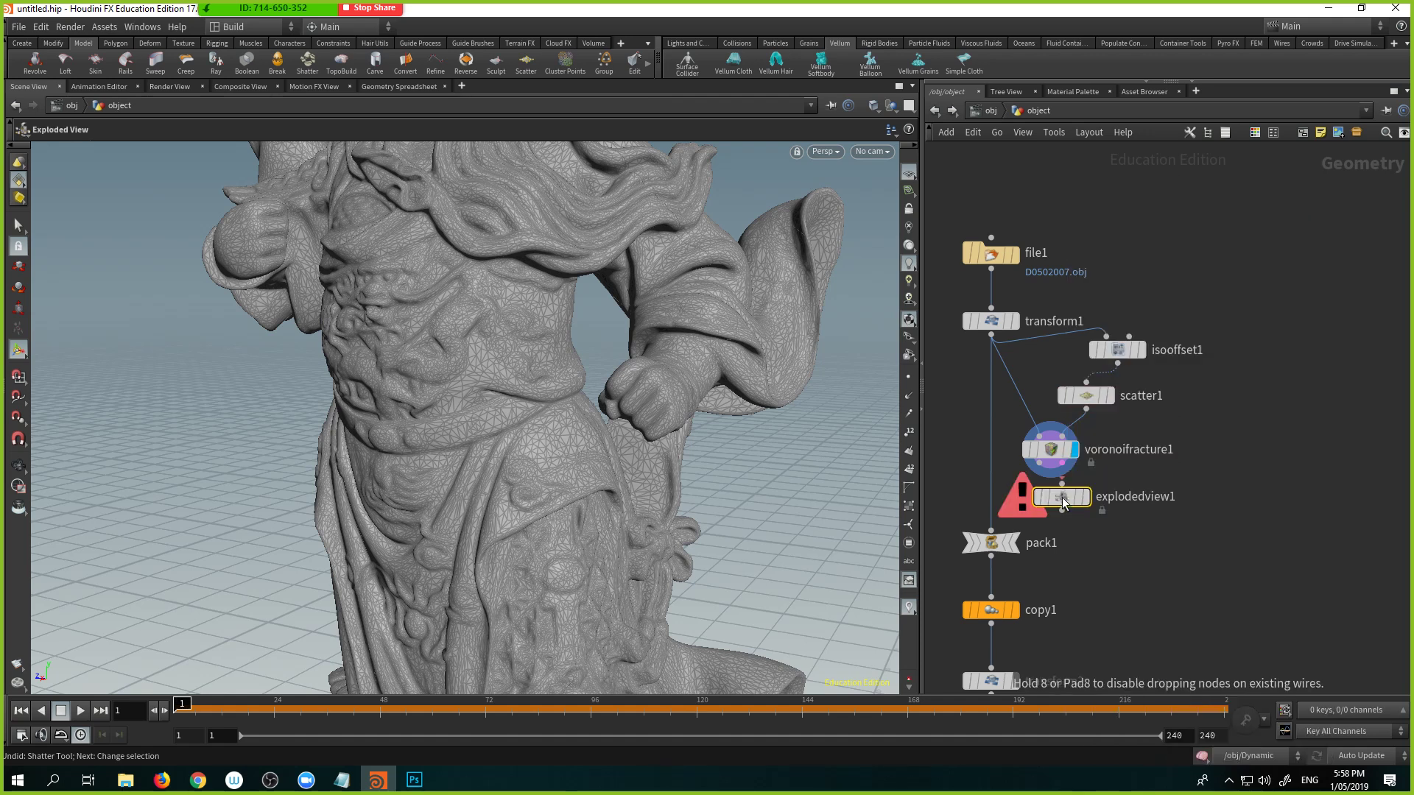
click(1075, 515)
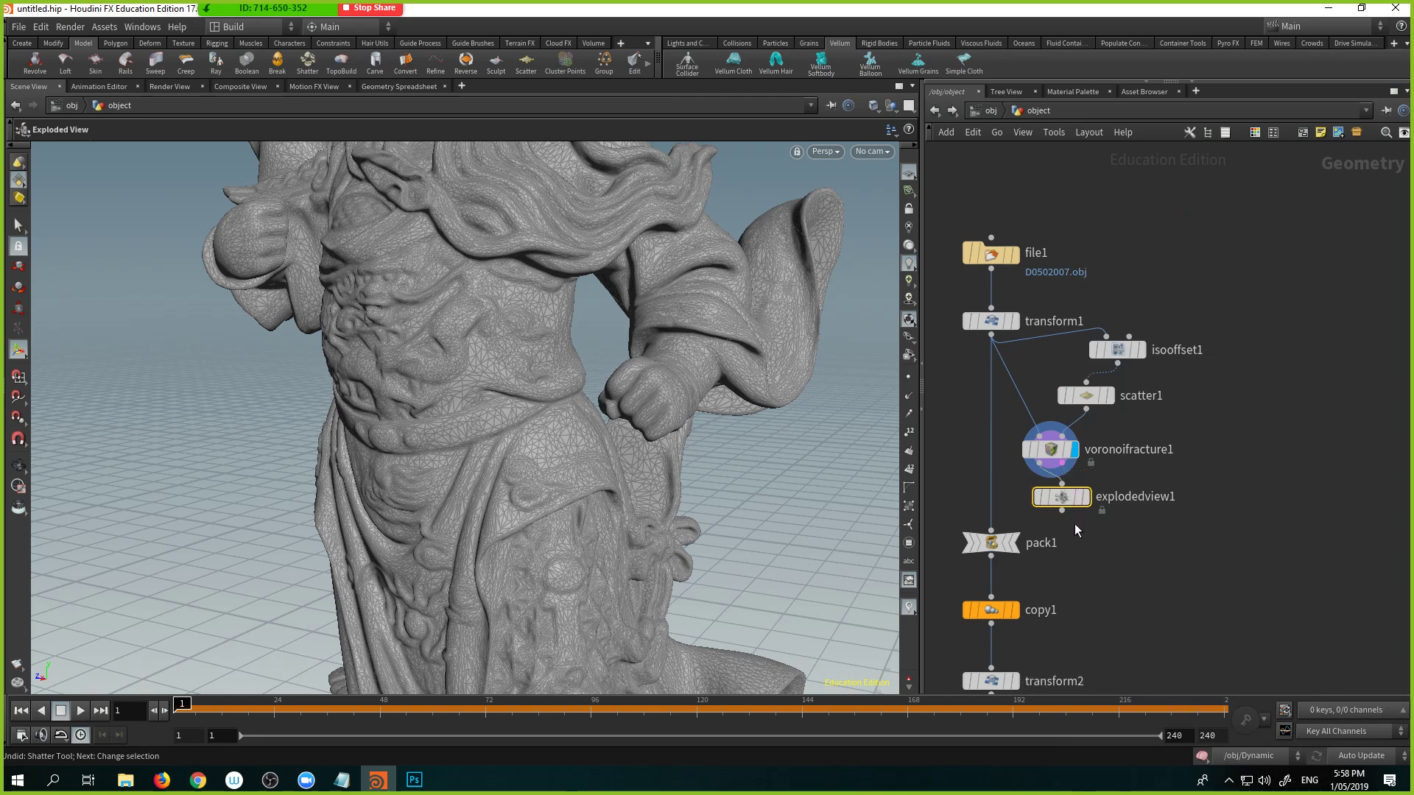
key(Escape)
scroll(441, 405, down, 10)
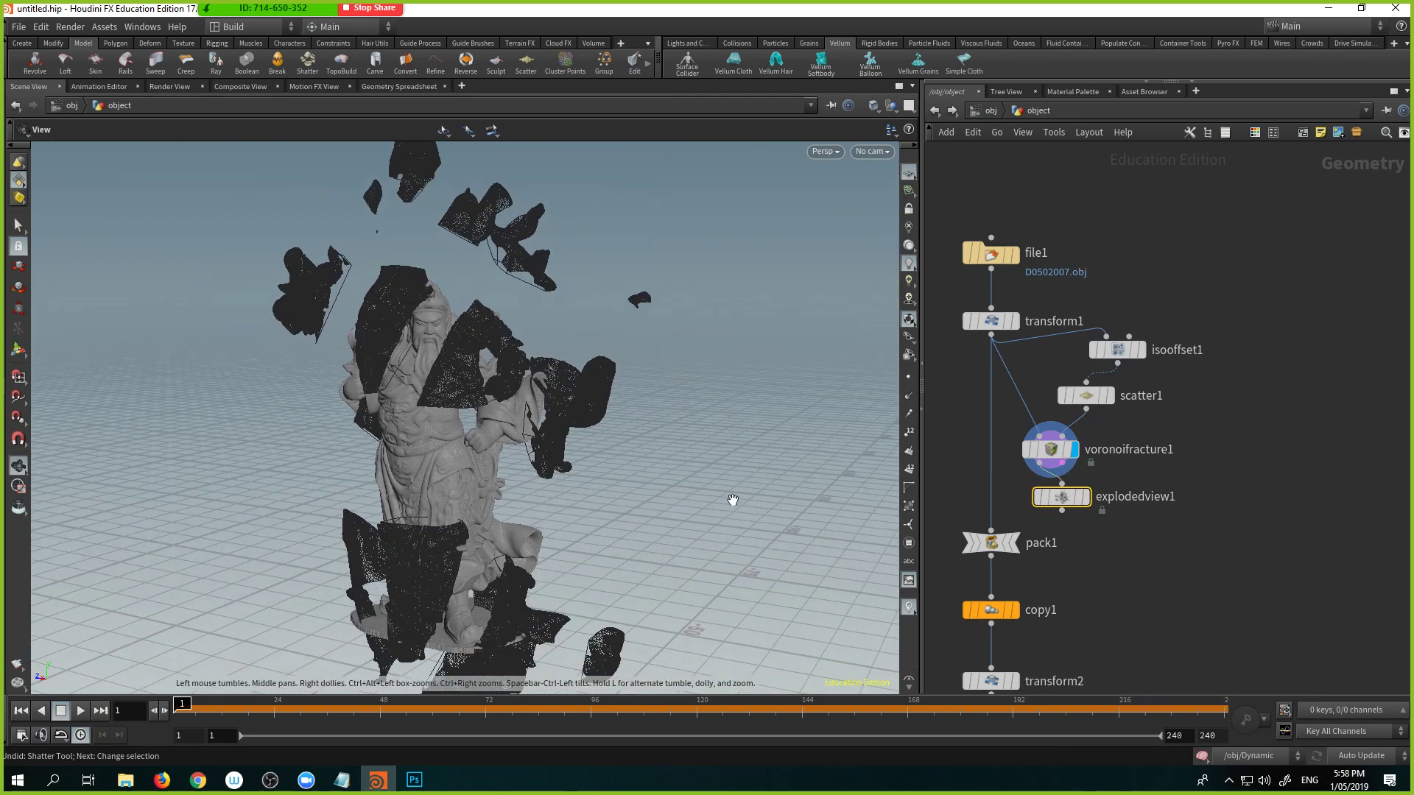
click(1063, 506)
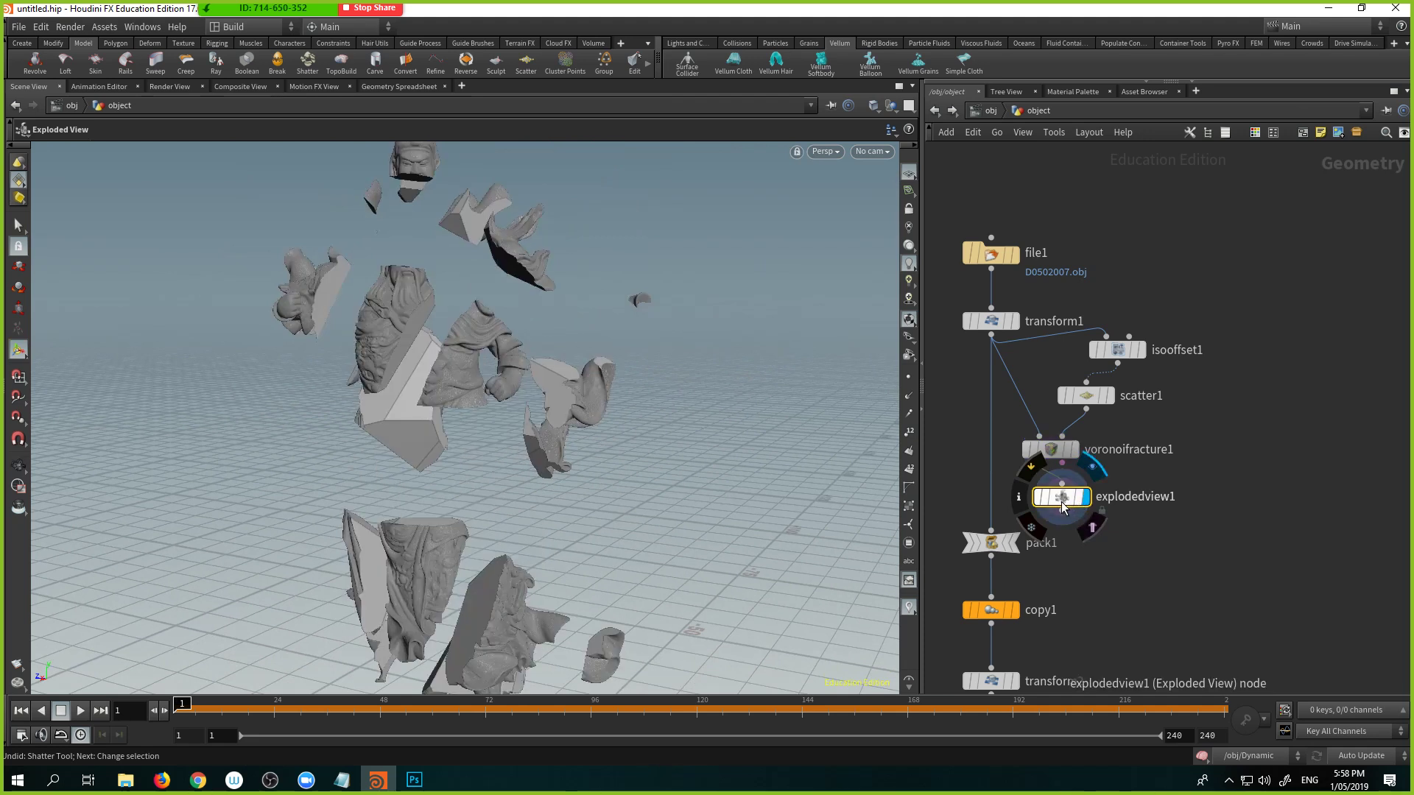
Step: Overlay the intact voronoifracture1 statue on the exploded pieces for comparison, and set the Scale of explodedview1 to 0.622
click(1056, 454)
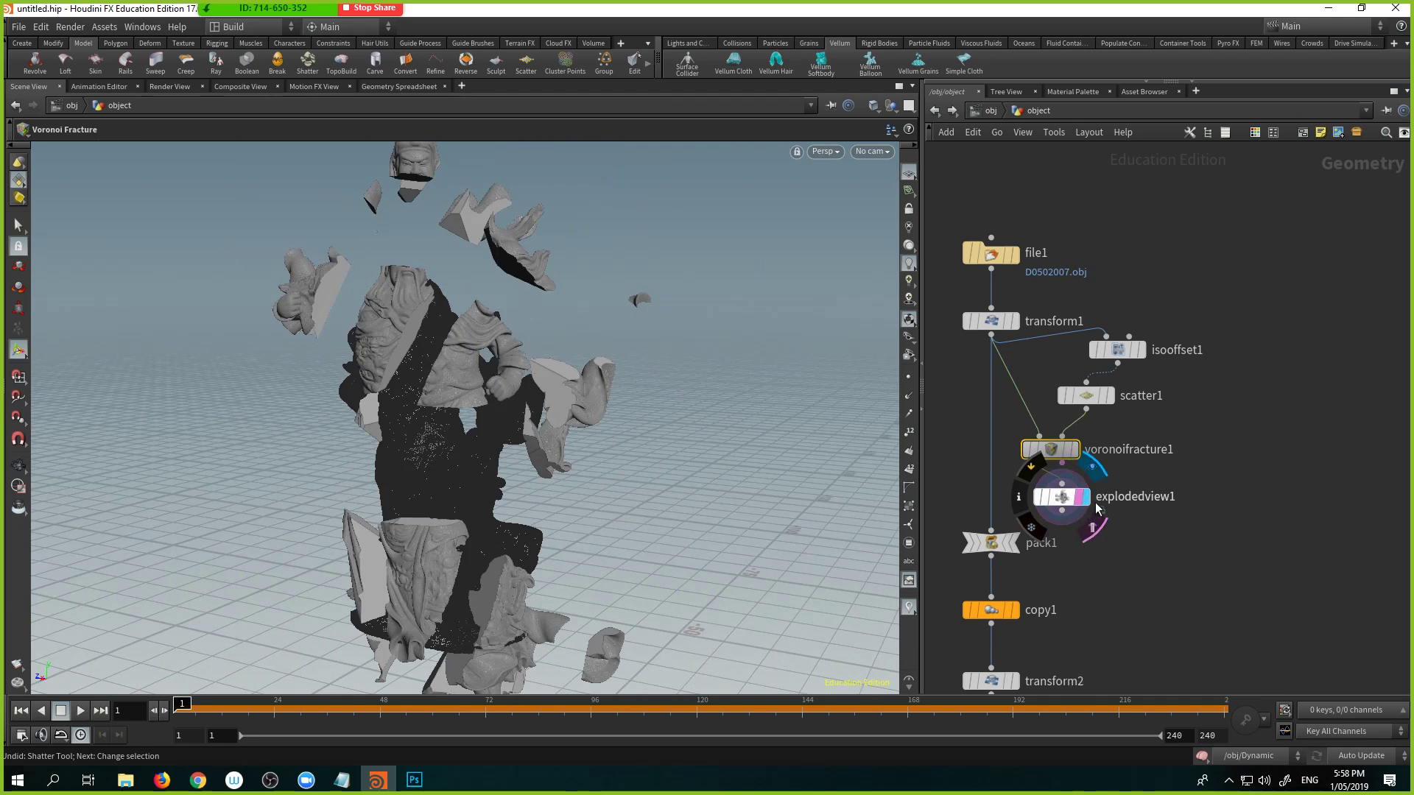
click(1173, 470)
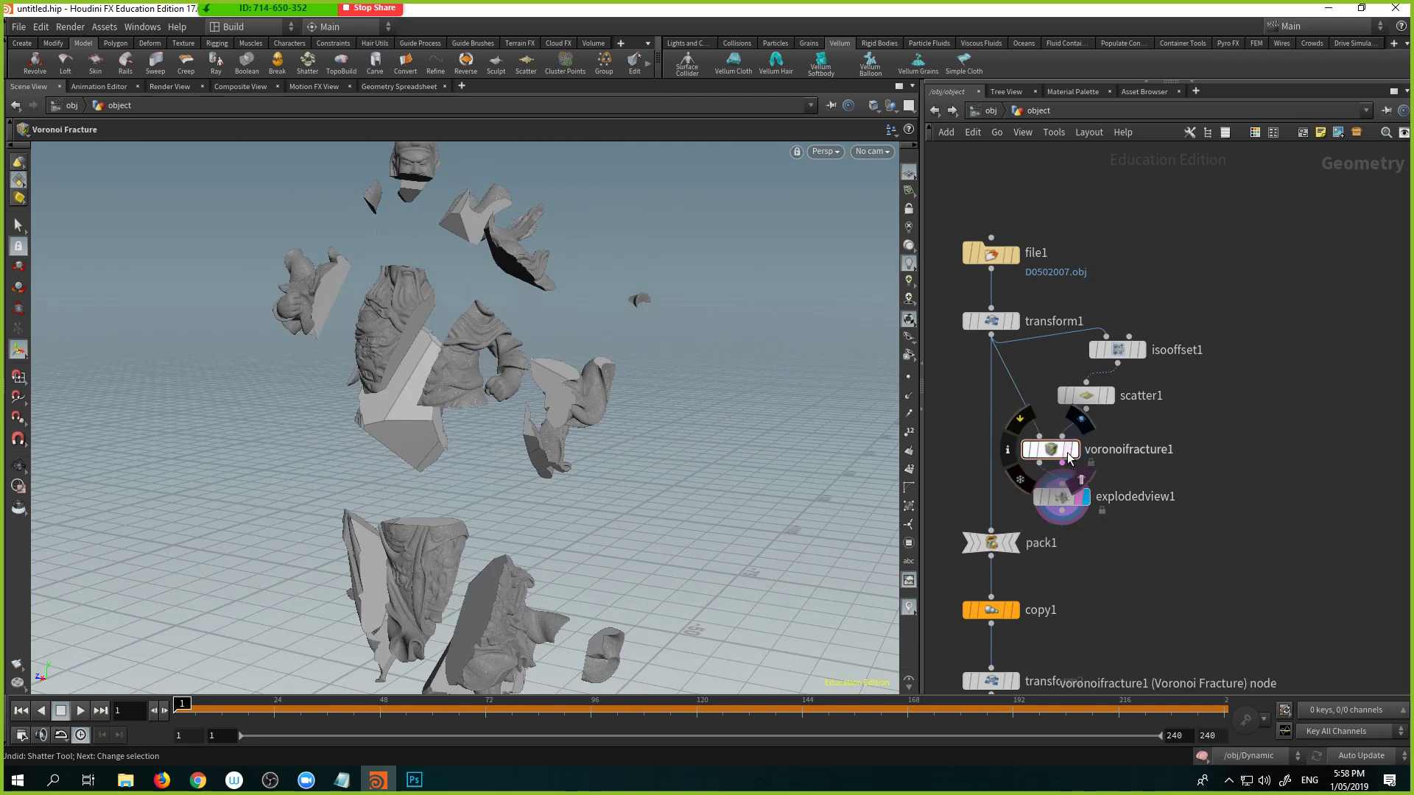
click(1083, 518)
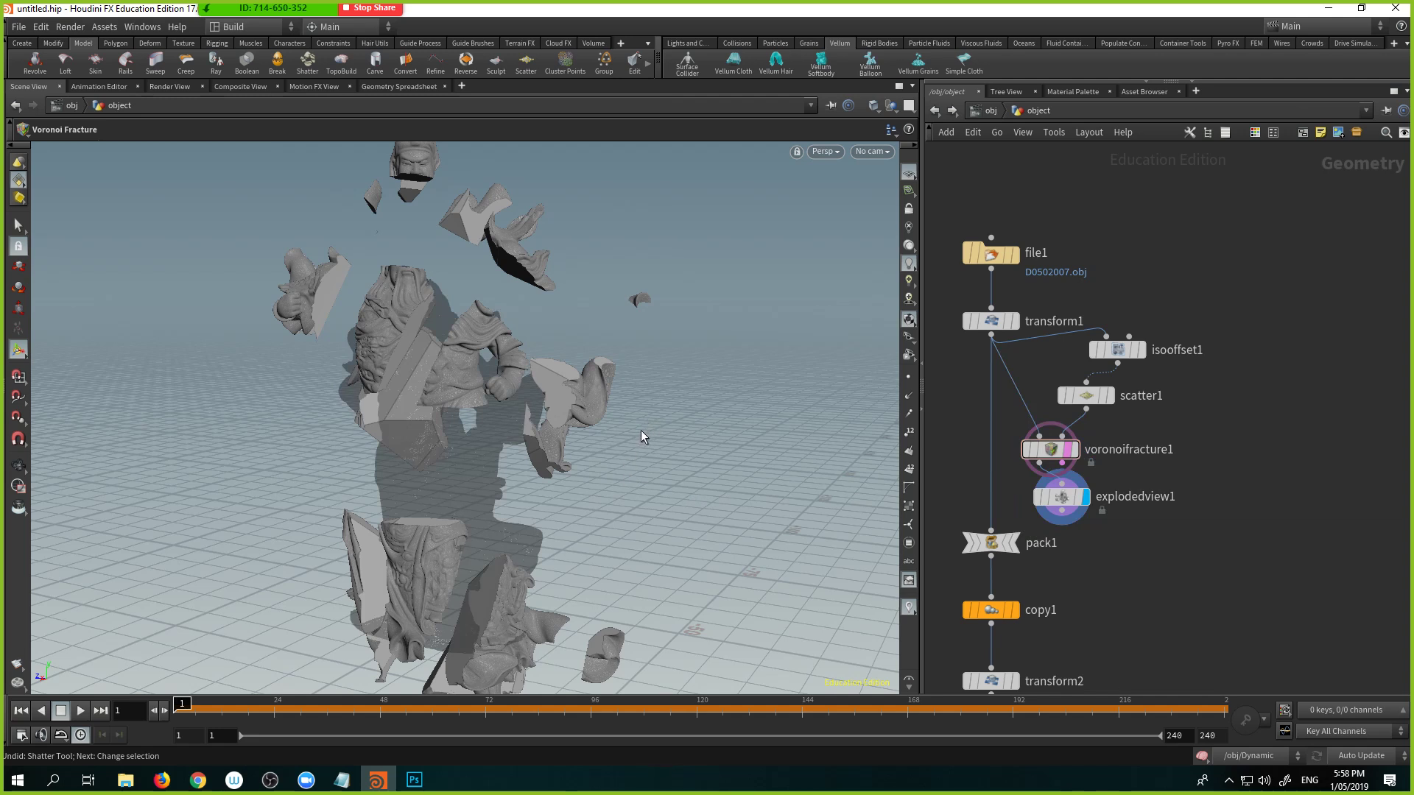
click(1056, 498)
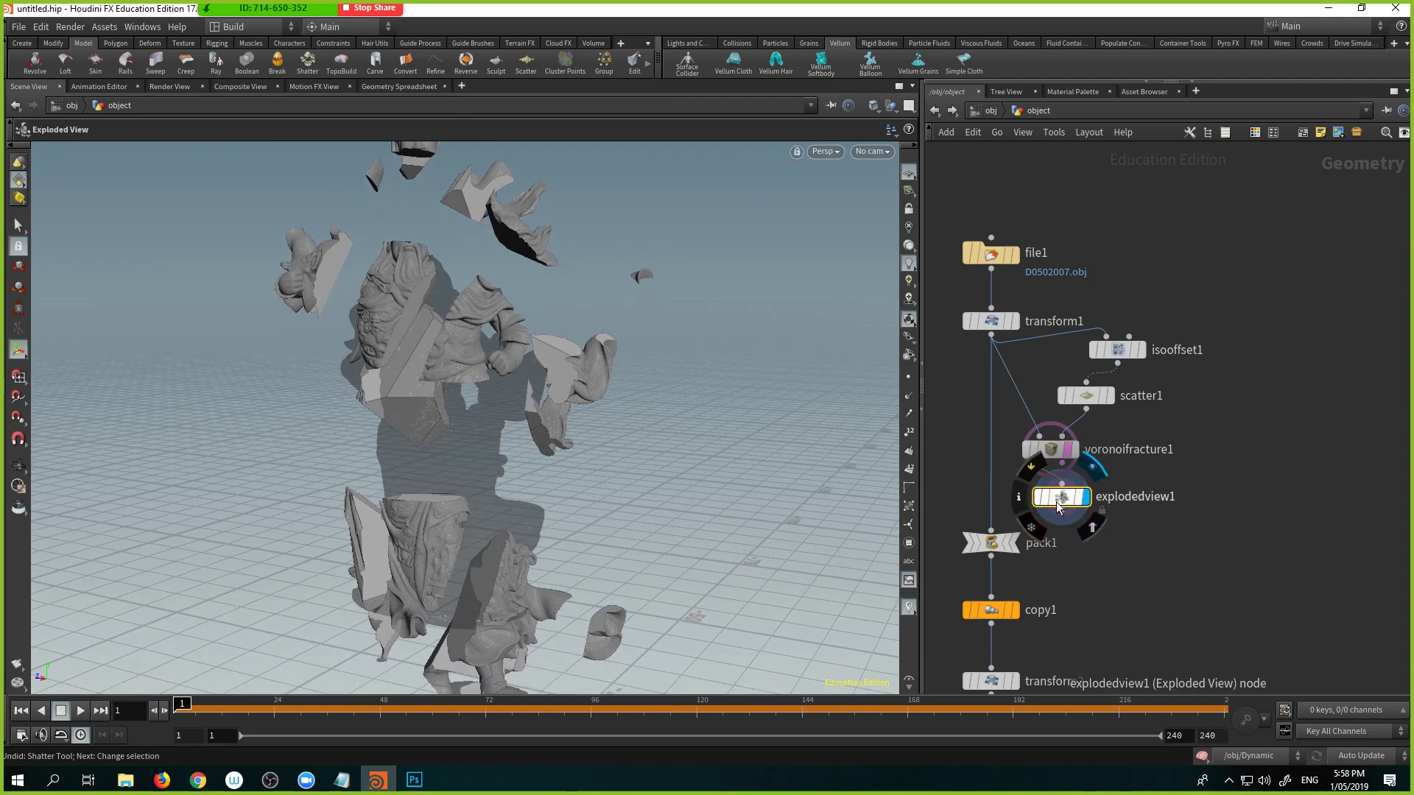
key(p)
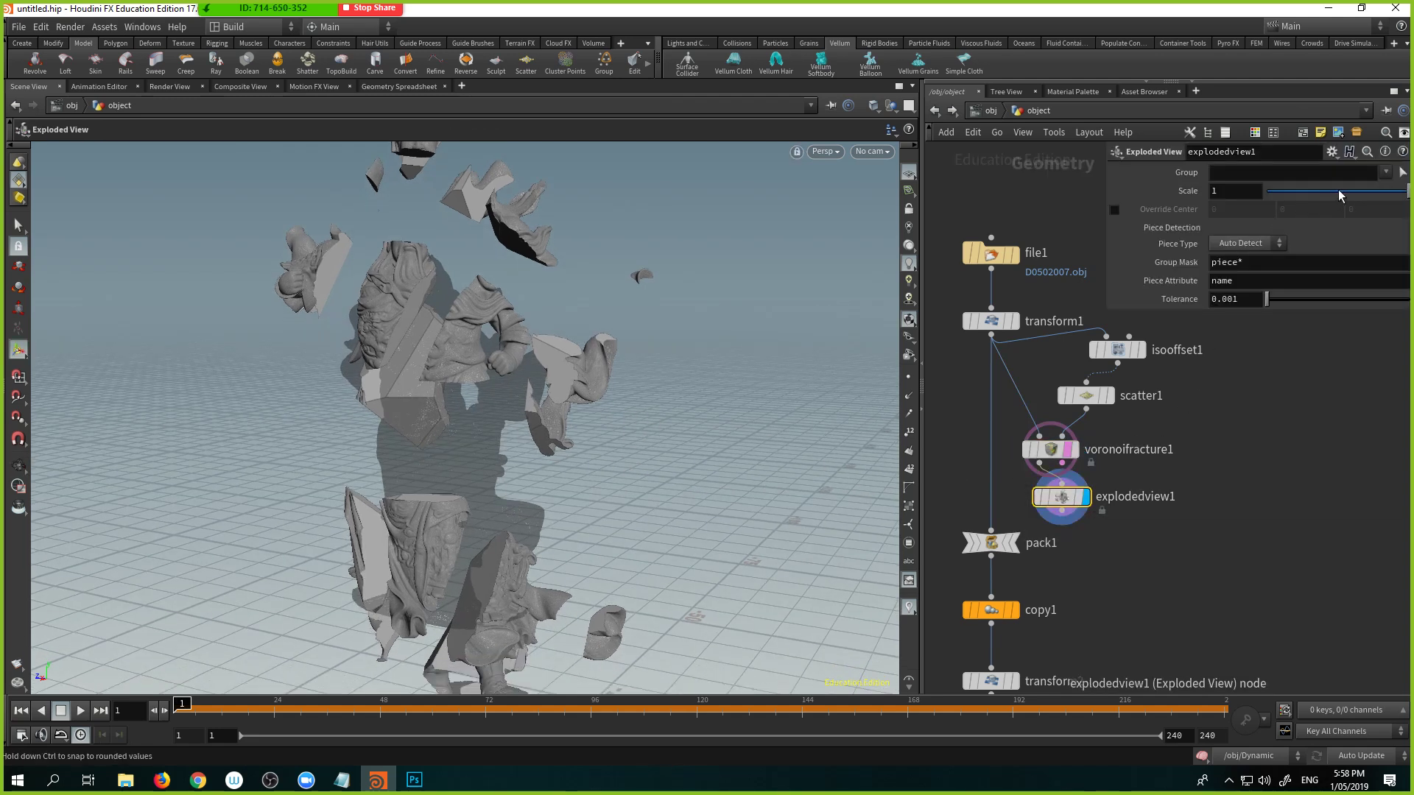
mouse_move(1337, 192)
mouse_down()
mouse_move(1195, 208)
mouse_move(1297, 192)
mouse_move(1387, 208)
mouse_move(1358, 212)
mouse_up()
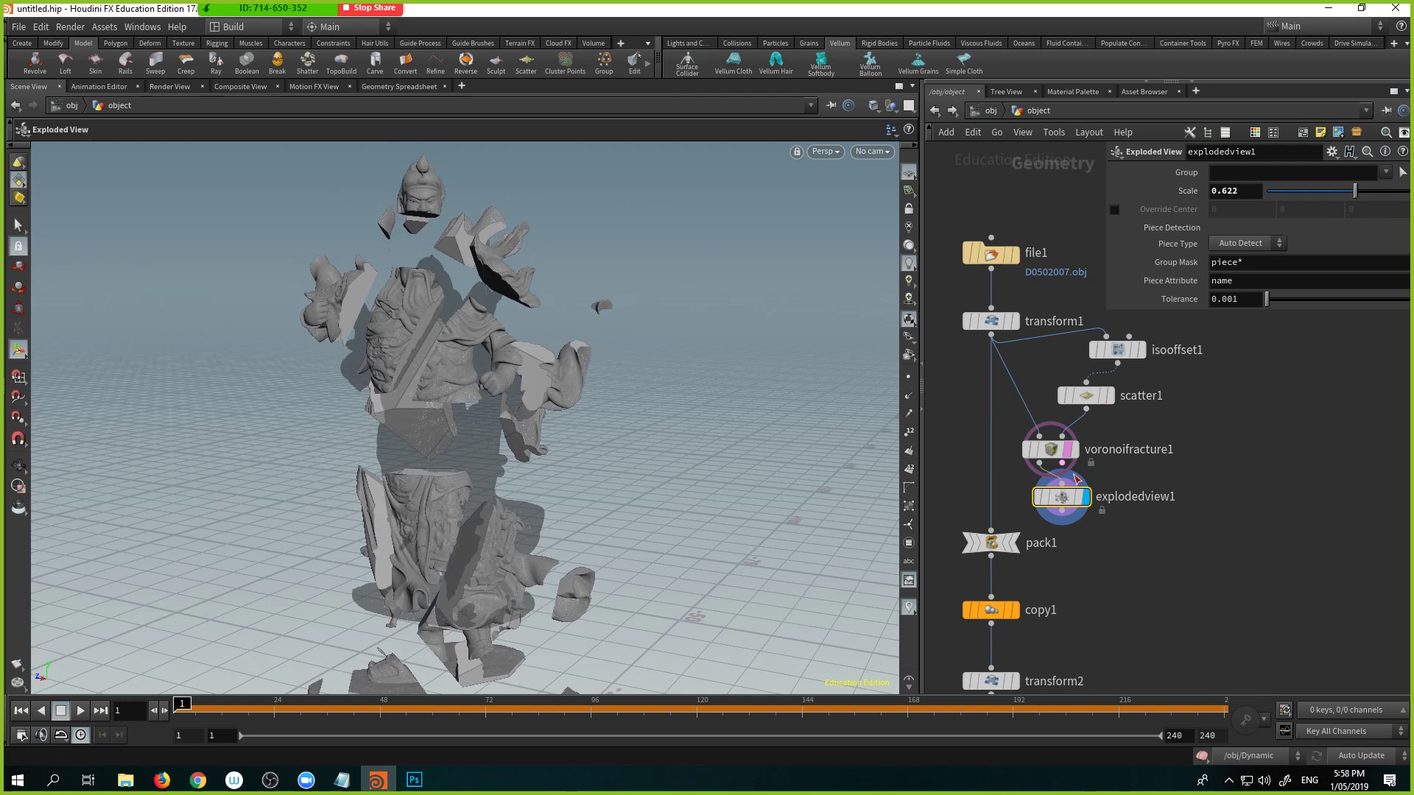
Step: Move pack1 out of the main chain to make room beside the fracture nodes
double_click(1155, 457)
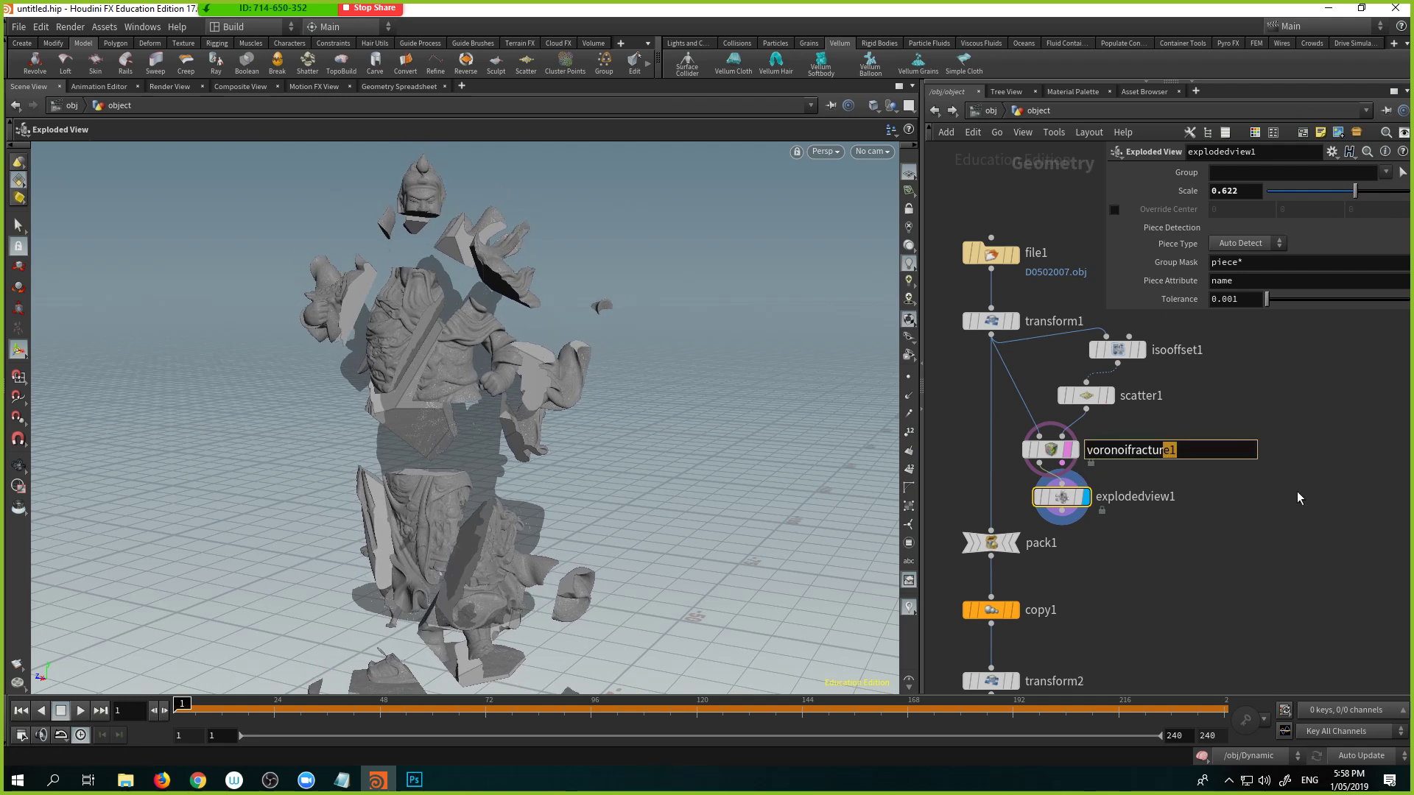
click(1266, 540)
mouse_move(1208, 522)
middle_down()
mouse_move(1235, 505)
mouse_move(1193, 505)
middle_up()
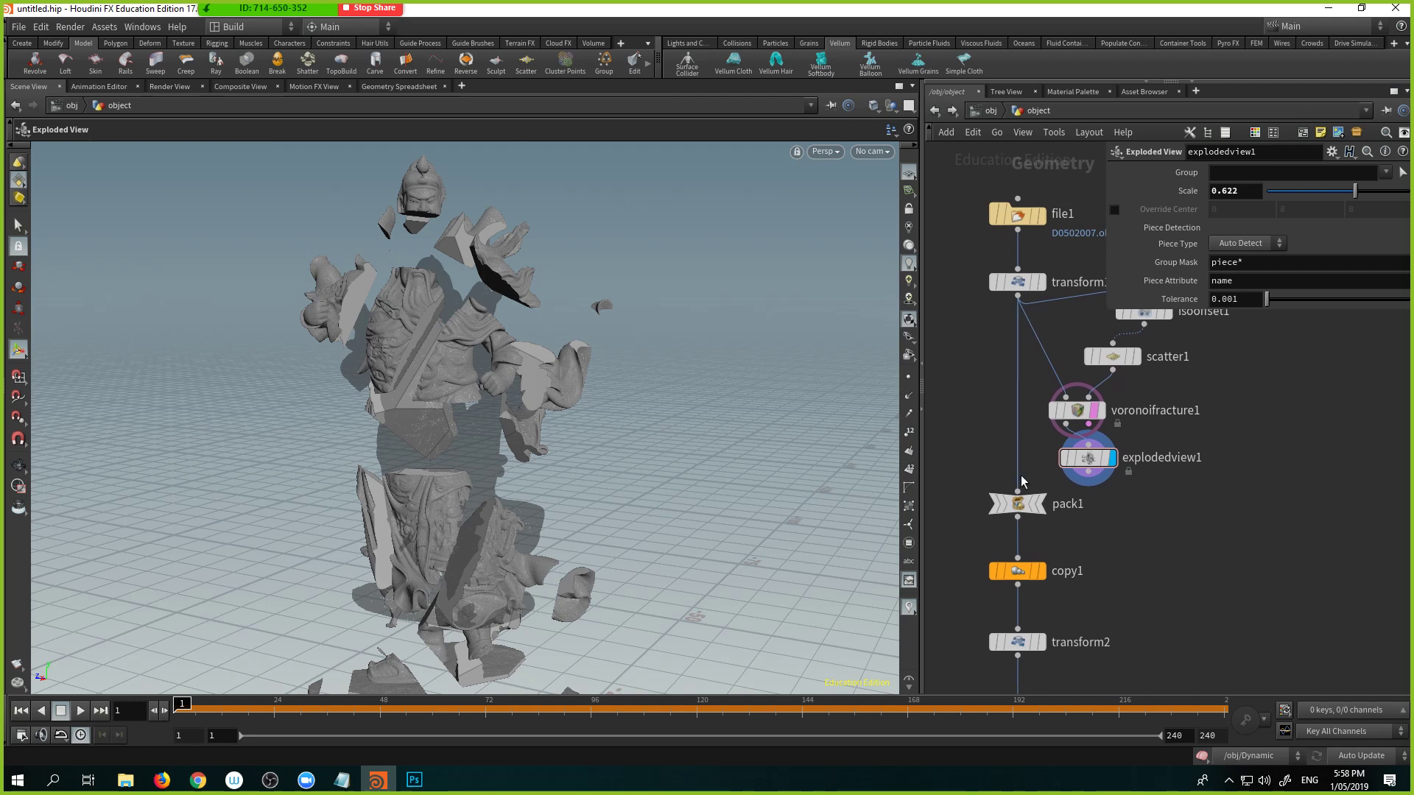
drag(1021, 508, 963, 477)
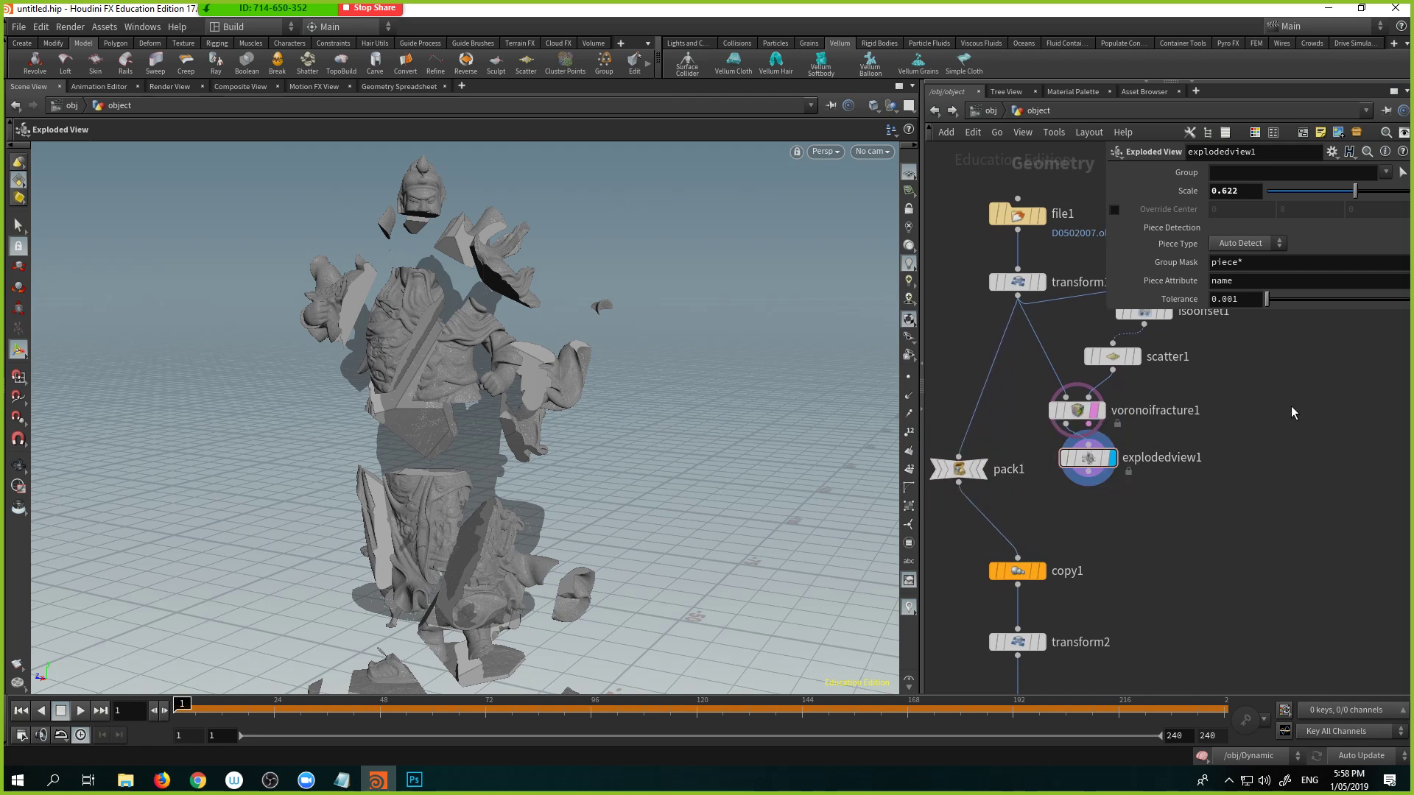
Step: Disconnect explodedview1 from voronoifracture1 and set it aside, then display voronoifracture1 and inspect its node info
middle_click(1057, 464)
middle_click(1095, 462)
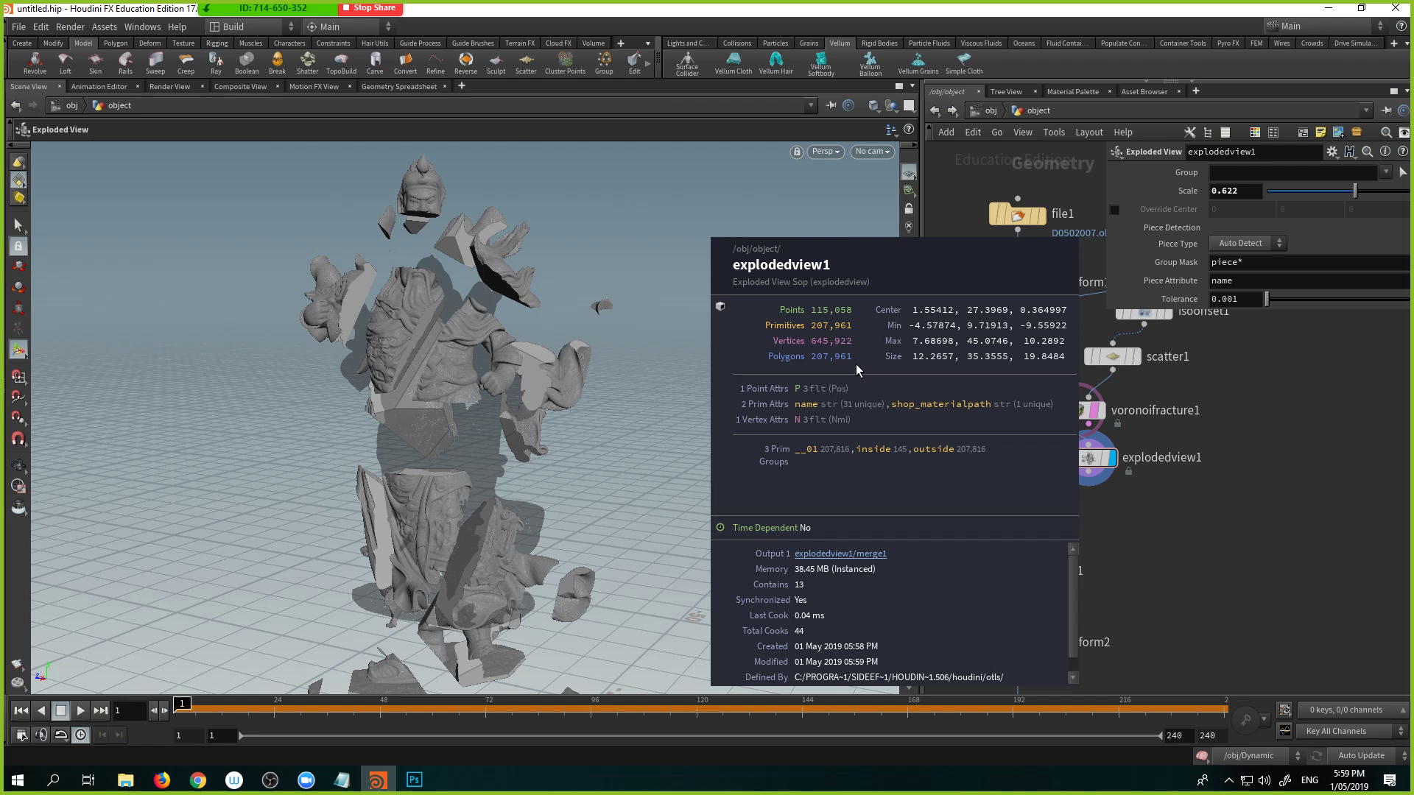
drag(1097, 457, 1159, 453)
key(y)
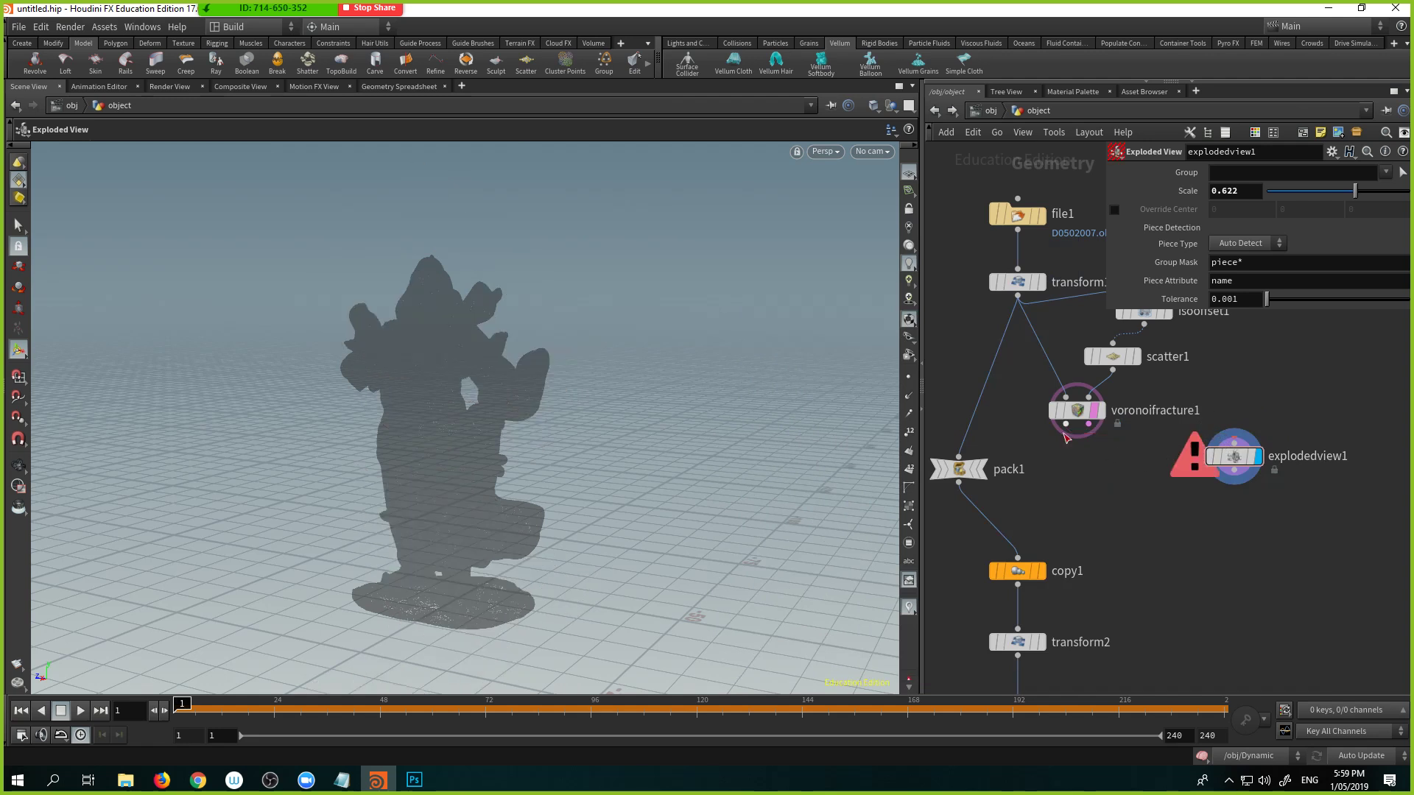
click(1097, 411)
middle_click(1090, 417)
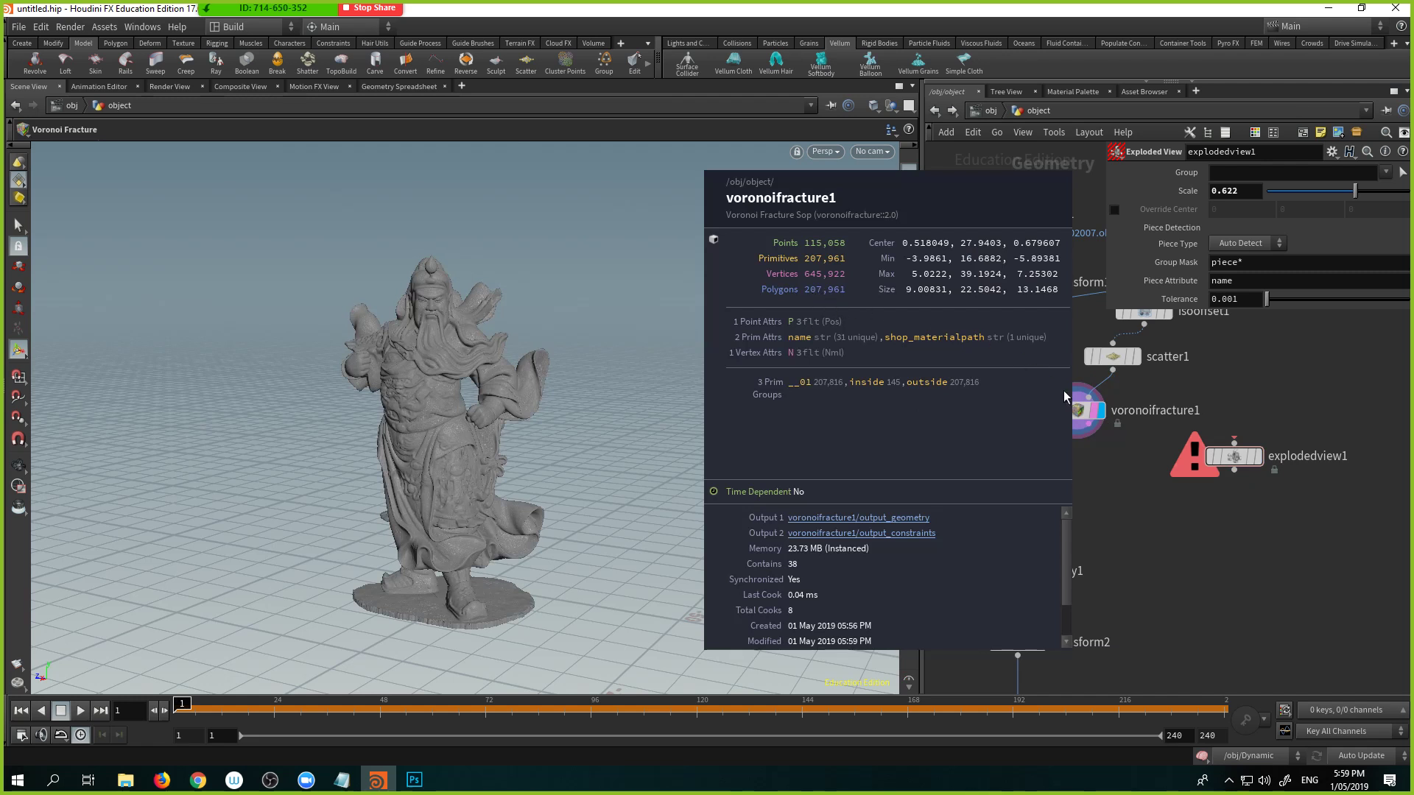
Step: Feed pack1 from the fractured geometry output of voronoifracture1 instead of transform1, and check the info of pack1
mouse_move(1104, 494)
middle_down()
mouse_move(1108, 467)
mouse_move(1120, 489)
middle_up()
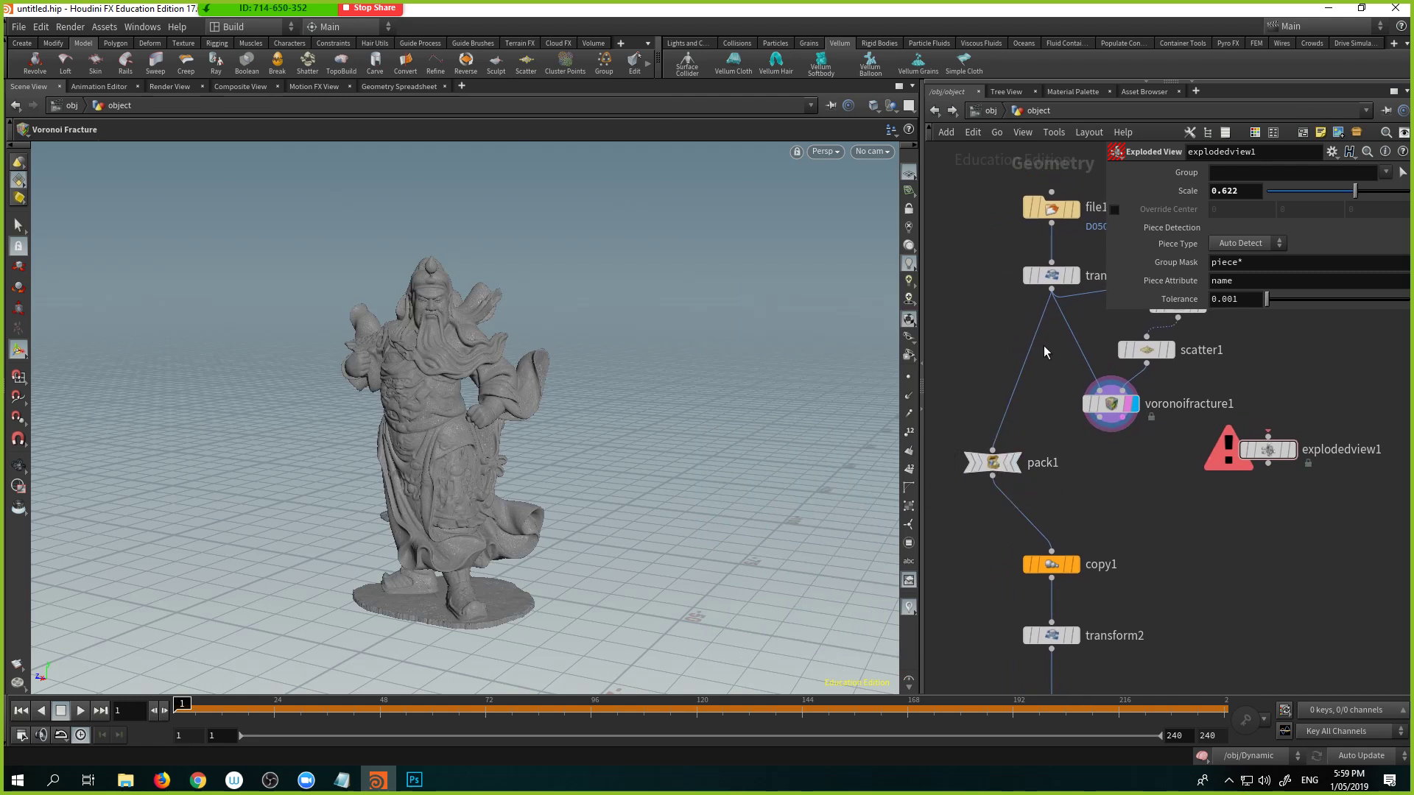
mouse_move(1107, 420)
drag(1107, 417, 992, 450)
middle_click(993, 462)
Step: Return to the object level, hide the object geometry and display the Dynamic DOP network
click(992, 110)
click(993, 368)
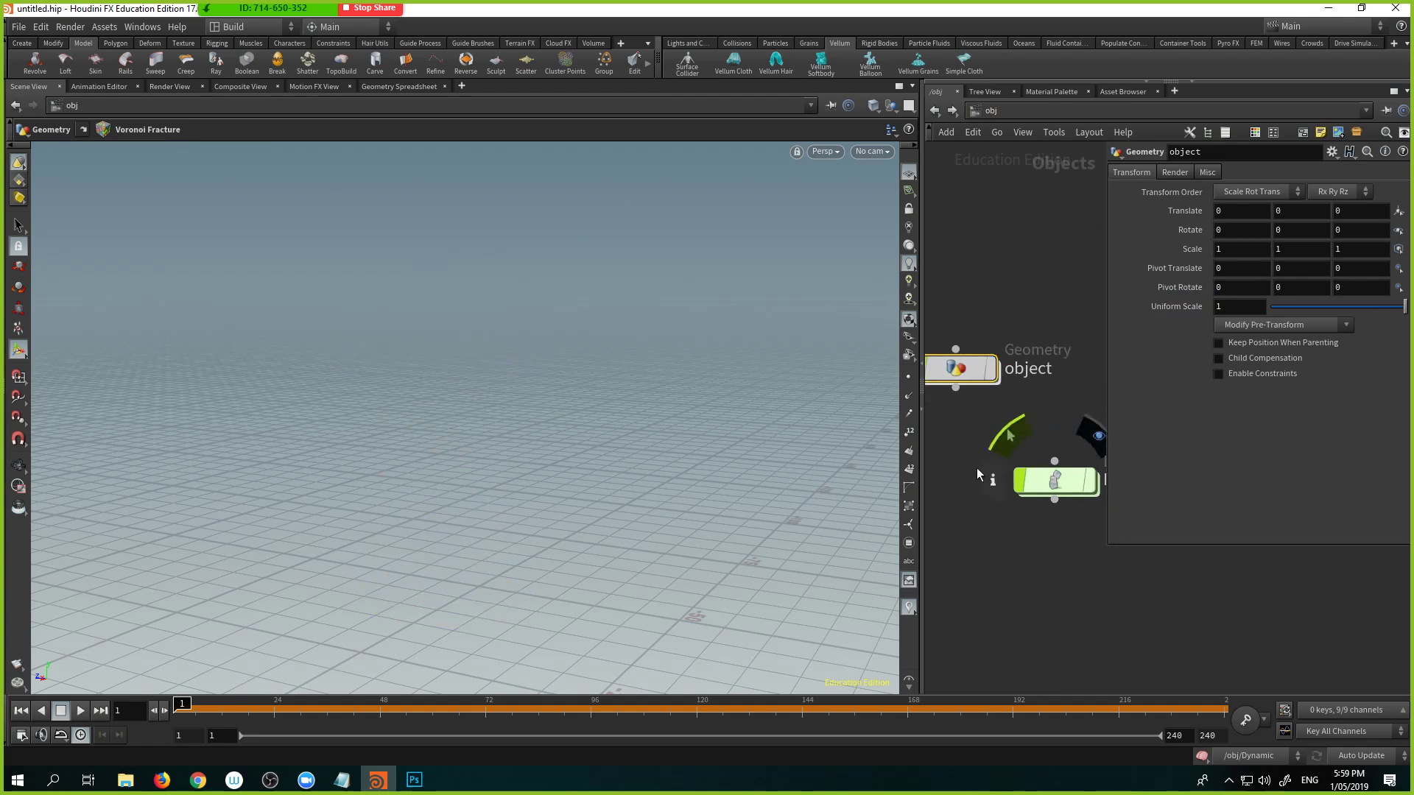
click(1031, 402)
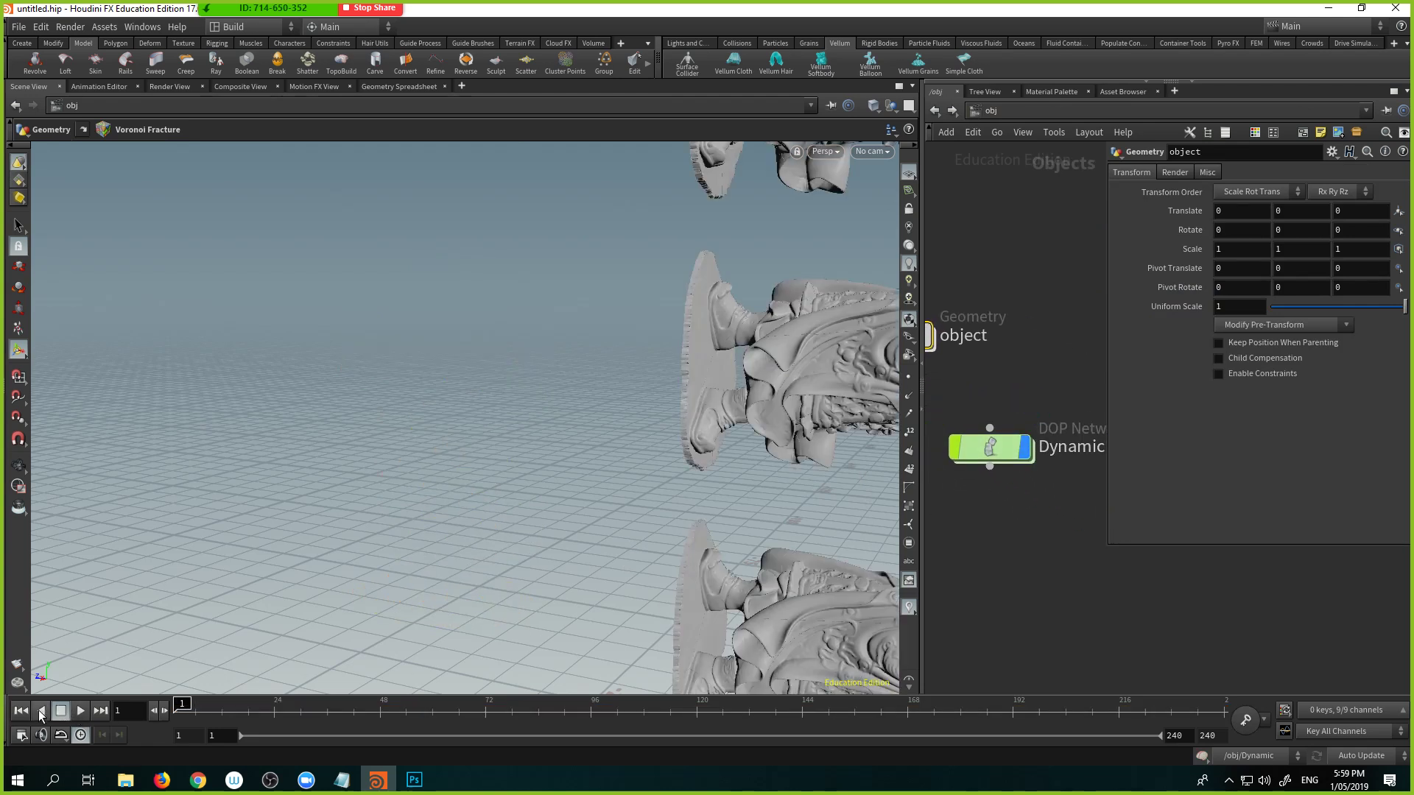
Step: Play the simulation to examine how the packed fractured statues fall and collide, then stop it and rewind to frame 1
key(Escape)
drag(572, 457, 274, 434)
key(r)
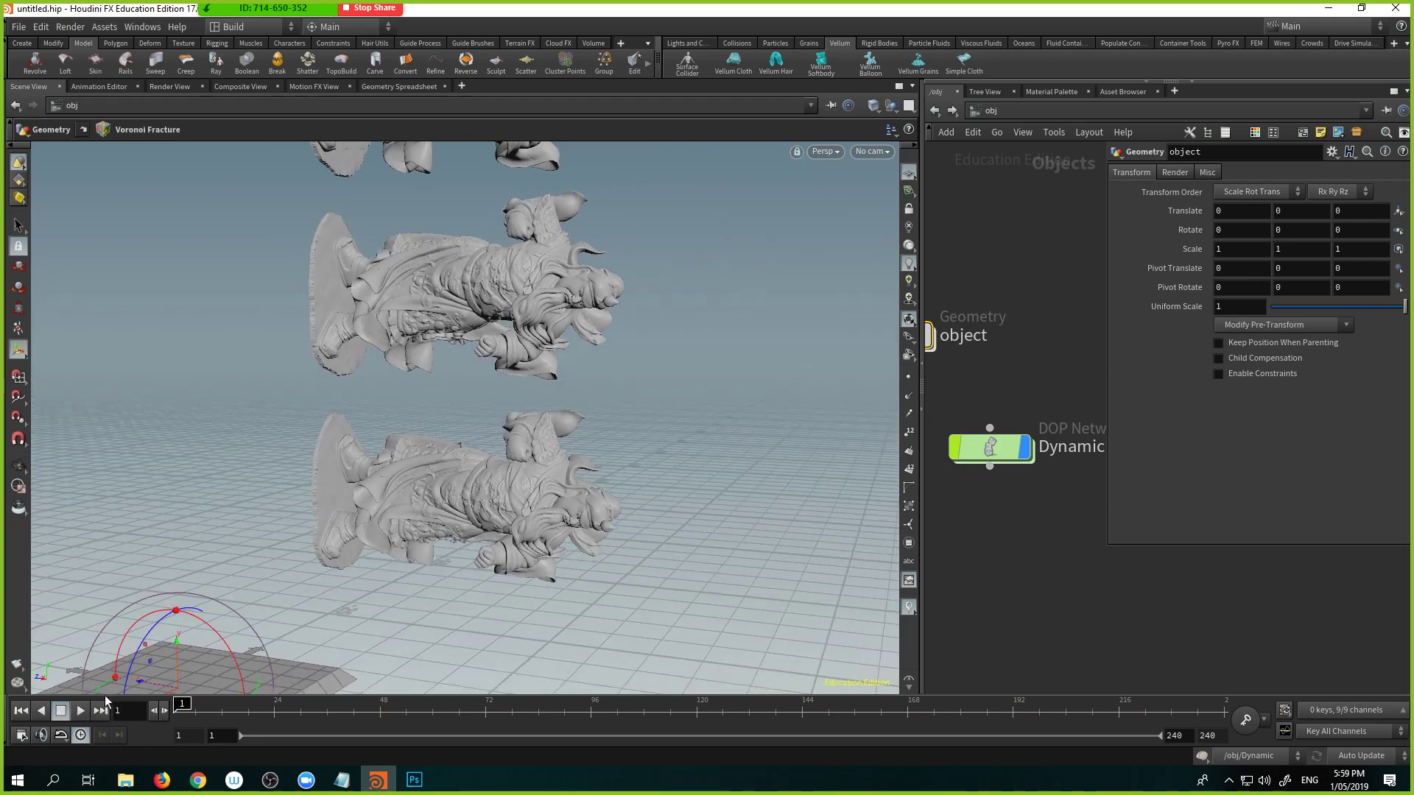
key(Escape)
scroll(558, 508, up, 10)
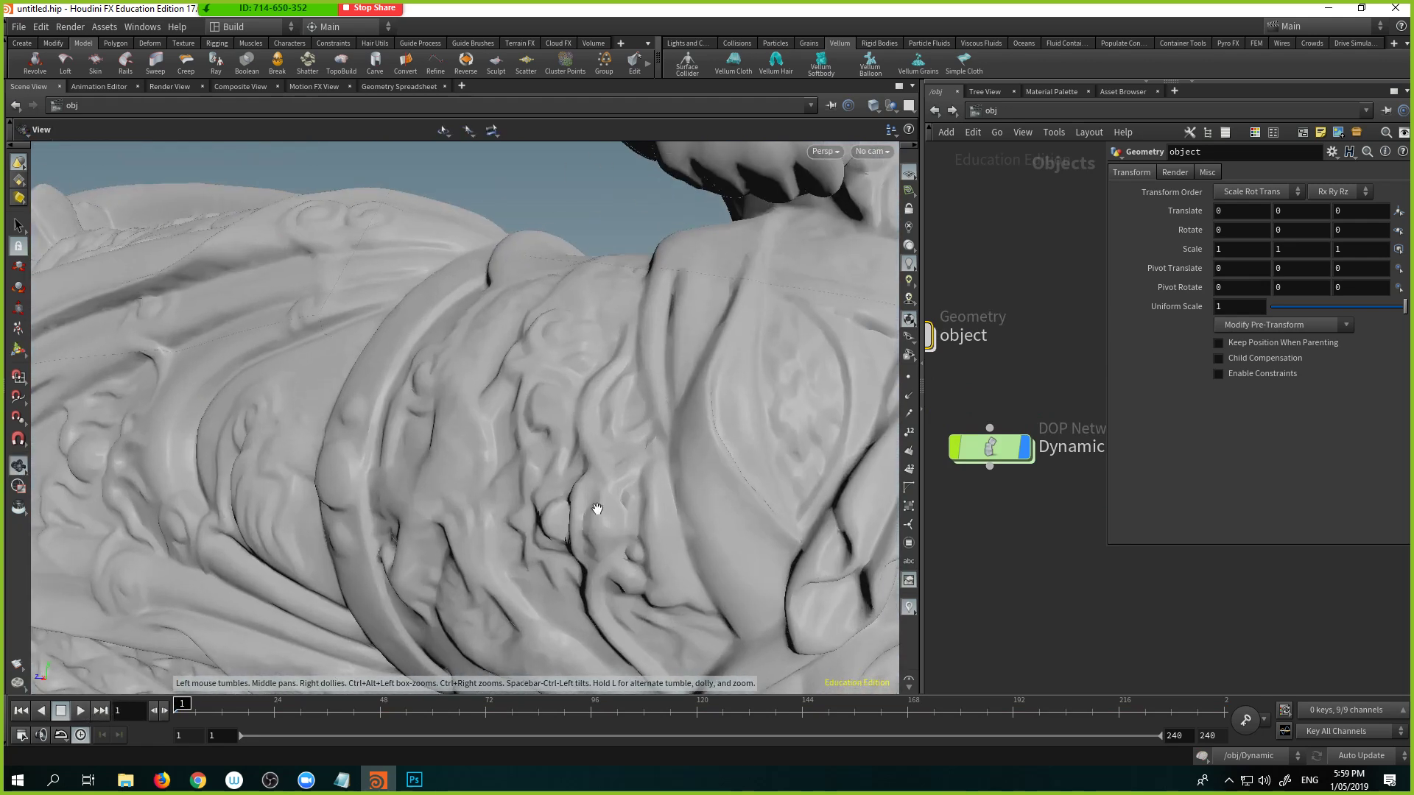
drag(559, 532, 483, 331)
key(Return)
key(Escape)
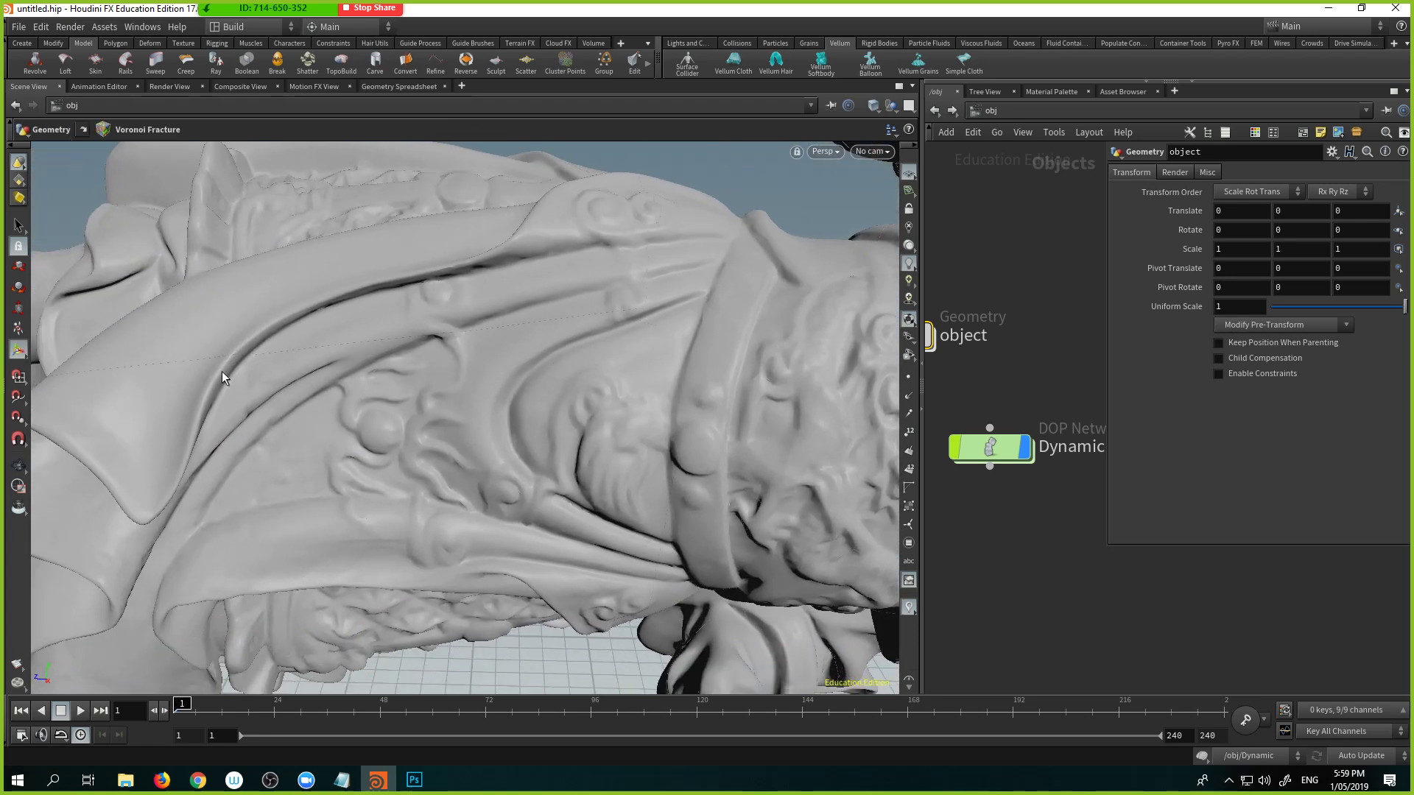
drag(220, 378, 286, 468)
scroll(530, 354, down, 5)
key(Return)
click(80, 711)
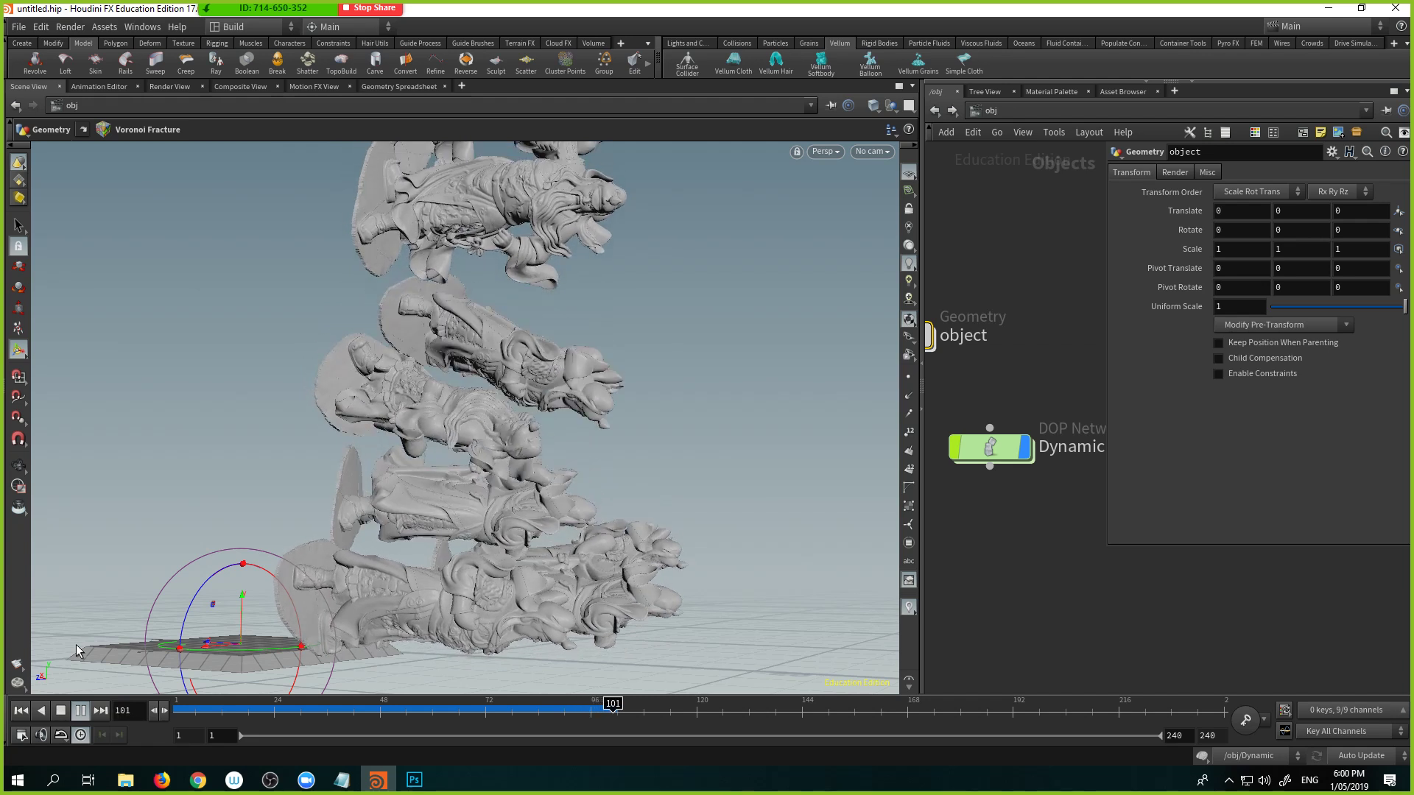
click(60, 710)
click(20, 710)
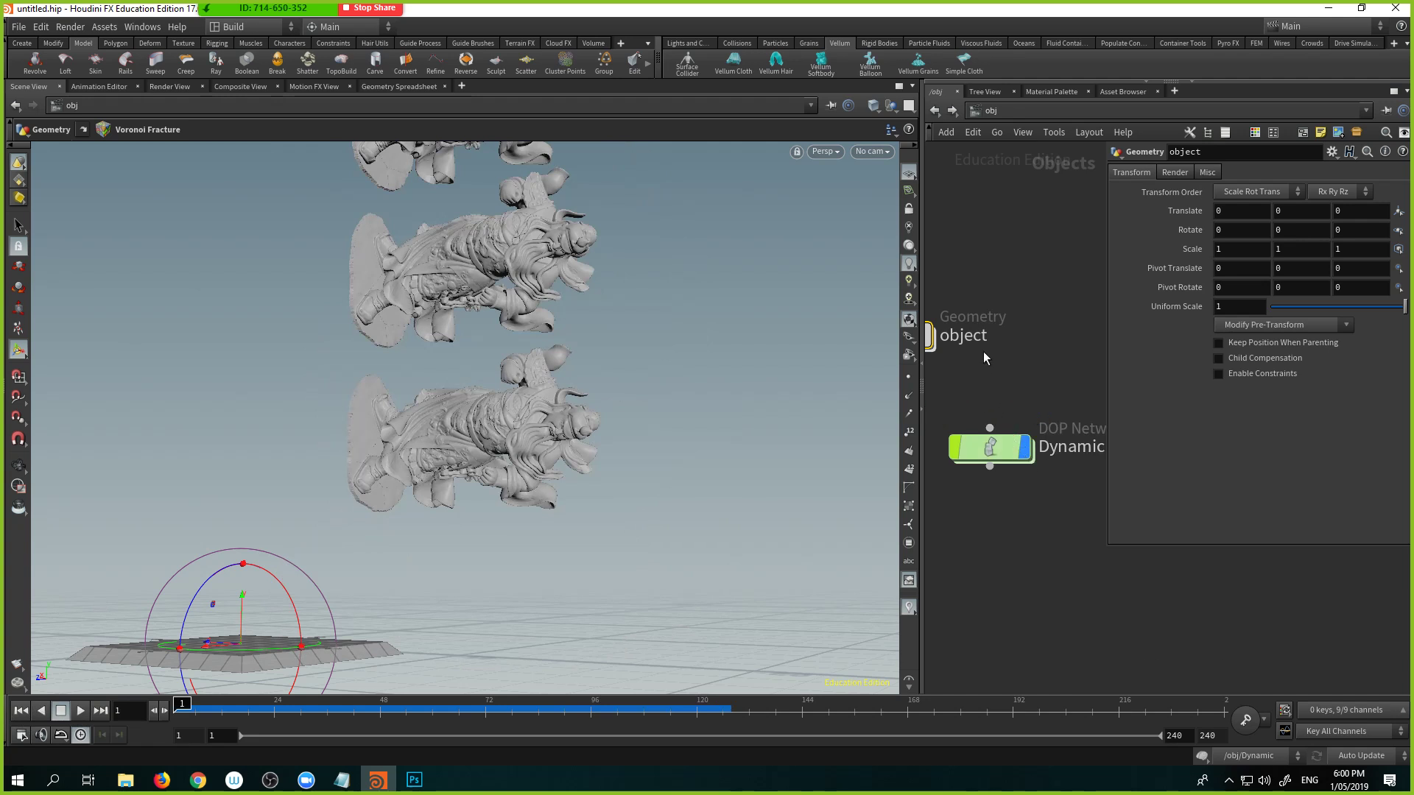
Step: Inside the object geometry, add an Assemble node beside pack1 and feed it the fractured geometry from voronoifracture1
middle_drag(926, 347, 1008, 399)
double_click(1009, 400)
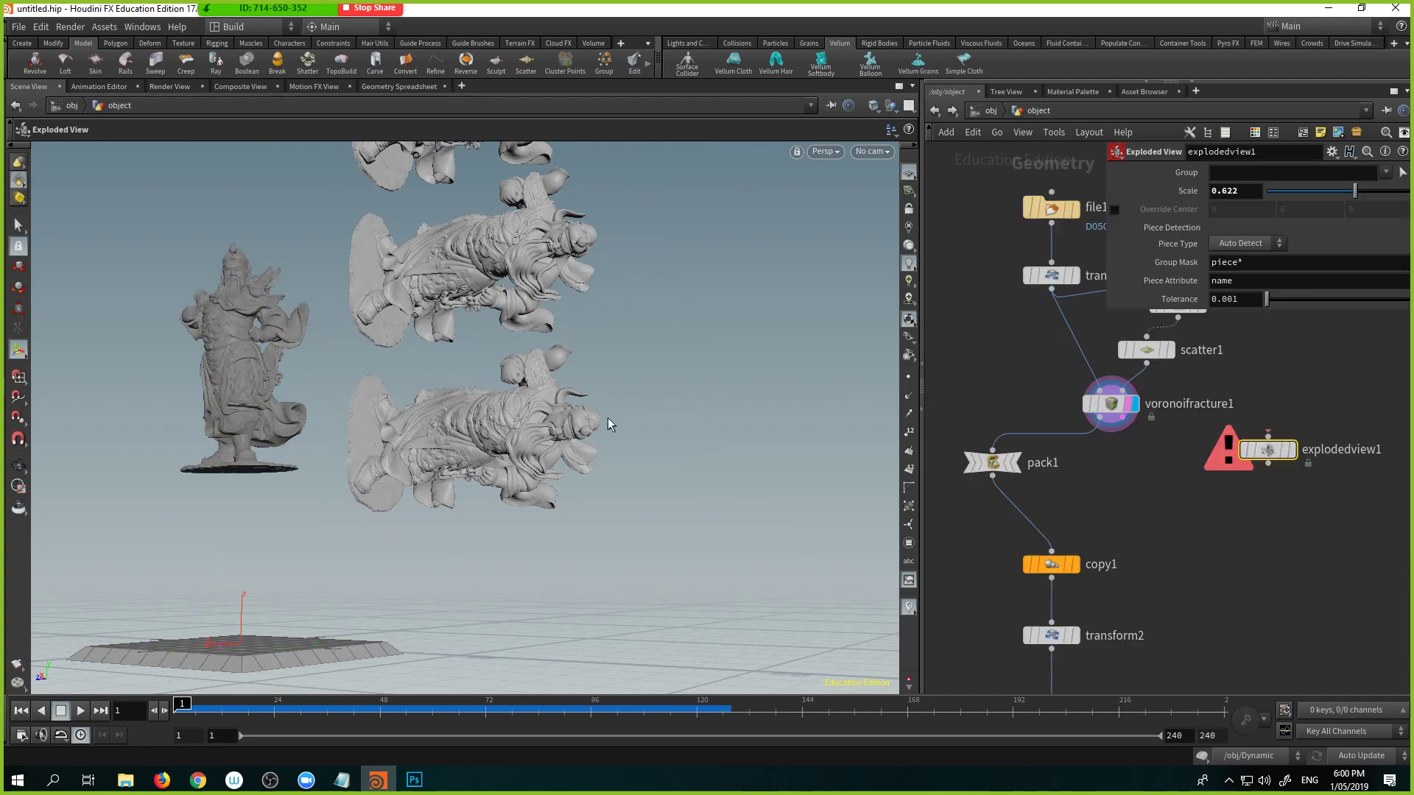
middle_drag(608, 417, 704, 405)
scroll(705, 405, up, 5)
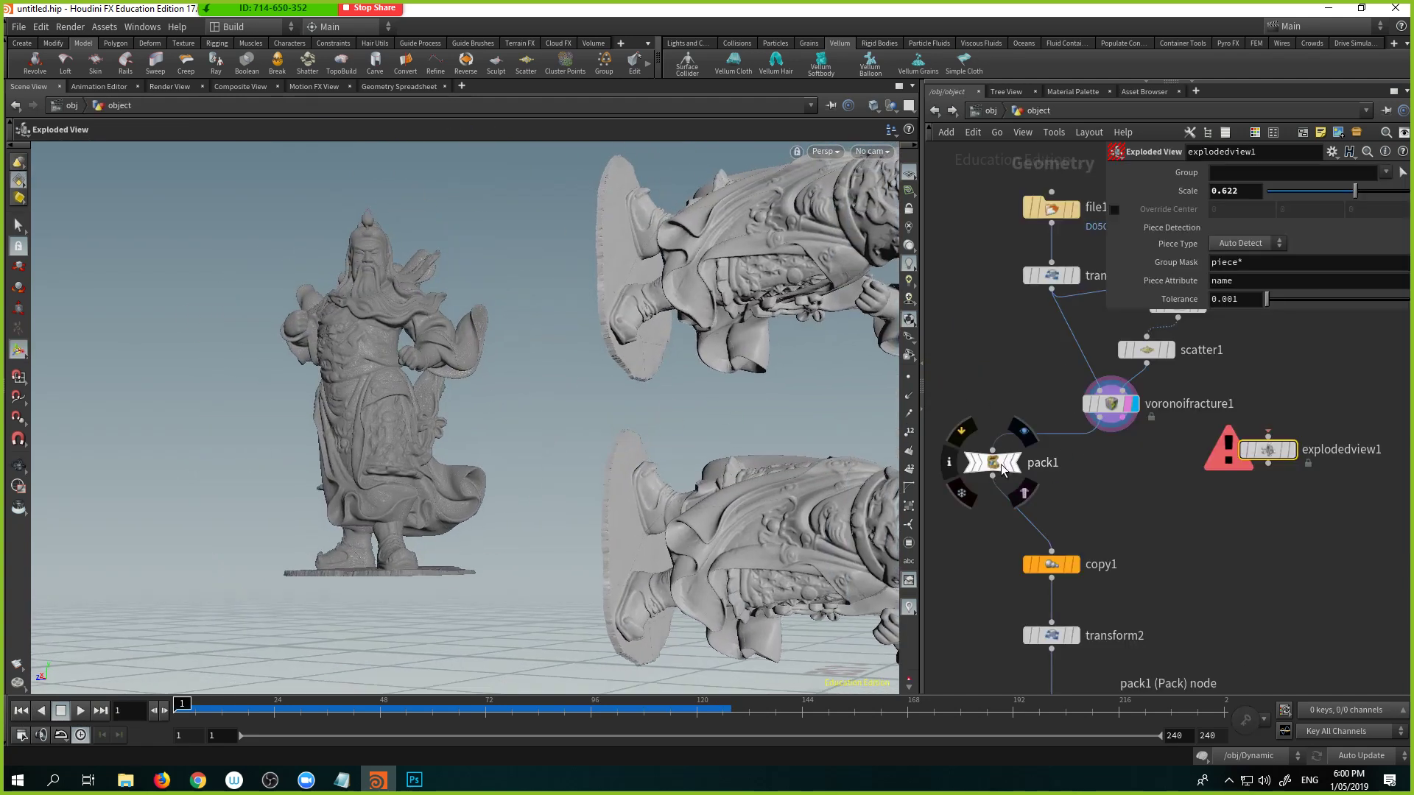
click(1056, 461)
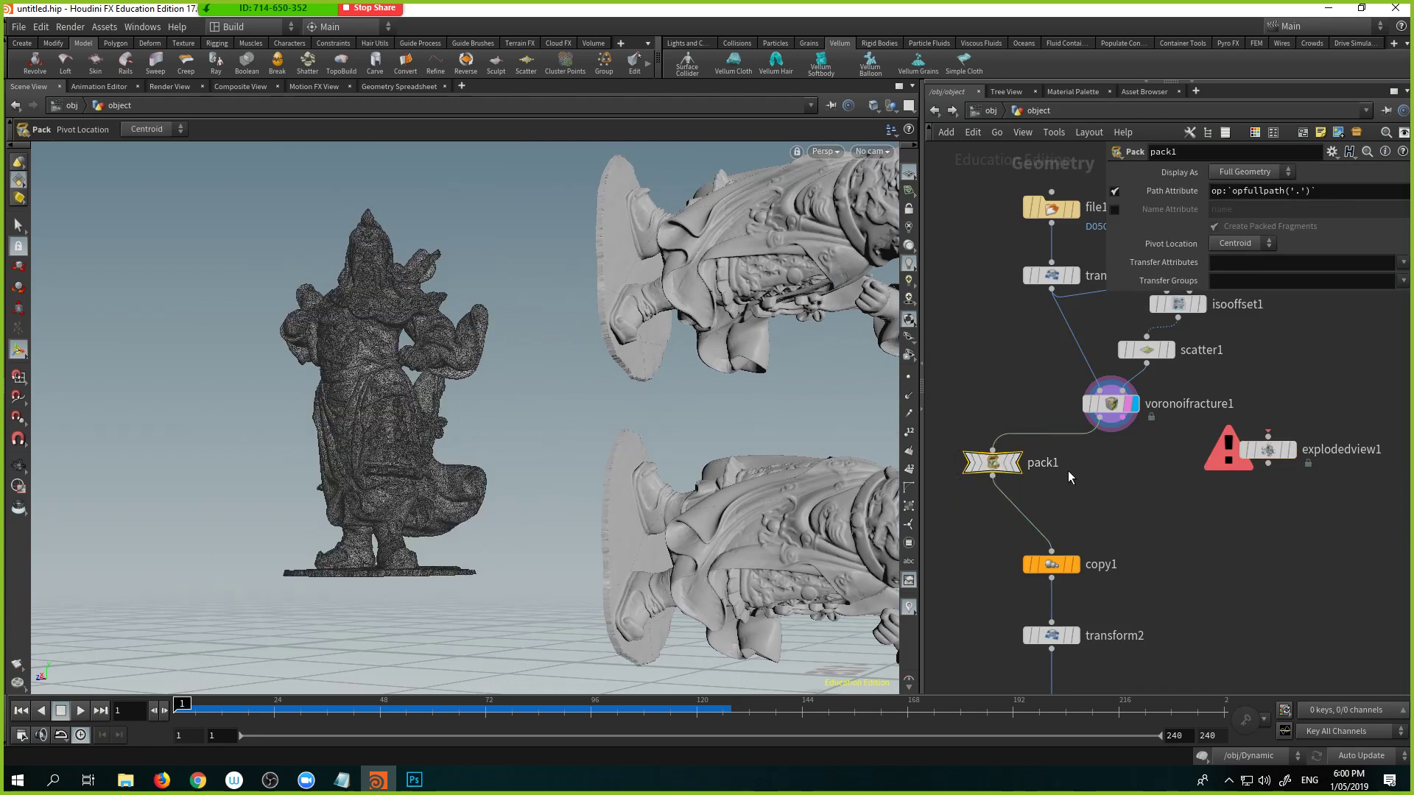
key(Tab)
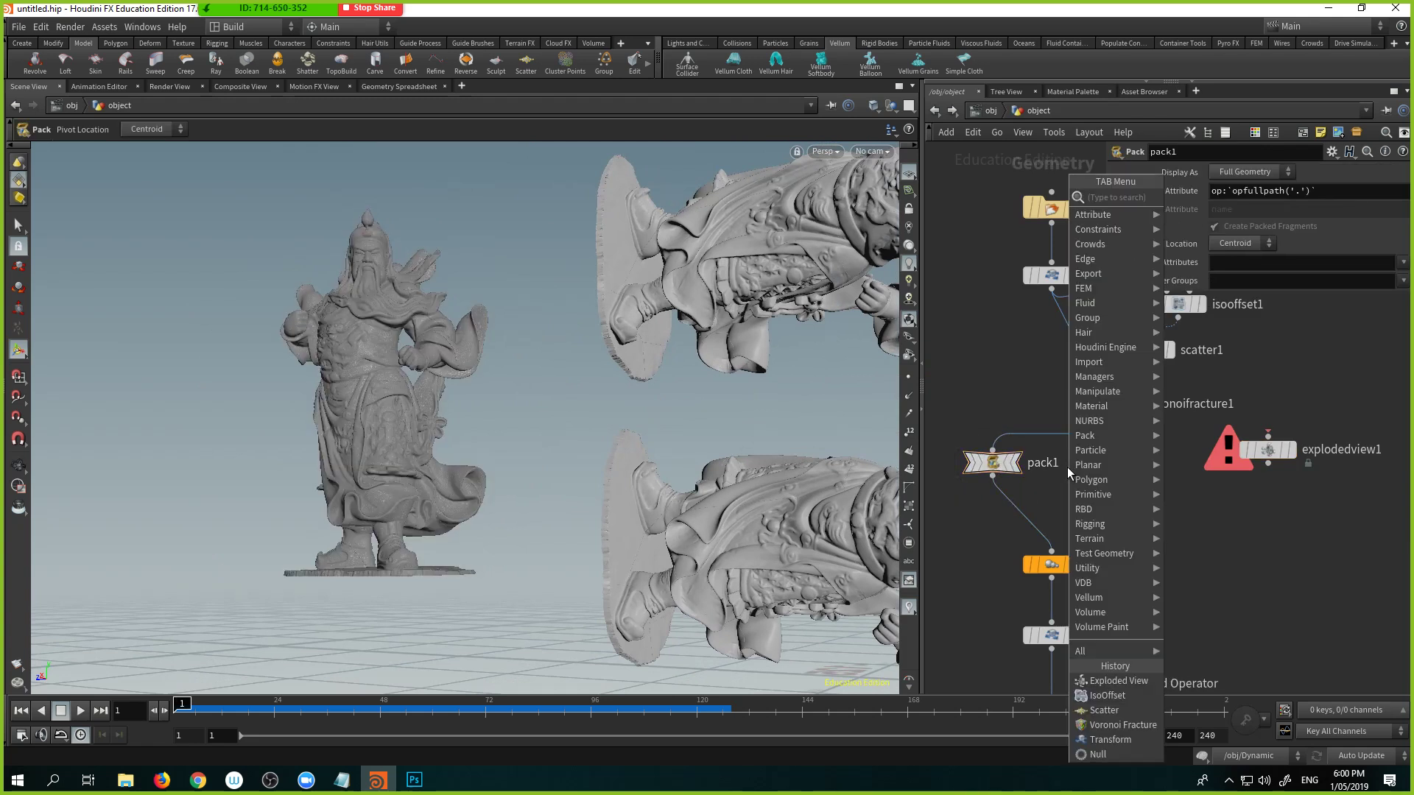
text(assem)
key(Return)
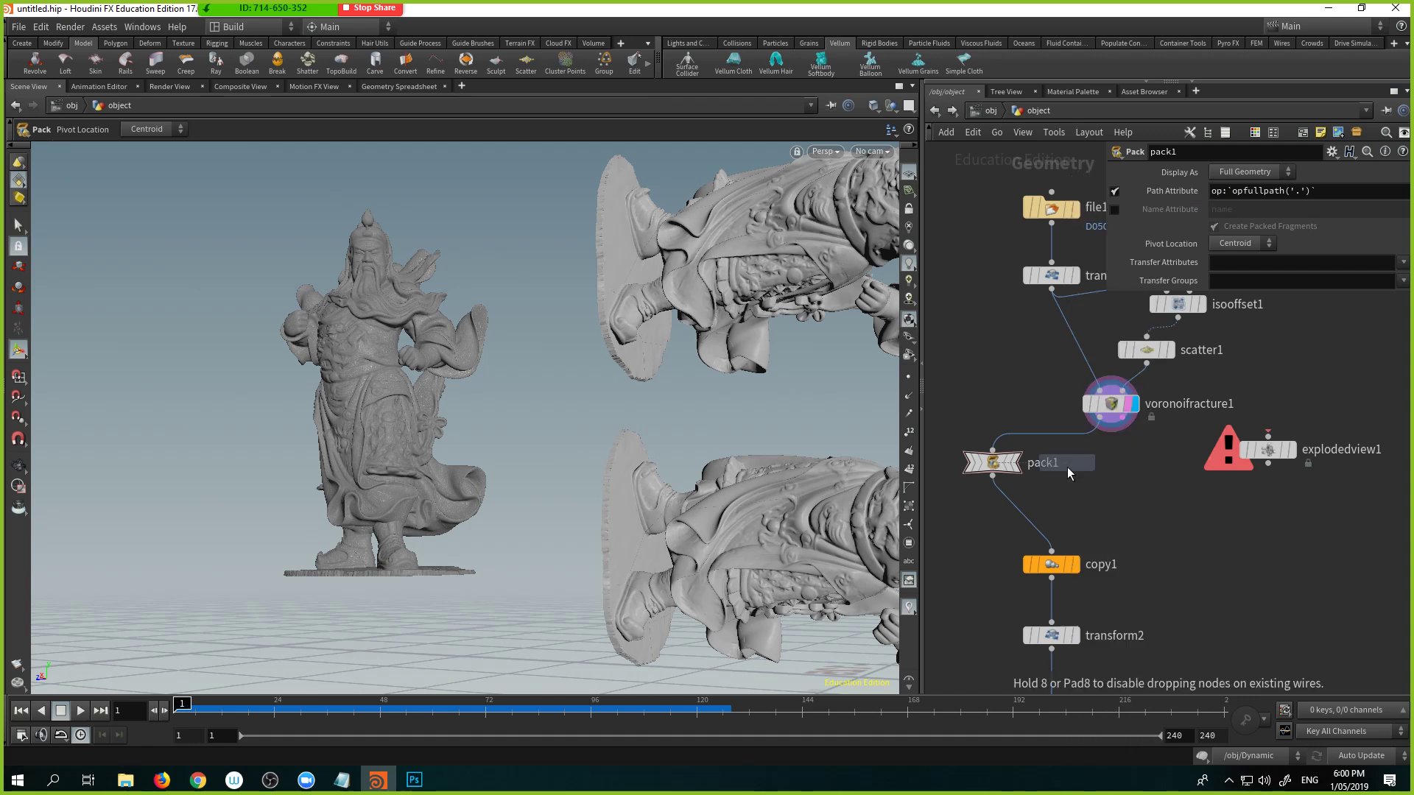
click(1095, 465)
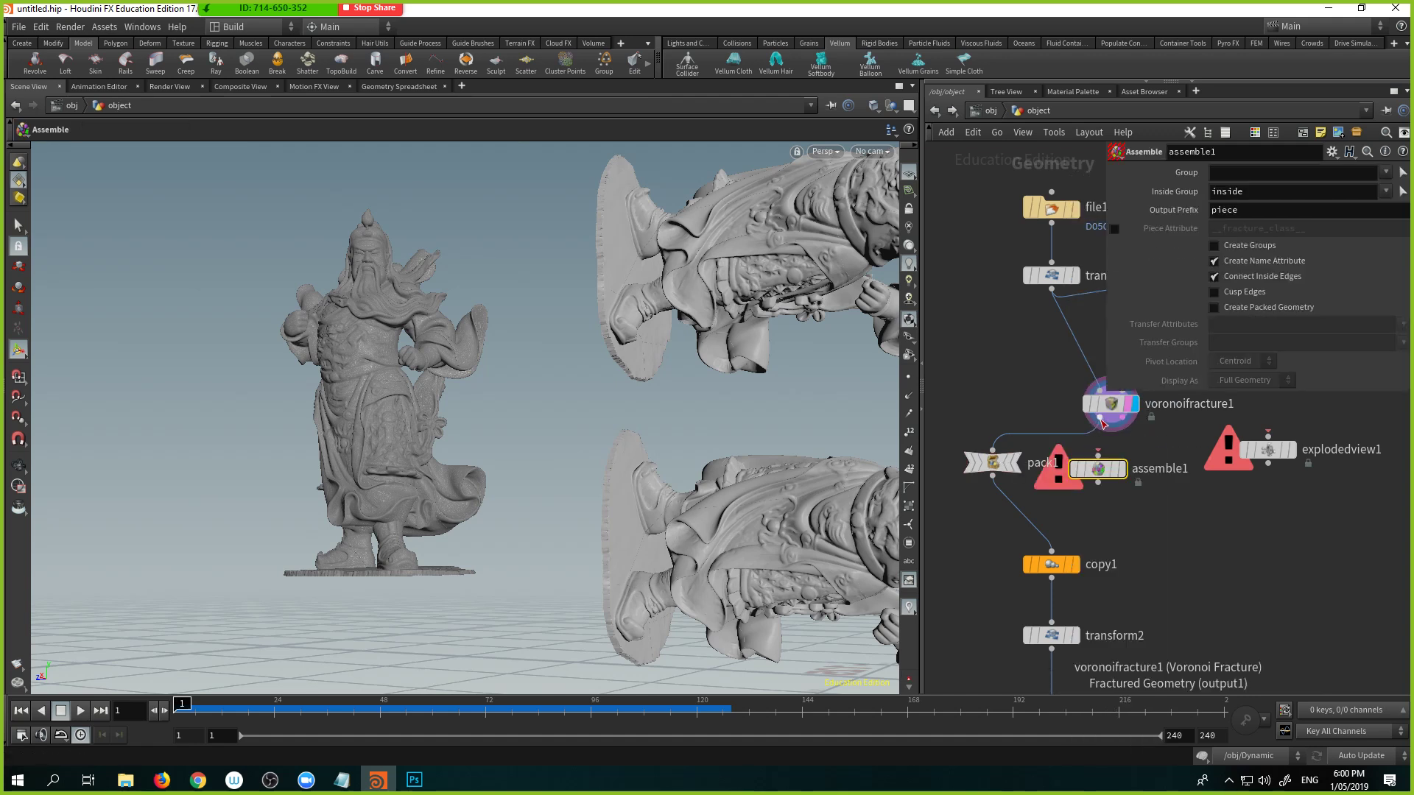
drag(1099, 418, 1097, 454)
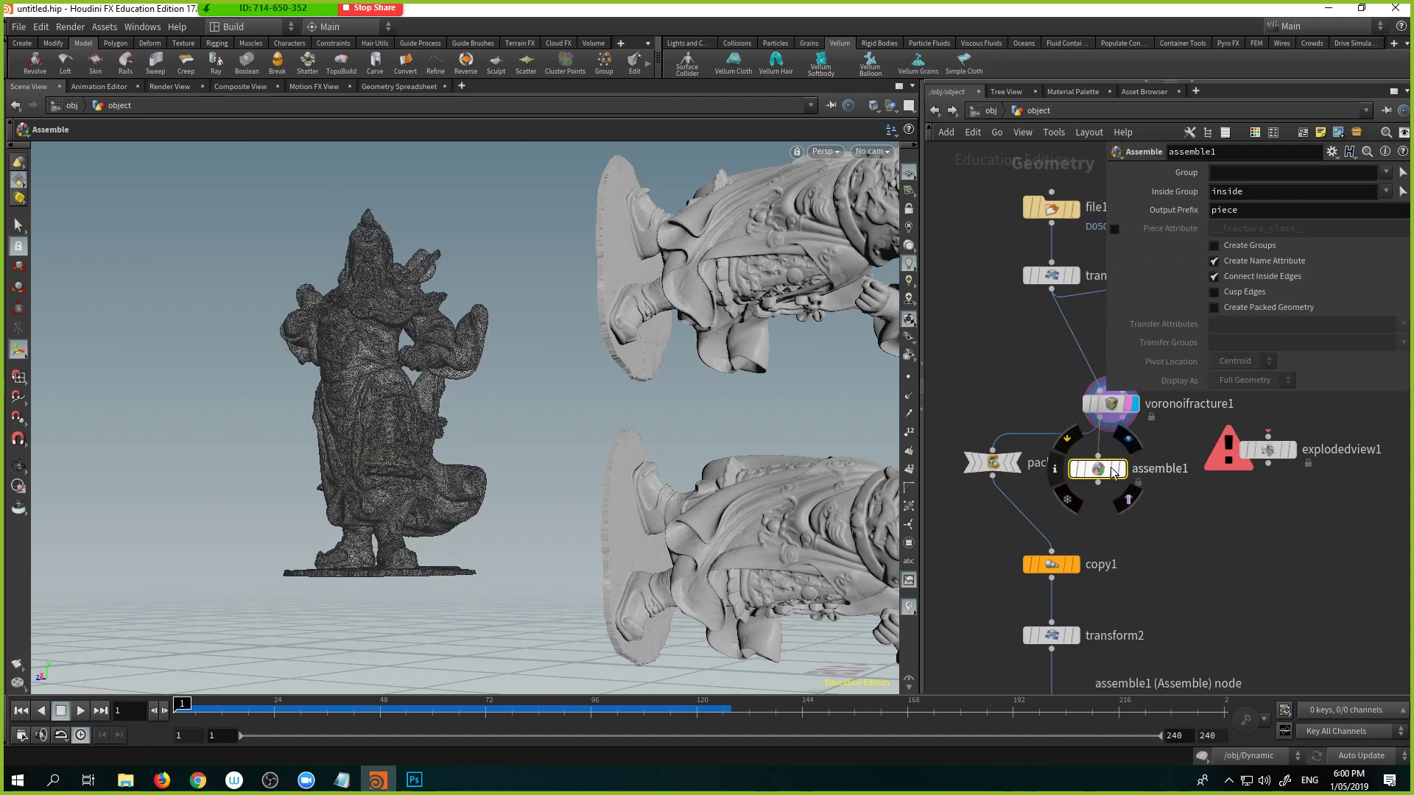
Step: Enable Create Packed Geometry on assemble1 and inspect its node info for the packed fragments
click(1214, 308)
mouse_move(1108, 471)
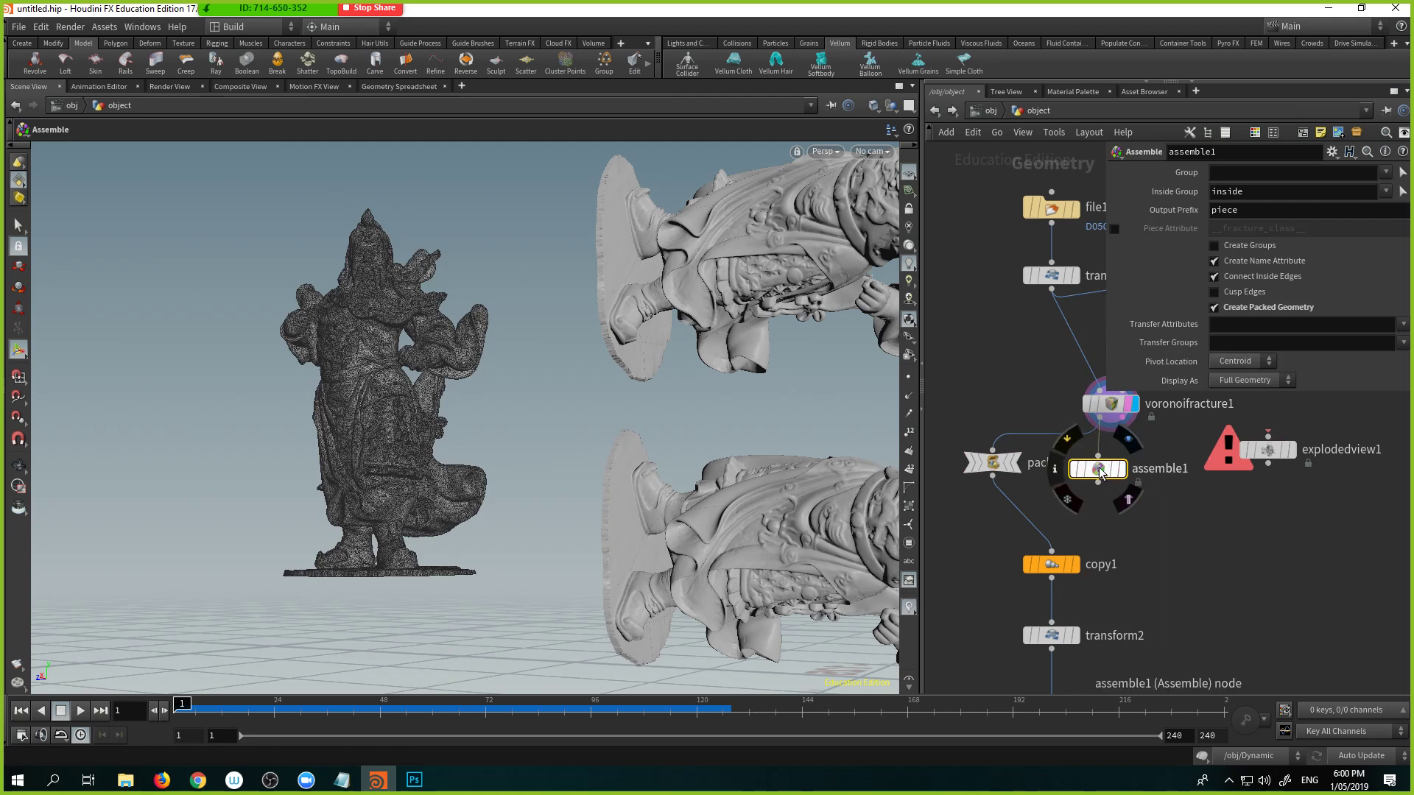
middle_click(1099, 472)
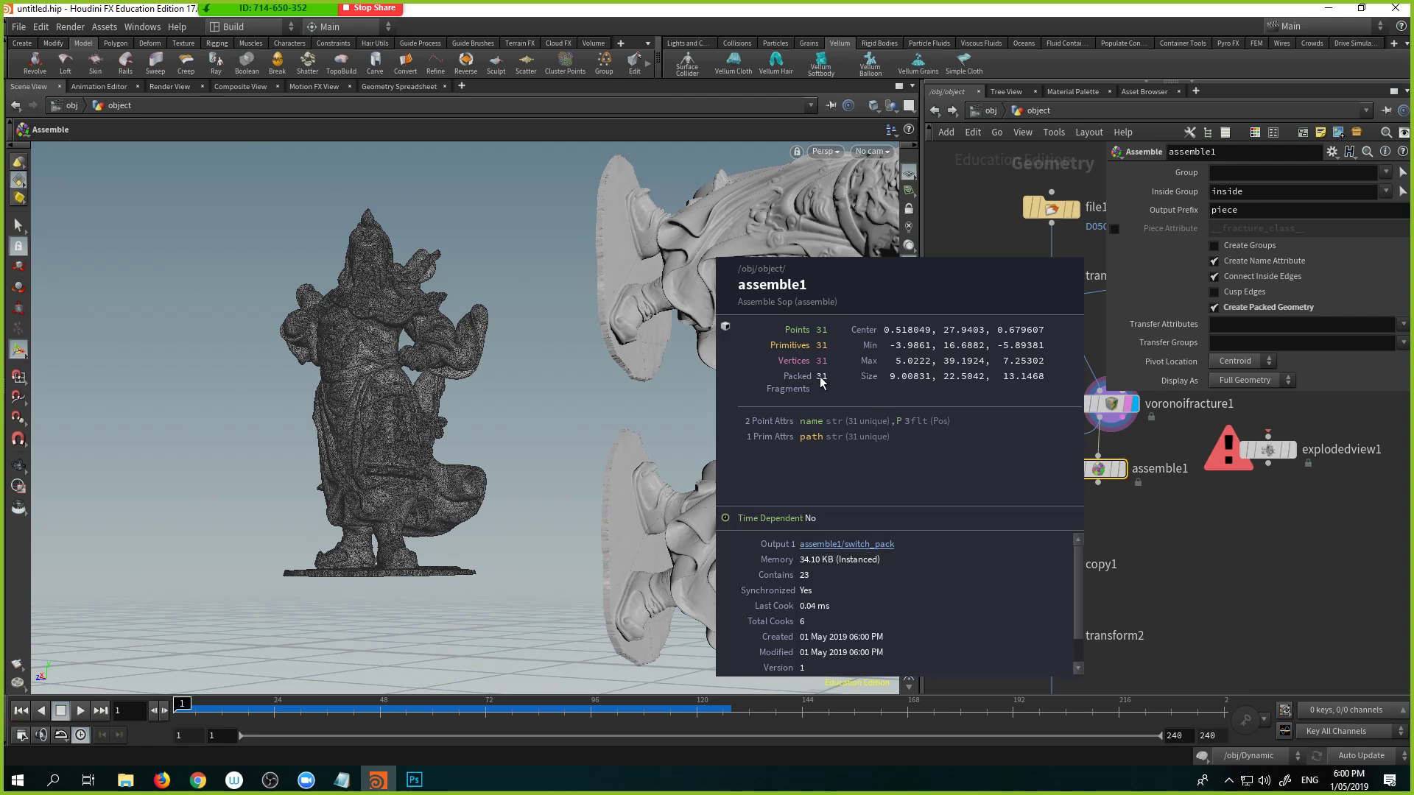
Step: Compare the node info of pack1 and assemble1, and feed assemble1 into copy1 in place of pack1
middle_click(1004, 462)
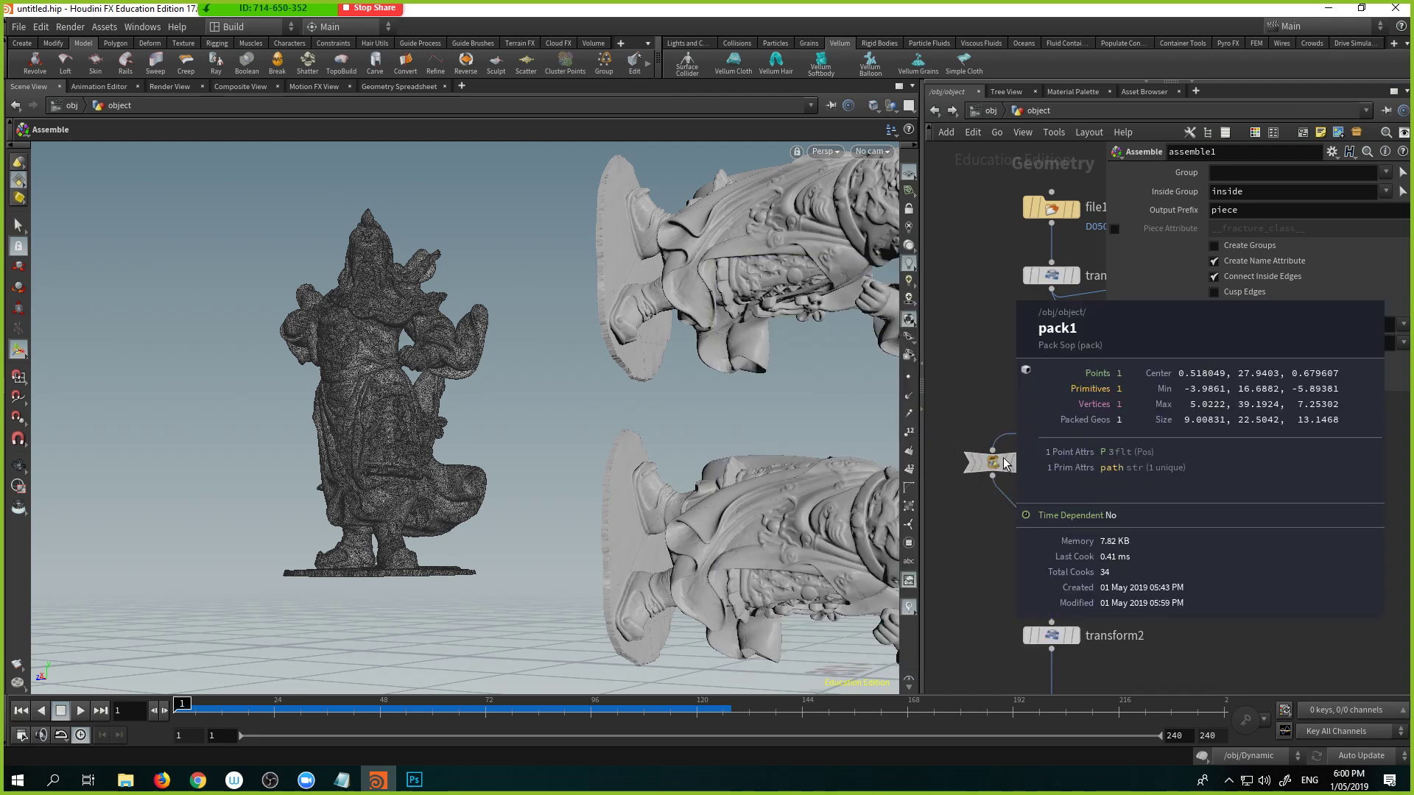
mouse_move(1031, 428)
middle_down()
mouse_move(1117, 469)
mouse_move(1040, 448)
middle_up()
middle_click(1084, 470)
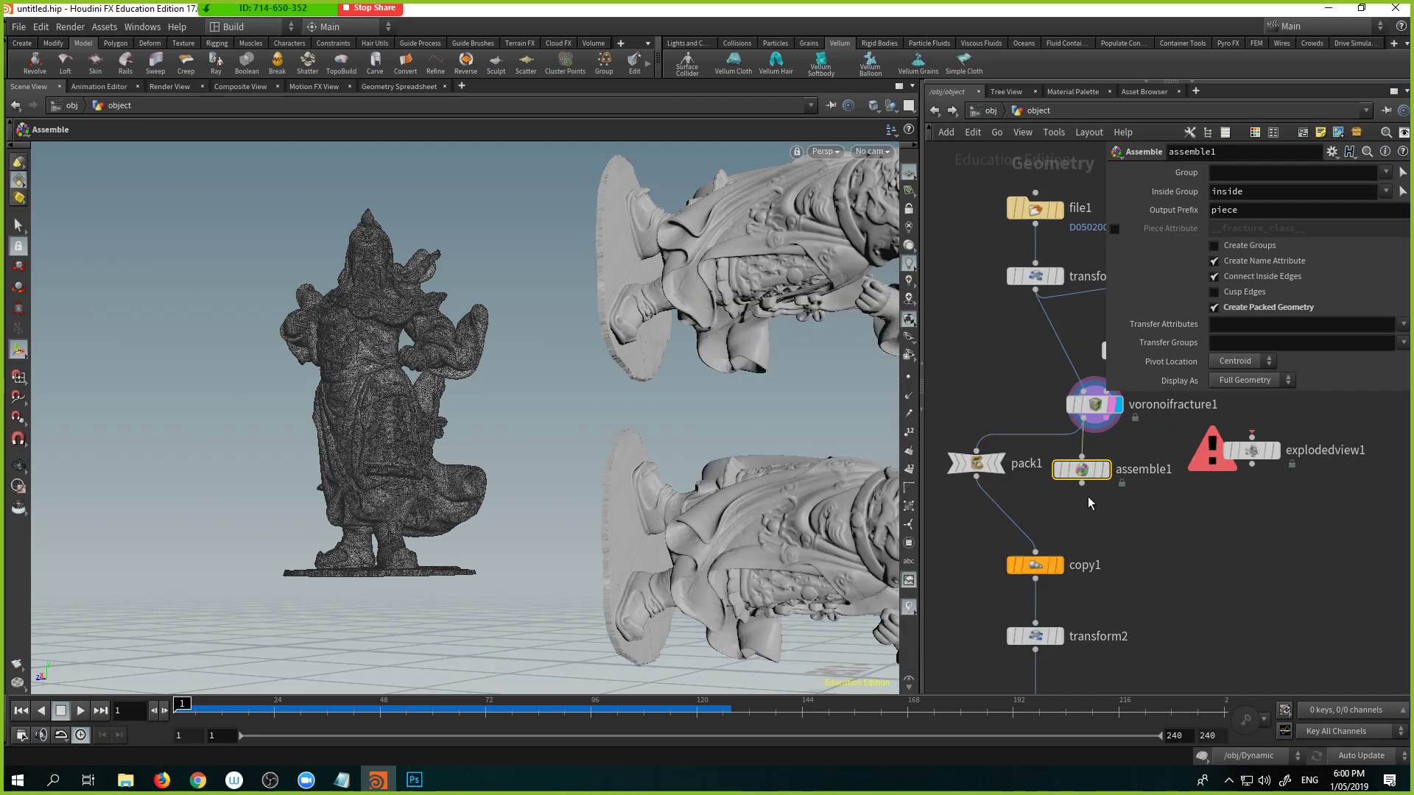
drag(1081, 484, 1035, 552)
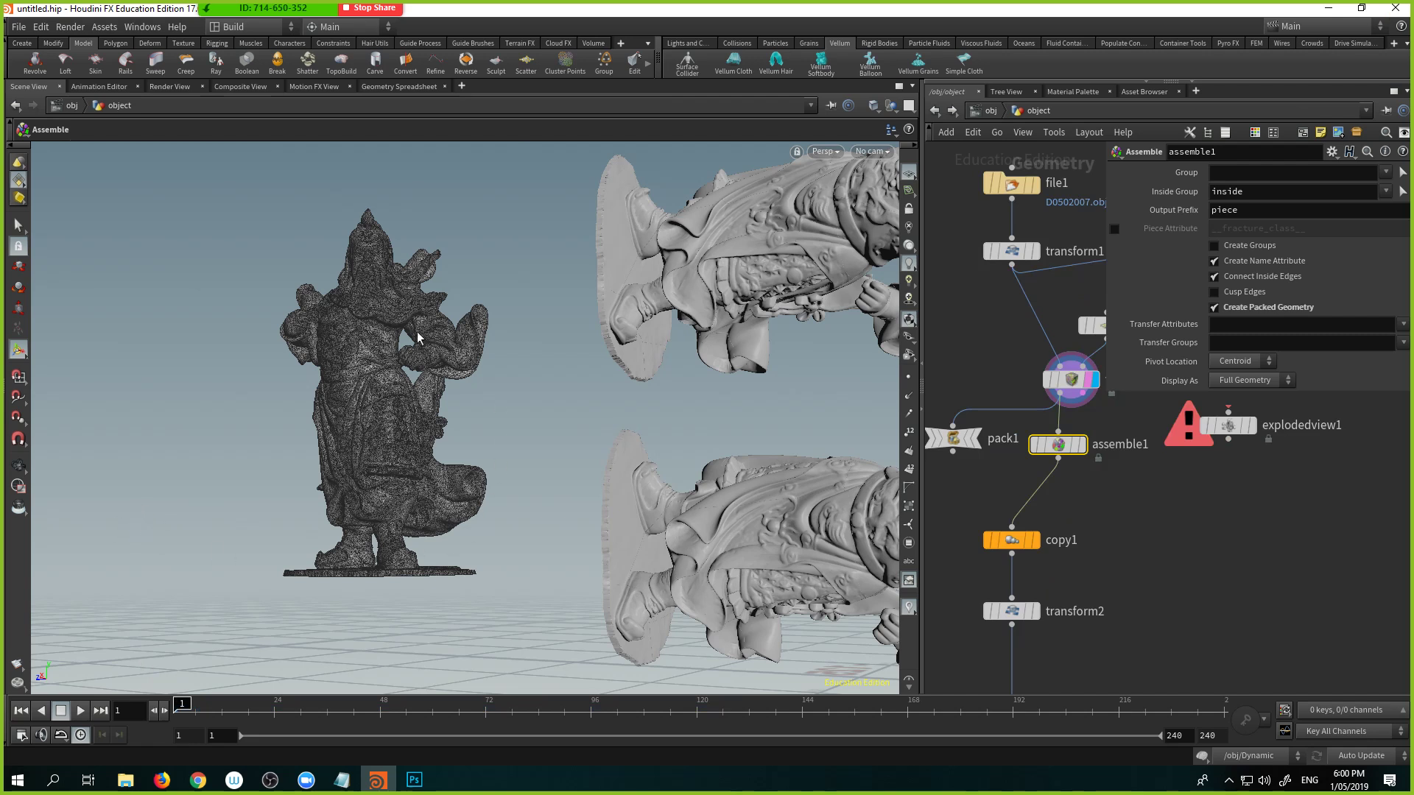
Step: Save the scene as rigid_body_sim in the $JOB project folder
click(19, 28)
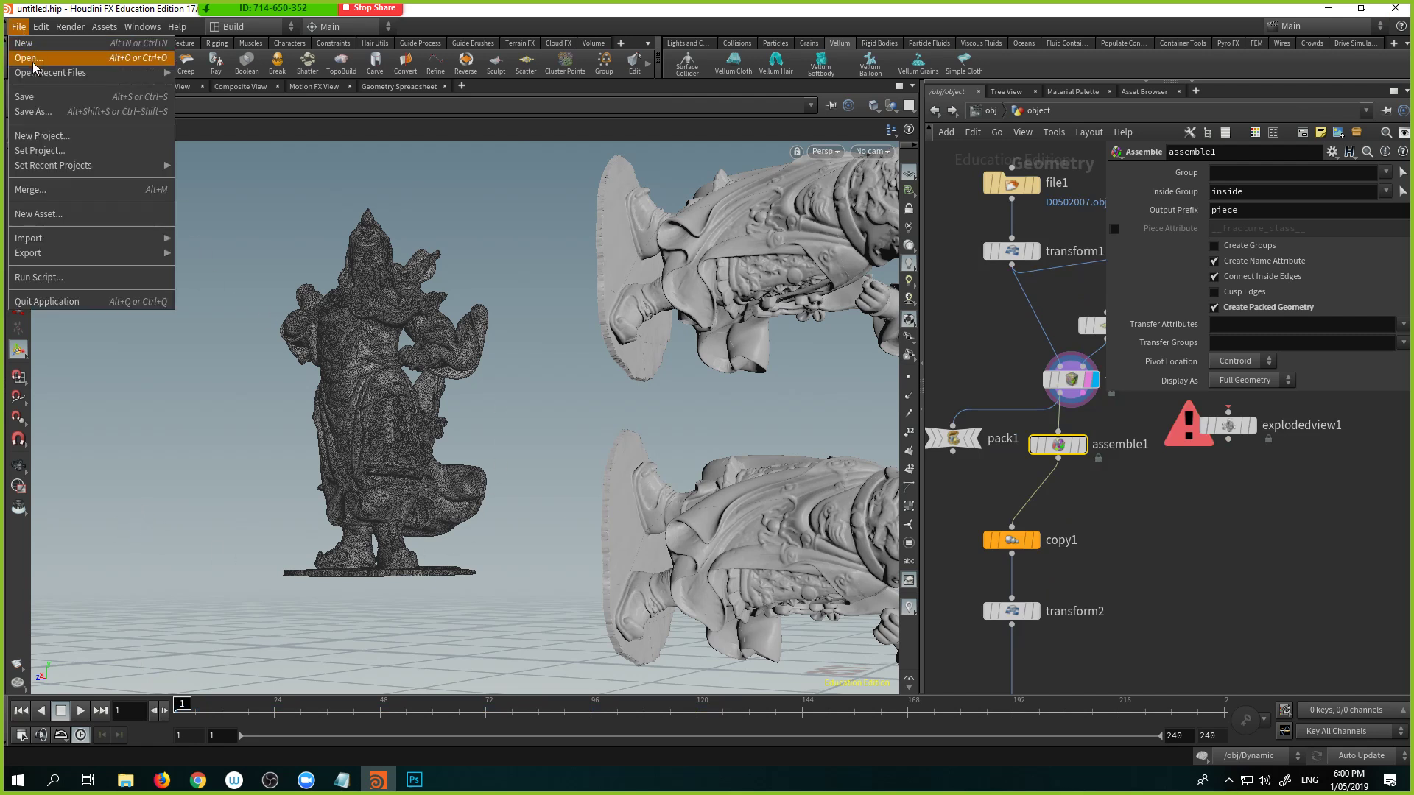
click(35, 111)
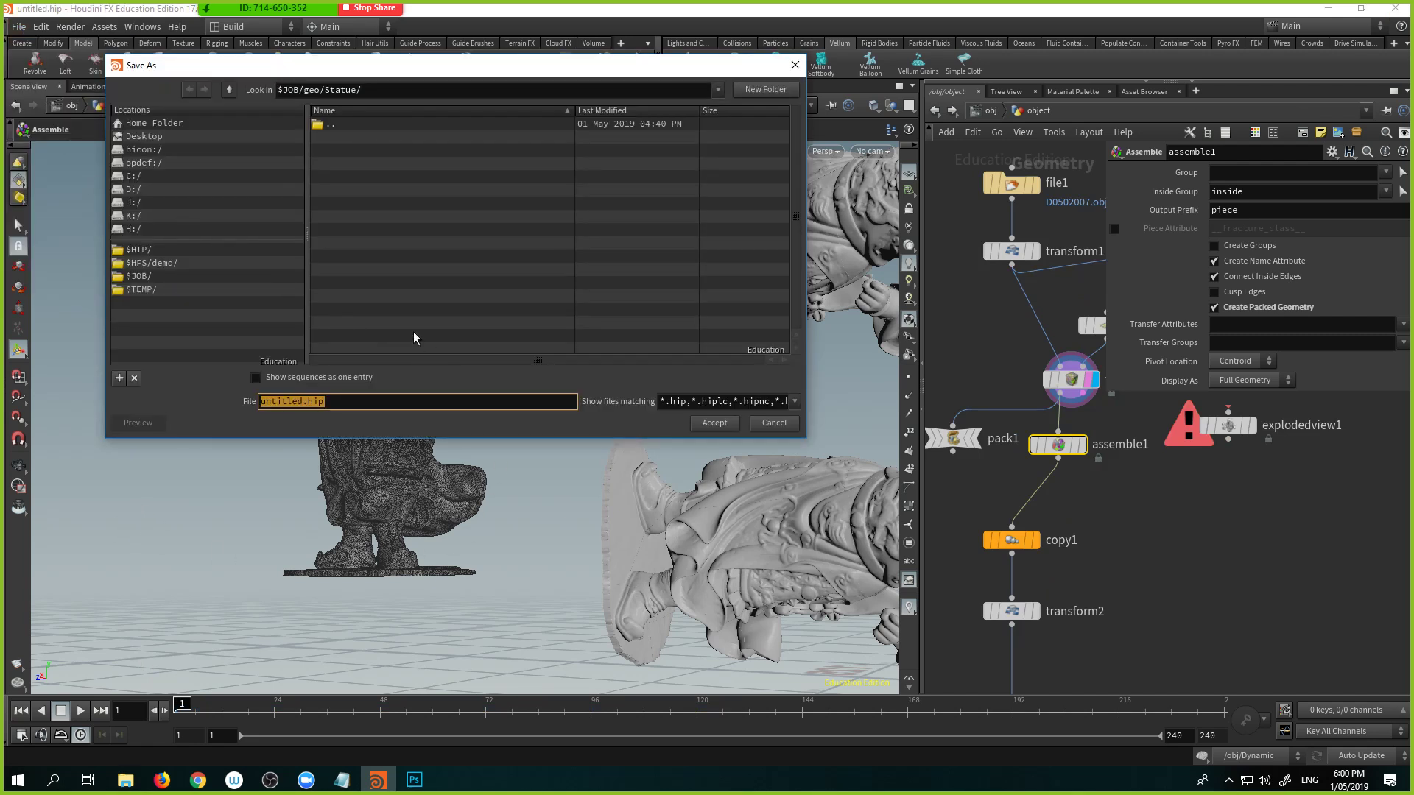
click(165, 276)
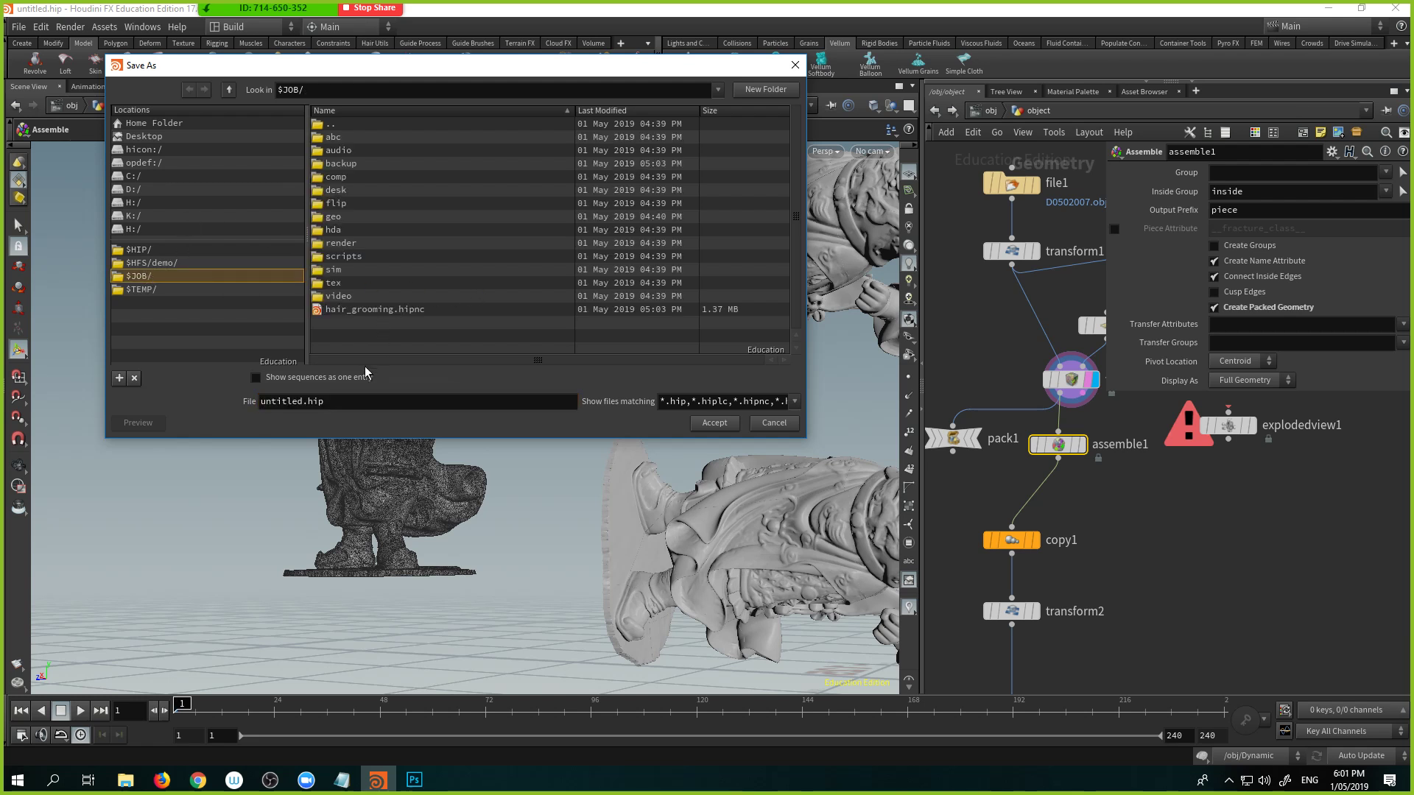
drag(352, 405, 123, 417)
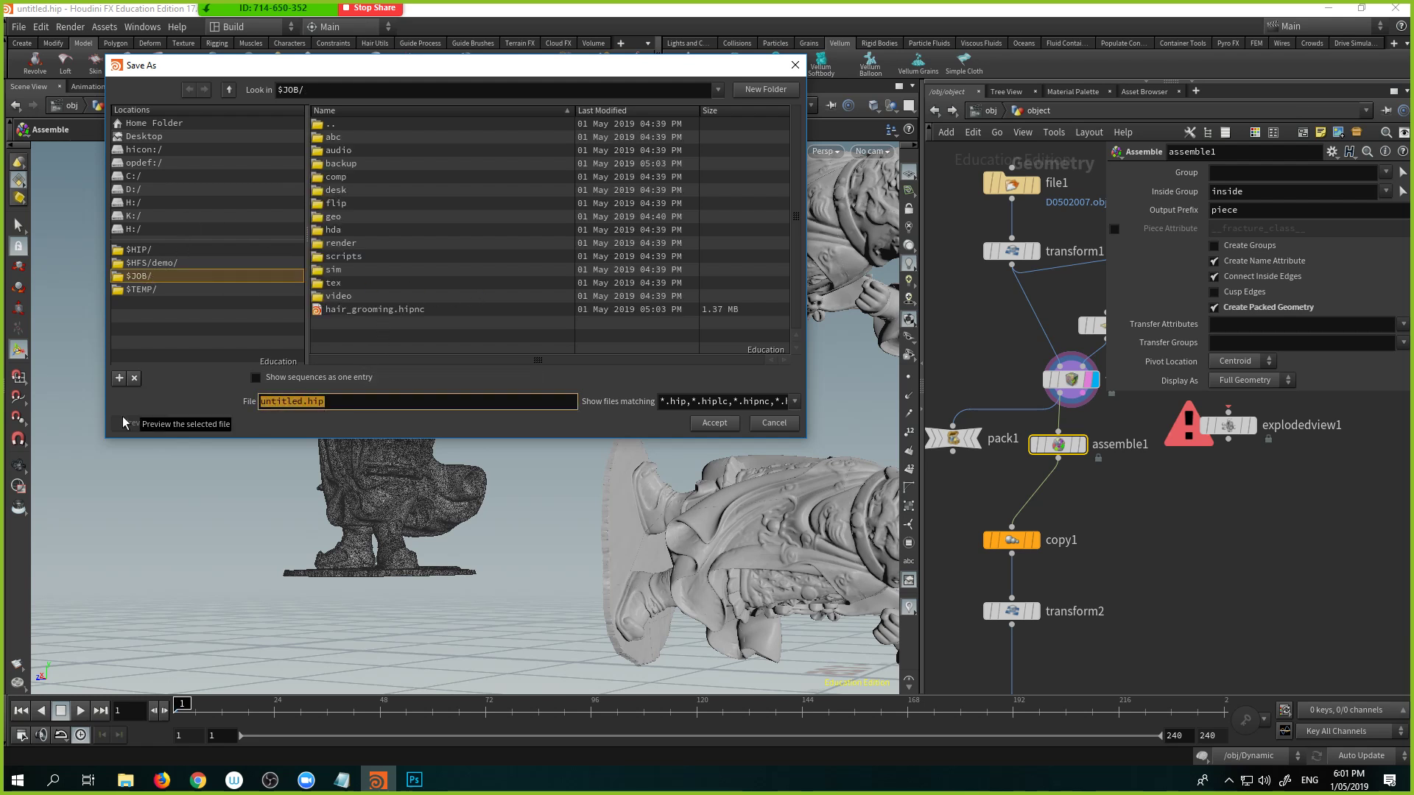
text(rigid_body_sim)
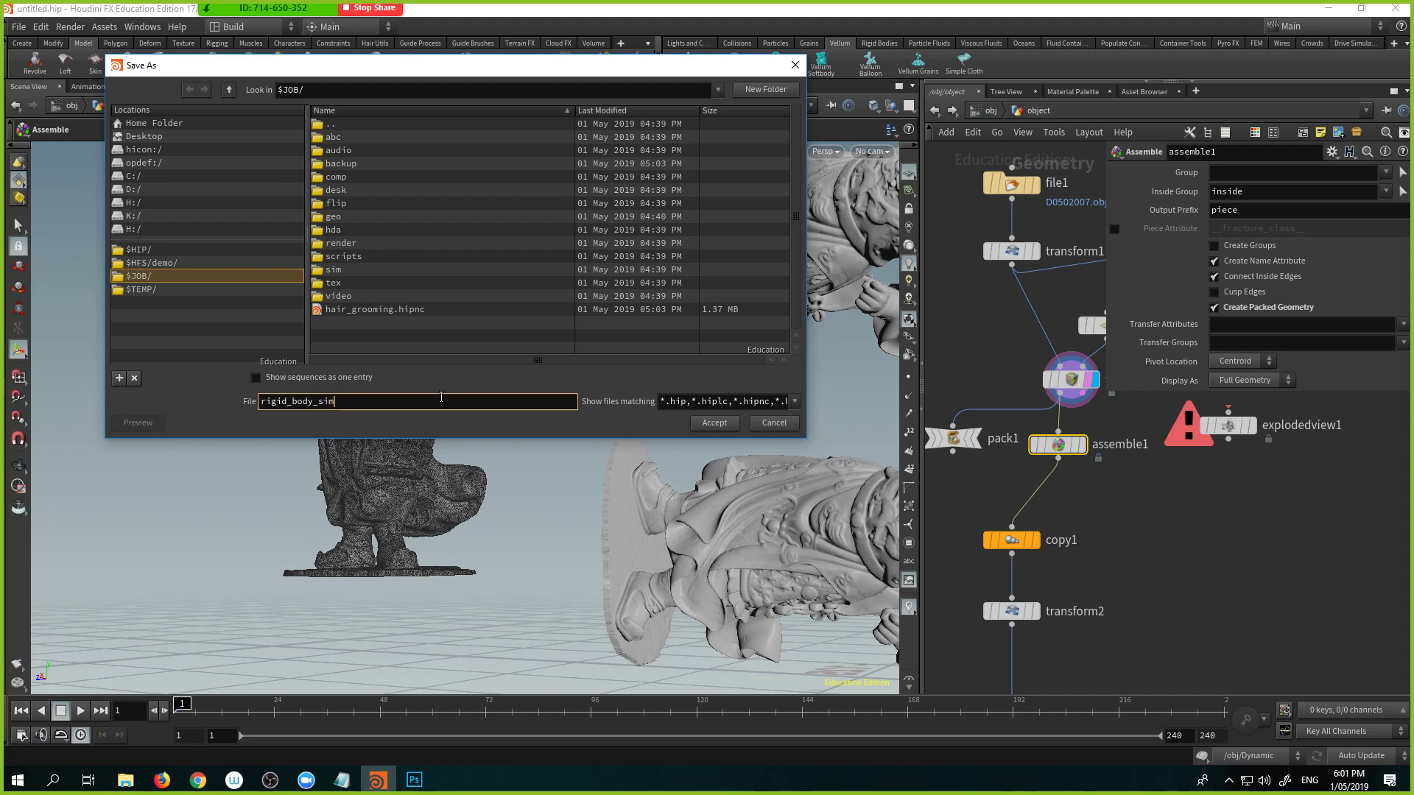
click(716, 424)
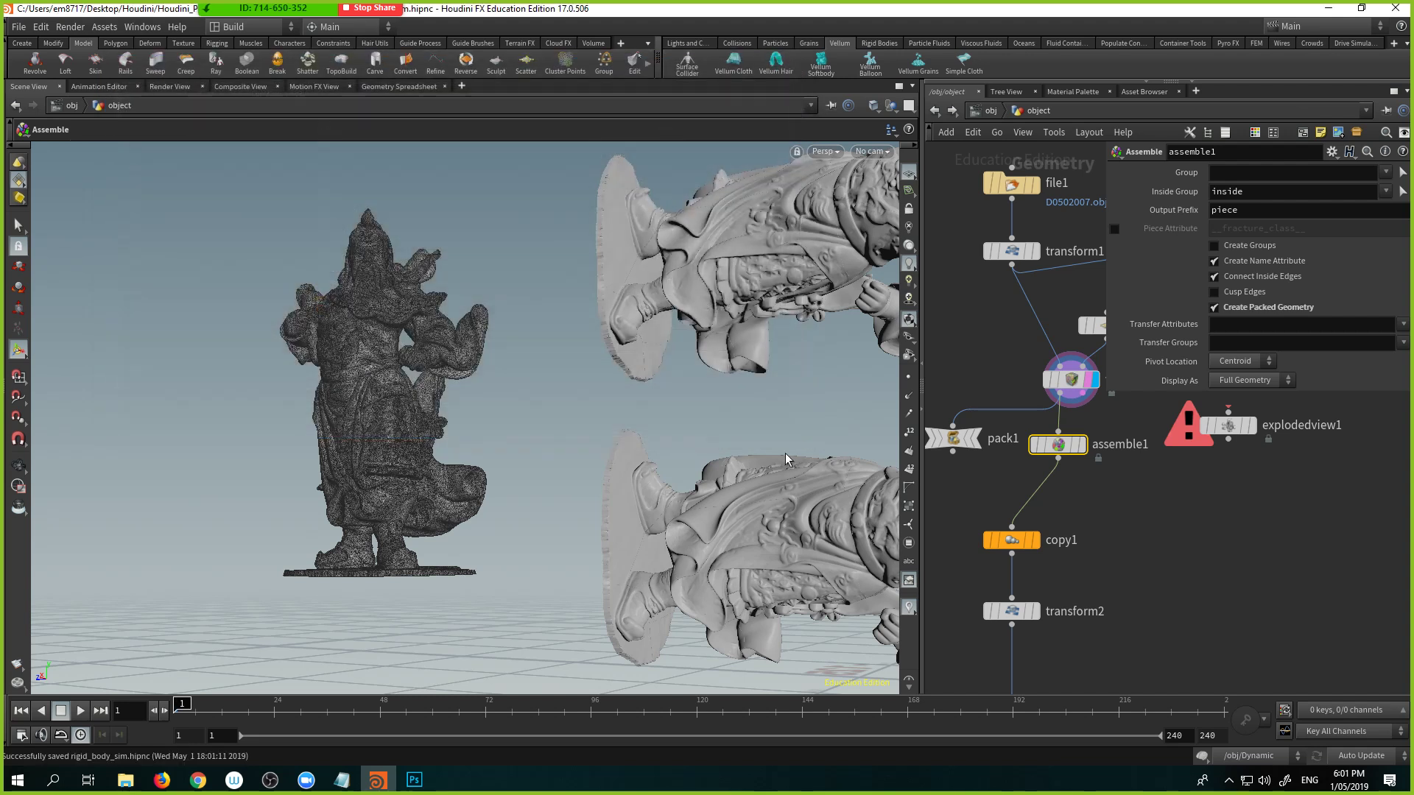
Step: Return to the object level, hide the object geometry and select the Dynamic DOP network
click(988, 111)
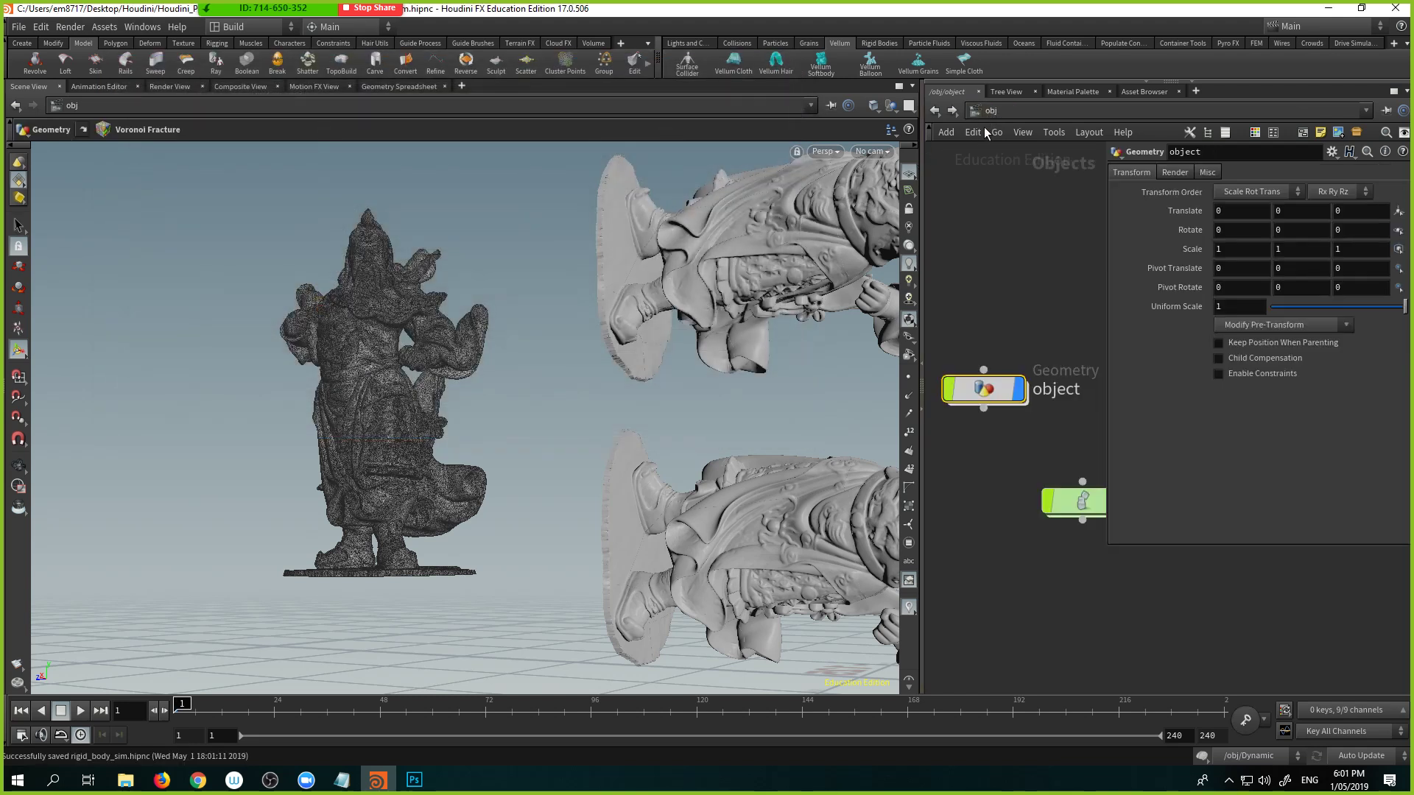
click(1020, 389)
middle_drag(1088, 509, 971, 430)
click(971, 430)
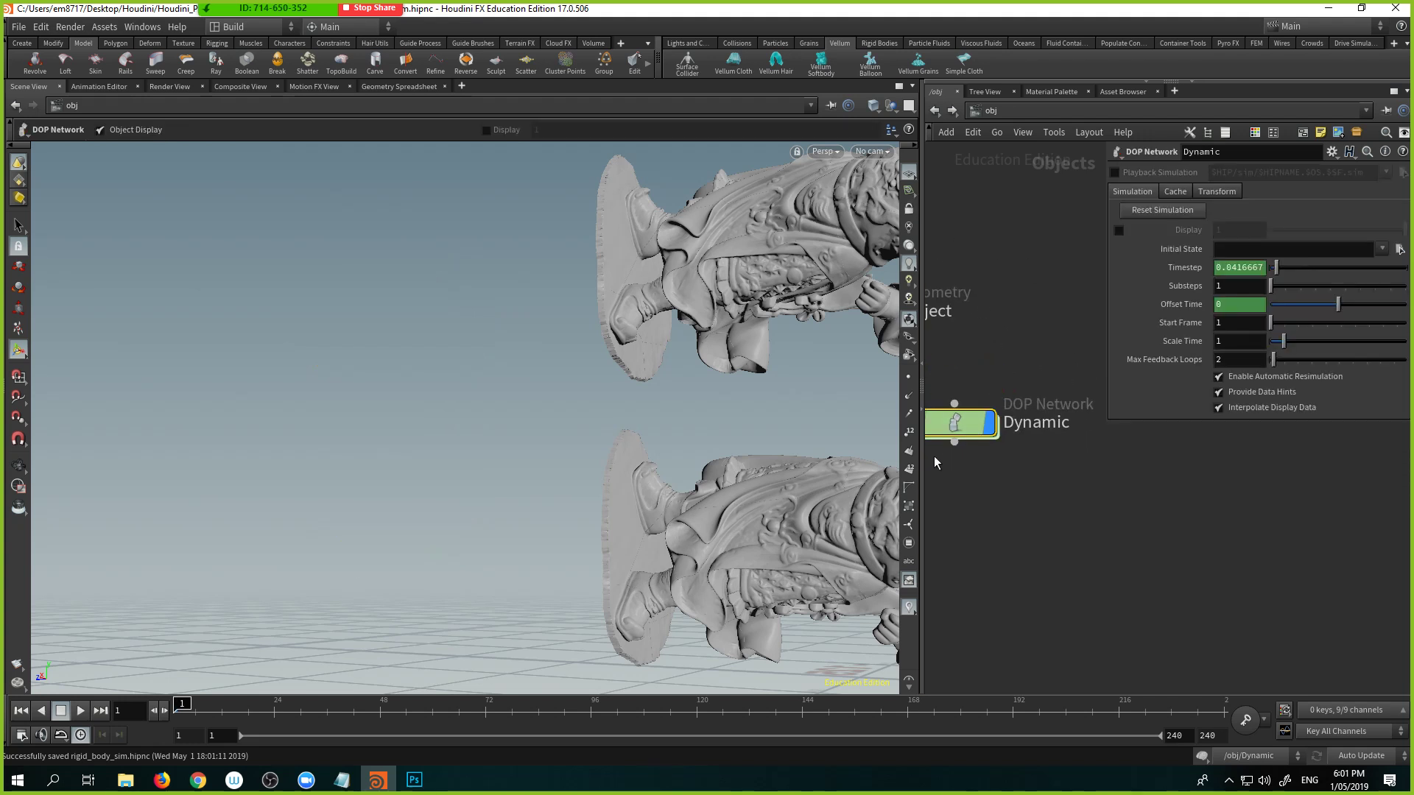
Step: Look inside the Dynamic network, return to the object level and briefly run the simulation before stopping it
double_click(964, 431)
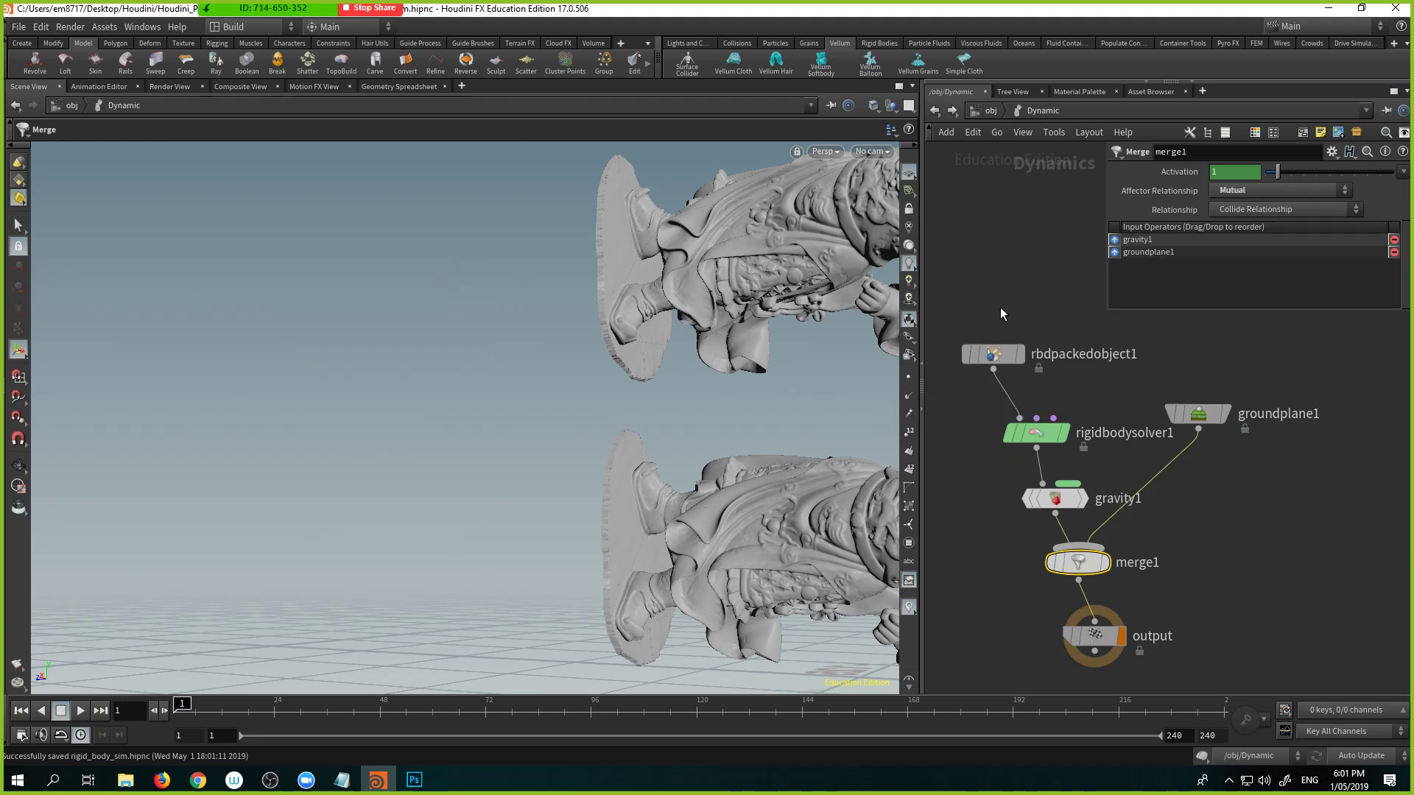
click(1021, 397)
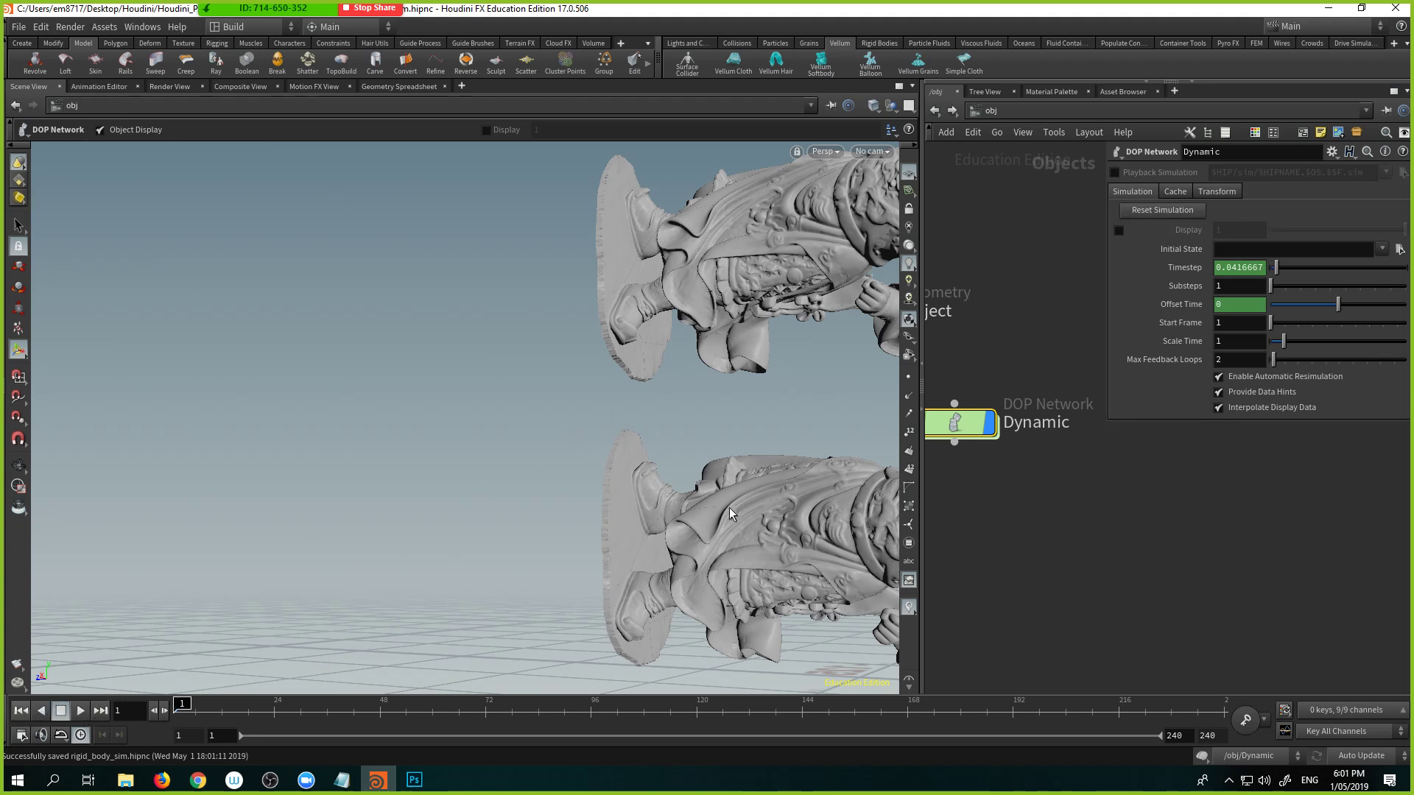
key(Up)
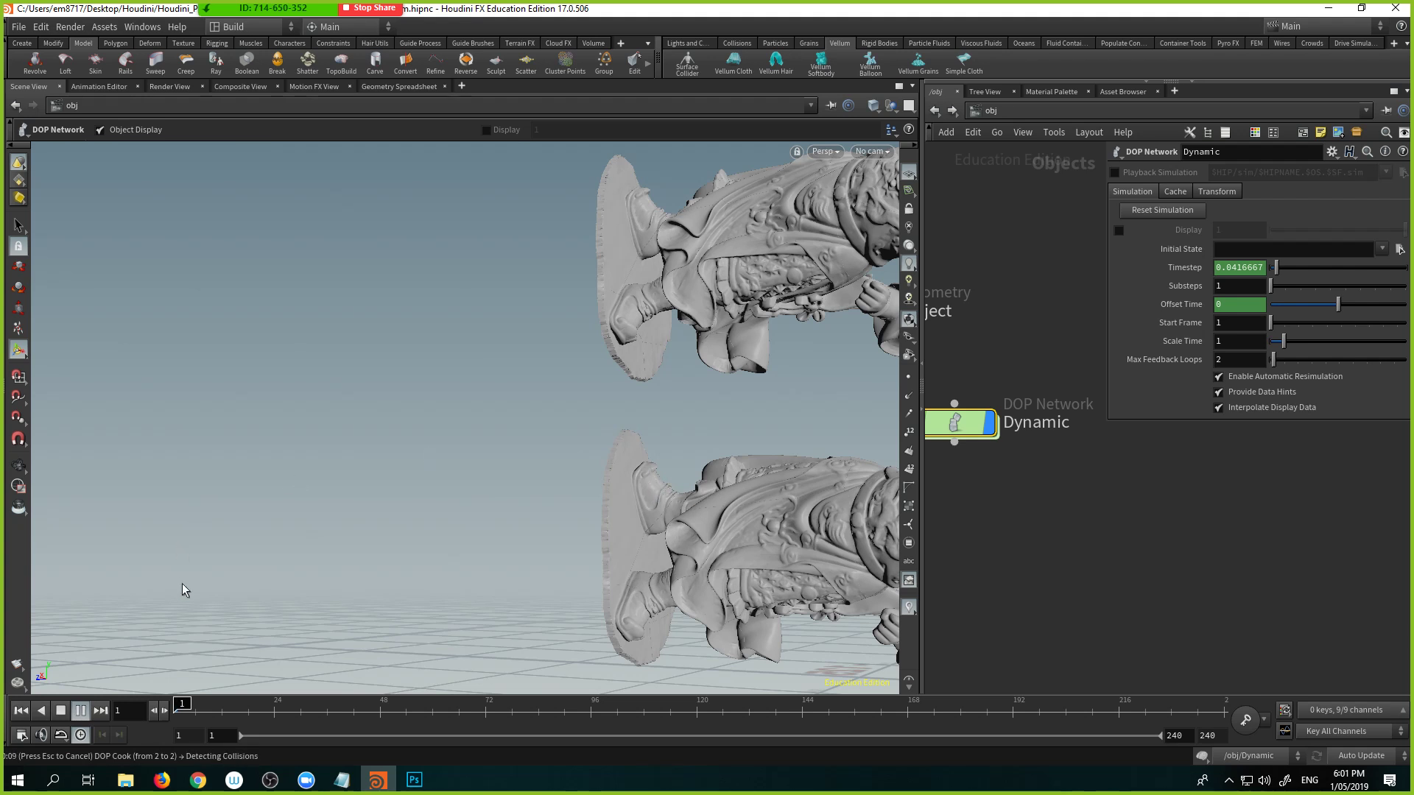
key(ctrl+s)
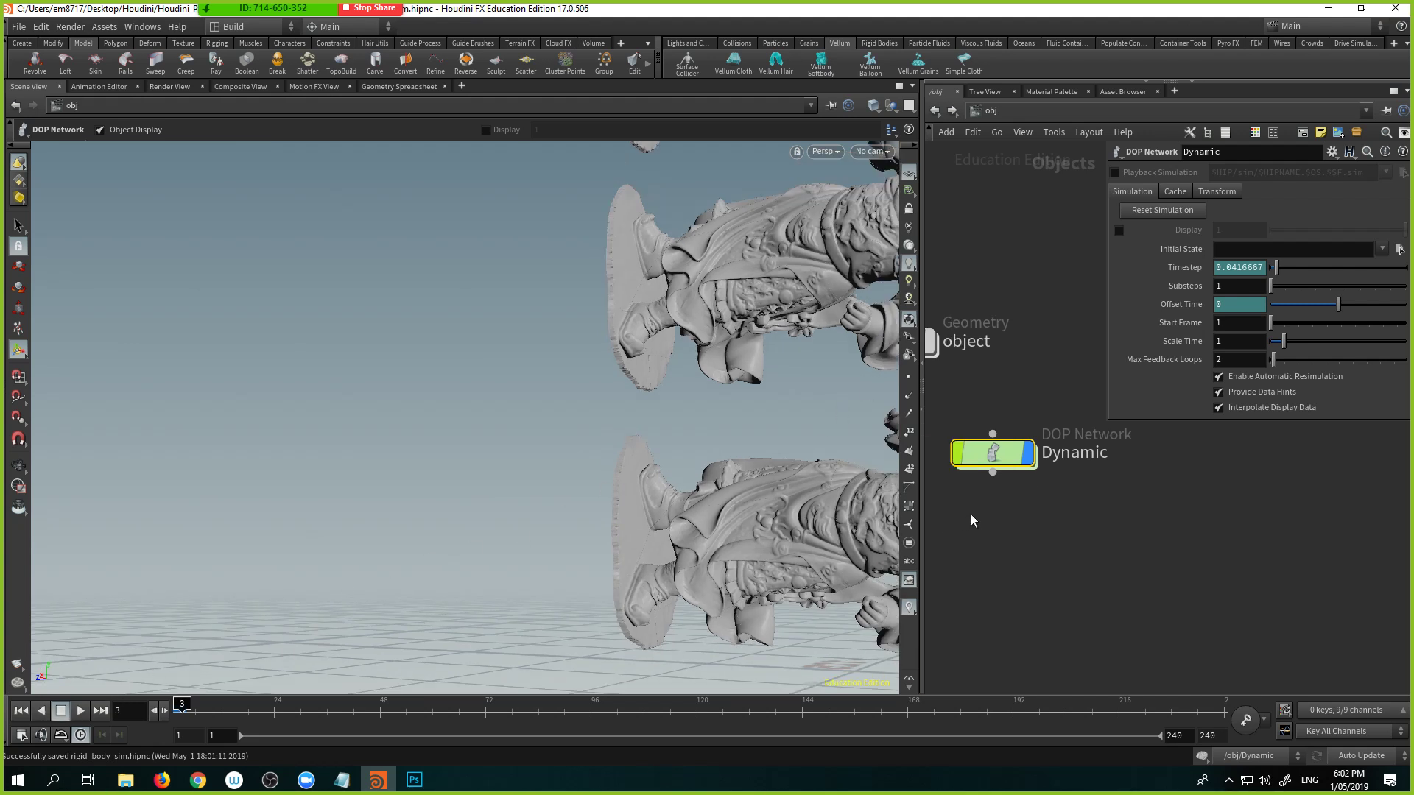
Step: Rewind to frame 1 and, inside the object geometry, set the total number of copies on copy1 to 10
middle_drag(972, 520, 1060, 543)
double_click(978, 371)
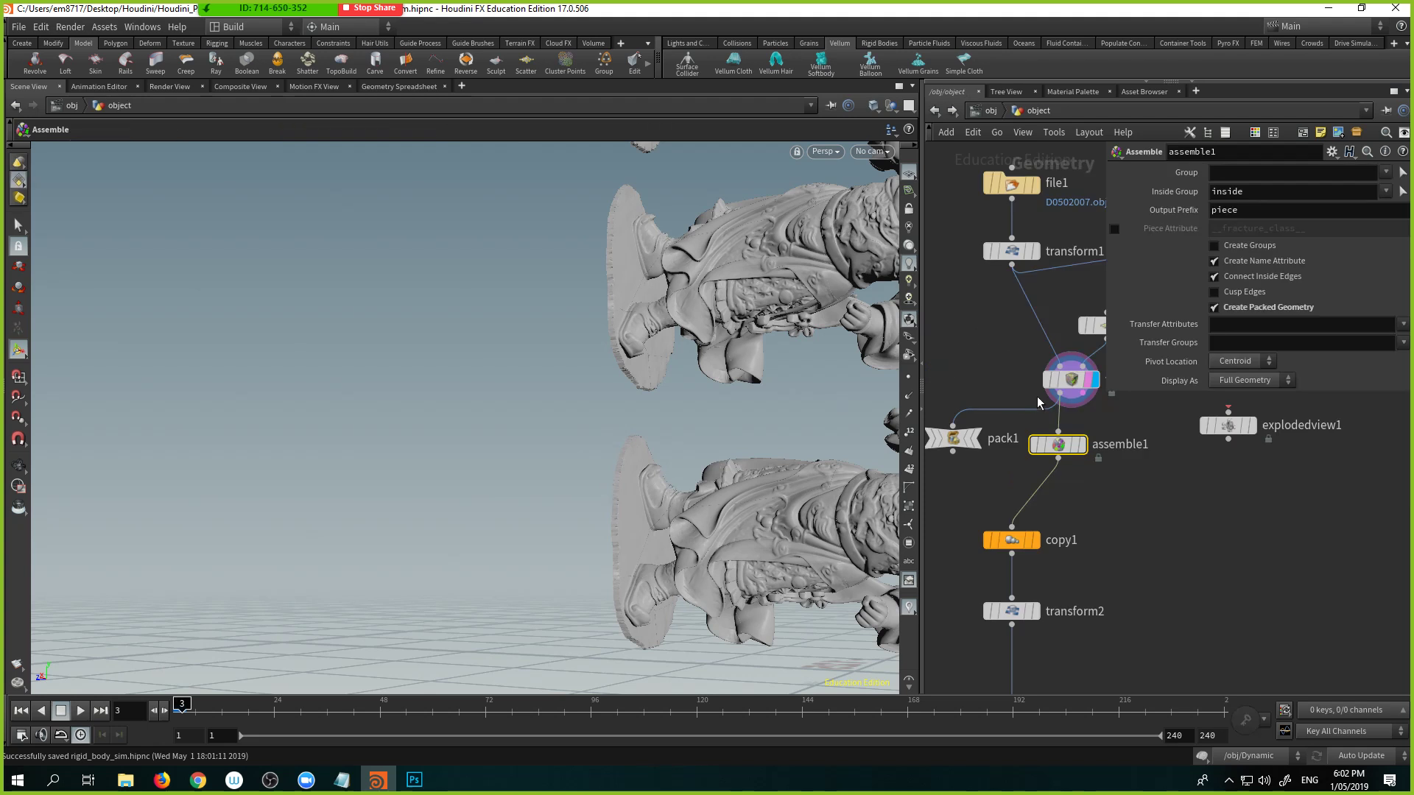
middle_drag(1037, 396, 984, 330)
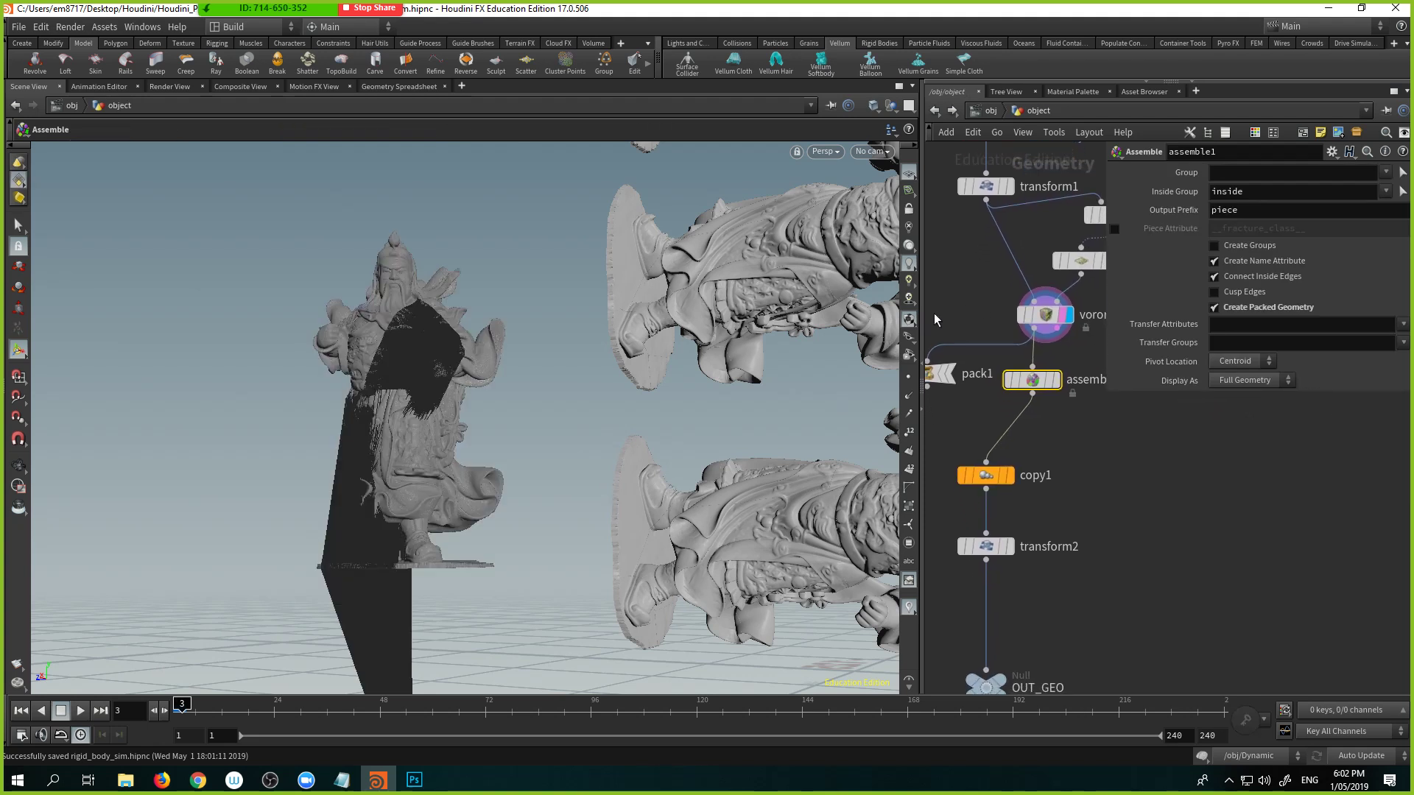
click(21, 711)
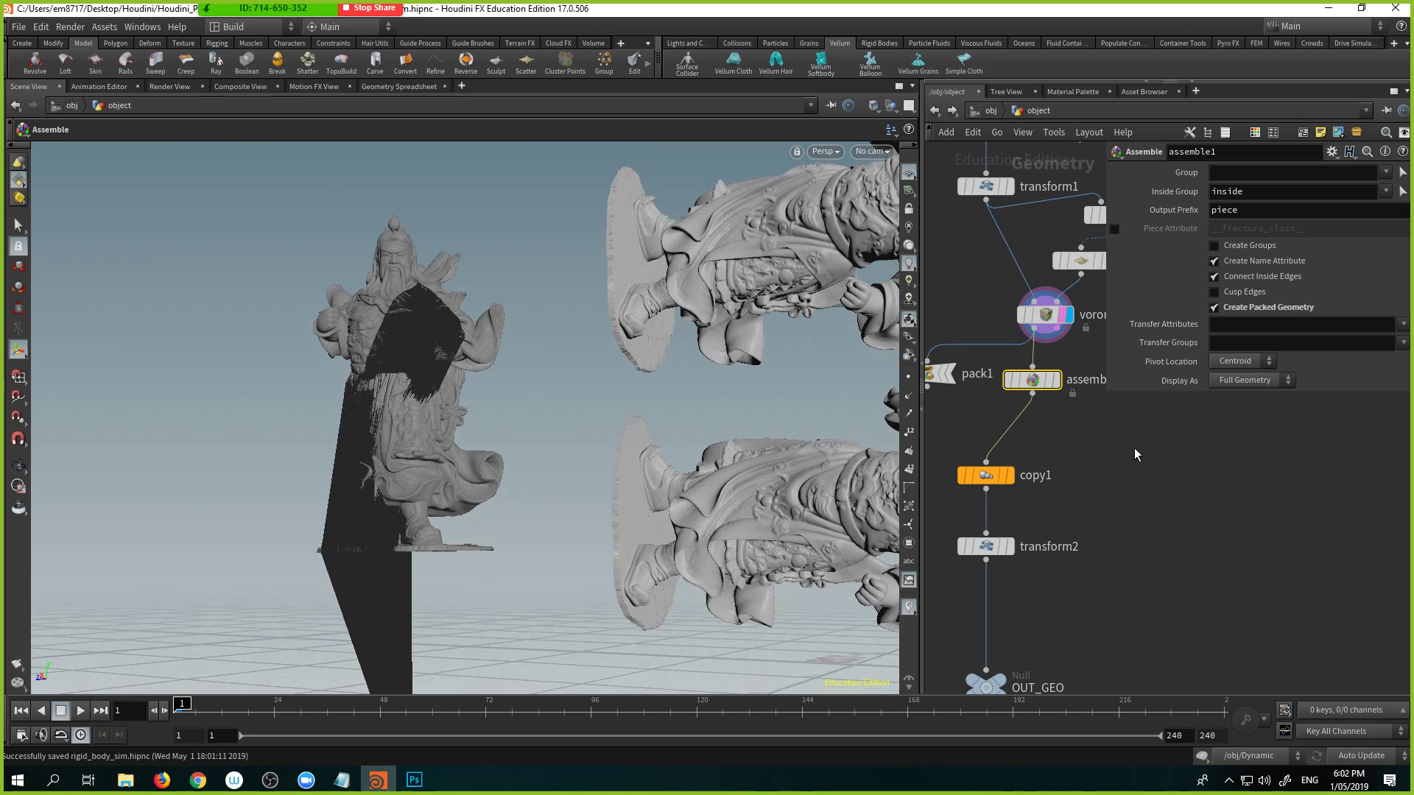
click(997, 474)
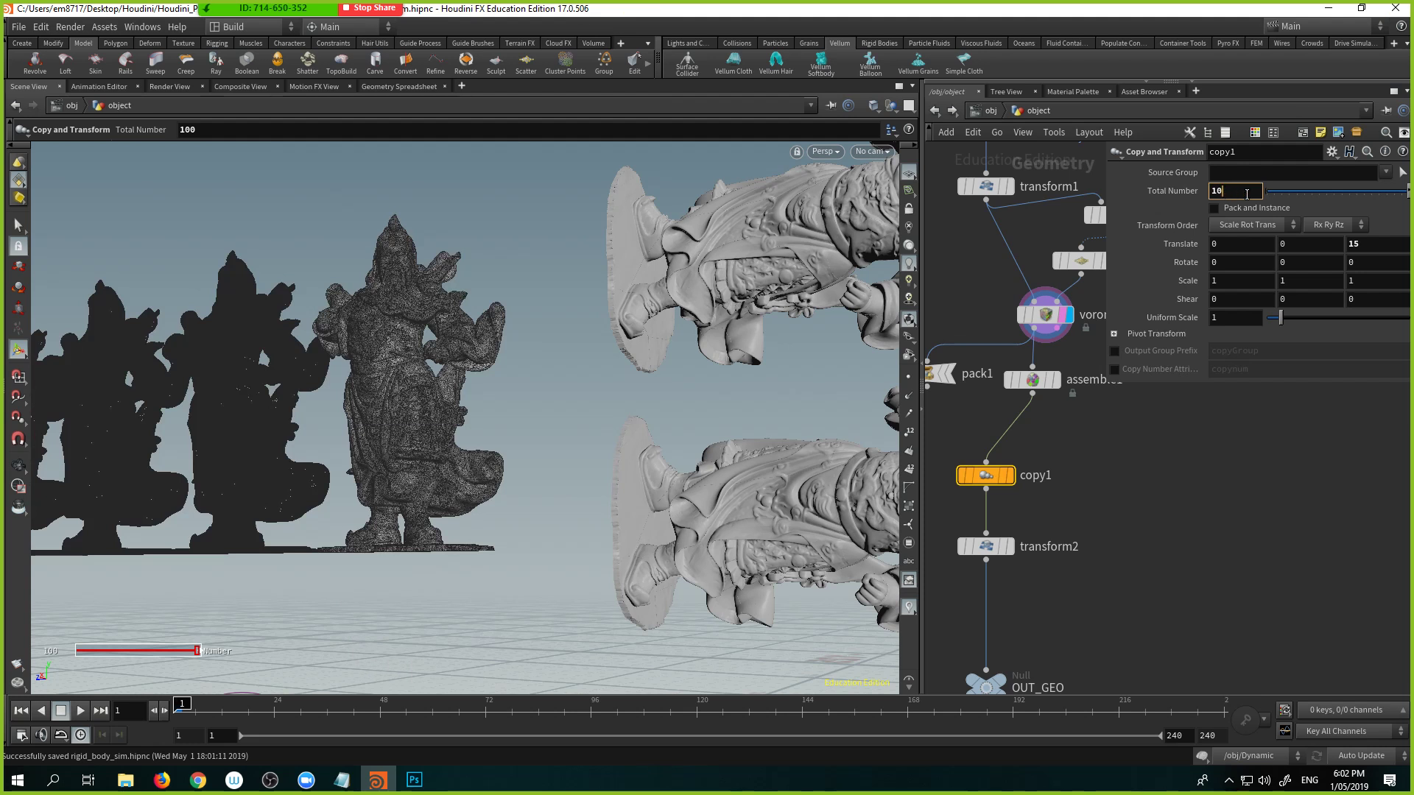
key(Return)
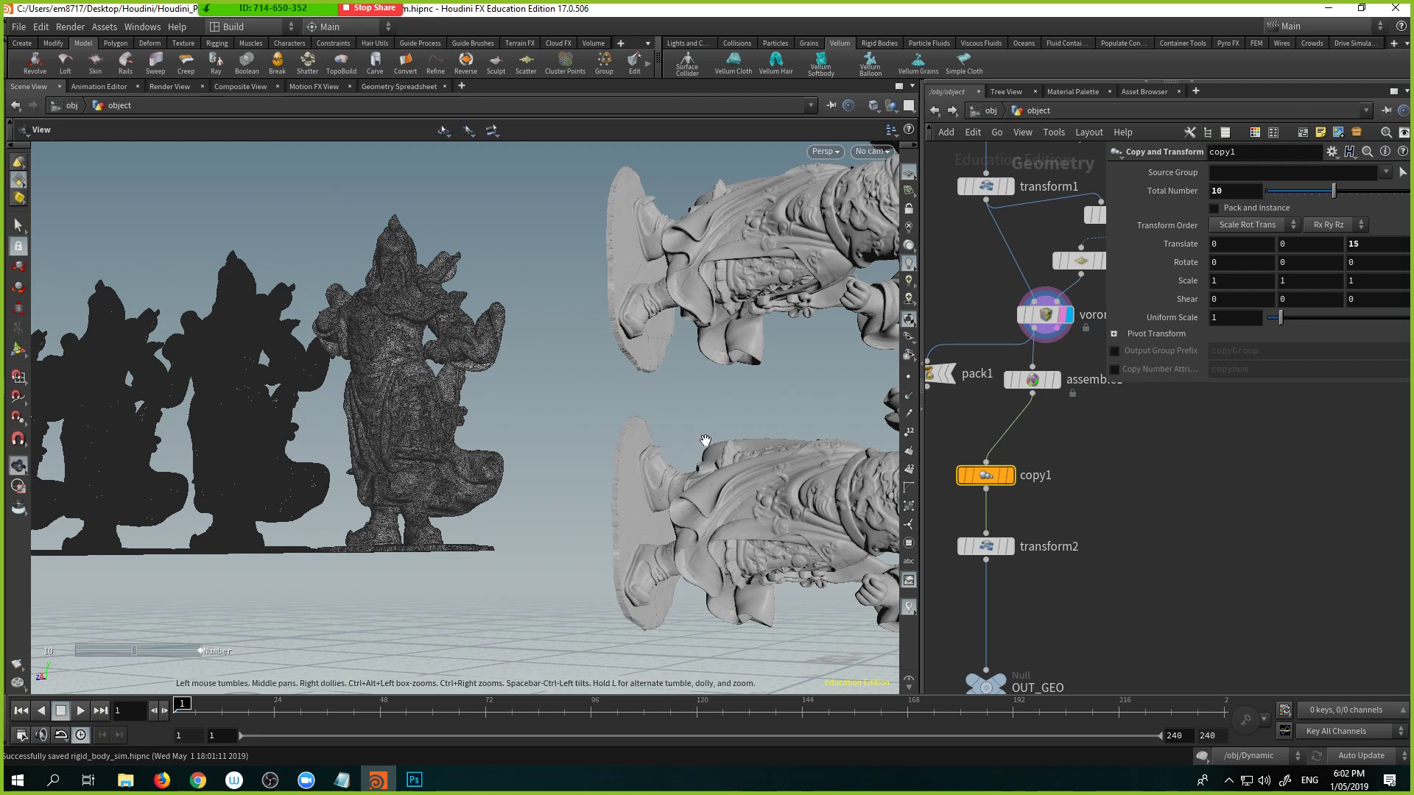
Step: Return to the object level, play the simulation to examine how the fractured statues break on impact, and rewind to frame 1
scroll(680, 448, up, 3)
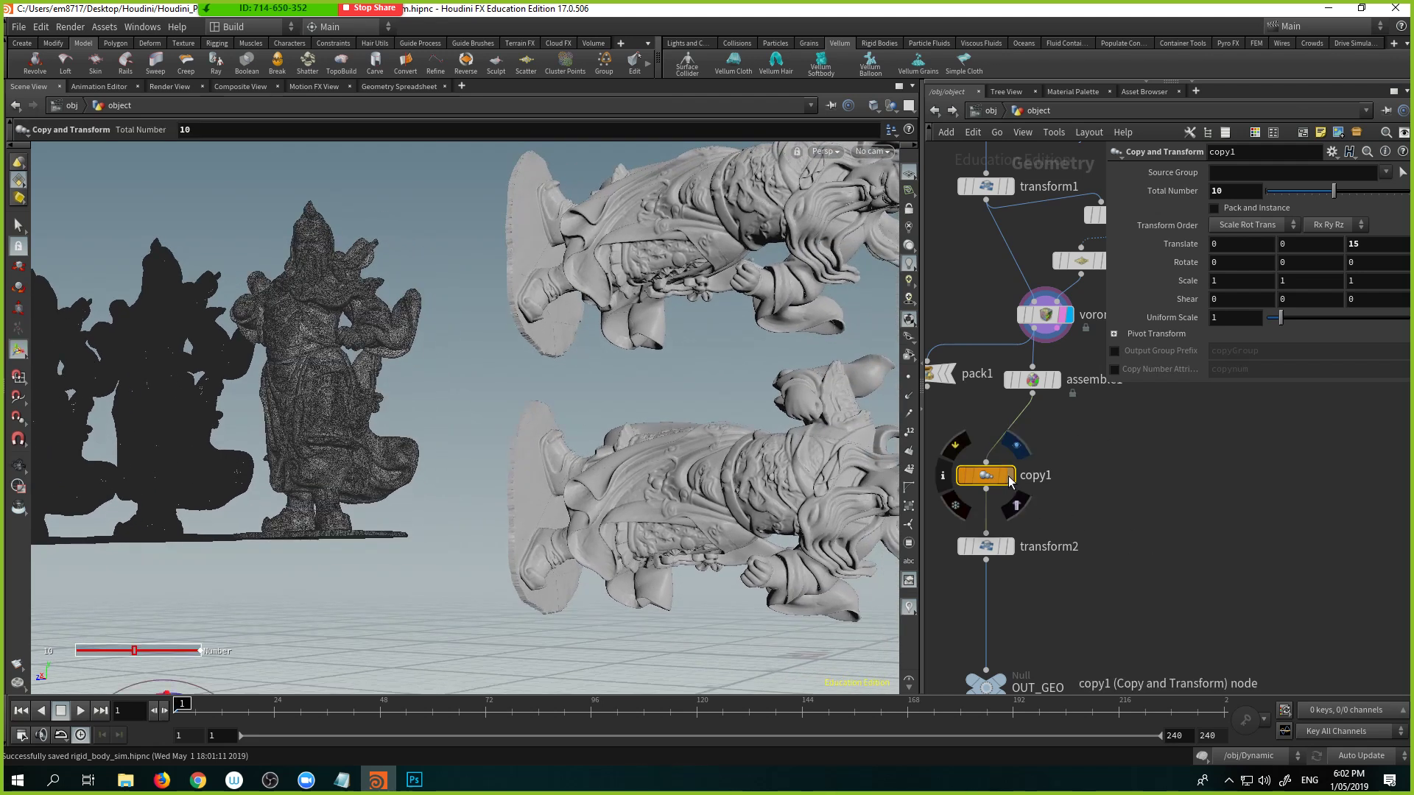
middle_drag(1075, 501, 1062, 462)
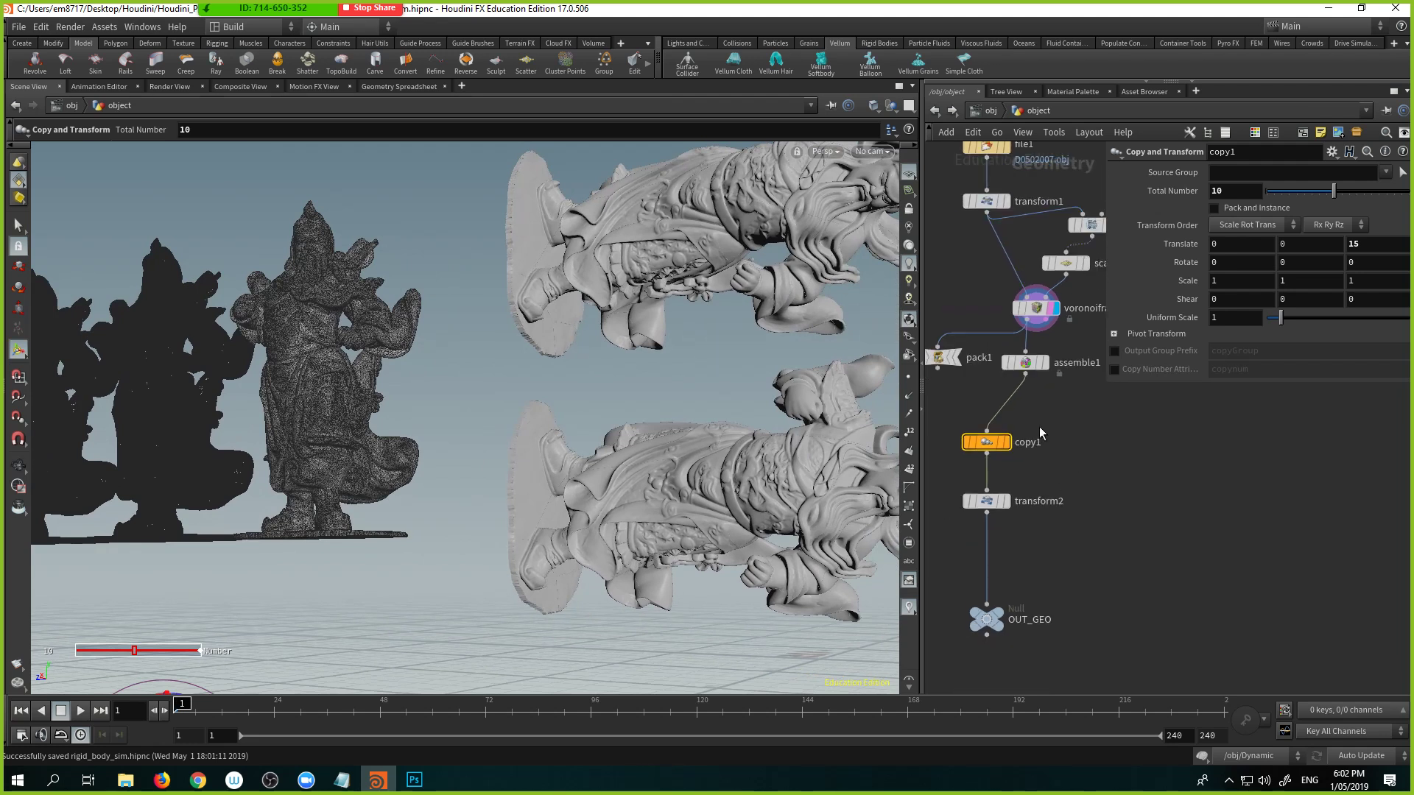
click(982, 109)
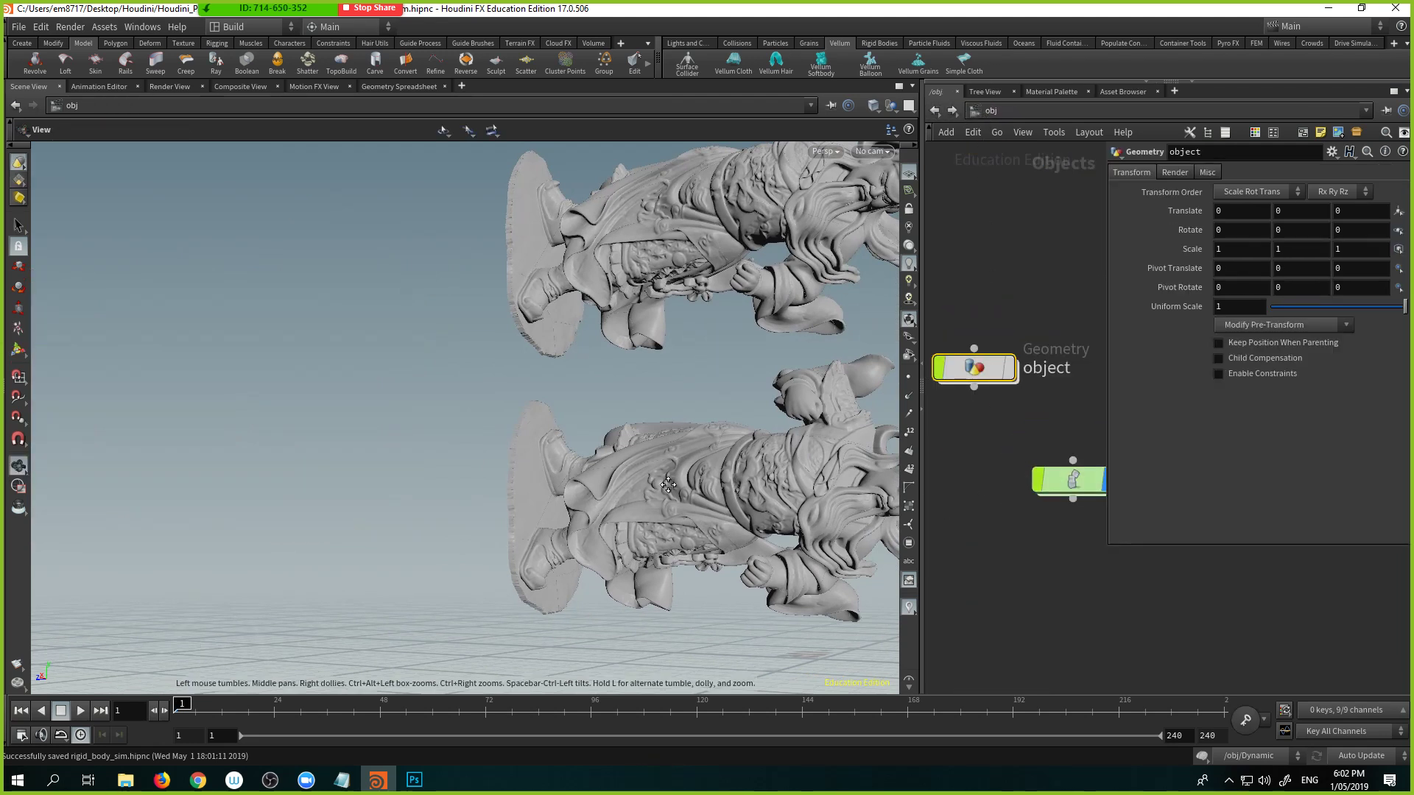
alt+middle_drag(668, 486, 269, 317)
alt+right_drag(268, 316, 277, 403)
alt+middle_drag(276, 404, 388, 445)
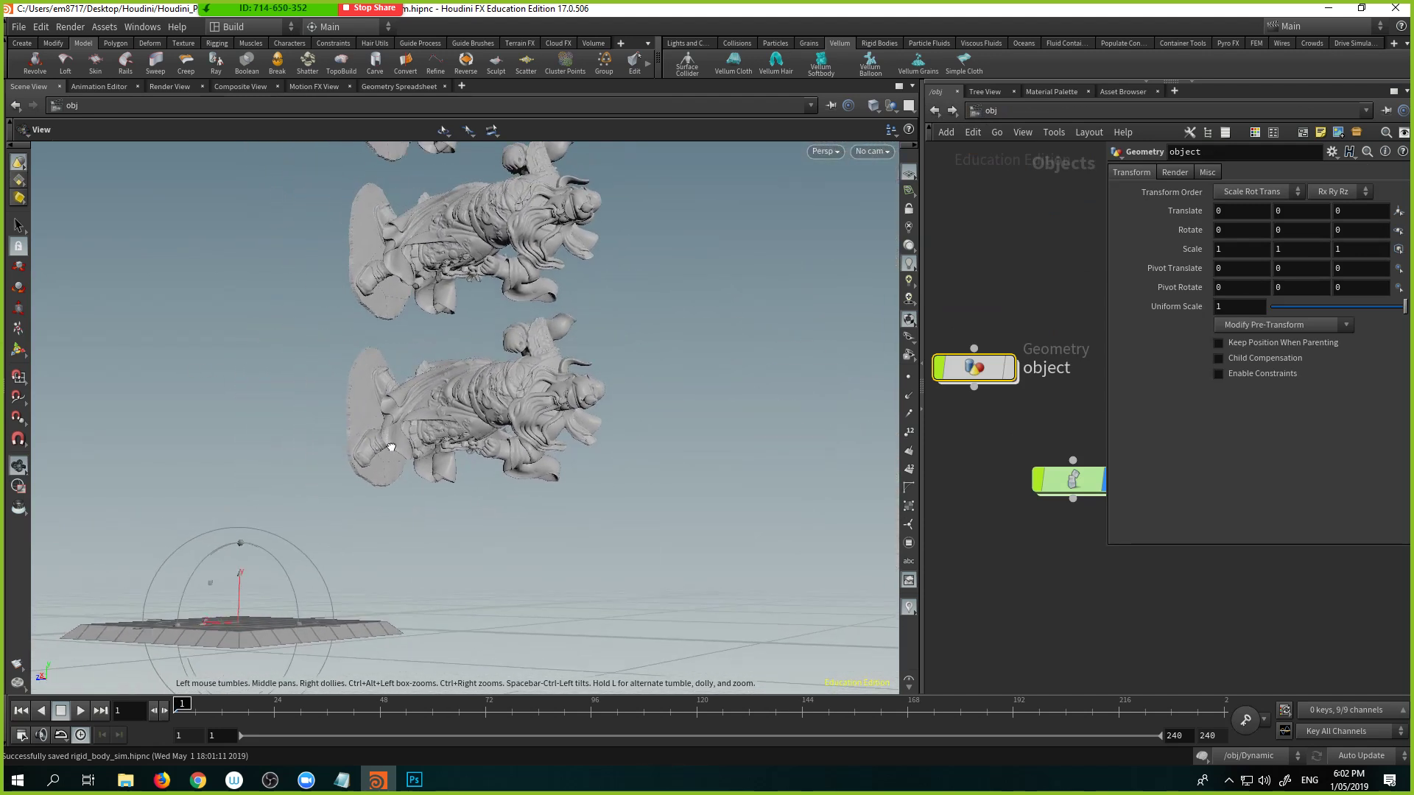
alt+drag(388, 445, 410, 492)
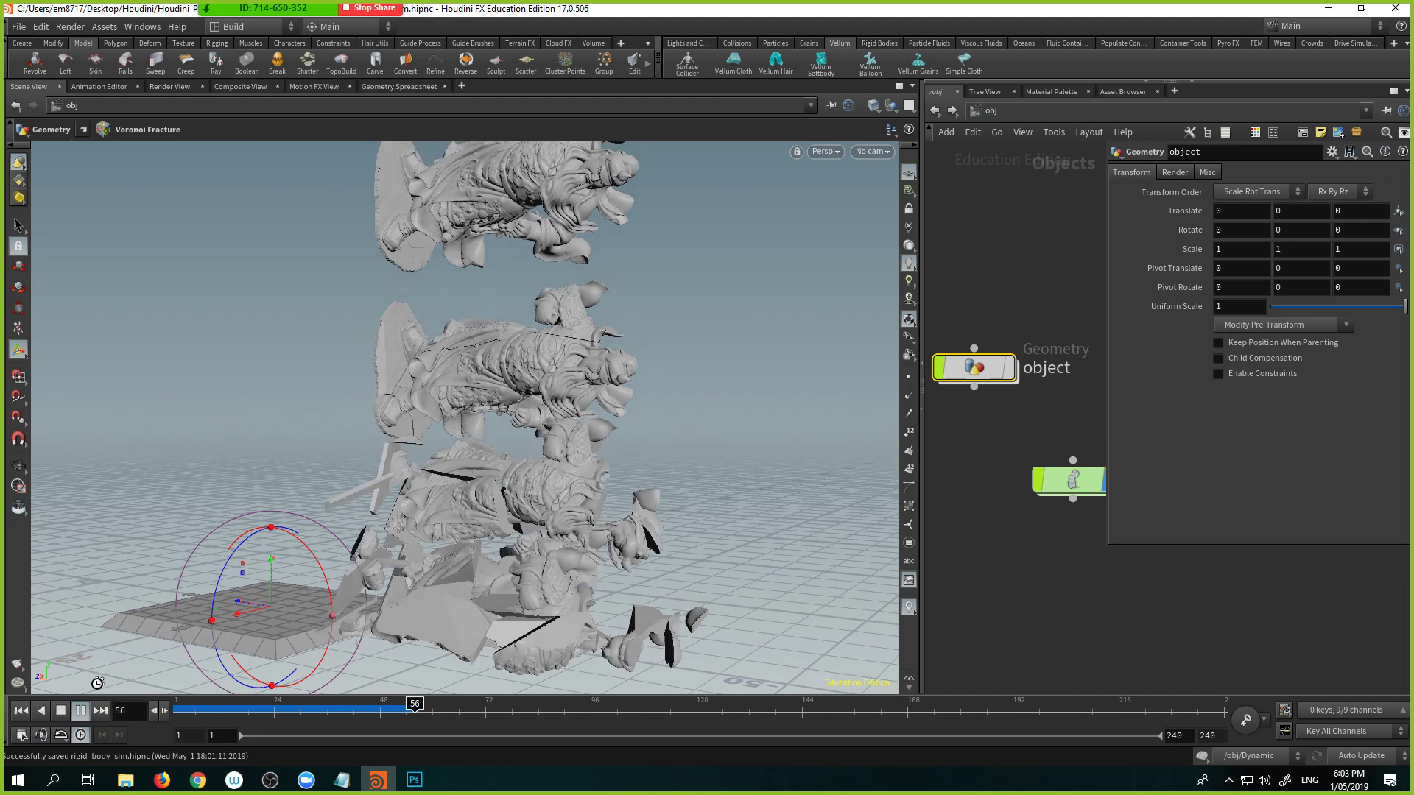
click(21, 711)
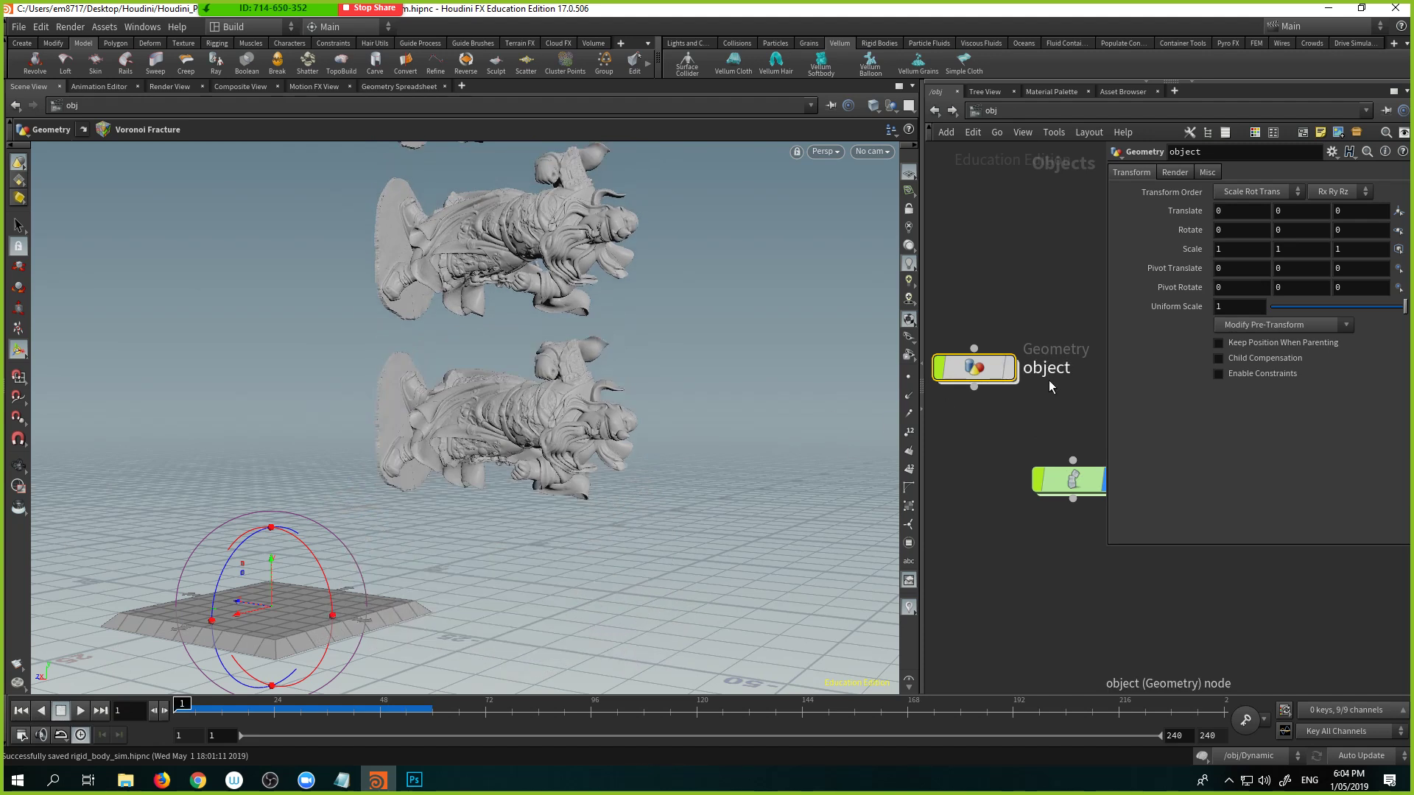
Step: Hide the network editor's parameter overlay and display the Rigid Bodies shelf tools
key(p)
mouse_move(985, 366)
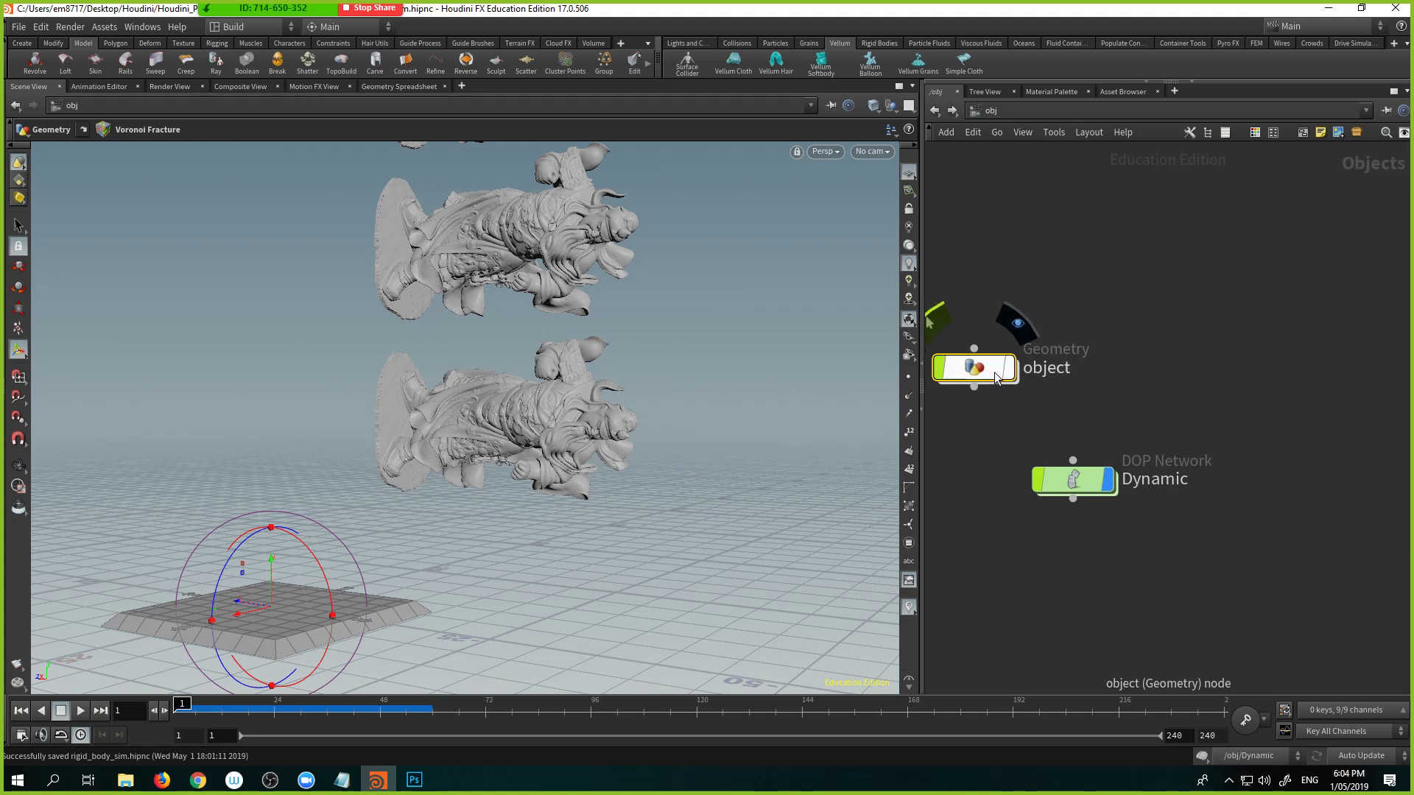
drag(995, 378, 1000, 377)
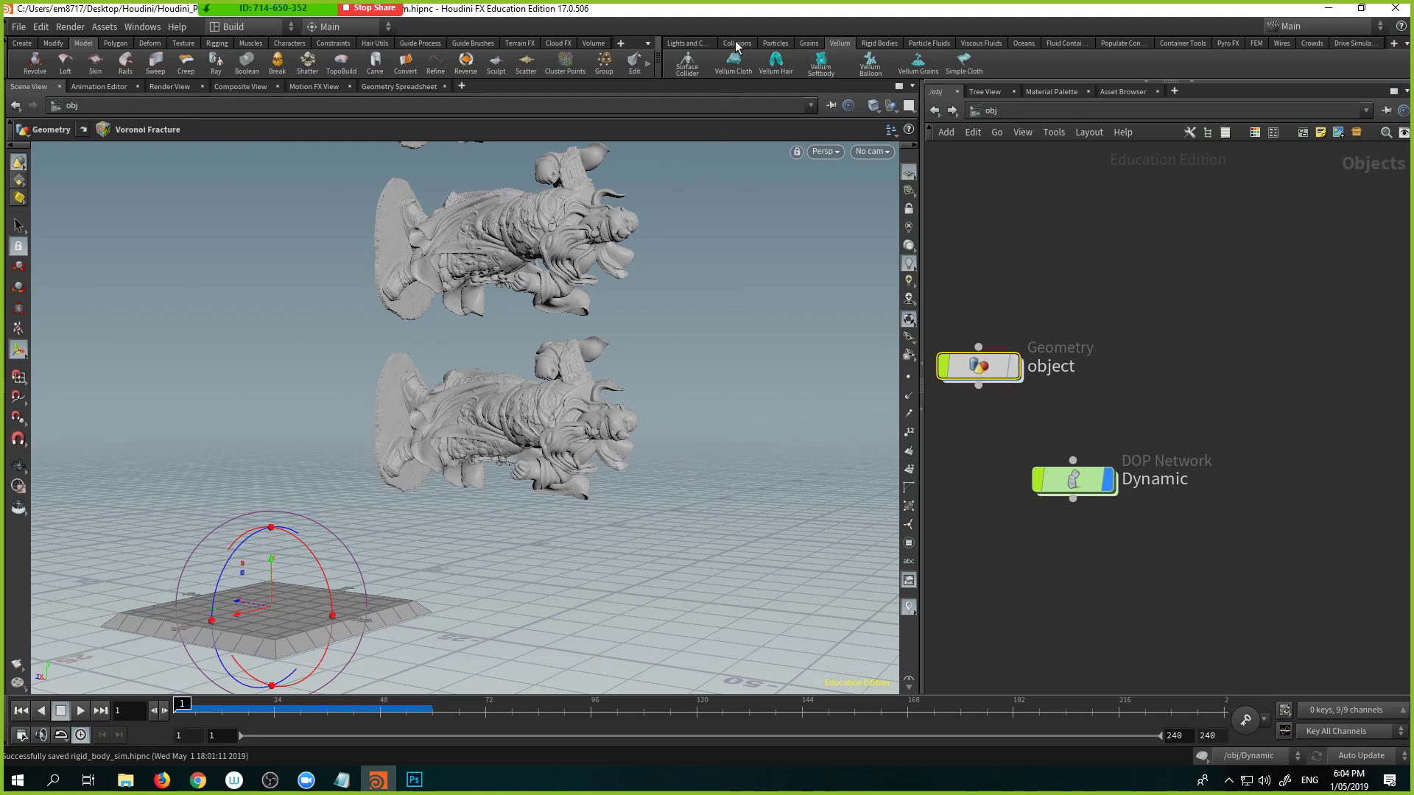
click(877, 44)
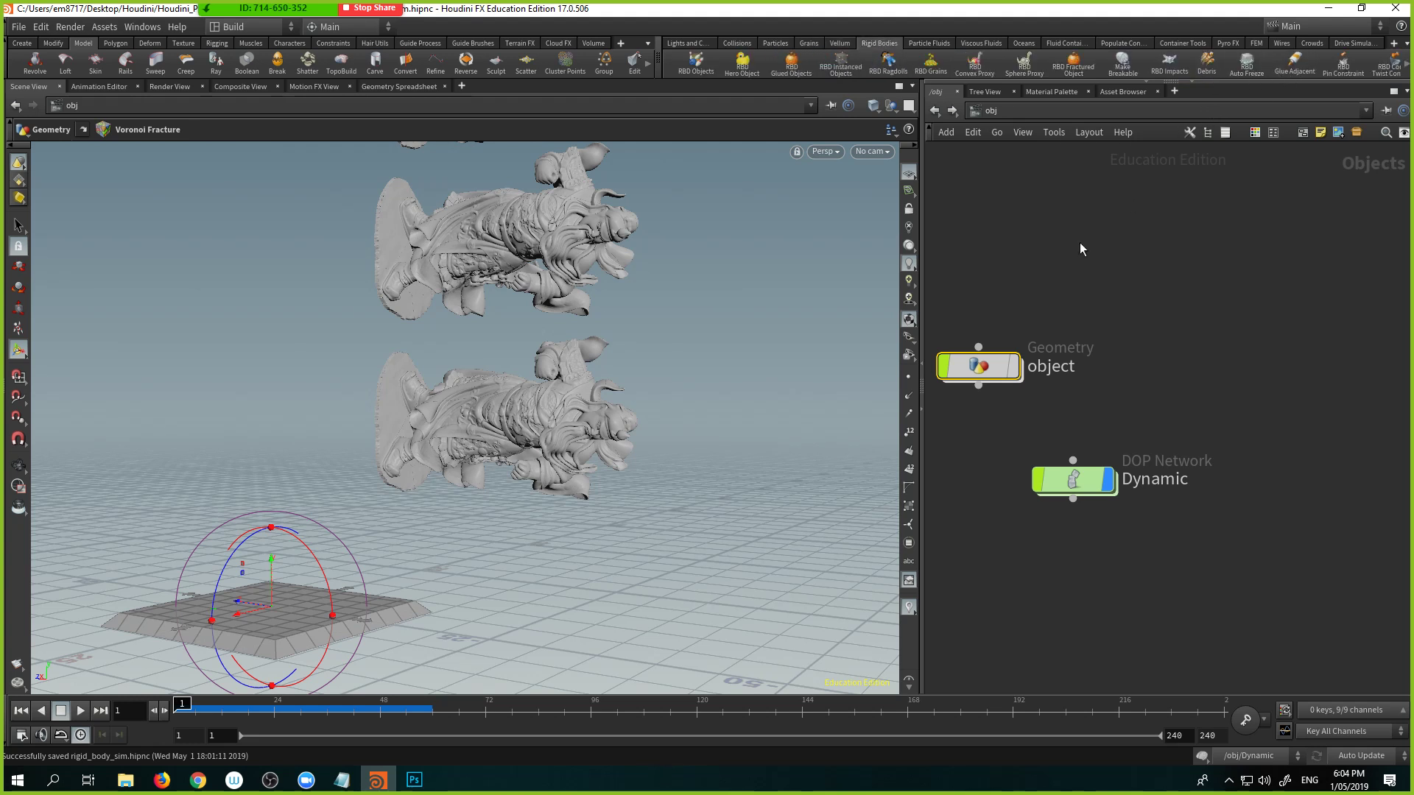
Step: Inside the object geometry, space out transform2, copy1 and assemble1 in the node chain
double_click(997, 370)
middle_drag(1142, 457, 1291, 580)
middle_drag(1085, 435, 1014, 345)
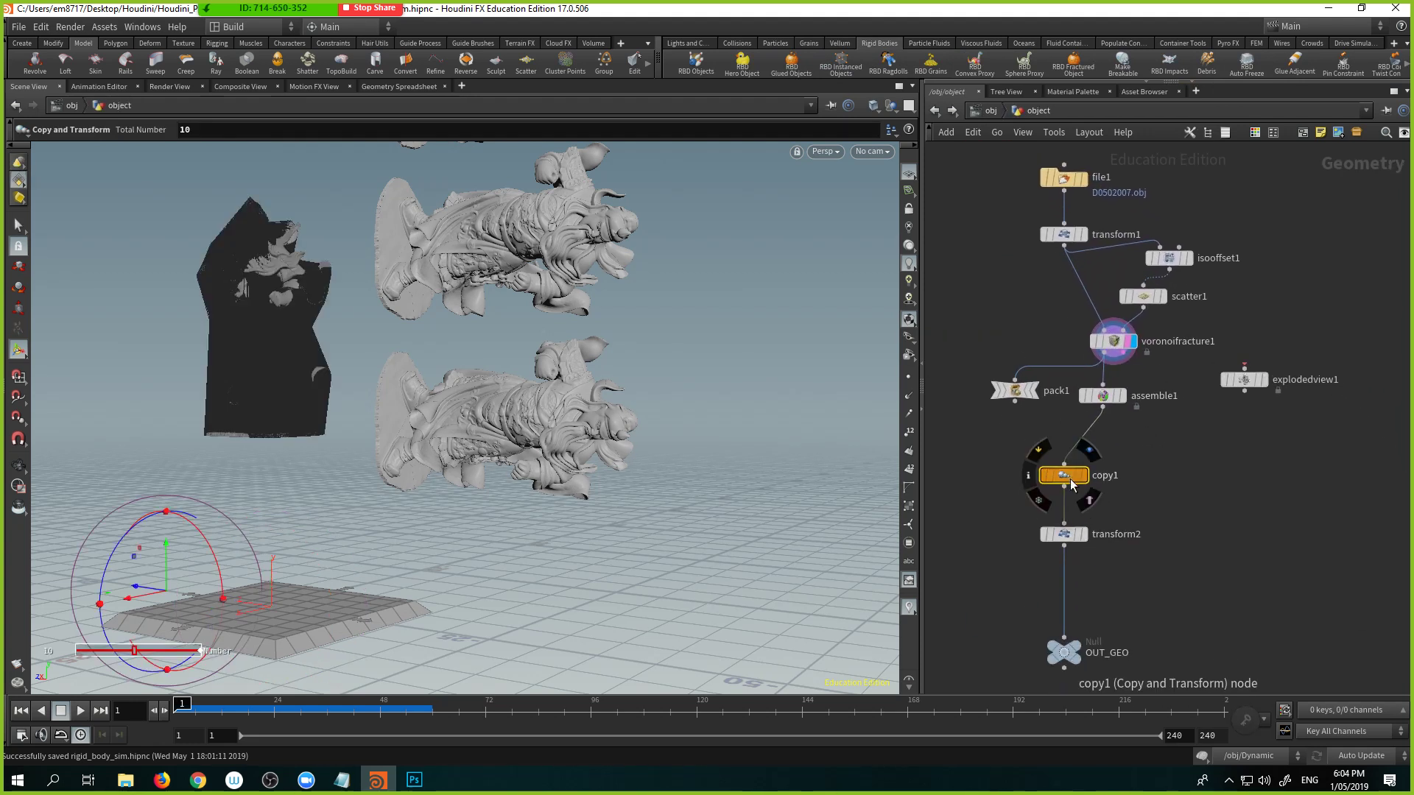
drag(1075, 542, 1075, 569)
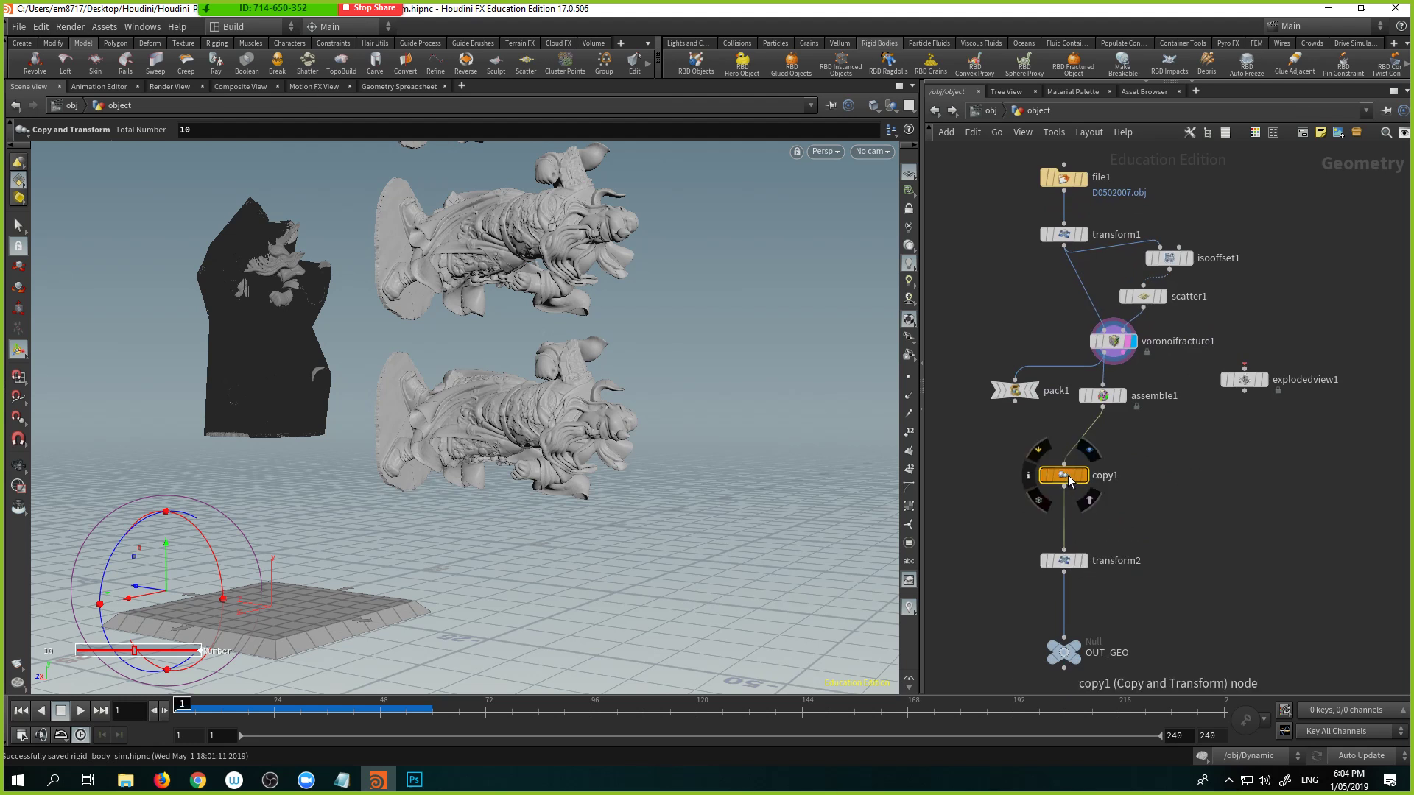
drag(1066, 477, 1073, 508)
drag(1103, 396, 1104, 409)
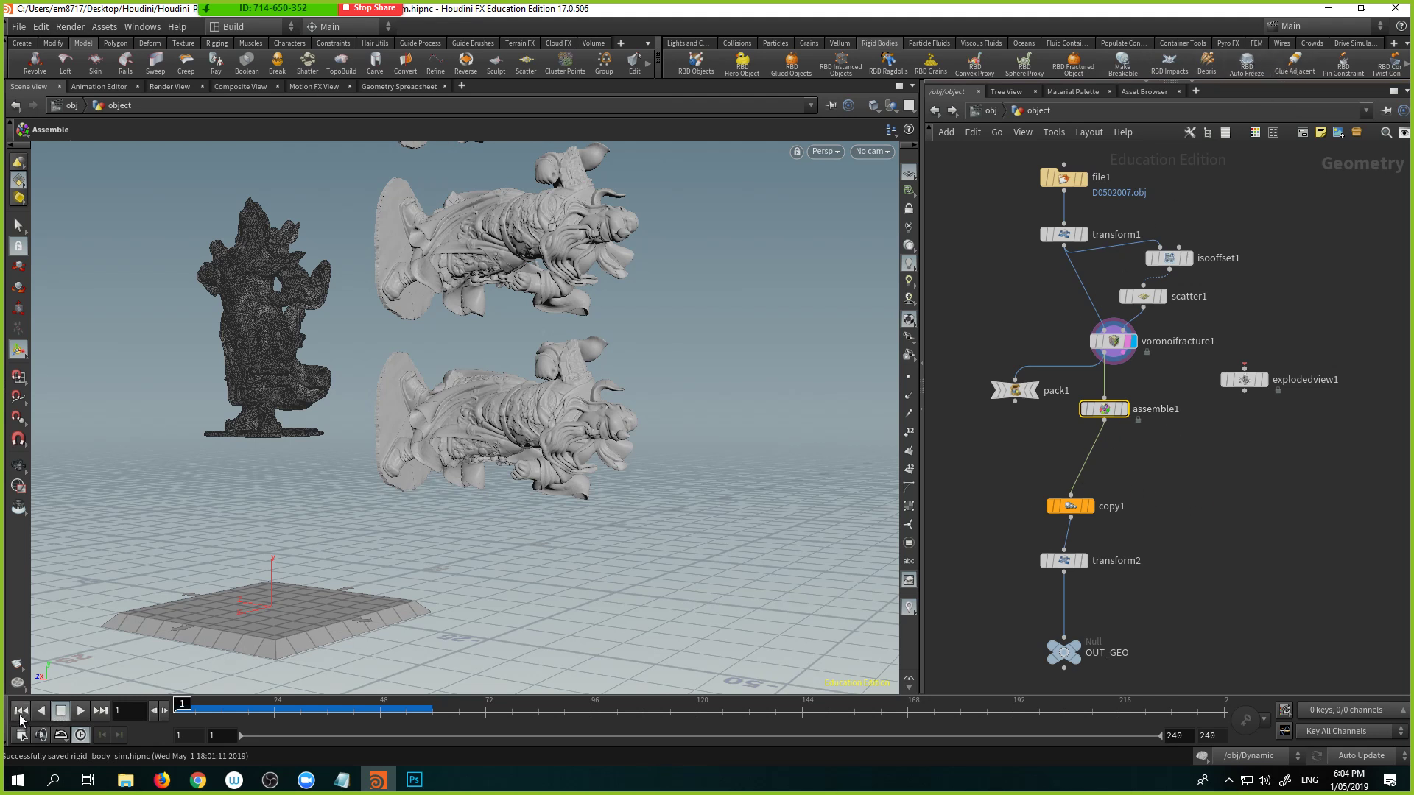
Step: Return to the object level, move the Dynamic DOP network closer to the object node, and open it with all its nodes framed
middle_drag(1159, 560, 1148, 493)
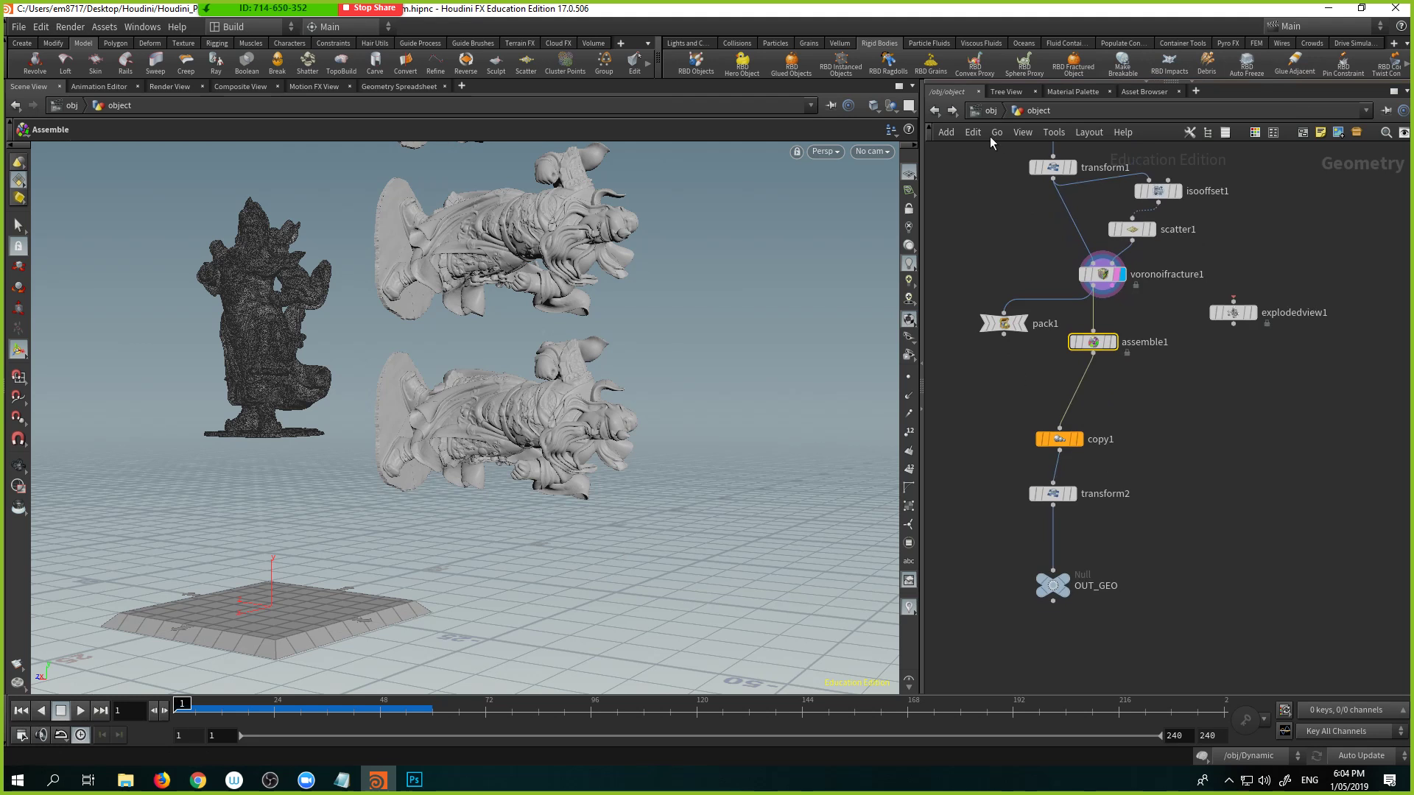
key(u)
drag(1088, 483, 1107, 439)
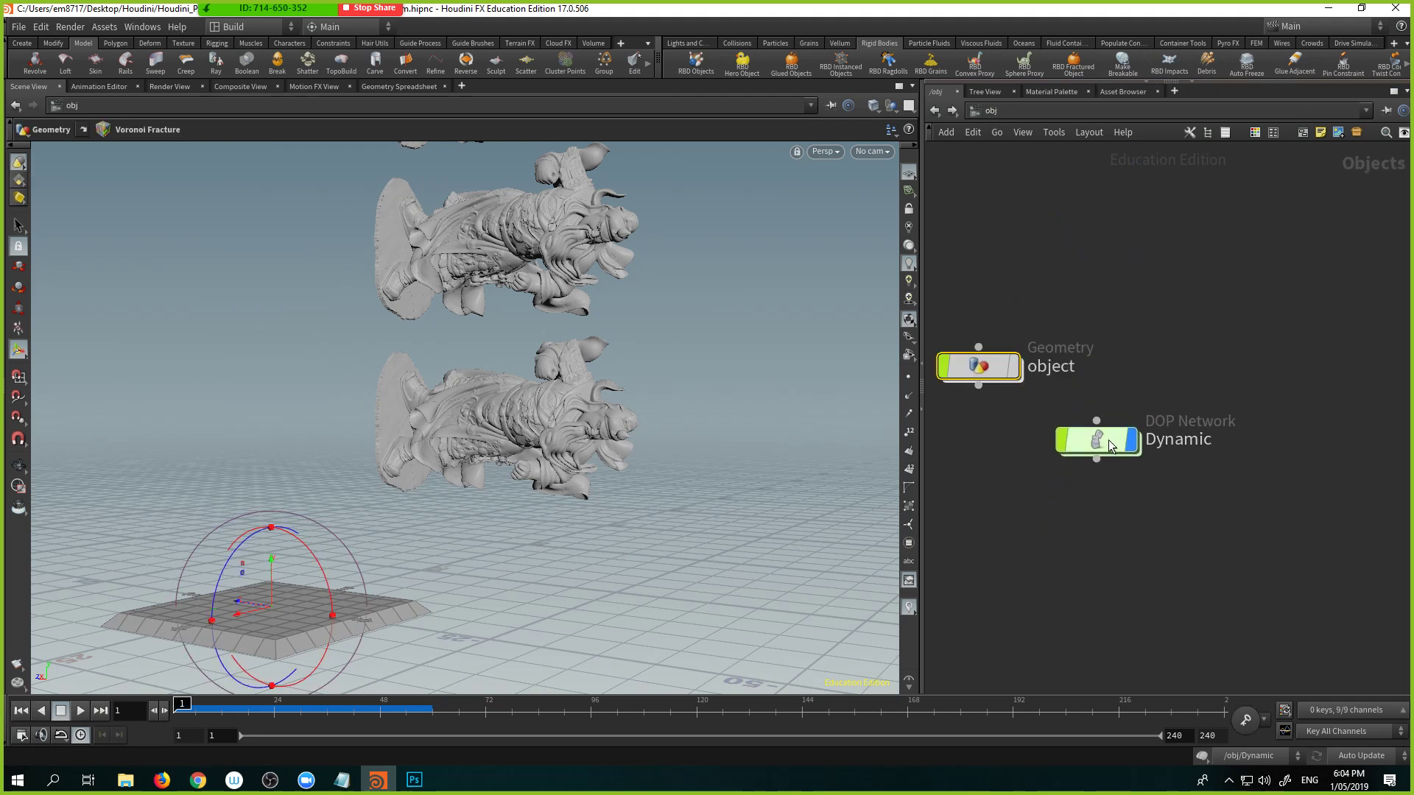
double_click(1108, 439)
key(h)
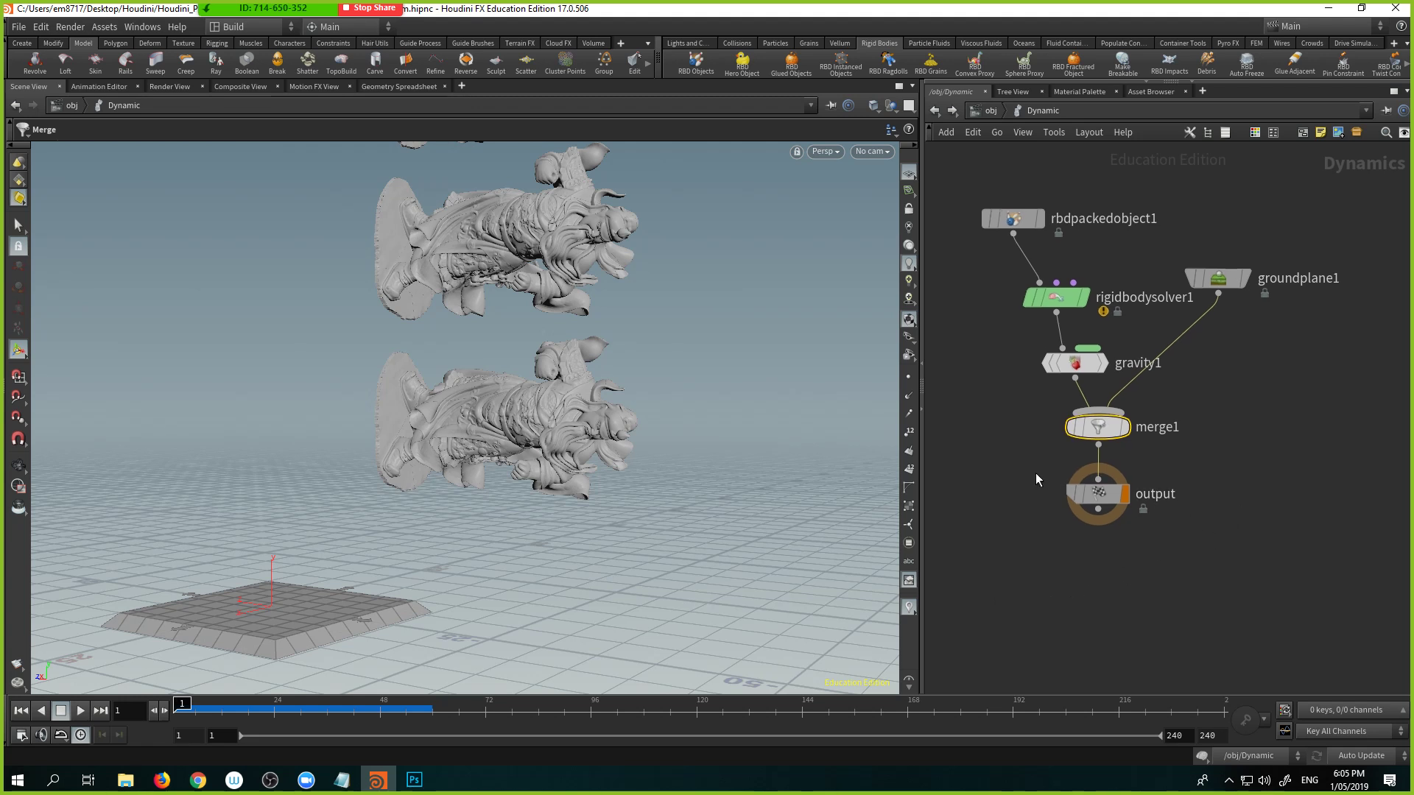
Step: Scrub the simulation to frame 20 to examine the falling statues, and rewind to frame 1
click(257, 707)
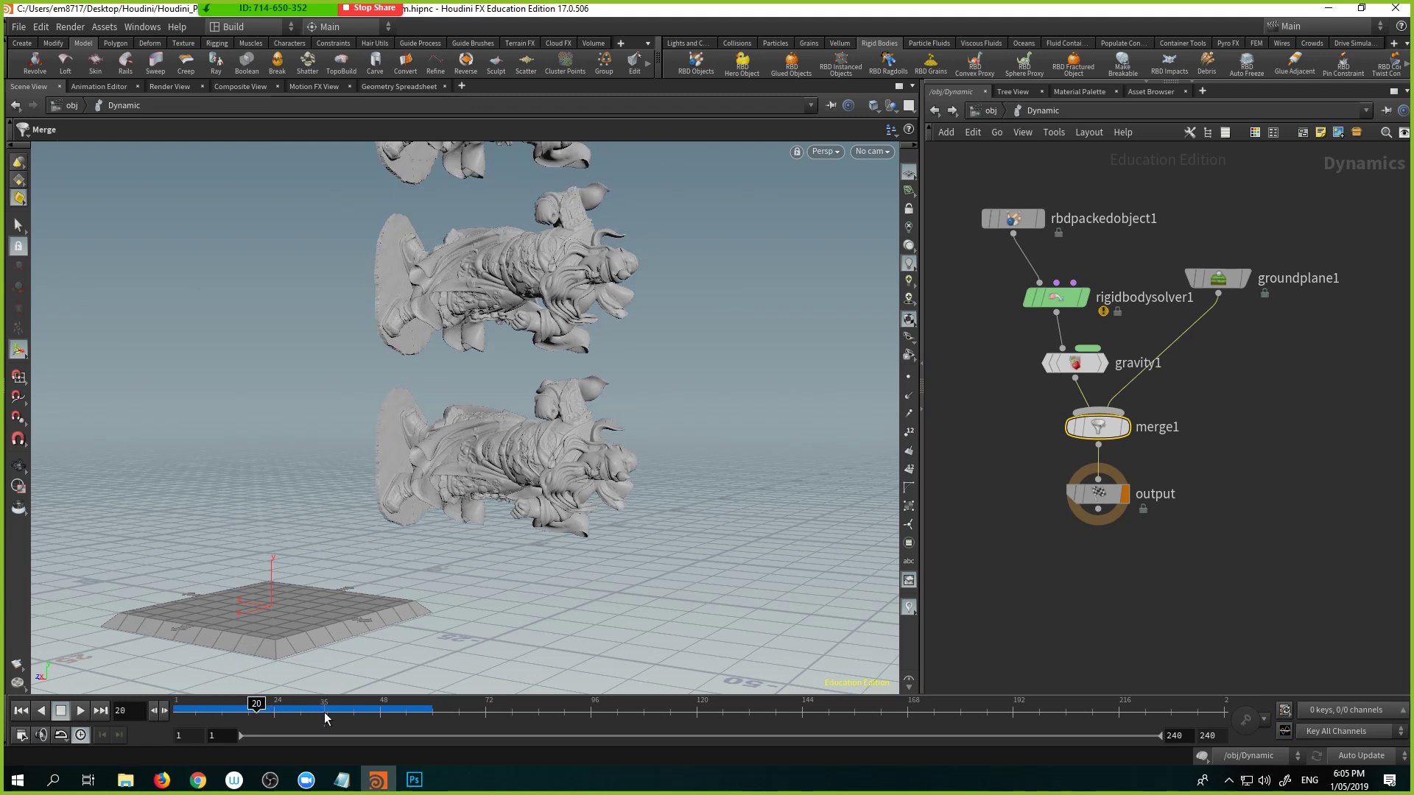
click(20, 711)
mouse_move(1077, 470)
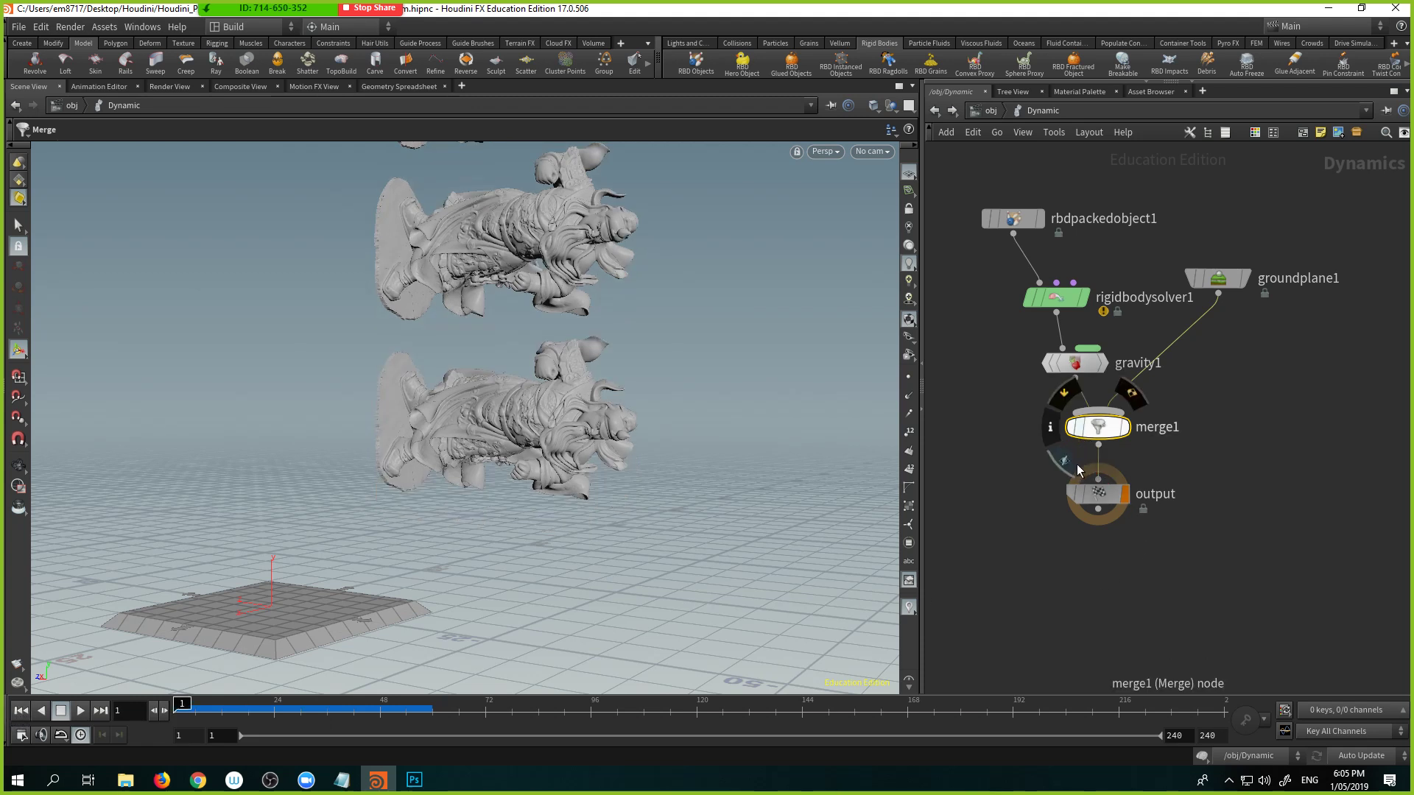
middle_drag(1200, 435, 1174, 464)
mouse_move(1075, 525)
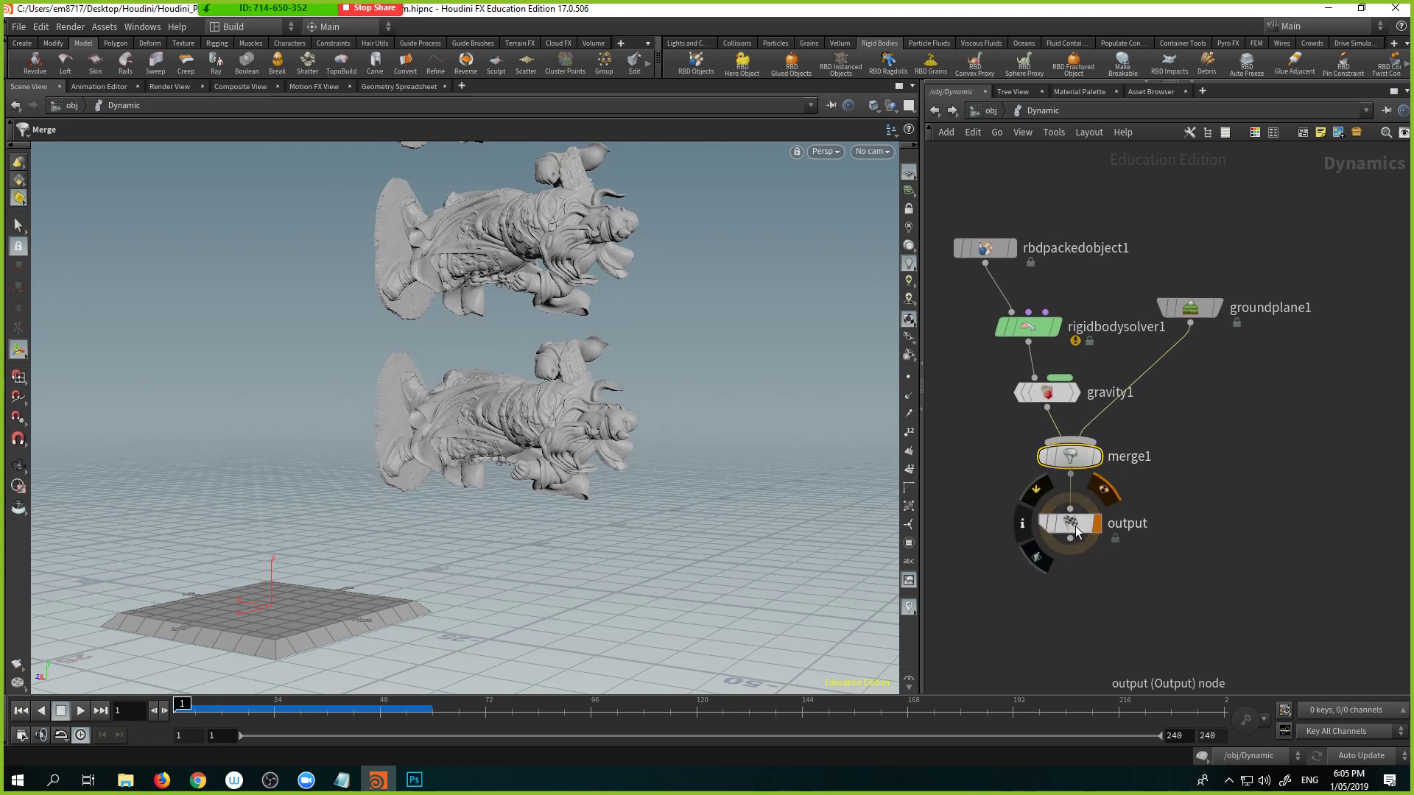
middle_drag(1216, 457, 1201, 474)
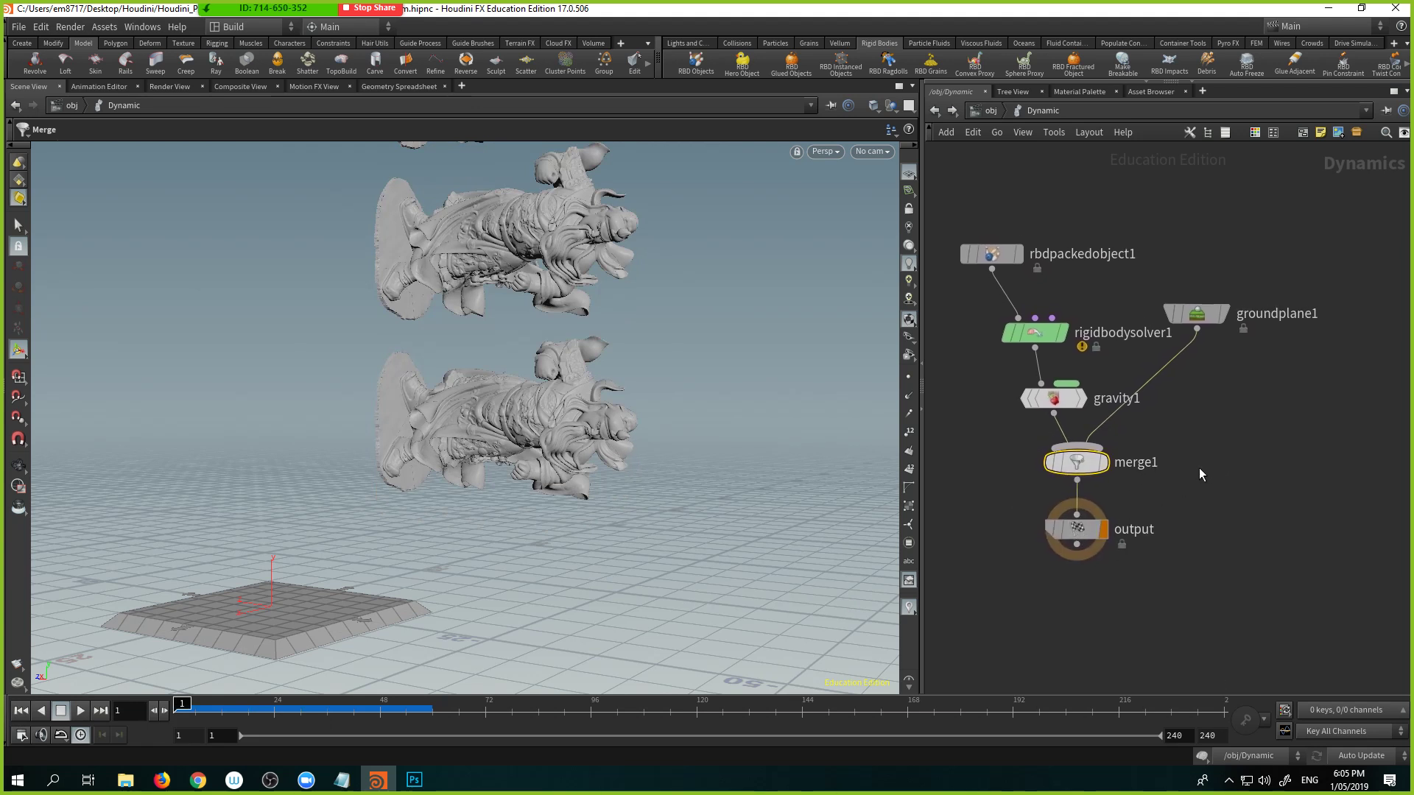
double_click(1088, 524)
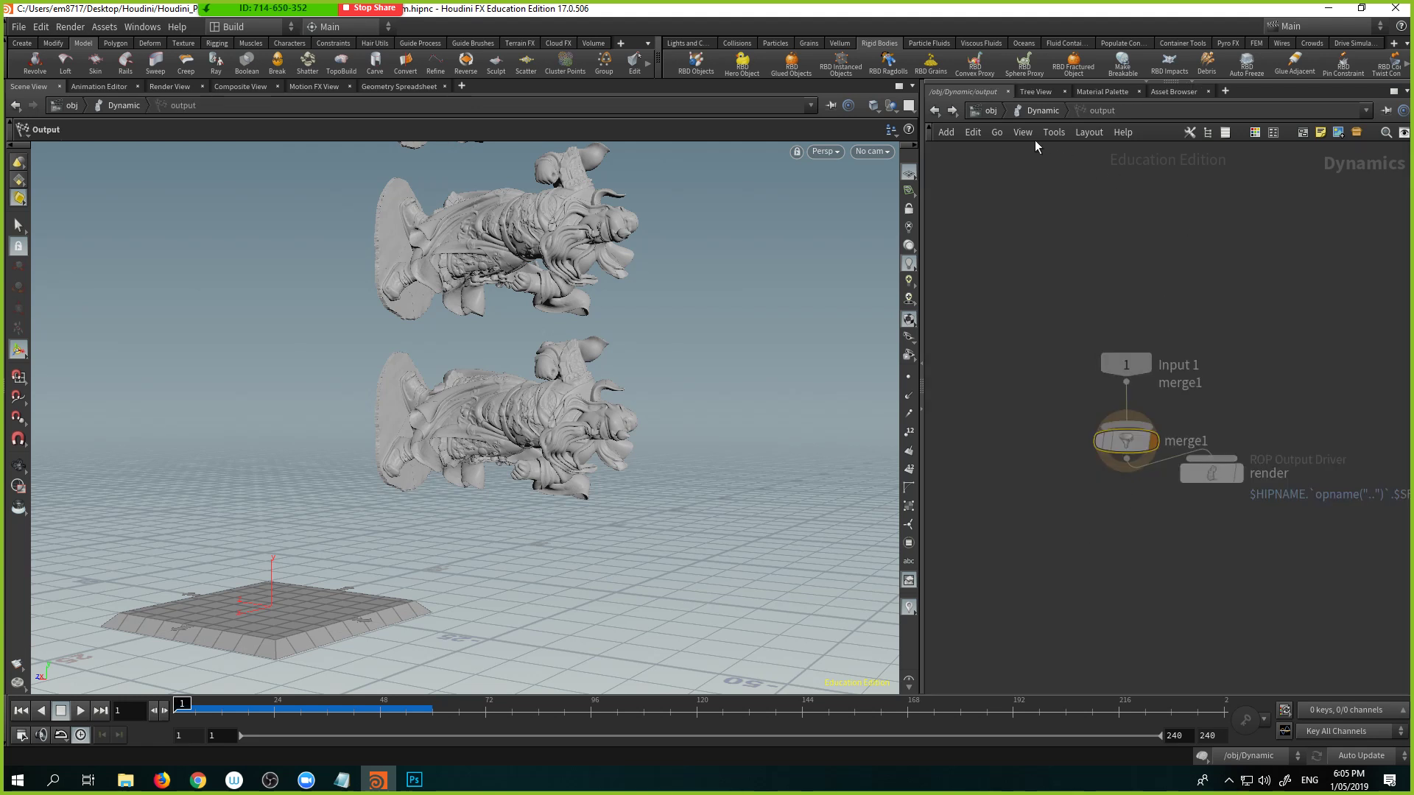
click(991, 110)
double_click(1090, 436)
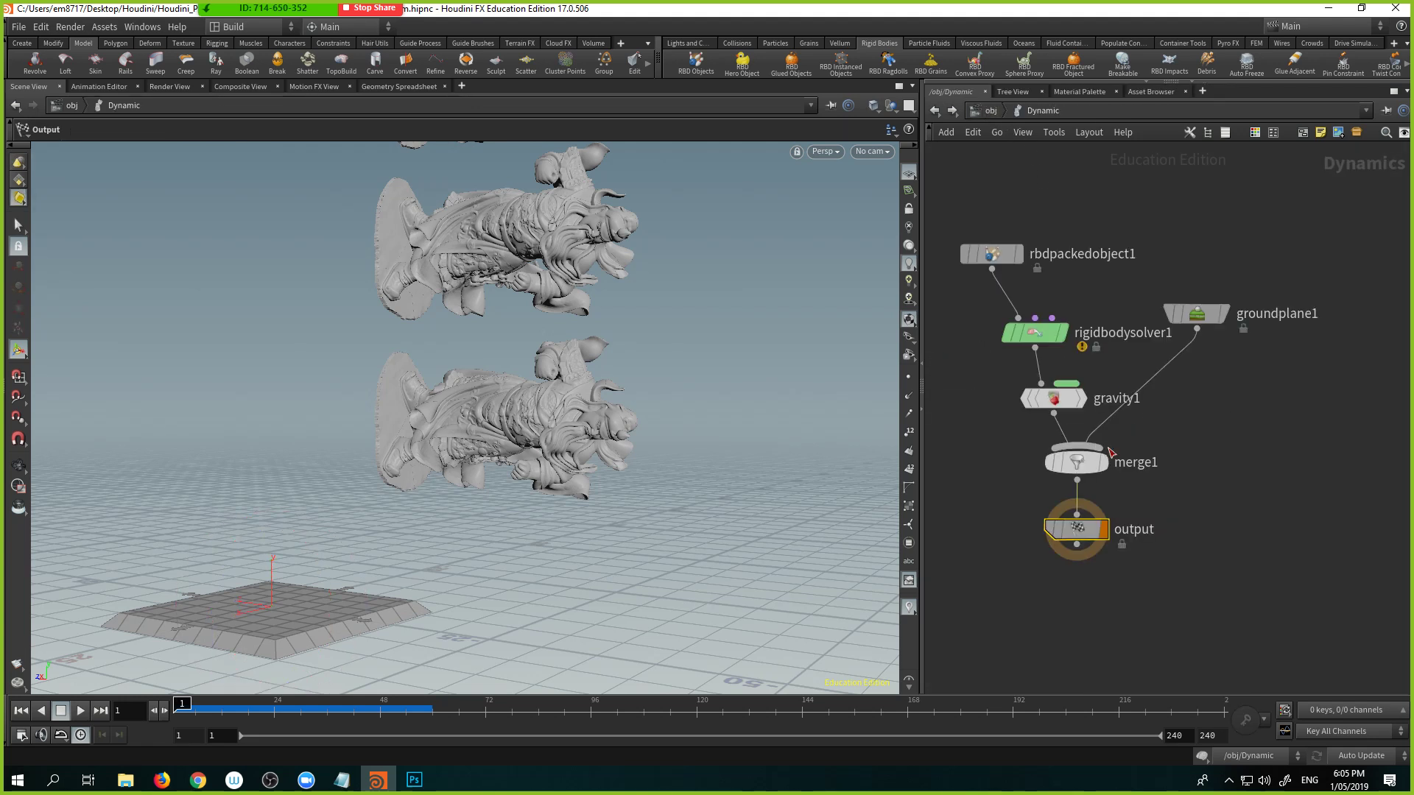
Step: Show the output node's parameters in the network editor and examine its Output File path
mouse_move(1089, 531)
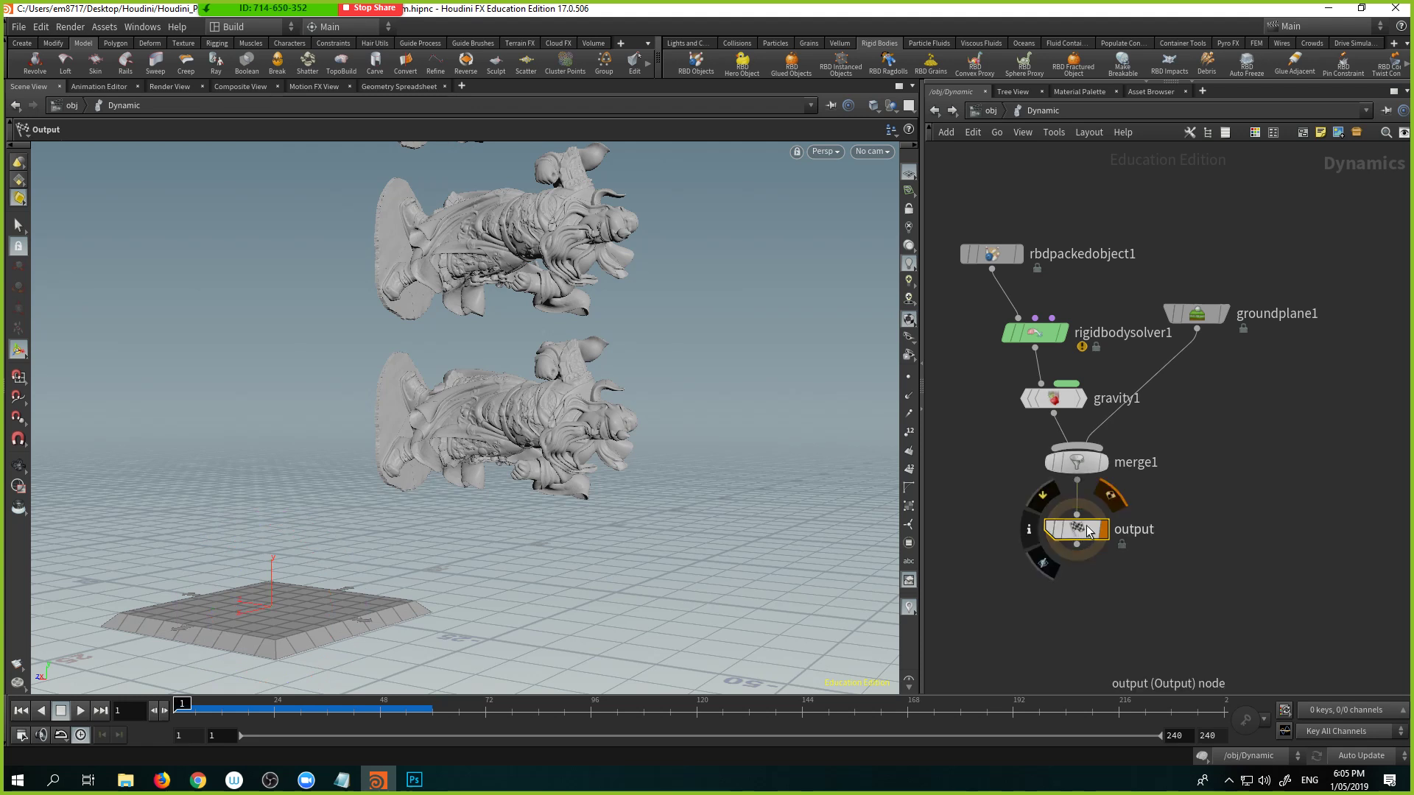
key(p)
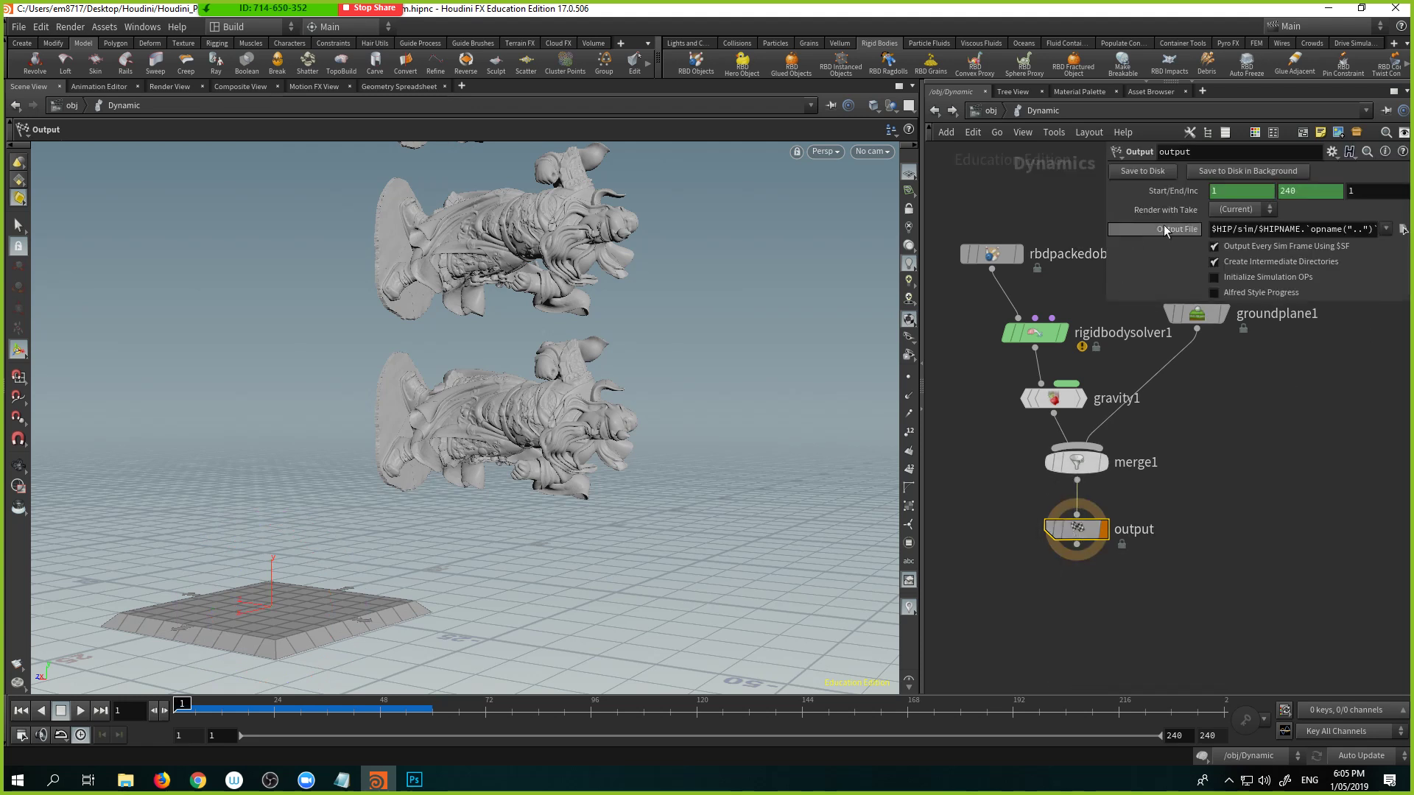
click(1251, 229)
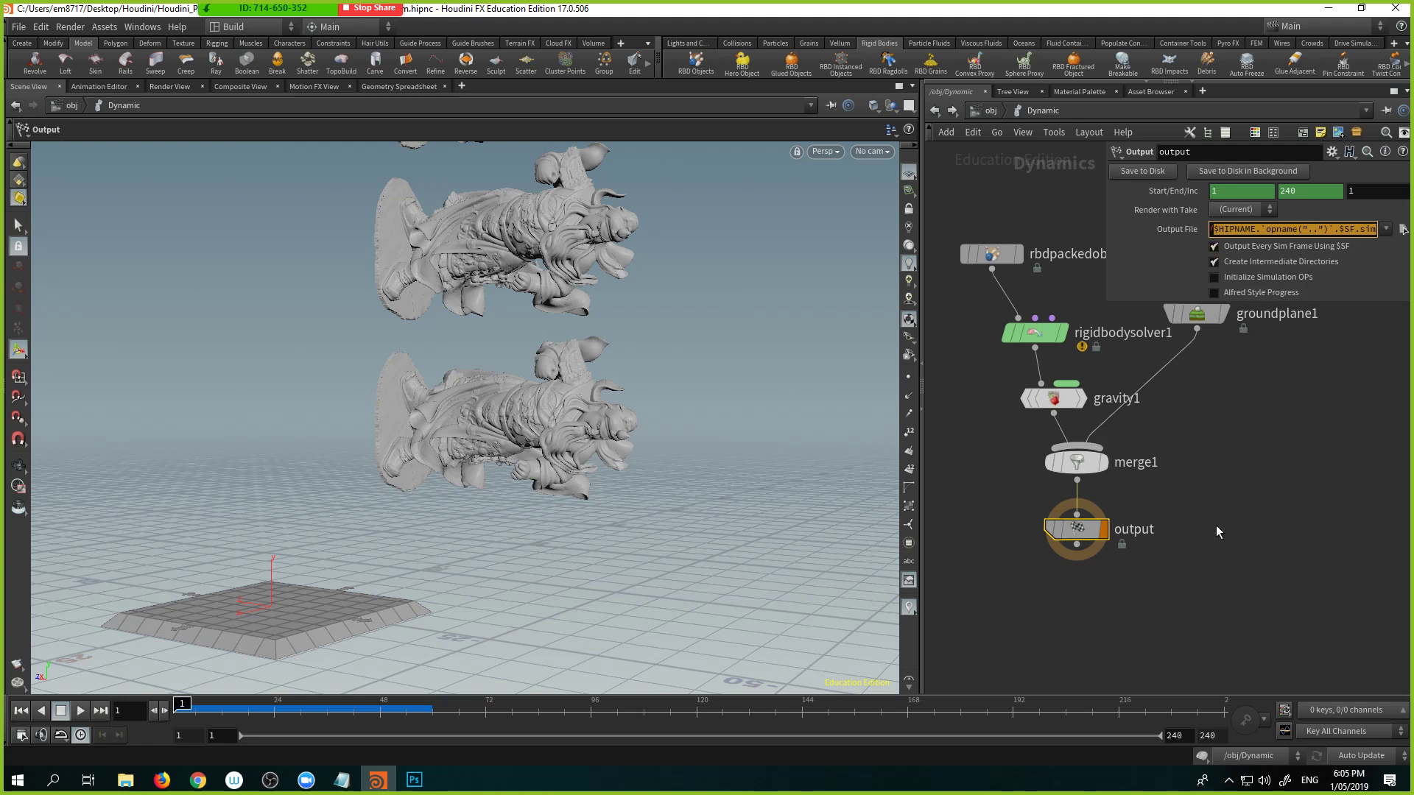
Step: Remove the channel from the output node's end frame and set the end frame to 50
right_click(1302, 192)
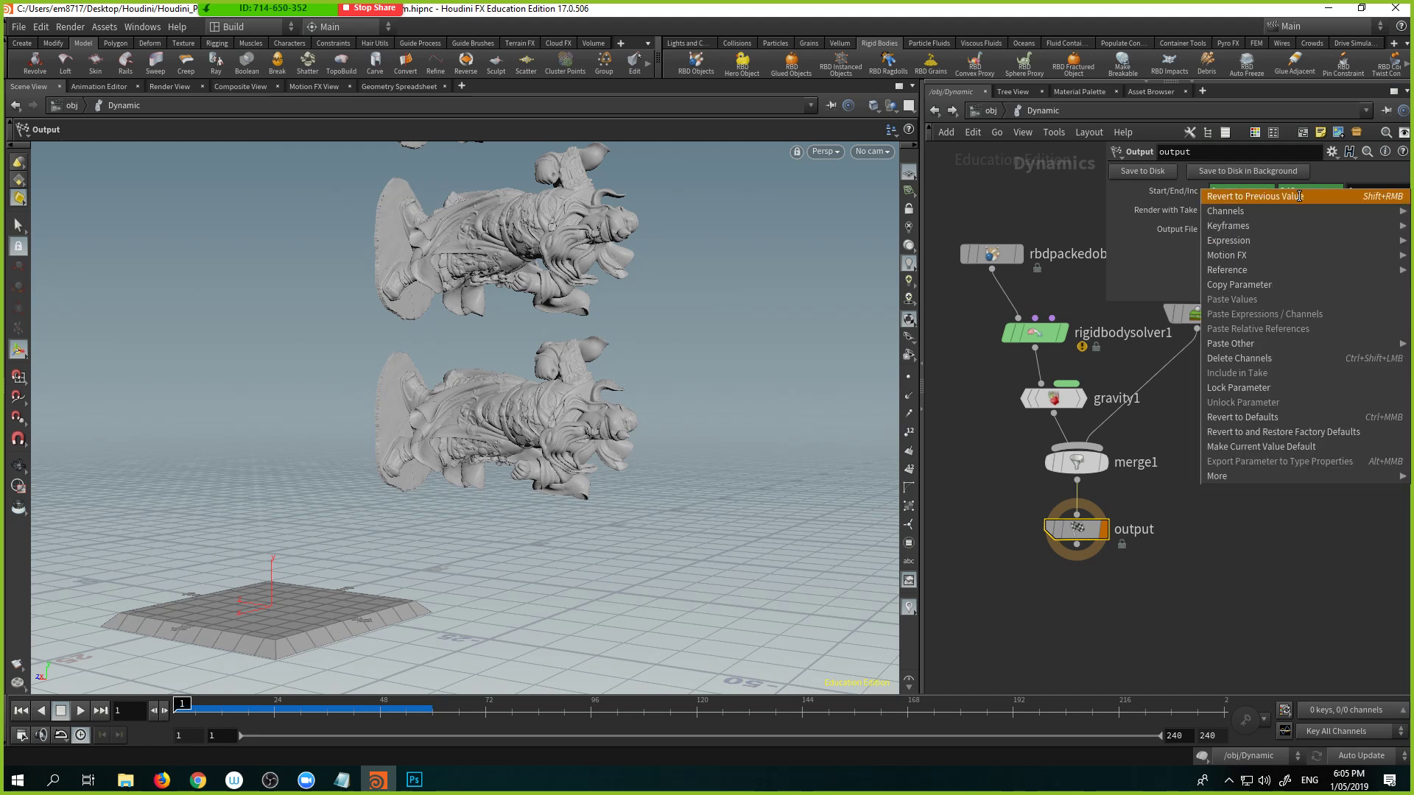
mouse_move(1281, 212)
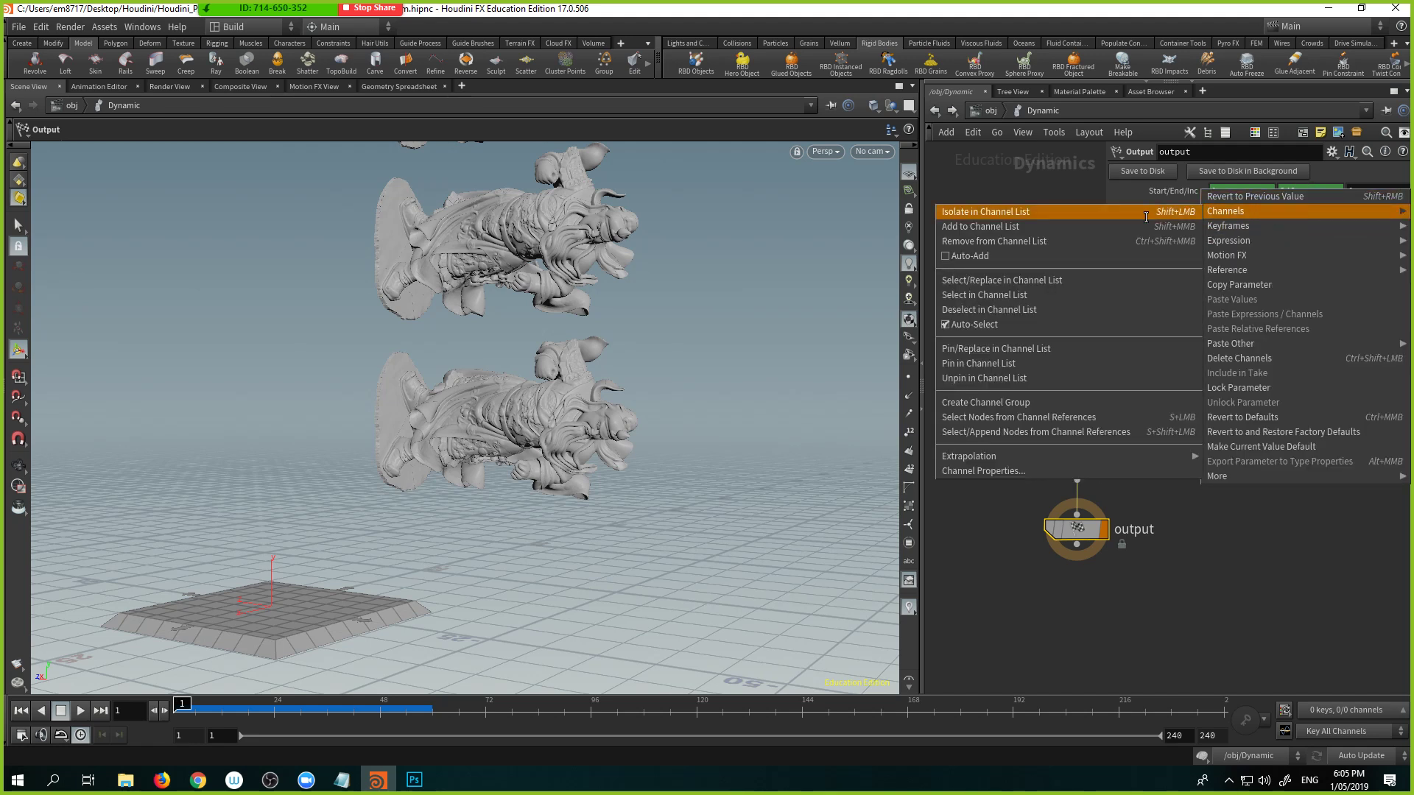
click(1108, 242)
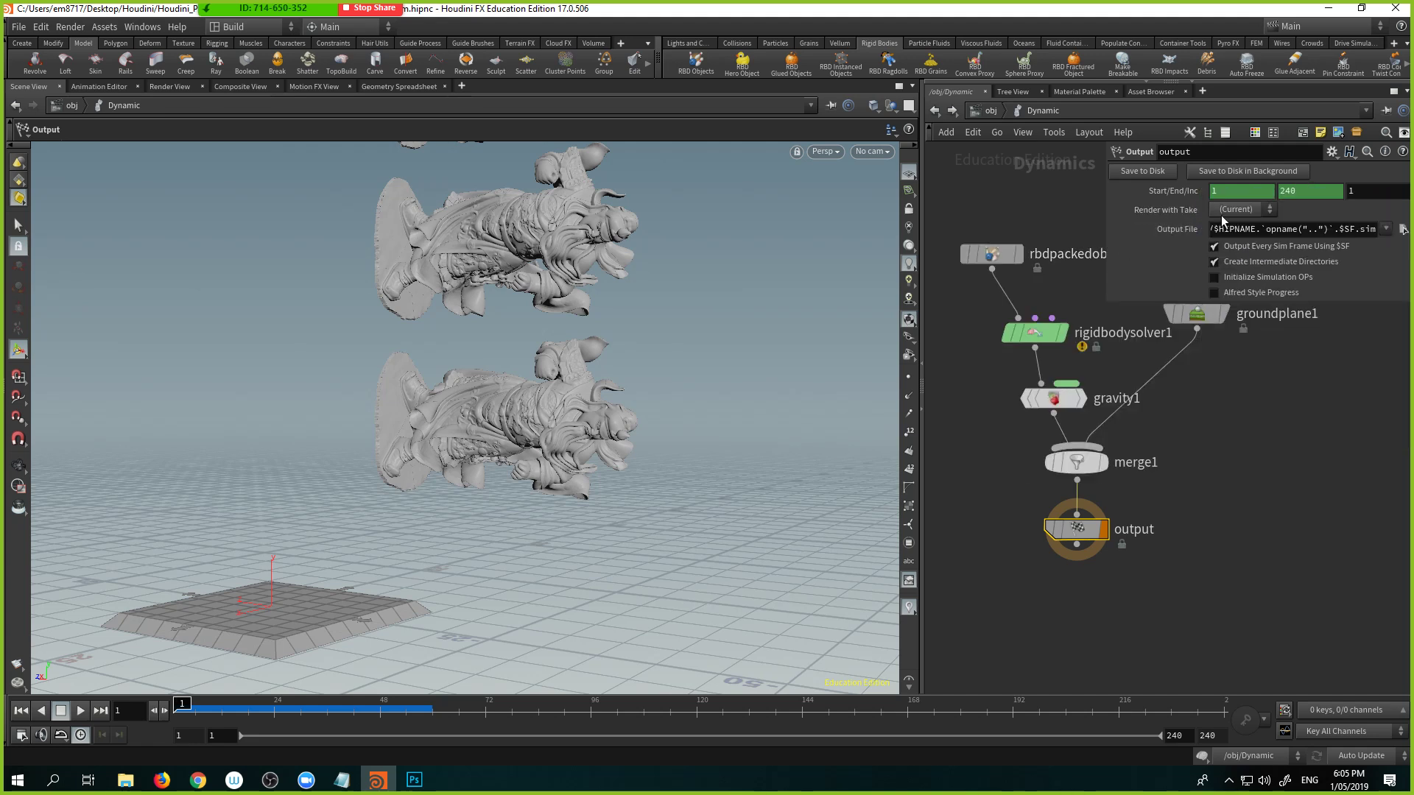
ctrl+shift+click(1310, 190)
drag(1312, 193, 1209, 198)
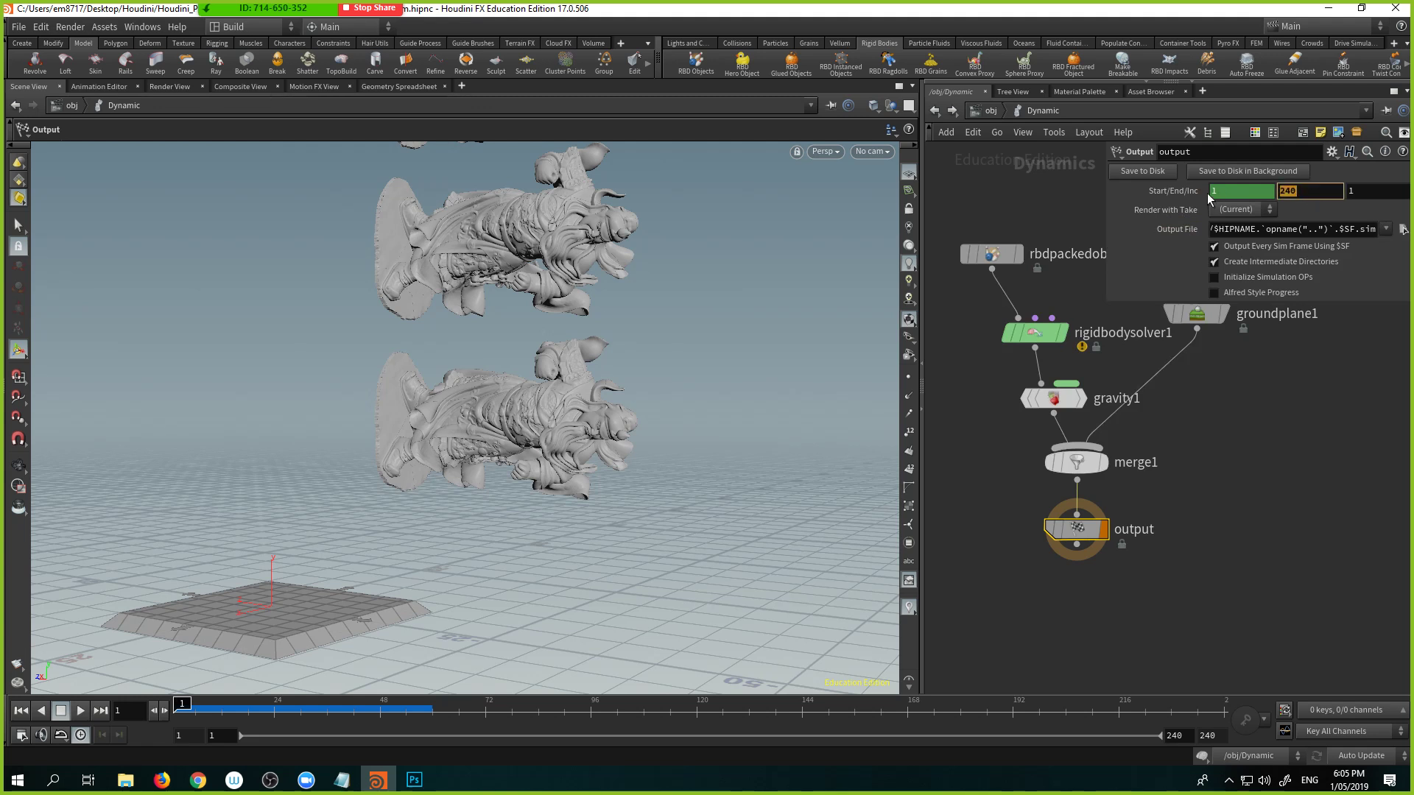
text(50)
key(Return)
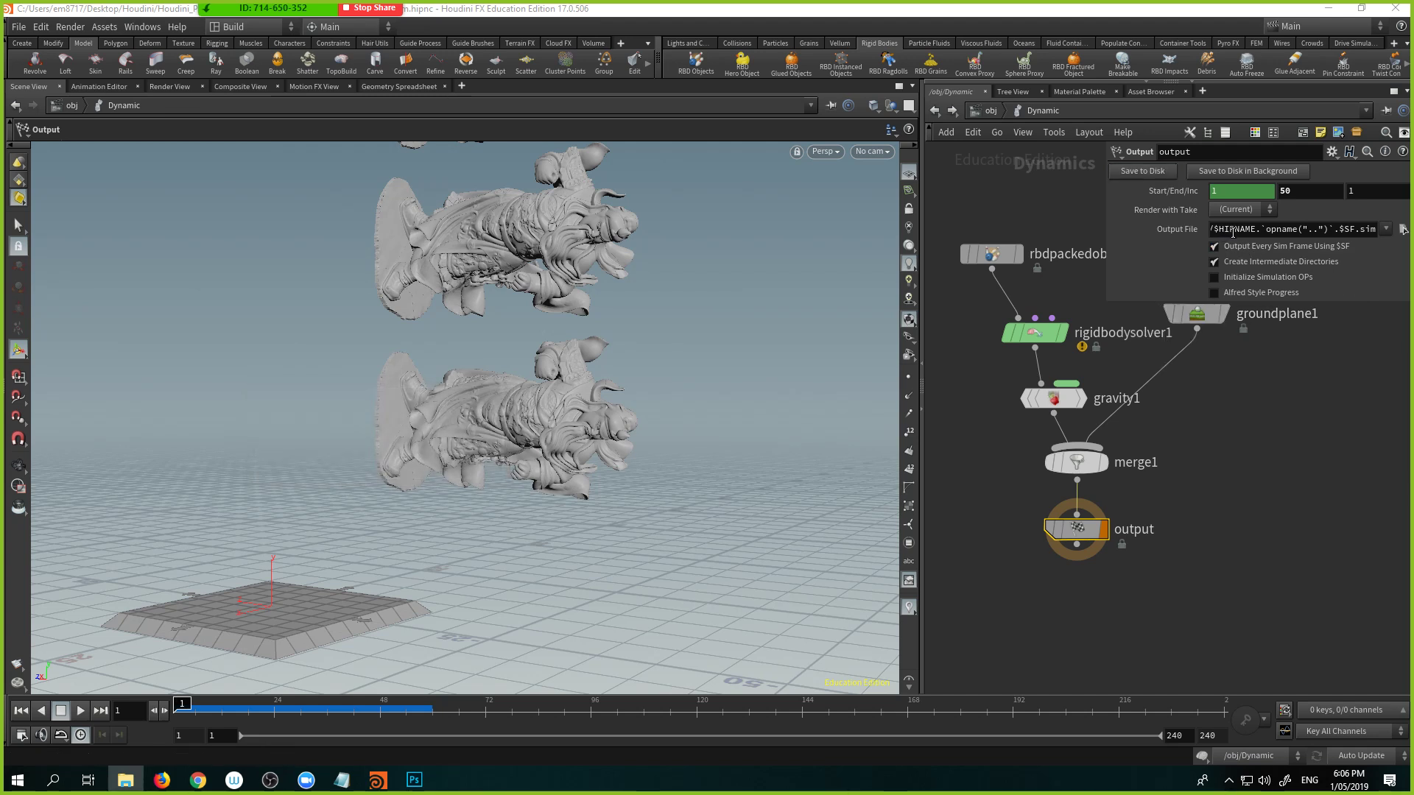
Step: Browse the project's $JOB/sim folder from the Output File setting to examine the saved .sim files, leaving the path as it is
click(1403, 229)
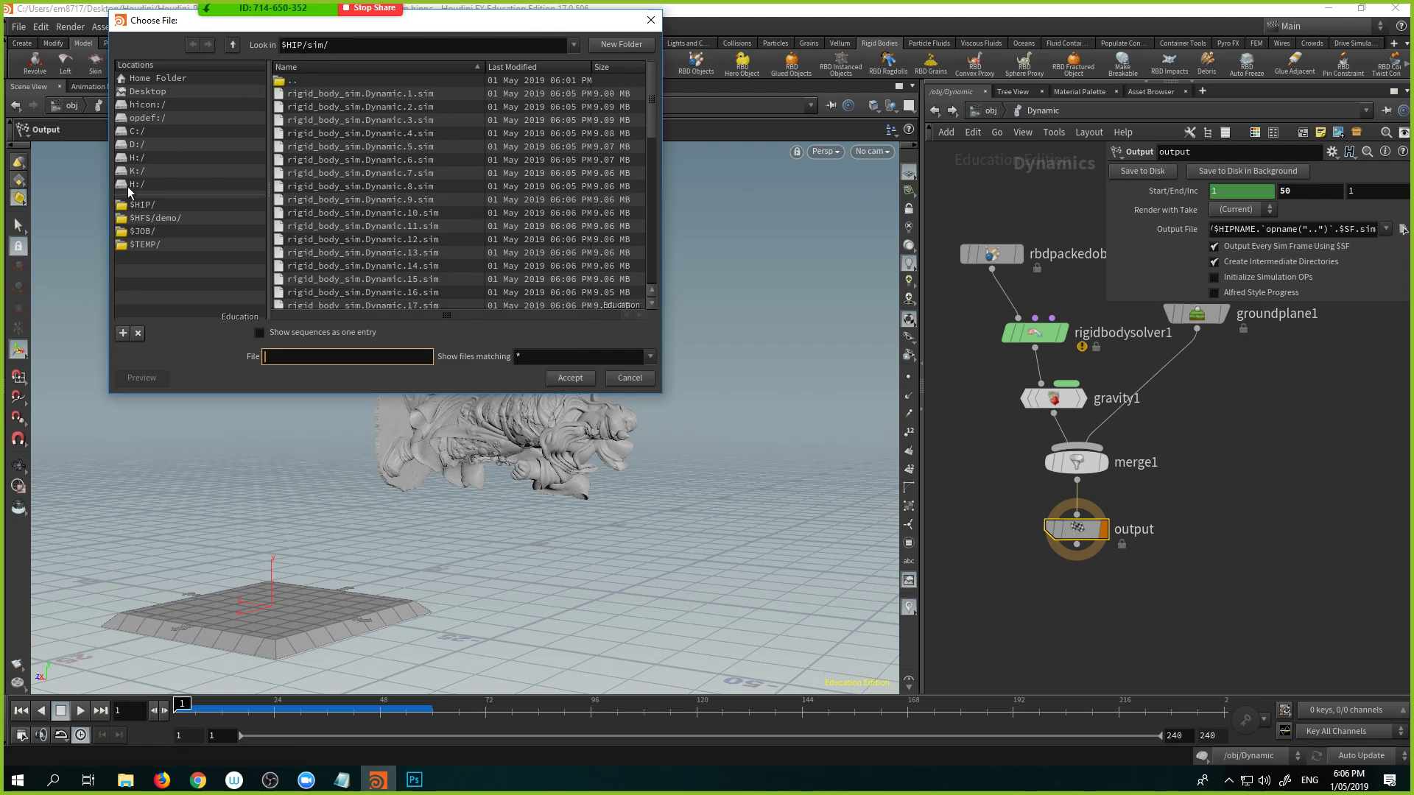
click(150, 232)
click(306, 230)
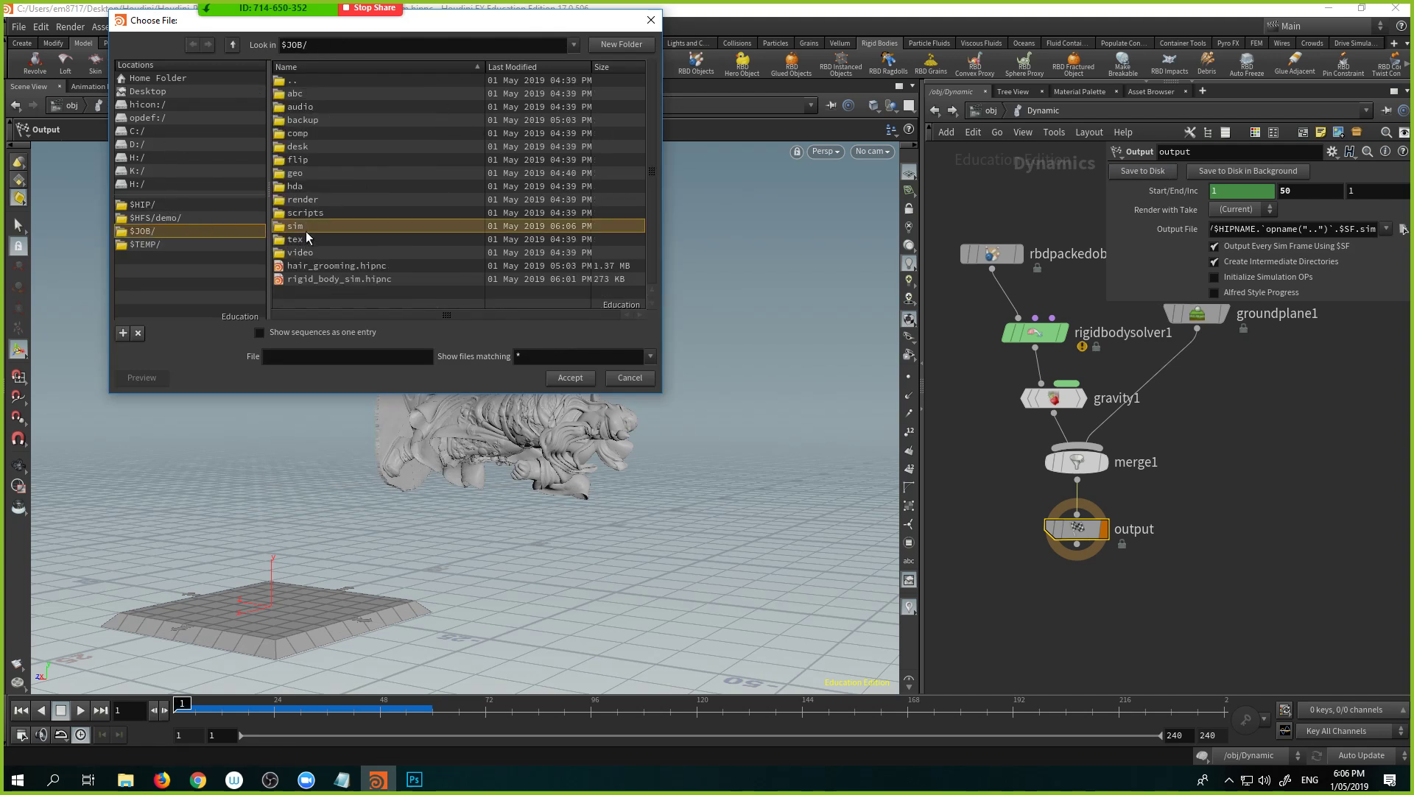
double_click(310, 227)
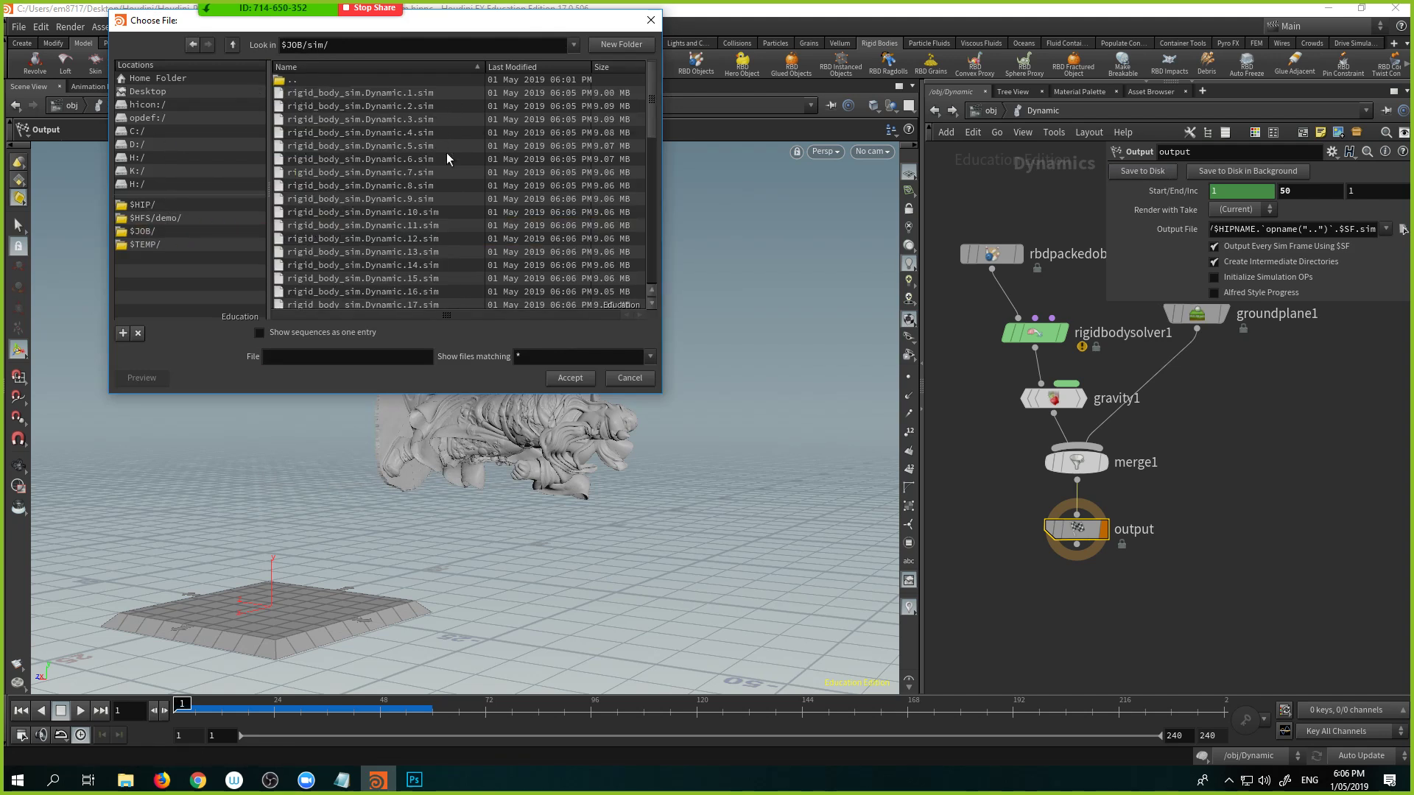
click(628, 377)
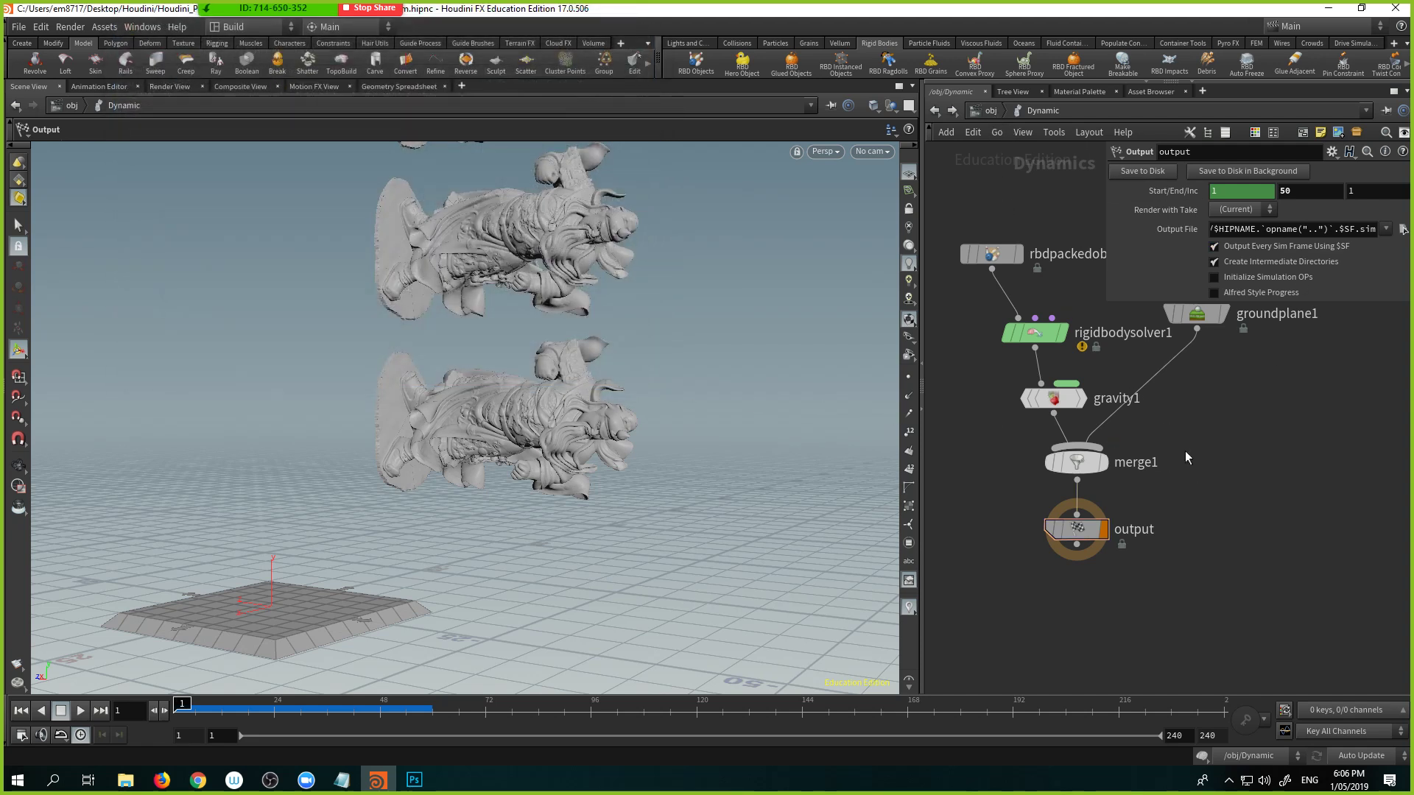
Step: Add a File node to the Dynamic network and place it directly below the output node
key(Tab)
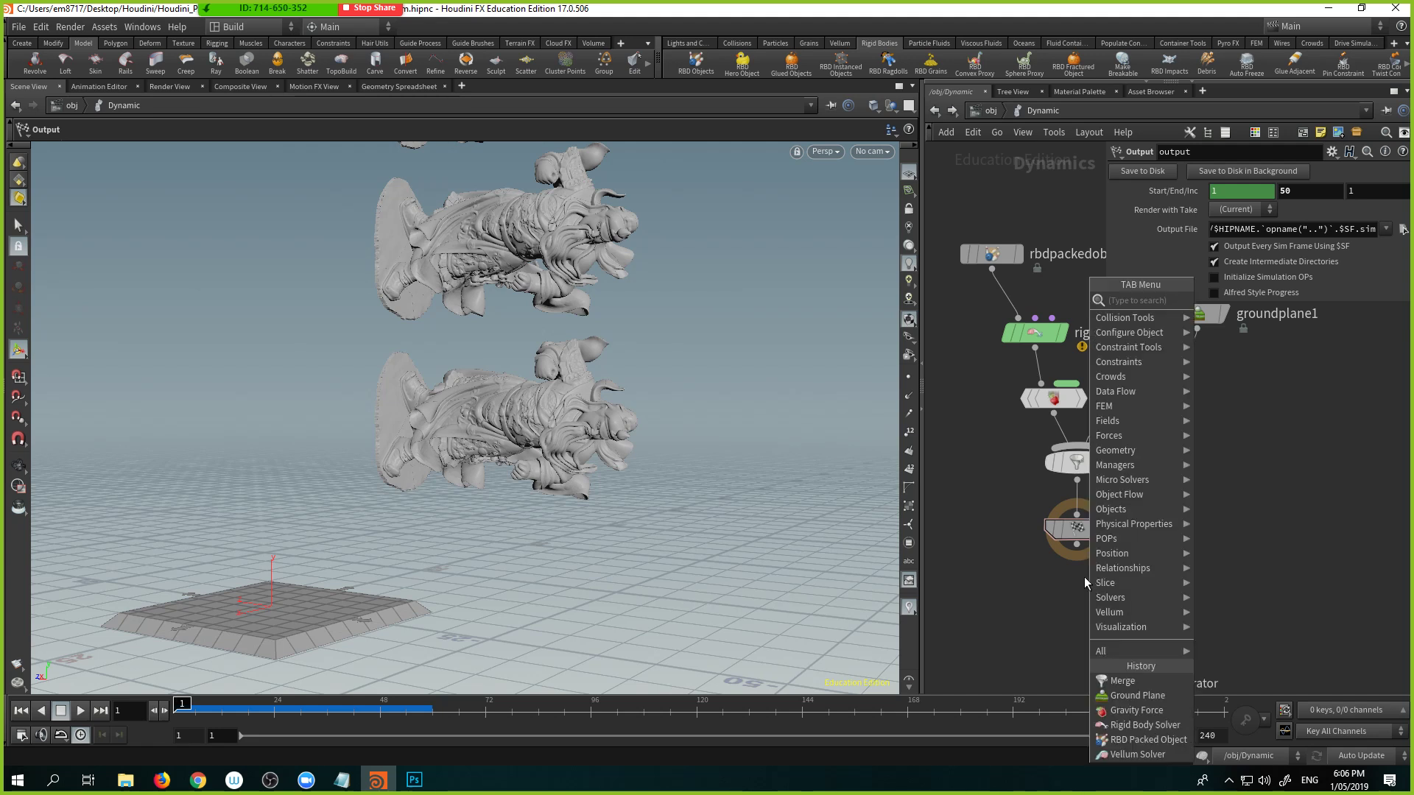
key(Return)
click(1084, 580)
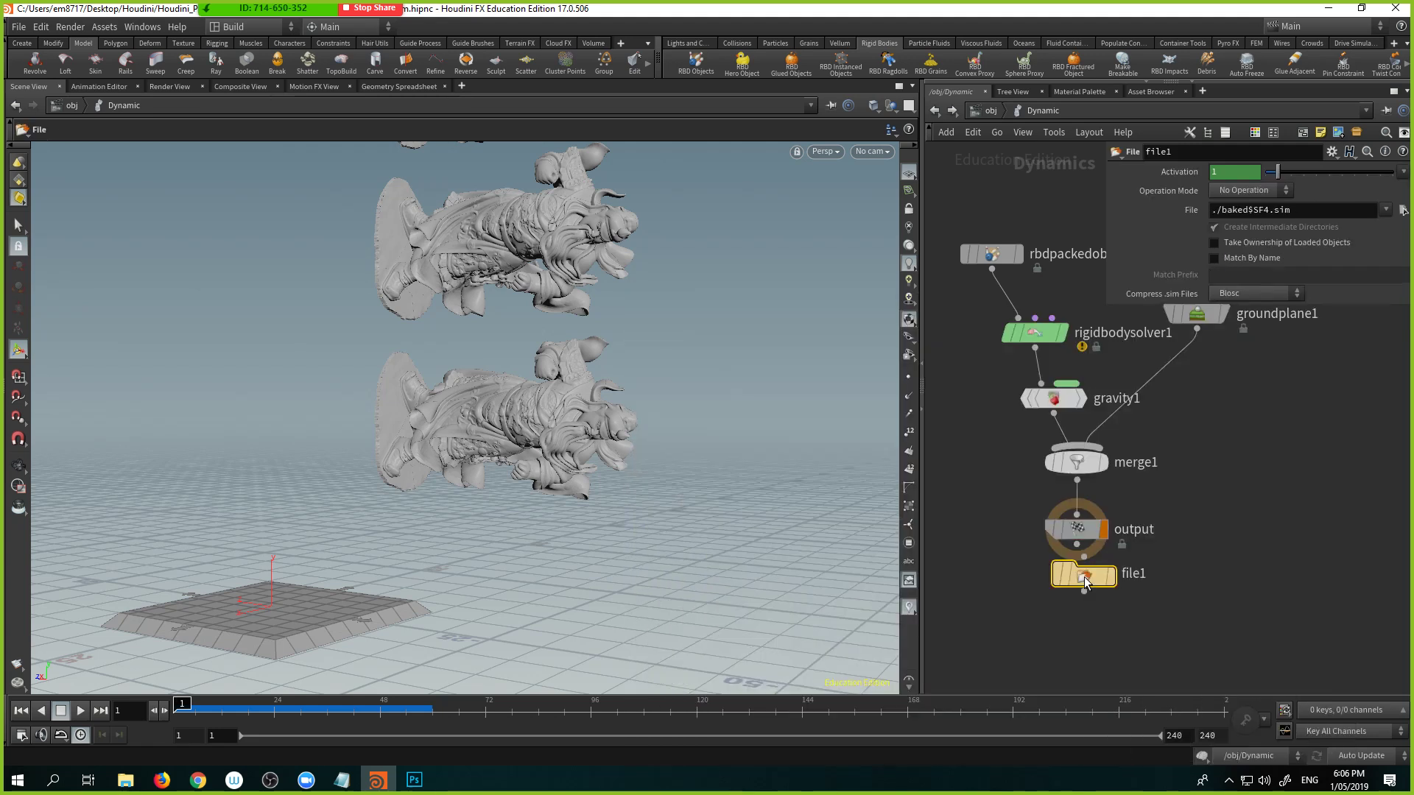
drag(1076, 573, 1076, 600)
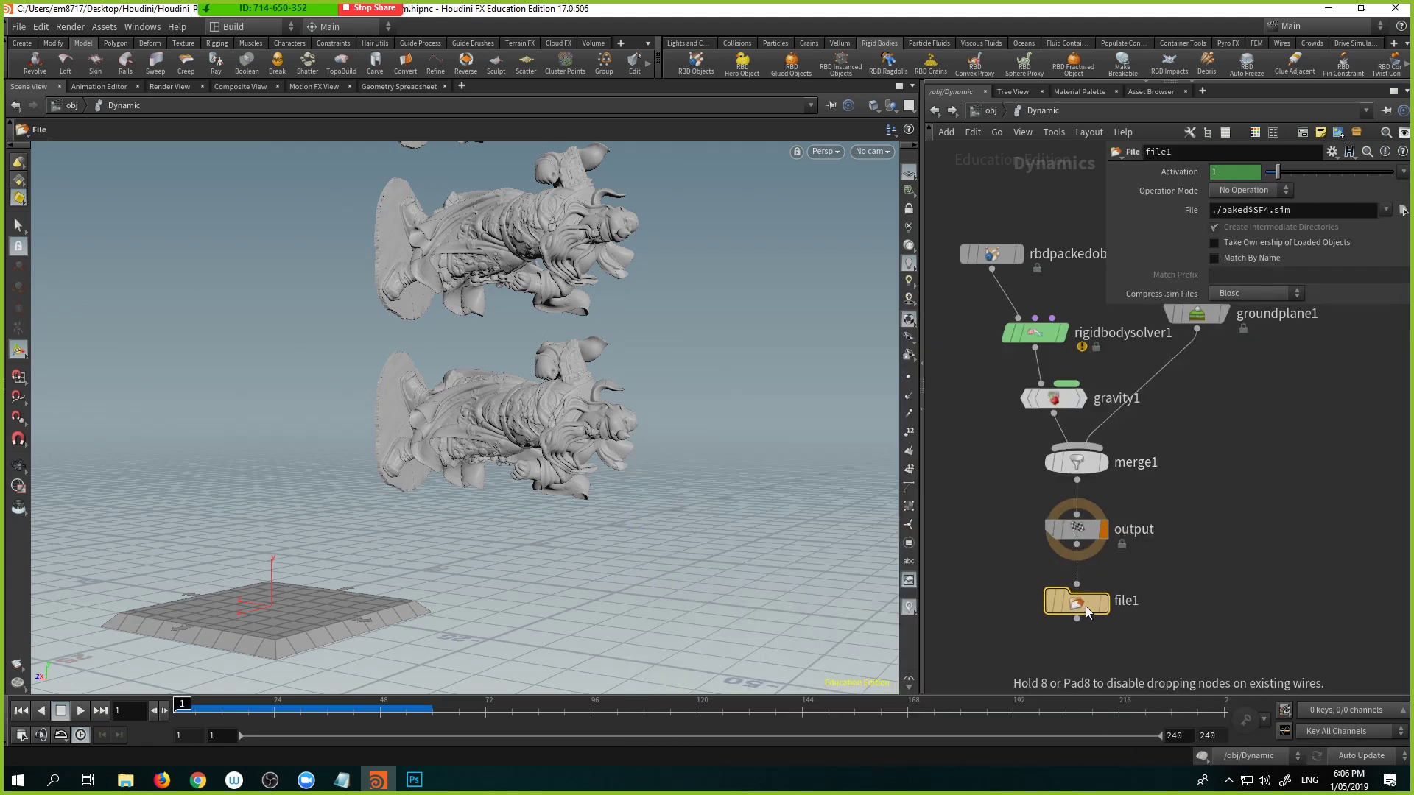
Step: Load rigid_body_sim.Dynamic.1.sim from the sim folder as the file for the file1 node
click(1404, 210)
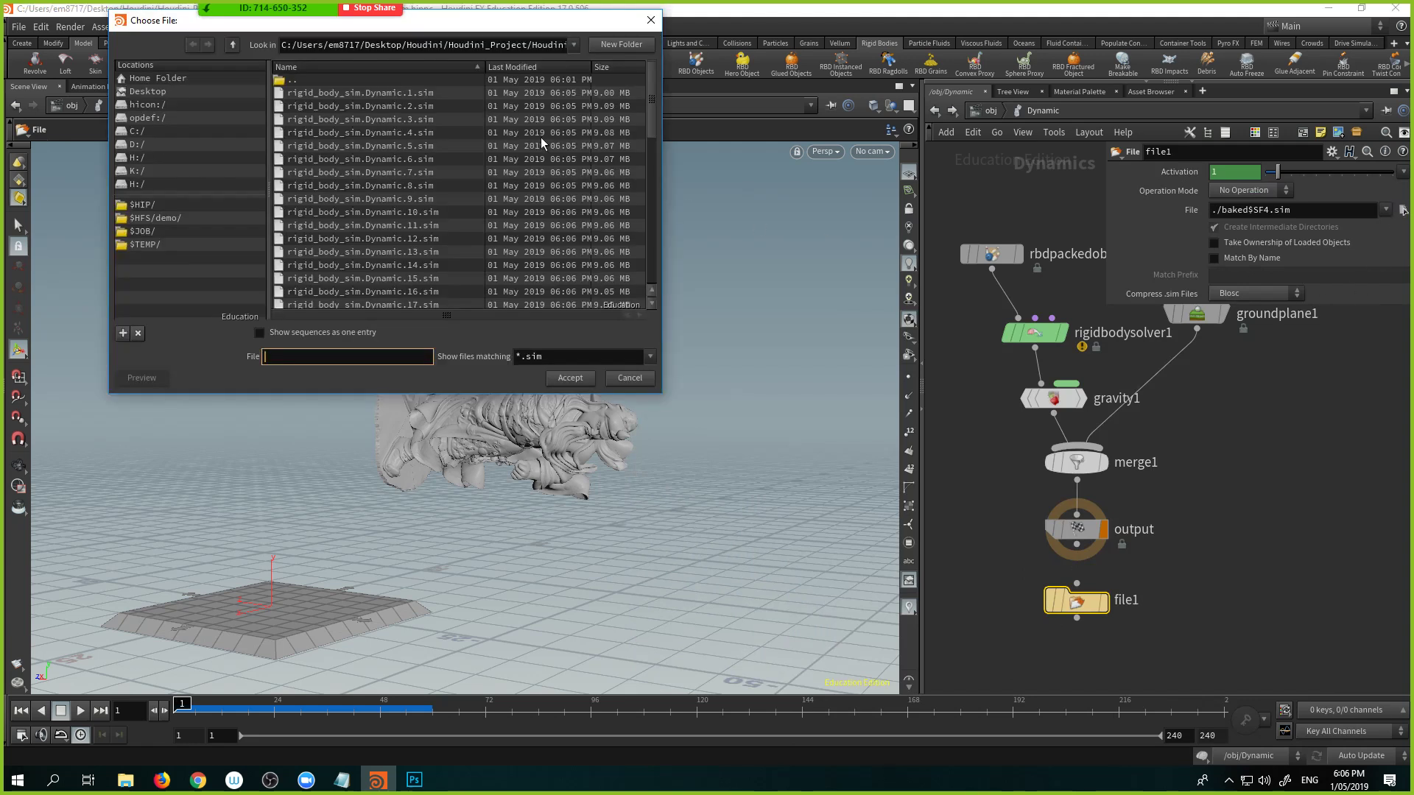
click(401, 92)
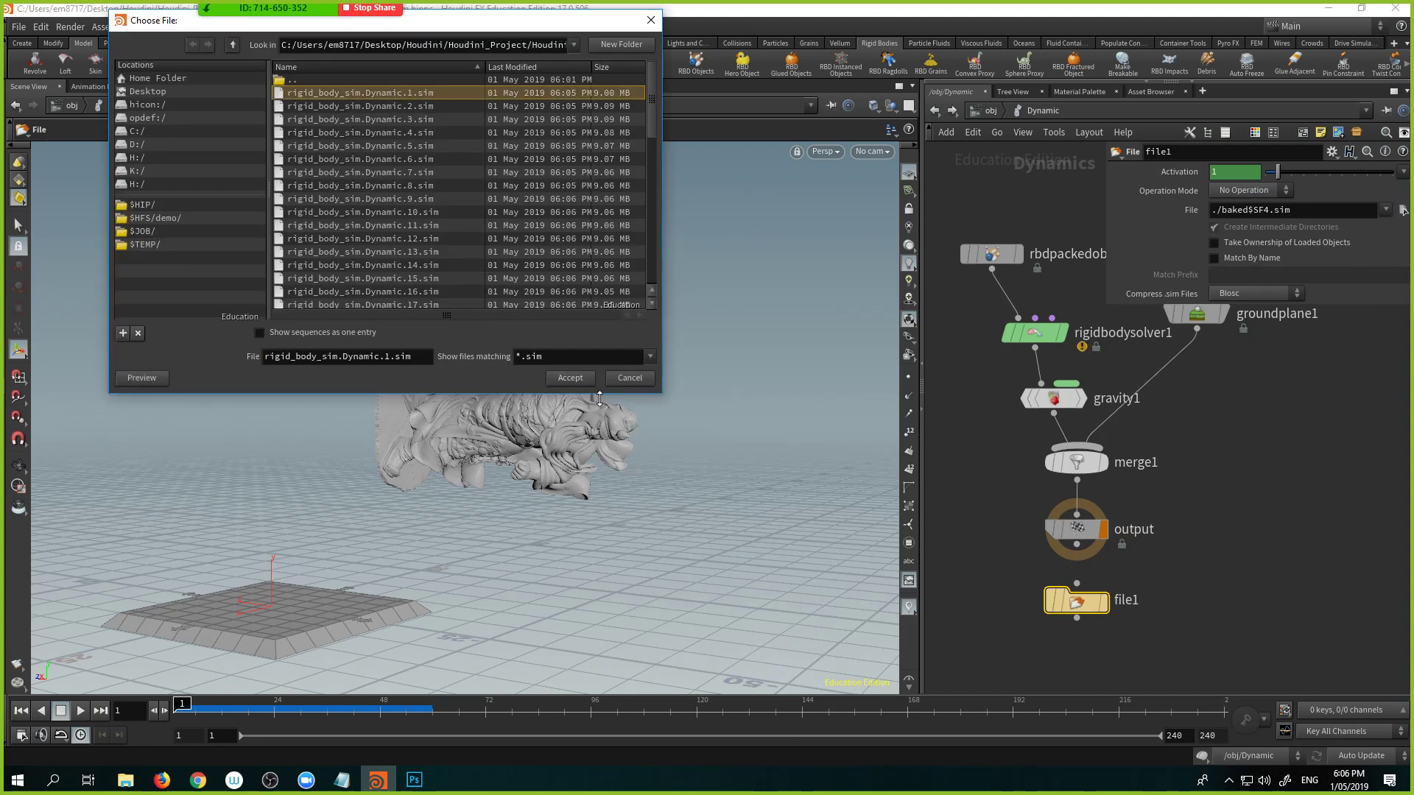
click(570, 378)
Step: Set file1's Operation Mode to Read Files and make file1 the network's displayed node
drag(1085, 608, 1091, 617)
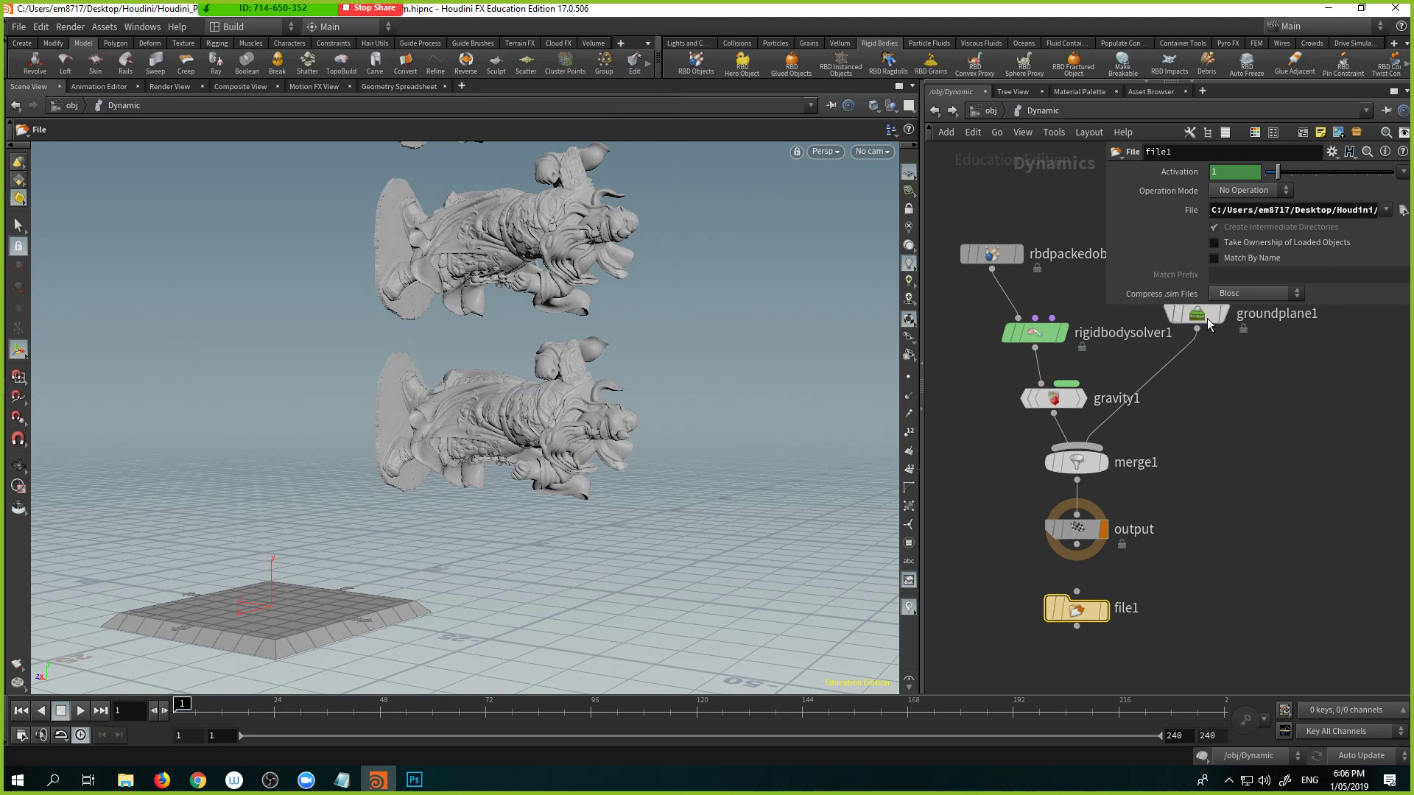
drag(1321, 302, 1318, 358)
click(1273, 193)
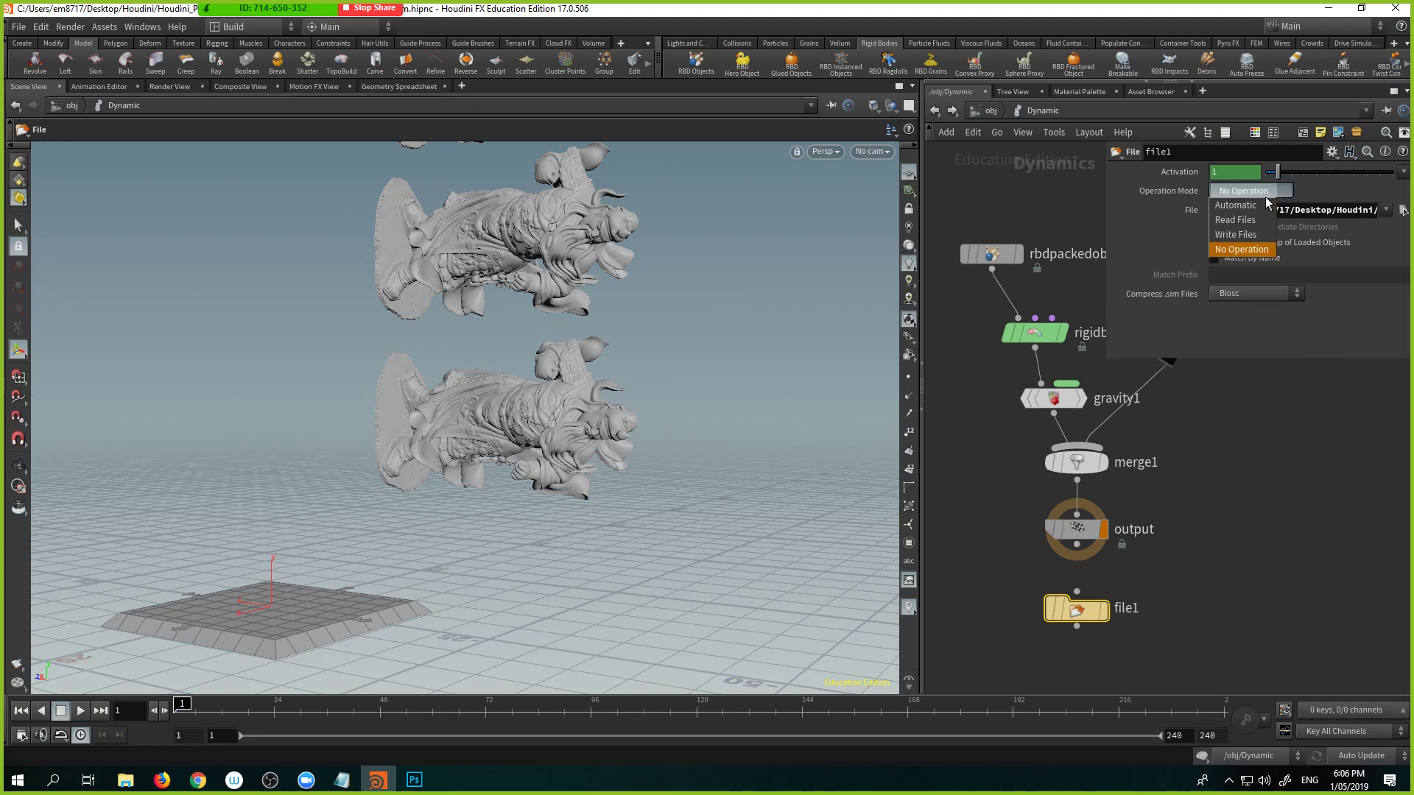
click(1244, 219)
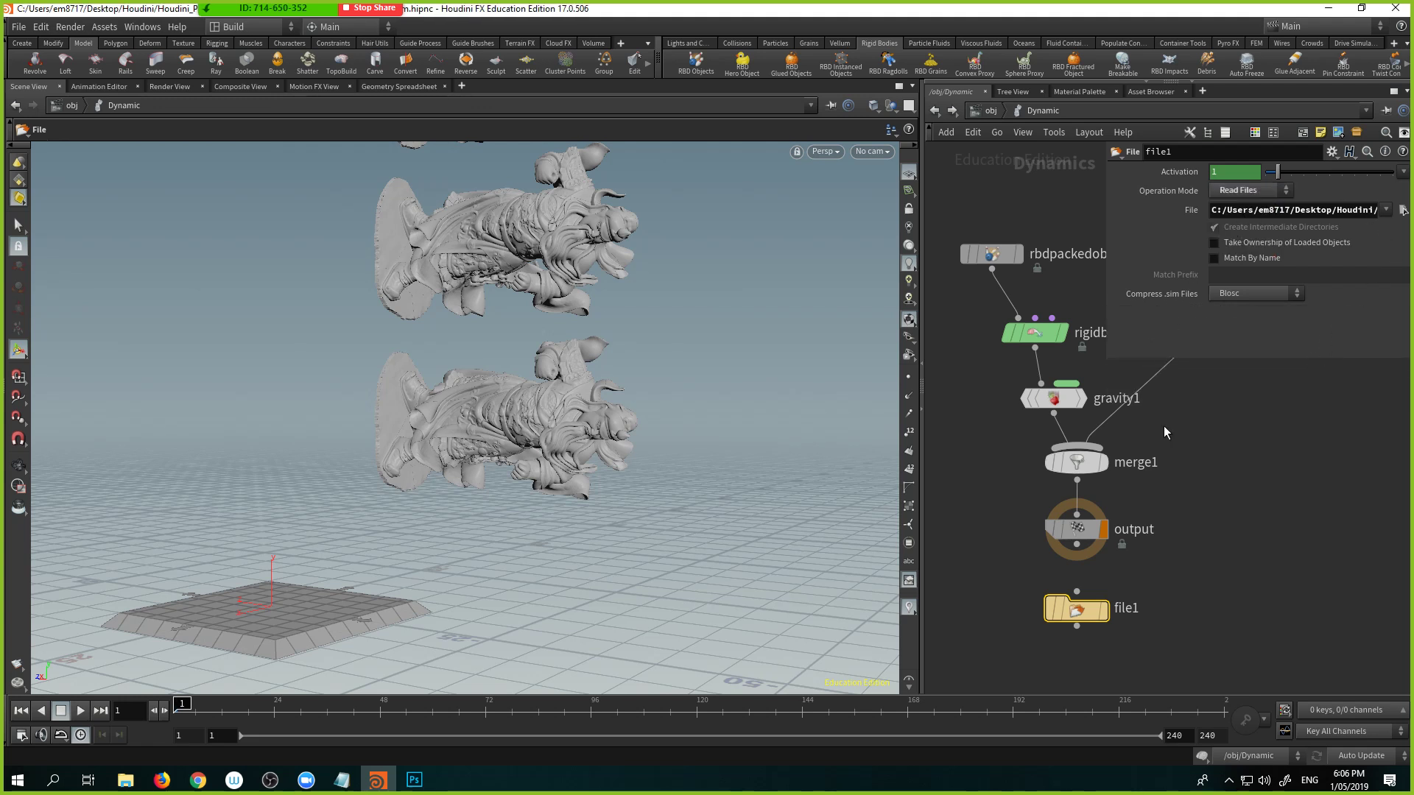
click(1105, 611)
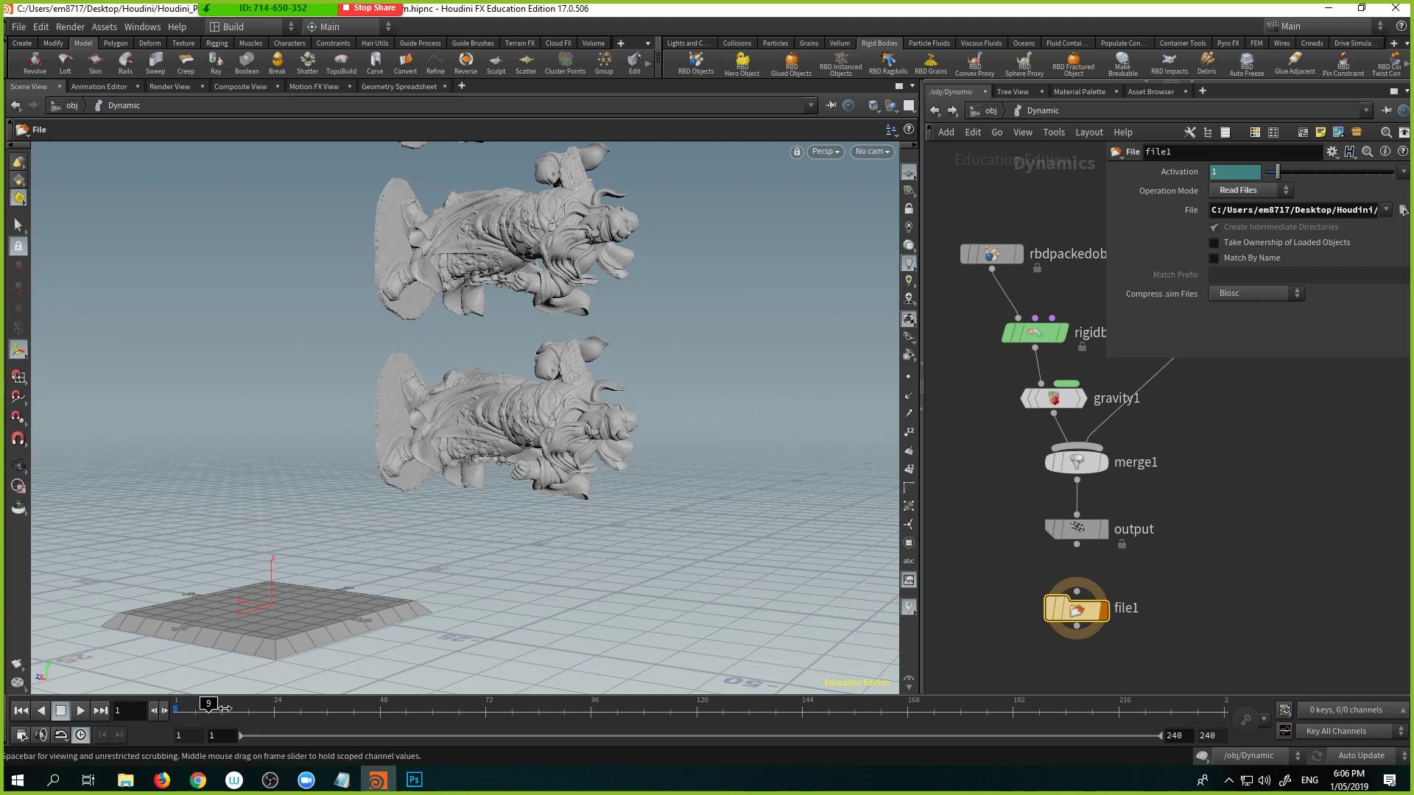
Step: Scrub the timeline to frame 19 to check the loaded simulation, and inspect the end of file1's file path
click(211, 709)
click(251, 709)
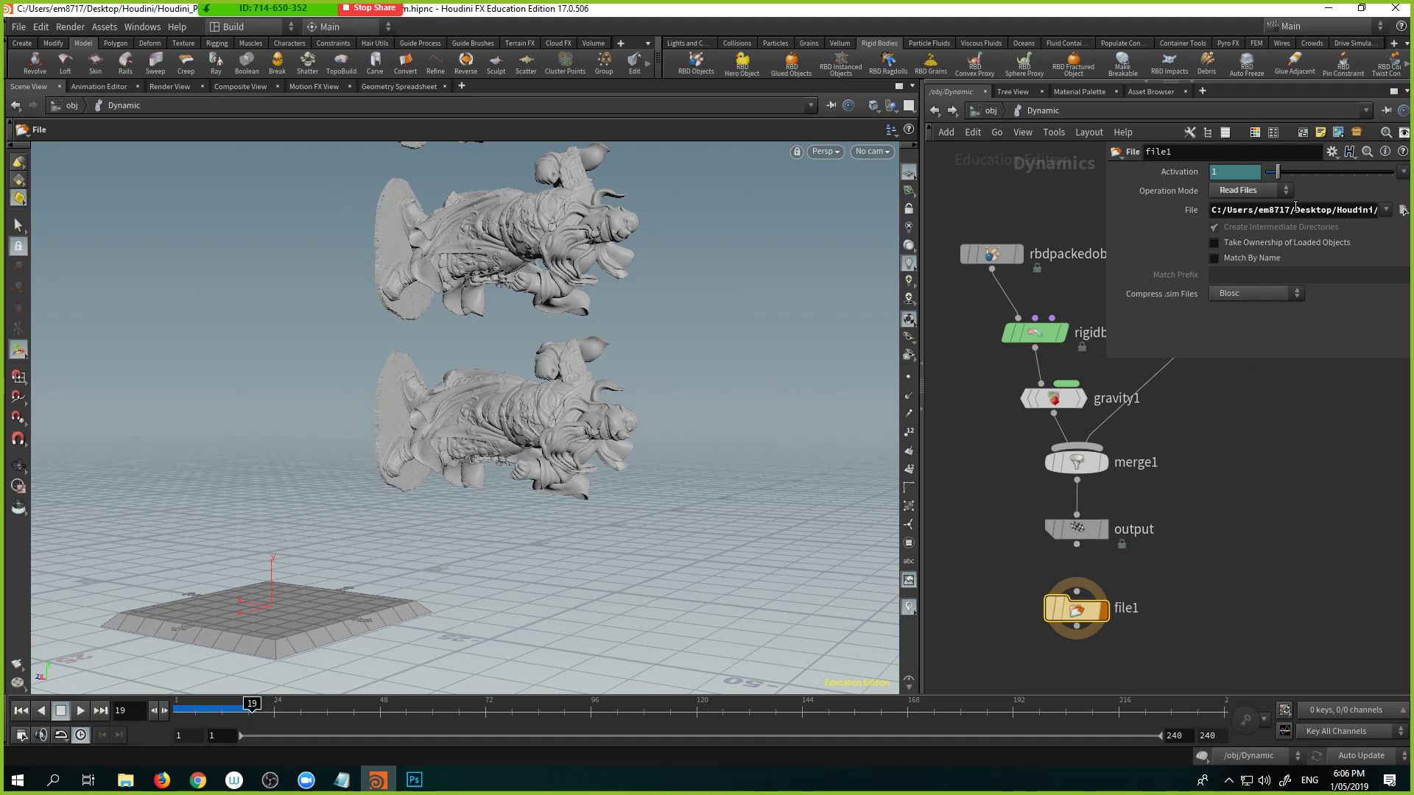
drag(1295, 207, 1404, 210)
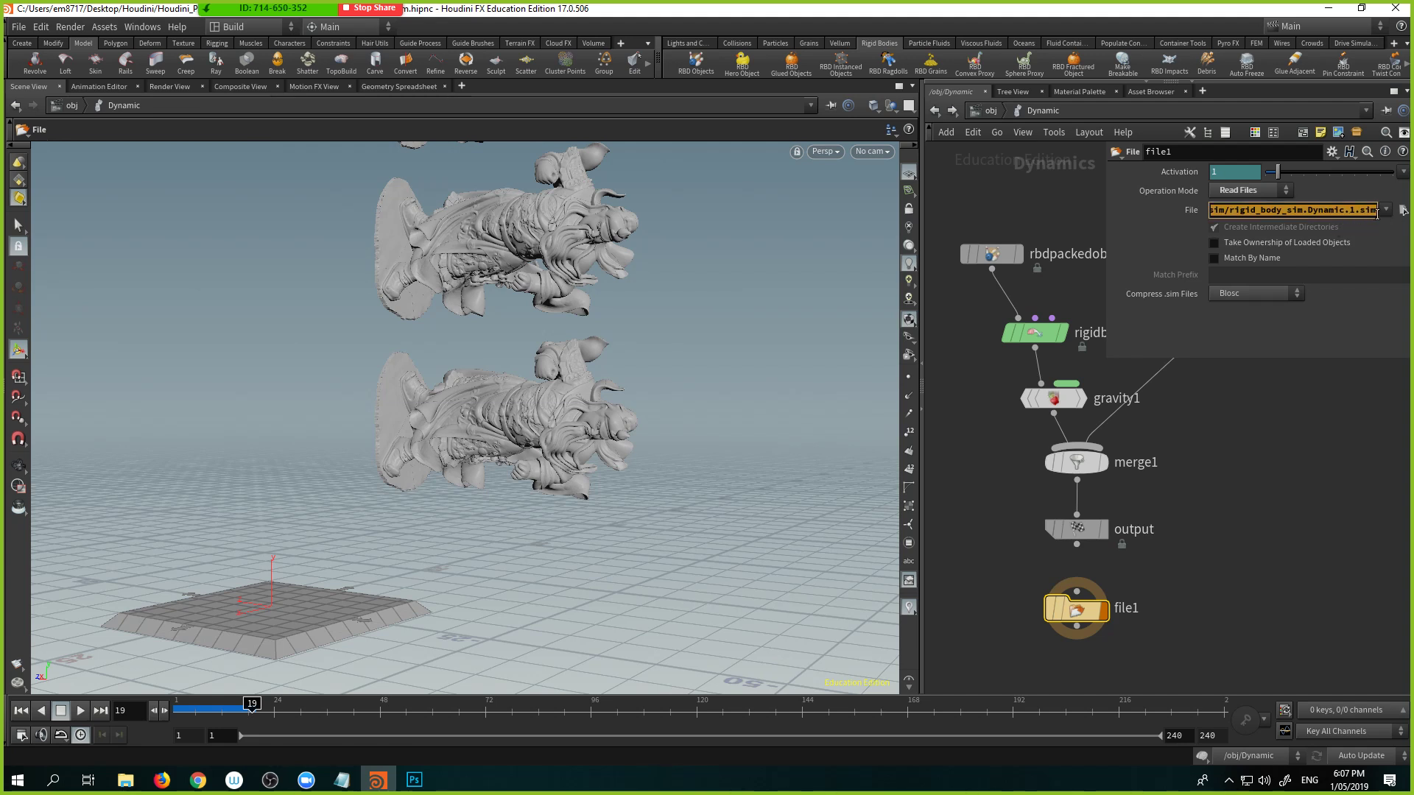
Step: Show sequences as one entry and set file1 to read the sequence rigid_body_sim.Dynamic.$SF.sim
click(1403, 210)
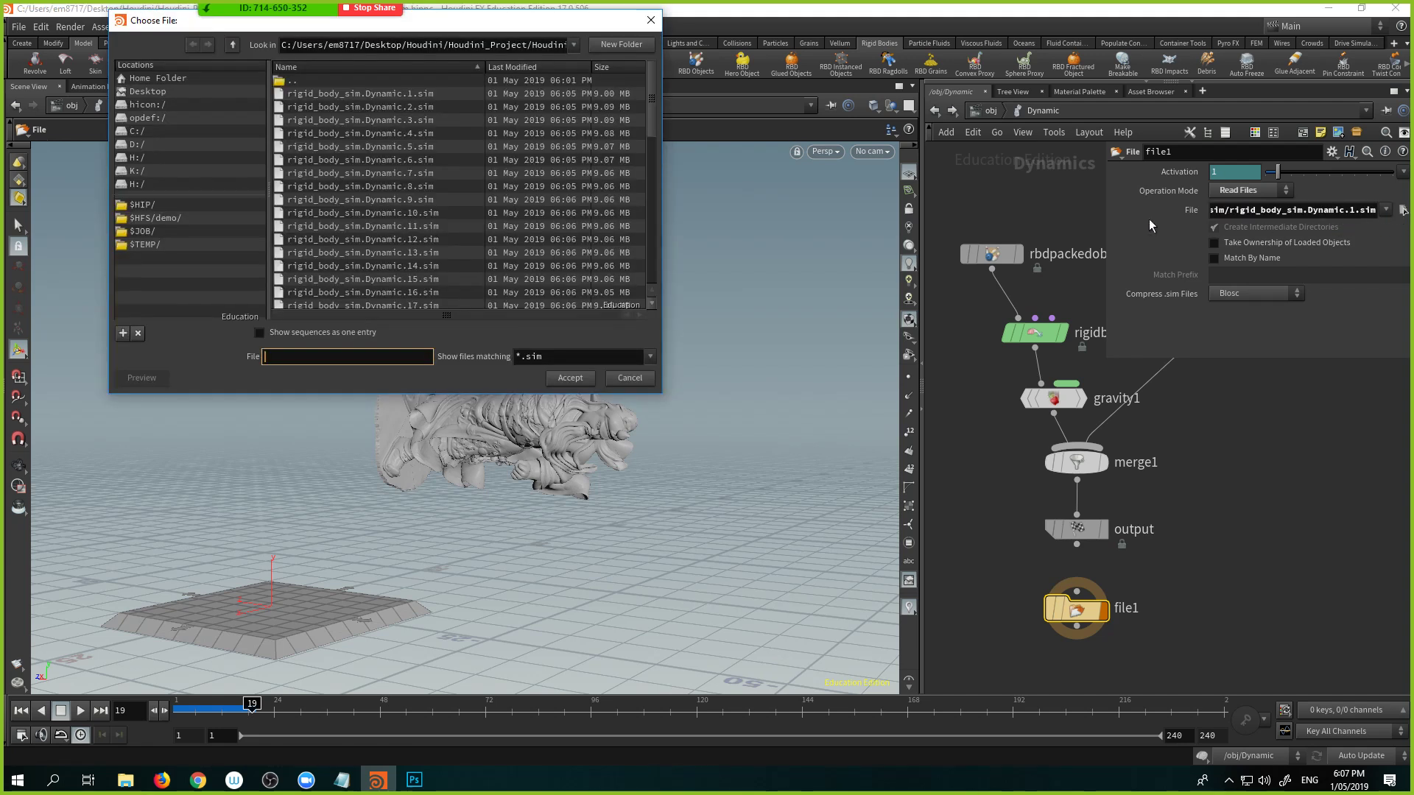
click(260, 332)
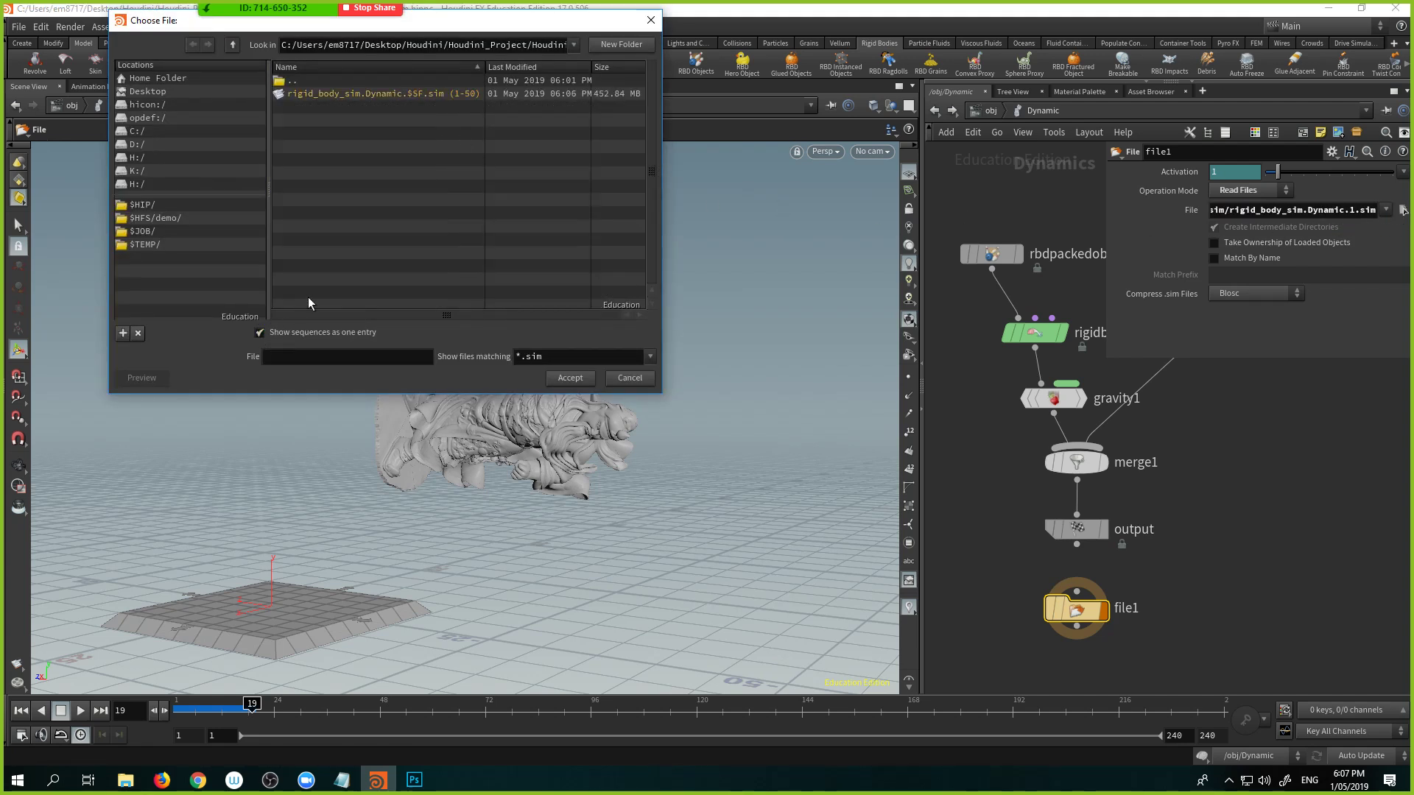
click(360, 97)
click(570, 378)
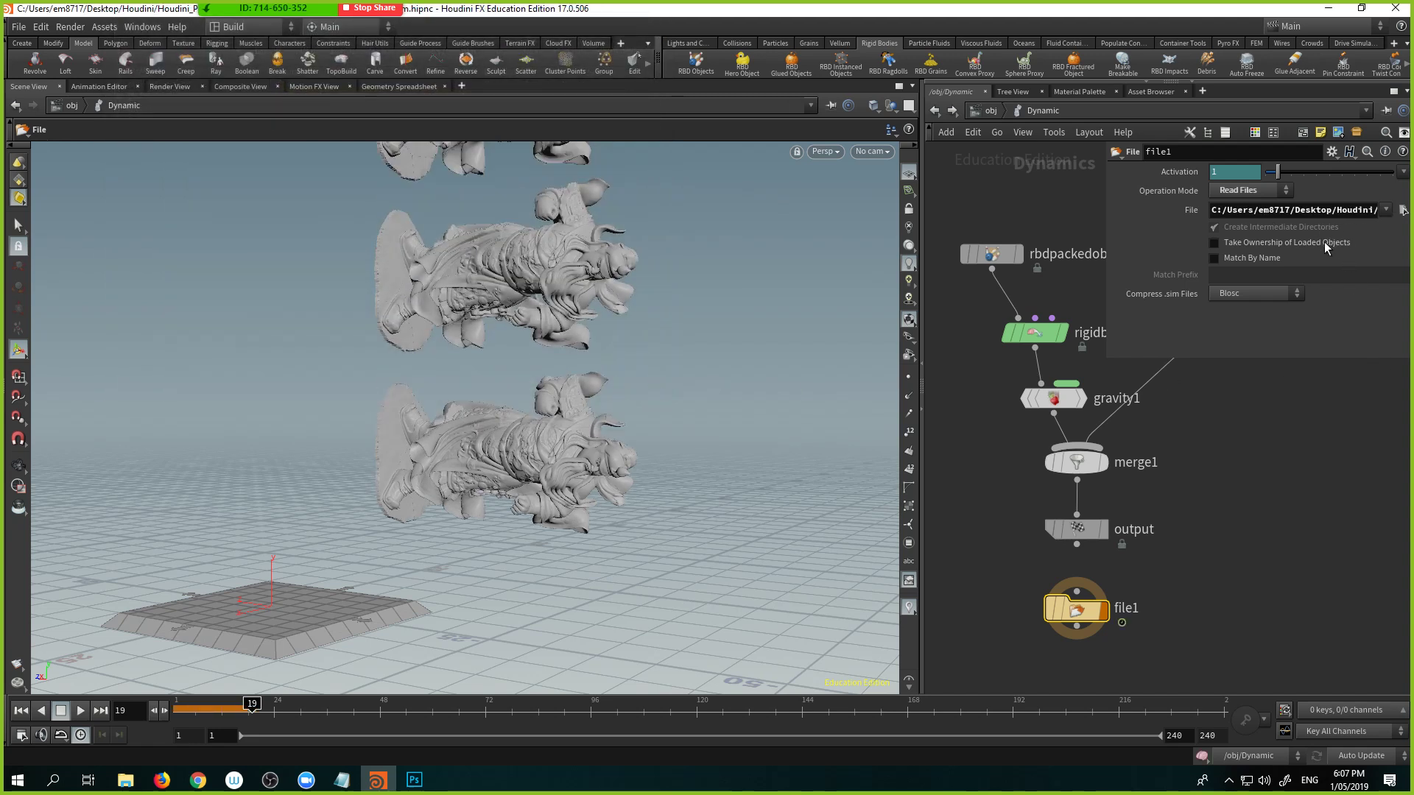
Step: Scrub the timeline up to frame 43 to examine the cached simulation of the breaking statues
click(222, 706)
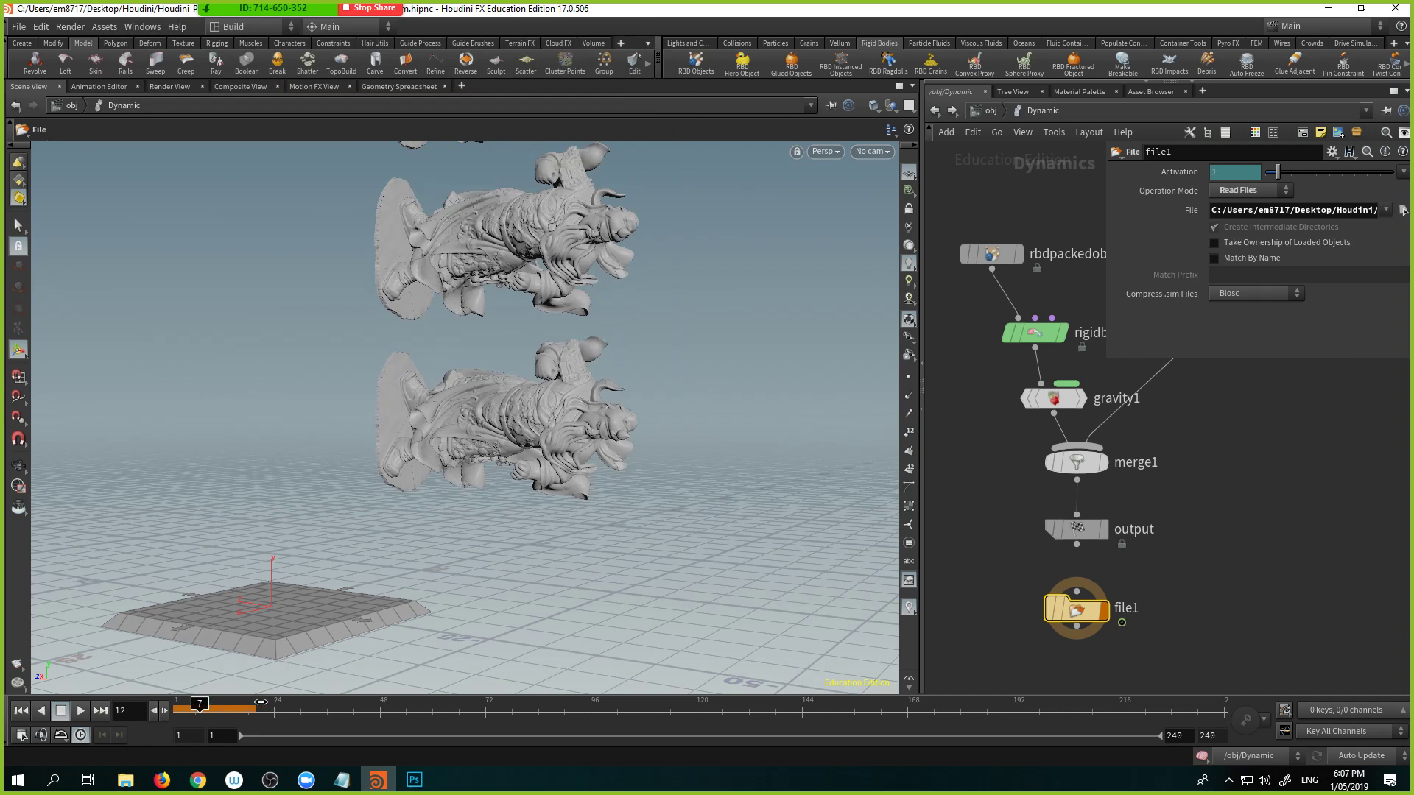
click(300, 704)
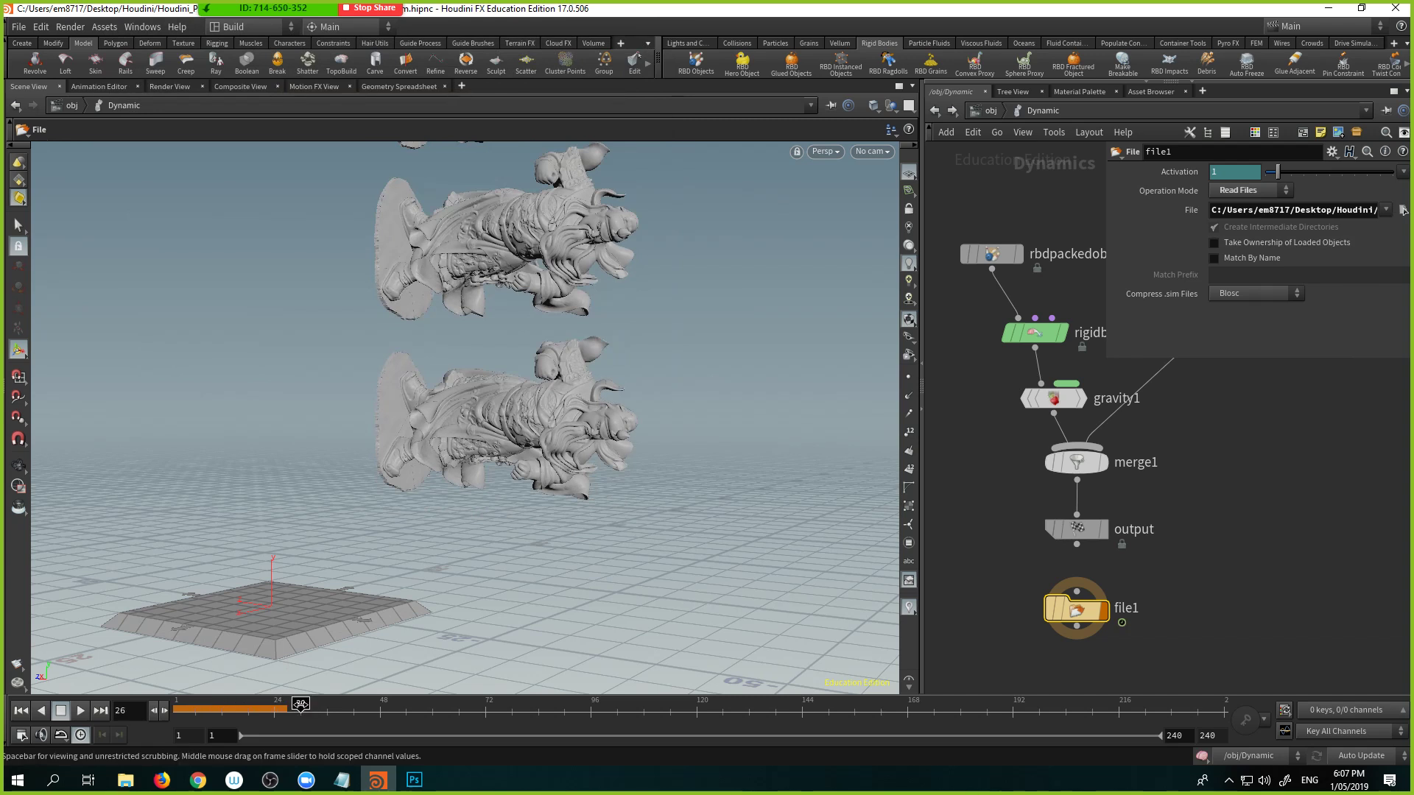
click(358, 709)
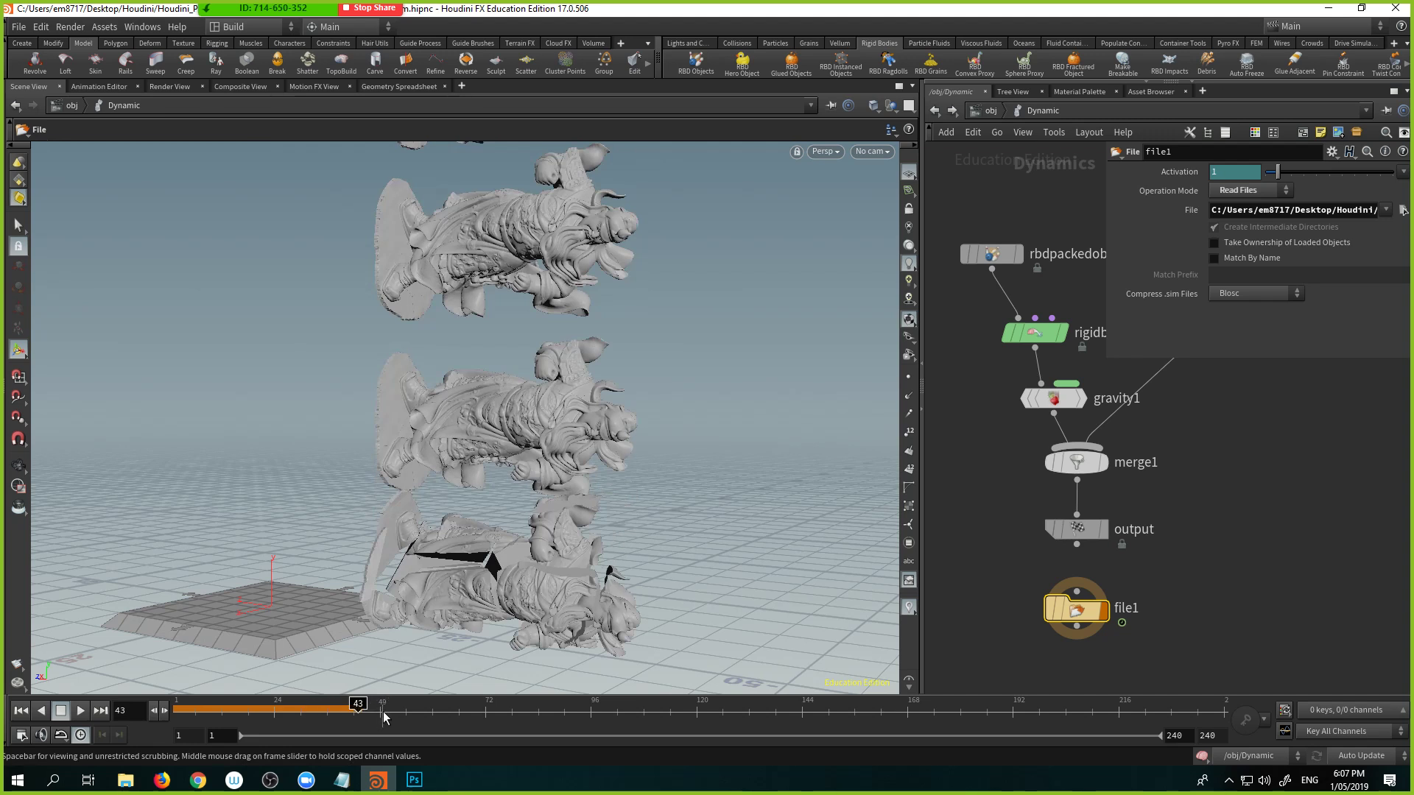
Step: Scrub the timeline to its cached end and back to frame 27 to check the falling statues
click(388, 713)
click(287, 712)
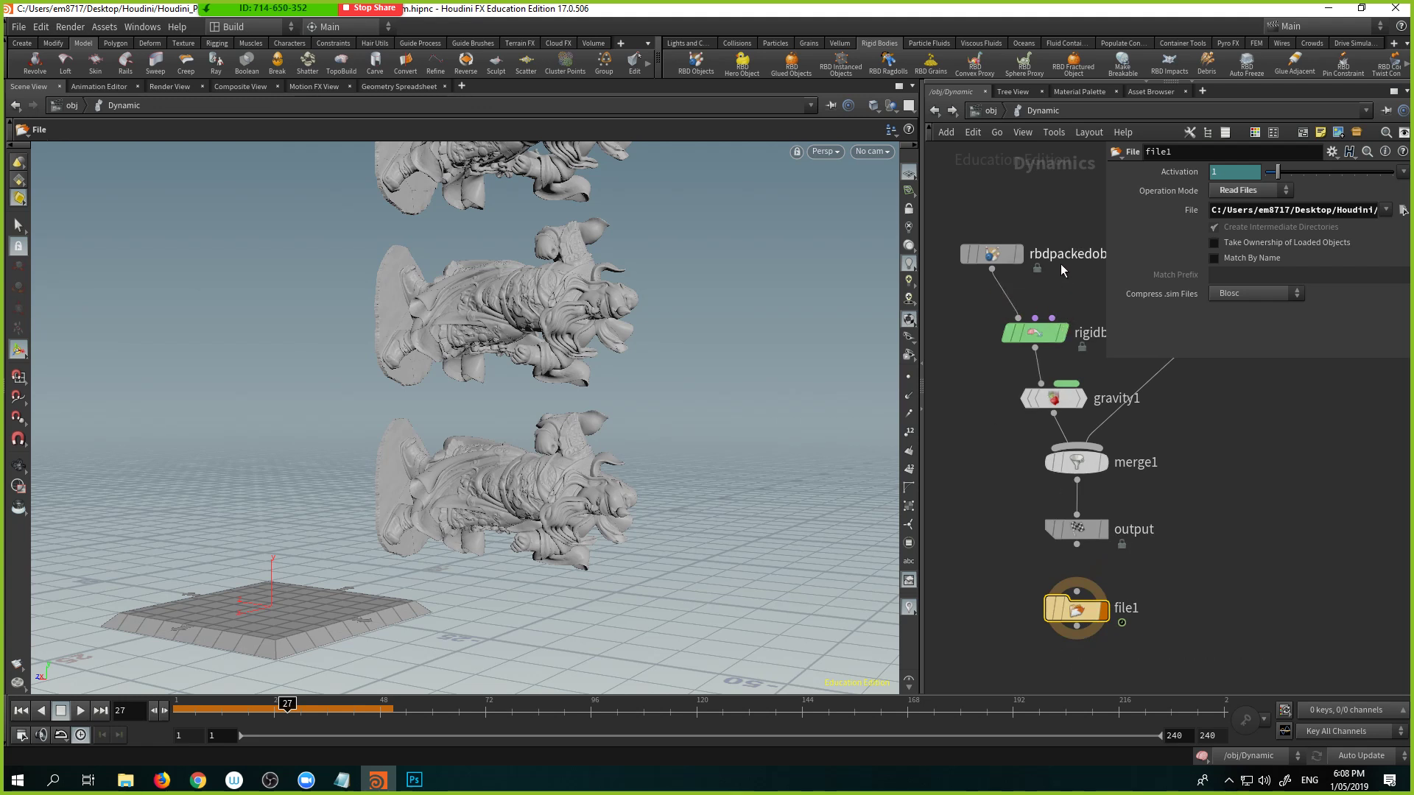
Step: Leave the Dynamic network for the out network and hide the network editor's parameter overlay
click(992, 110)
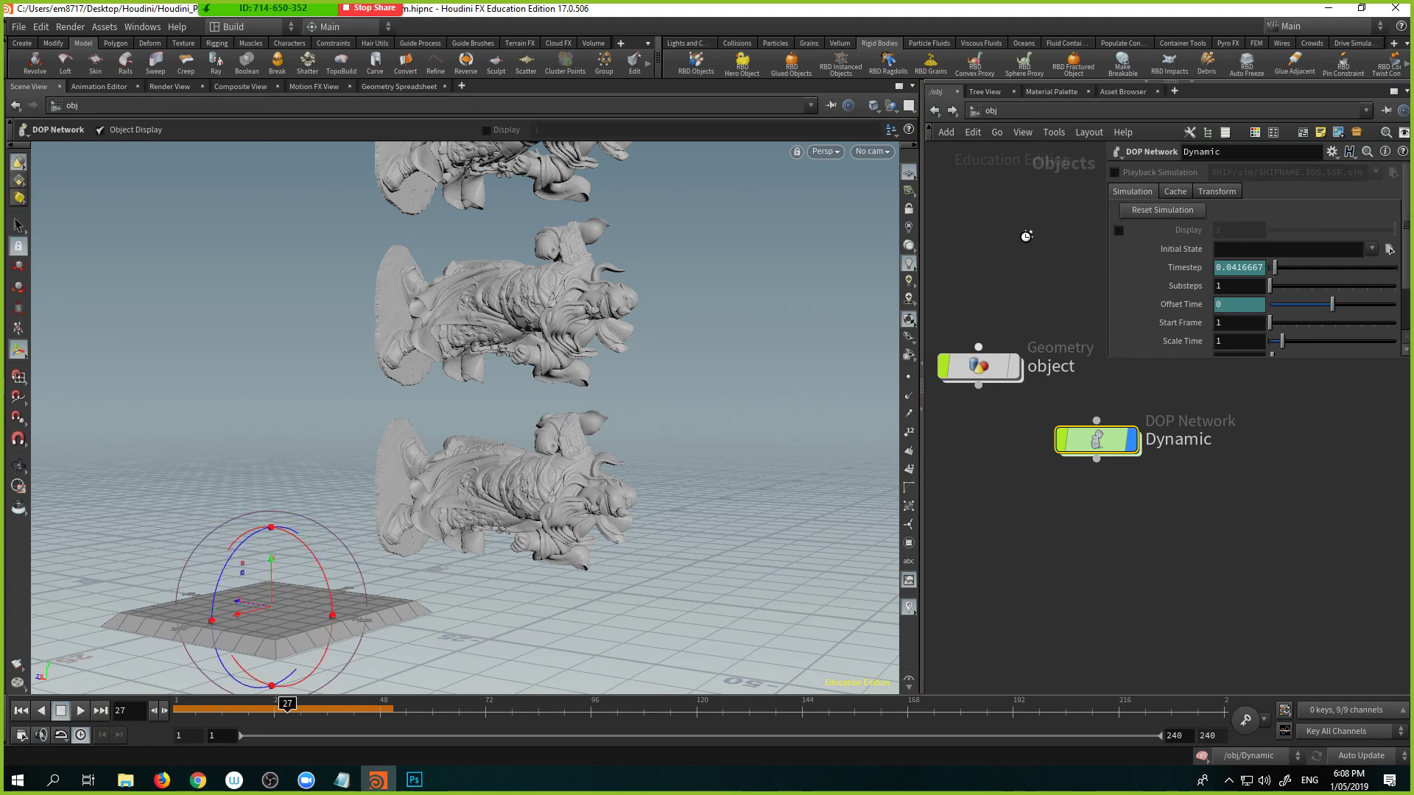
click(1040, 112)
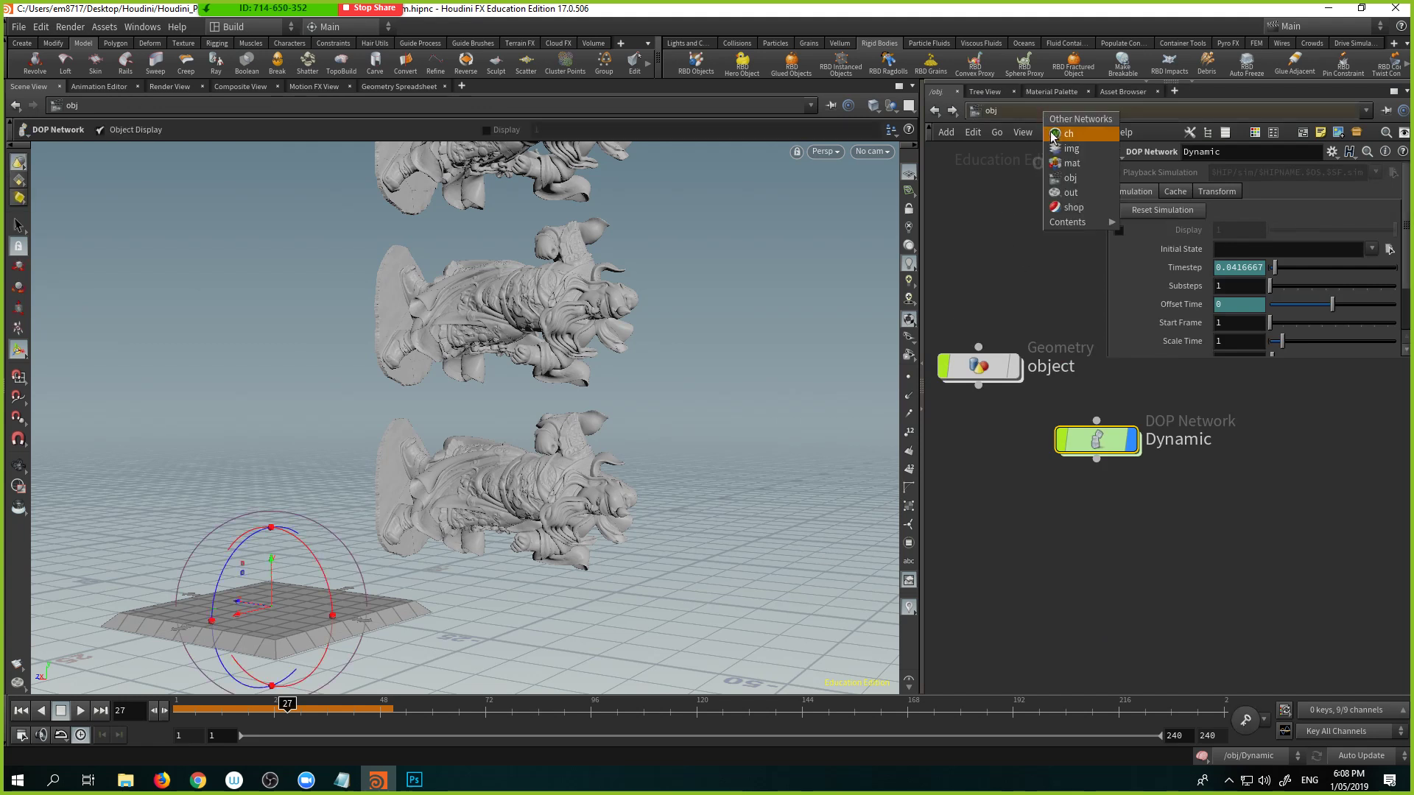
click(1086, 198)
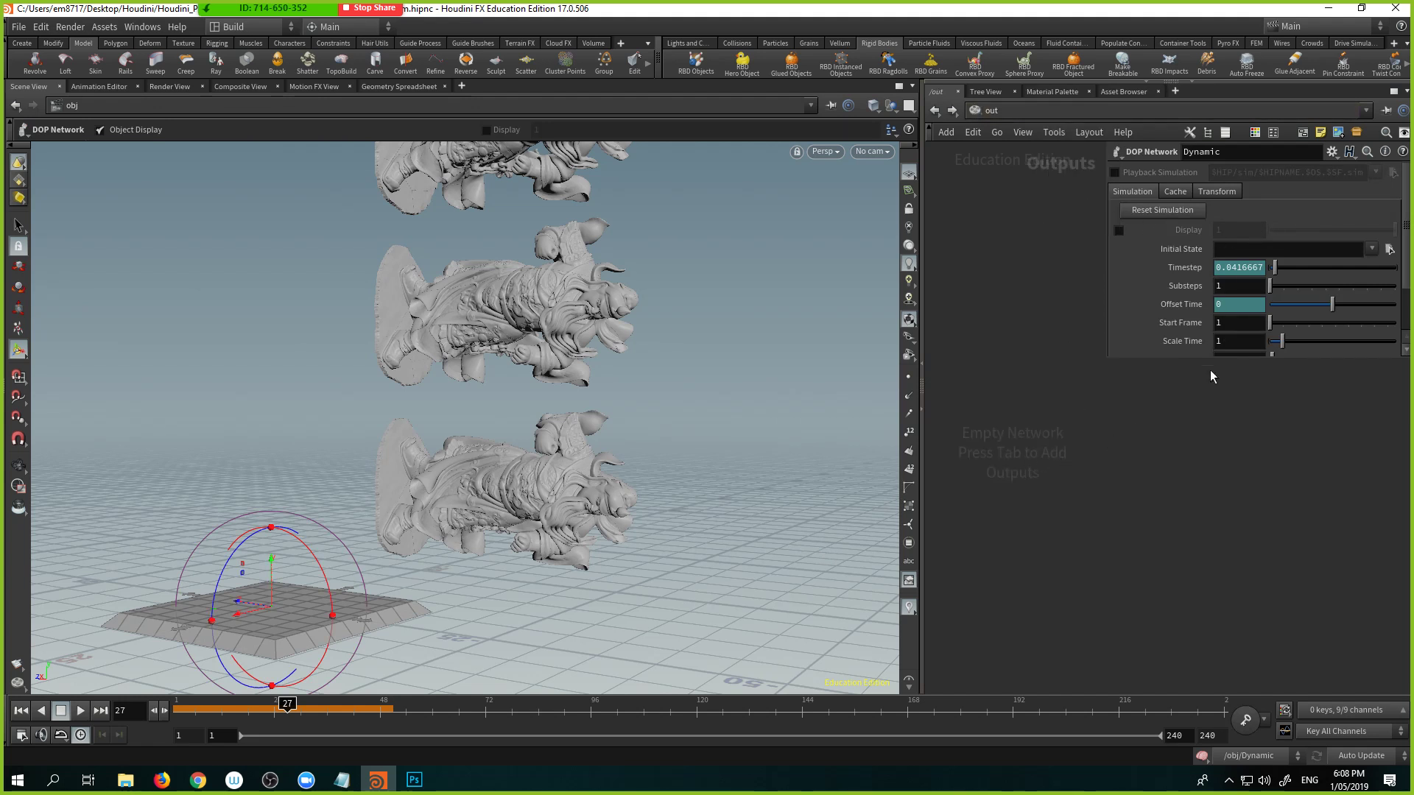
key(p)
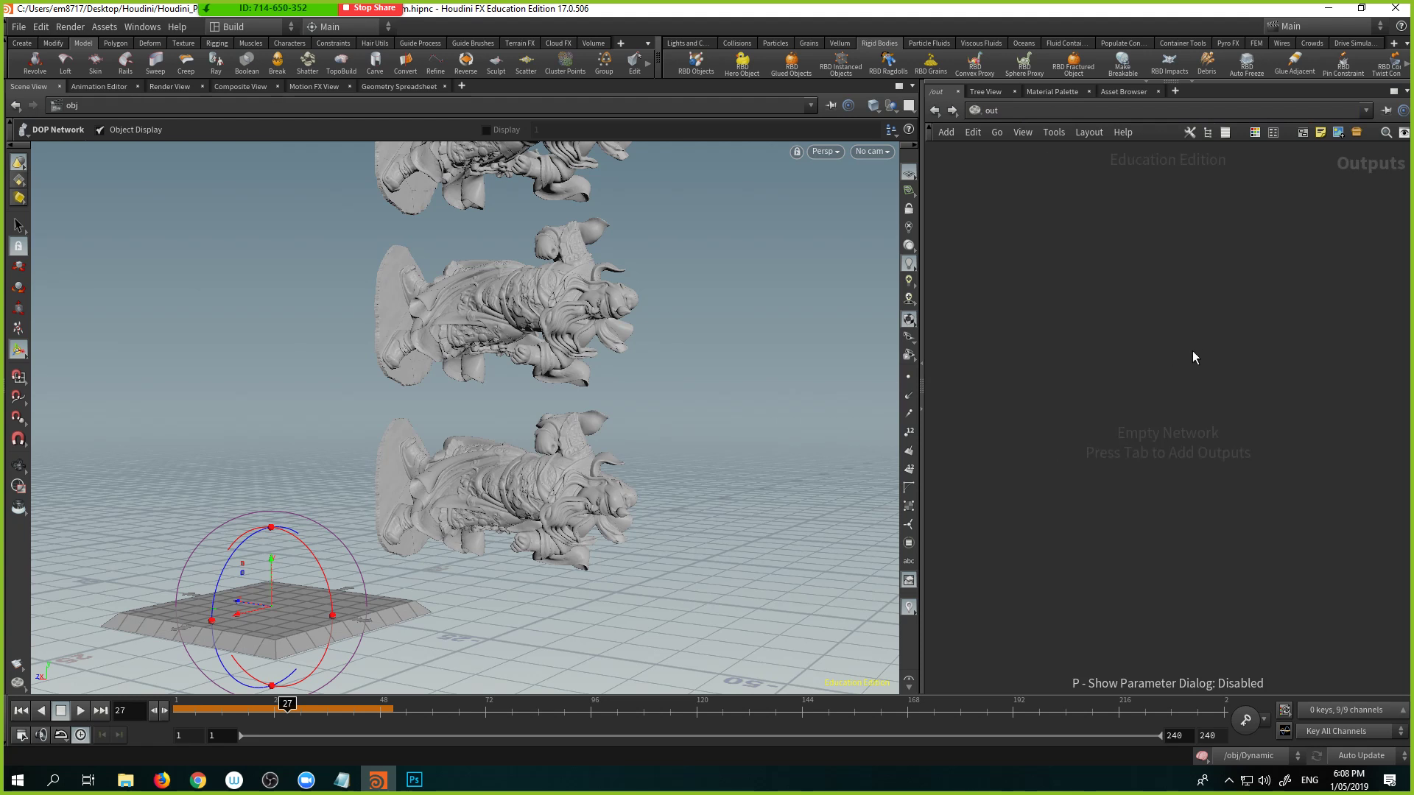
Step: Add a Mantra render node to the empty out network
key(Tab)
text(m)
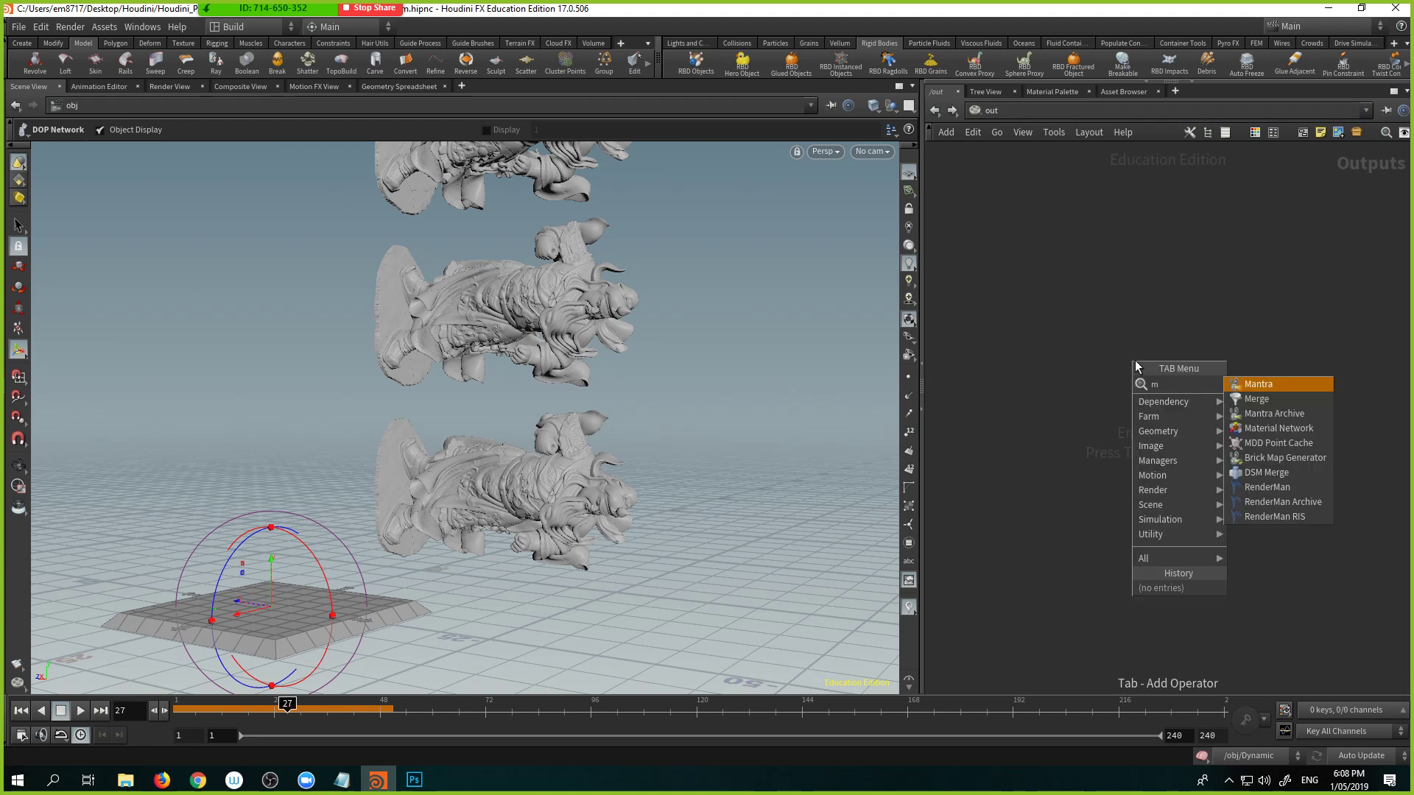
text(an)
key(Return)
click(1136, 362)
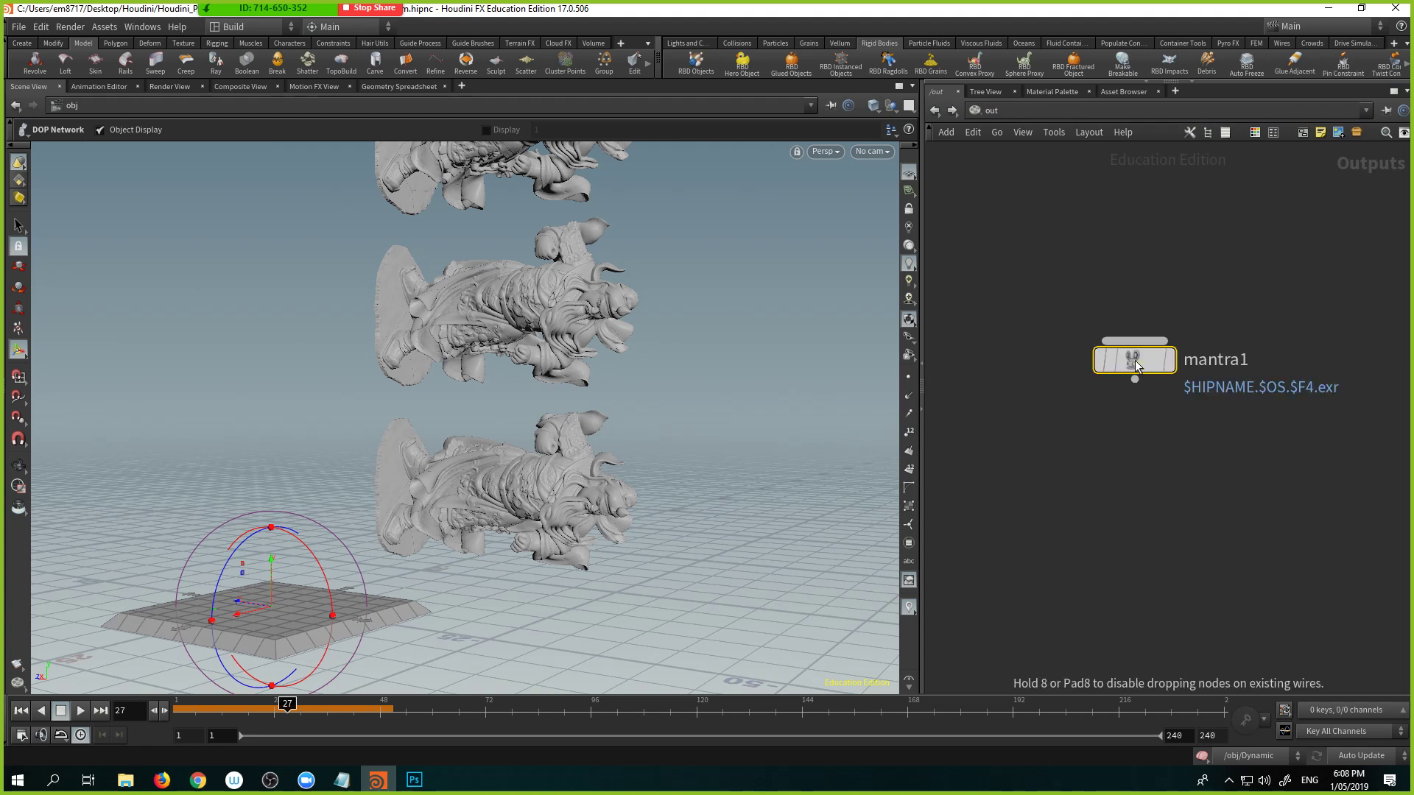
mouse_move(1143, 379)
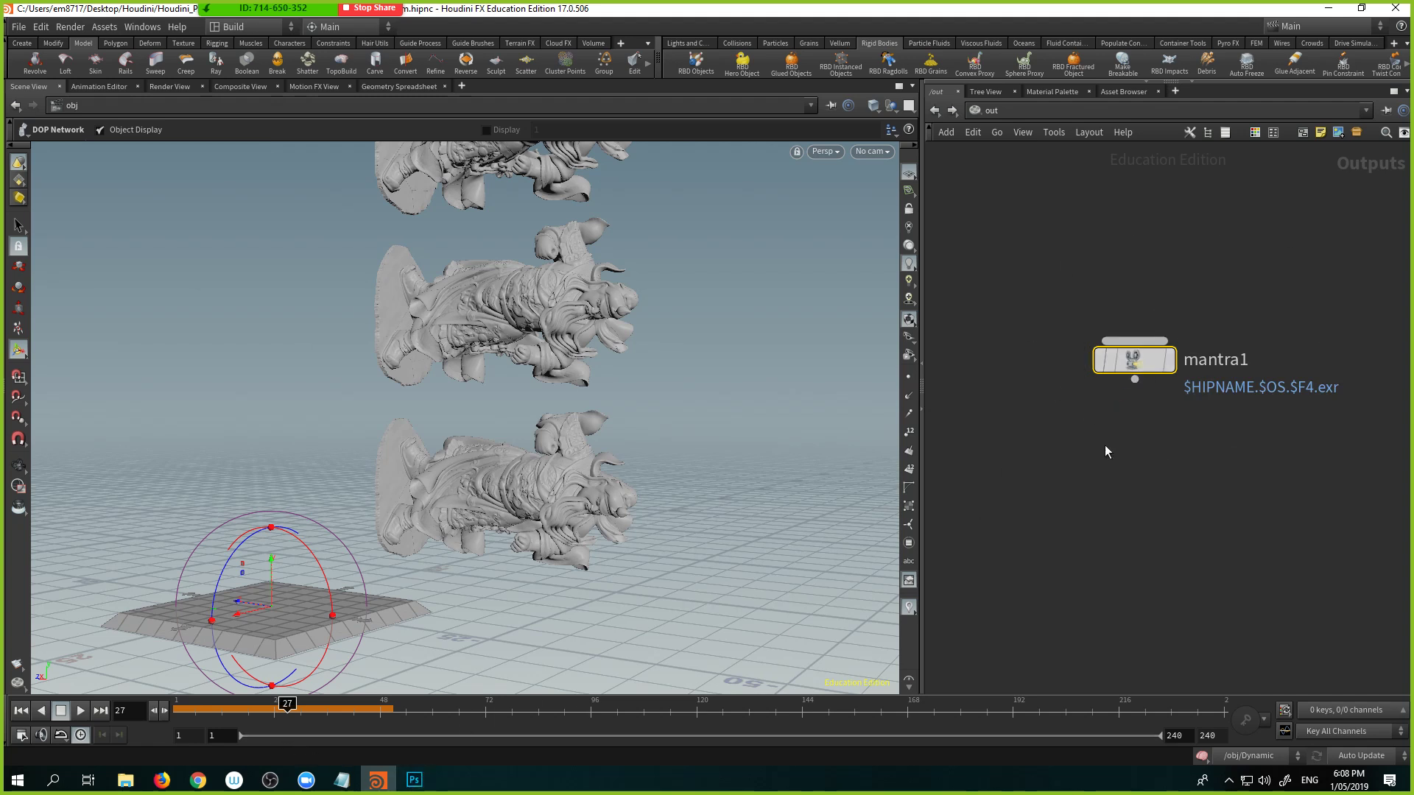
Step: Switch to Photoshop to review the SOP, MAT, DOP and ROP network diagram, and return to Houdini
click(413, 780)
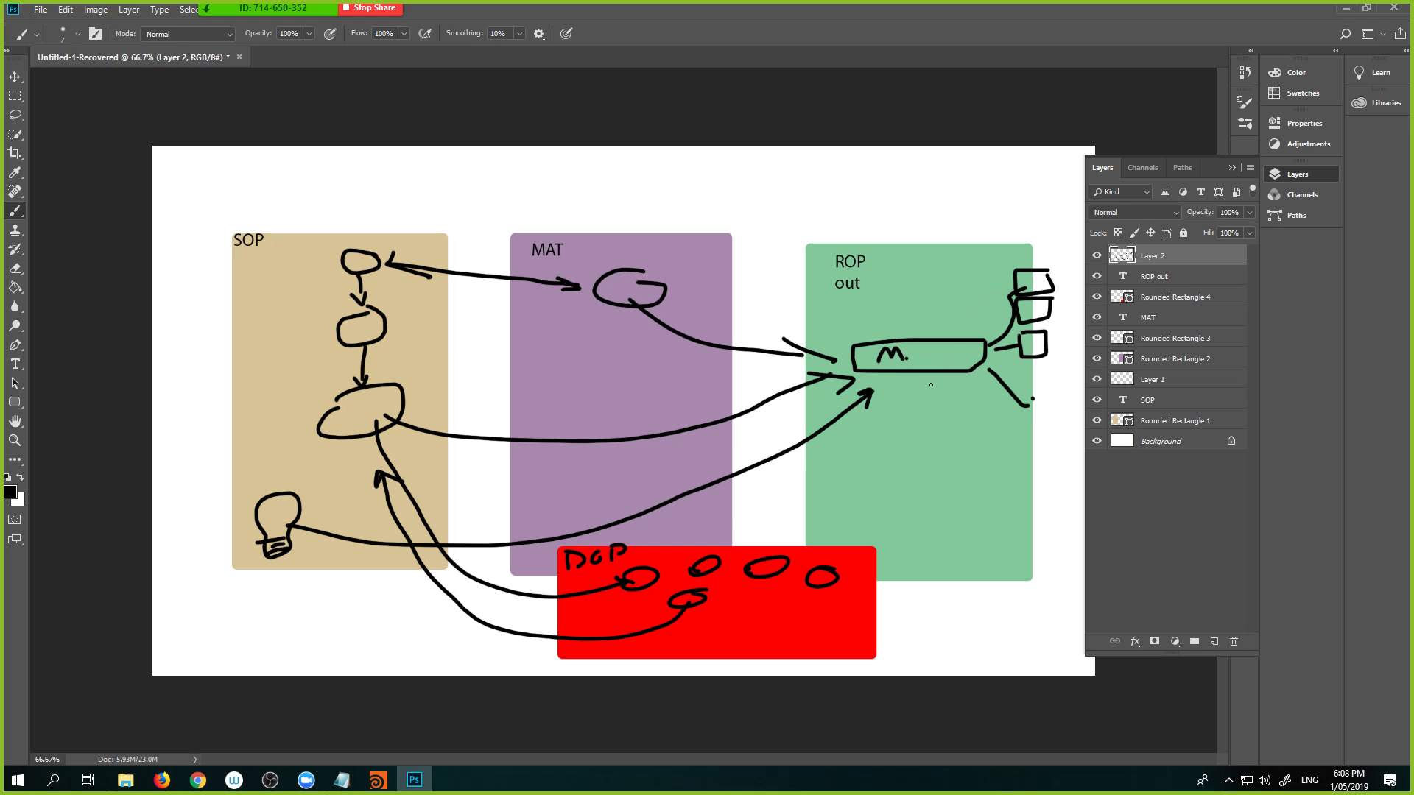
click(378, 782)
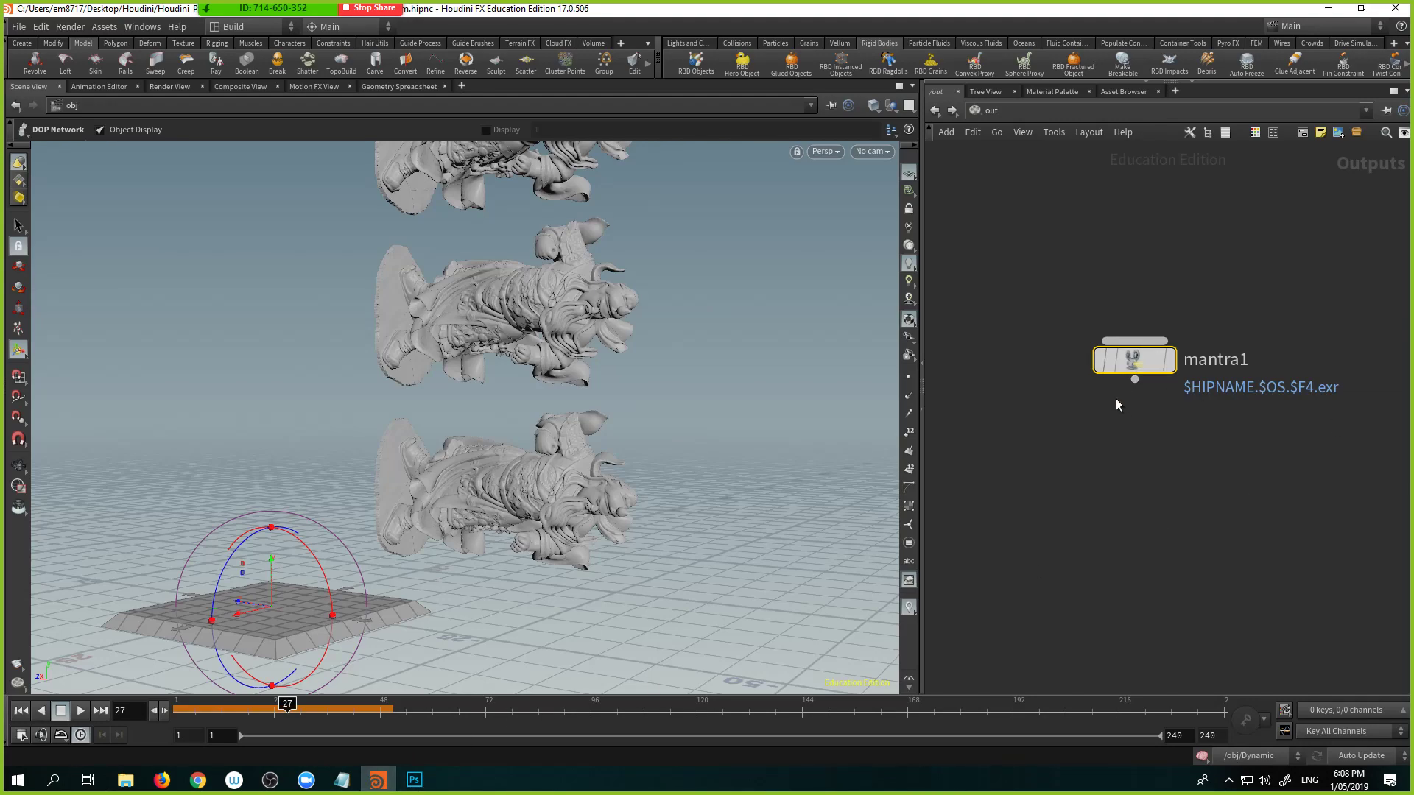
middle_drag(1115, 399, 1102, 391)
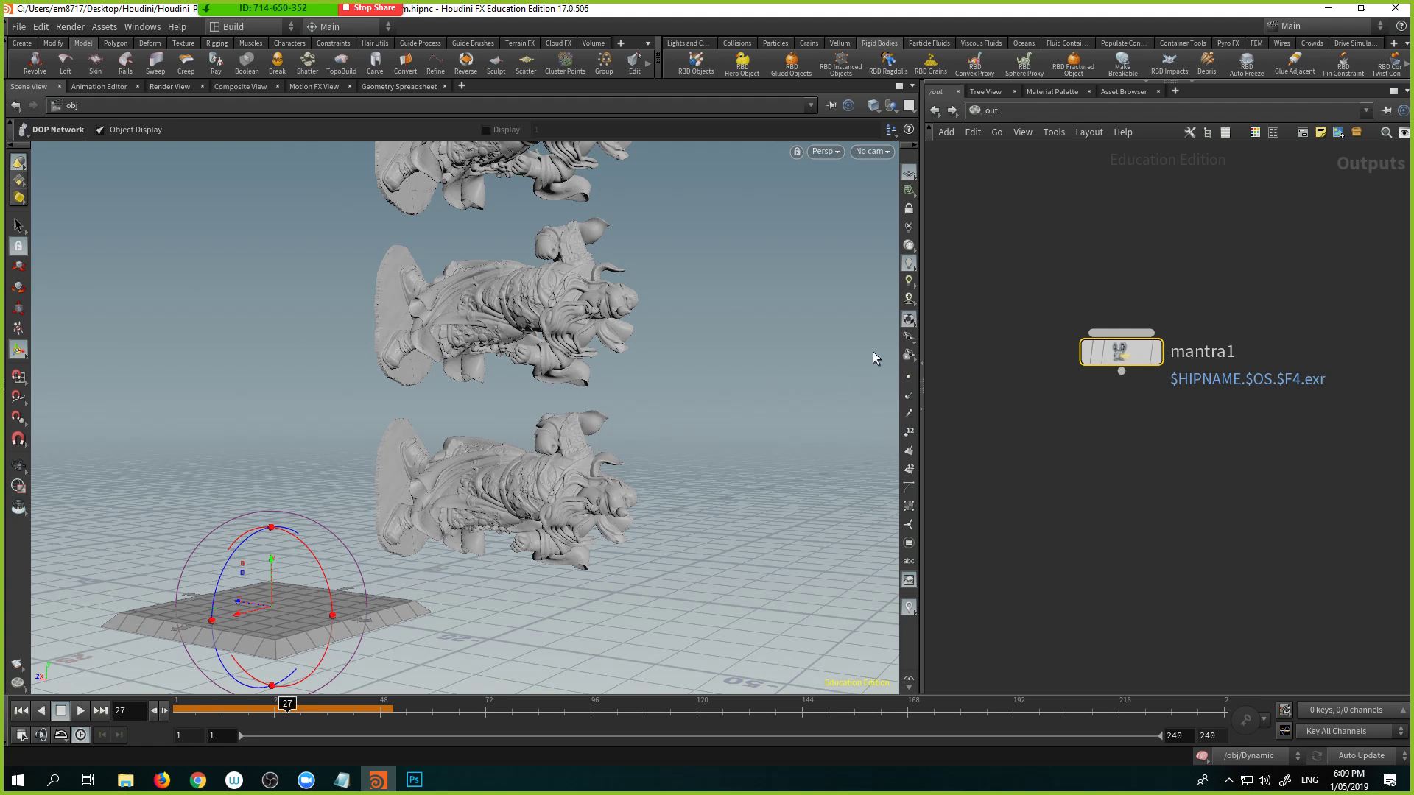
key(h)
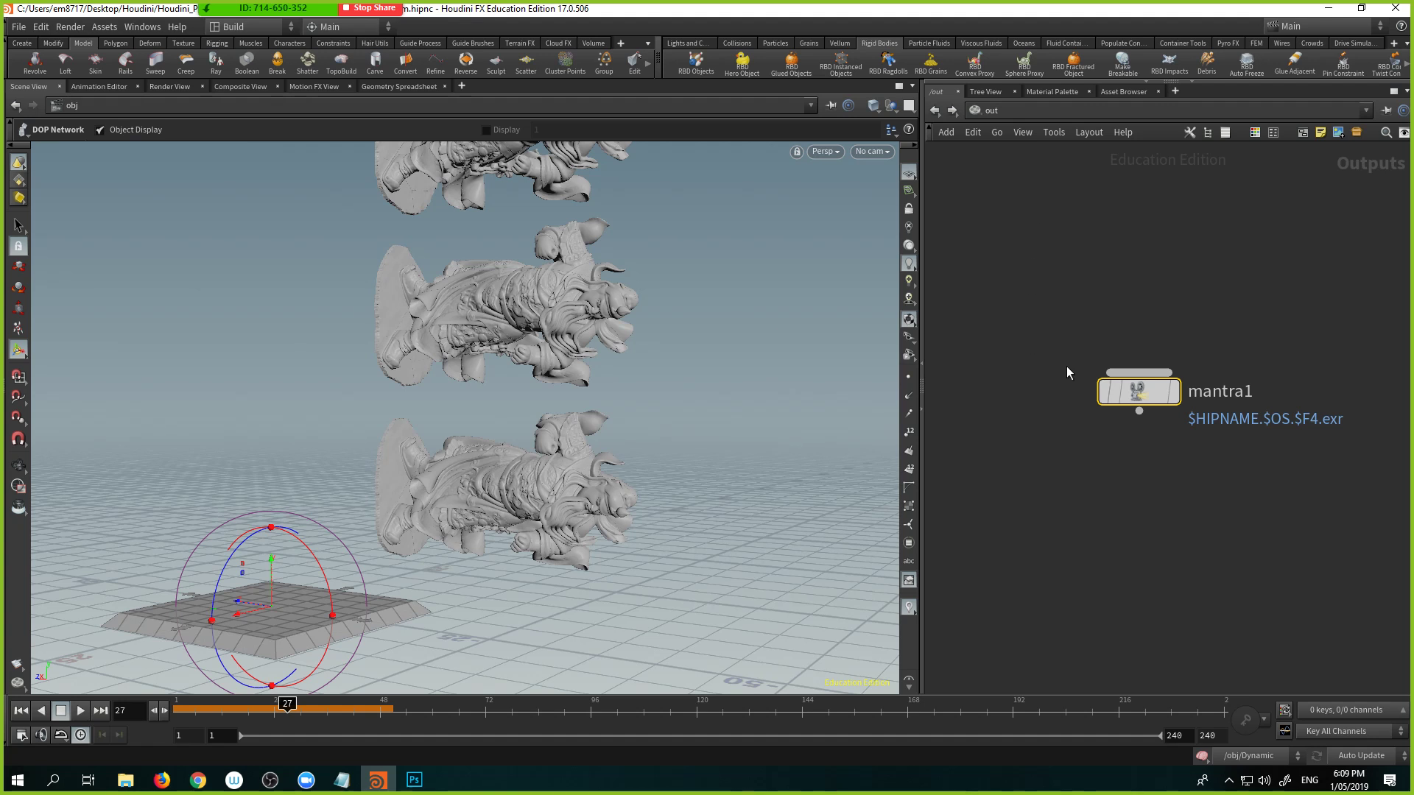
click(342, 779)
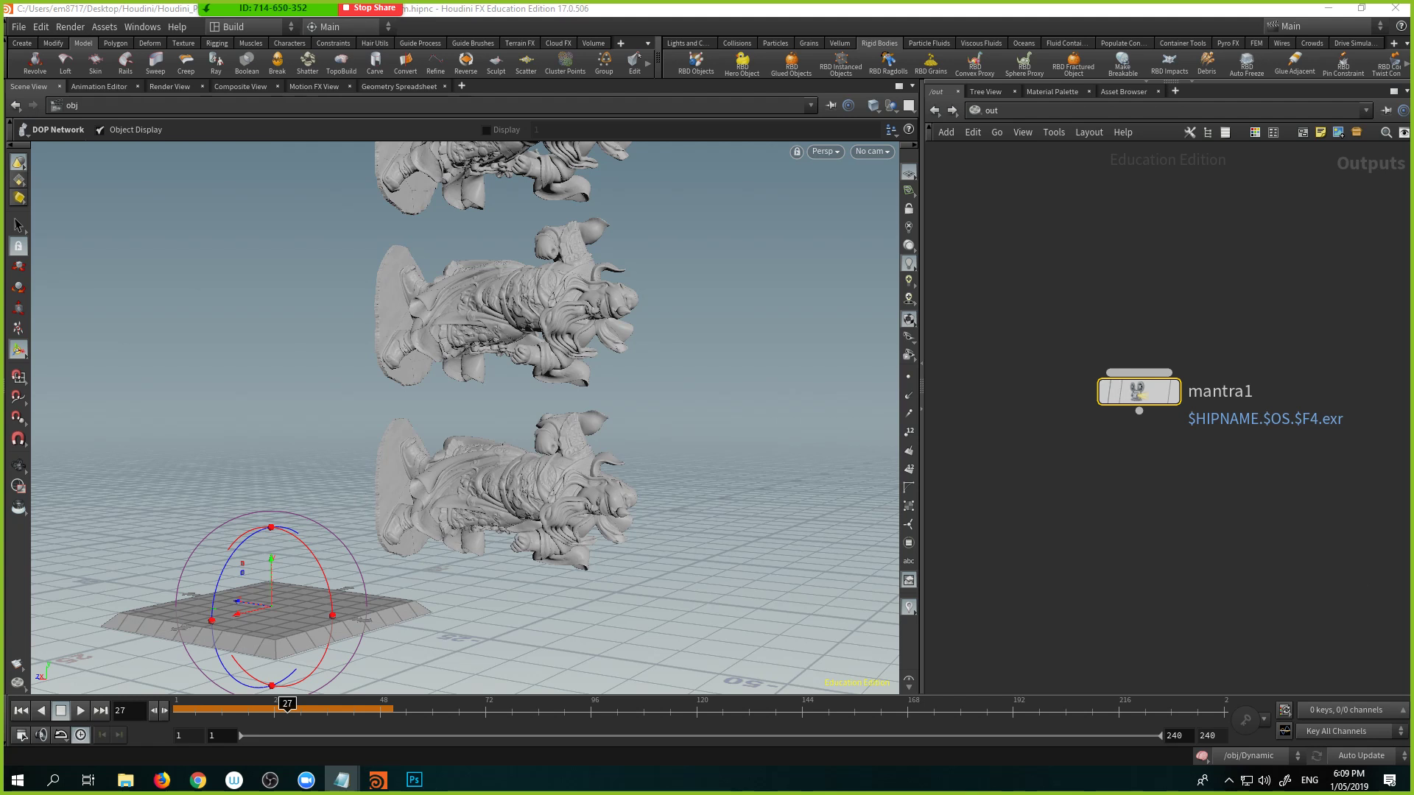
key(alt+Tab)
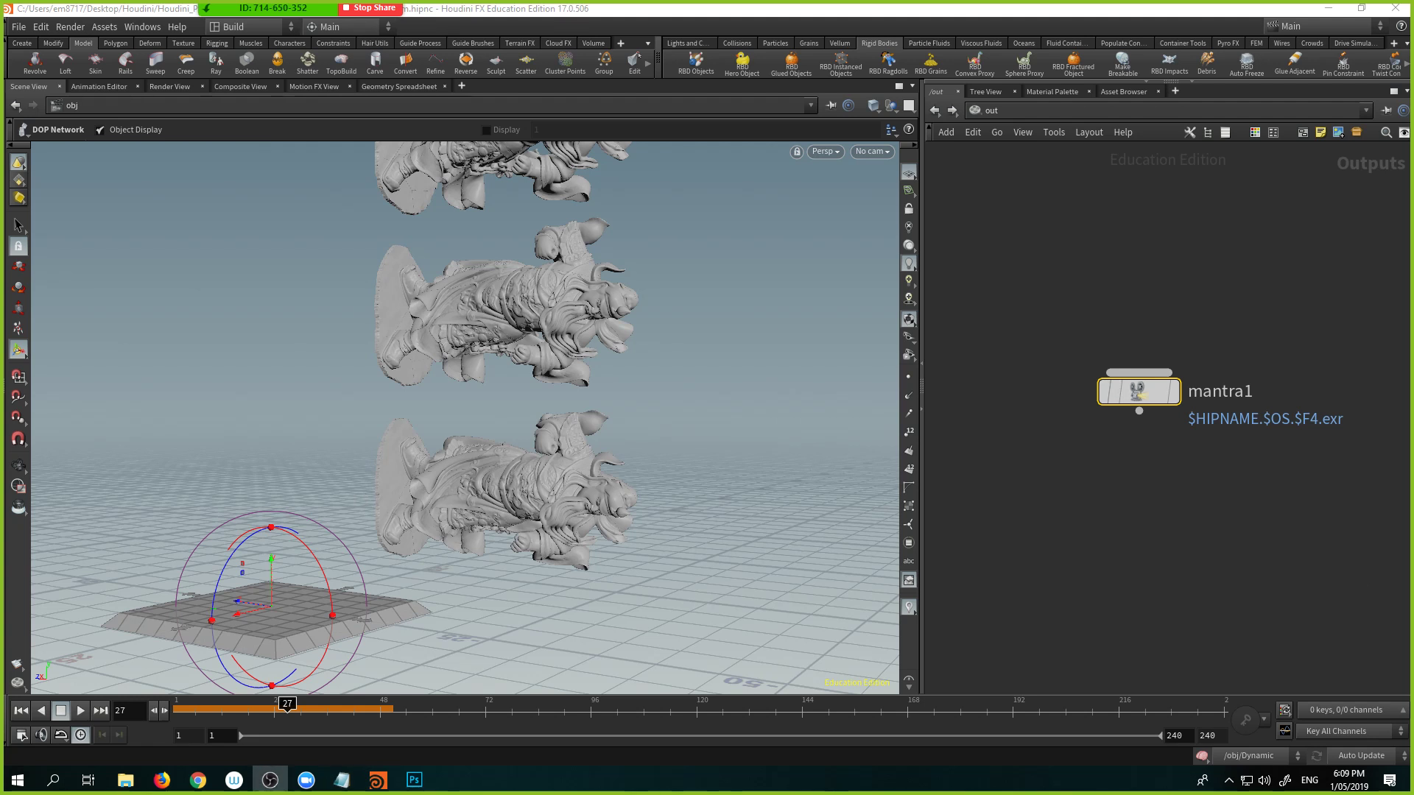